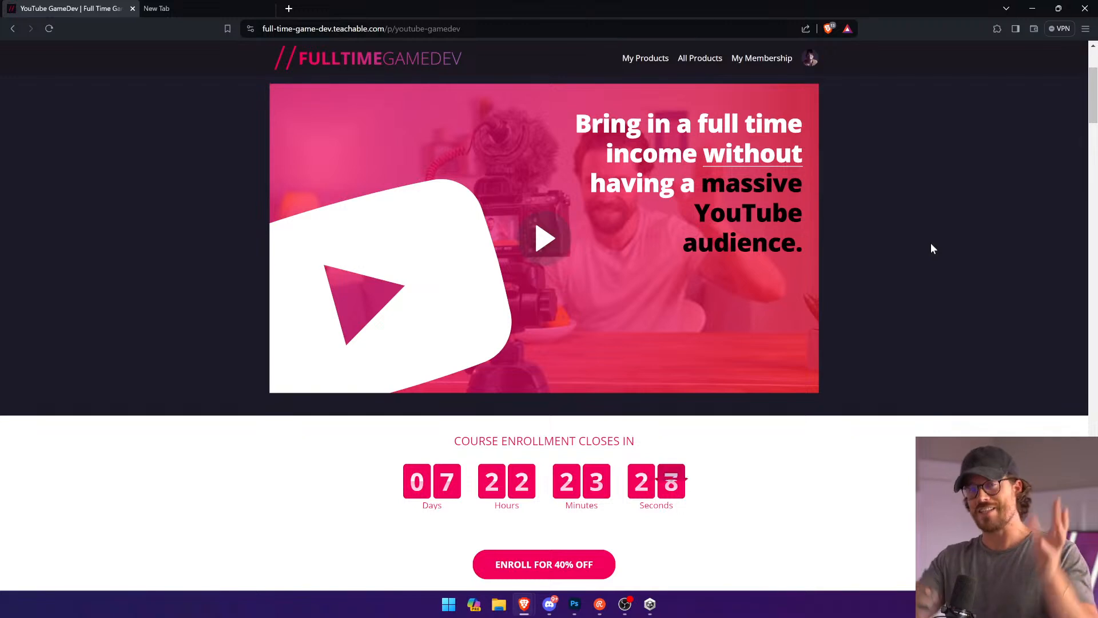
scroll(931, 243, down, 4)
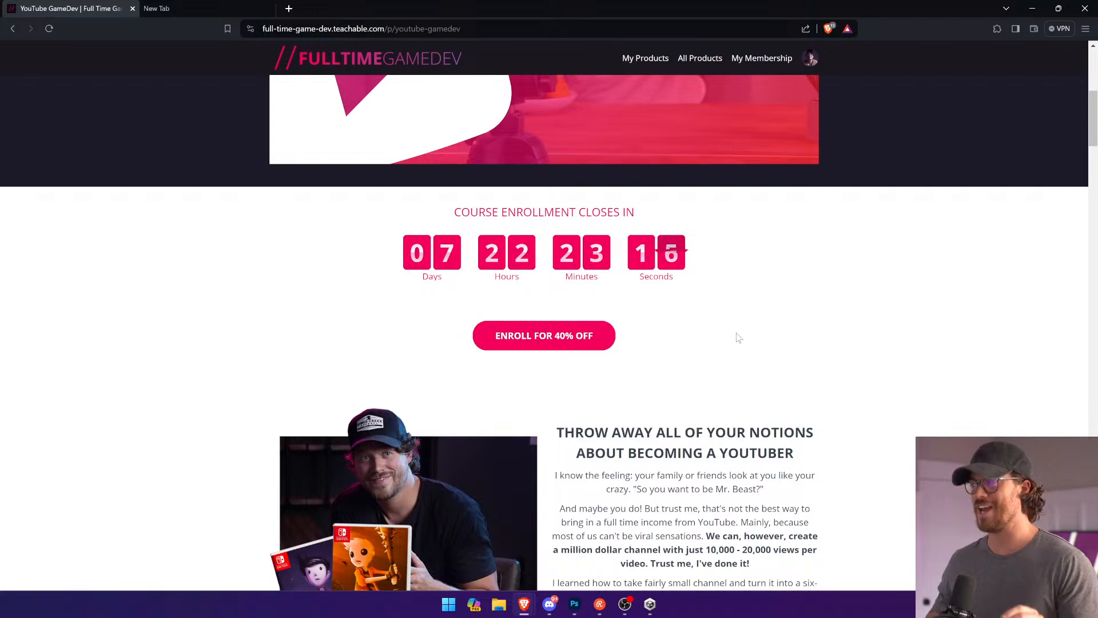
scroll(738, 333, down, 1)
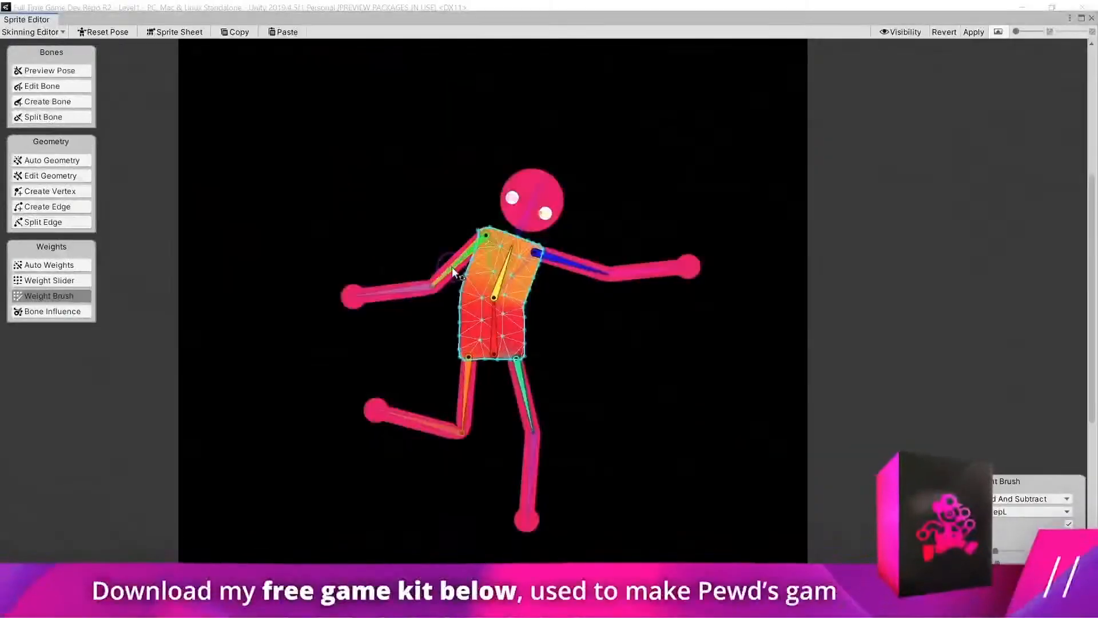
mouse_move(452, 267)
mouse_down()
mouse_move(391, 215)
mouse_move(406, 275)
mouse_up()
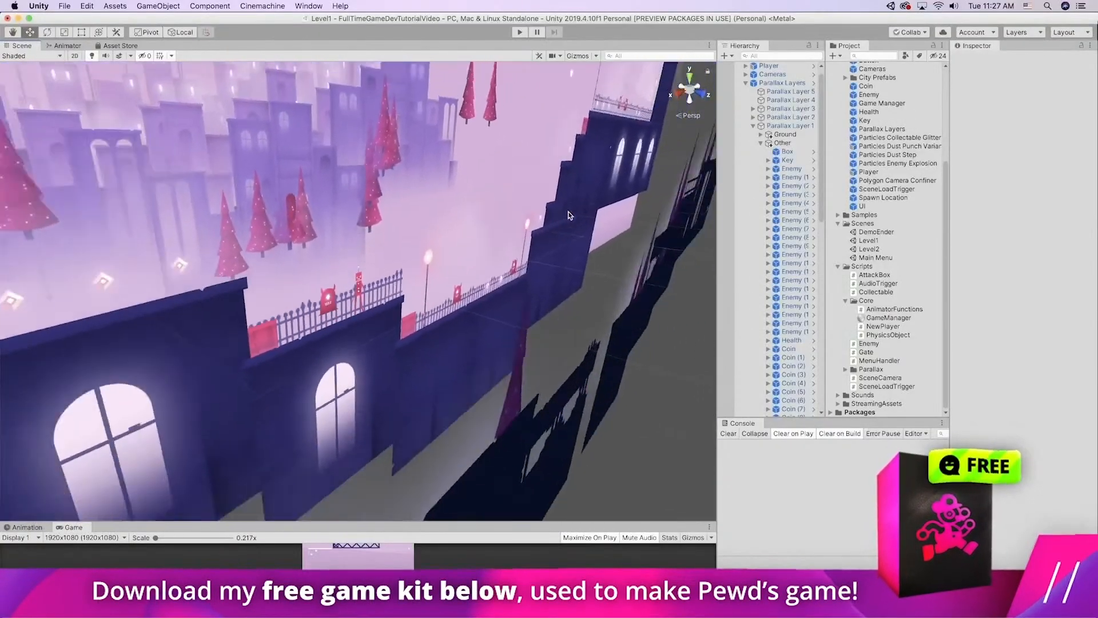
scroll(570, 216, down, 15)
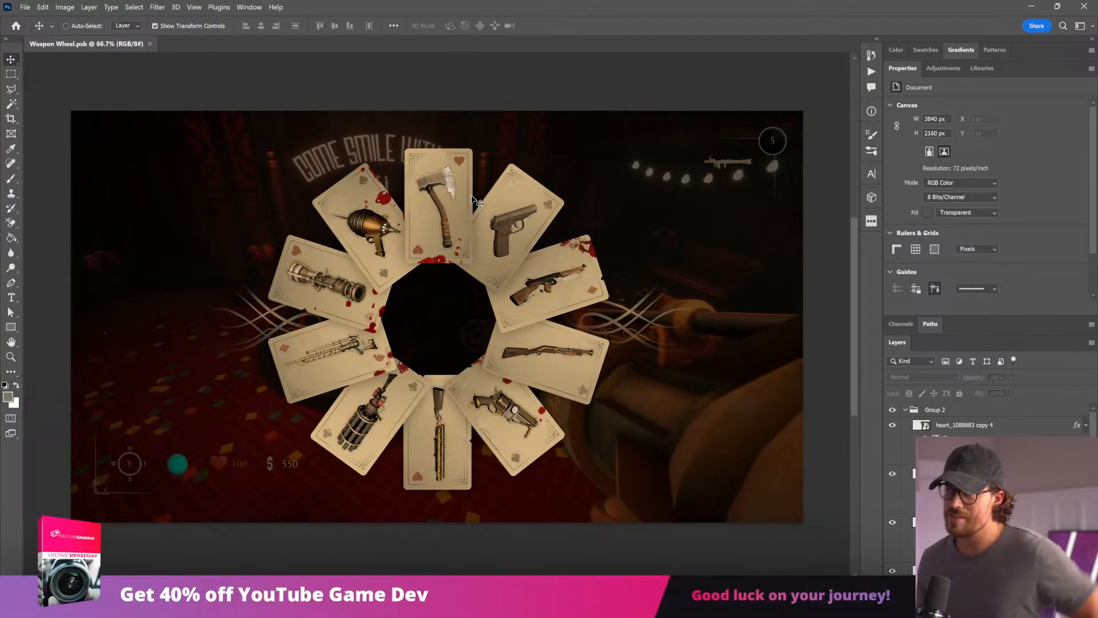
Step: Convert the axe card layer and the pistol card layer of the weapon wheel to smart objects
key(ctrl+1)
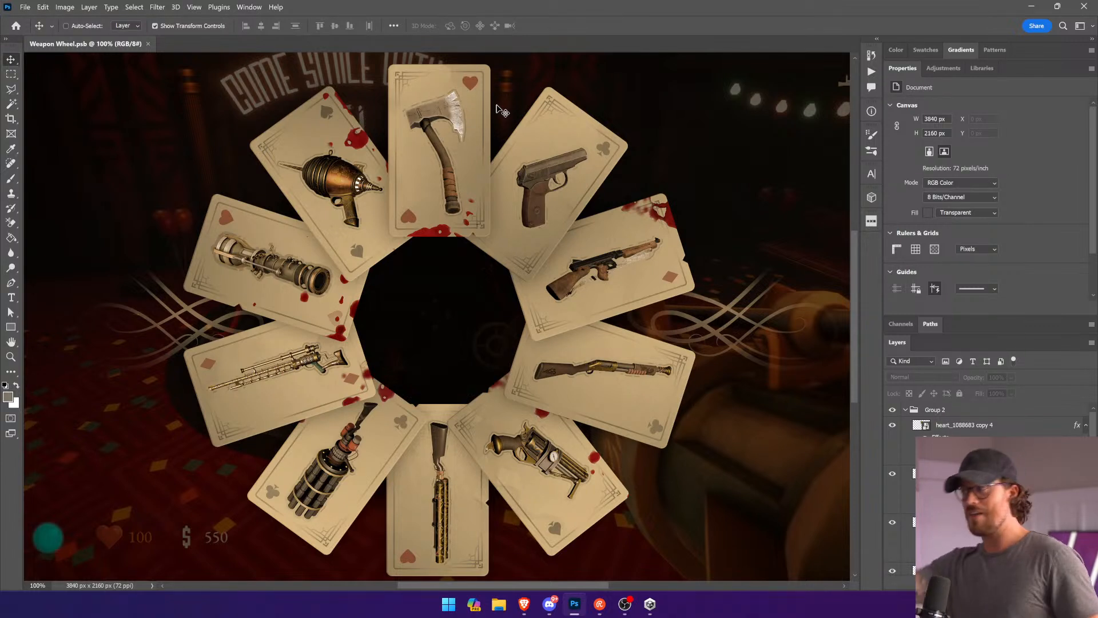
ctrl+click(461, 123)
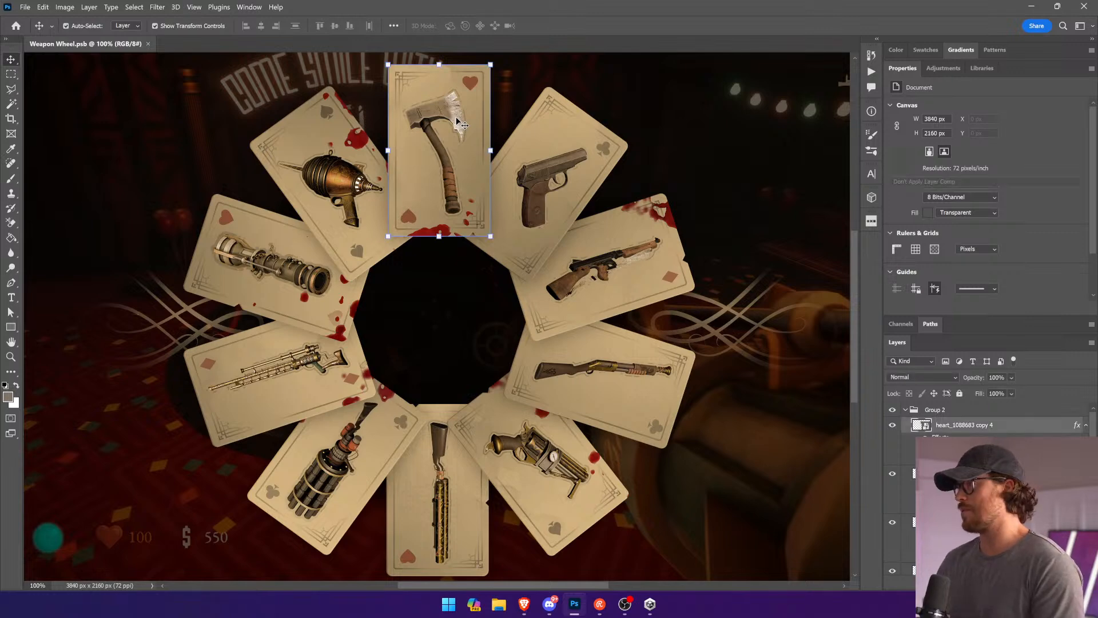
right_click(959, 430)
click(990, 249)
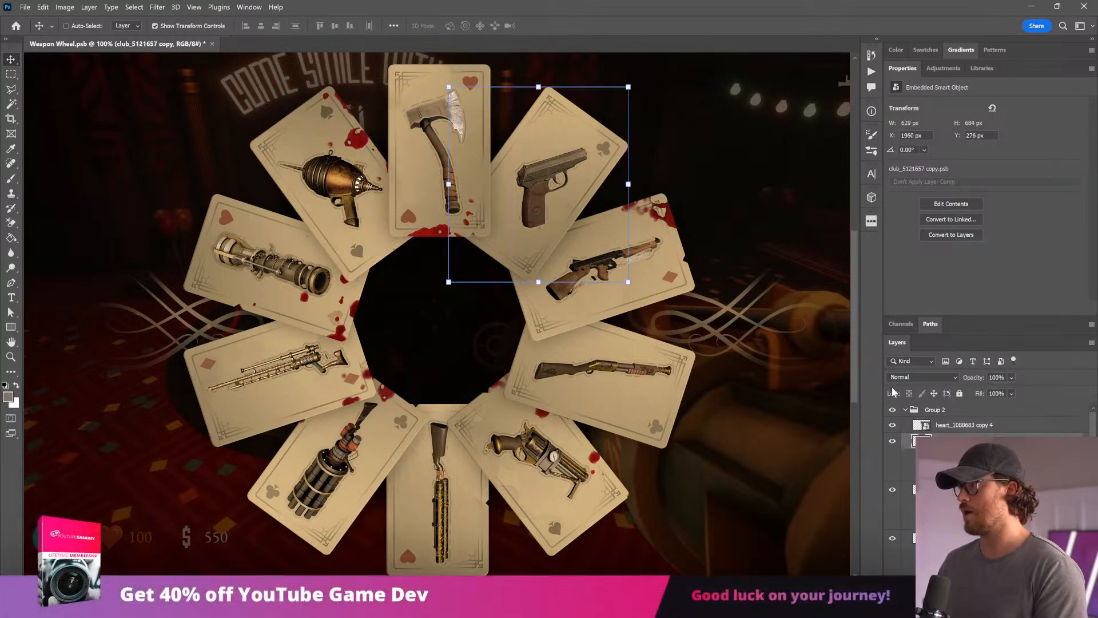
right_click(967, 433)
click(1011, 249)
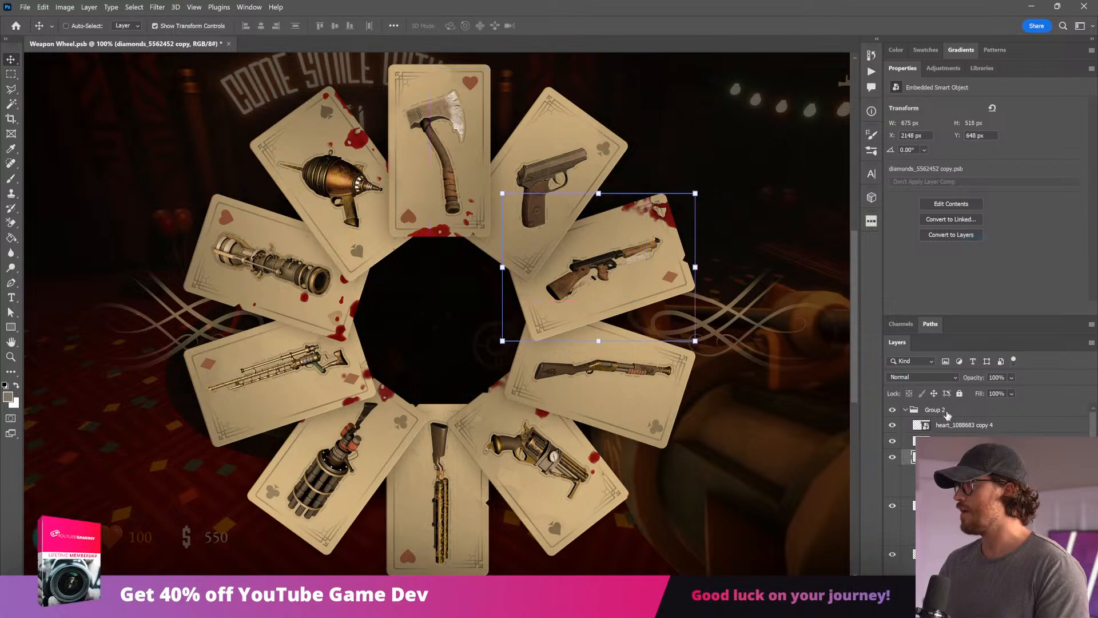
Step: Convert the card layers diamonds_5562452 copy and club_5121657 copy 3 in Group 2 to smart objects
right_click(967, 433)
click(1012, 249)
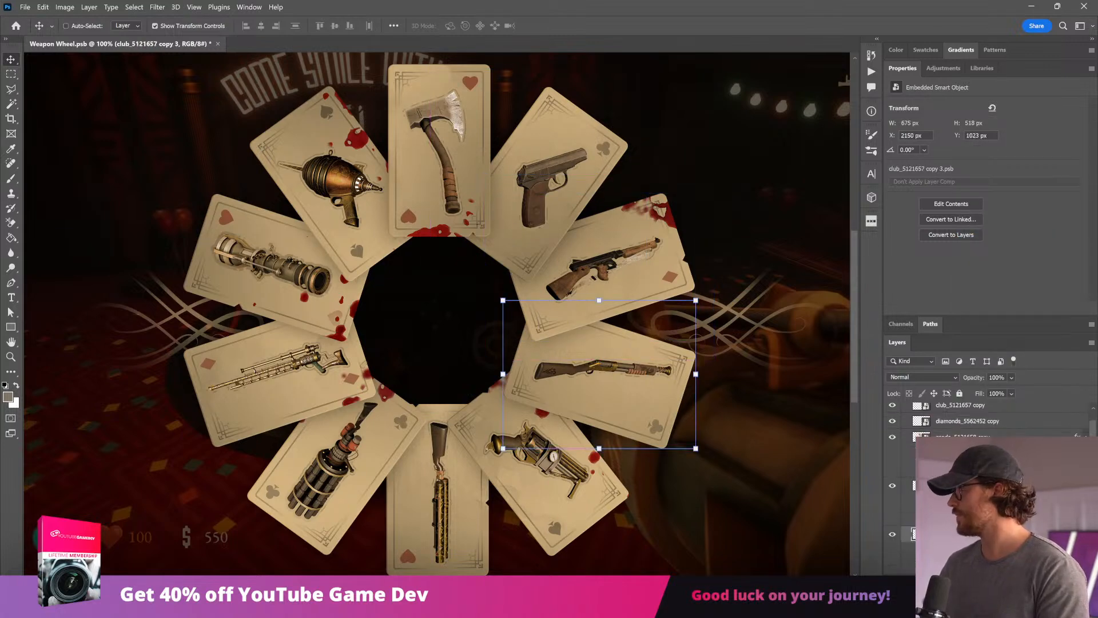
right_click(959, 534)
click(996, 178)
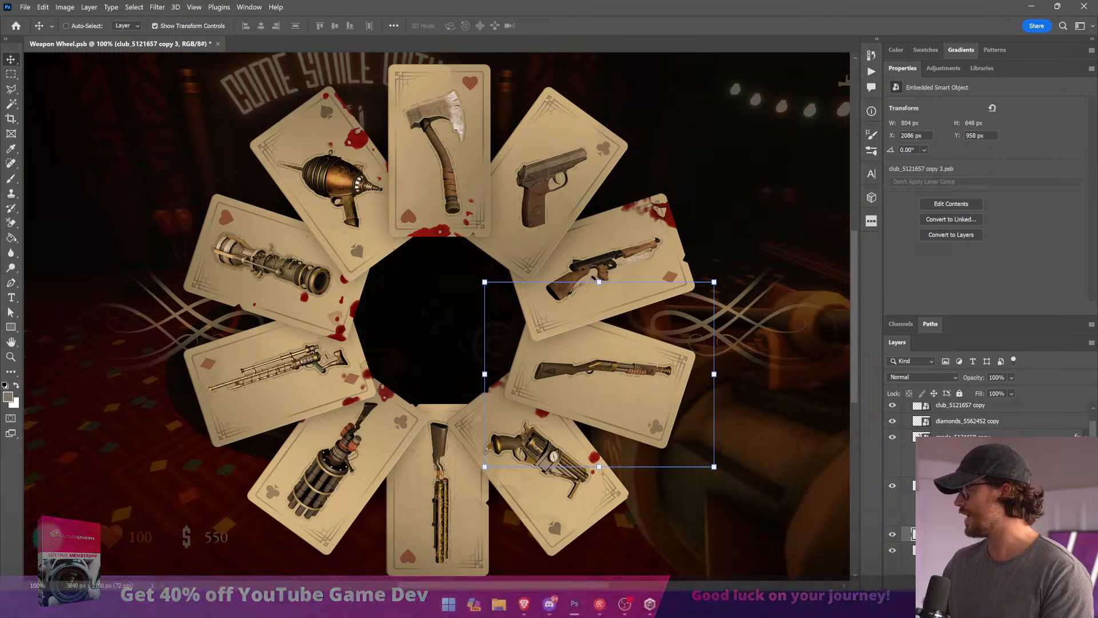
Step: Convert the rocket launcher card layer (Brightness/Contrast 1 copy 8) and the ray gun card layer (spade_5121658 copy) to smart objects
click(967, 486)
right_click(974, 486)
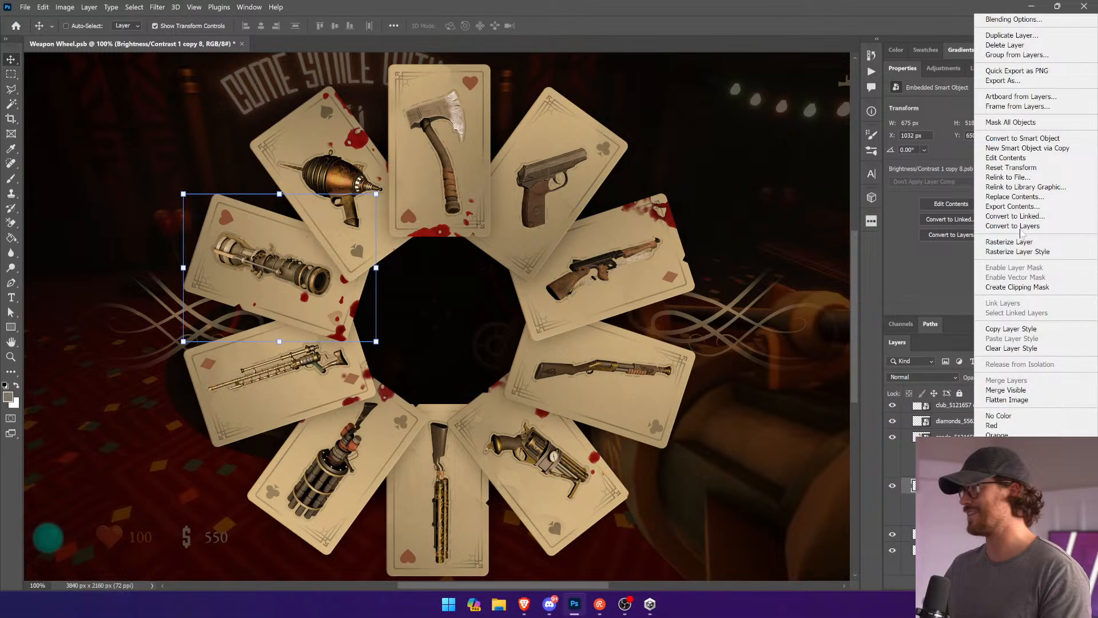
click(1051, 138)
ctrl+click(335, 207)
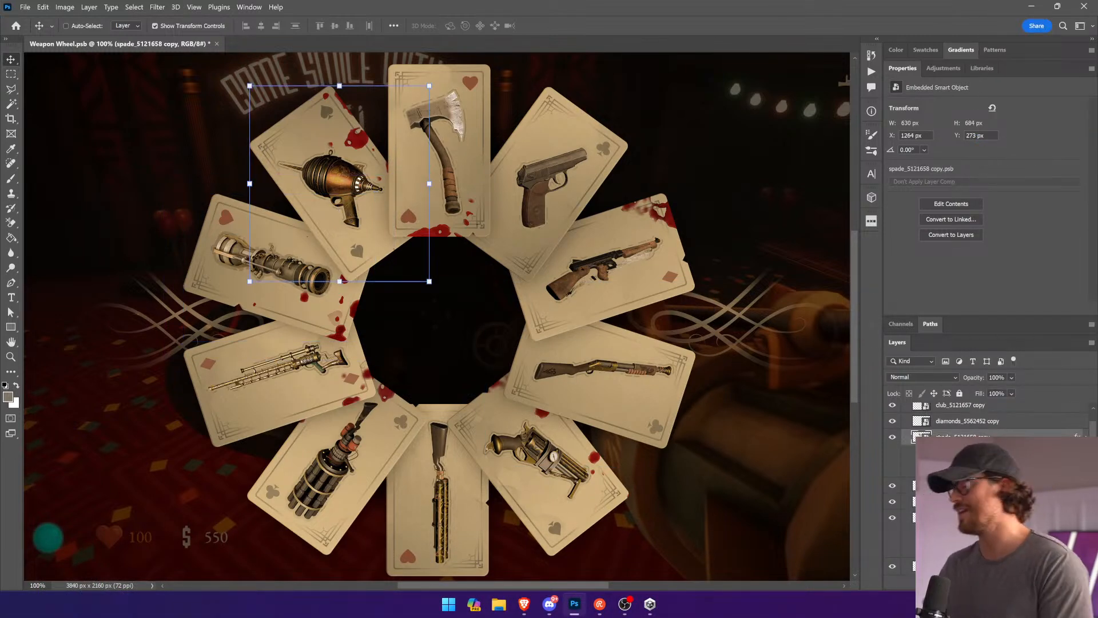
right_click(940, 437)
click(961, 239)
Step: Convert the card layers diamonds_5562452 copy 2 and club_5121657 copy 2 to smart objects
ctrl+click(628, 341)
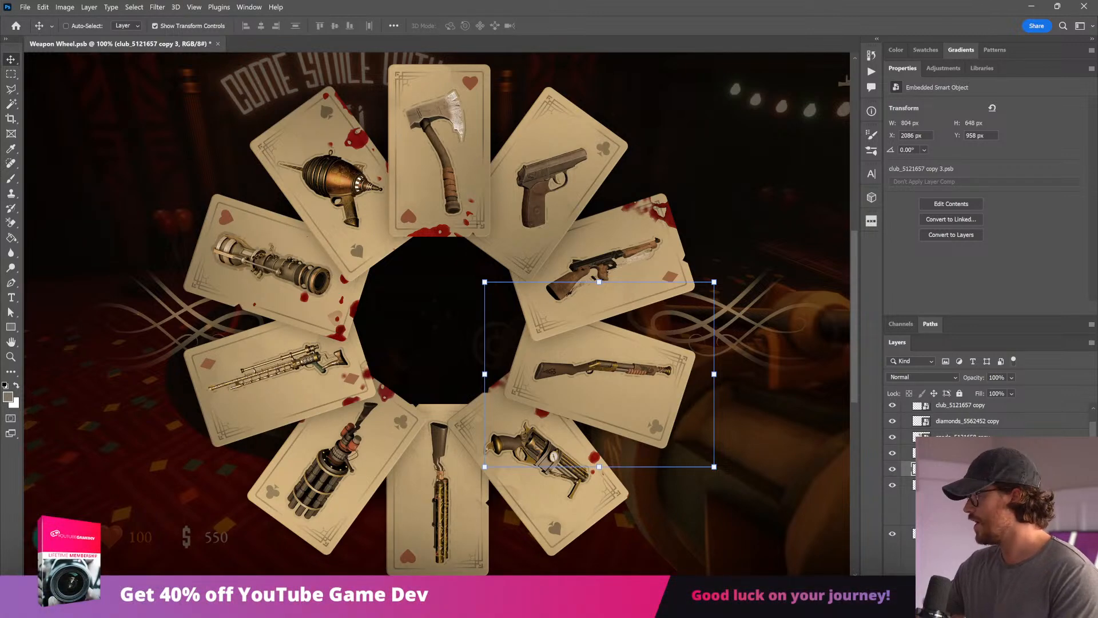
click(972, 484)
right_click(973, 485)
click(1029, 138)
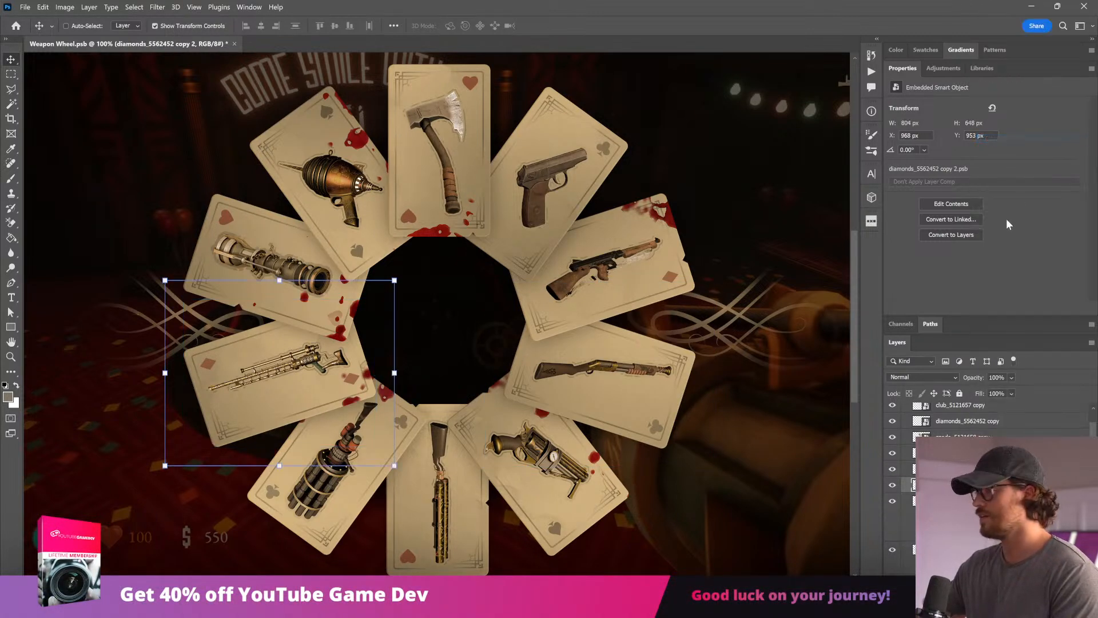
scroll(1007, 220, down, 1)
click(974, 501)
right_click(974, 500)
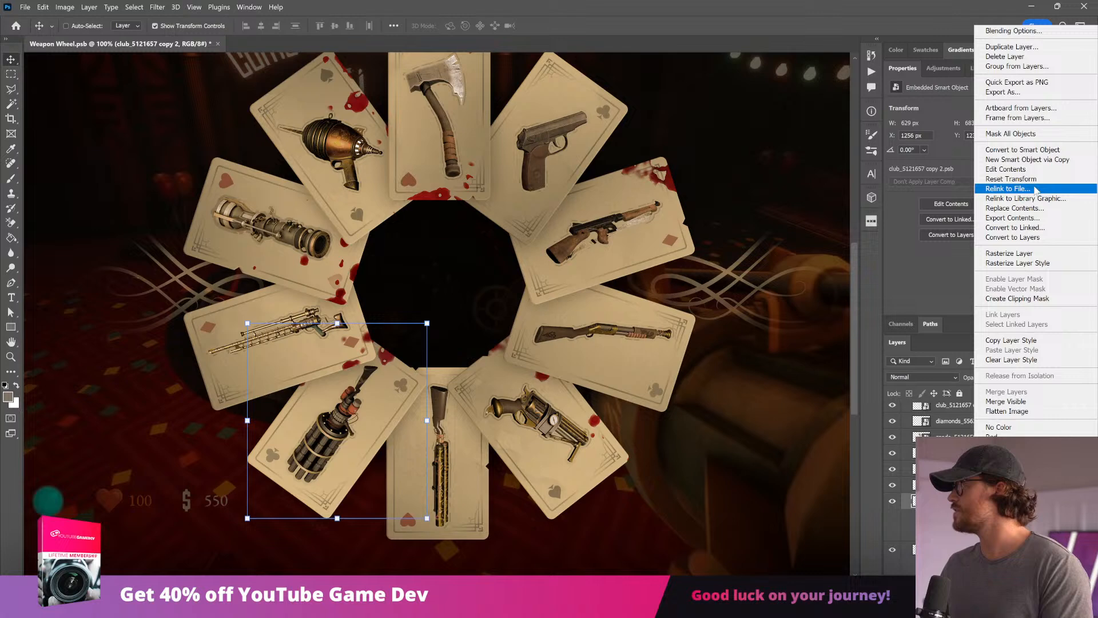
click(1038, 151)
Step: Convert the last two card layers, spade_5121658 copy 2 and heart_1088683 copy 2, to smart objects
click(973, 473)
right_click(973, 473)
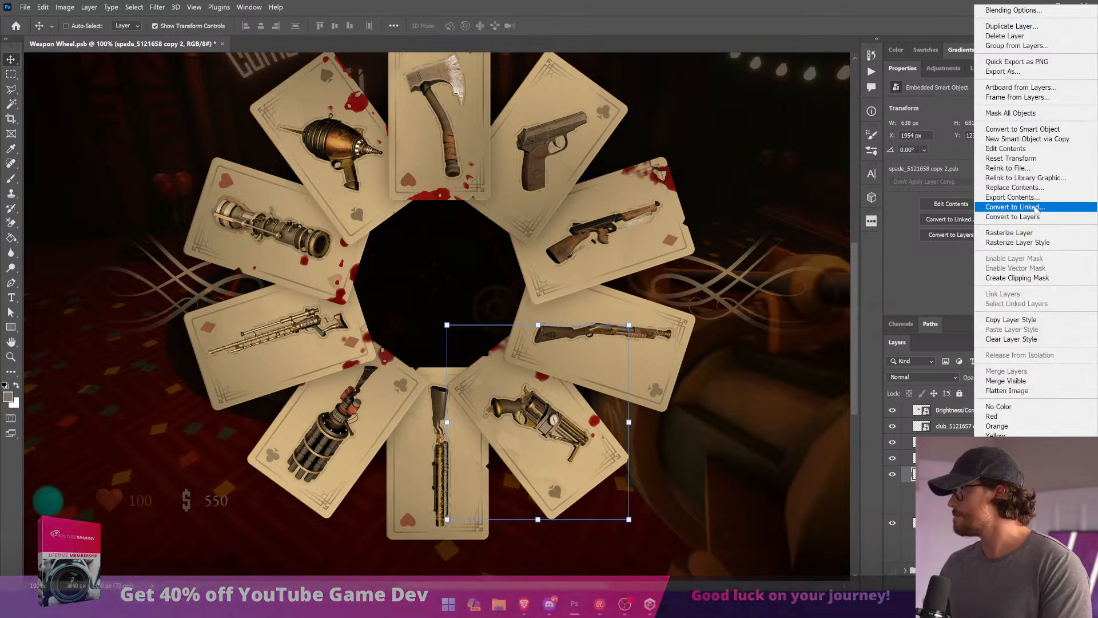
click(981, 128)
right_click(972, 489)
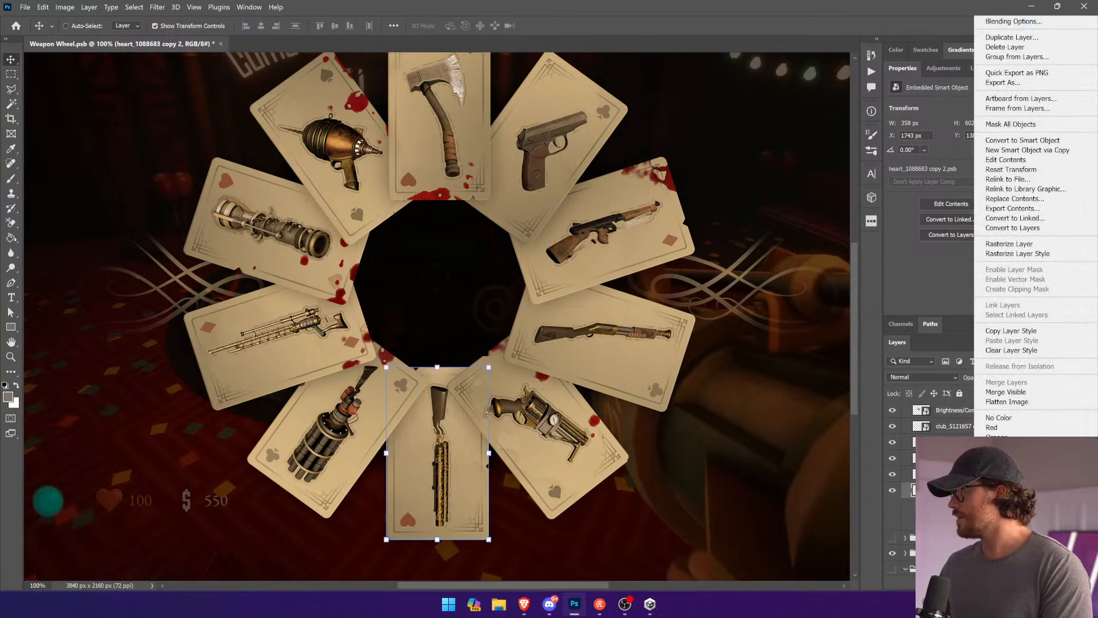
click(1004, 141)
scroll(989, 492, up, 2)
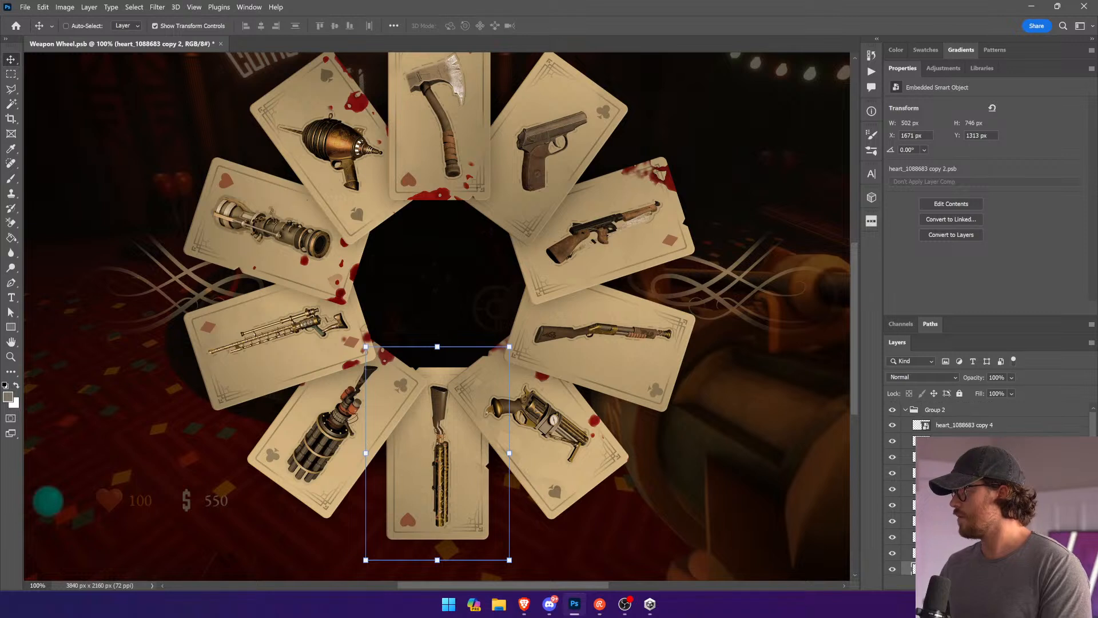
Step: Look up the weapon layer names in the Wheel group and collapse the properties to make room for the layer list
click(965, 426)
scroll(441, 317, up, 1)
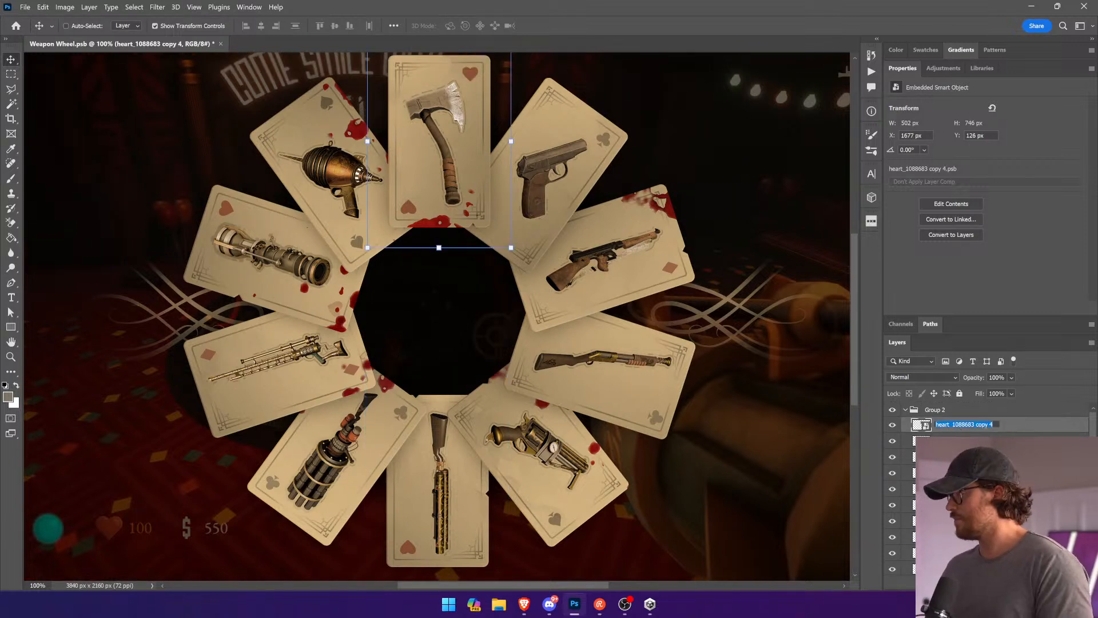
scroll(989, 487, down, 5)
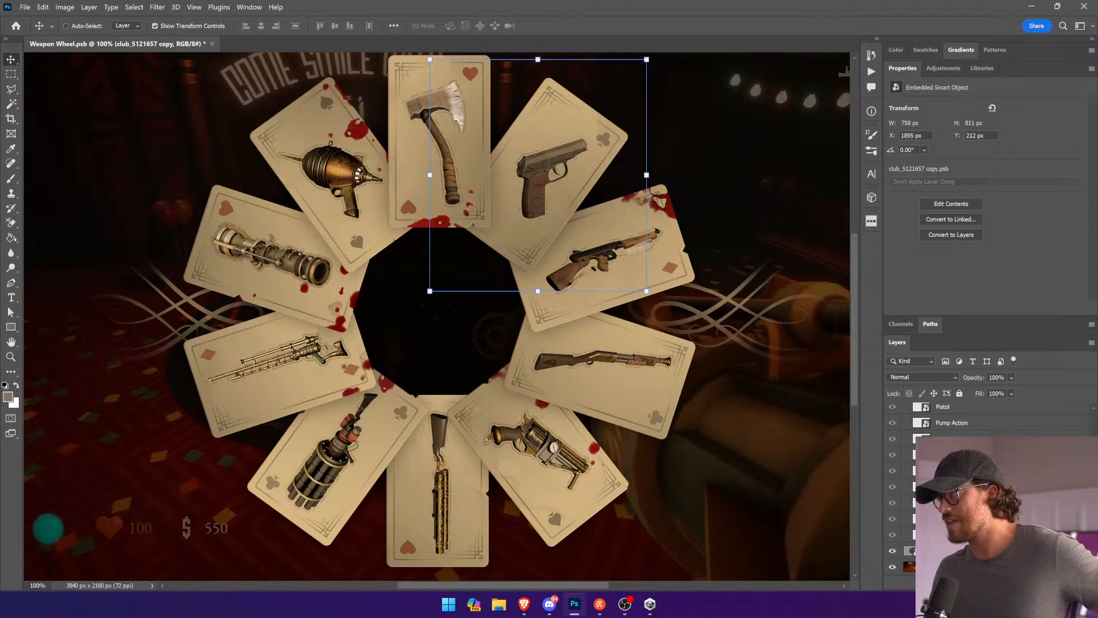
scroll(989, 458, up, 3)
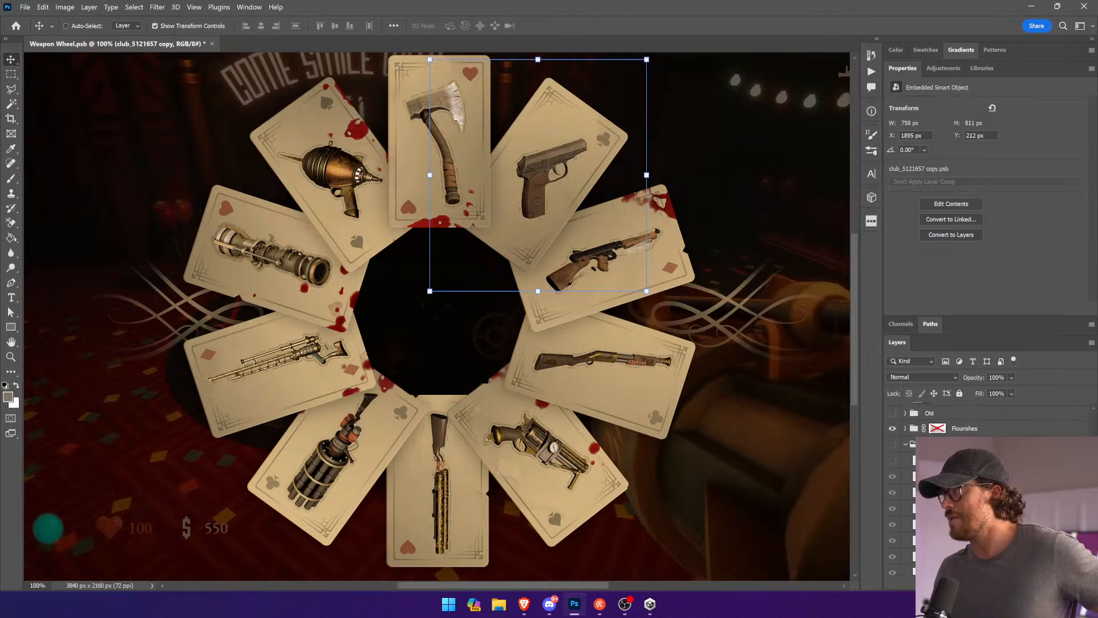
click(902, 68)
Step: Show and hide the Wheel group to compare its weapons with the cards, ending with it hidden
click(891, 360)
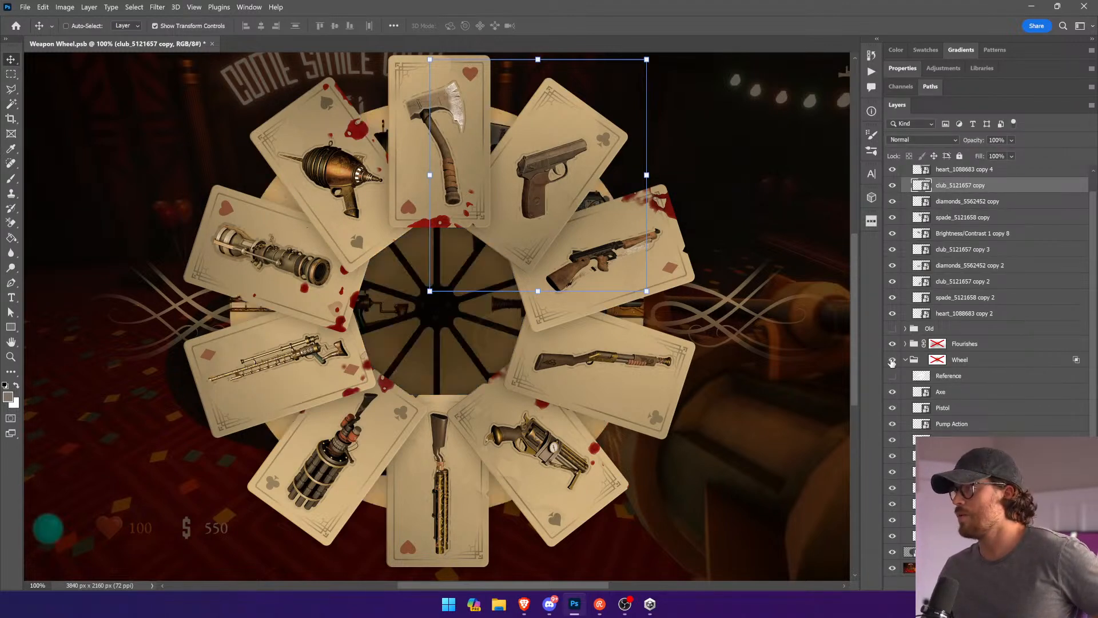
click(891, 361)
click(891, 360)
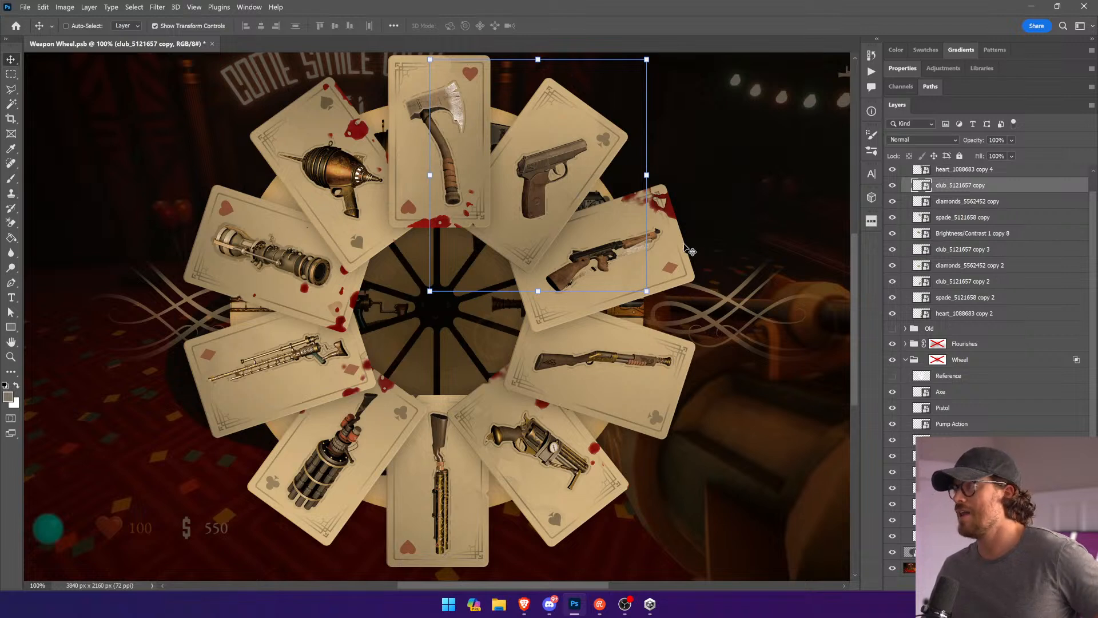
click(891, 359)
click(947, 391)
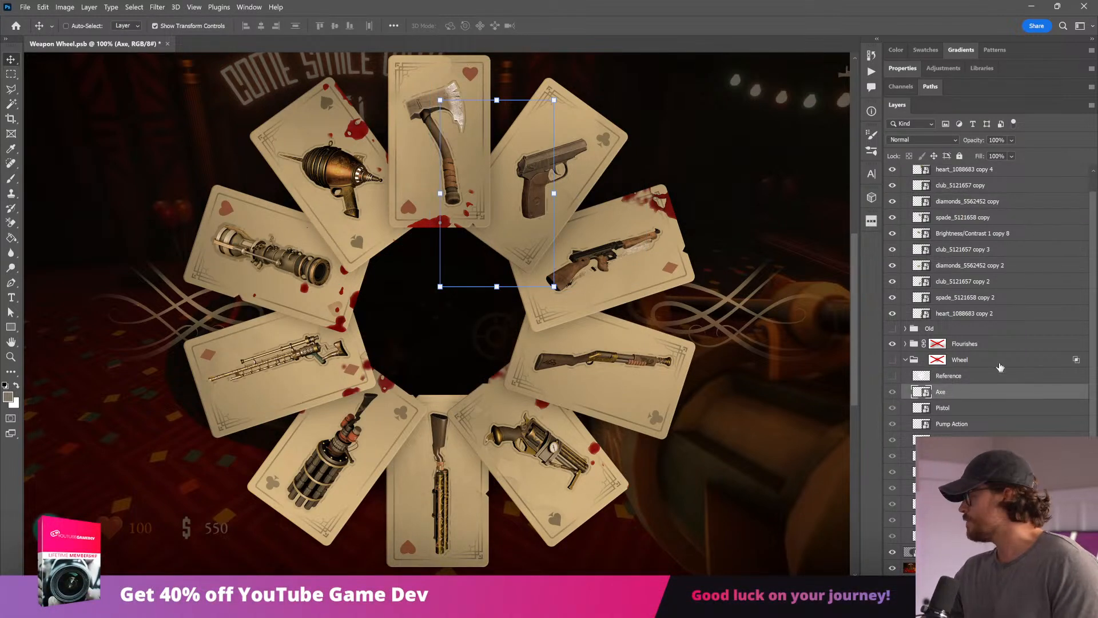
Step: Rename the axe card layer, heart_1088683 copy 4, as Axe
scroll(996, 362, up, 1)
click(972, 189)
double_click(957, 187)
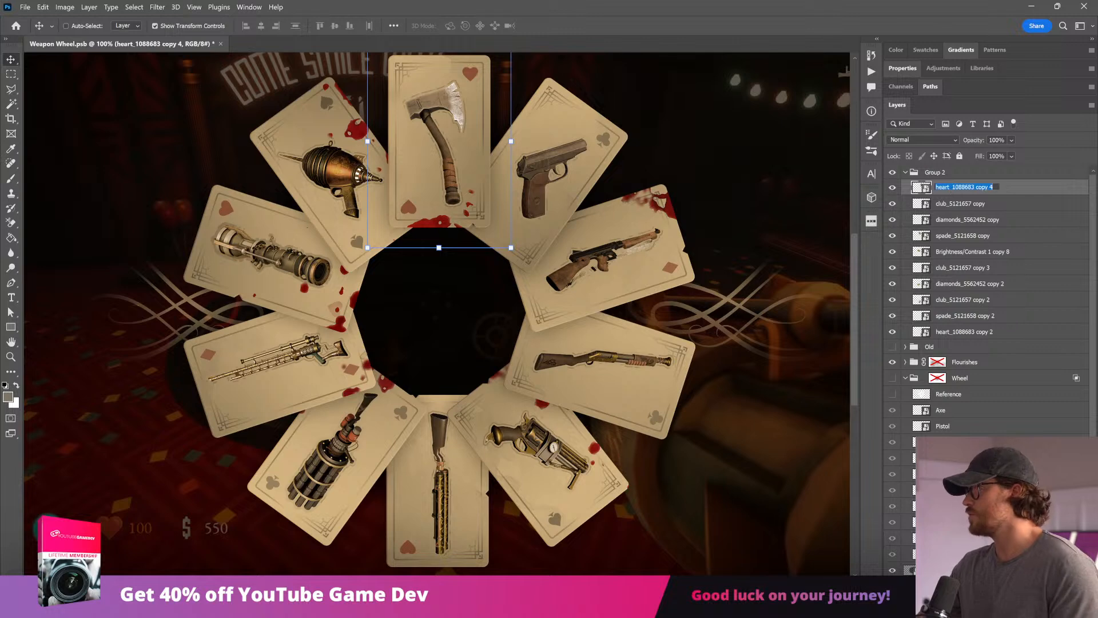
text(Axe)
key(Return)
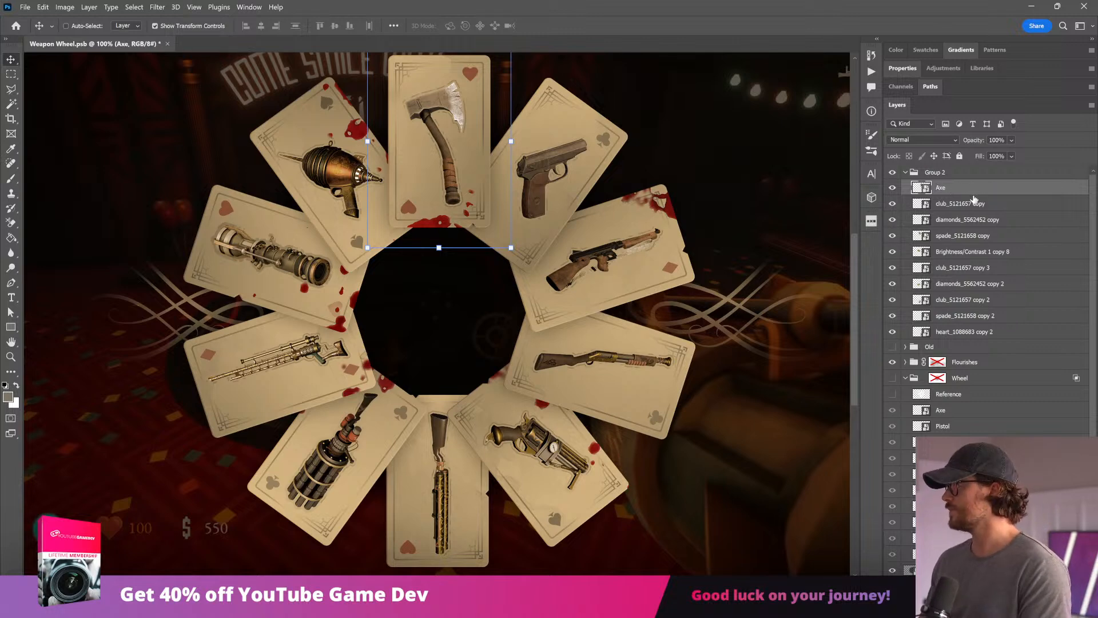
Step: Rename the pistol card layer, club_5121657 copy, as Pistol
double_click(975, 206)
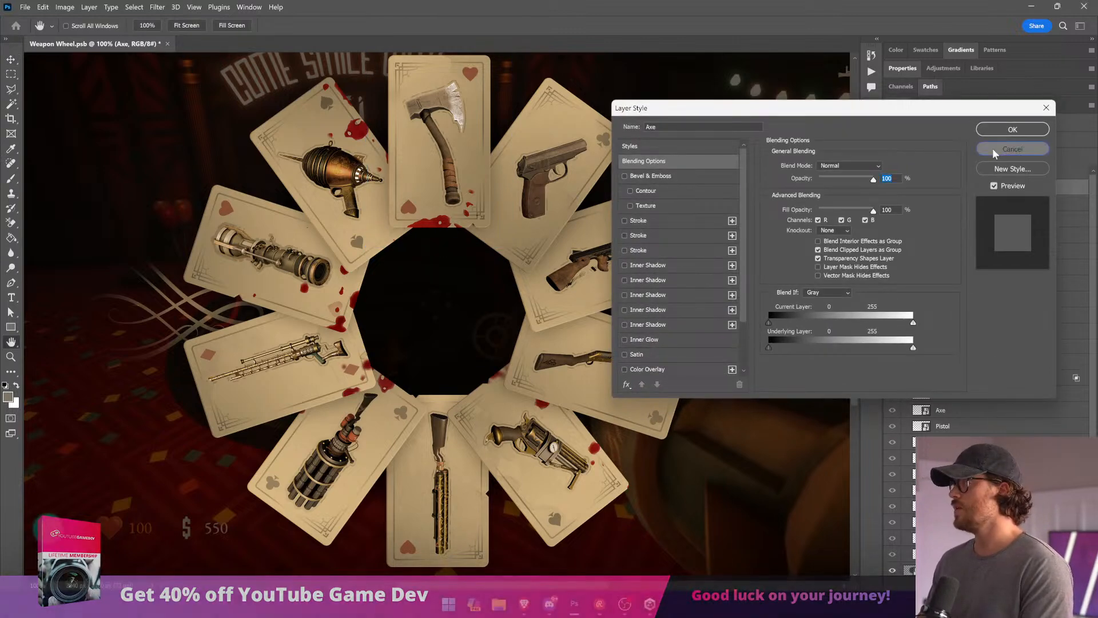
key(Escape)
double_click(961, 203)
text(Pistol)
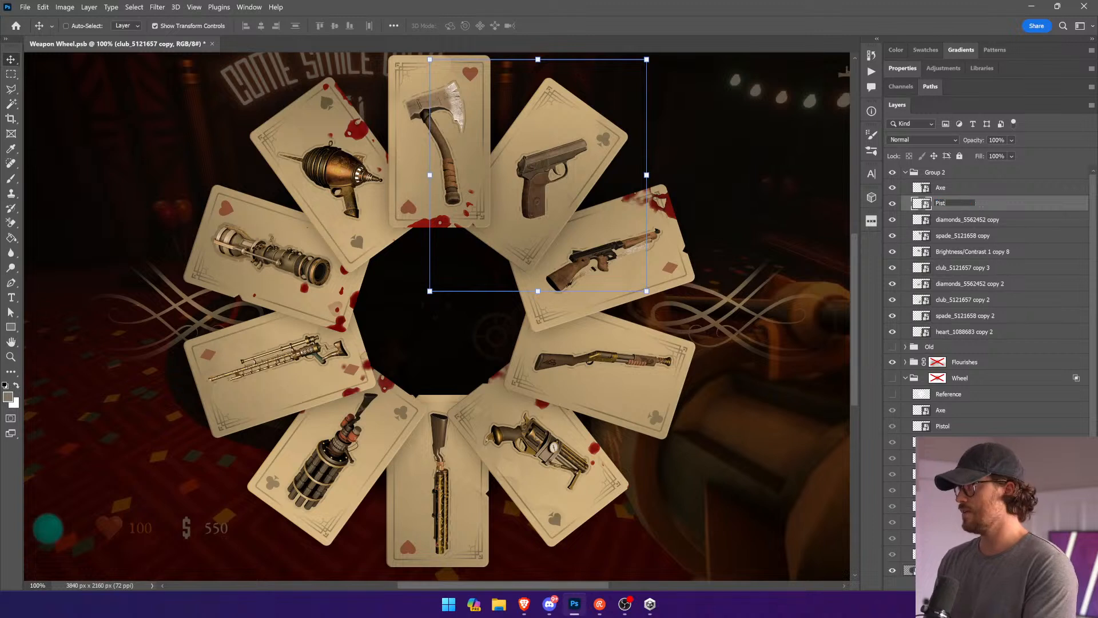
key(Return)
Step: Rename the diamonds_5562452 copy card layer as Pump Action
click(956, 220)
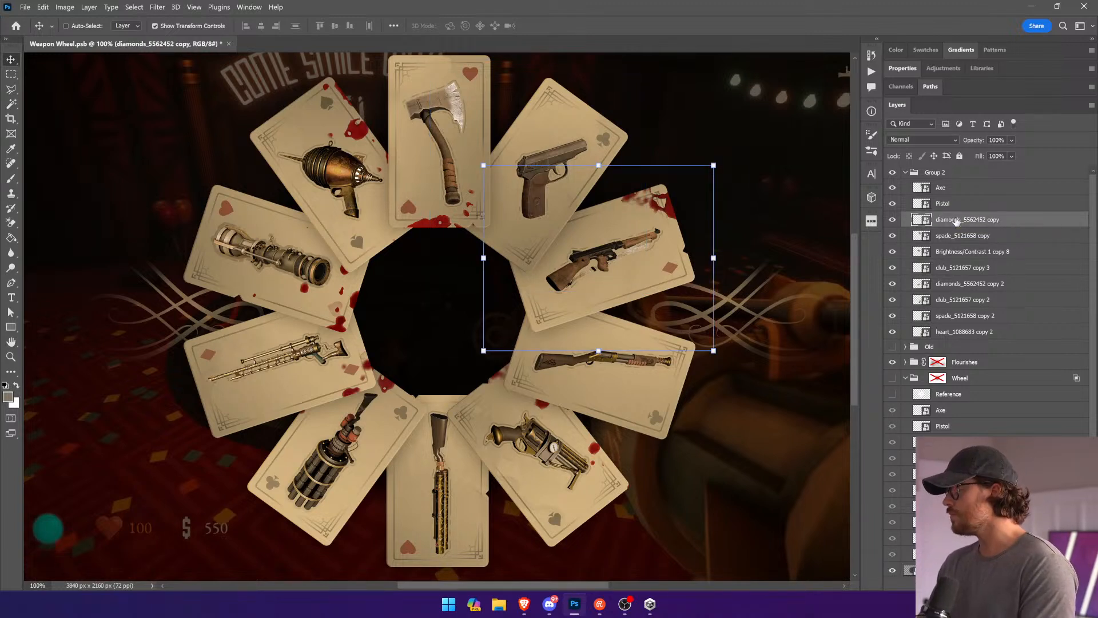
double_click(956, 219)
text(Pump)
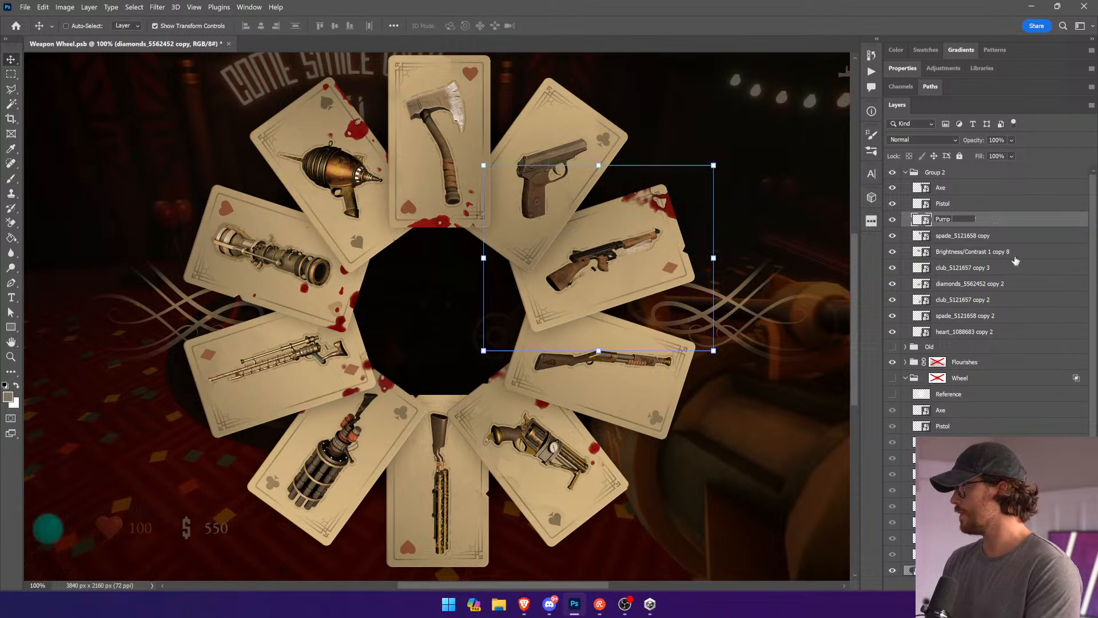
text( Action)
key(Return)
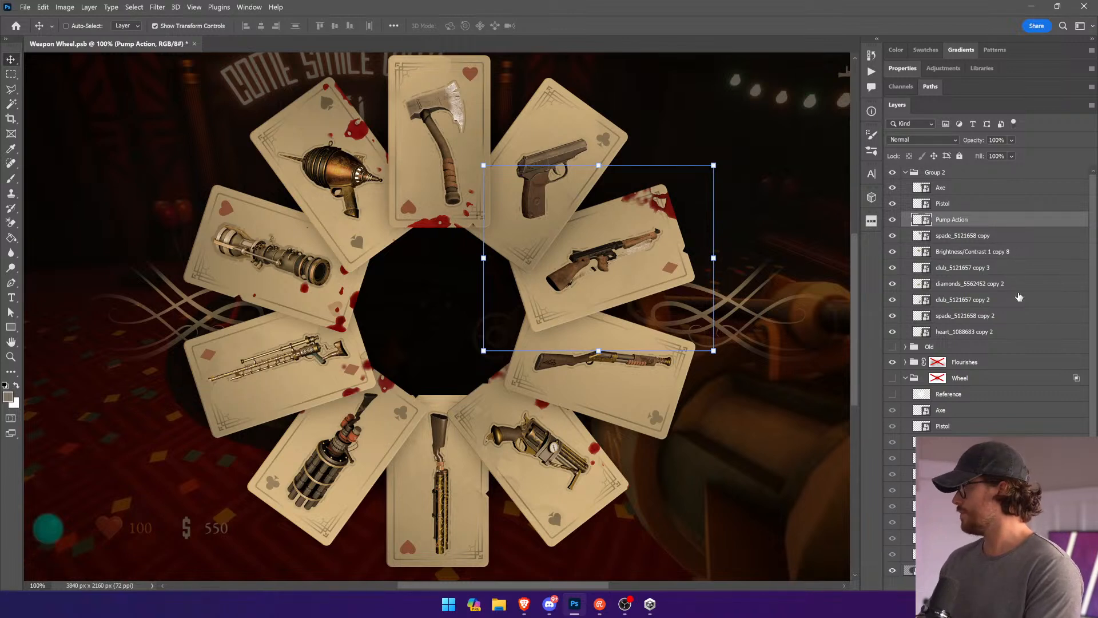
Step: Rename the ray gun card layer, spade_5121658 copy, as WASP
click(984, 237)
double_click(963, 237)
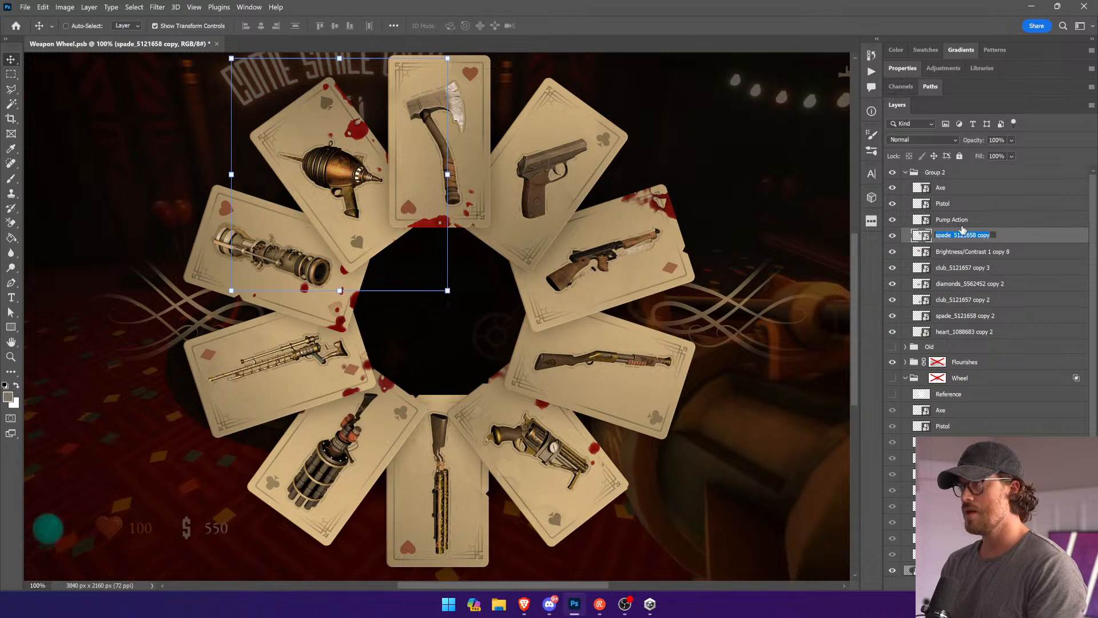
text(WASP)
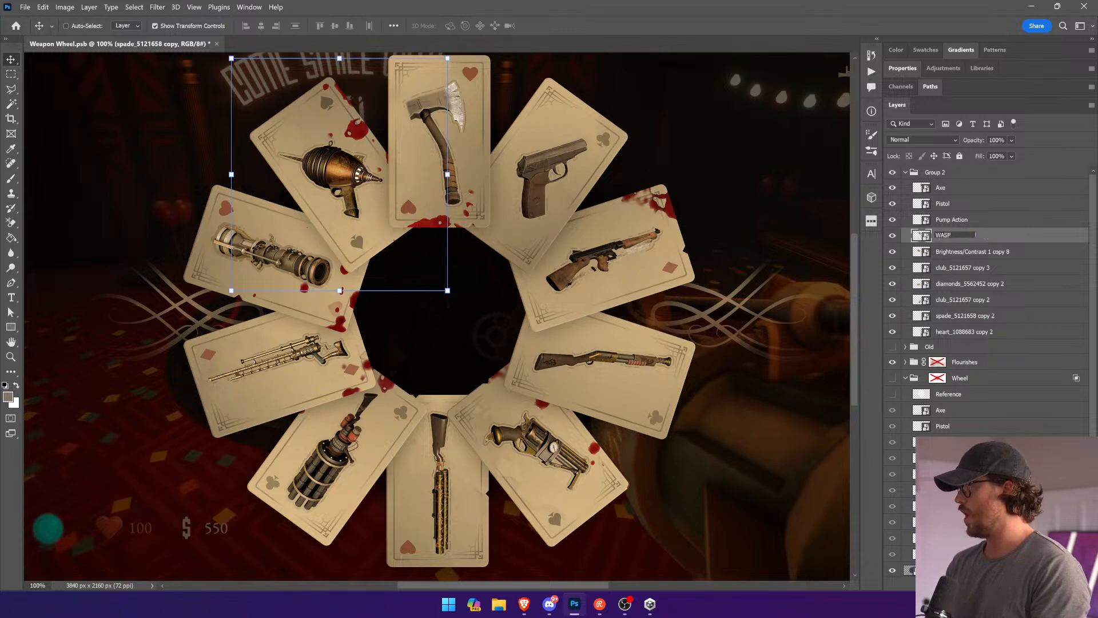
key(Return)
Step: Rename the rocket launcher card layer, Brightness/Contrast 1 copy 8, as Rocket Launcher
click(1012, 255)
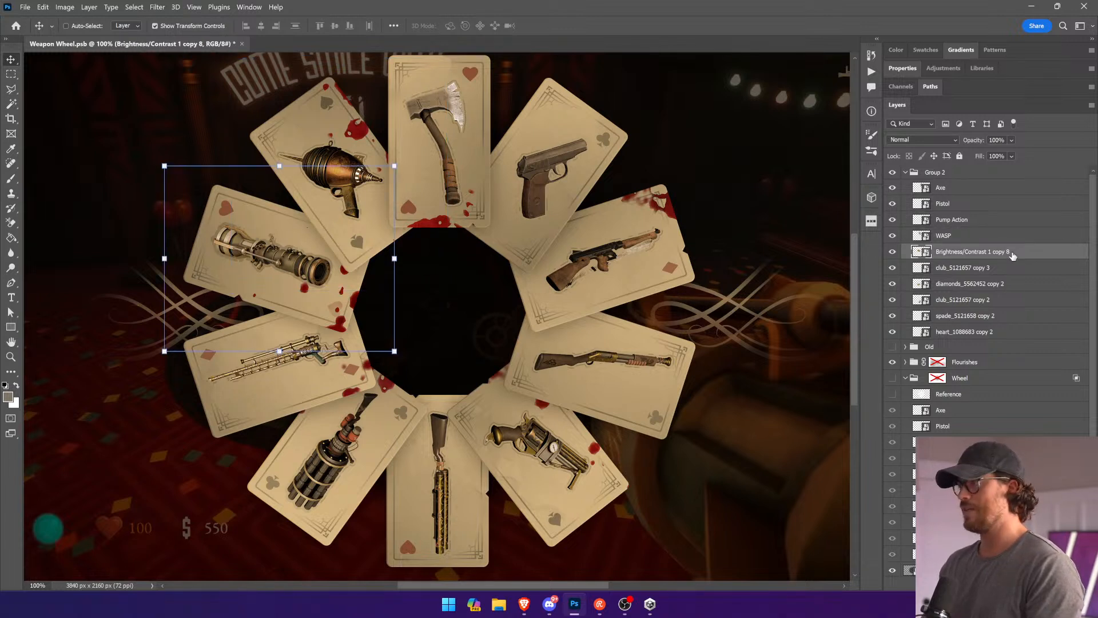
double_click(1005, 253)
text(Rock)
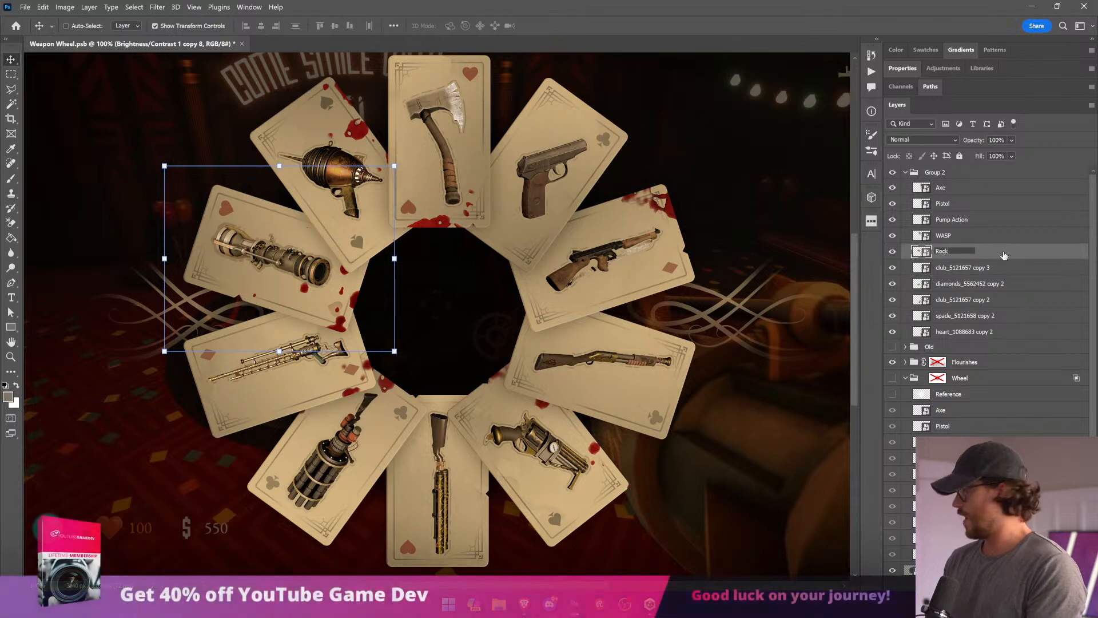
text(et Launcher)
key(Return)
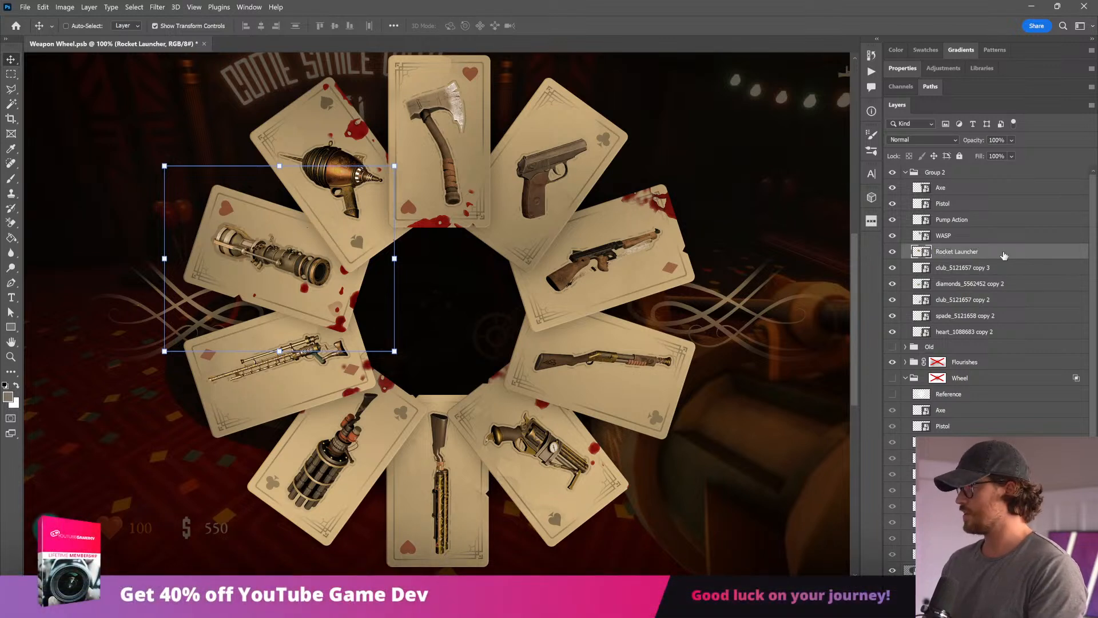
Step: Rename the shotgun card layer, club_5121657 copy 3, as Pump Action
click(972, 272)
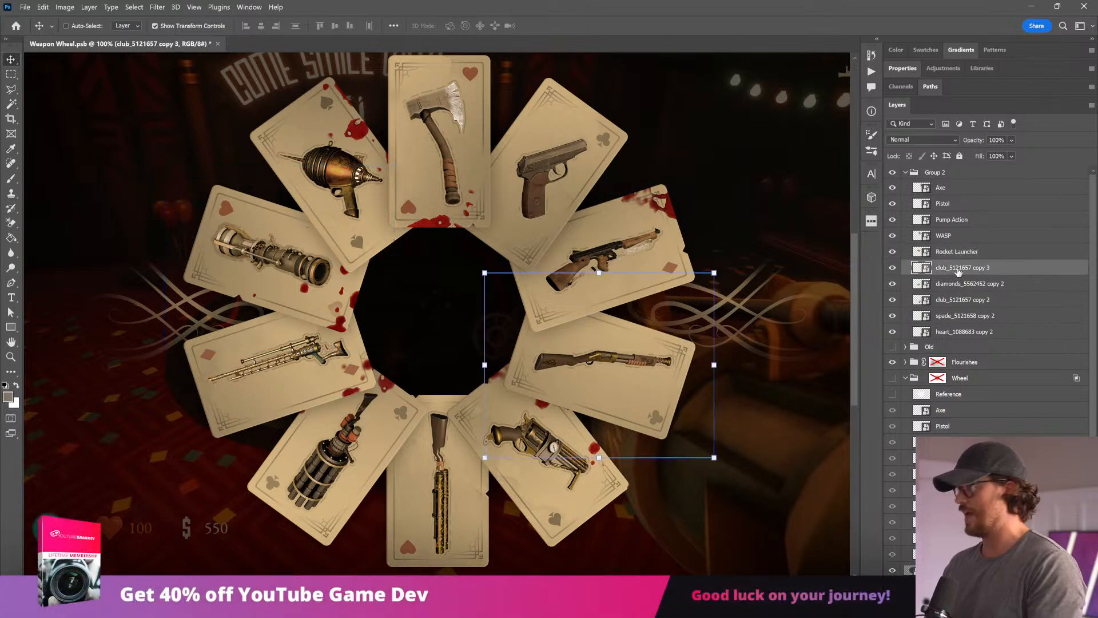
double_click(959, 267)
text(Pu)
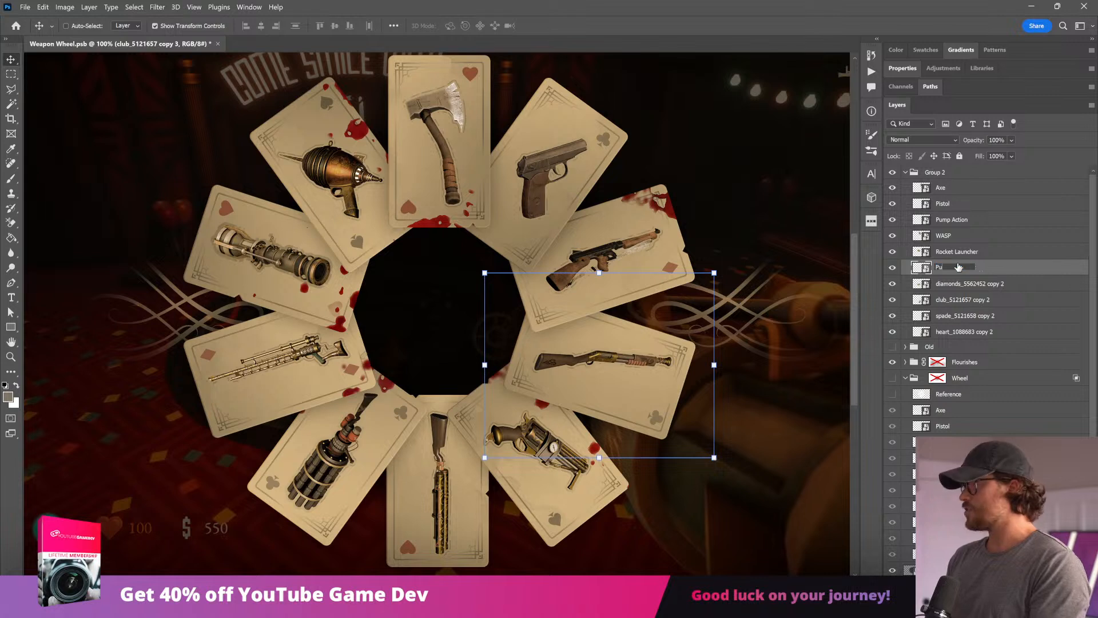
text(mp Action)
key(Return)
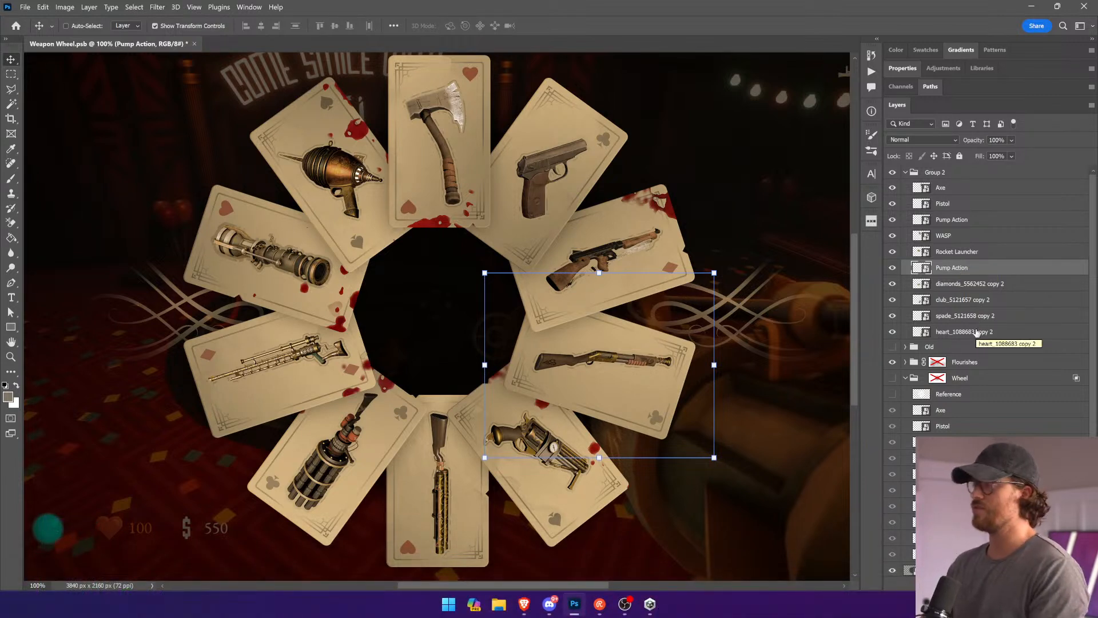
Step: Rename the sniper rifle card layer, diamonds_5562452 copy 2, as Sniper
click(954, 285)
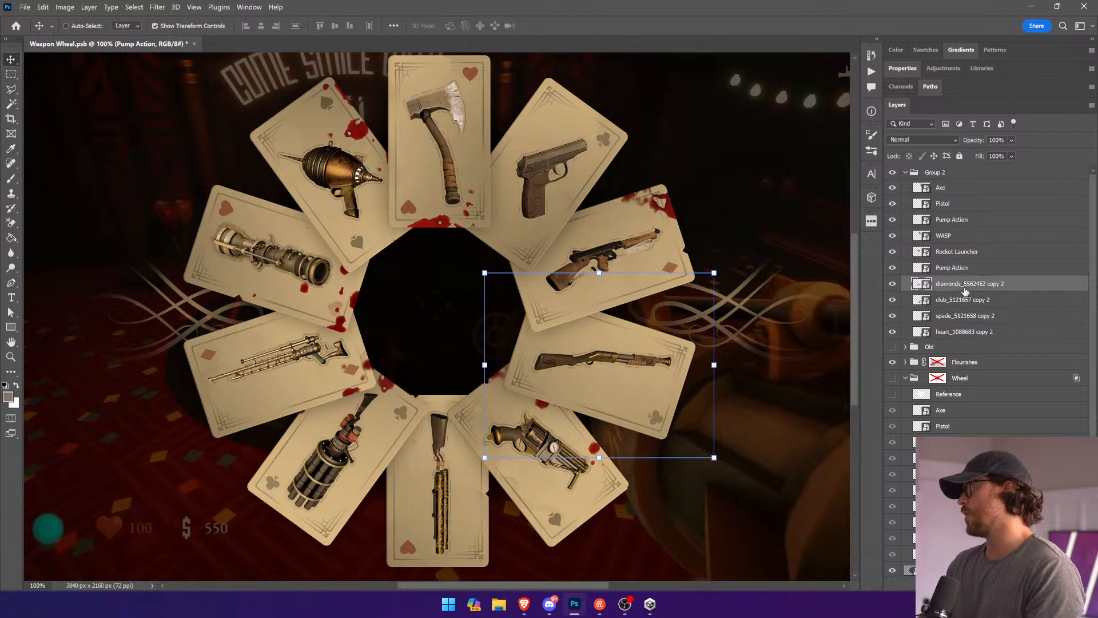
double_click(955, 284)
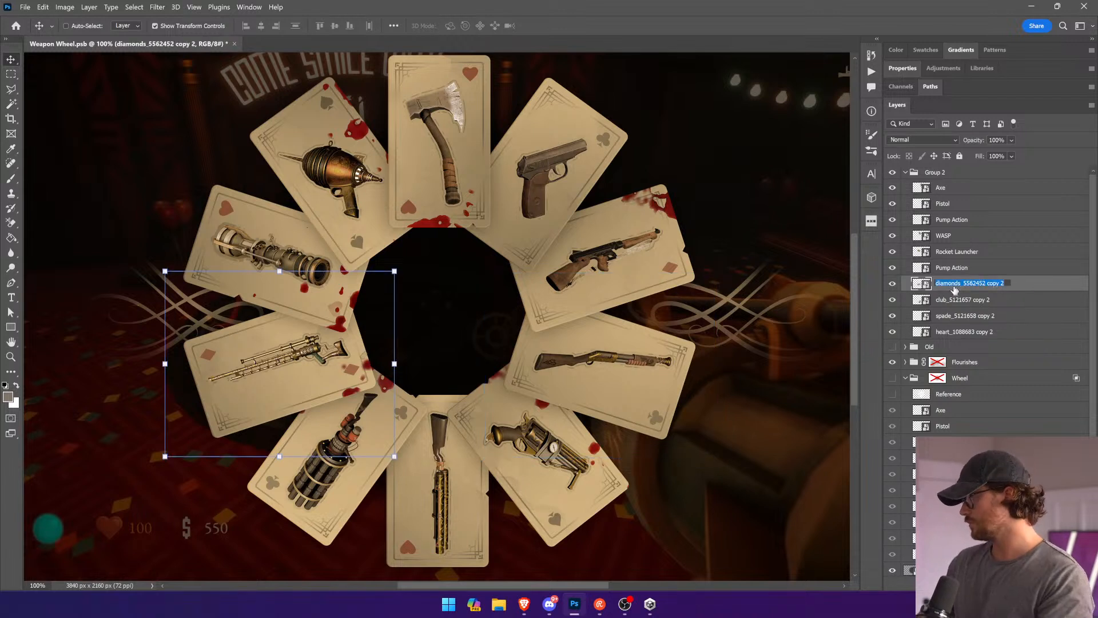
text(Sniper)
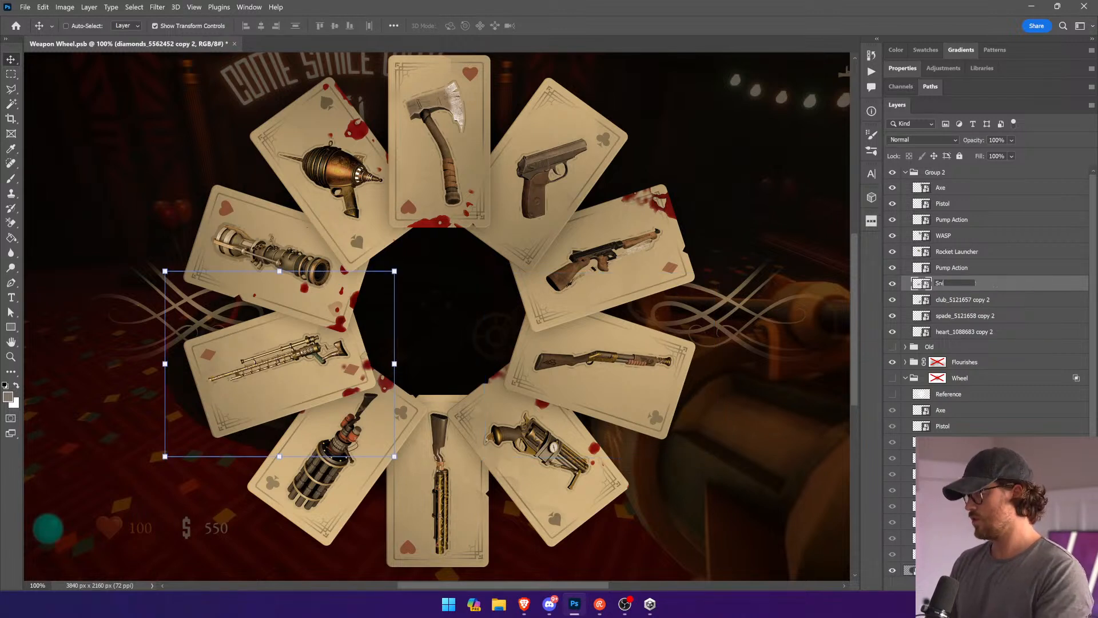
key(Return)
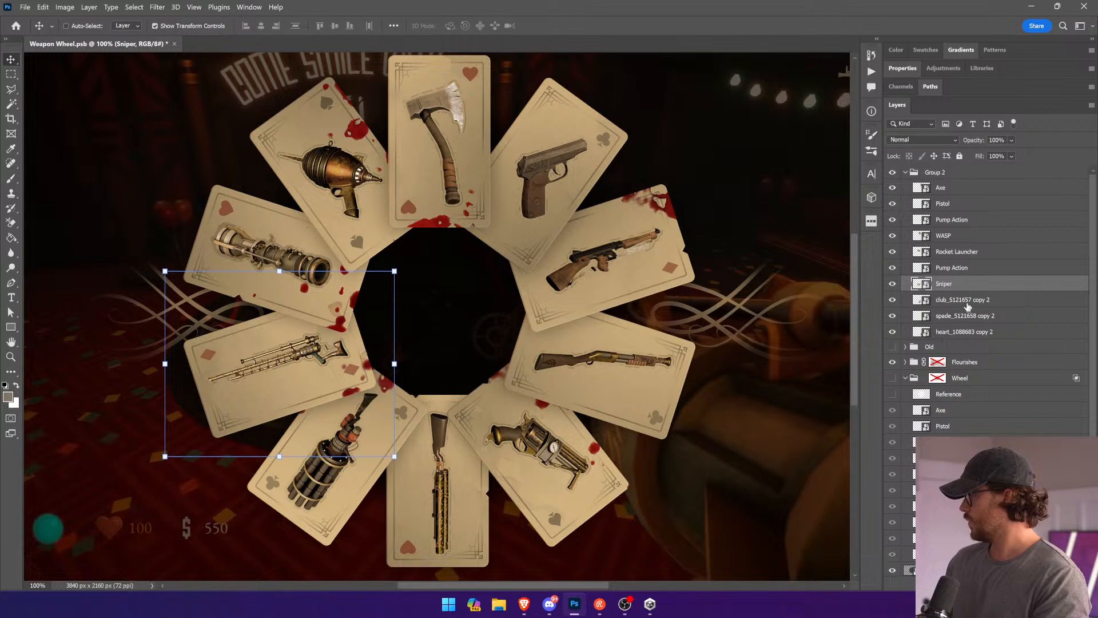
Step: Rename the multi-barrel gun card layer, club_5121657 copy 2, as Chaingun
double_click(968, 300)
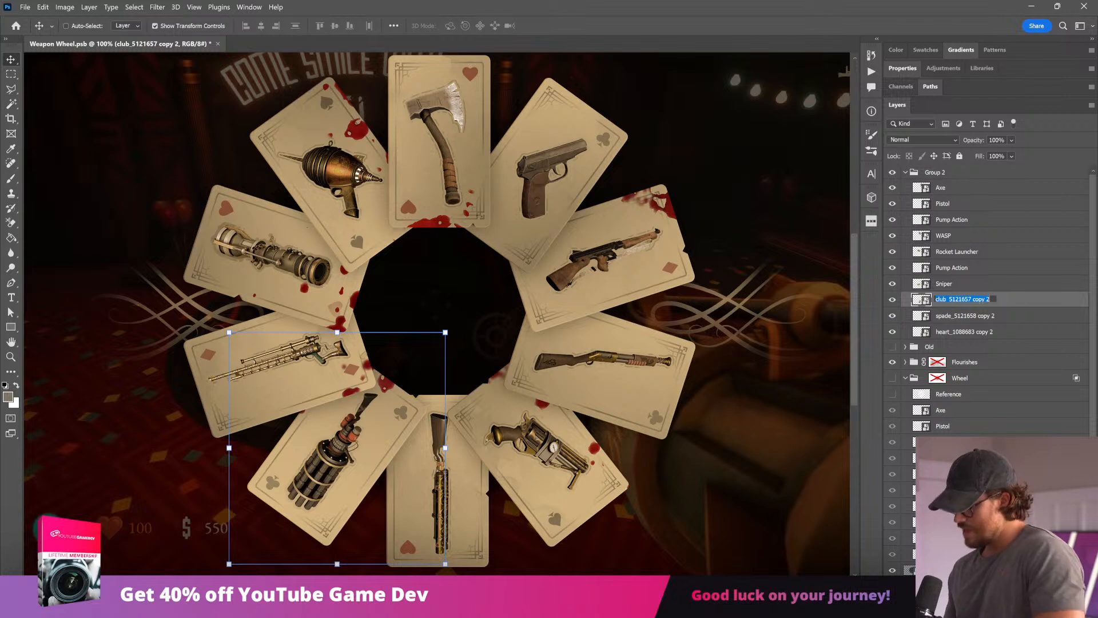
text(Chaingun)
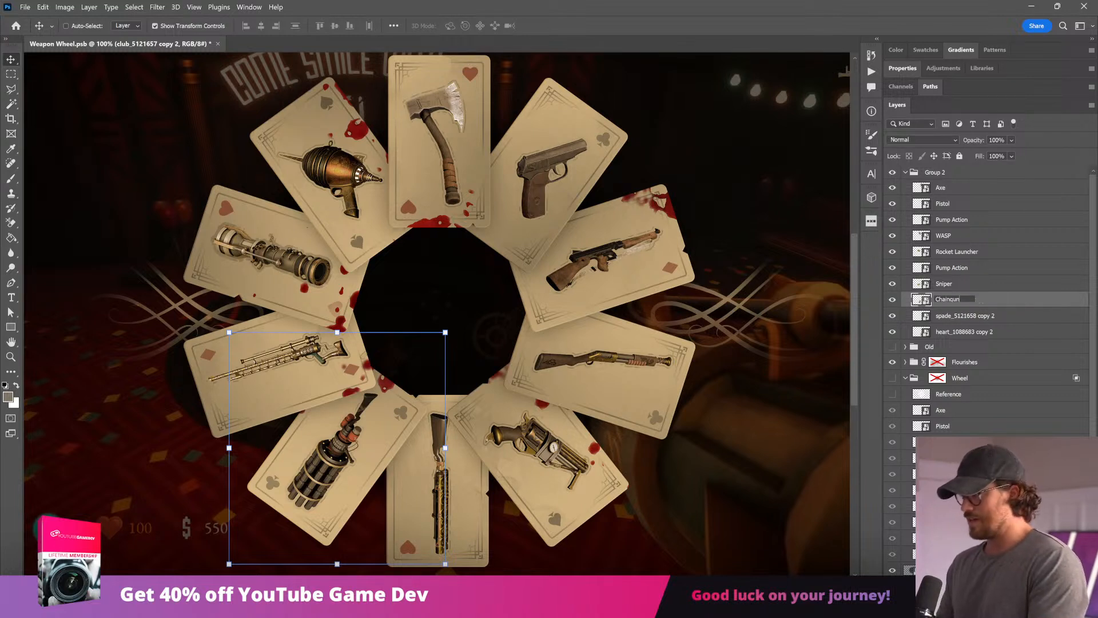
key(Return)
Step: Rename the revolver card layer, spade_5121658 copy 2, as Magnum
click(954, 318)
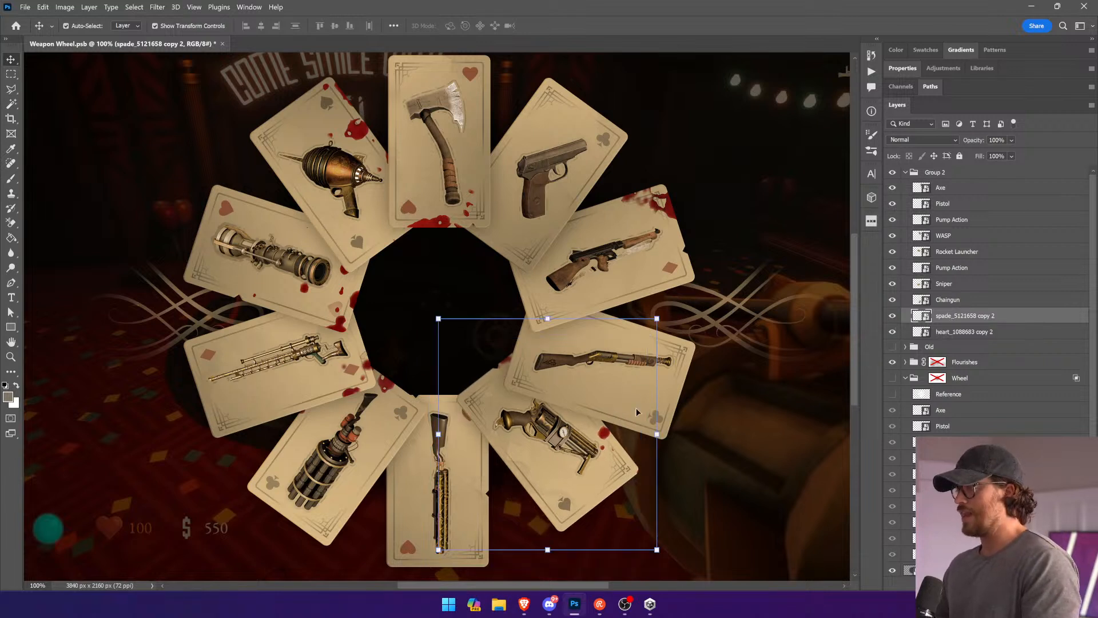
double_click(954, 318)
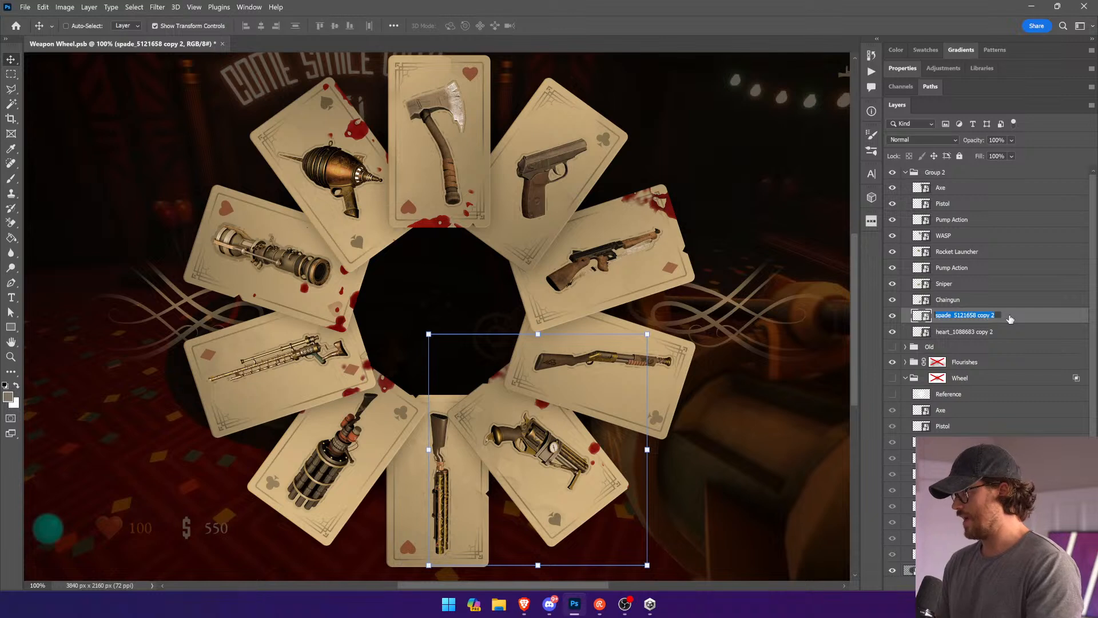
text(Magnum)
key(Return)
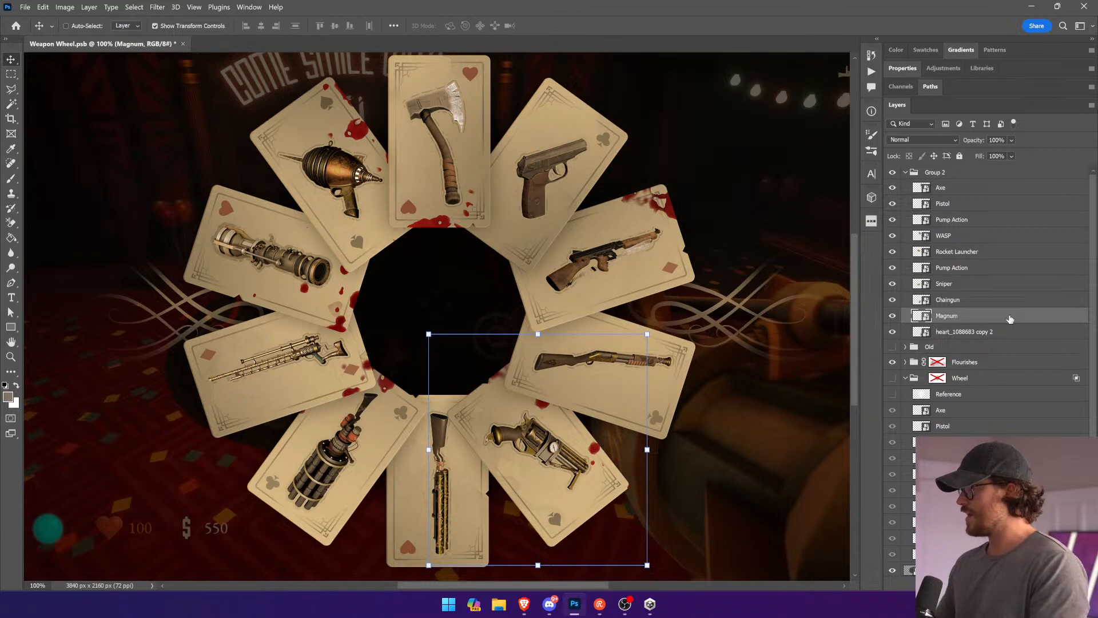
Step: Rename the lowest card layer in Group 2, heart_1088683 copy 2, as Double Barrel Shotgun
click(983, 334)
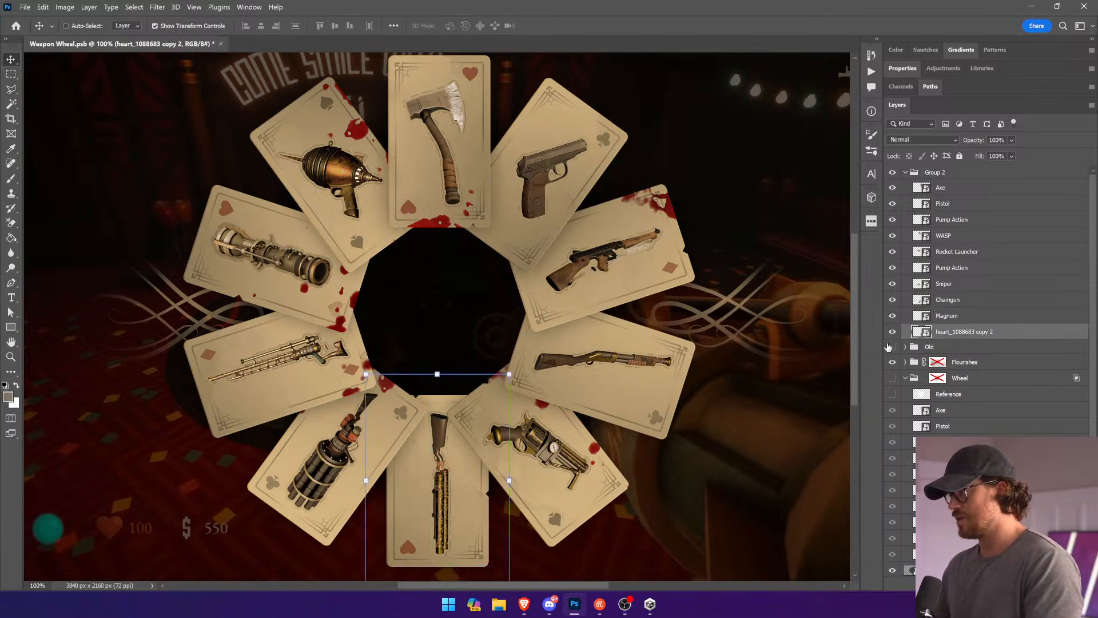
double_click(957, 333)
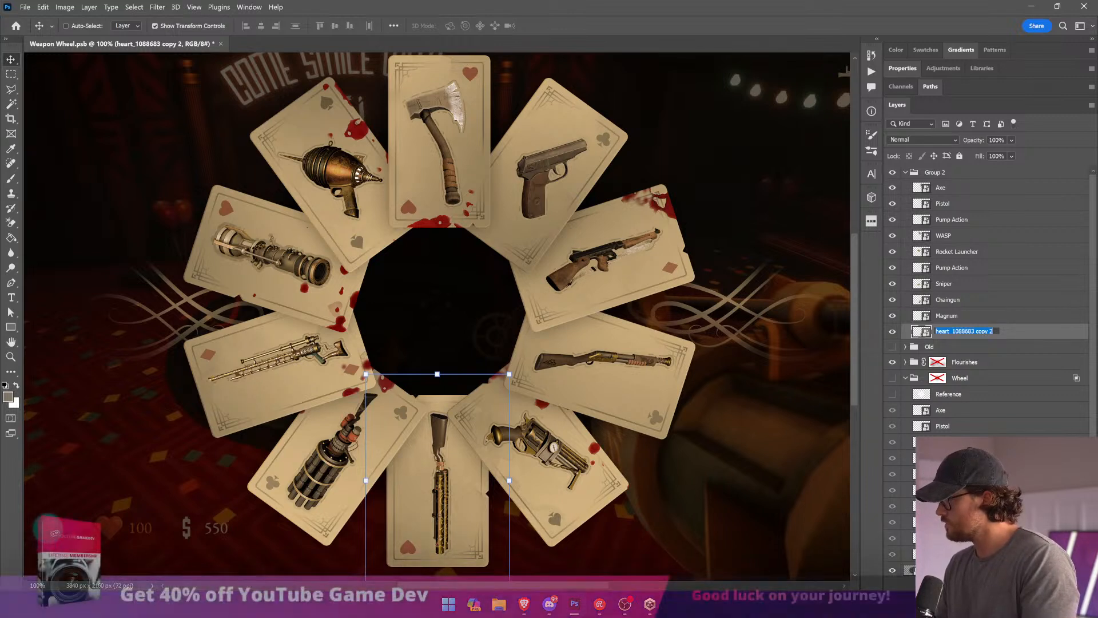
text(Double Barrel Shotgun)
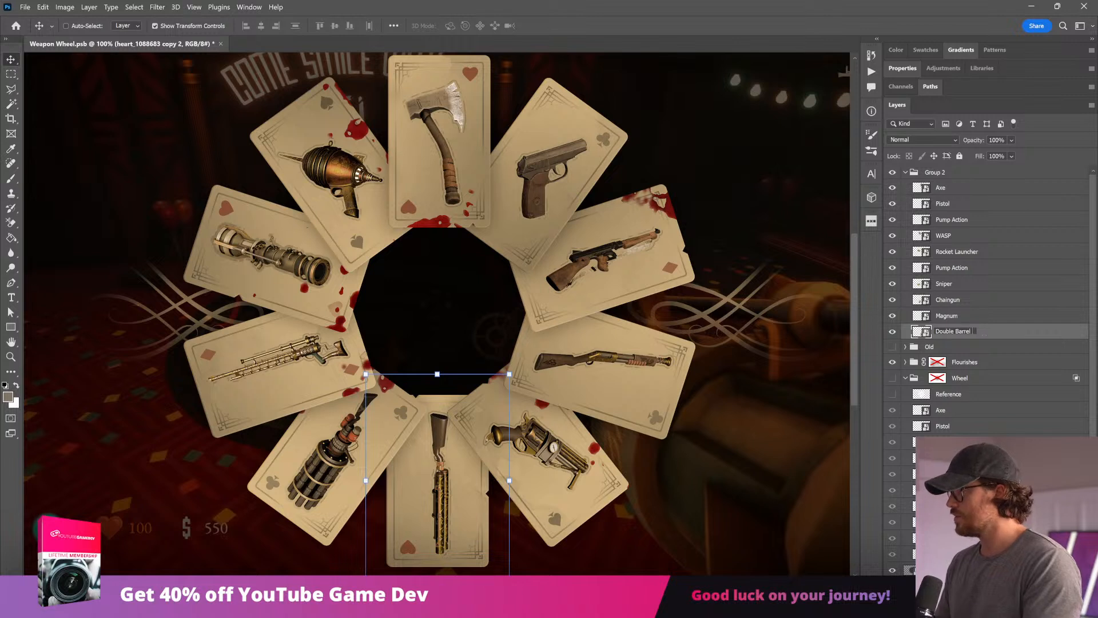
key(Return)
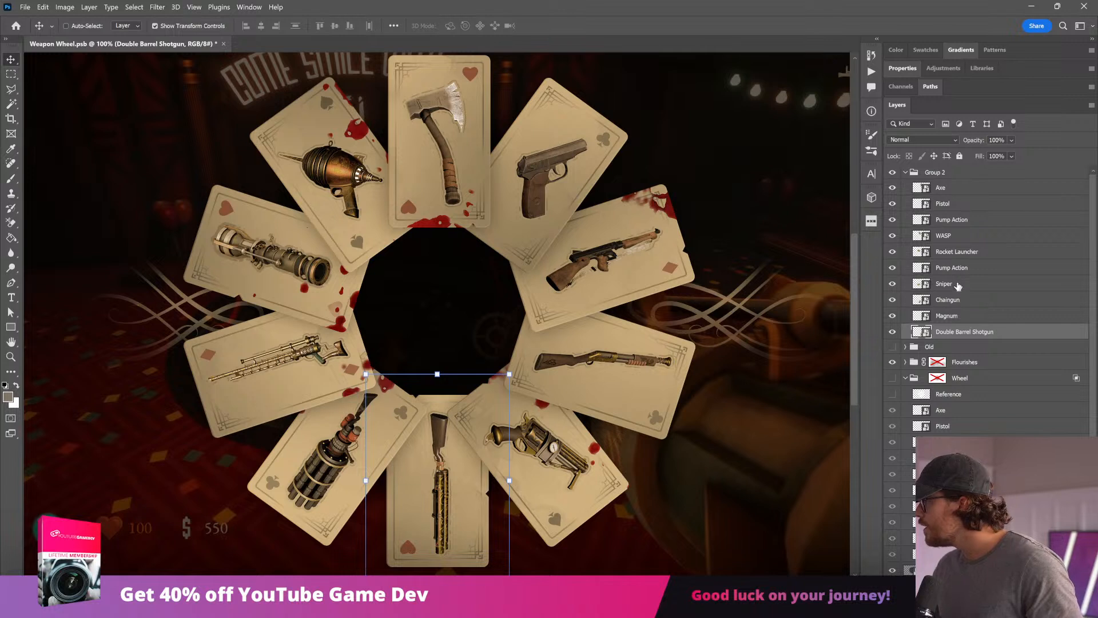
Step: Show the Reference layer of the old Wheel group briefly to examine it, and leave the group collapsed and hidden
click(993, 381)
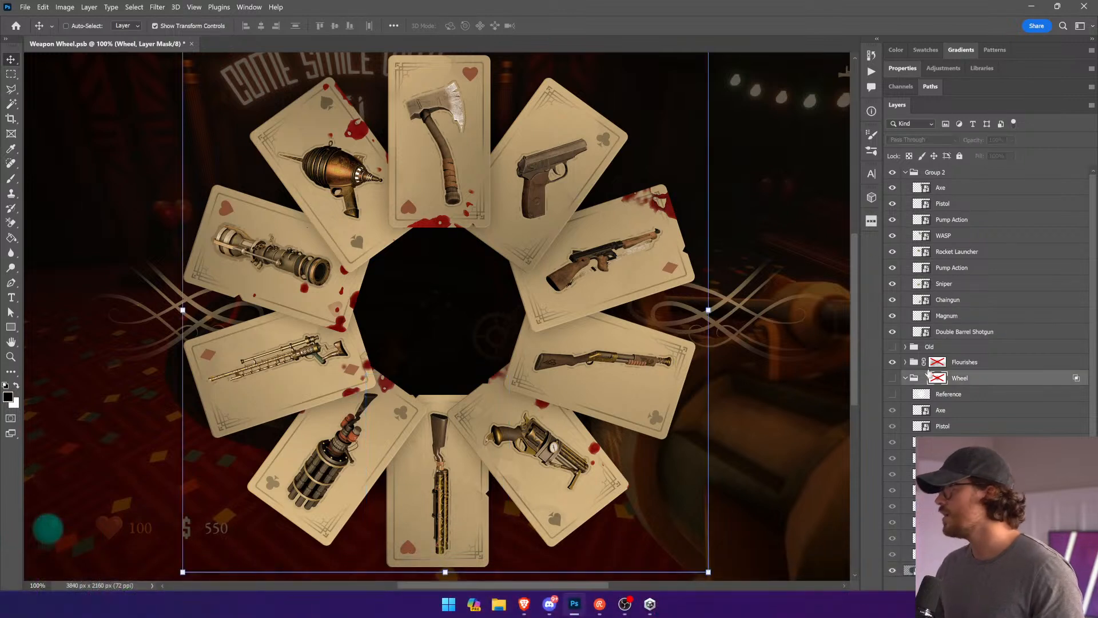
click(892, 366)
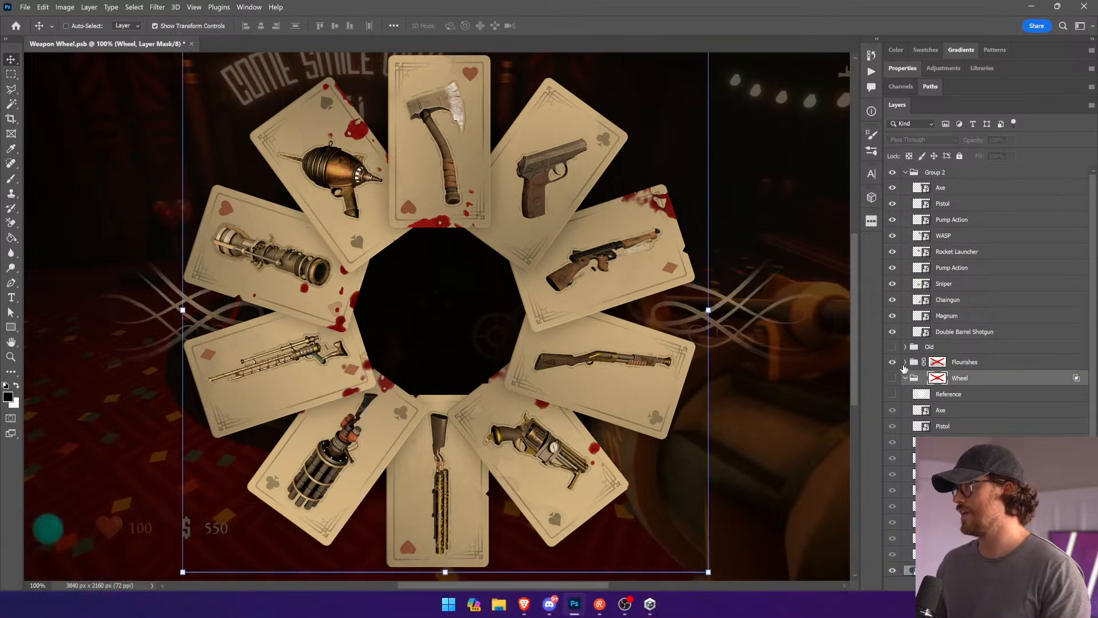
click(959, 392)
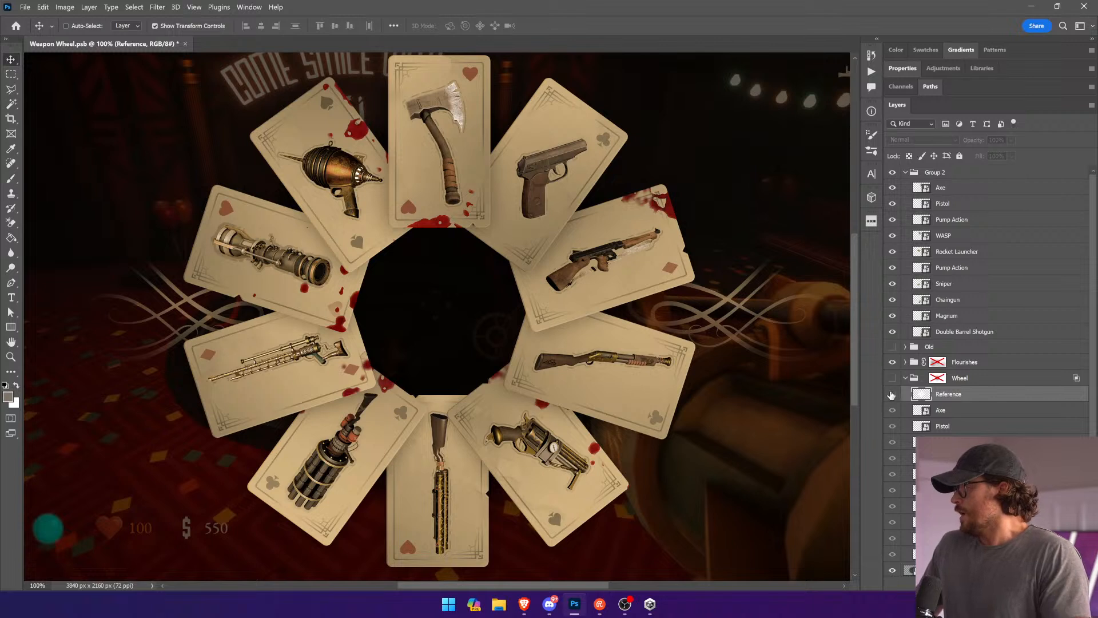
click(894, 394)
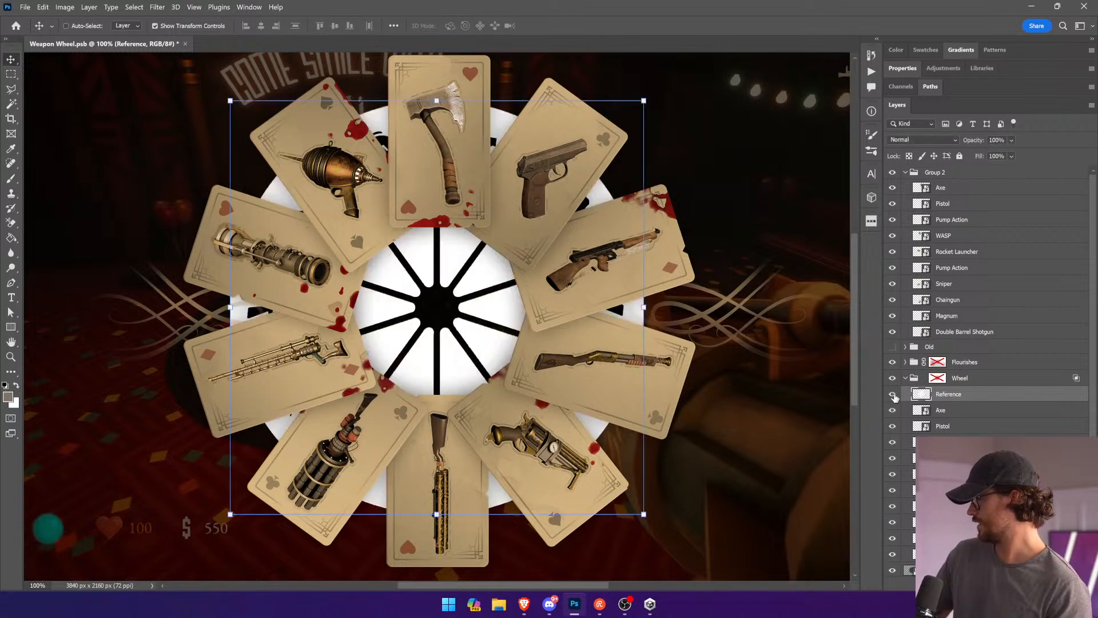
click(893, 394)
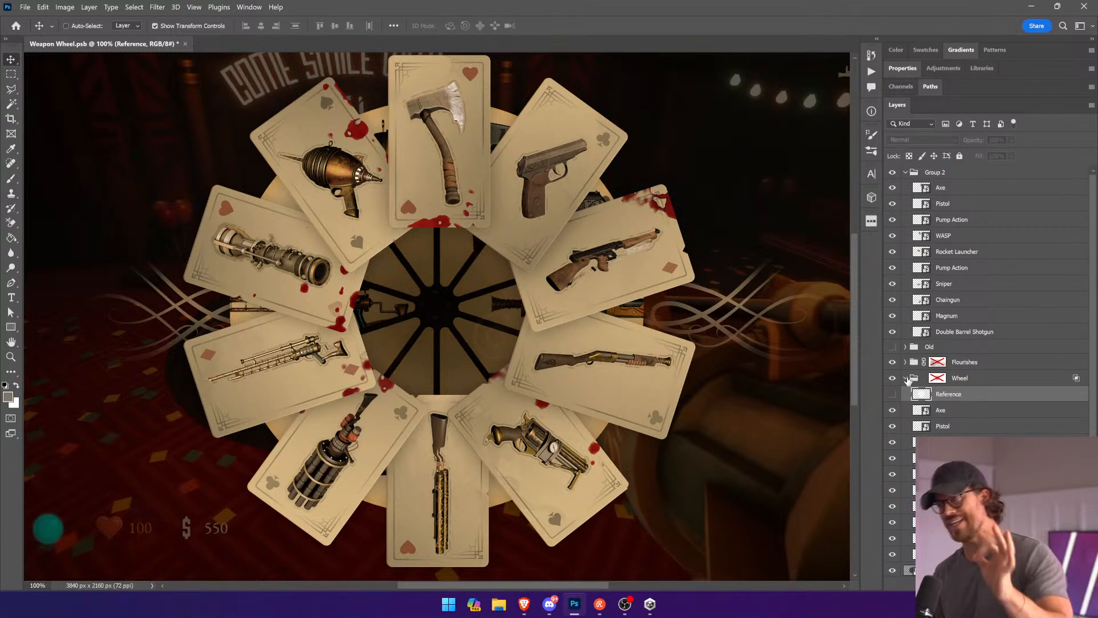
click(905, 378)
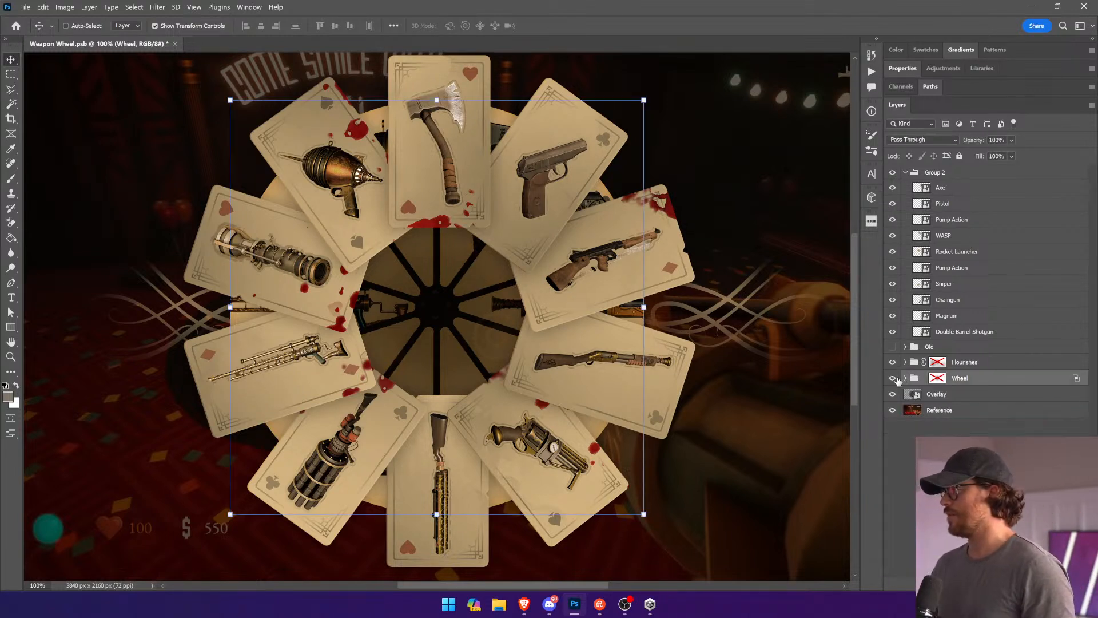
click(892, 378)
Step: Try rotating all ten card layers, Axe through Double Barrel Shotgun, clockwise together around the wheel's centre, and undo the rotation
click(991, 331)
shift+click(961, 187)
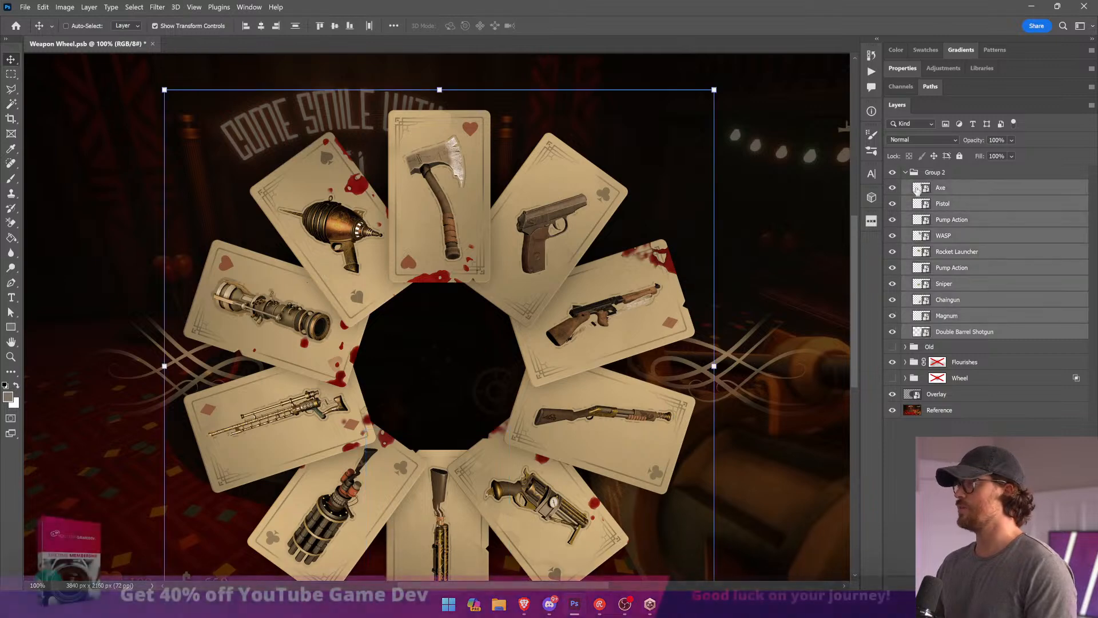
drag(724, 80, 820, 170)
key(Return)
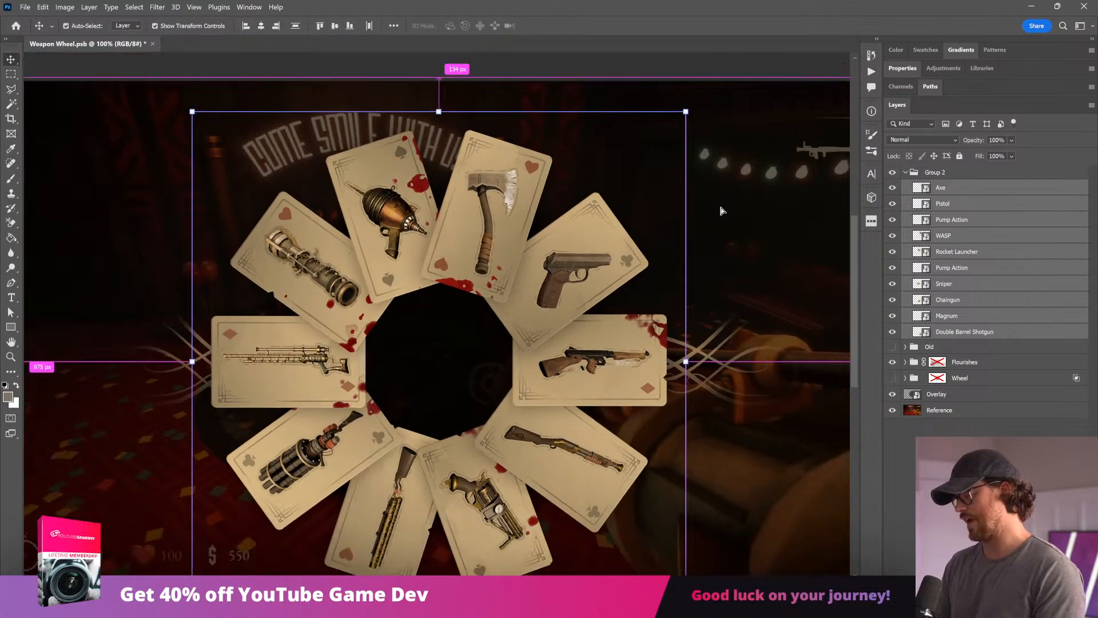
key(ctrl+minus)
key(ctrl+minus)
click(729, 213)
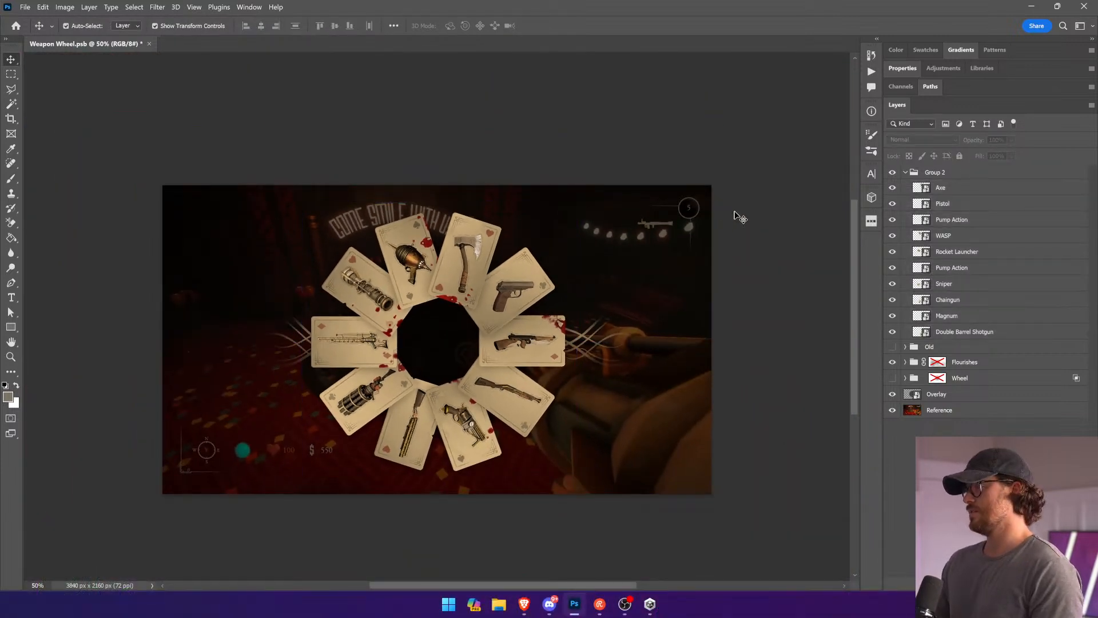
key(ctrl+z)
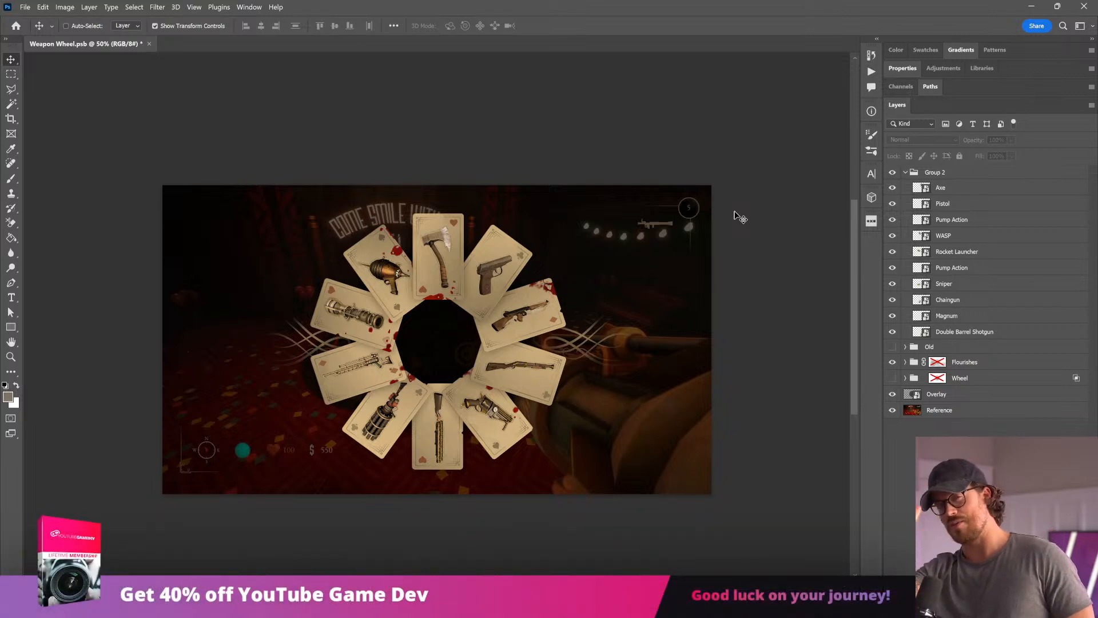
Step: Paste a merged copy of the ten card layers, Axe through Double Barrel Shotgun, as a new layer above Axe in Group 2
click(959, 176)
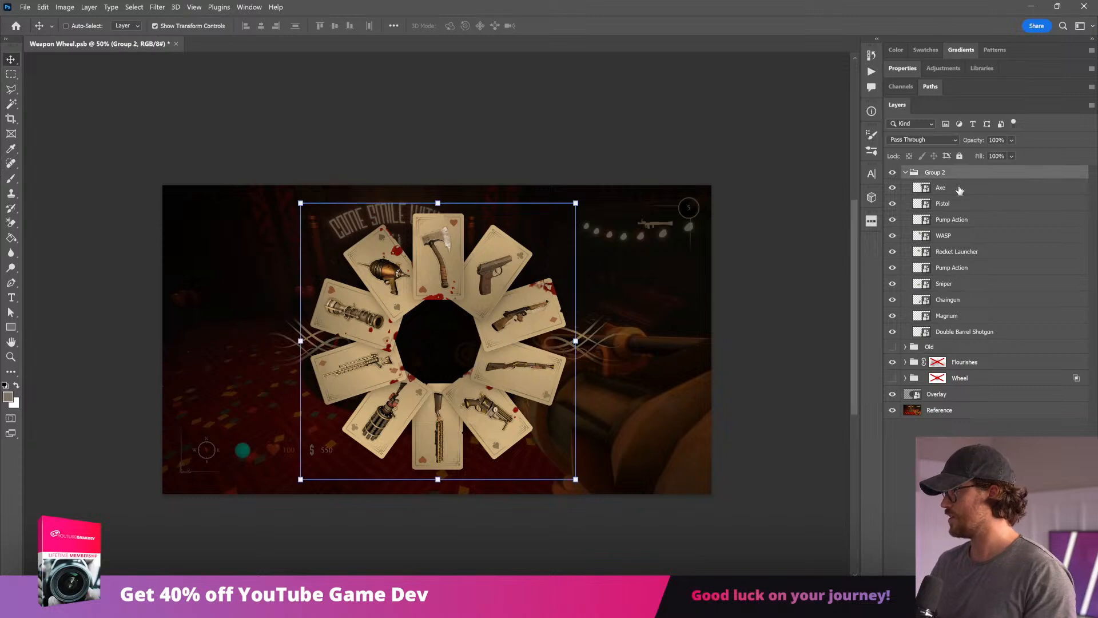
click(961, 189)
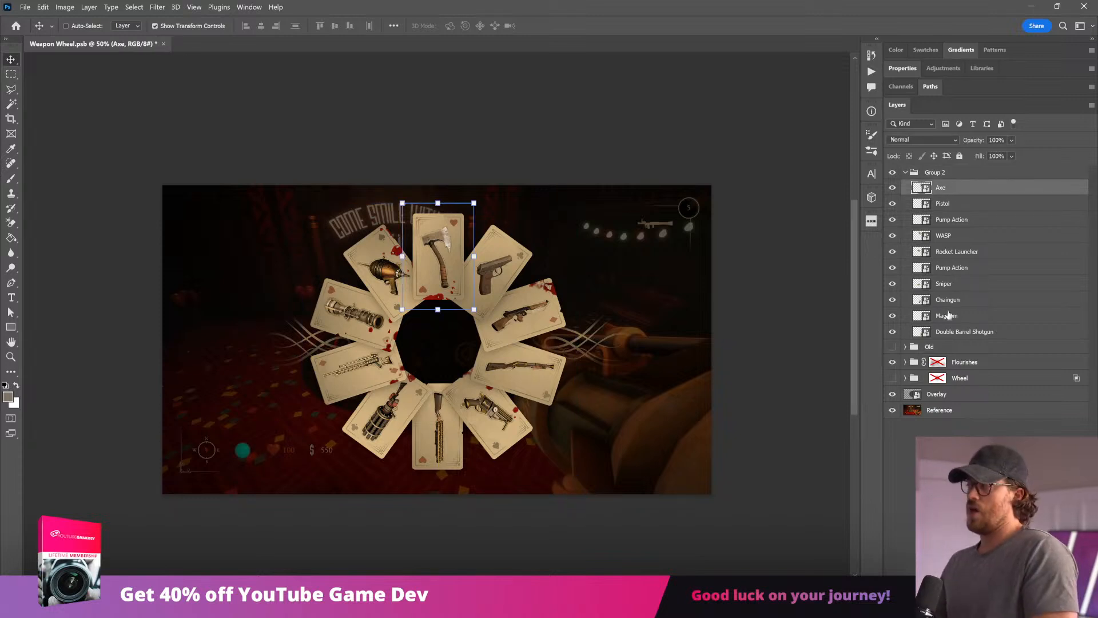
shift+click(965, 333)
right_click(969, 306)
click(1016, 481)
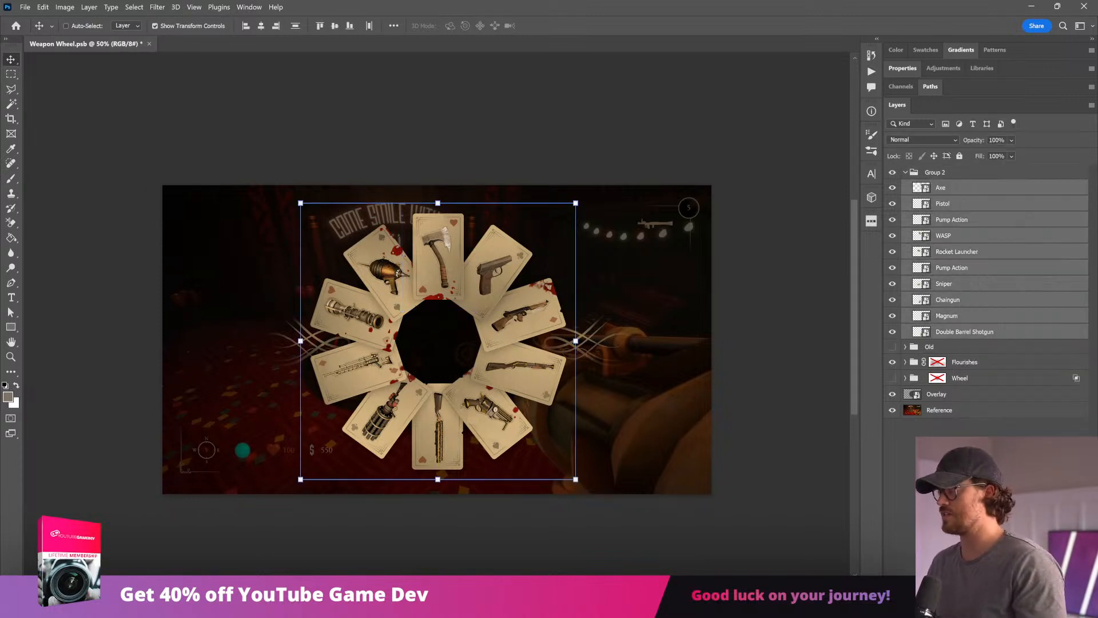
key(ctrl+z)
click(972, 191)
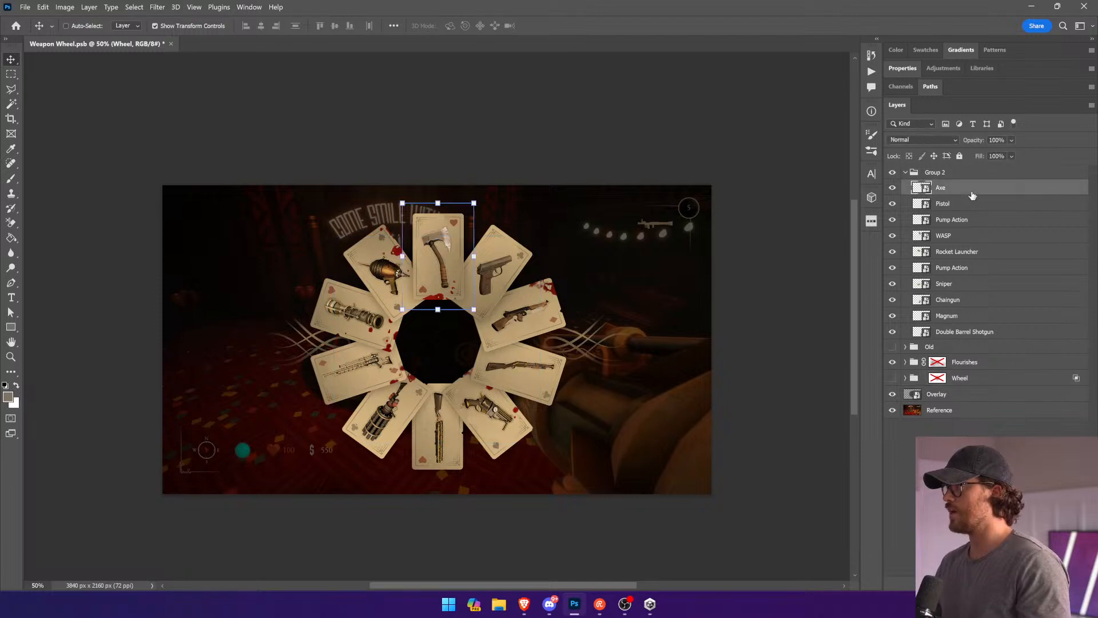
click(1022, 583)
key(ctrl+v)
Step: Rename the pasted merged wheel layer as Reference
double_click(944, 189)
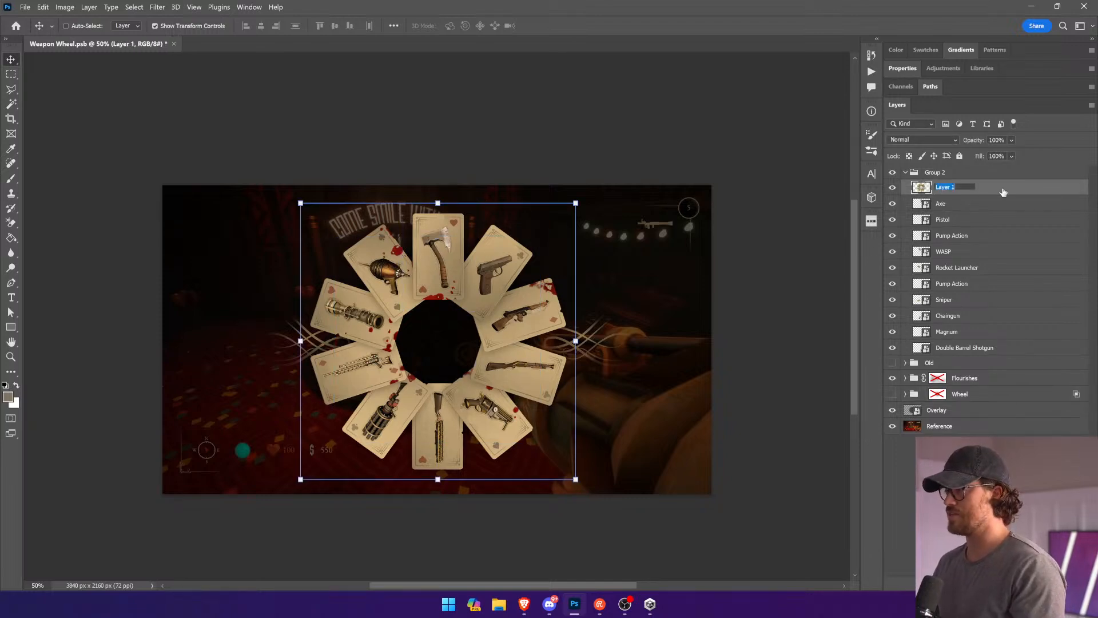
text(Reference)
key(Return)
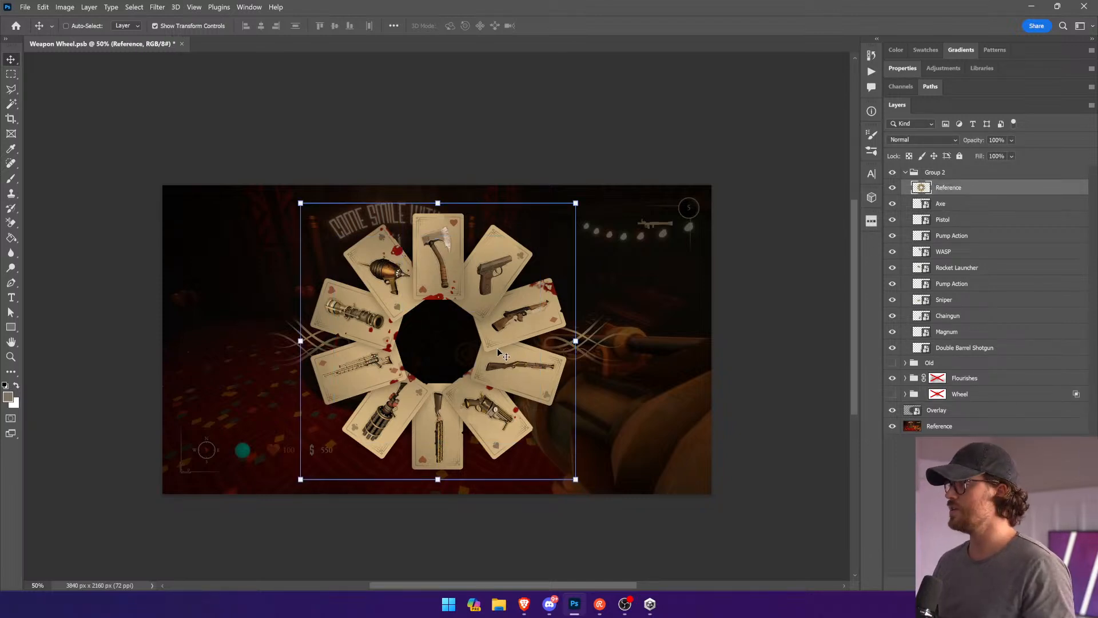
drag(604, 363, 553, 386)
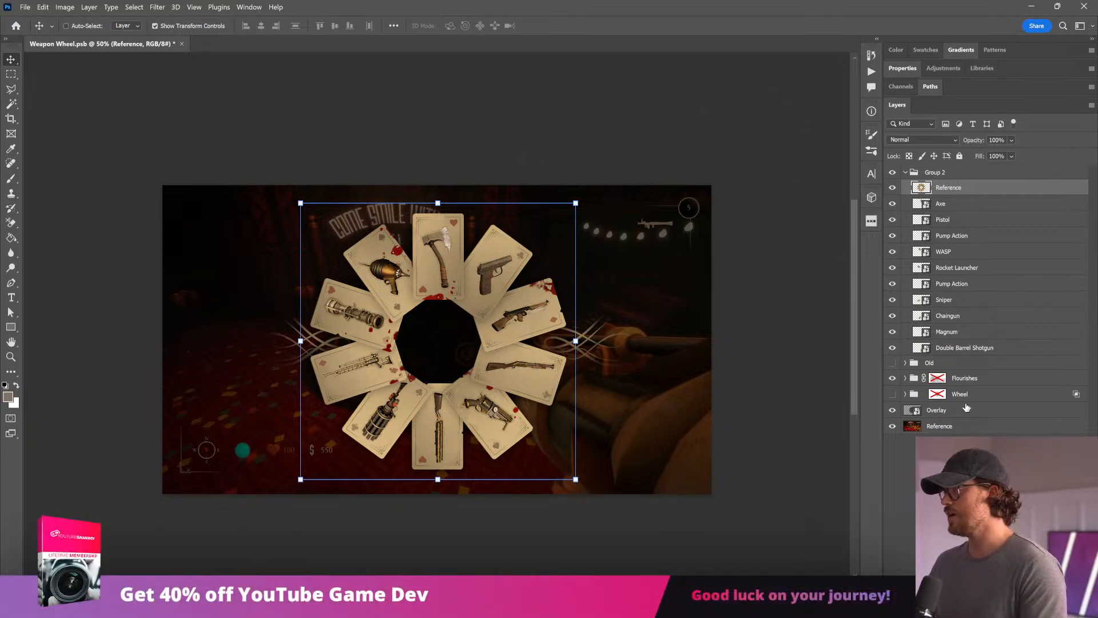
click(959, 382)
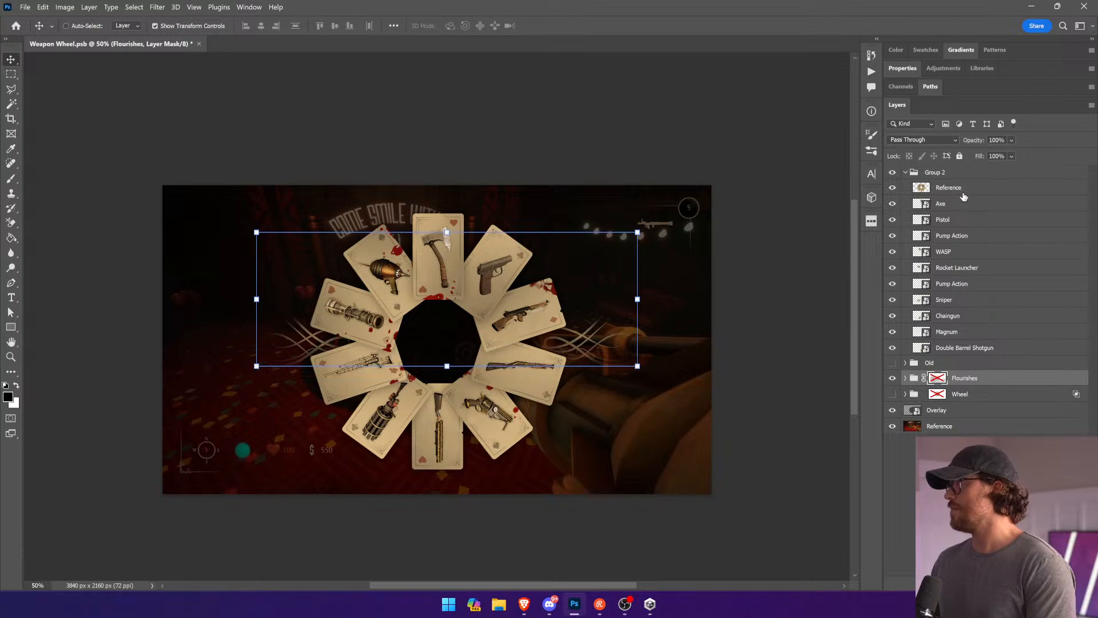
click(963, 190)
Step: Hide the full-frame background Reference layer and the Overlay layer, and save the document
click(950, 429)
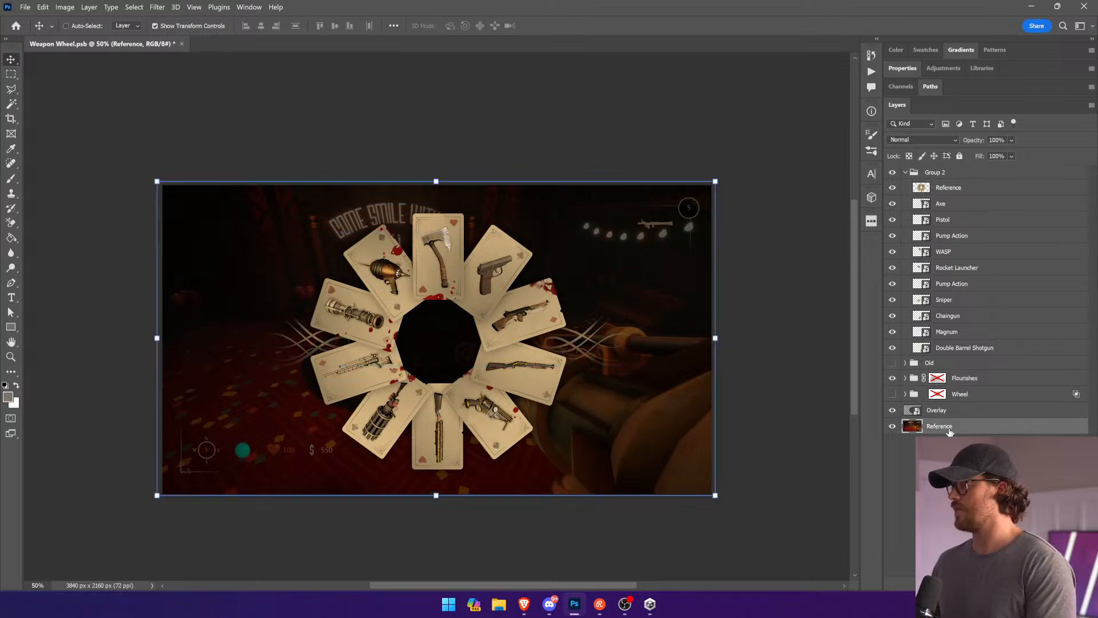
click(948, 411)
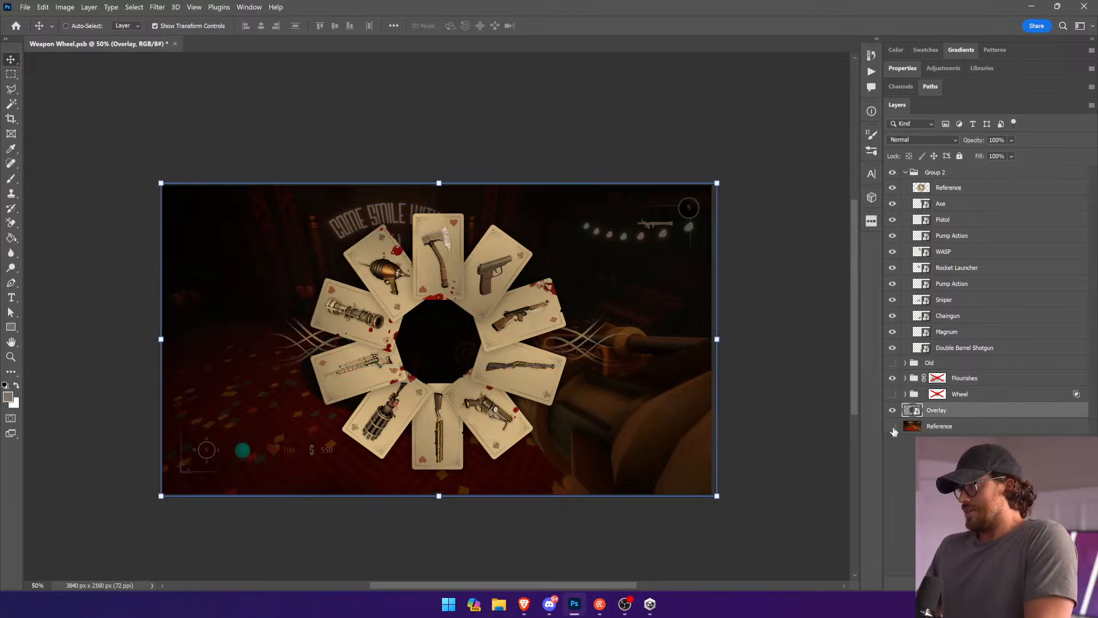
click(893, 427)
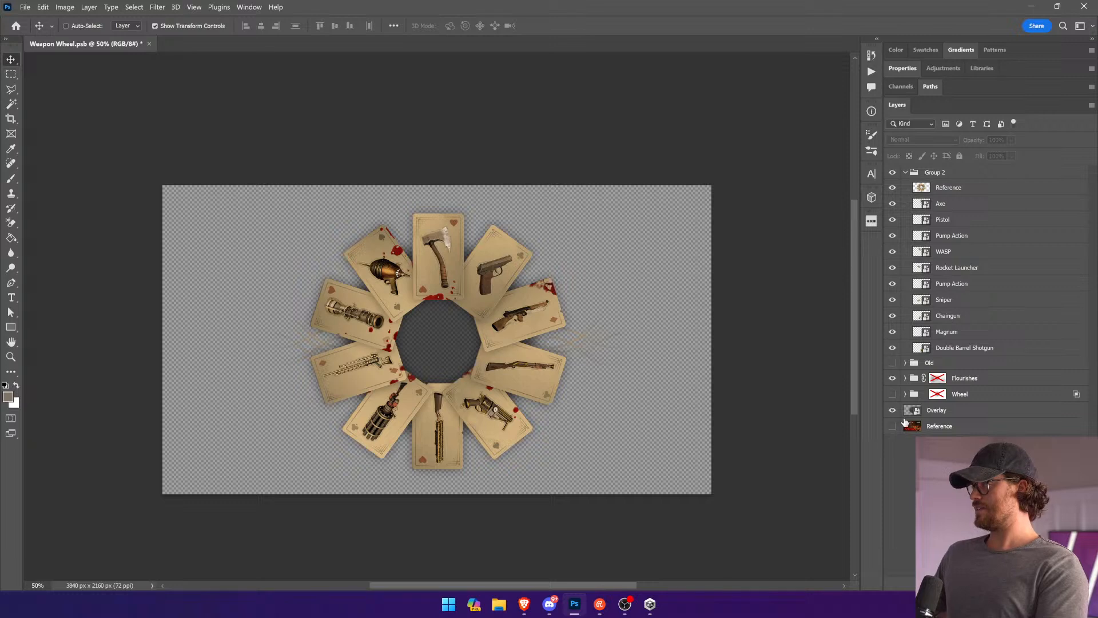
click(893, 411)
key(ctrl+s)
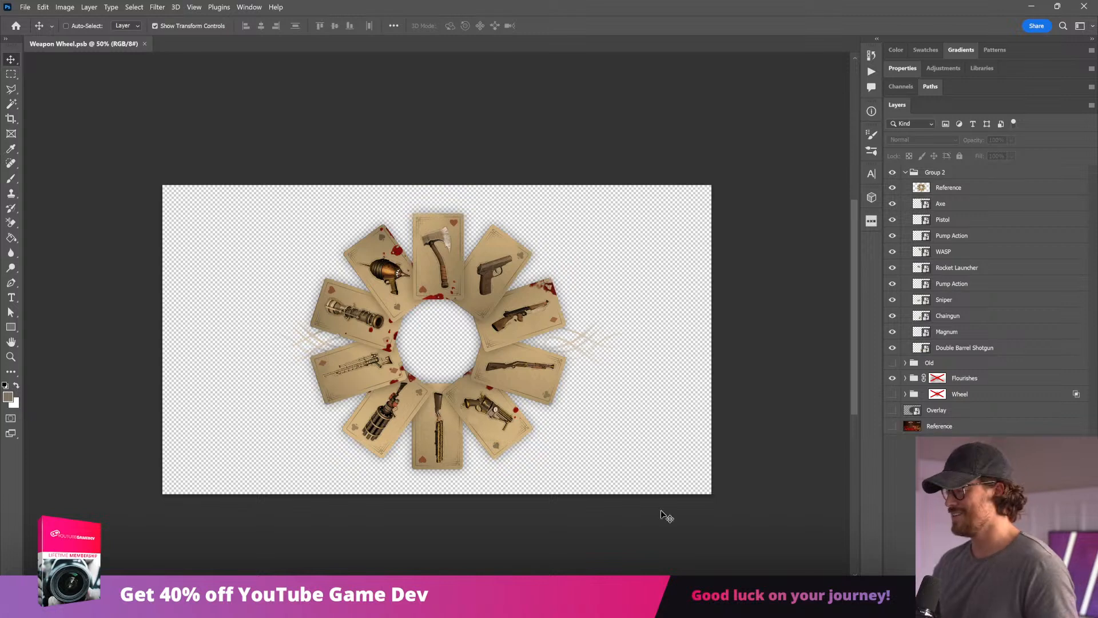
Step: Switch to Unity Hub and open the project named Unity
click(566, 605)
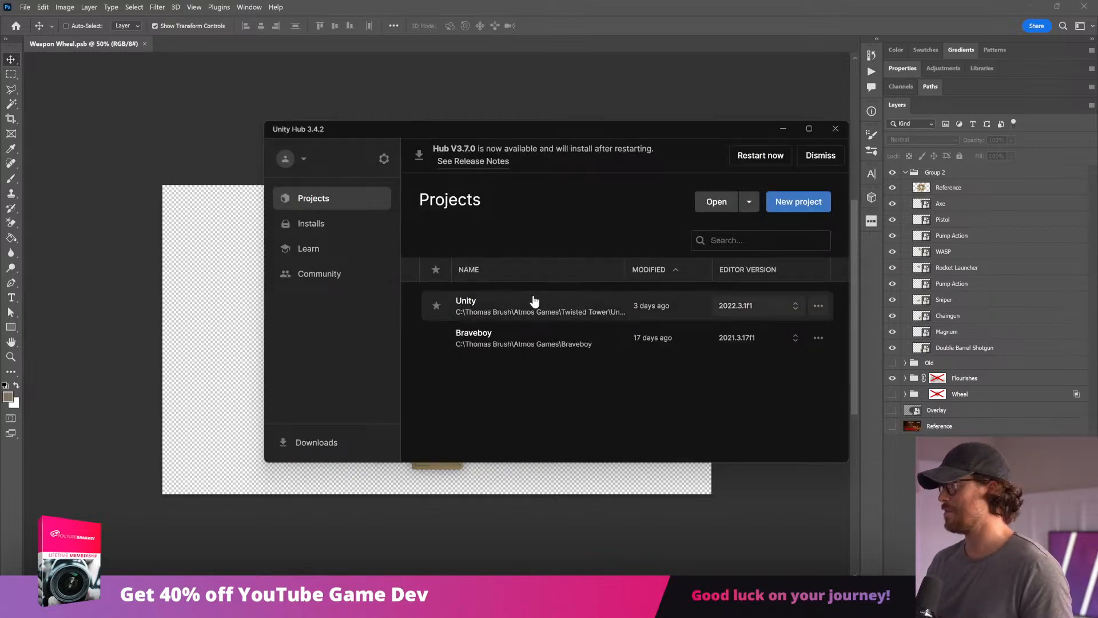
click(537, 303)
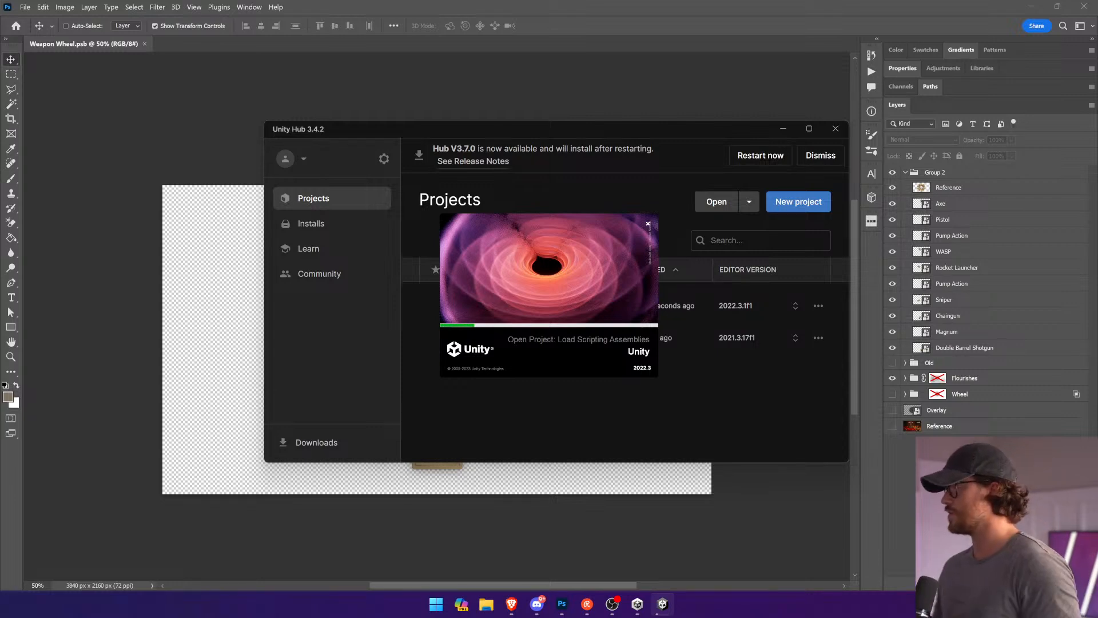
click(953, 286)
click(952, 283)
drag(750, 350, 803, 295)
key(ctrl+z)
Step: Rename the Pump Action layer directly below Pistol in Group 2 as Automatic and save the document
click(968, 237)
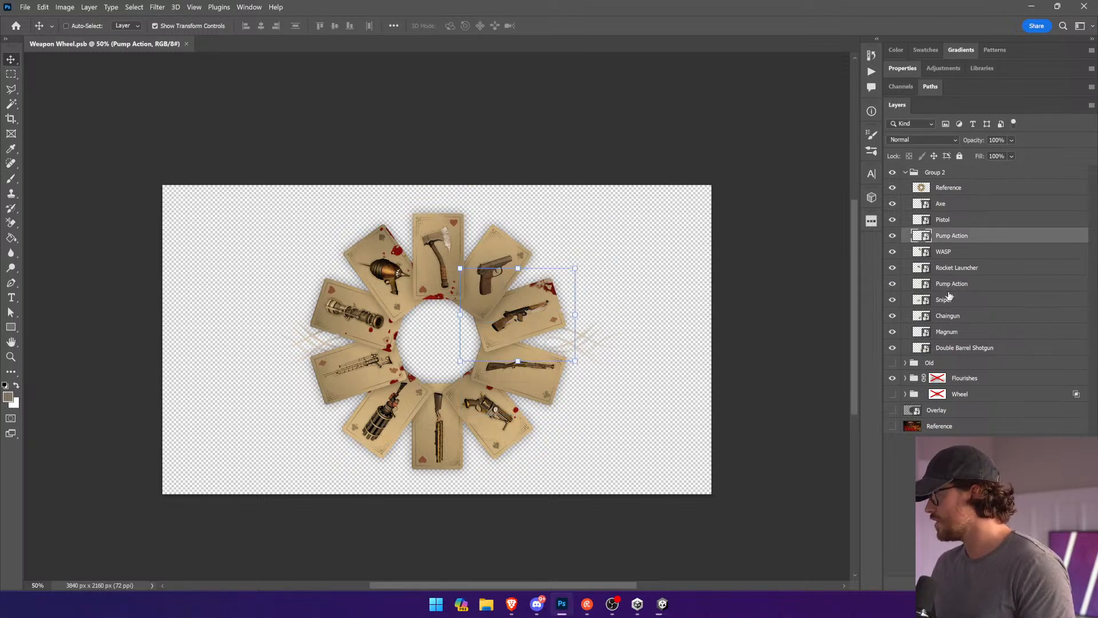
click(905, 378)
click(905, 379)
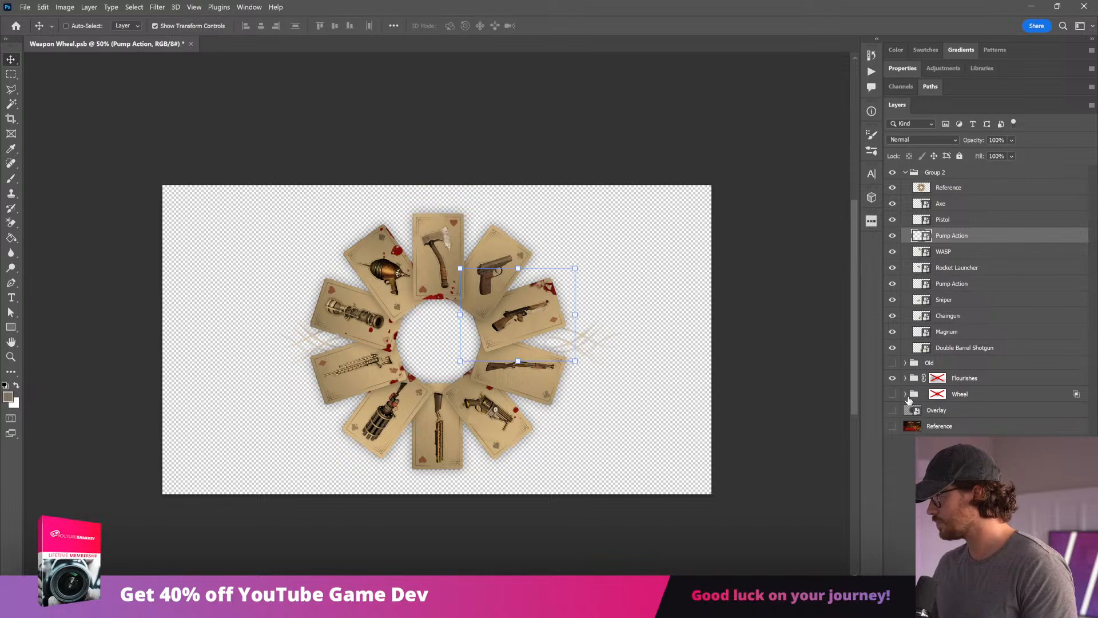
click(904, 394)
double_click(952, 237)
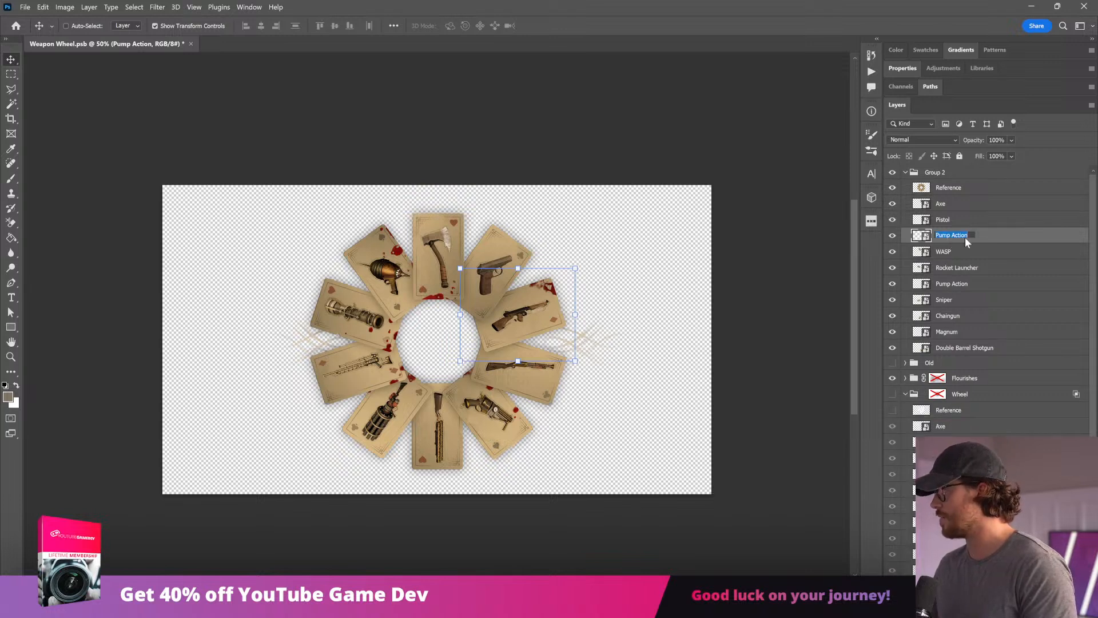
text(Automatic)
key(Return)
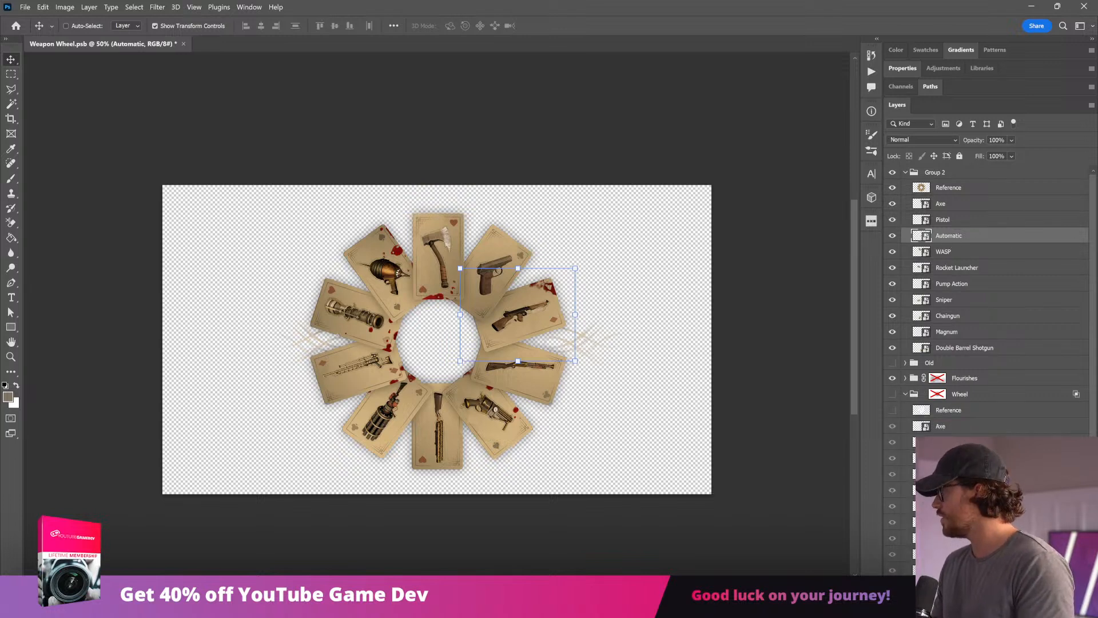
click(1006, 258)
key(ctrl+s)
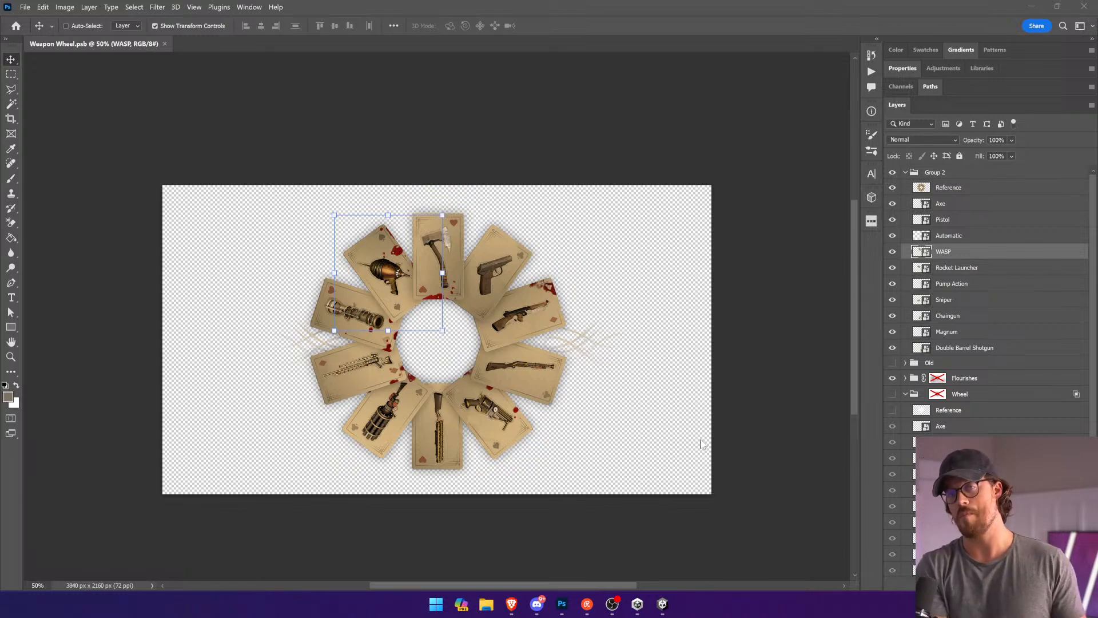
Step: Switch to the Unity editor and search the project assets for "Weapon Whe"
click(662, 604)
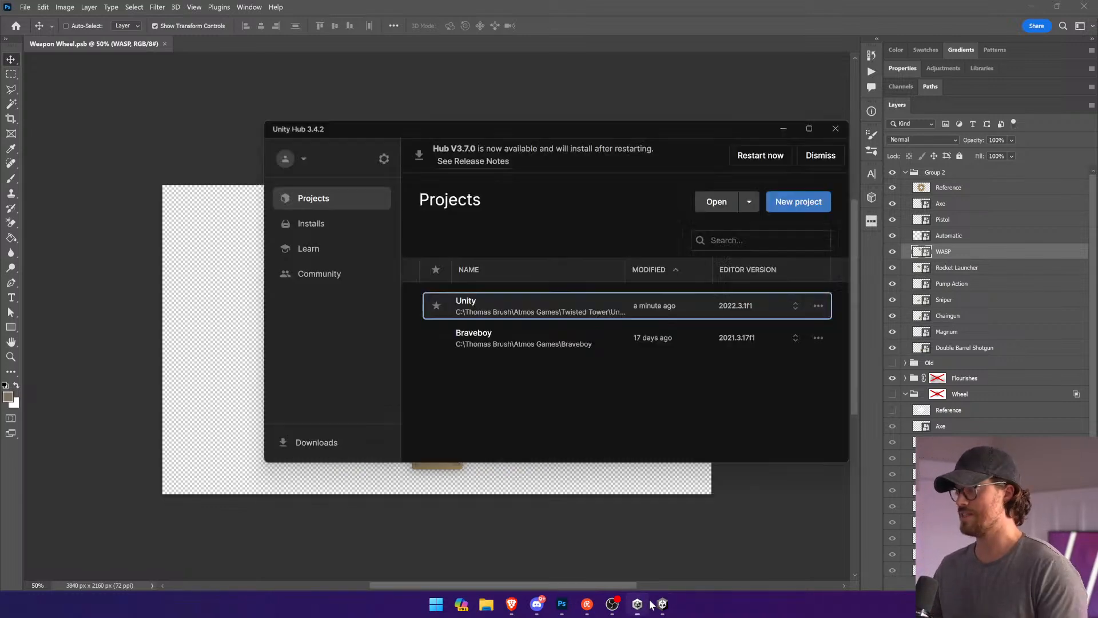
click(665, 606)
right_drag(464, 235, 192, 269)
right_drag(422, 225, 455, 225)
click(813, 56)
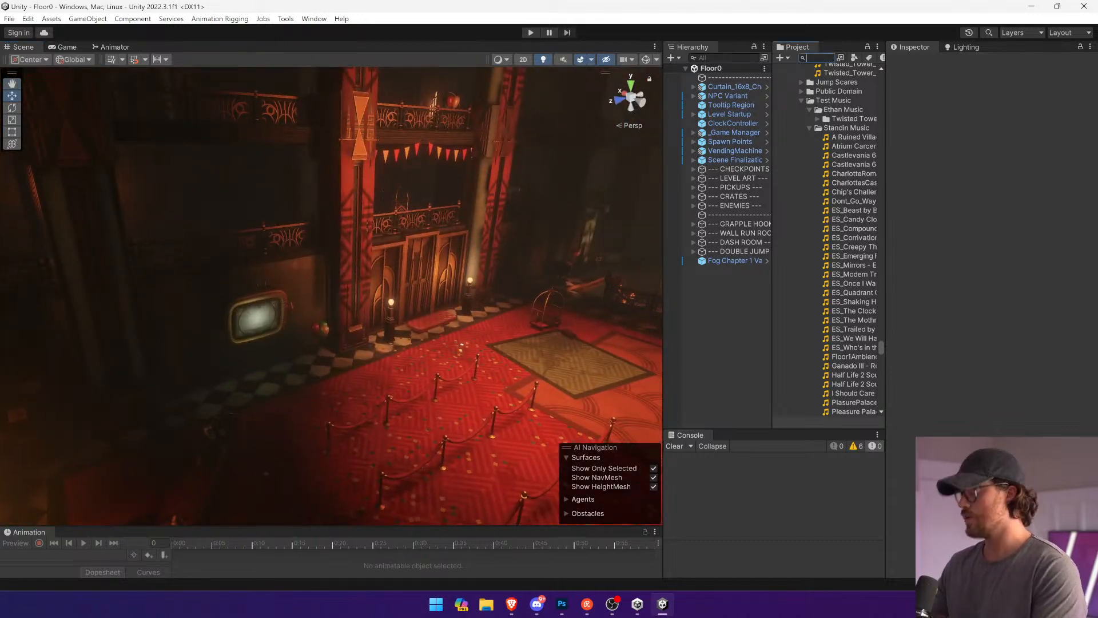
text(weappon)
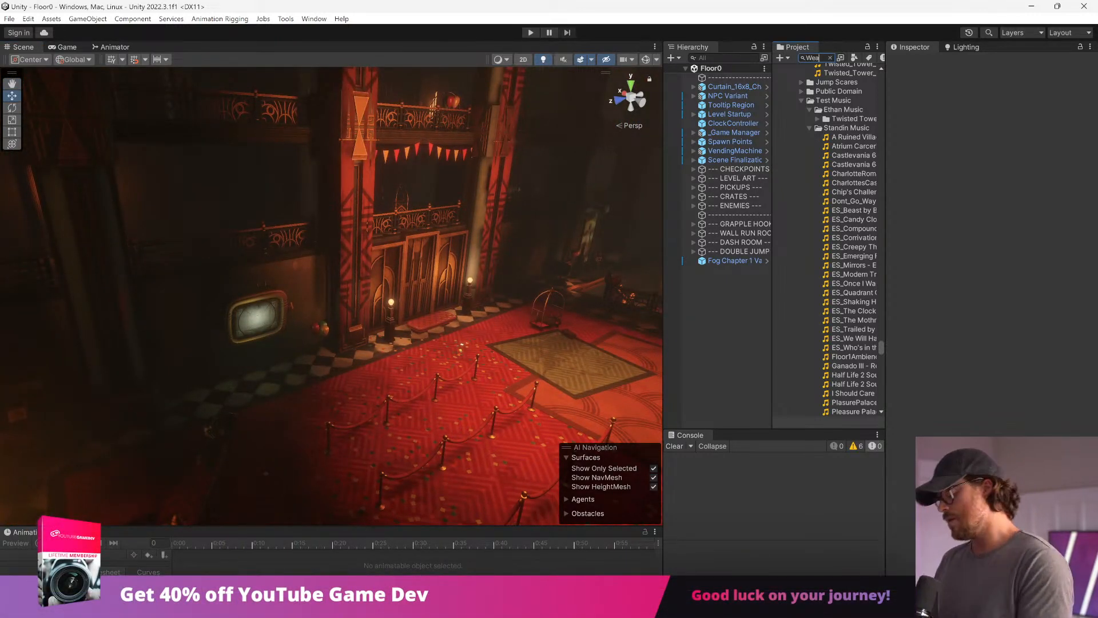
key(ctrl+a)
text(Weapon Weh)
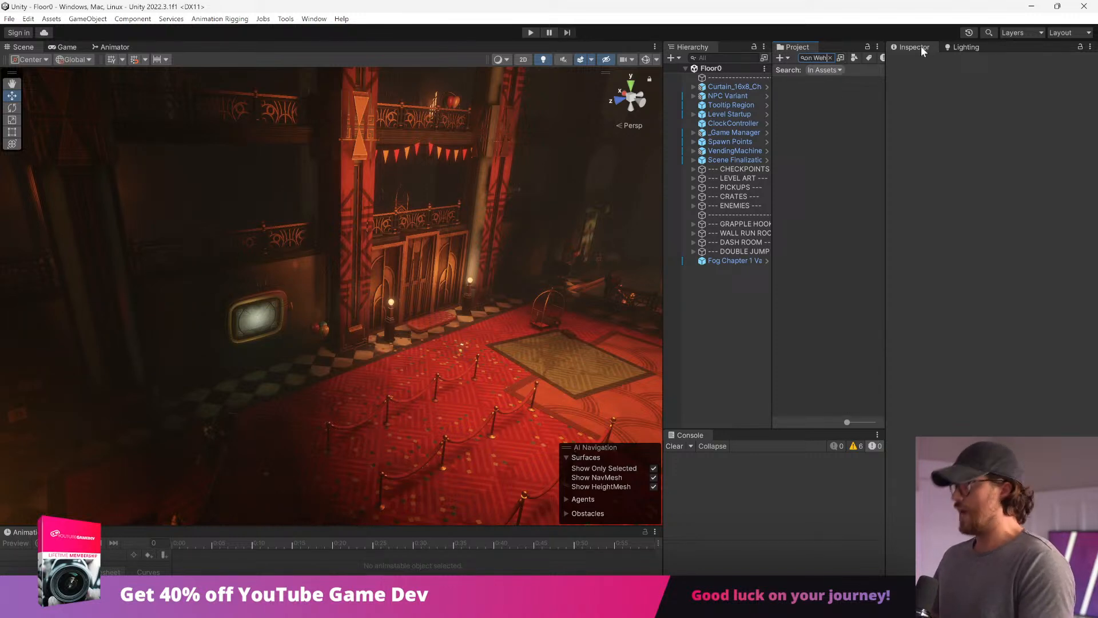
key(BackSpace)
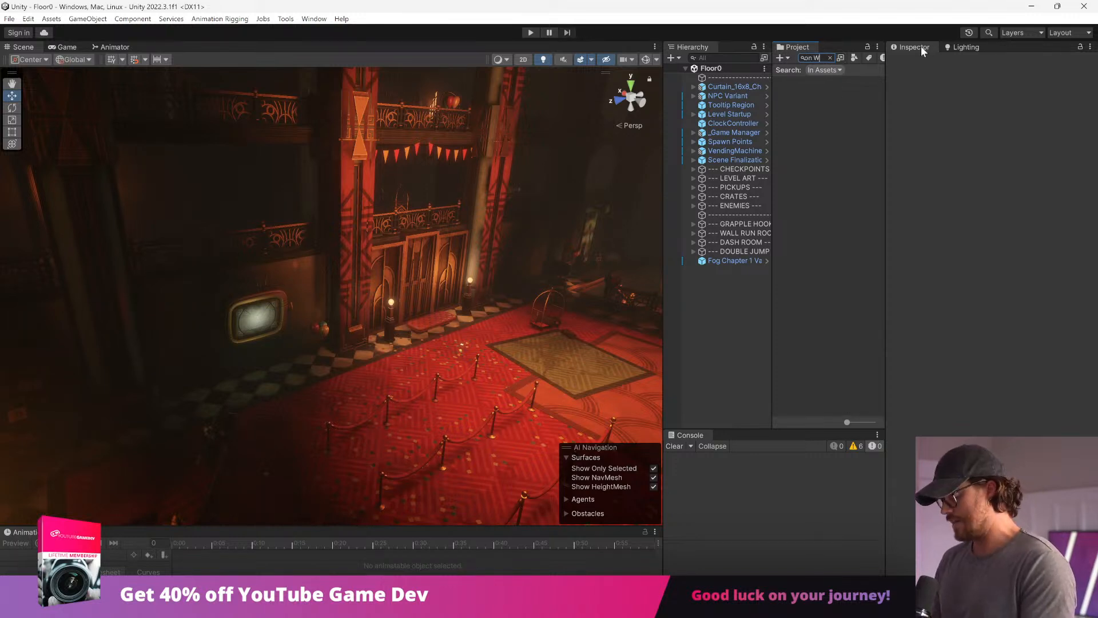
text(e)
key(BackSpace)
key(BackSpace)
text(he)
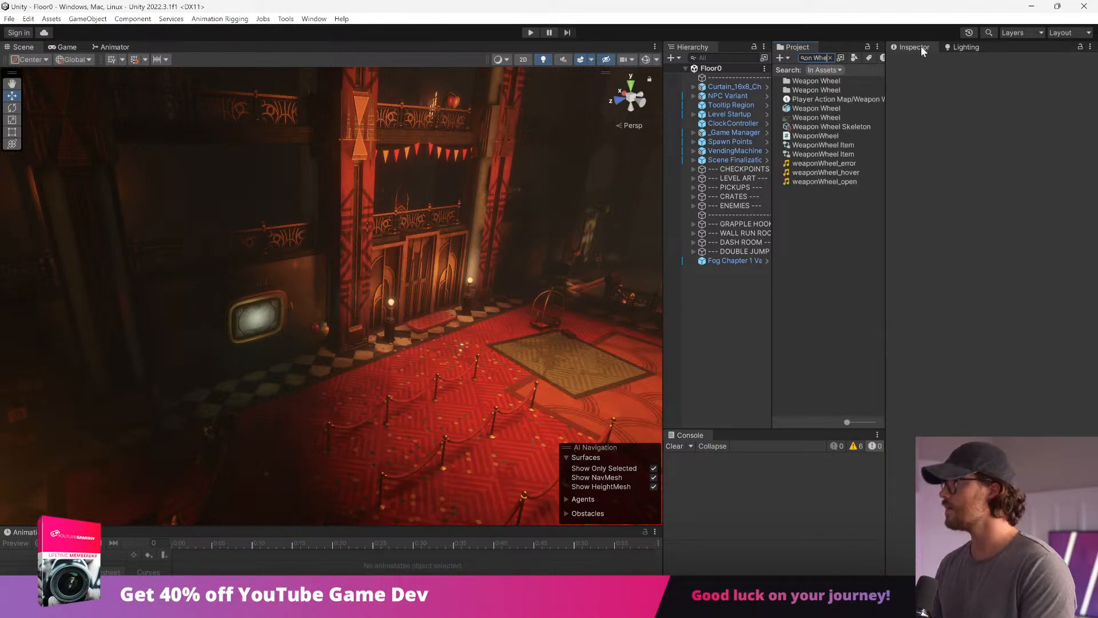
Step: Select the Weapon Wheel PSB asset from the results and clear the project search to reveal it in its folder
double_click(854, 105)
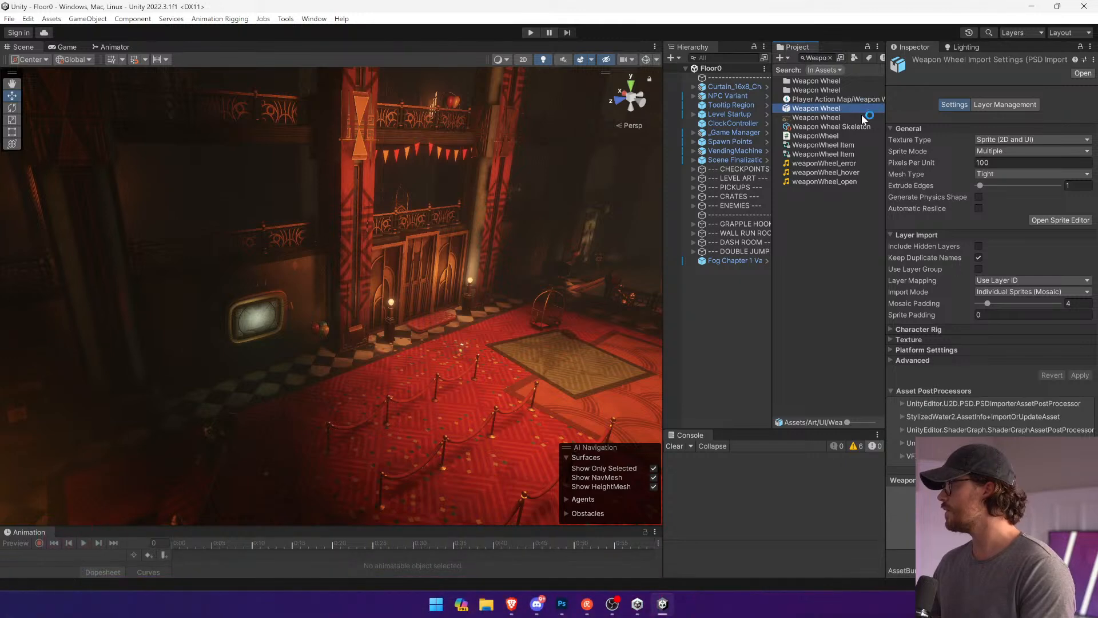
click(860, 115)
click(854, 109)
click(830, 57)
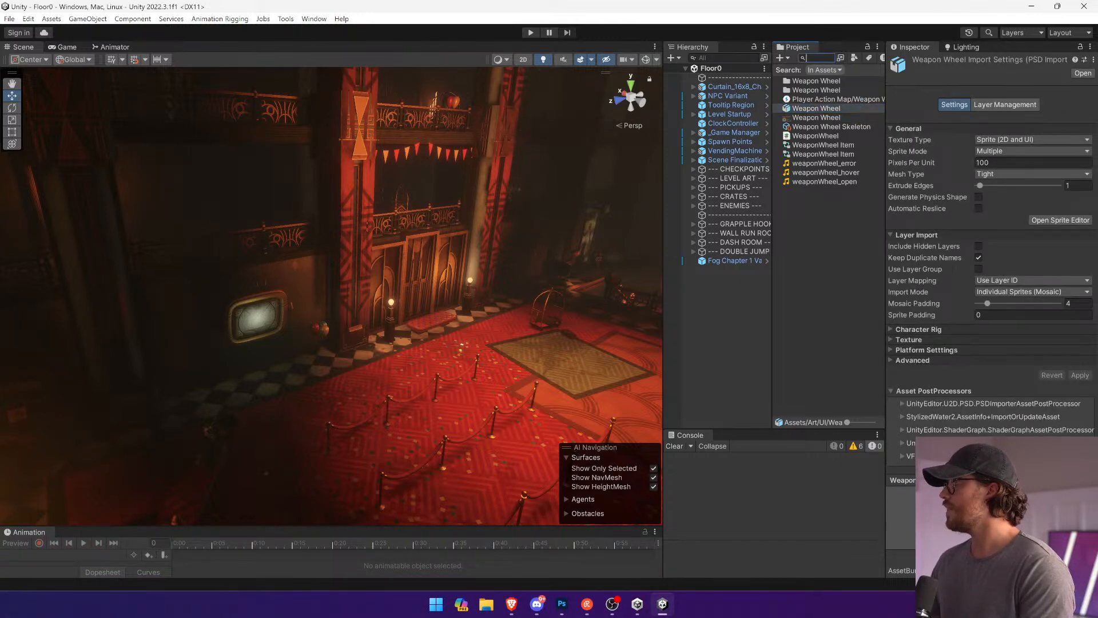
Step: Examine the imported Weapon Wheel layer objects and sprites one by one, including Automatic, Axe, the calligraphy flourish and Pump Action
scroll(820, 182, up, 2)
click(846, 146)
key(Down)
key(Down)
key(Down)
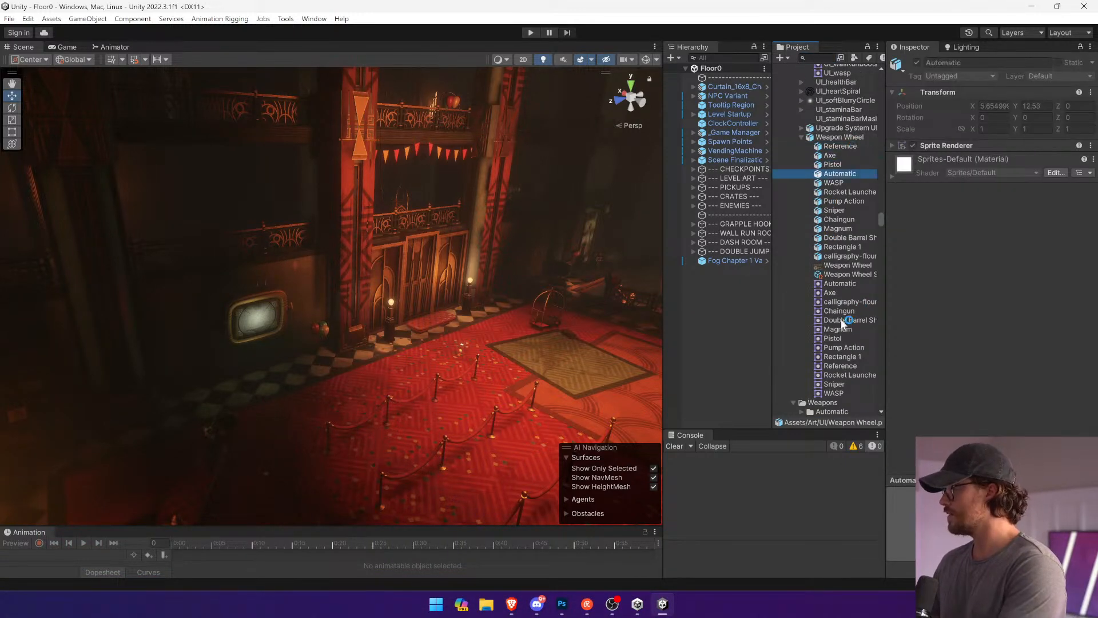
click(843, 291)
key(Down)
key(Down)
key(Down)
key(Down)
key(Down)
key(Down)
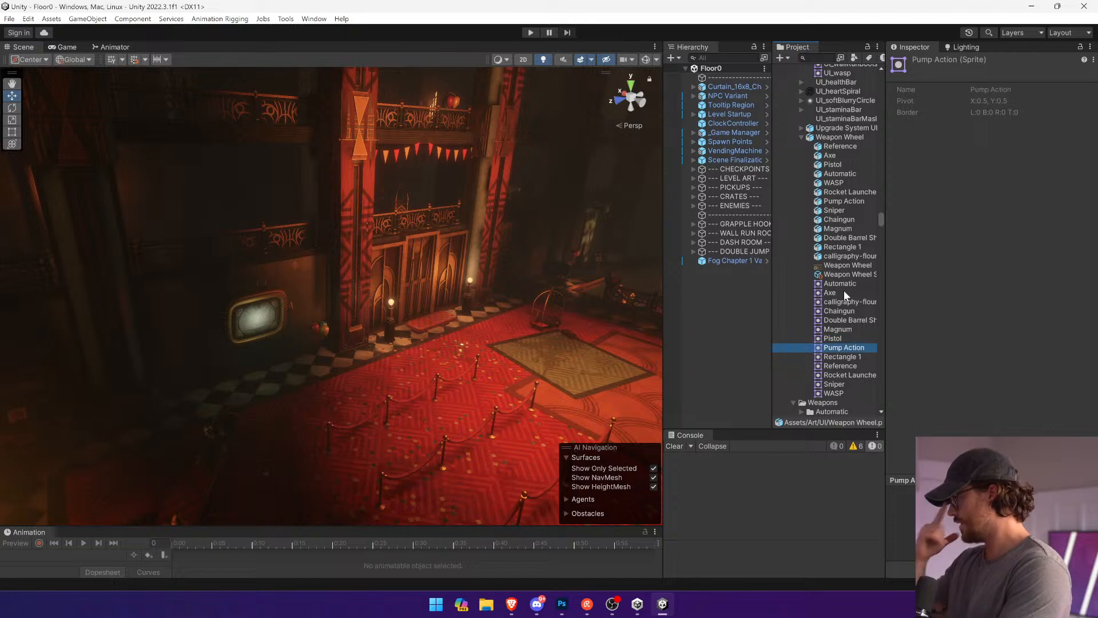
key(Up)
key(Up)
key(Up)
key(Up)
key(Up)
key(Down)
key(Up)
key(Up)
key(Up)
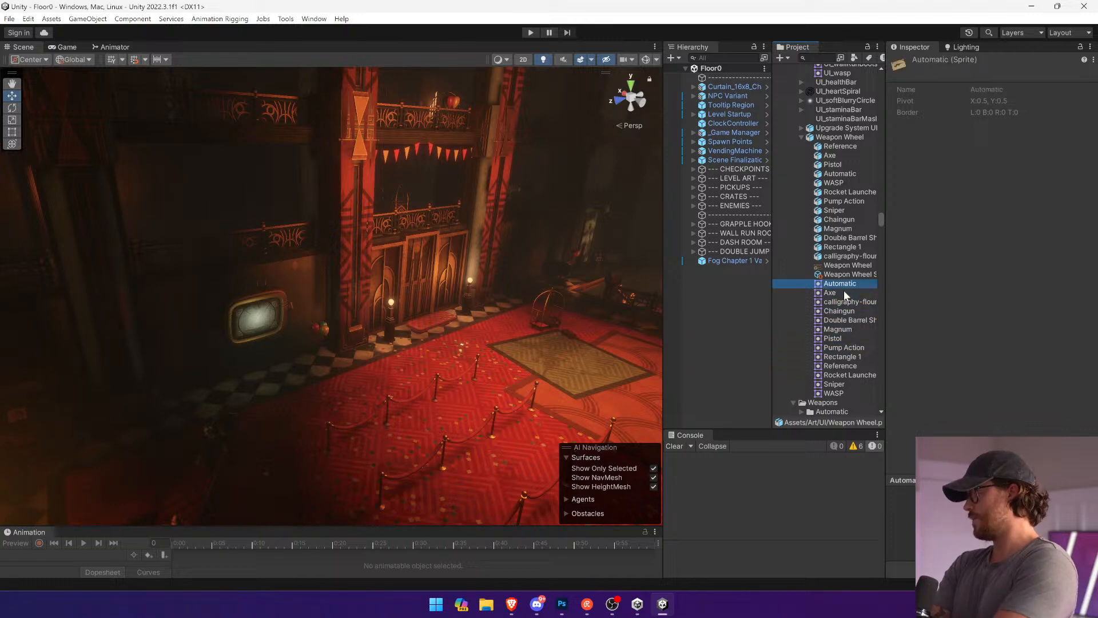
key(Down)
key(Down)
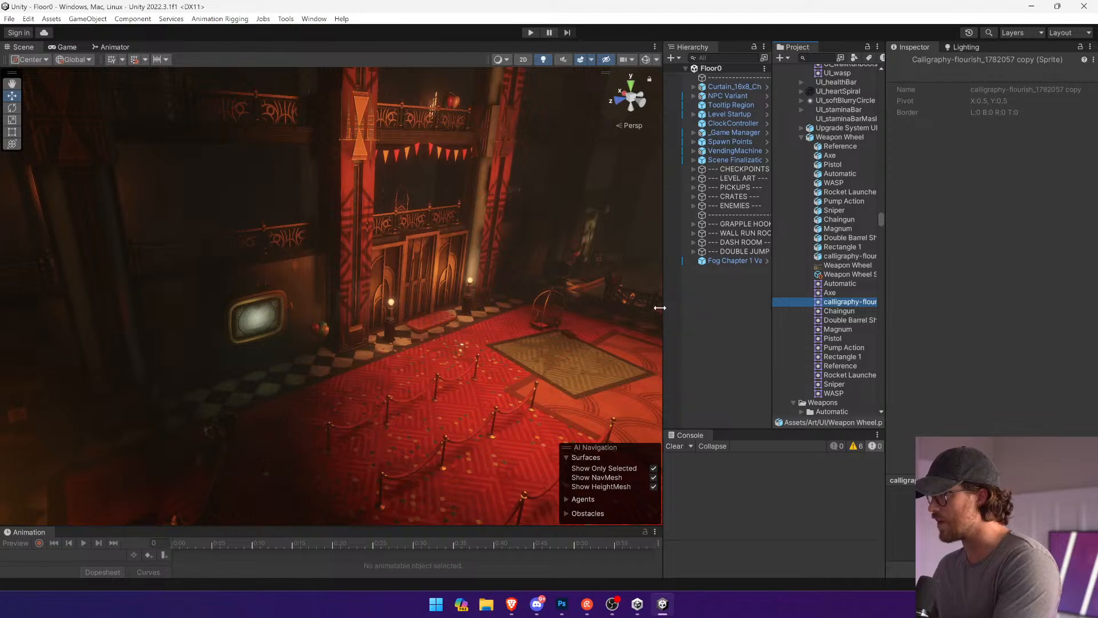
Step: Widen the Hierarchy and Project areas to fit the full asset names, and select the Rectangle 1 sprite
drag(663, 310, 538, 310)
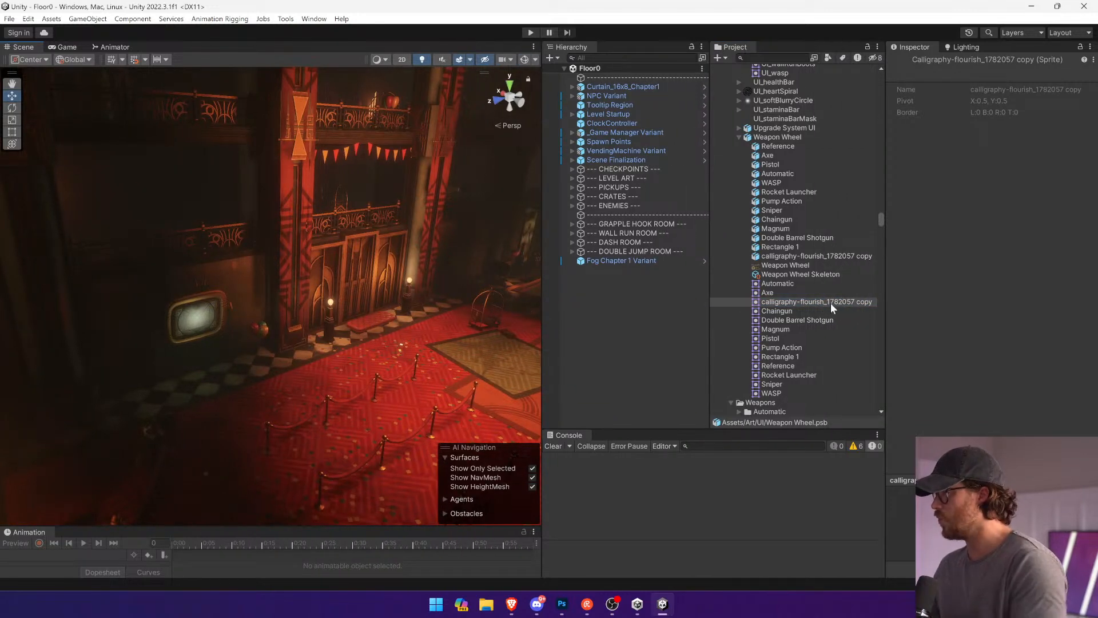
click(800, 358)
Step: Switch to Photoshop, convert the Flourishes group into a single smart object, and save the document
key(alt+Tab)
key(Tab)
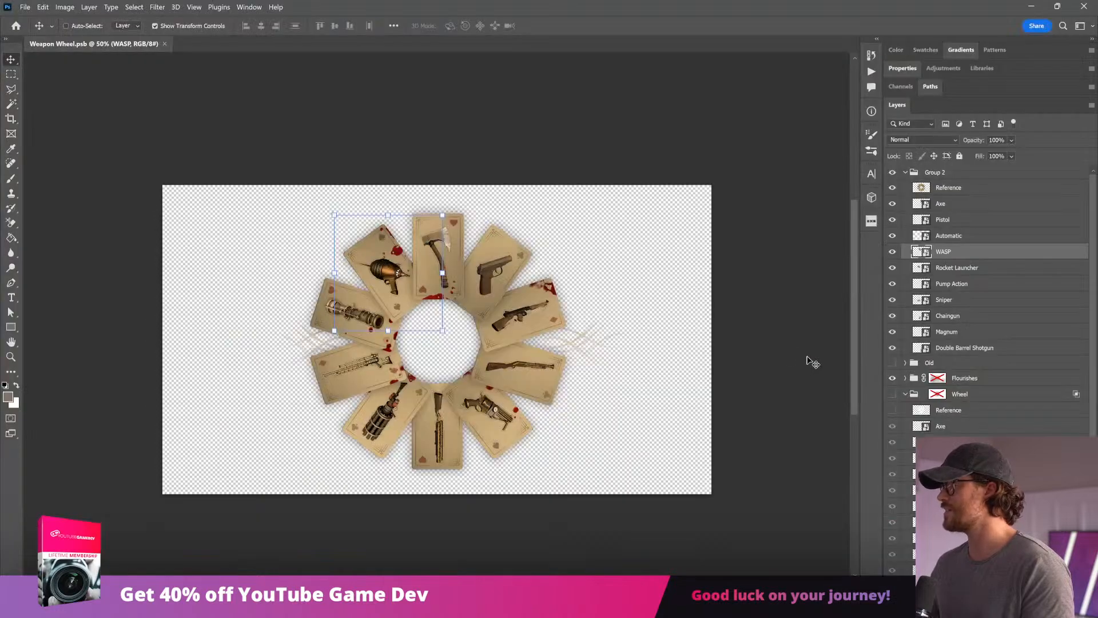
click(1065, 373)
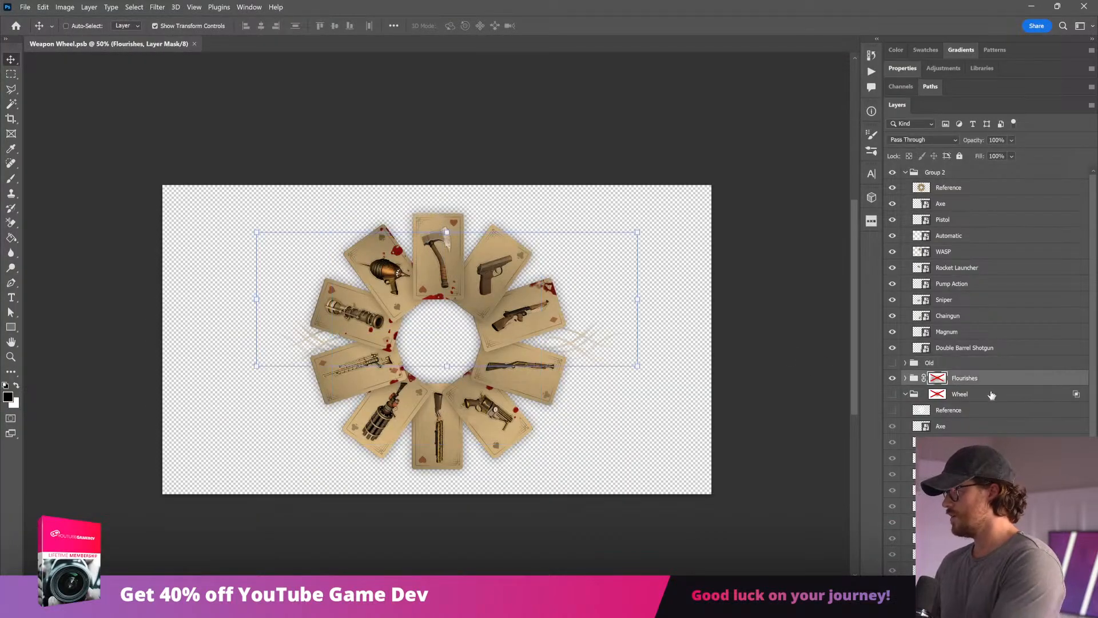
click(906, 379)
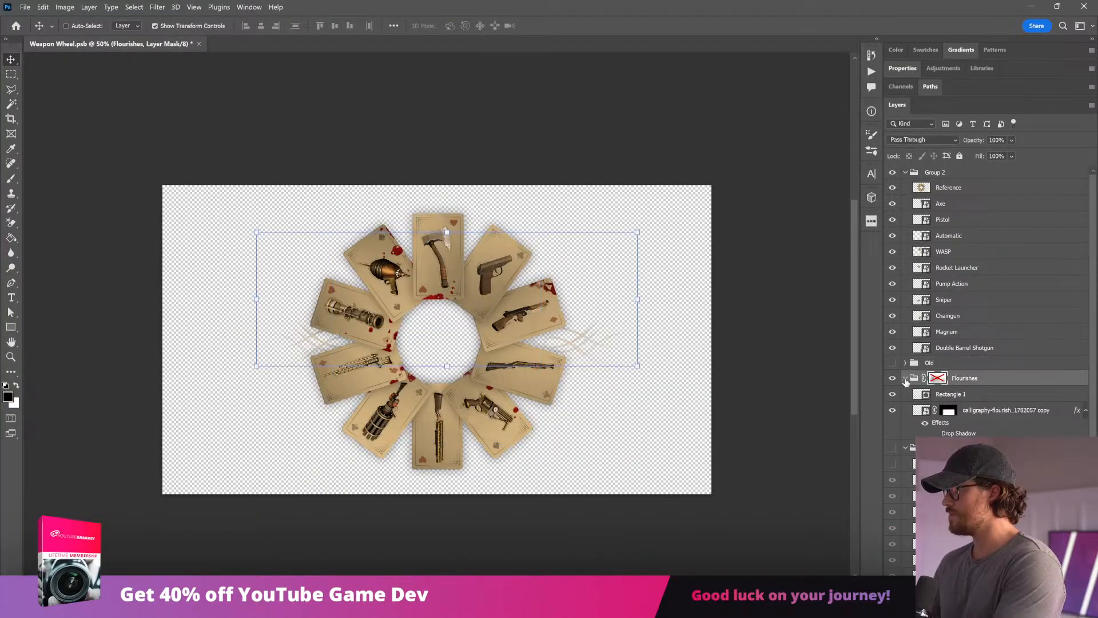
click(967, 394)
shift+click(993, 411)
right_click(998, 378)
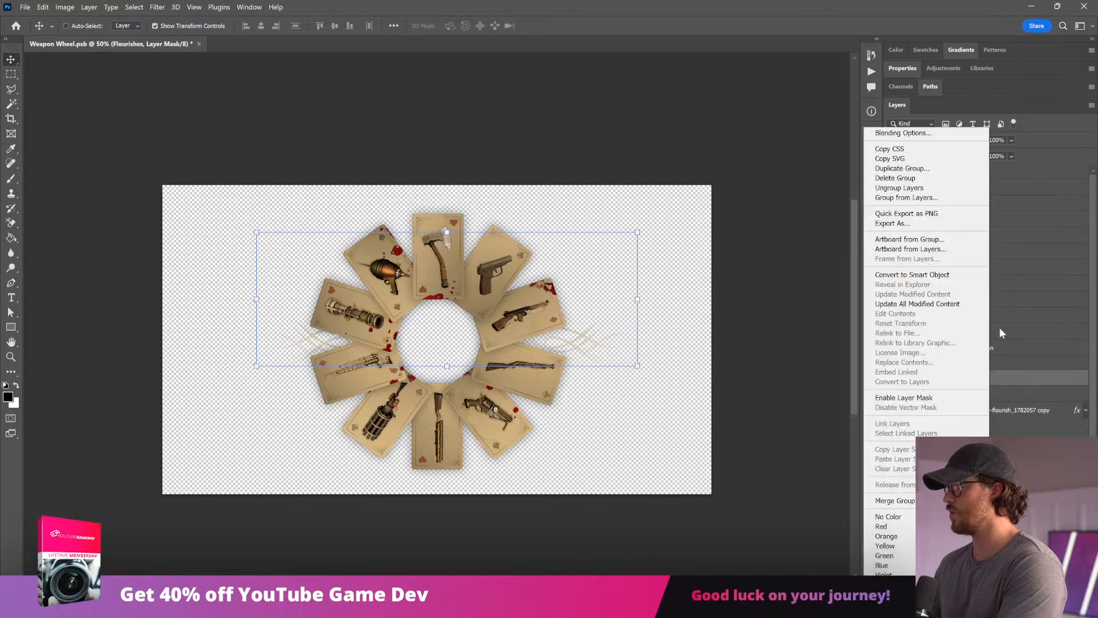
click(951, 274)
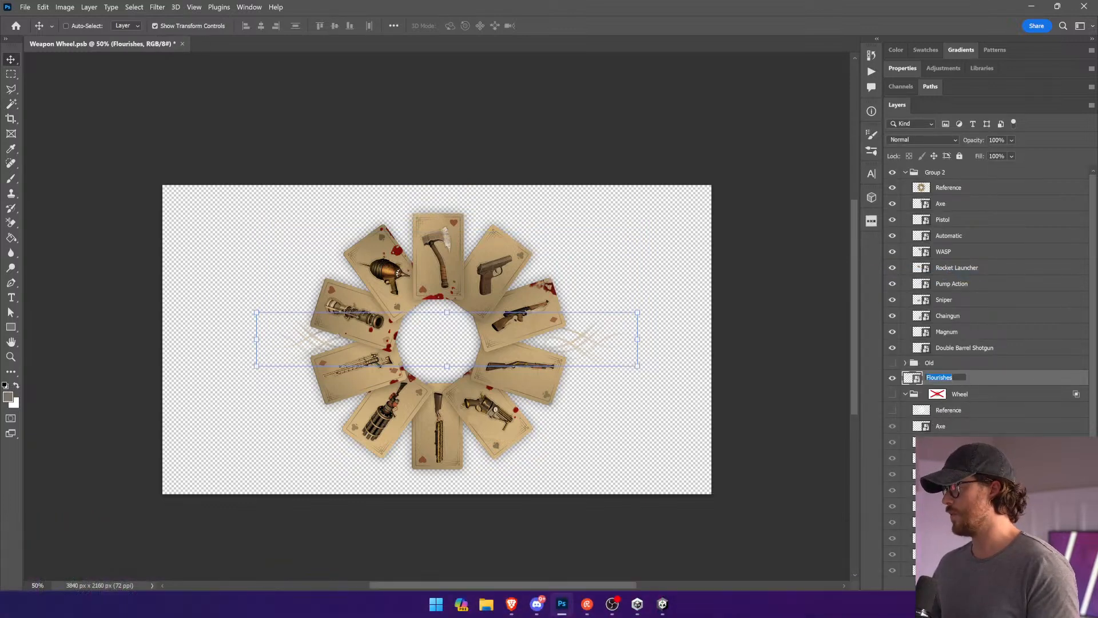
key(ctrl+s)
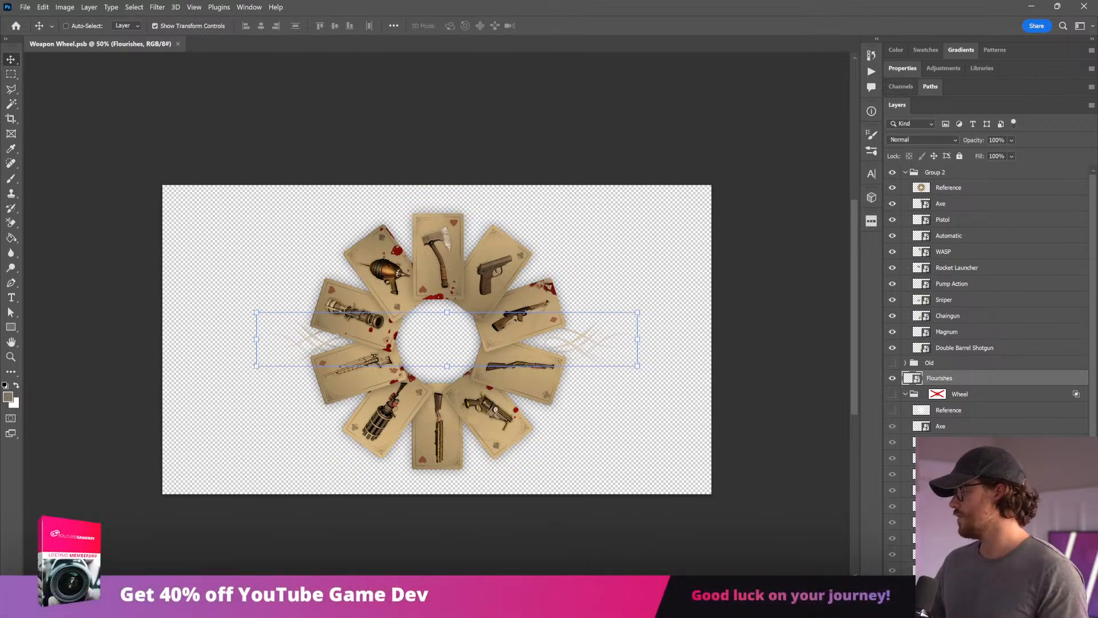
Step: Switch back to Unity and examine the reimported Weapon Wheel sprites from Flourishes down to Reference
key(alt+Tab)
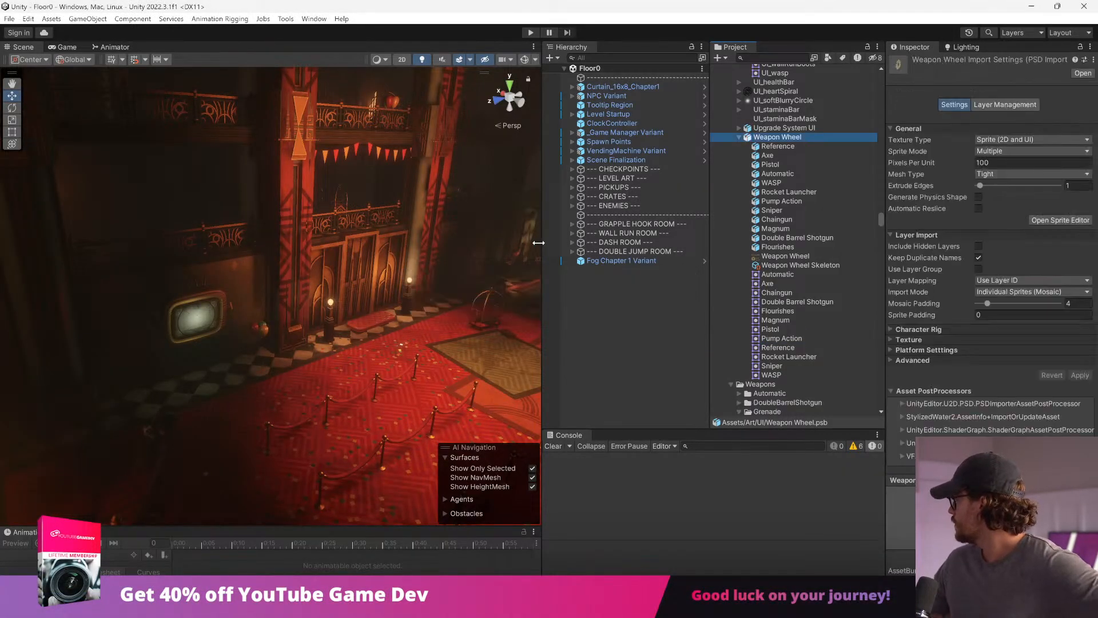
click(813, 310)
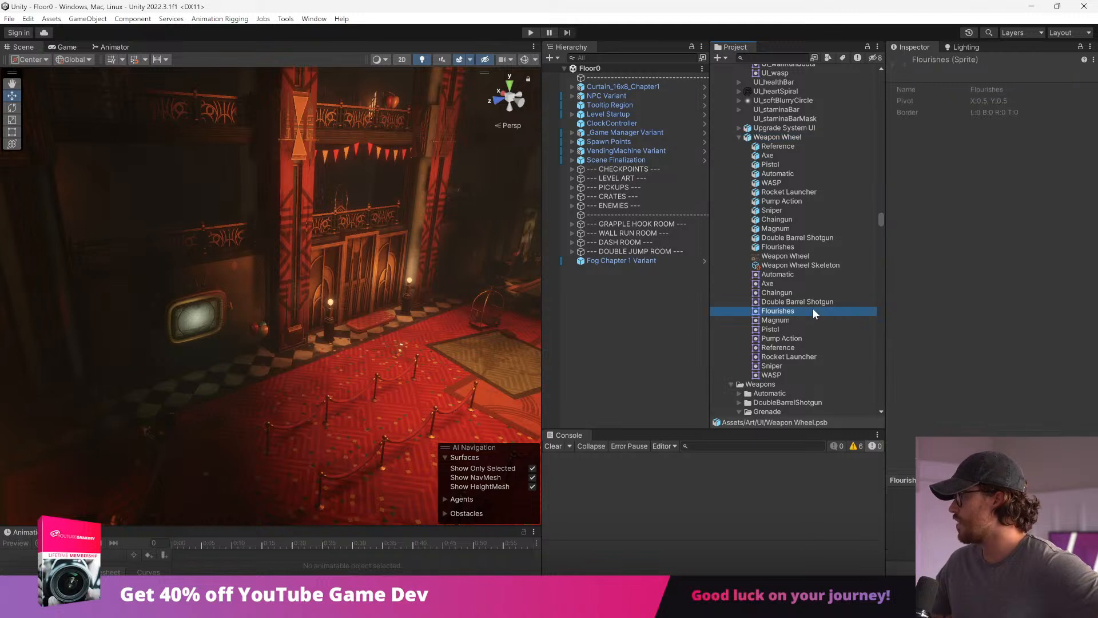
key(Down)
key(Down)
key(Down)
key(Down)
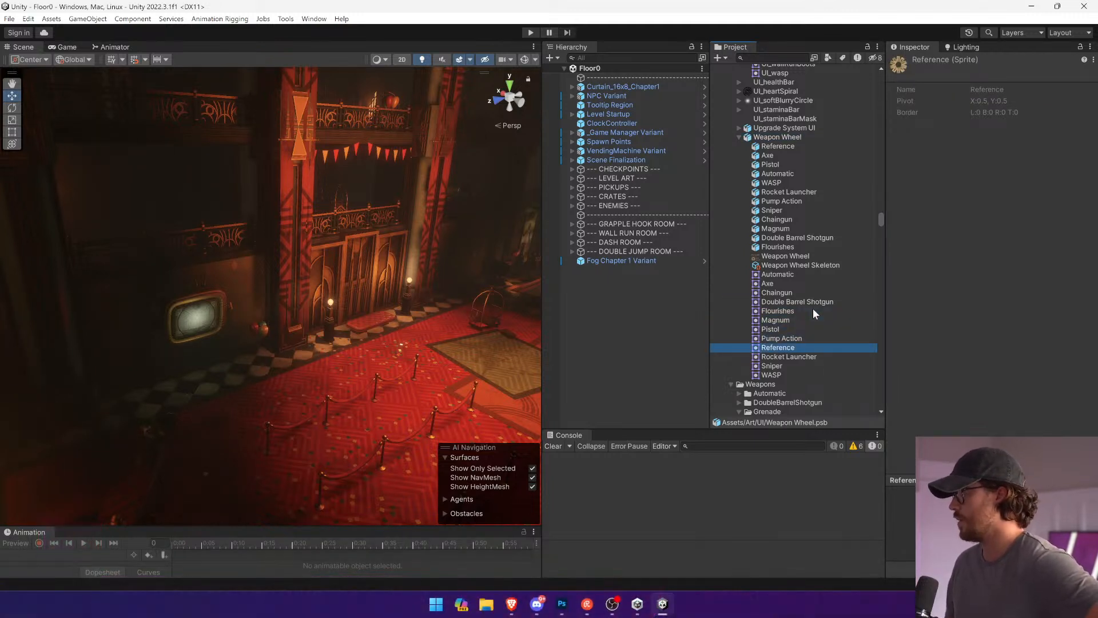
Step: Examine the Weapon Wheel card sprites one by one, going through Axe, Flourishes, Pistol, Rocket Launcher and their neighbours
key(Down)
key(Up)
key(Down)
key(Down)
key(Down)
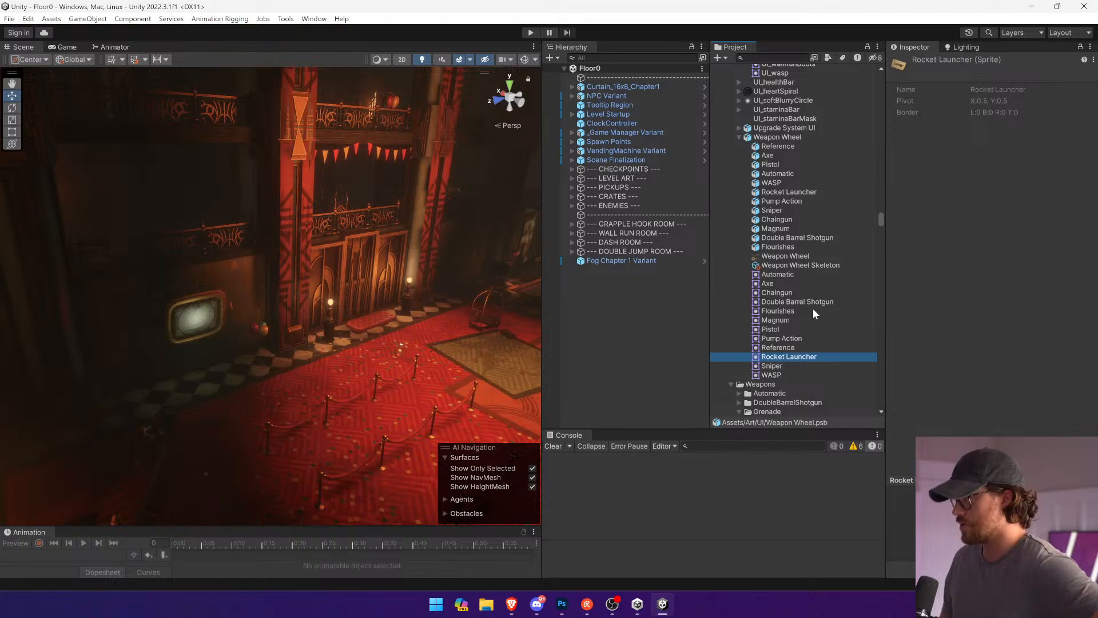
key(Up)
key(Up)
key(Up)
key(Up)
key(Up)
key(Up)
key(Up)
key(Up)
key(Up)
key(Up)
key(Up)
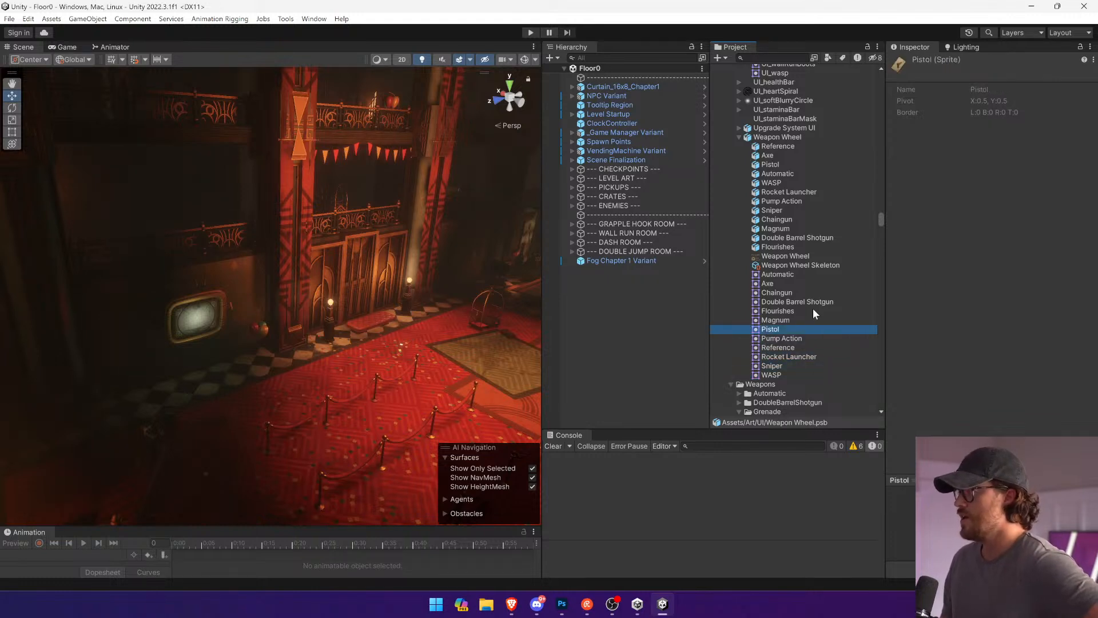
key(Down)
key(Down)
key(Down)
key(Down)
key(Down)
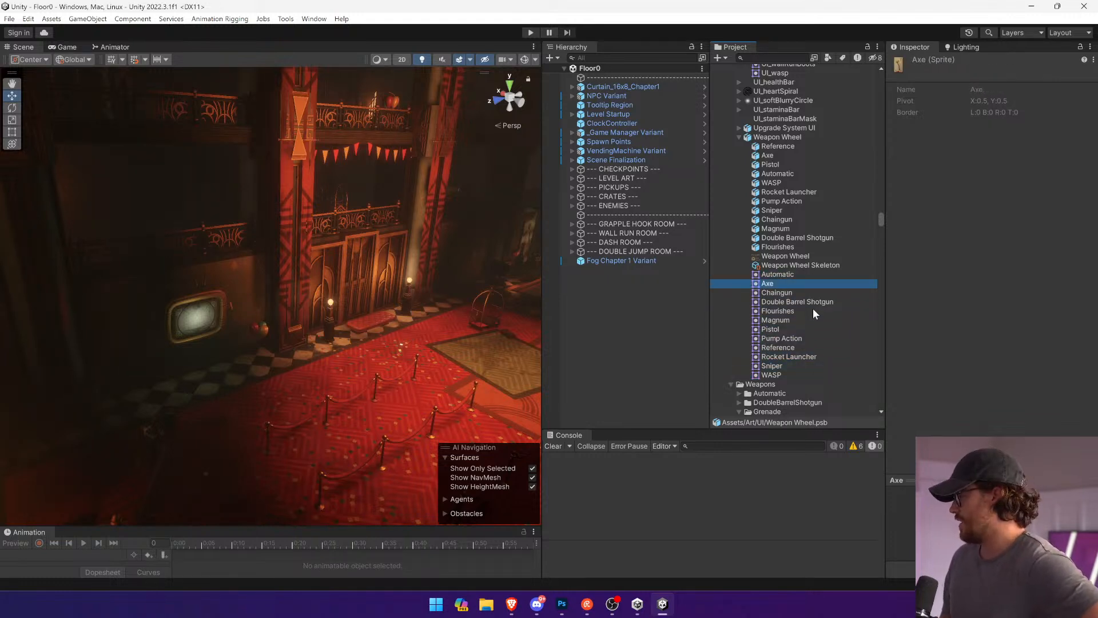
key(Down)
key(Up)
key(Up)
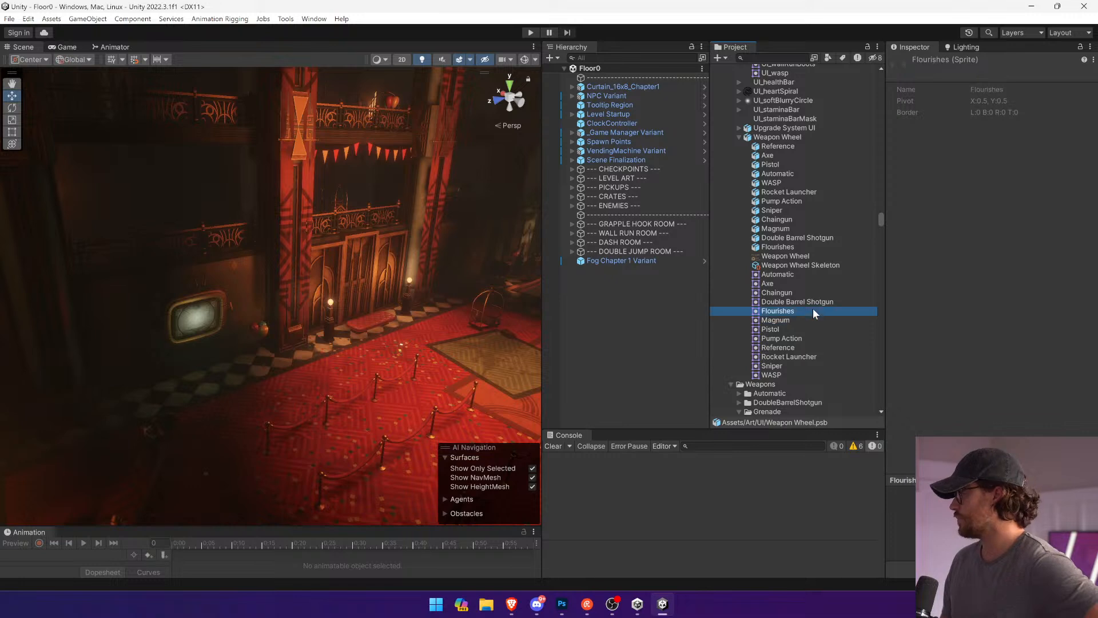
key(Down)
key(Down)
key(Down)
key(Down)
key(Down)
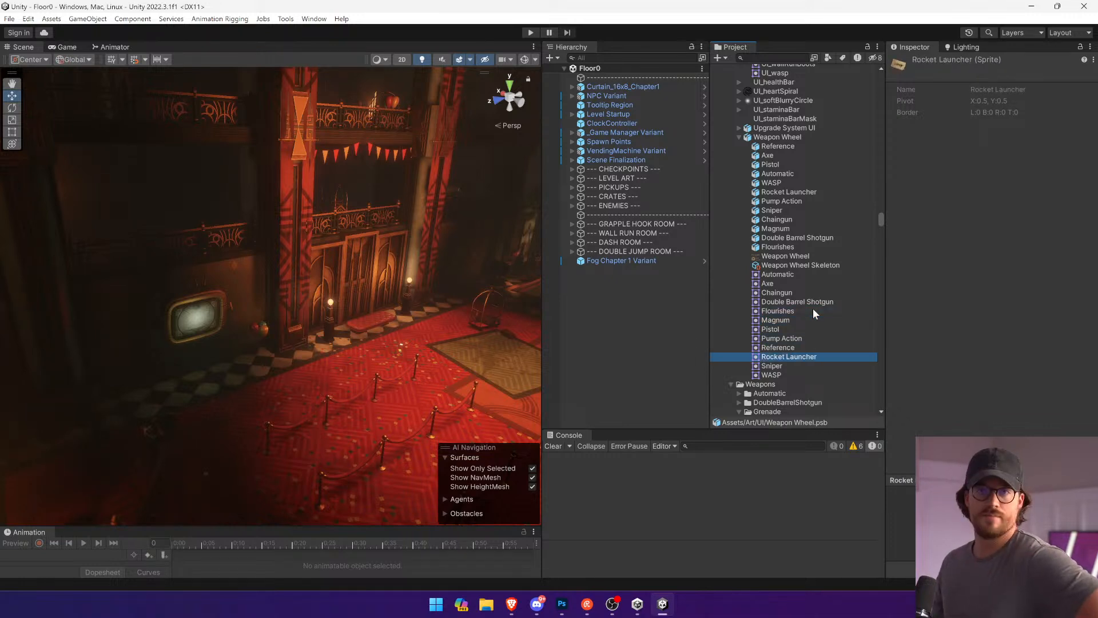
Step: Search the project for "FPS Contr" and open the FPSController Father prefab for editing
key(ctrl+f)
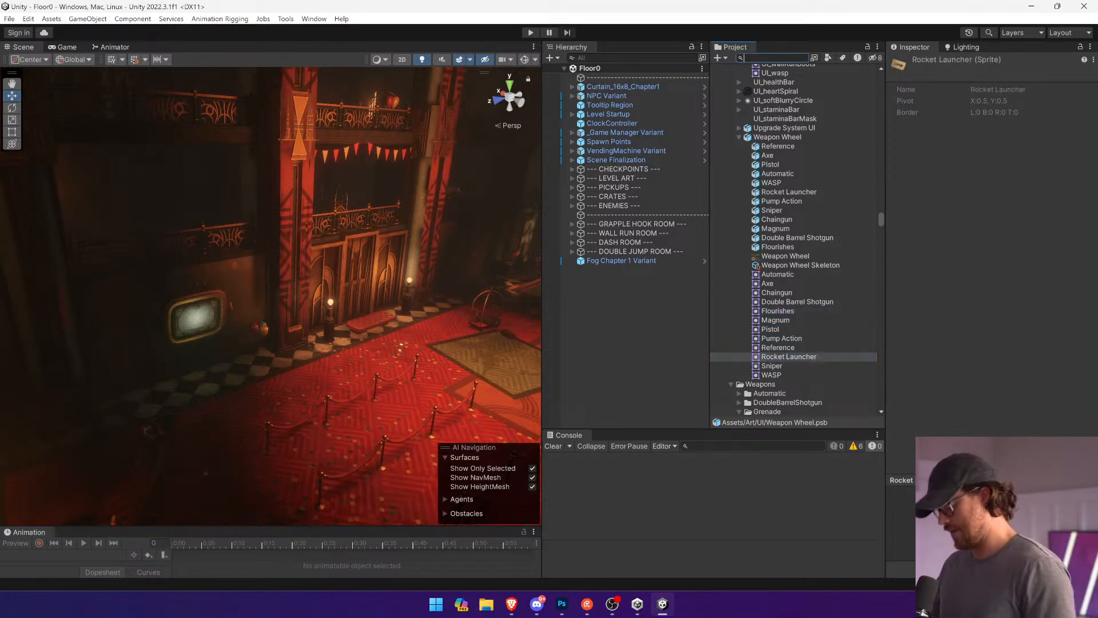
text(FPS W)
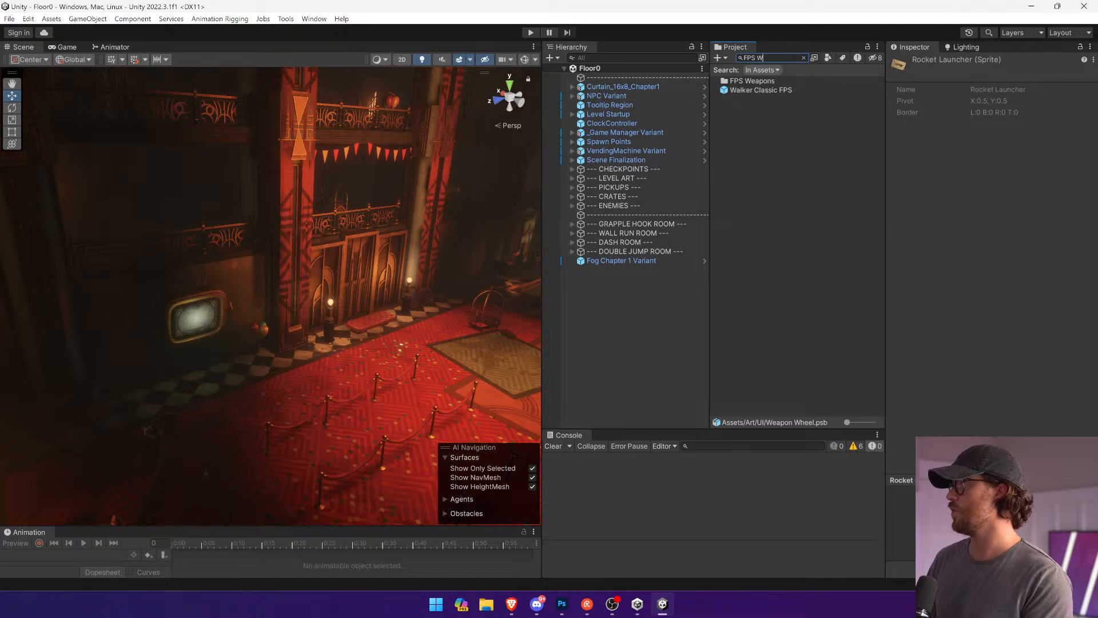
key(BackSpace)
text(Contr)
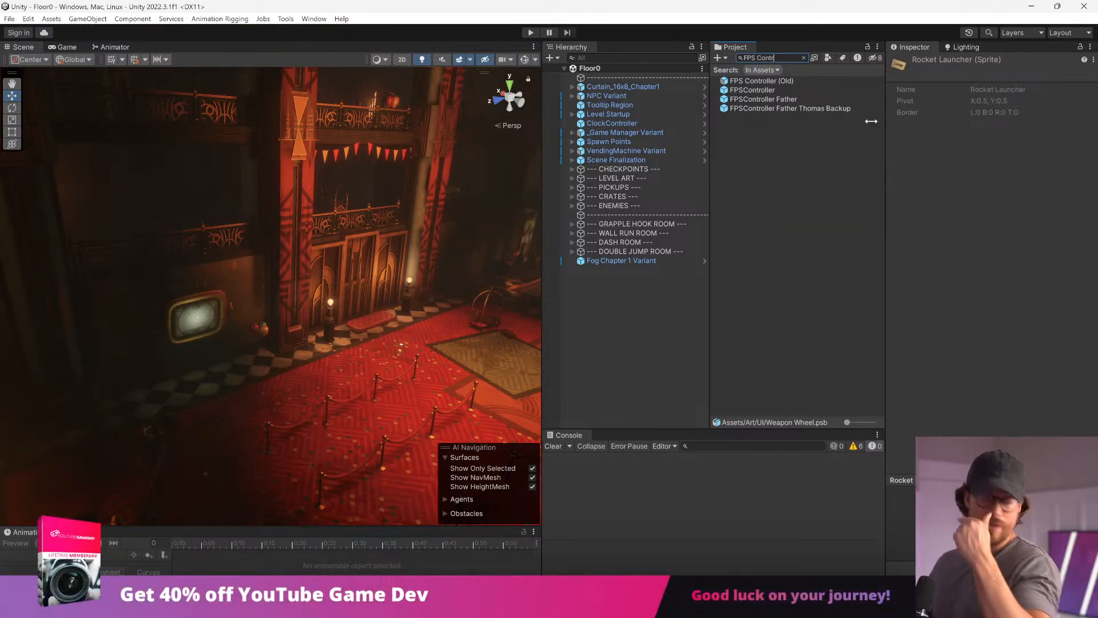
click(809, 100)
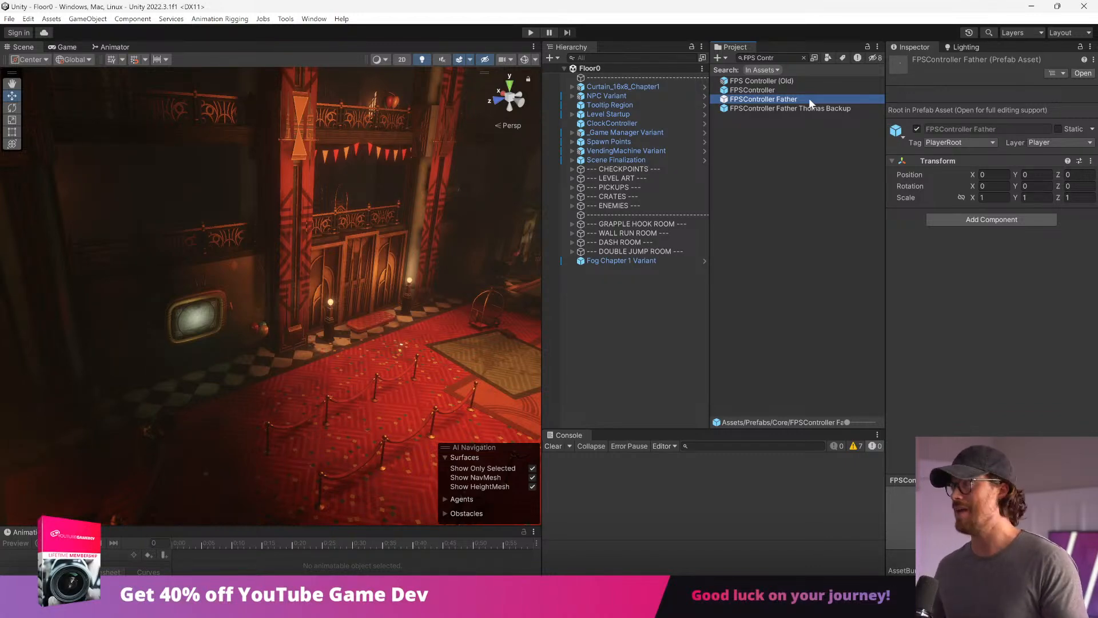
double_click(797, 99)
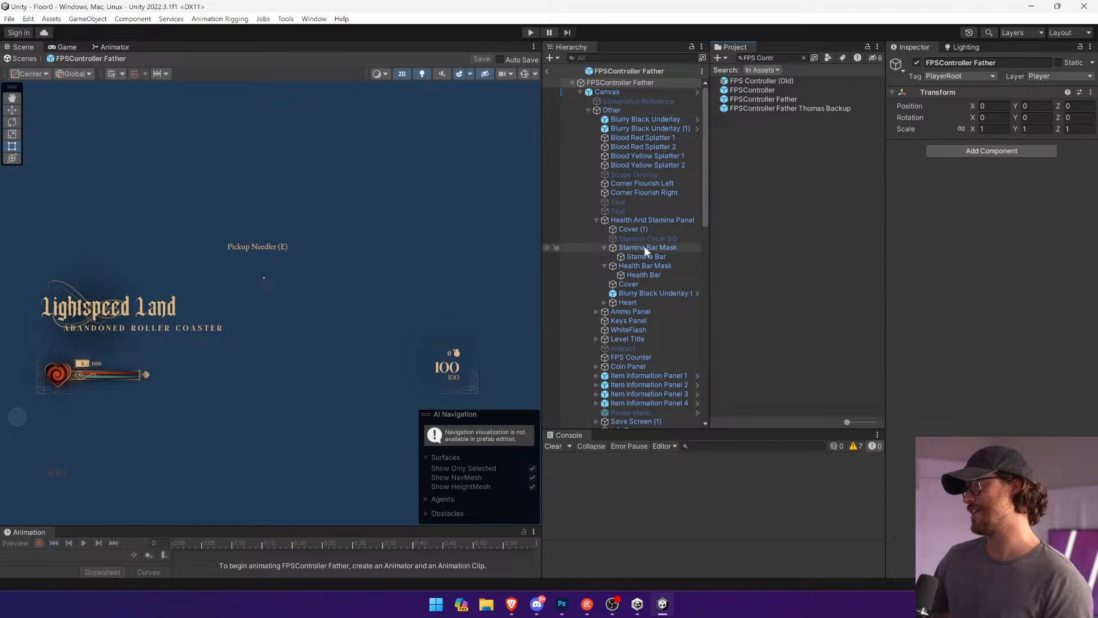
Step: Open the nested Canvas prefab and activate all Weapon Wheel children from Weapon Wheel Backdrop to Reference Wheel
scroll(647, 249, down, 14)
scroll(648, 250, up, 14)
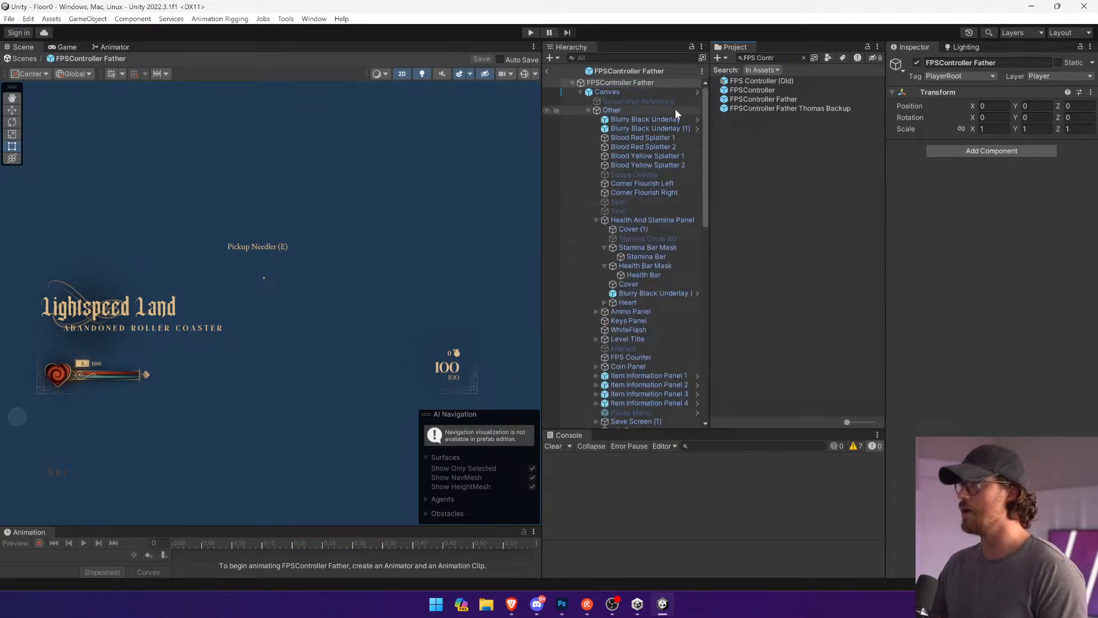
click(696, 91)
click(626, 156)
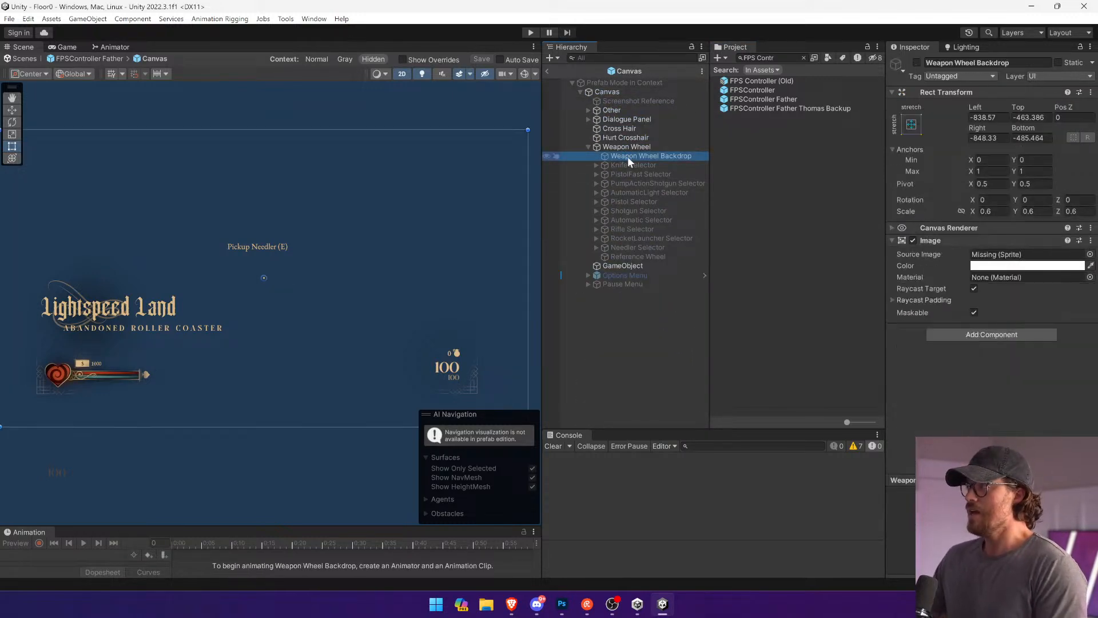
shift+click(650, 255)
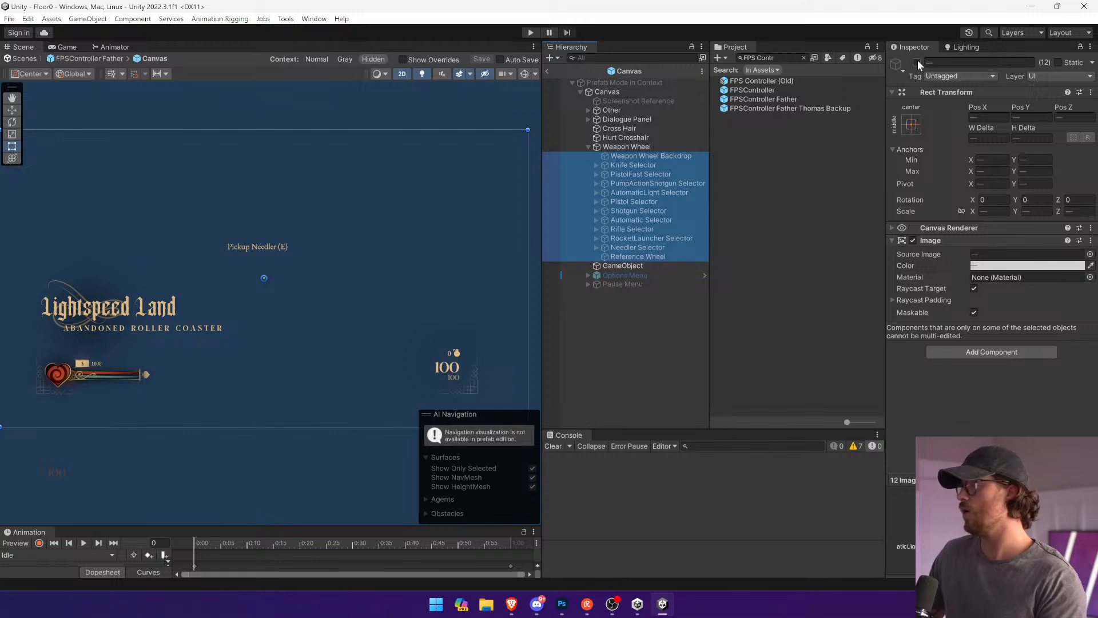
click(918, 62)
click(697, 156)
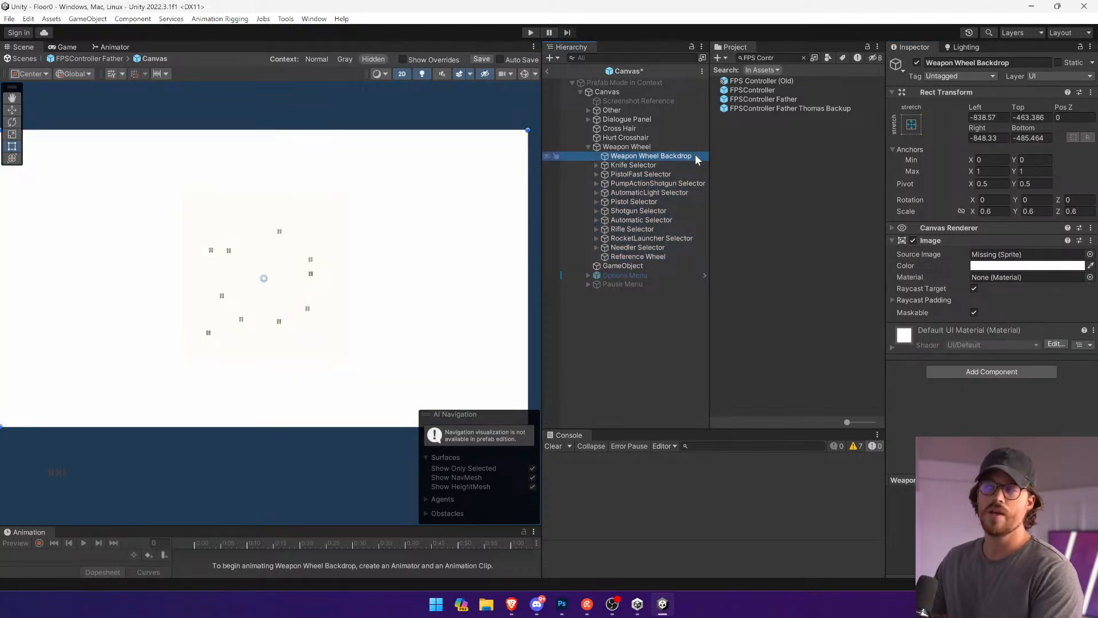
Step: Switch to Photoshop, show the Overlay layer and try moving it, undoing the move
key(alt+Tab)
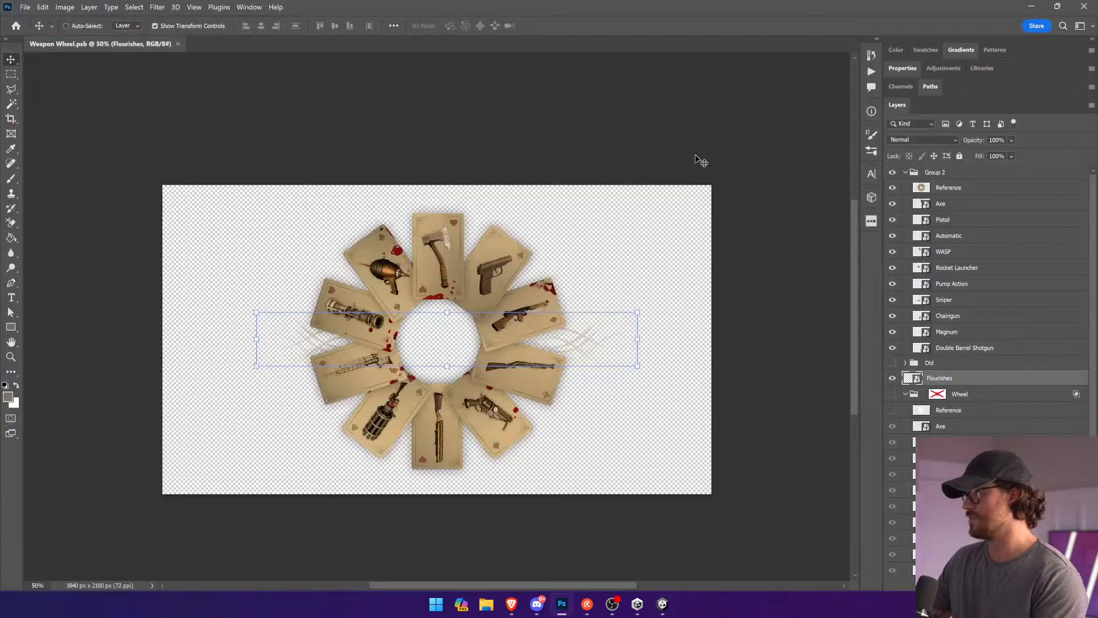
click(893, 552)
click(909, 552)
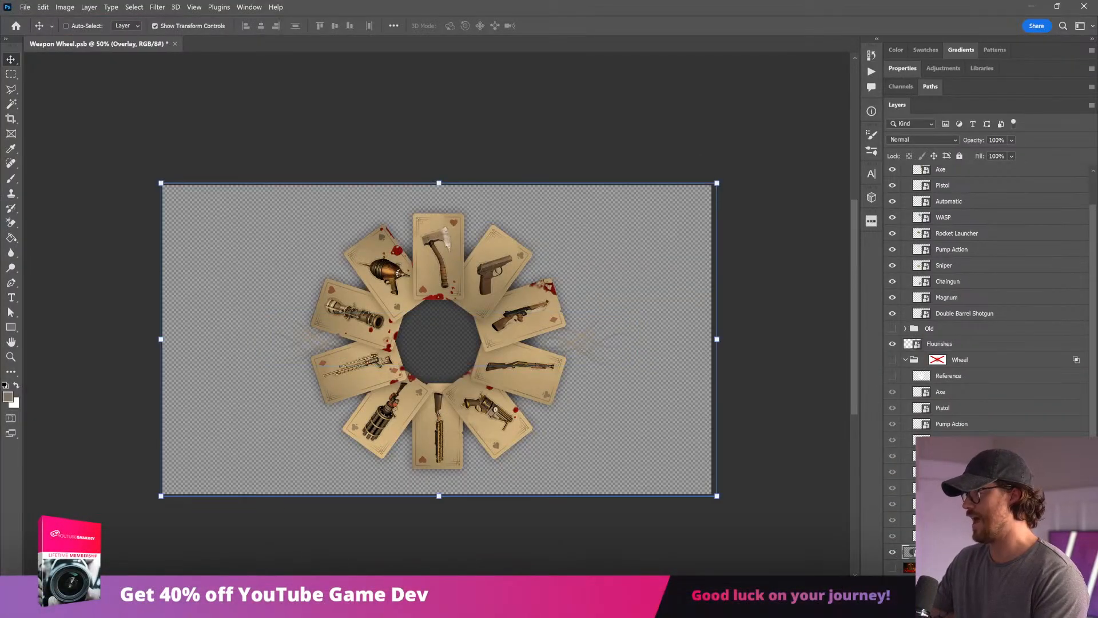
drag(666, 449, 765, 375)
key(ctrl+z)
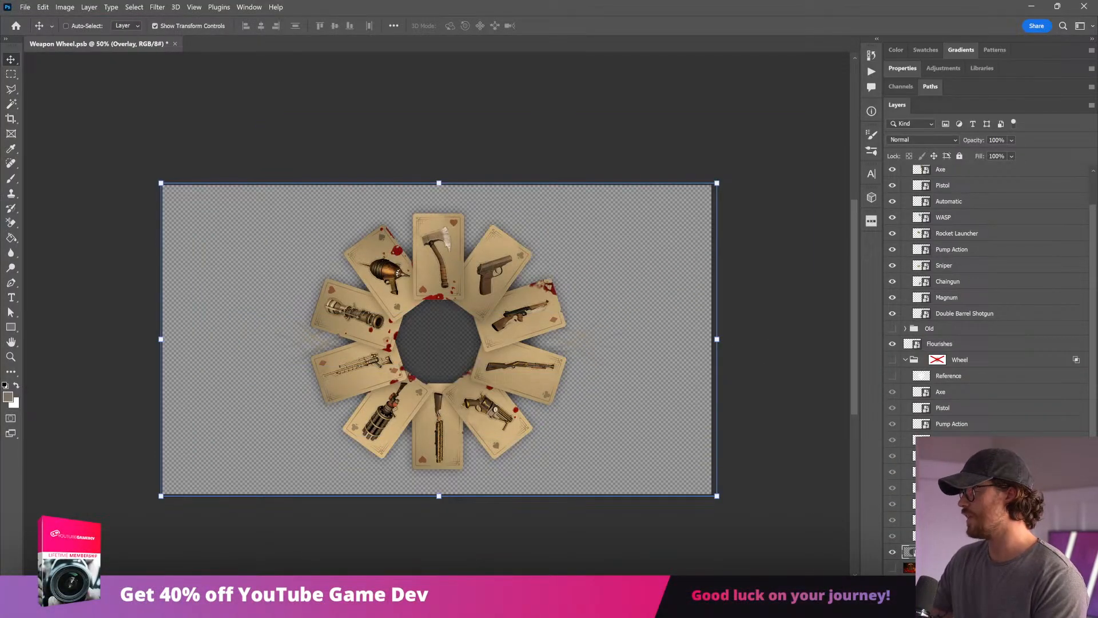
Step: Add a new layer above the Overlay layer and fill it with black using the Paint Bucket
key(ctrl+shift+alt+n)
click(11, 237)
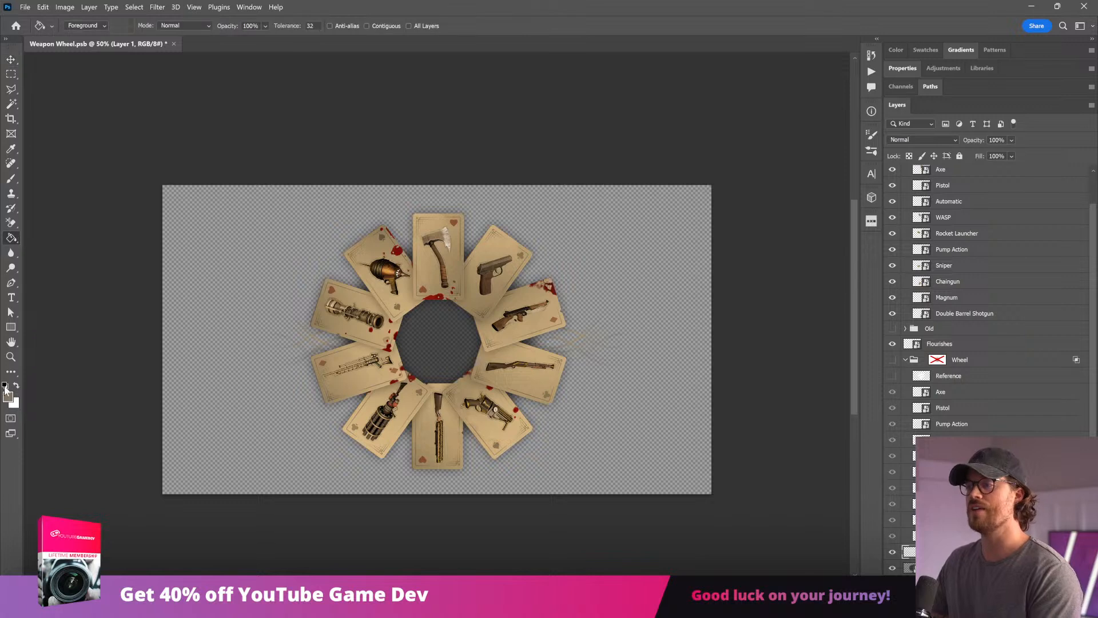
click(11, 398)
click(760, 314)
click(1012, 169)
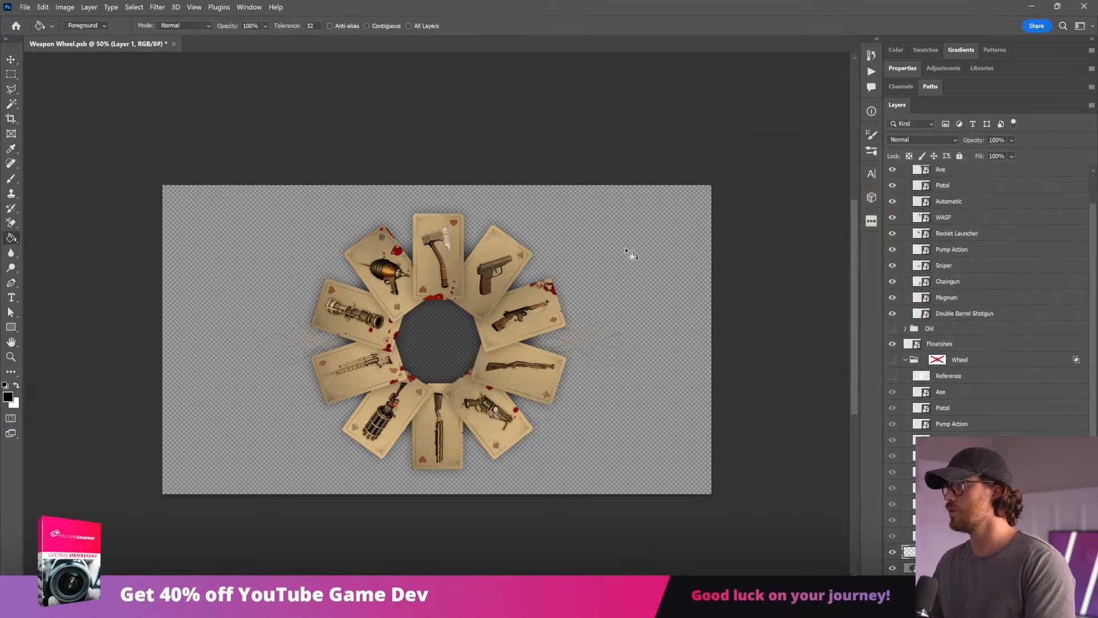
click(629, 252)
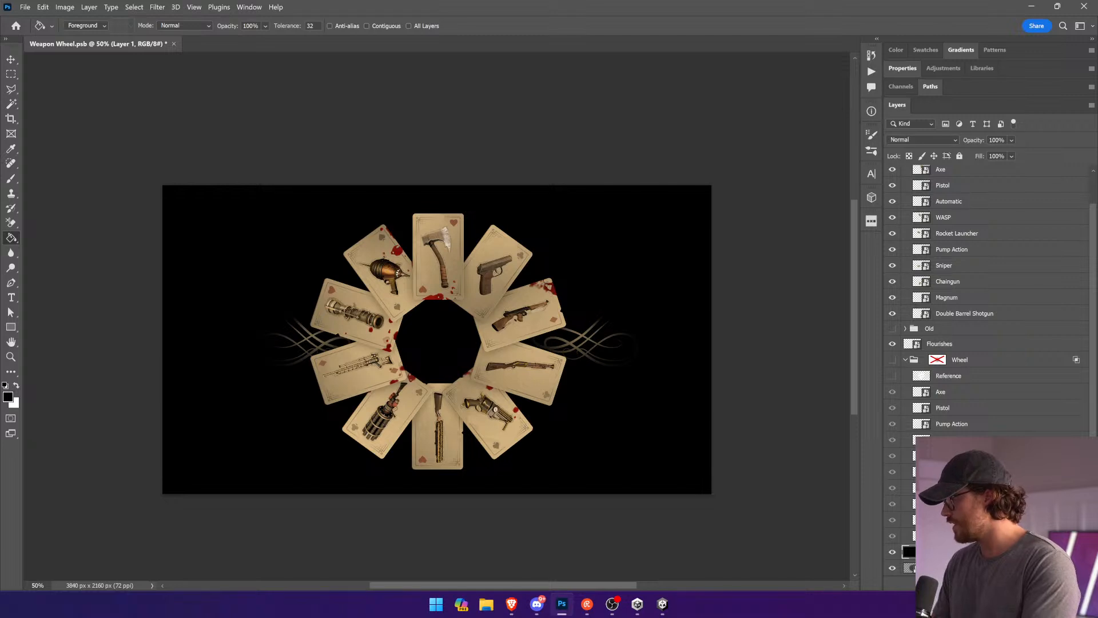
Step: Name the black layer Overlay, delete the old overlay layer beneath it, and save the document
key(Return)
click(950, 568)
key(Delete)
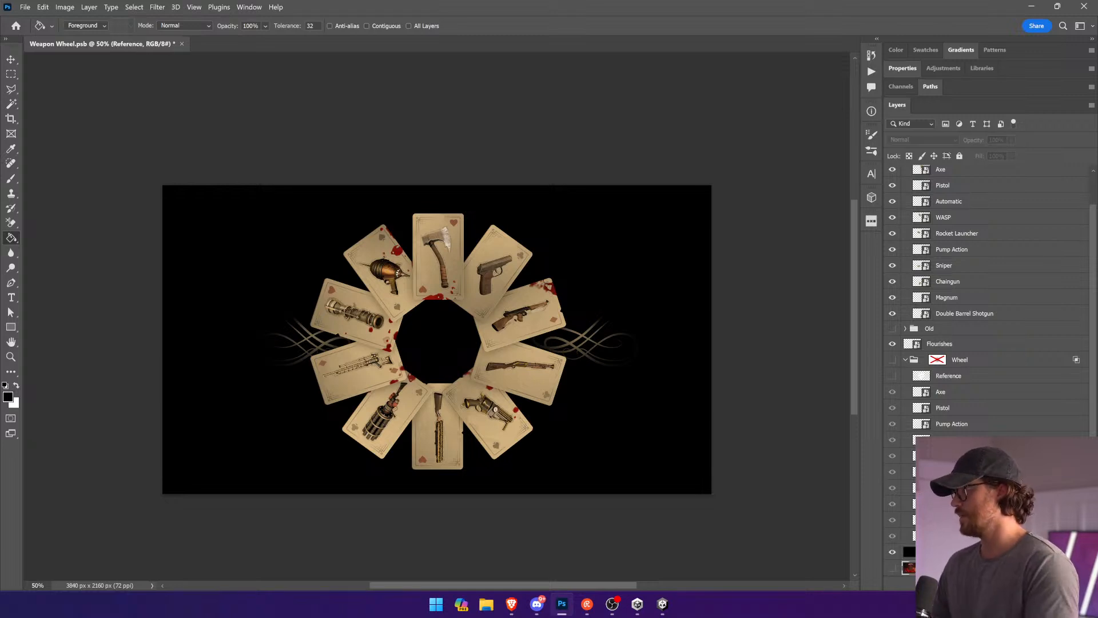
key(v)
key(ctrl+s)
Step: Set the black Overlay layer's opacity to 50% and save the document
click(955, 552)
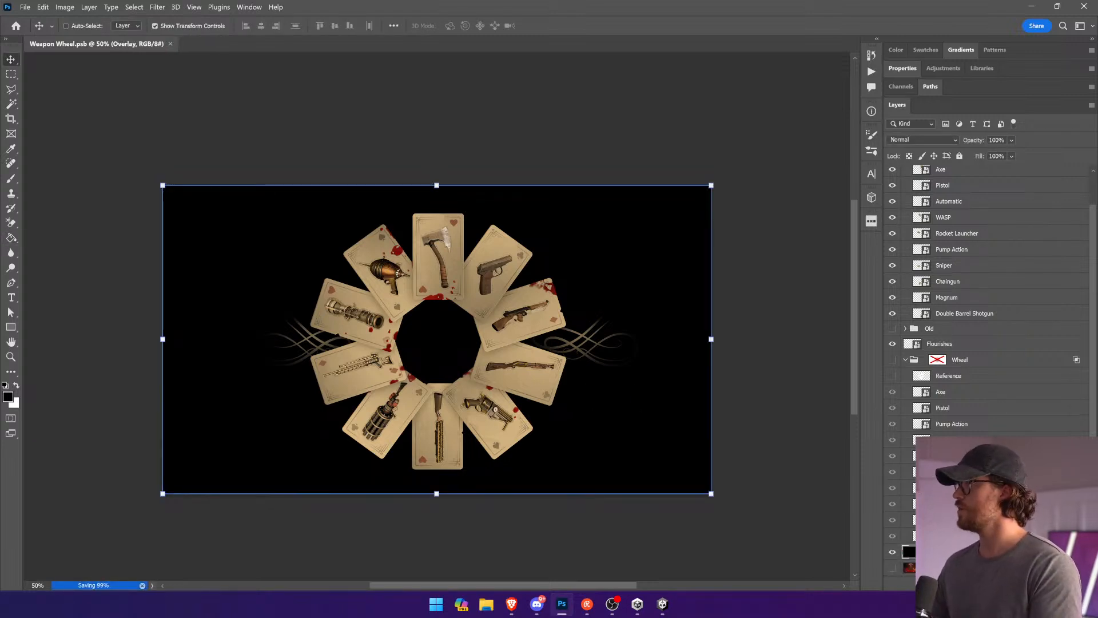
click(997, 140)
text(50)
key(Return)
key(ctrl+s)
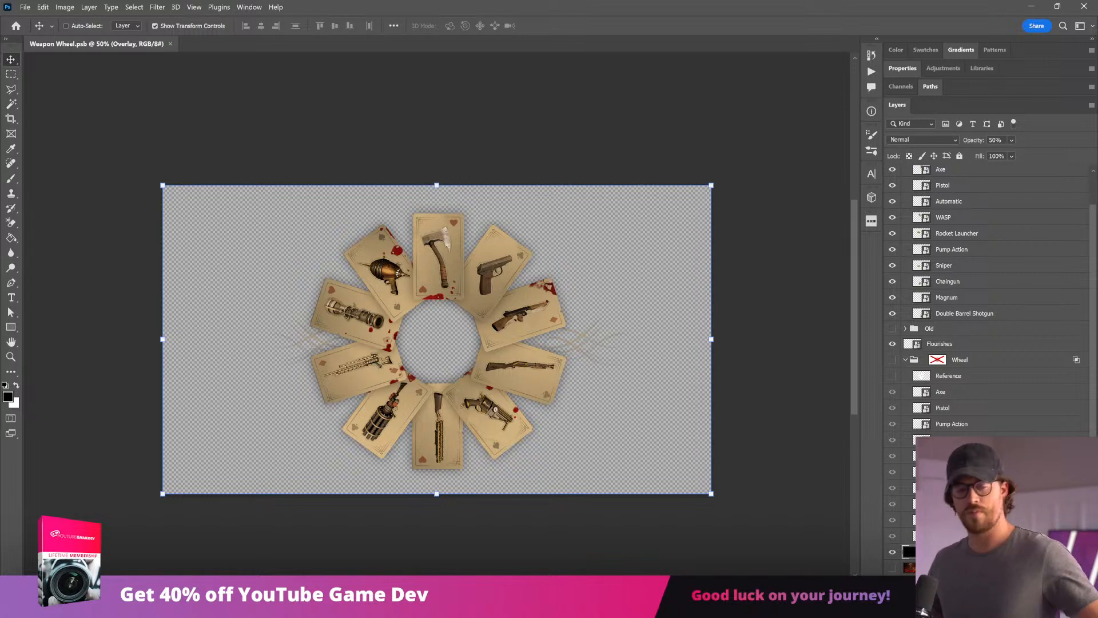
Step: Switch to Unity, search the project for the Weapon Wheel assets and locate the Weapon Wheel texture in the project tree
click(638, 604)
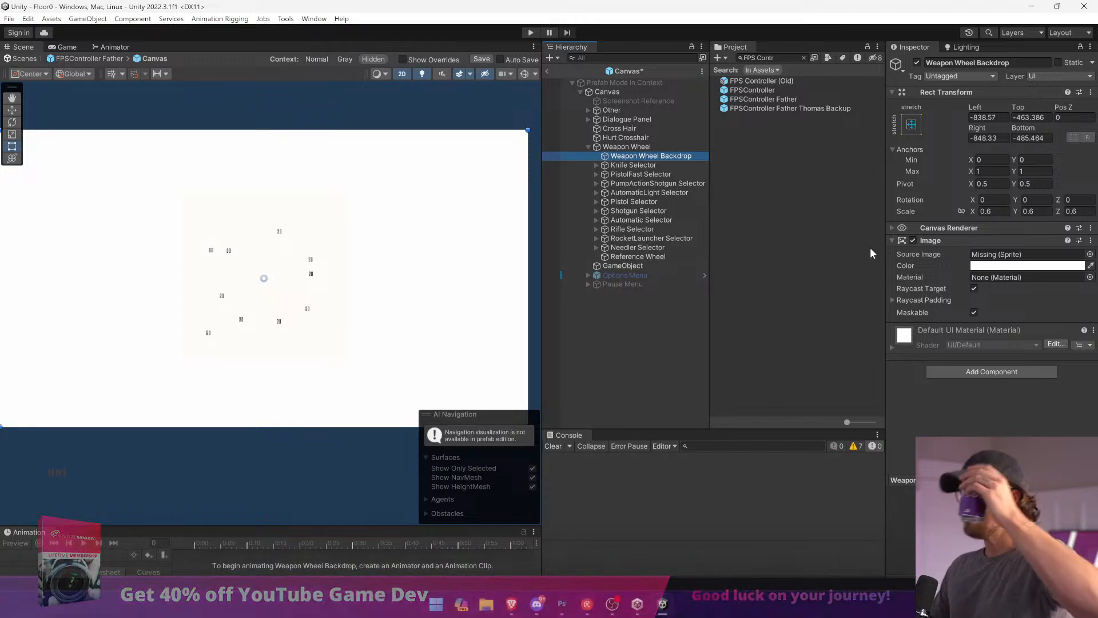
click(803, 58)
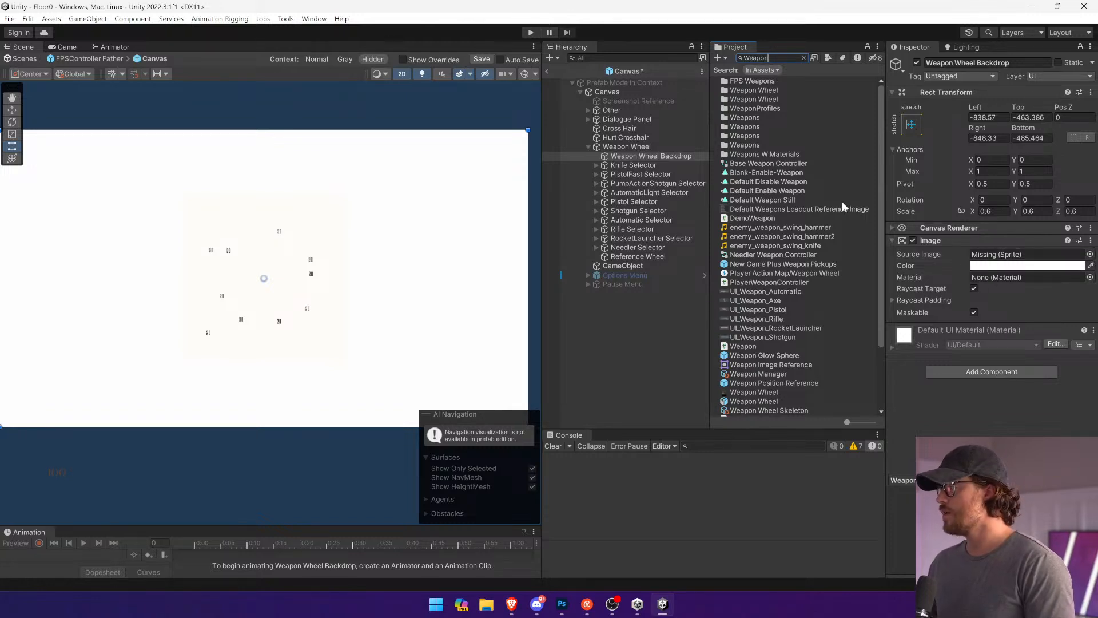
scroll(806, 297, down, 3)
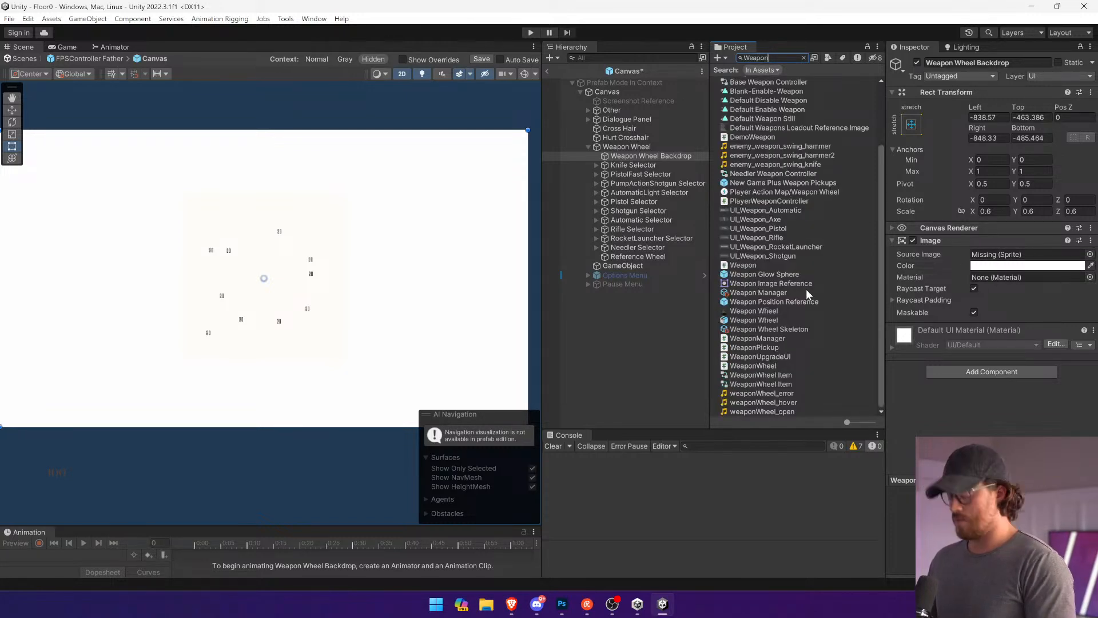
key(ctrl+a)
text(Weapon)
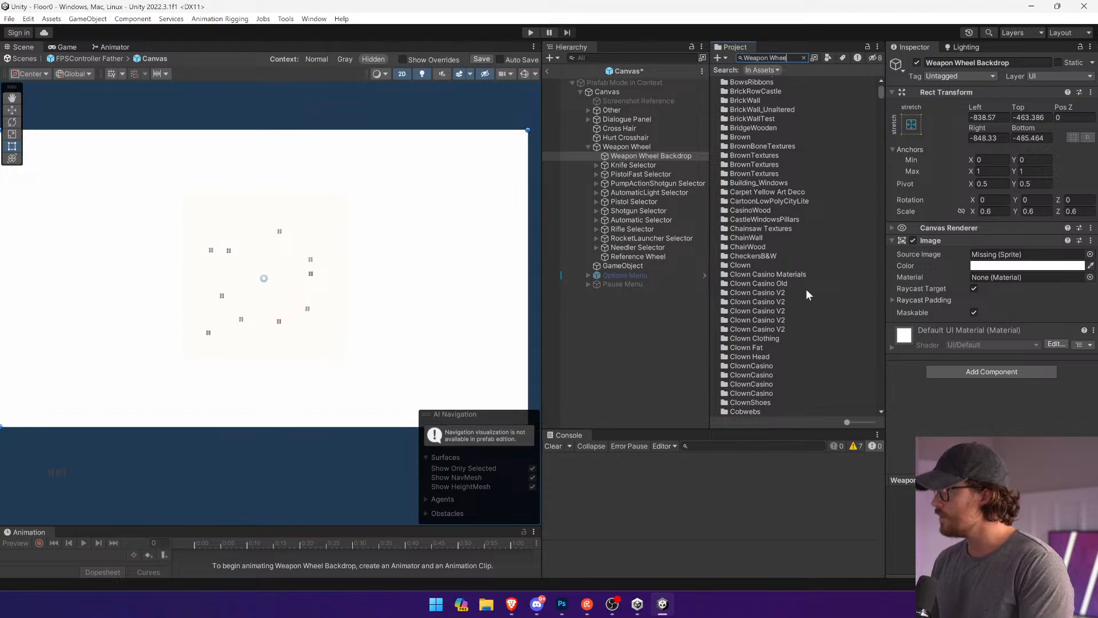
click(810, 118)
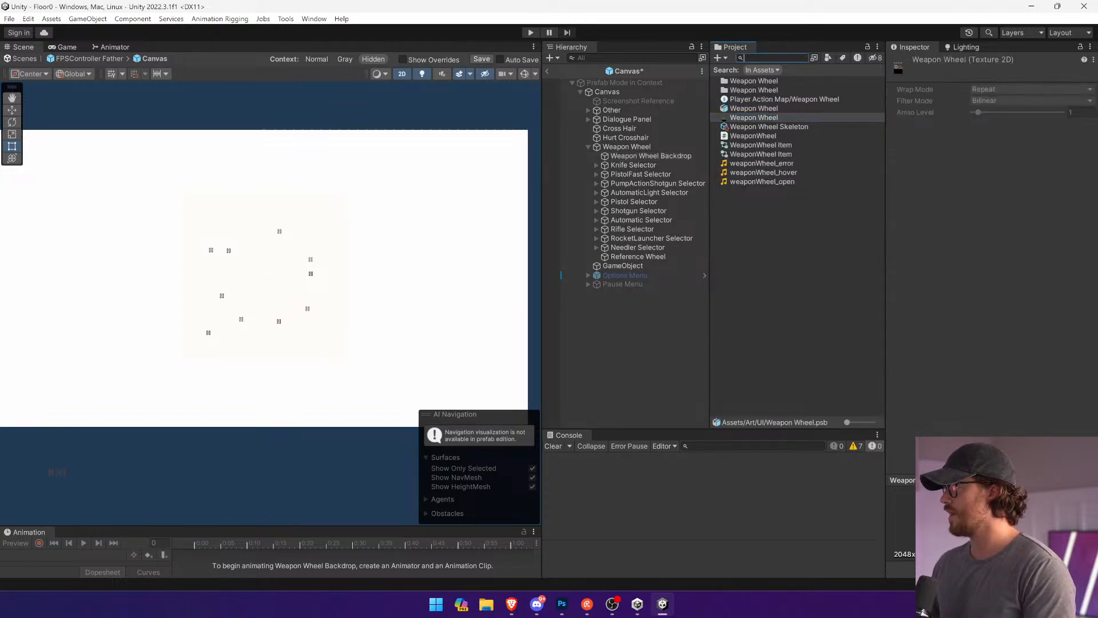
Step: Assign the Overlay sprite as the Weapon Wheel Backdrop's source image and set it to native size
click(674, 156)
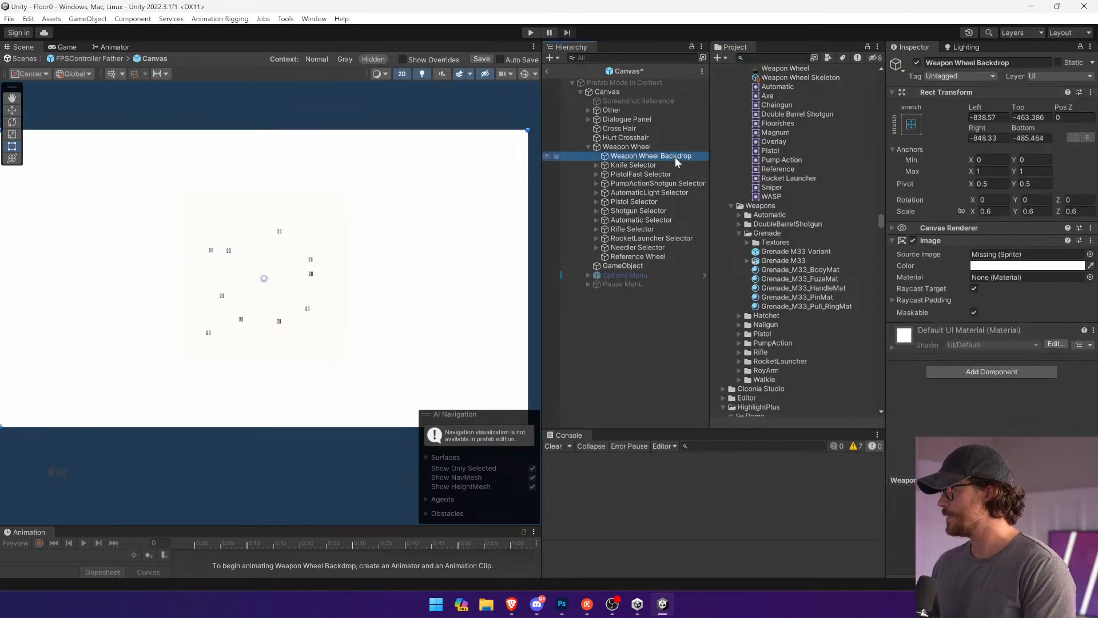
scroll(839, 330, up, 5)
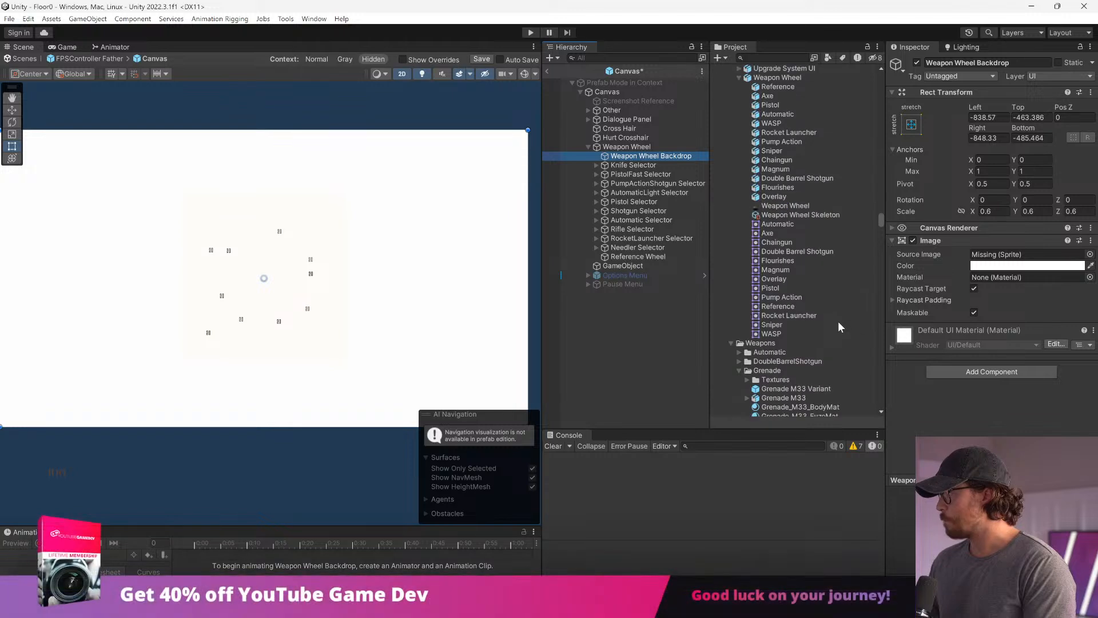
drag(783, 280, 1012, 254)
click(1031, 358)
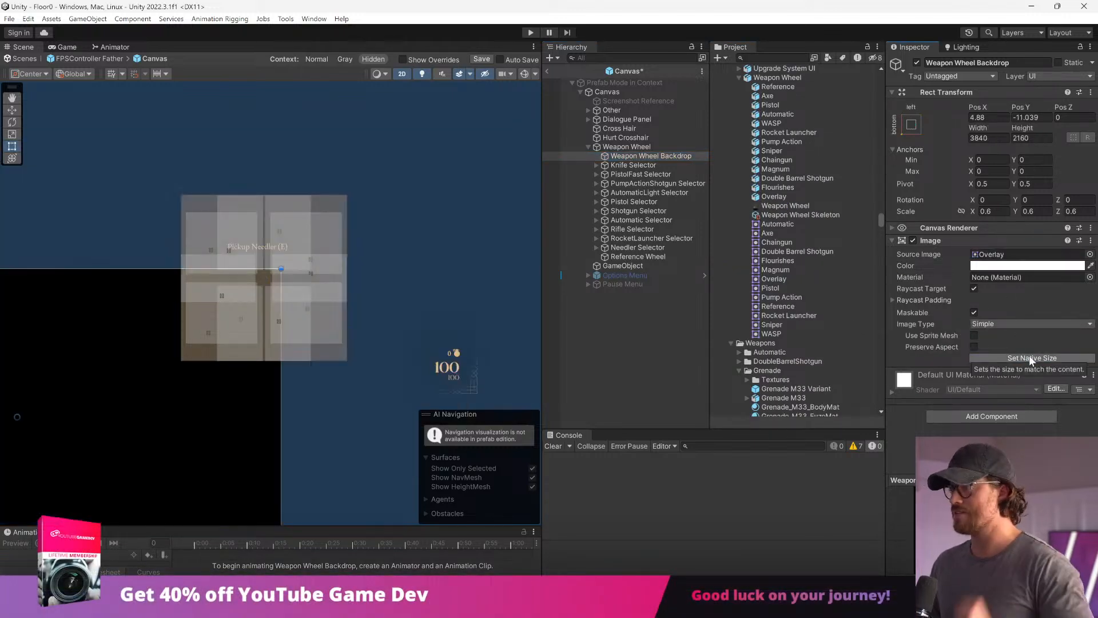
Step: Anchor the Weapon Wheel Backdrop to middle center and set its Pos X and Pos Y to 0
scroll(289, 242, down, 3)
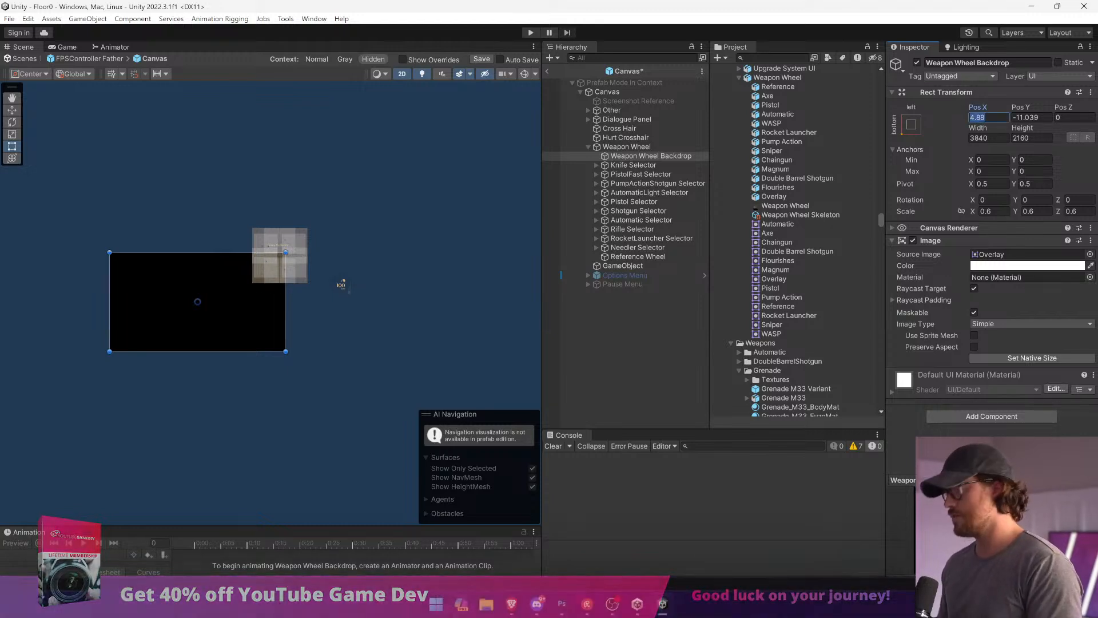
click(911, 125)
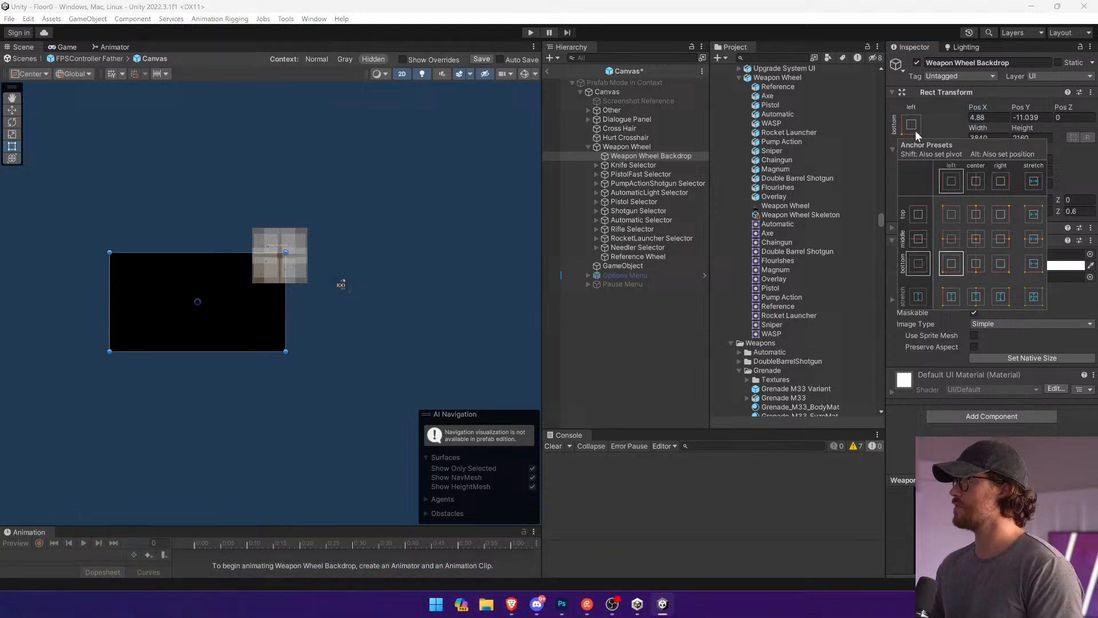
click(976, 244)
click(982, 118)
text(0)
key(Tab)
text(0)
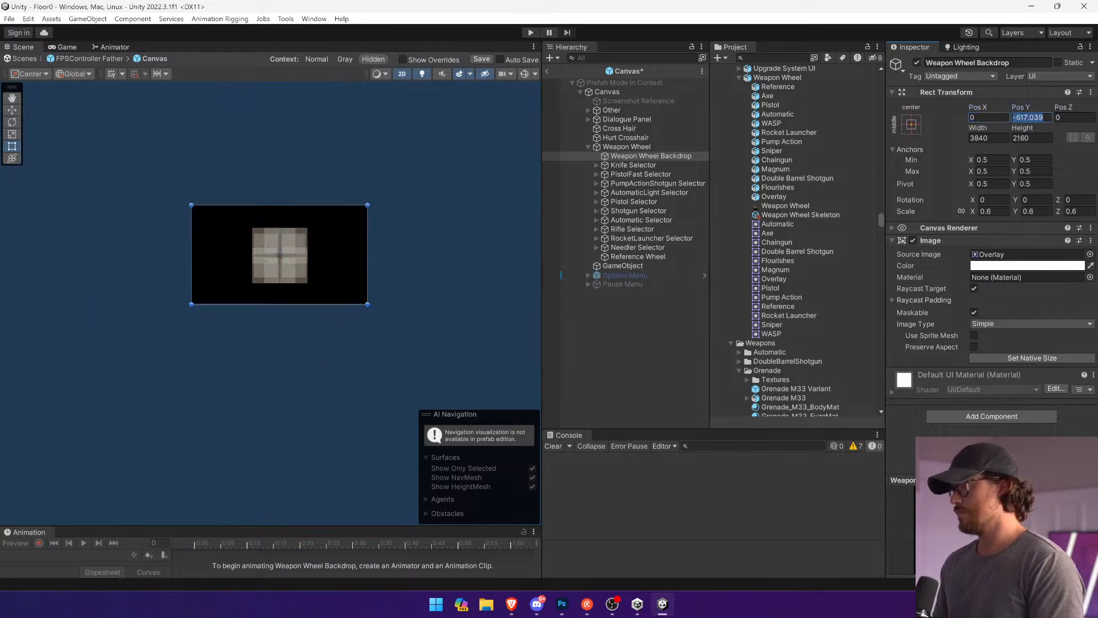
text(0)
key(Tab)
scroll(199, 249, up, 5)
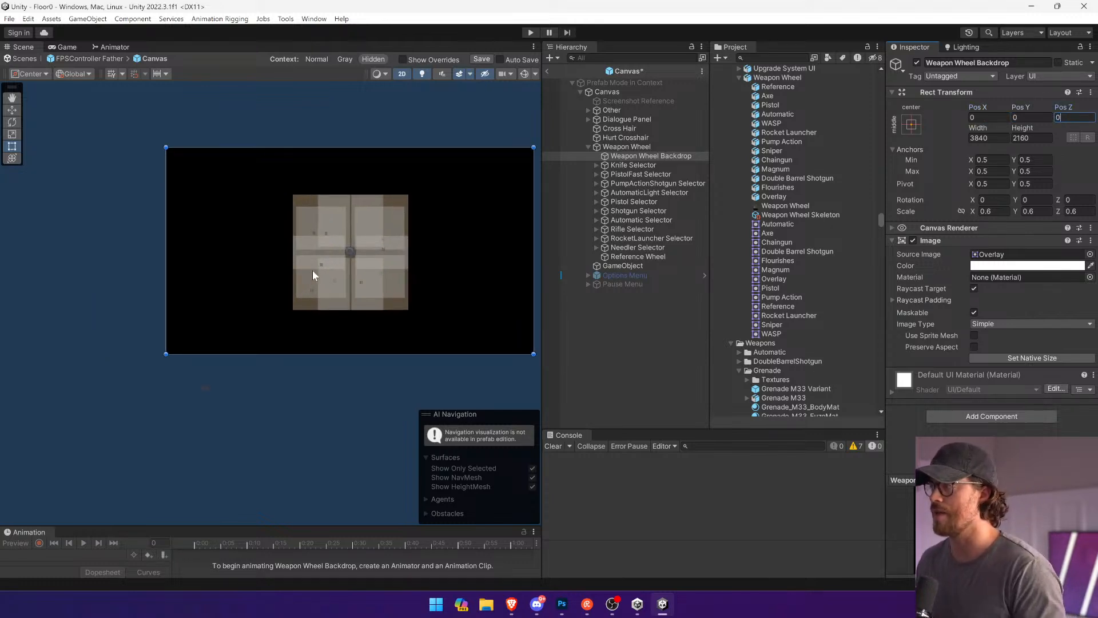
Step: Assign the Reference sprite as the Reference Wheel's source image and set it to native size
scroll(313, 276, up, 2)
scroll(386, 228, up, 2)
click(638, 256)
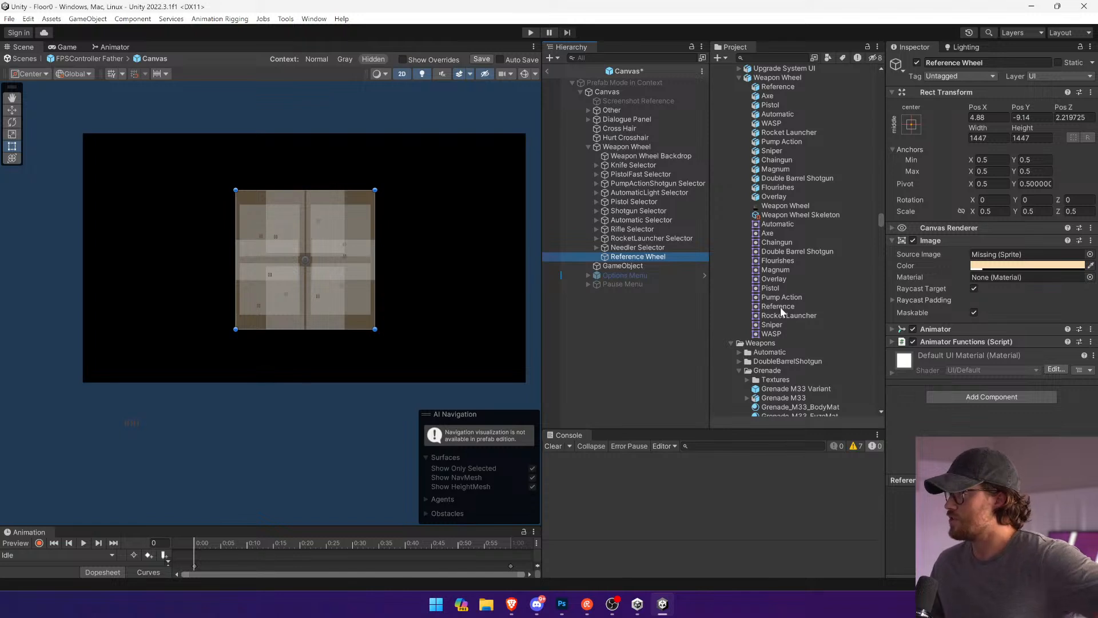
drag(780, 306, 1018, 255)
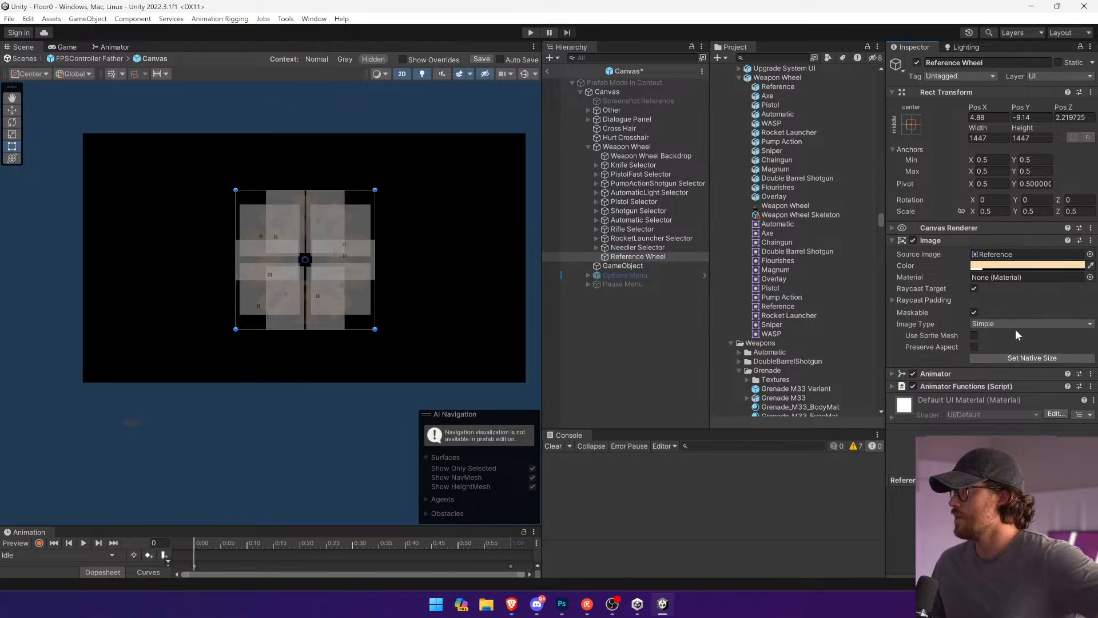
click(1022, 357)
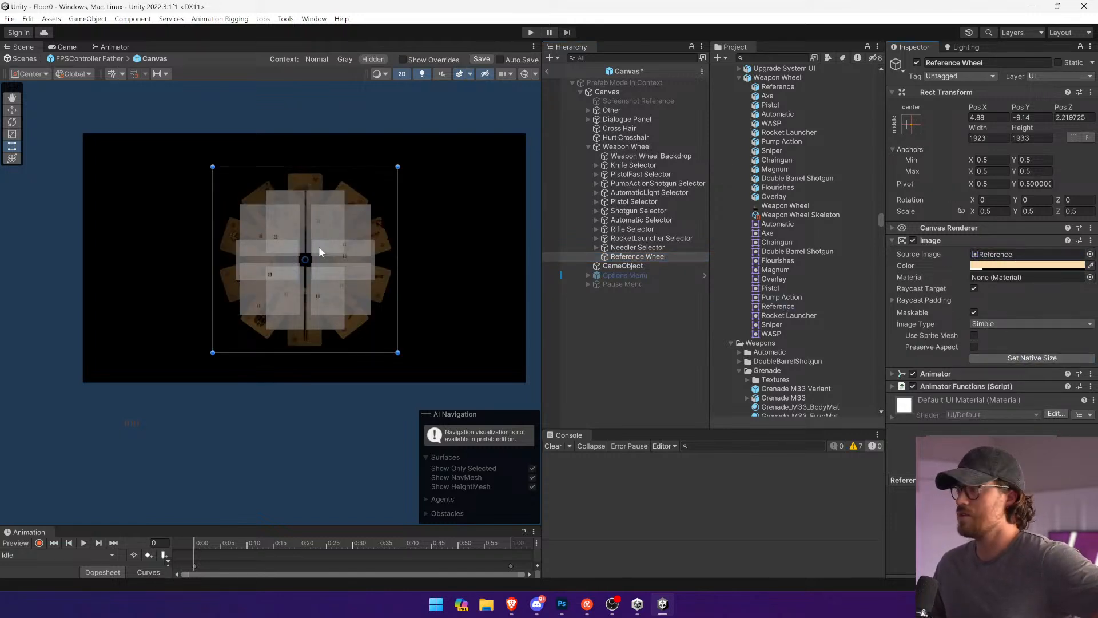
scroll(320, 251, up, 2)
drag(340, 254, 400, 253)
key(ctrl+z)
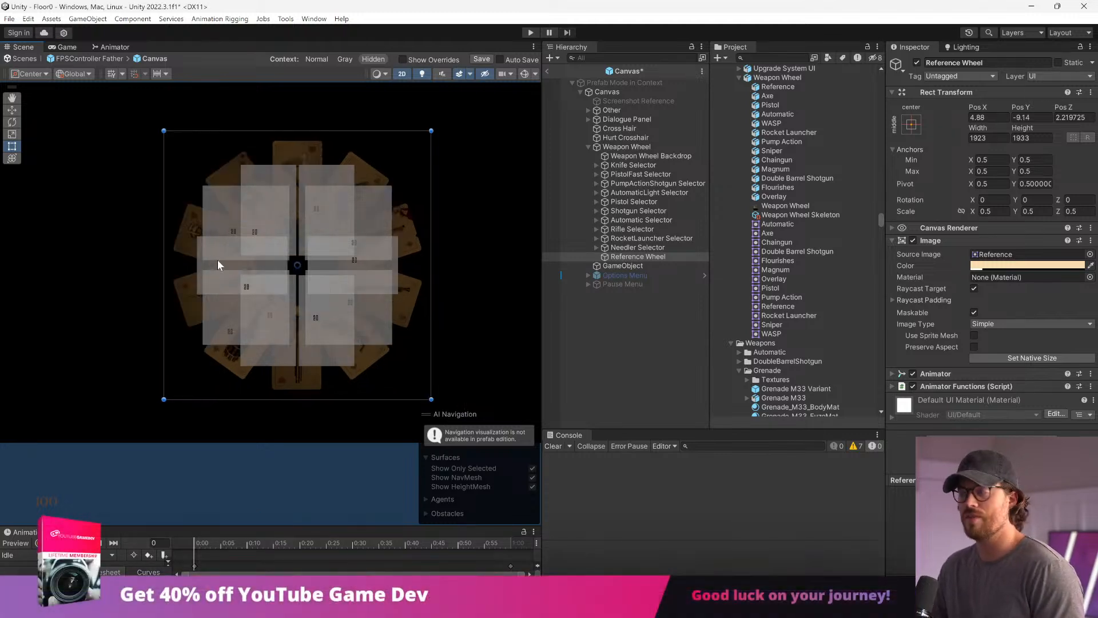
Step: Set the Reference Wheel's Pos X, Pos Y and Pos Z to 0
click(989, 117)
text(0)
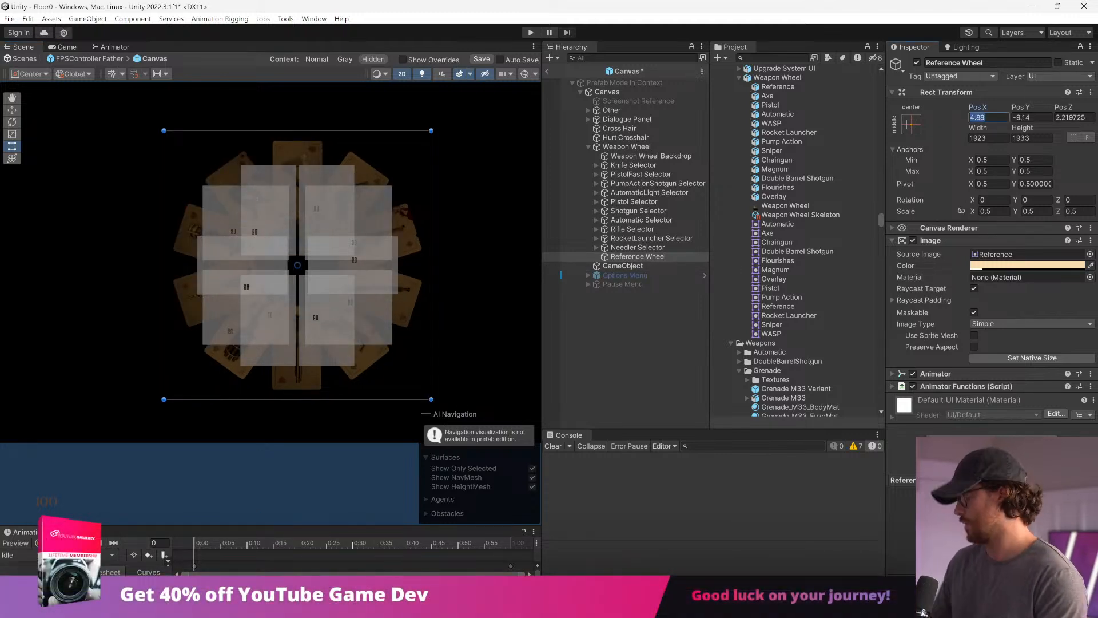
key(Tab)
text(0)
key(Tab)
text(0)
scroll(263, 234, up, 5)
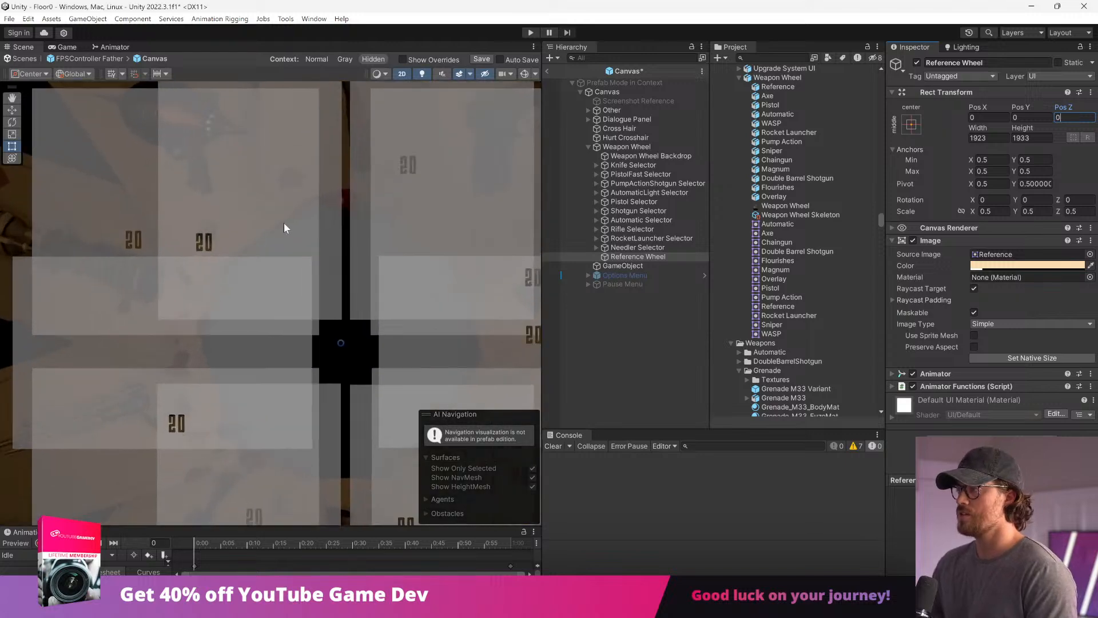
Step: Assign the Axe sprite as the Knife Selector's source image and set it to native size
click(596, 165)
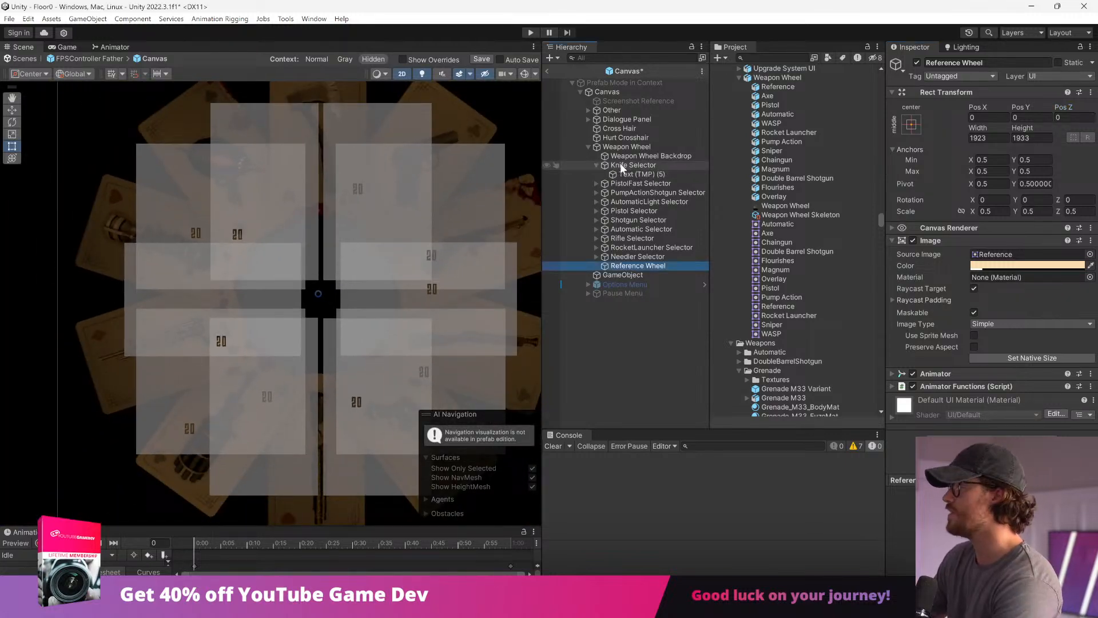
click(634, 165)
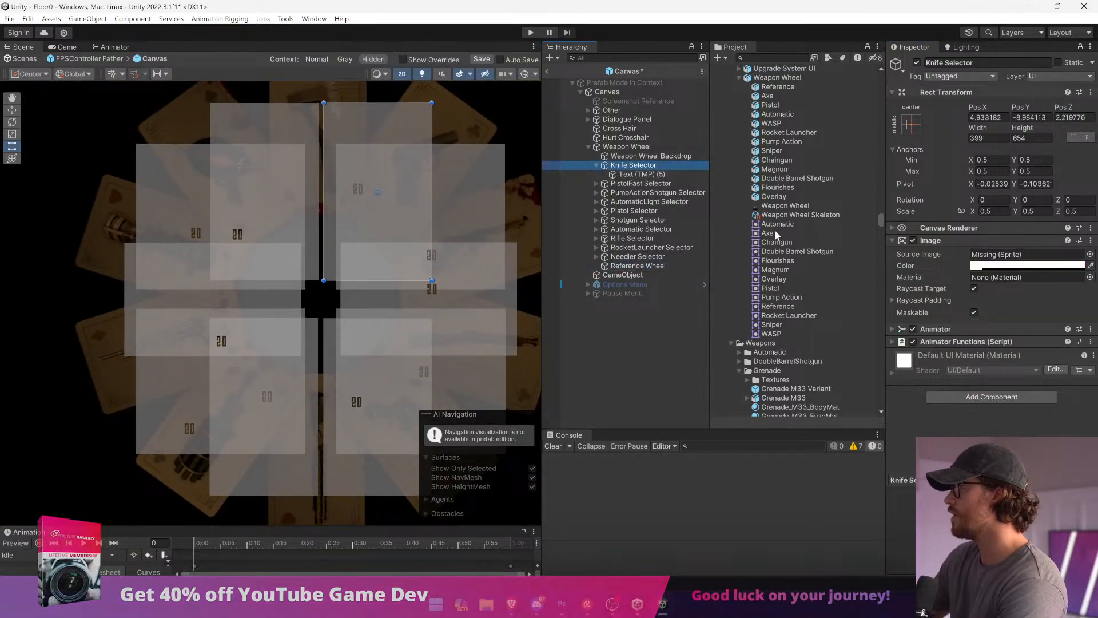
click(1012, 256)
key(ctrl+v)
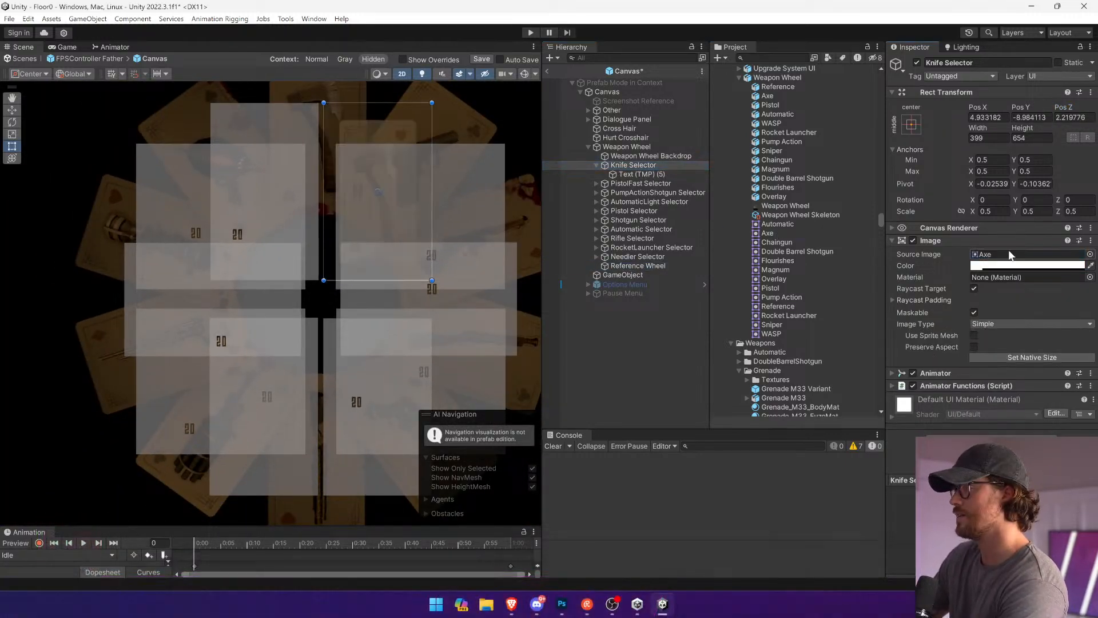
click(1028, 357)
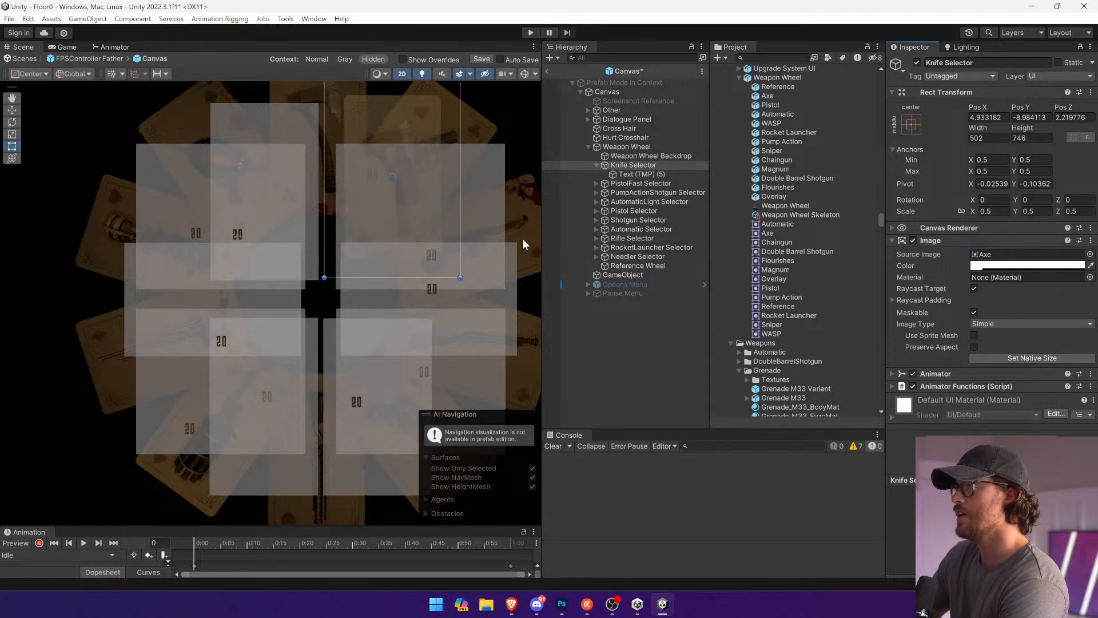
Step: Move the Knife Selector over the reference wheel's axe card, to about Pos X -132 and Pos Y 71
scroll(452, 209, down, 1)
mouse_move(445, 209)
middle_down()
mouse_move(466, 272)
mouse_move(455, 215)
middle_up()
drag(444, 226, 372, 183)
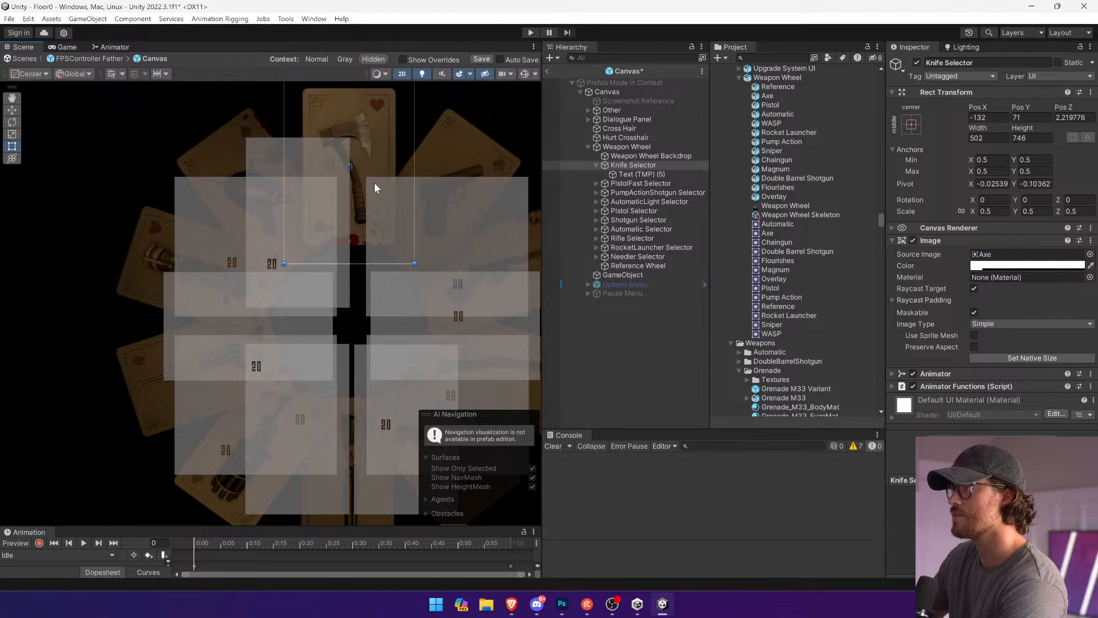
scroll(374, 183, up, 1)
middle_drag(372, 170, 383, 238)
scroll(383, 237, up, 1)
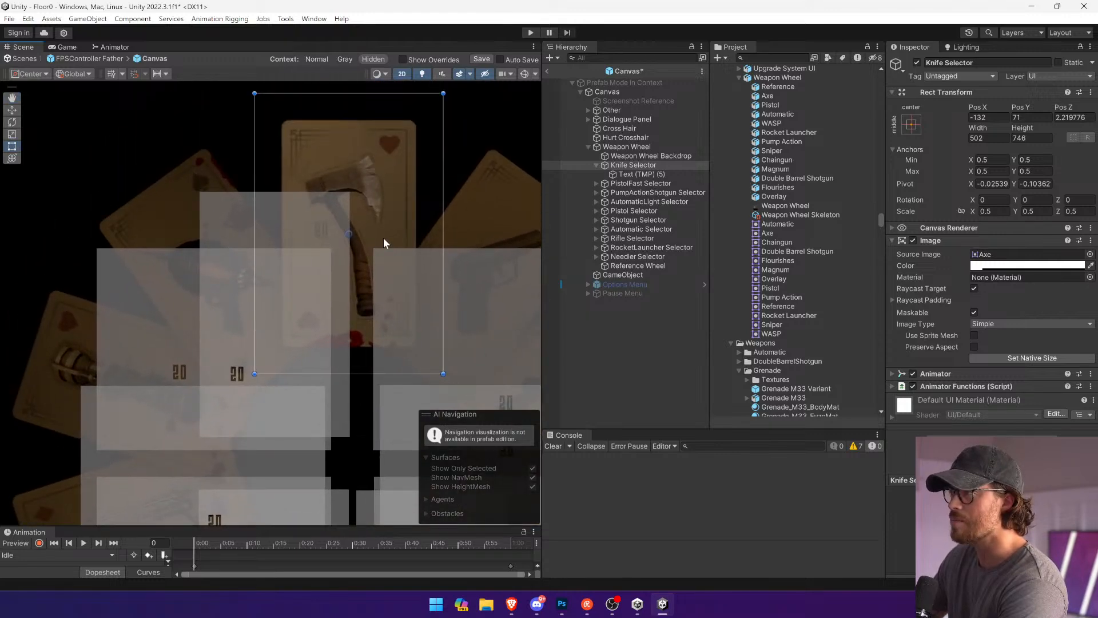
Step: Enlarge the Animation window, switch the Knife Selector to its Hover clip and preview it, ending on the first frame
click(383, 238)
drag(229, 525, 240, 352)
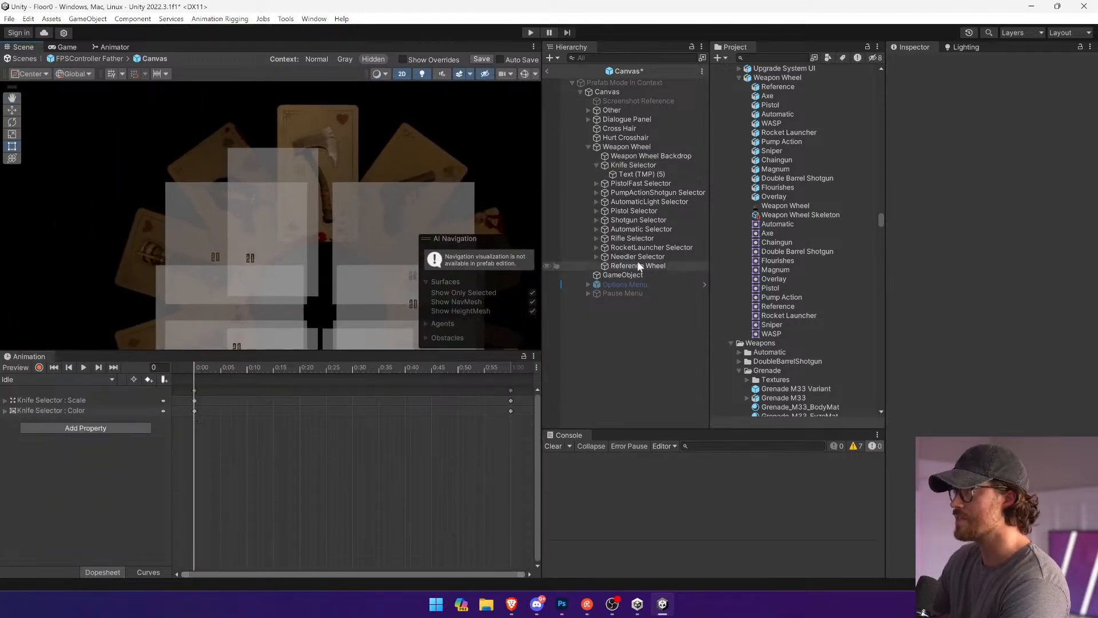
click(658, 165)
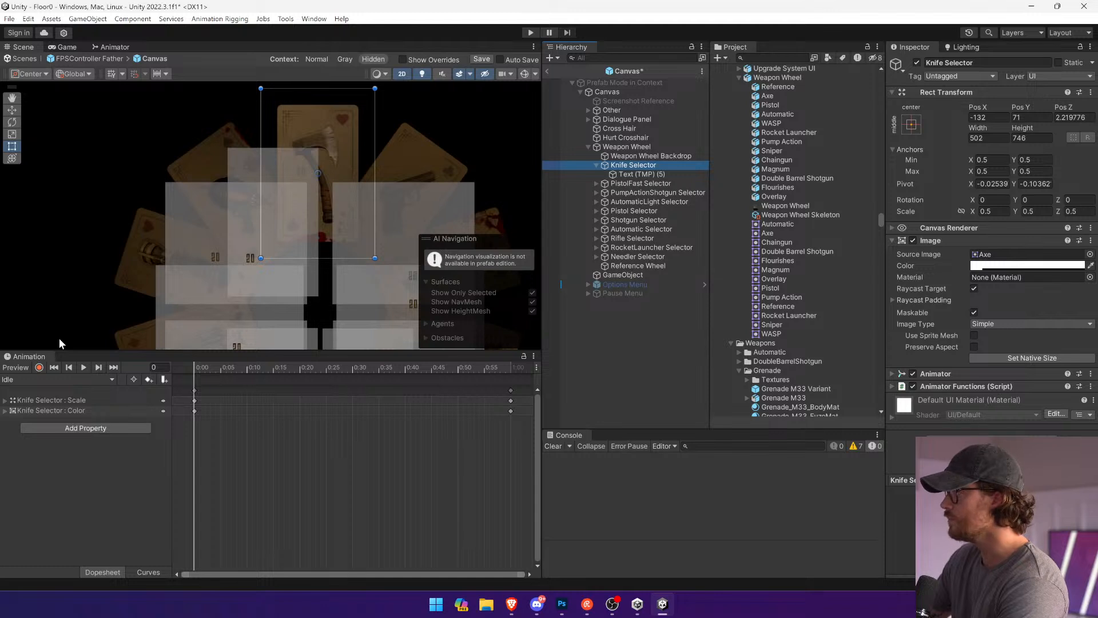
click(45, 377)
click(23, 428)
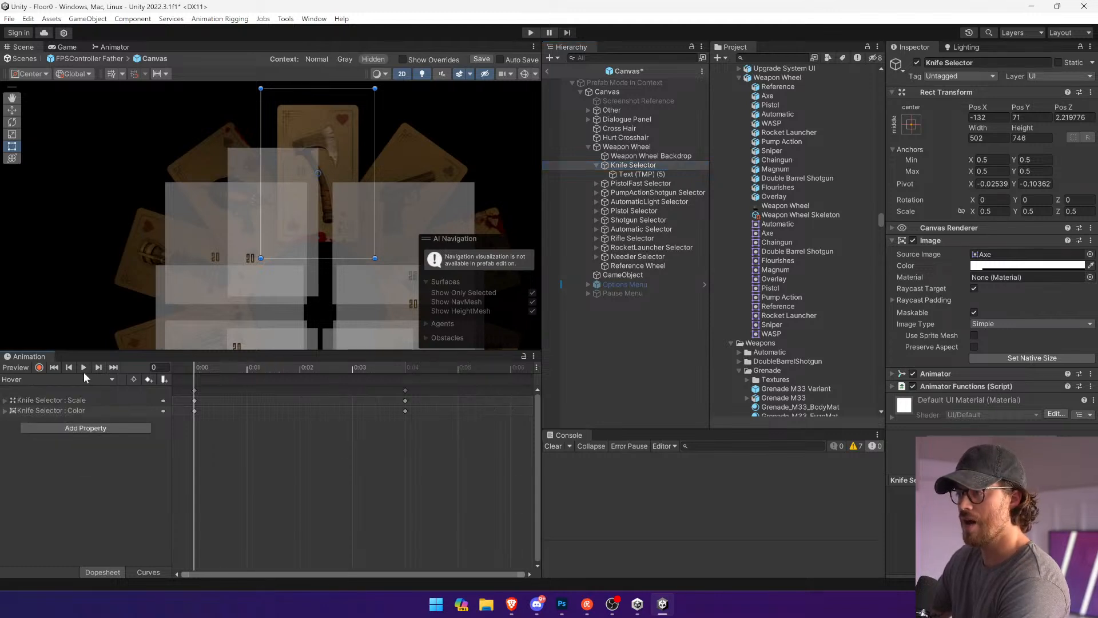
click(84, 367)
mouse_move(212, 367)
mouse_down()
mouse_move(414, 358)
mouse_move(194, 367)
mouse_up()
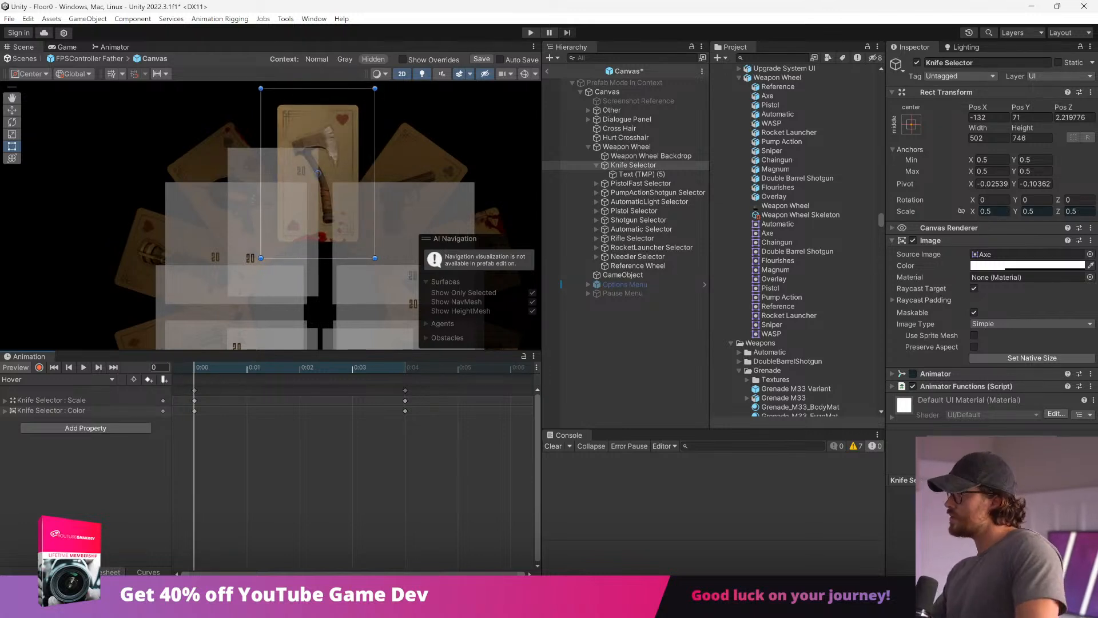
Step: Check the Knife Selector's Animator Functions script settings and animator state graph, and return to the Scene view
click(948, 386)
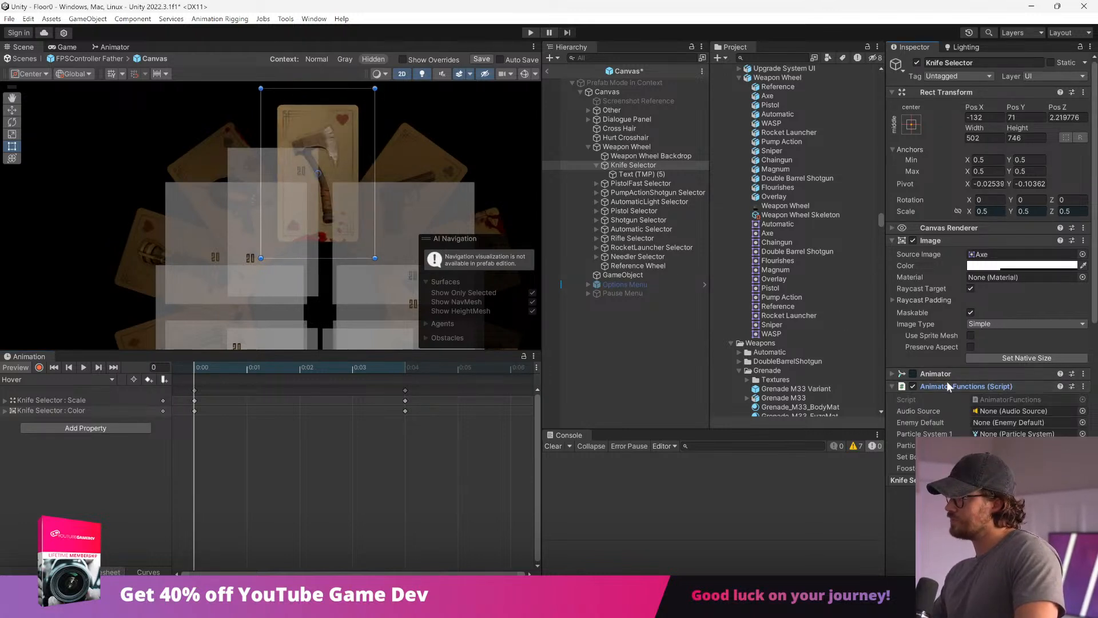
click(947, 382)
click(117, 46)
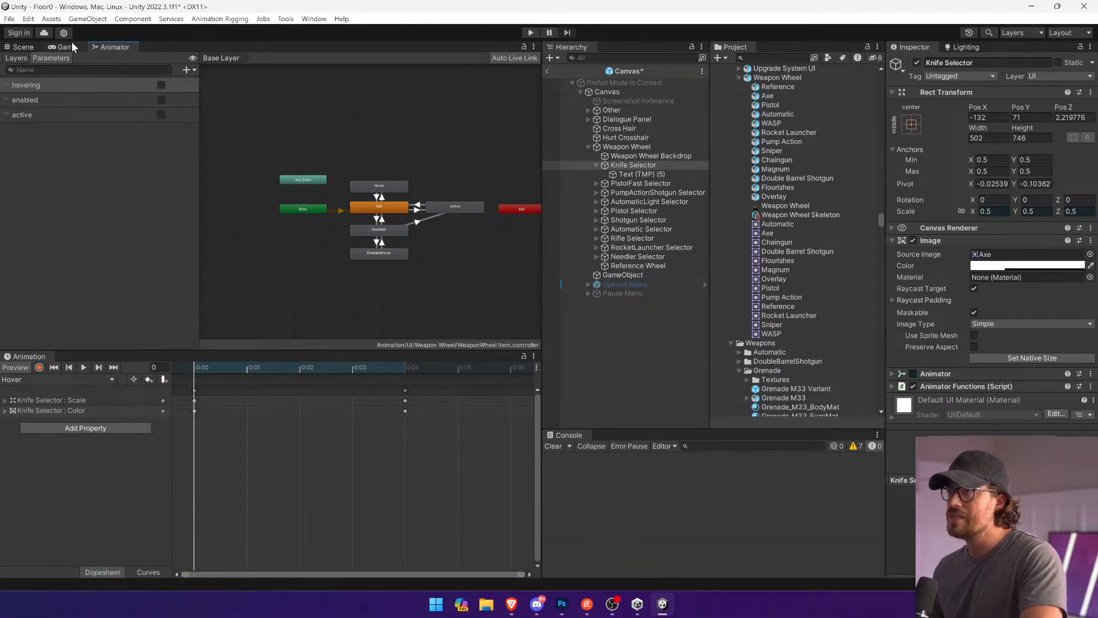
click(26, 48)
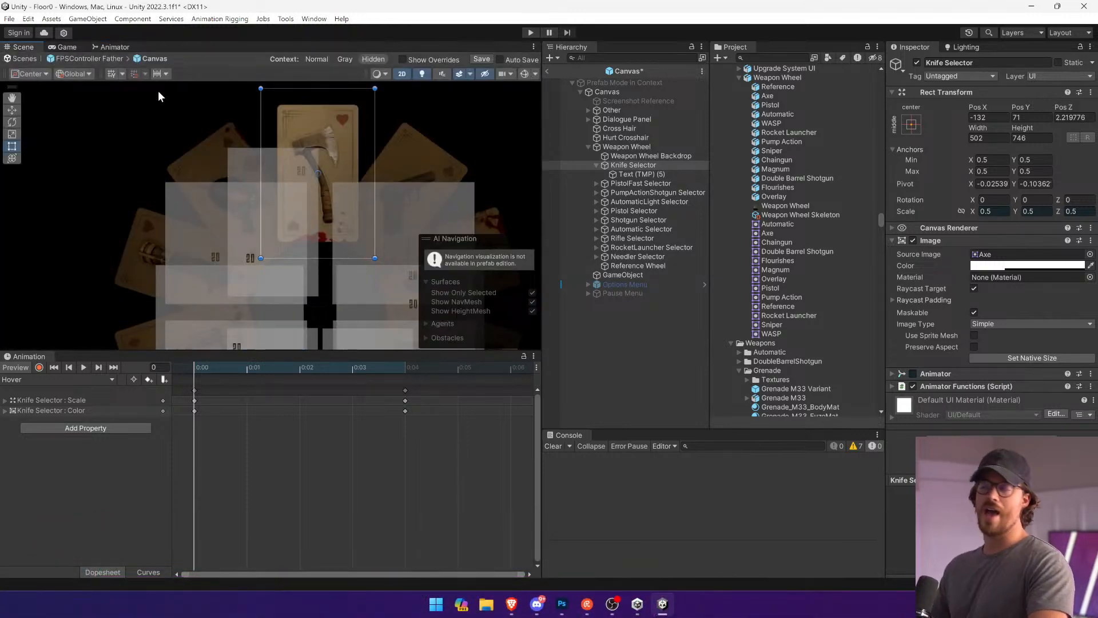
mouse_move(194, 372)
mouse_down()
mouse_move(404, 379)
mouse_move(157, 386)
mouse_move(444, 382)
mouse_move(114, 390)
mouse_move(399, 385)
mouse_move(195, 384)
mouse_up()
Step: Examine the individual card sprites of the Weapon Wheel PSB in the Sprite Editor and close it
click(808, 81)
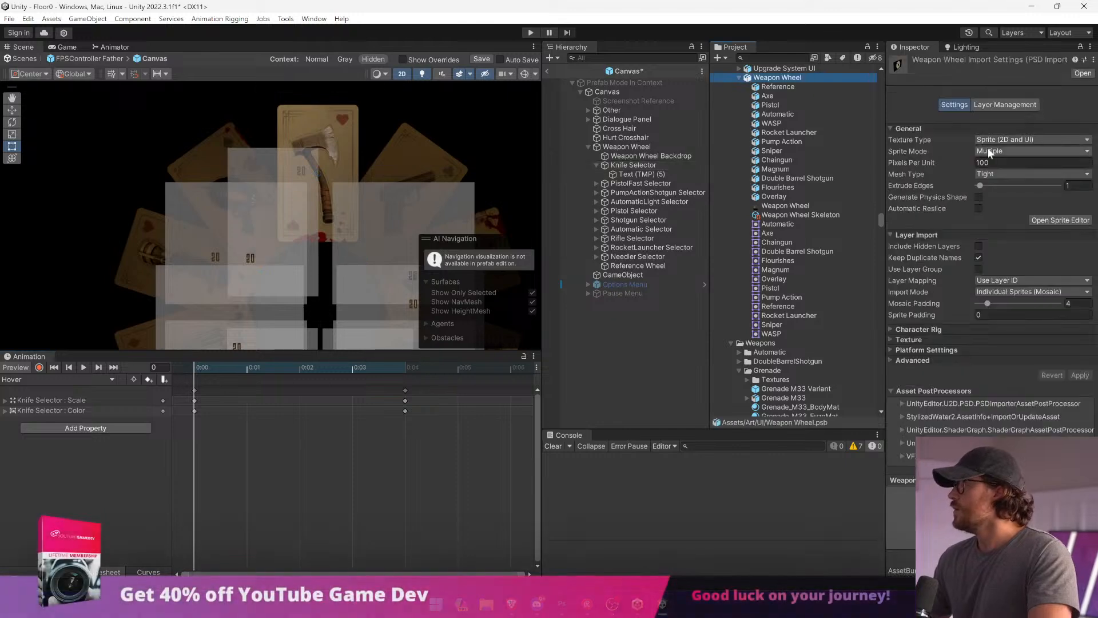
click(1056, 222)
scroll(609, 320, up, 5)
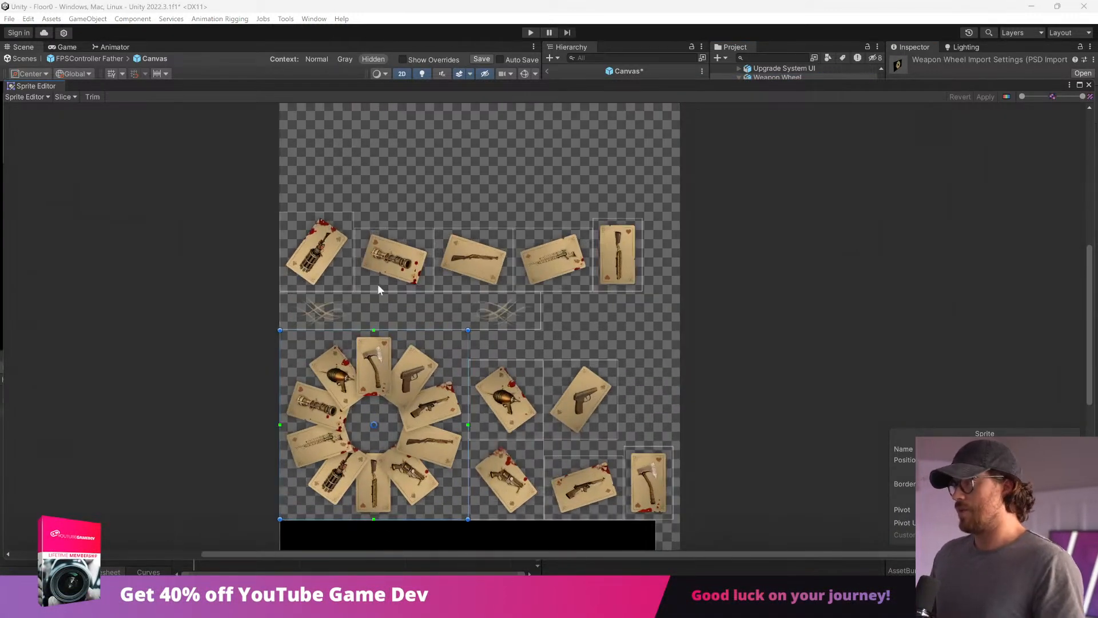
click(343, 276)
click(403, 259)
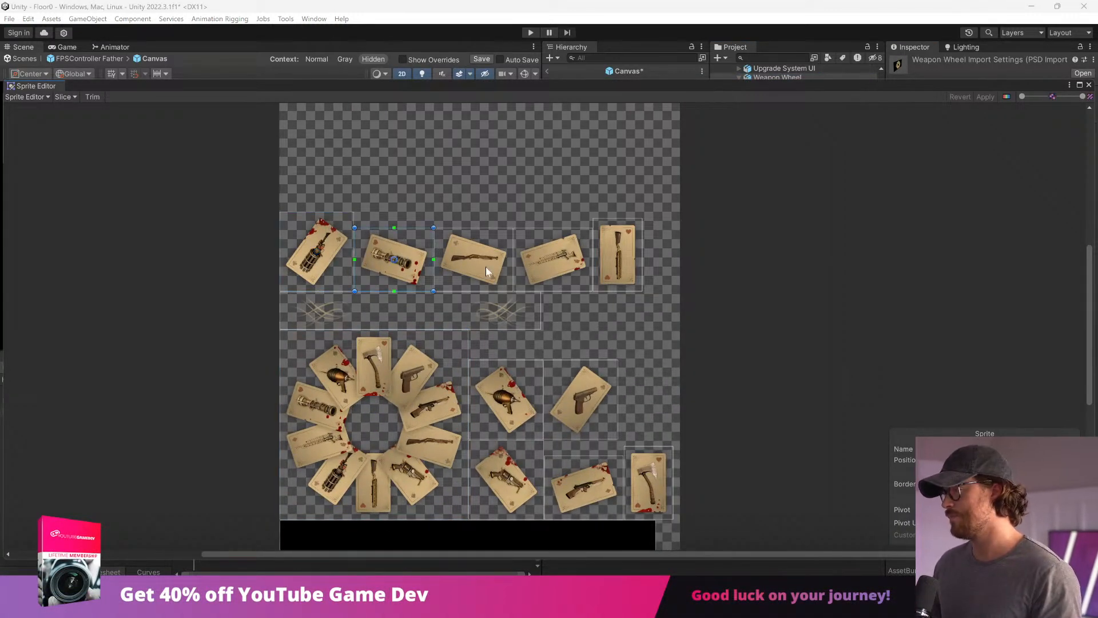
click(490, 273)
click(547, 267)
click(620, 266)
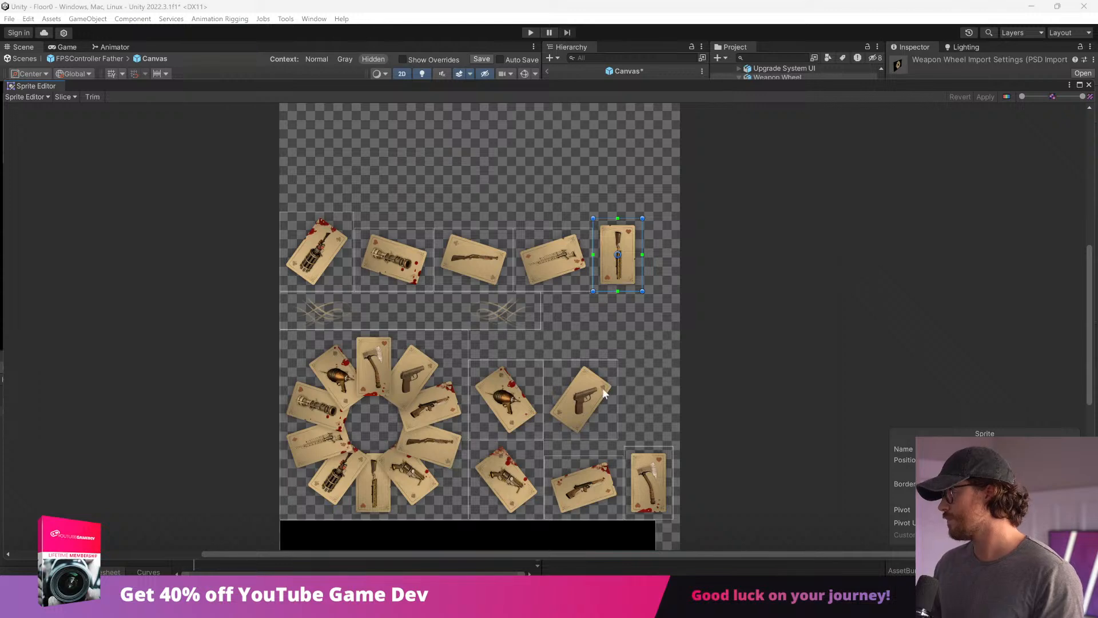
click(644, 460)
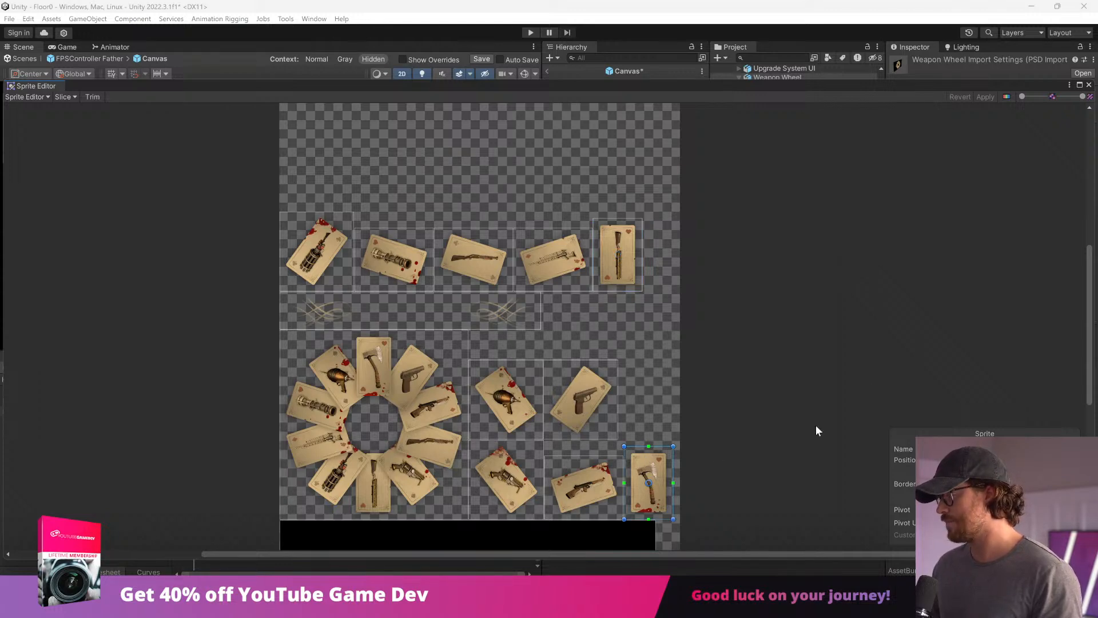
click(1089, 85)
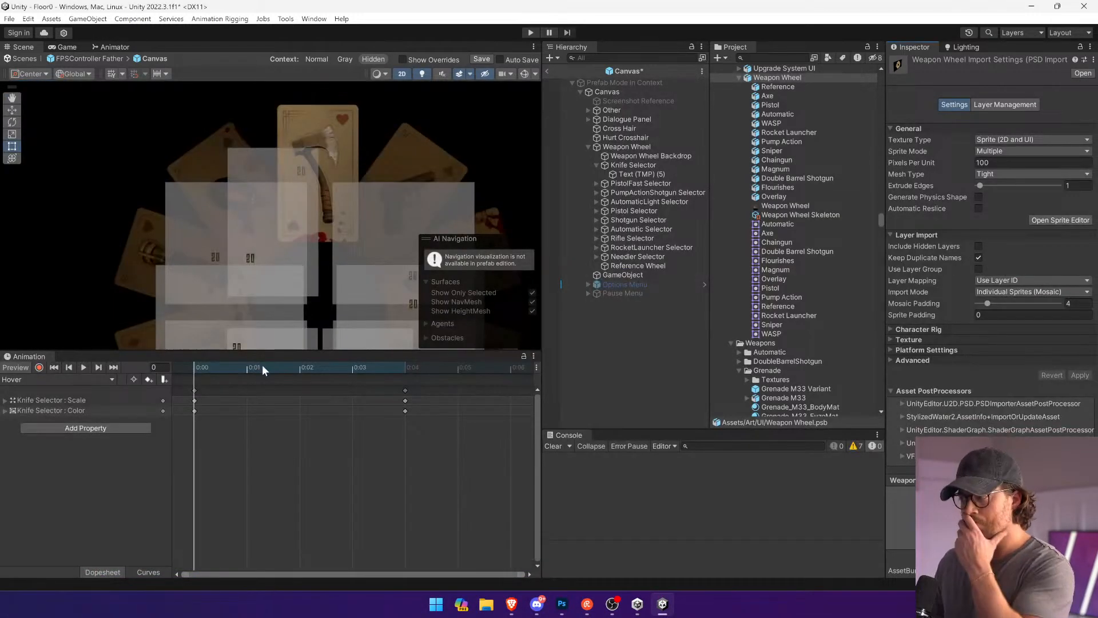
Step: Try stretching the Knife Selector's Y scale to 0.84 in the Hover clip, and reset the preview to the first frame
mouse_move(262, 364)
mouse_down()
mouse_move(330, 369)
mouse_move(134, 362)
mouse_up()
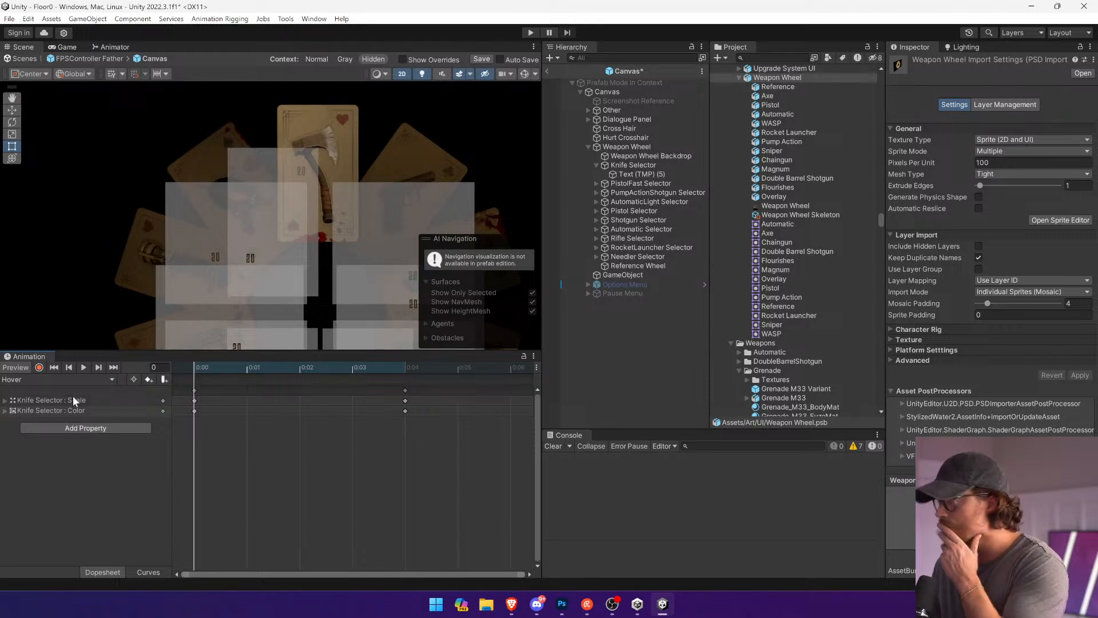
click(633, 166)
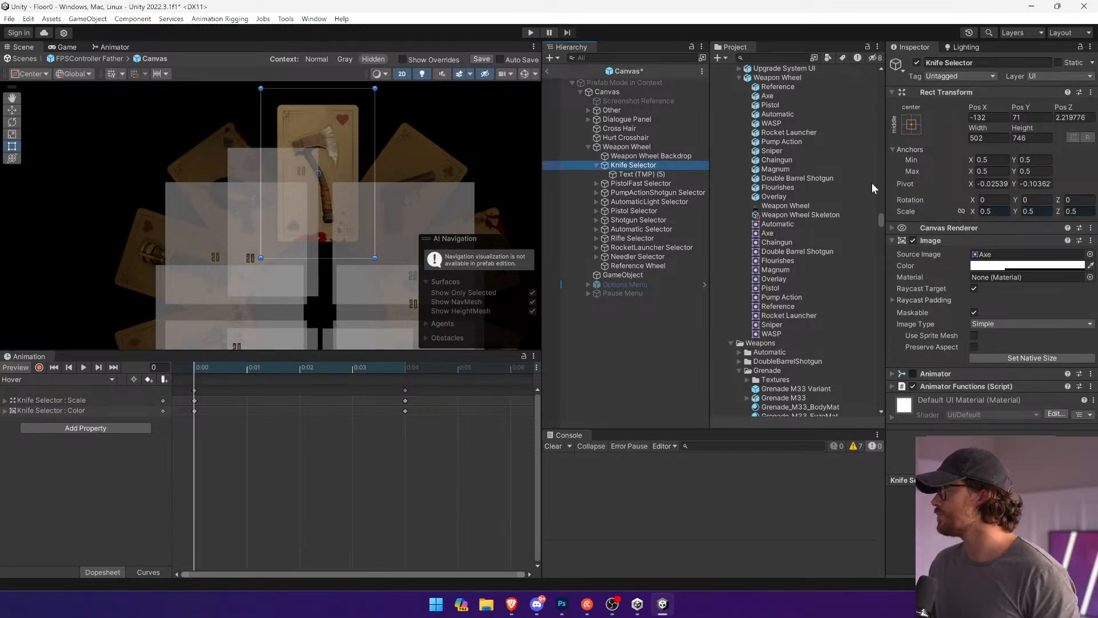
click(971, 212)
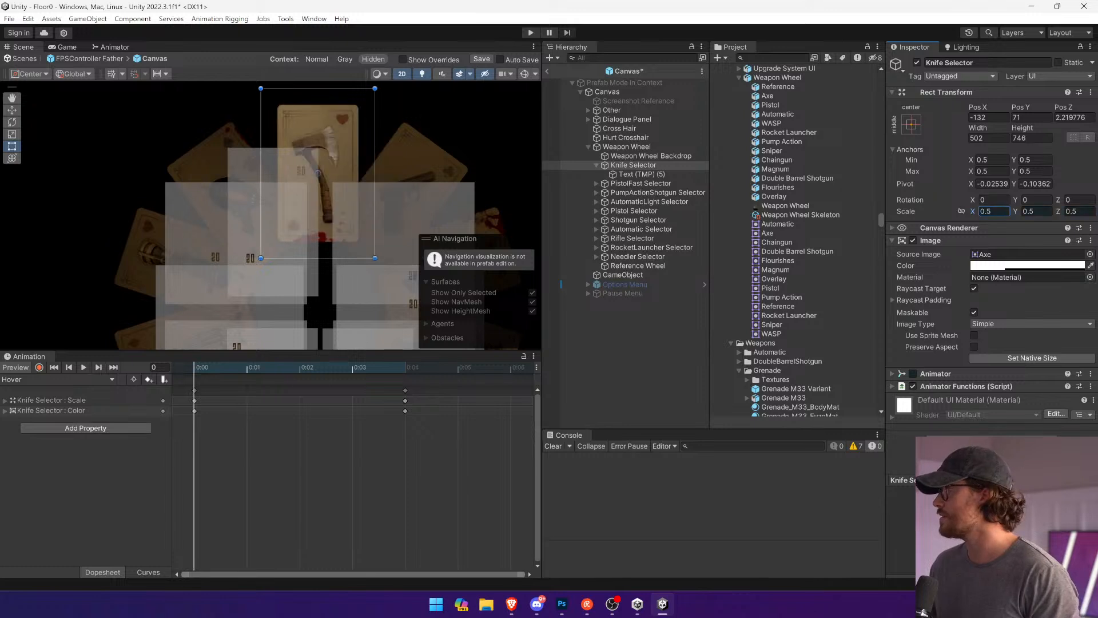
click(1024, 211)
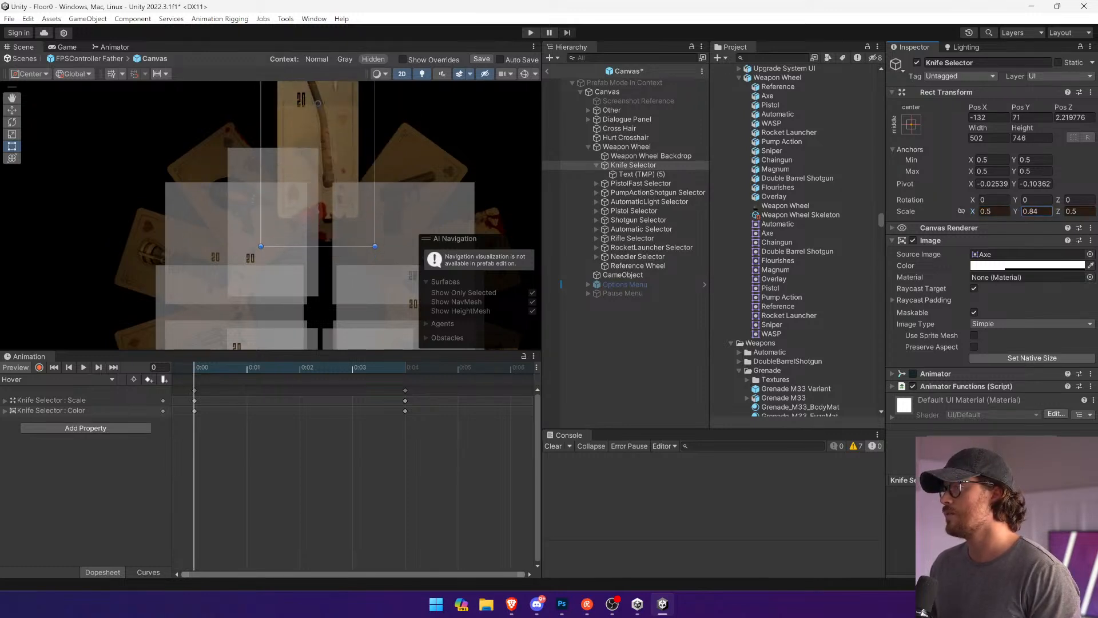
drag(196, 367, 145, 383)
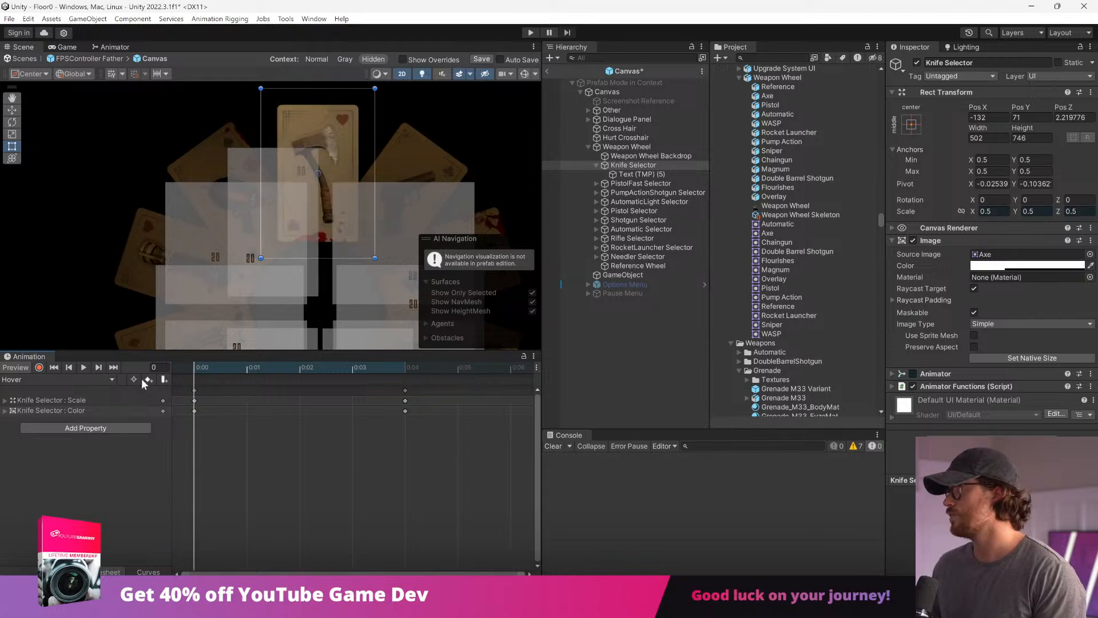
Step: Set the Knife Selector's Pos X, Pos Y and Pos Z to 0 and keep the Knife Selector selected
click(988, 117)
text(0)
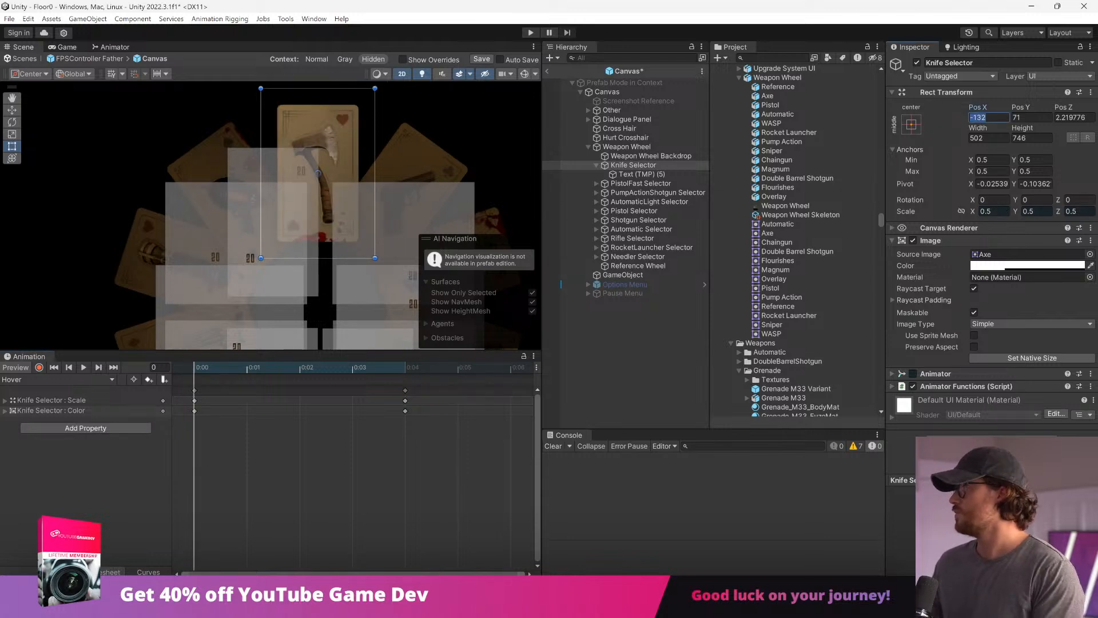
key(Tab)
text(0)
key(Tab)
text(0)
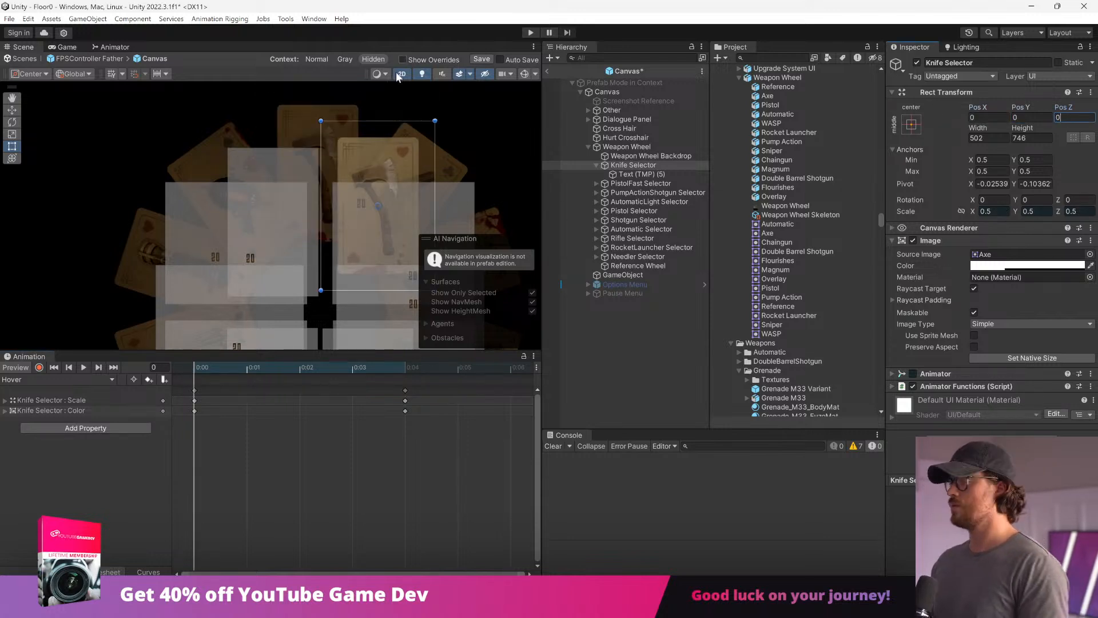
scroll(366, 131, down, 2)
scroll(445, 173, down, 5)
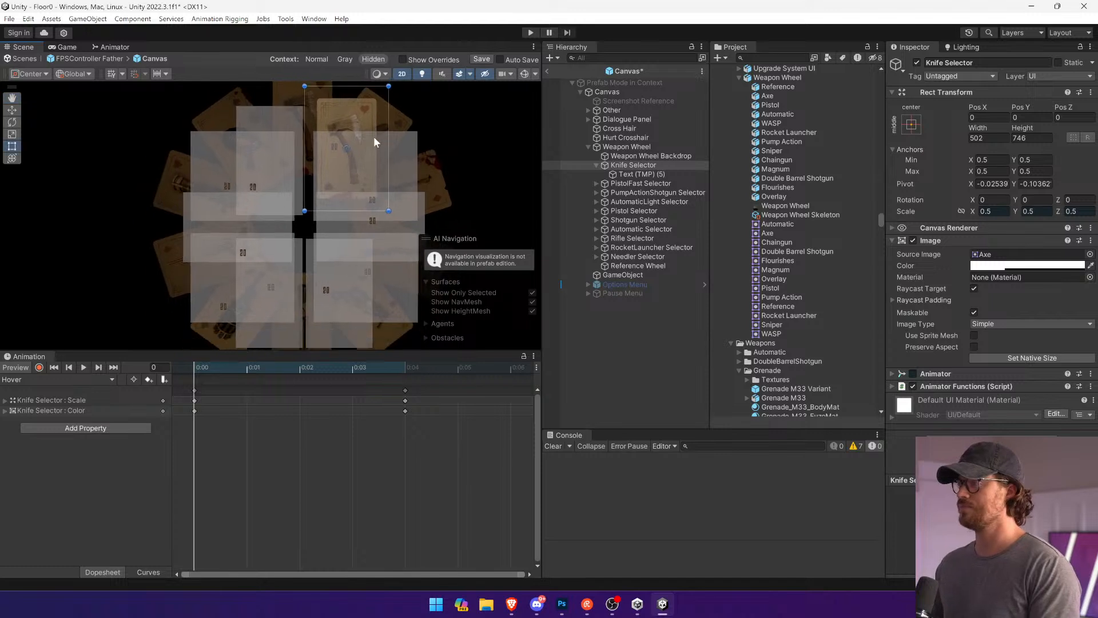
middle_drag(397, 176, 284, 174)
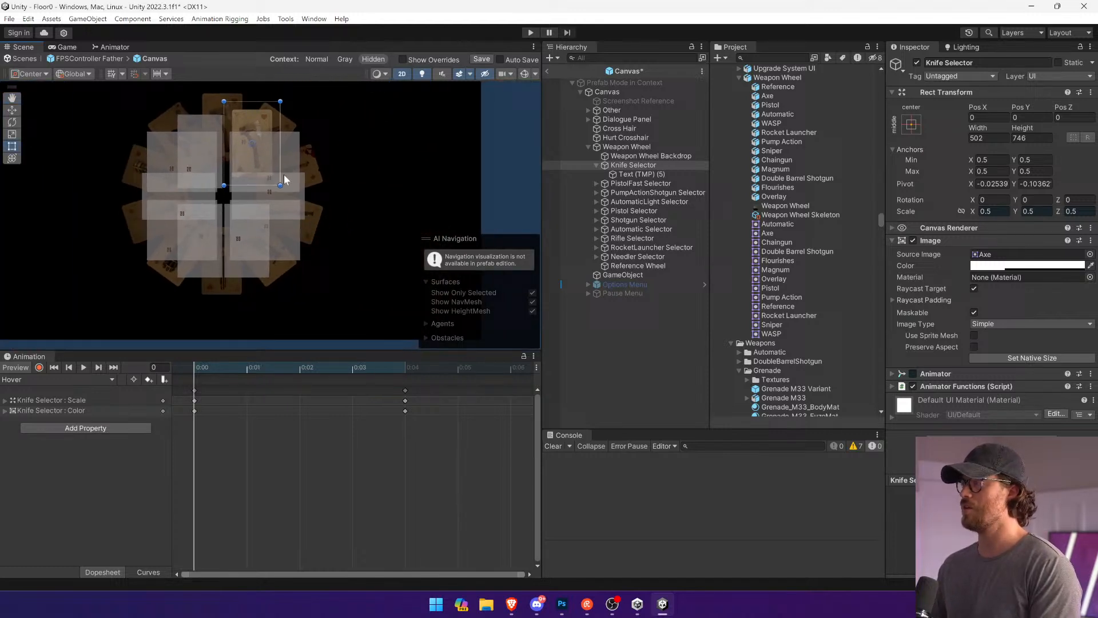
click(657, 173)
click(656, 165)
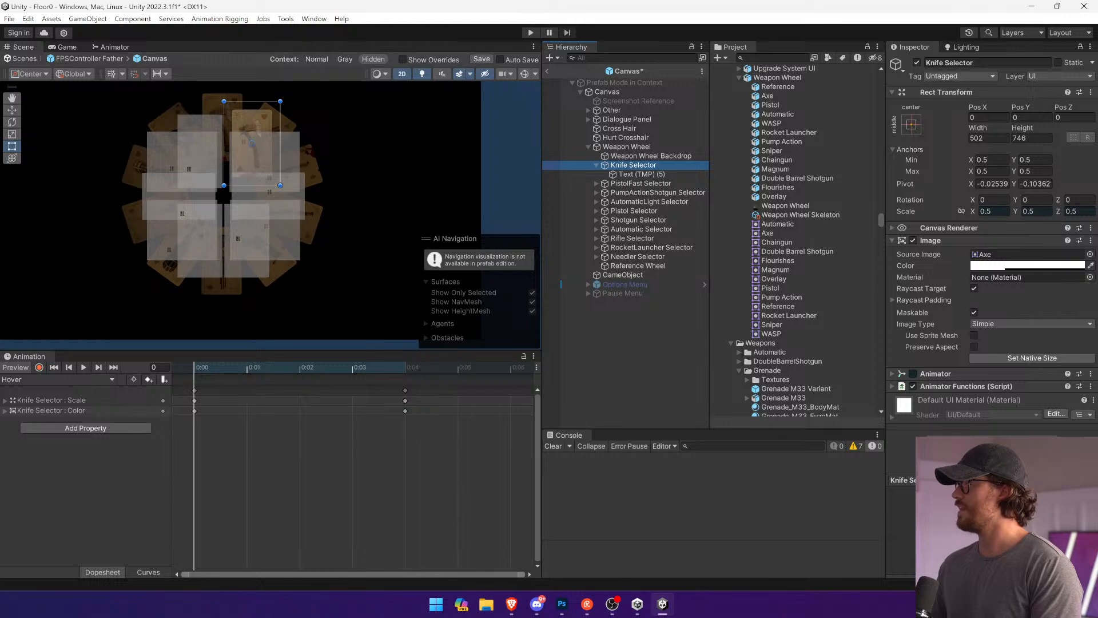
Step: Set the Knife Selector's Pivot X and Pivot Y to 0
click(992, 183)
key(Tab)
text(0)
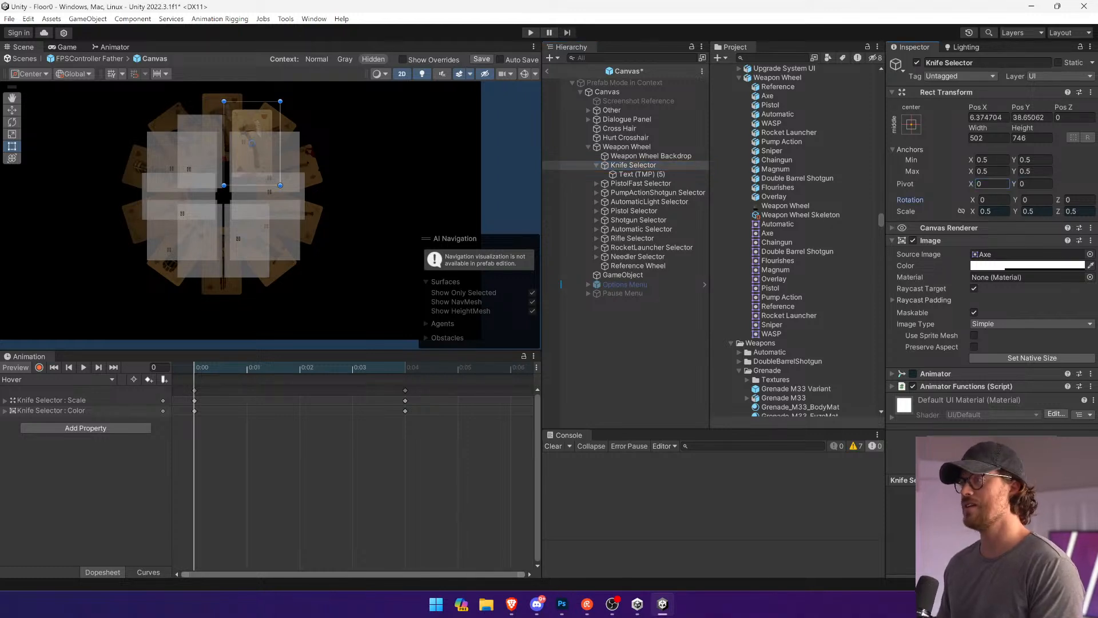
Step: Set the Knife Selector's anchor Min X, Min Y, Max X and Max Y to 0
click(992, 171)
click(991, 160)
text(0)
key(Tab)
text(0)
key(Tab)
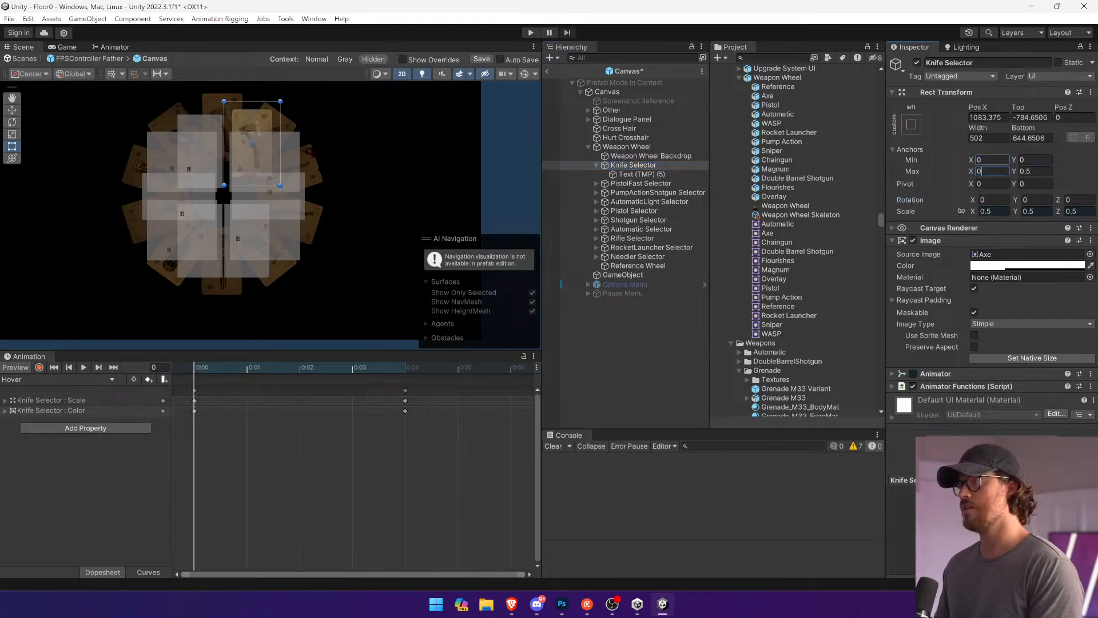
text(0)
key(Tab)
text(0)
key(Tab)
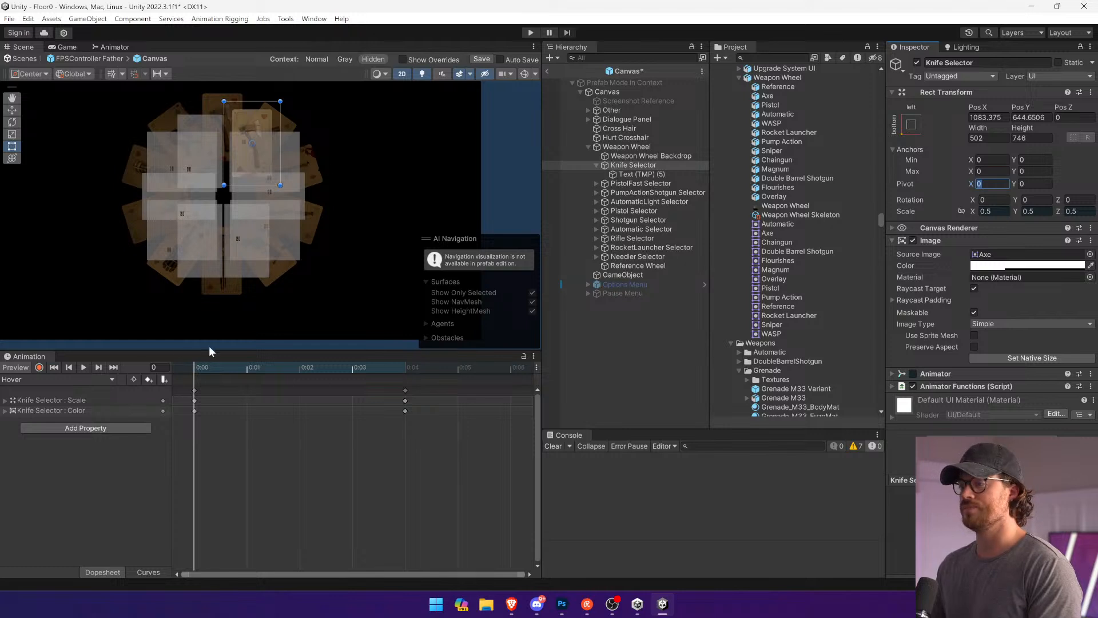
Step: Scrub through the Knife Selector's Hover clip up to its last keyframe at frame 4 to check the scaling
mouse_move(210, 367)
mouse_down()
mouse_move(253, 368)
mouse_move(211, 362)
mouse_up()
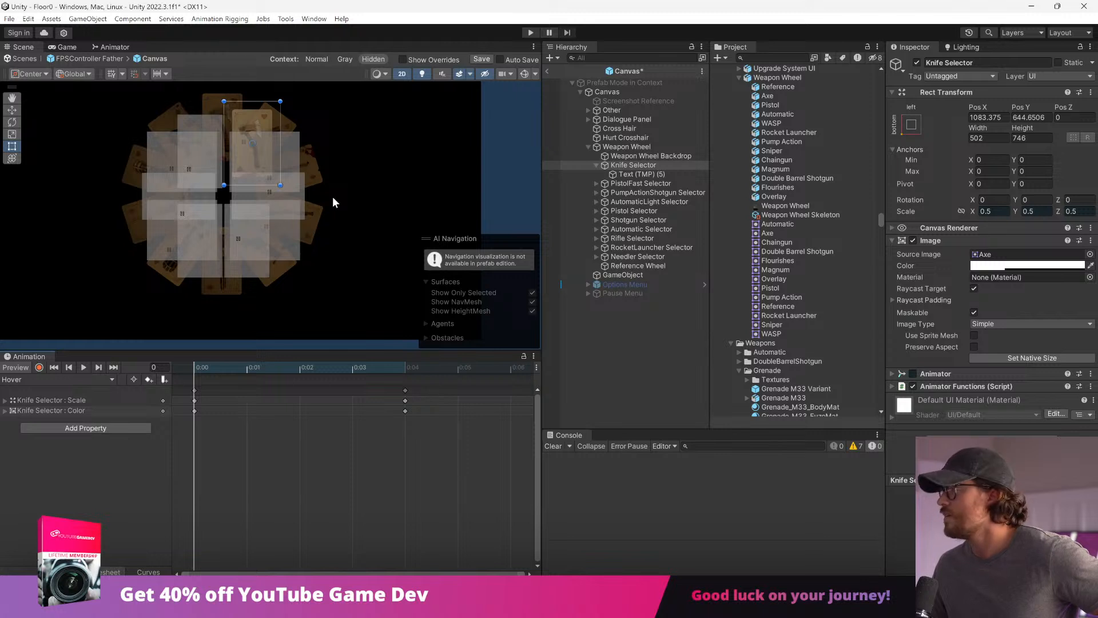
drag(297, 368, 168, 351)
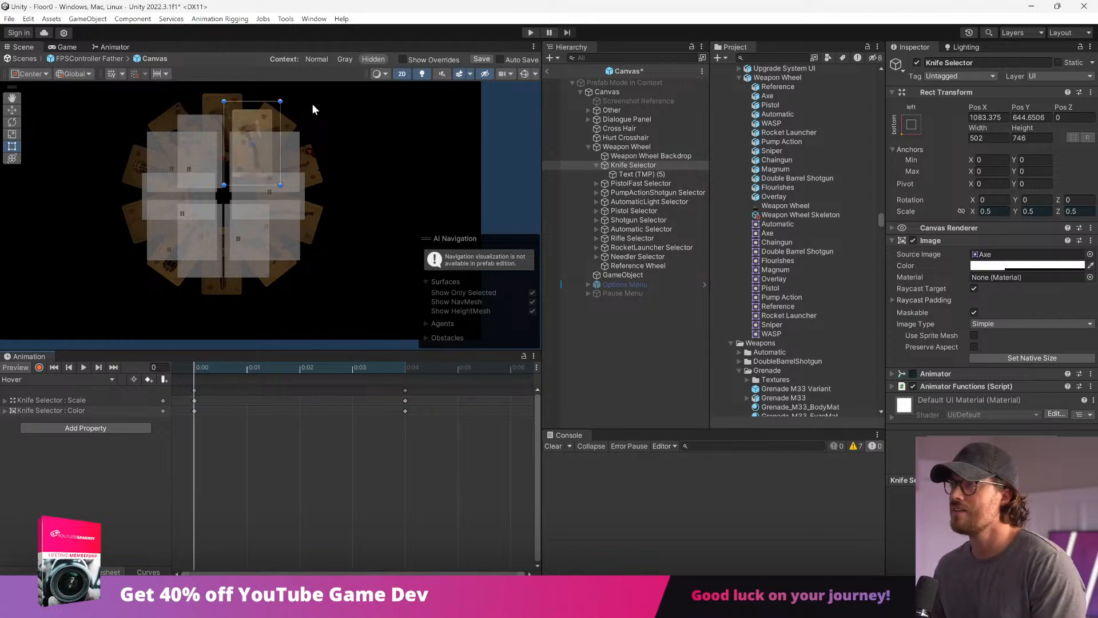
click(1080, 211)
click(95, 367)
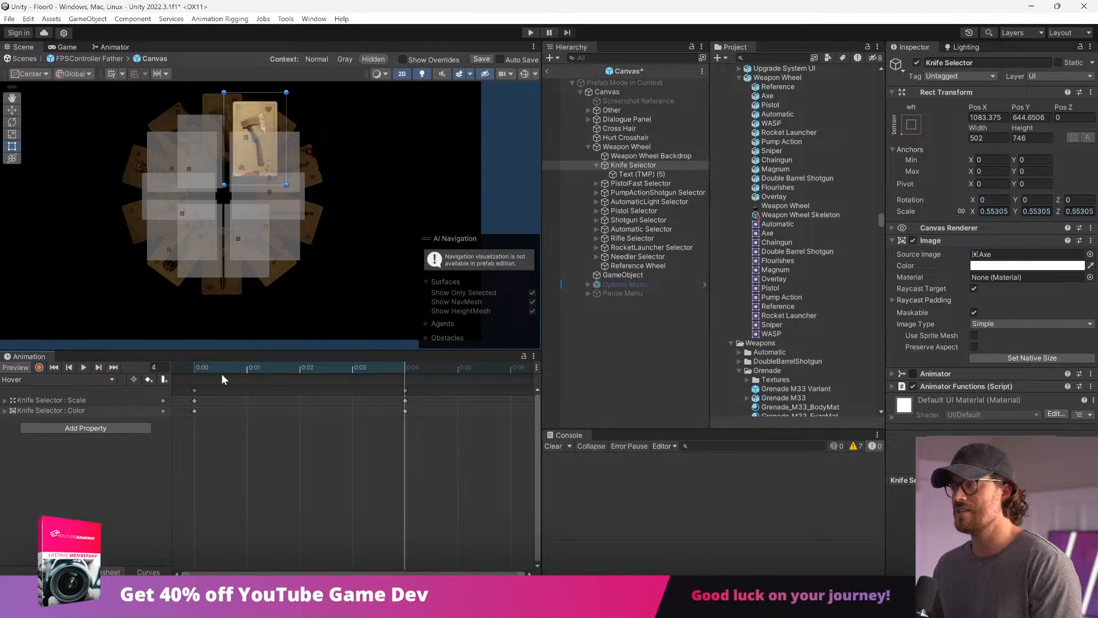
Step: Copy the Hover clip's first Scale.z keyframe onto frame 4, and preview the Knife Selector's animation
click(5, 400)
click(5, 401)
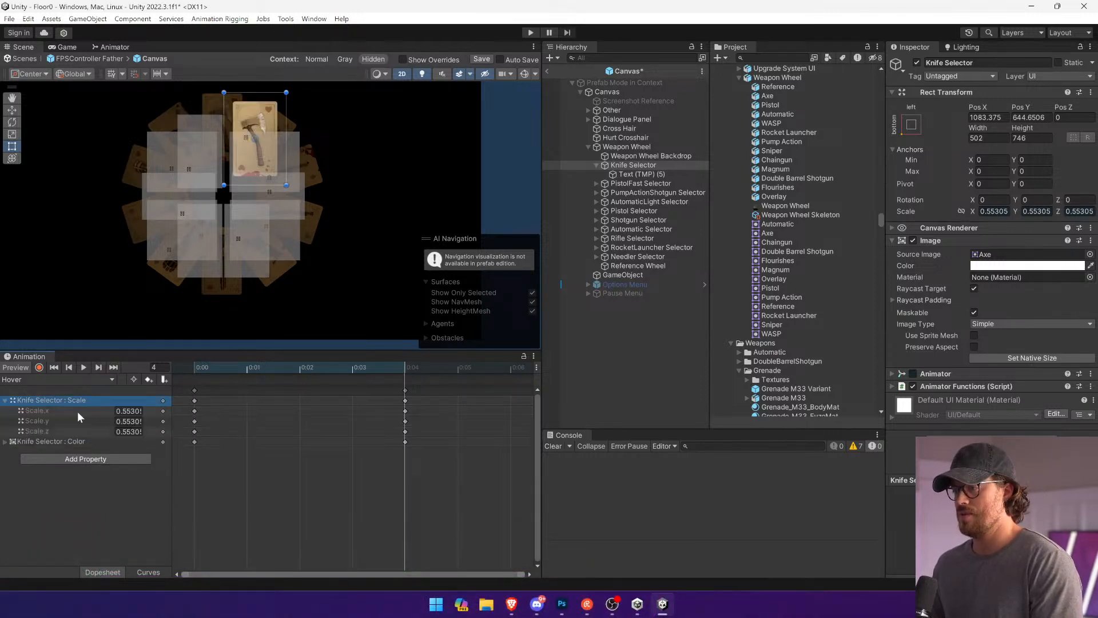
click(128, 432)
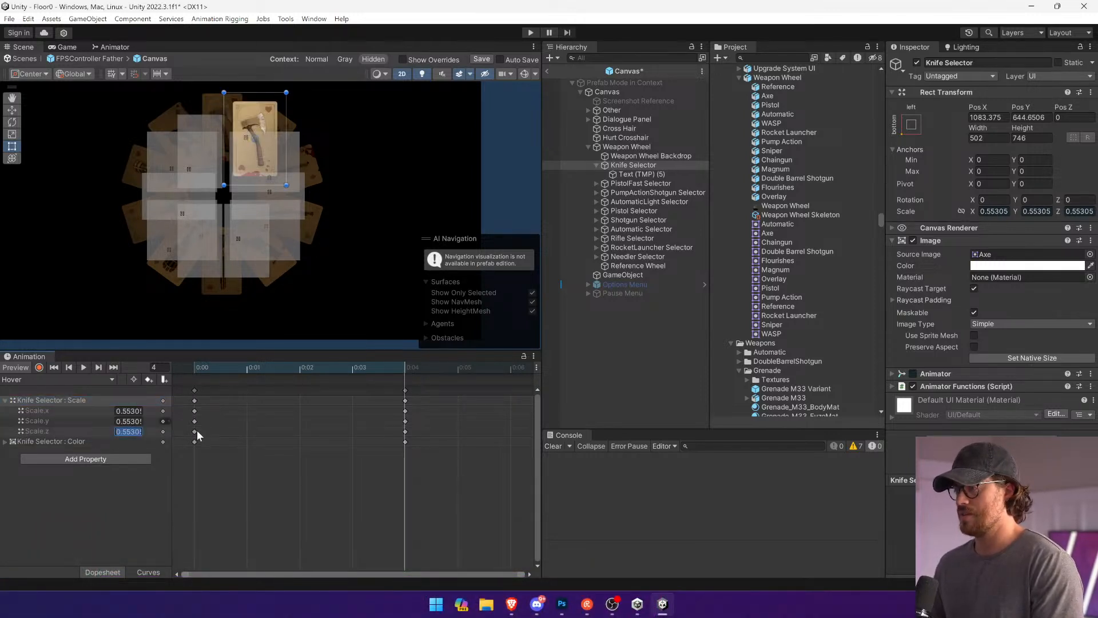
click(76, 431)
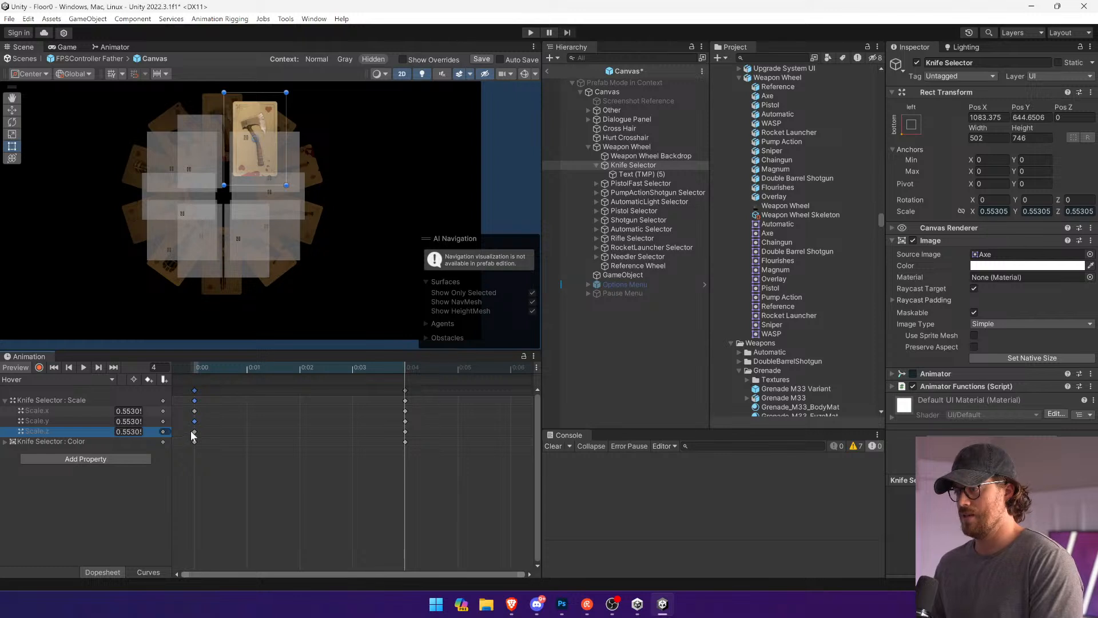
click(192, 431)
key(ctrl+c)
key(ctrl+v)
click(83, 366)
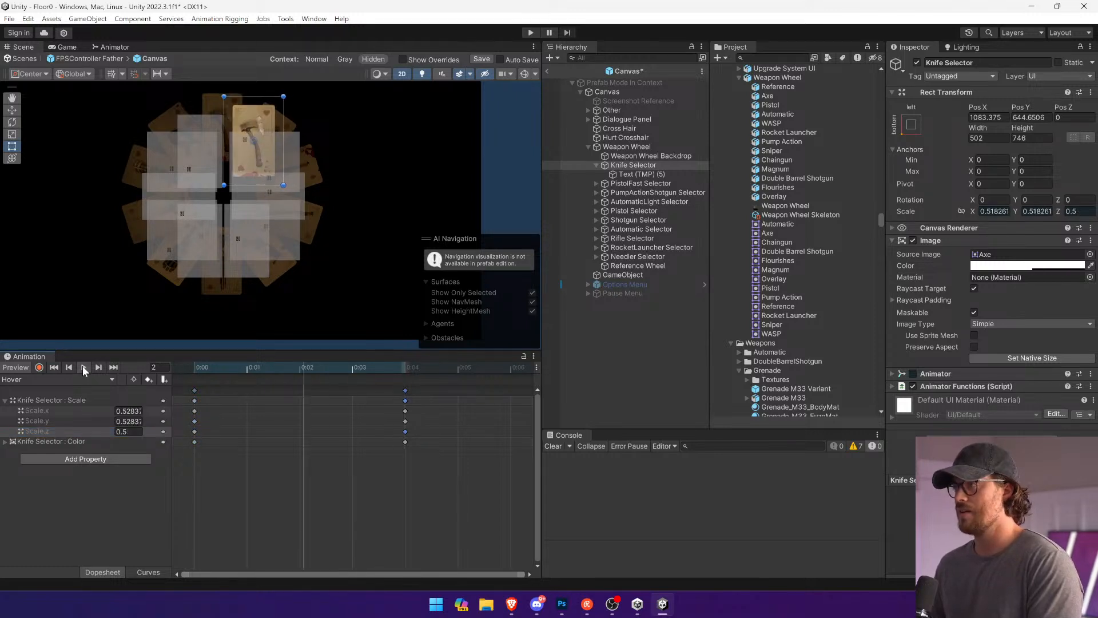
click(83, 367)
drag(302, 364, 220, 346)
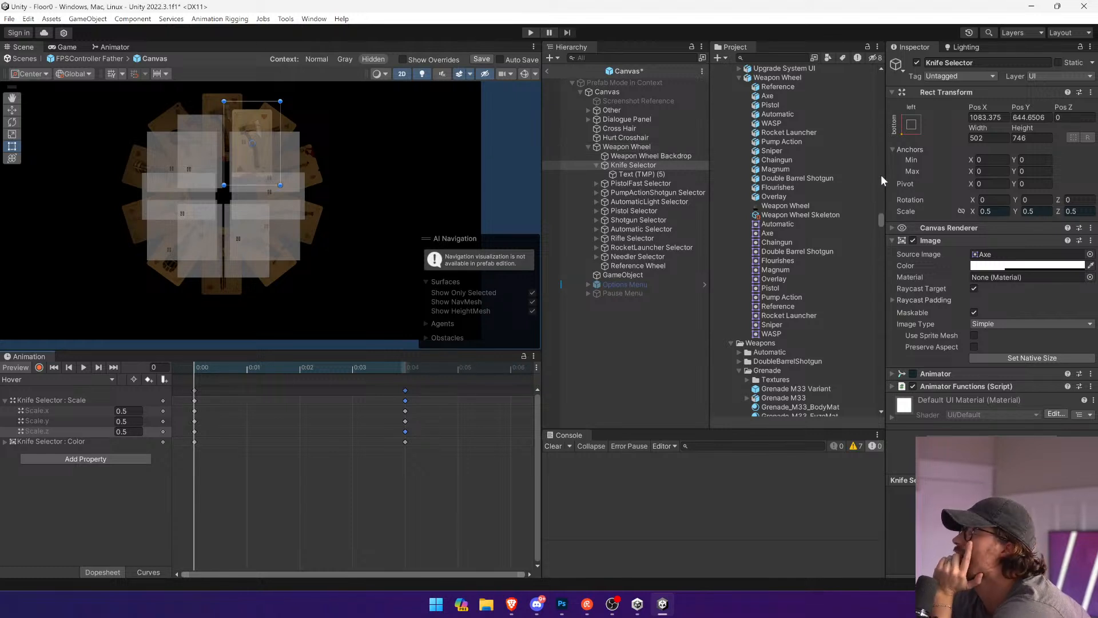
Step: Change the Knife Selector's anchors to the middle-center preset and scrub through the Hover clip
click(911, 125)
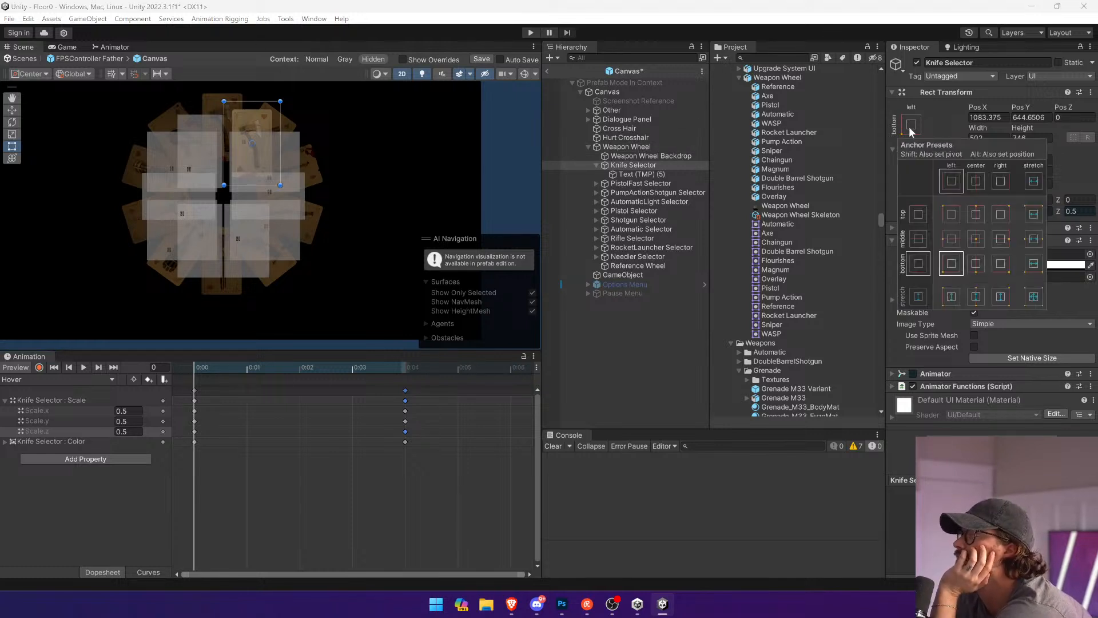
click(977, 243)
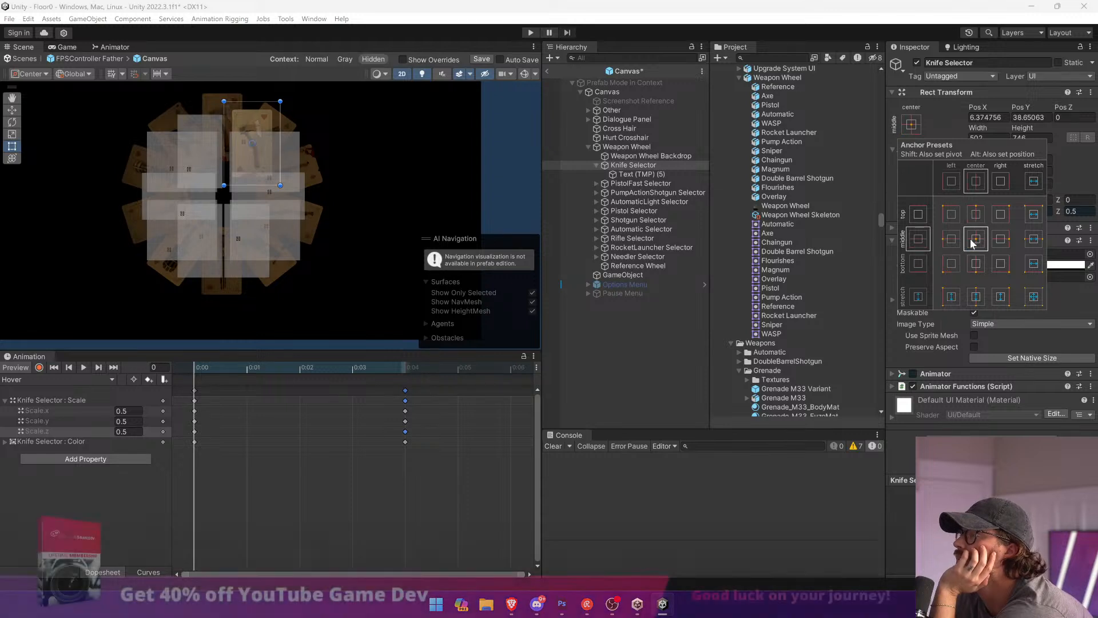
drag(217, 360, 299, 367)
drag(421, 352, 21, 340)
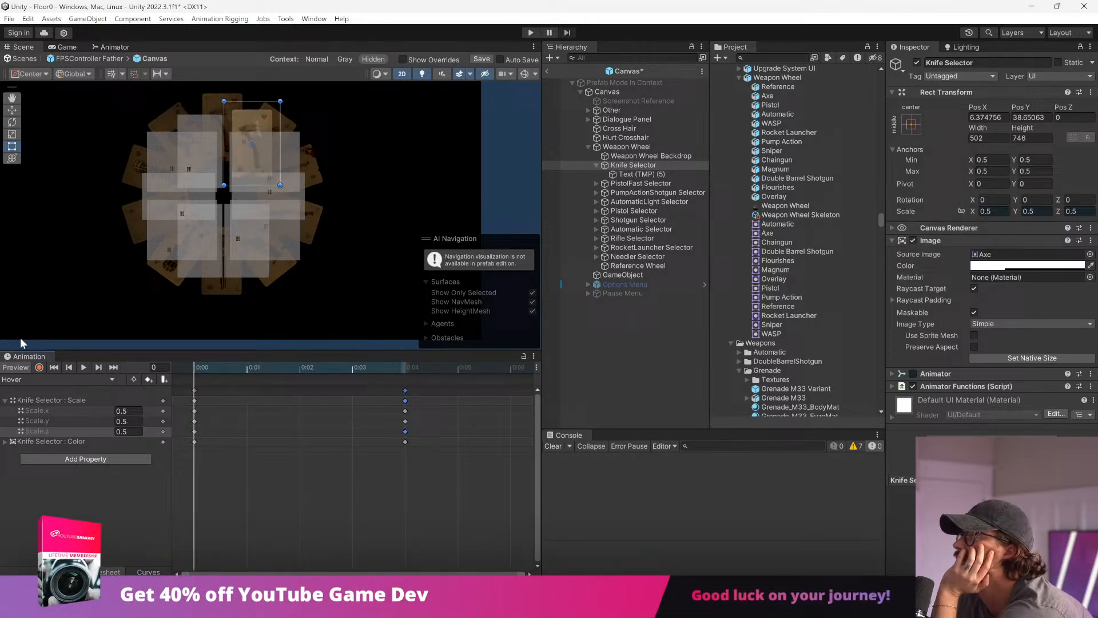
Step: Compare the neighbouring weapon selectors, reselect the Knife Selector and set its Pos X and Pos Y to 0
click(640, 185)
click(640, 193)
click(640, 202)
click(636, 165)
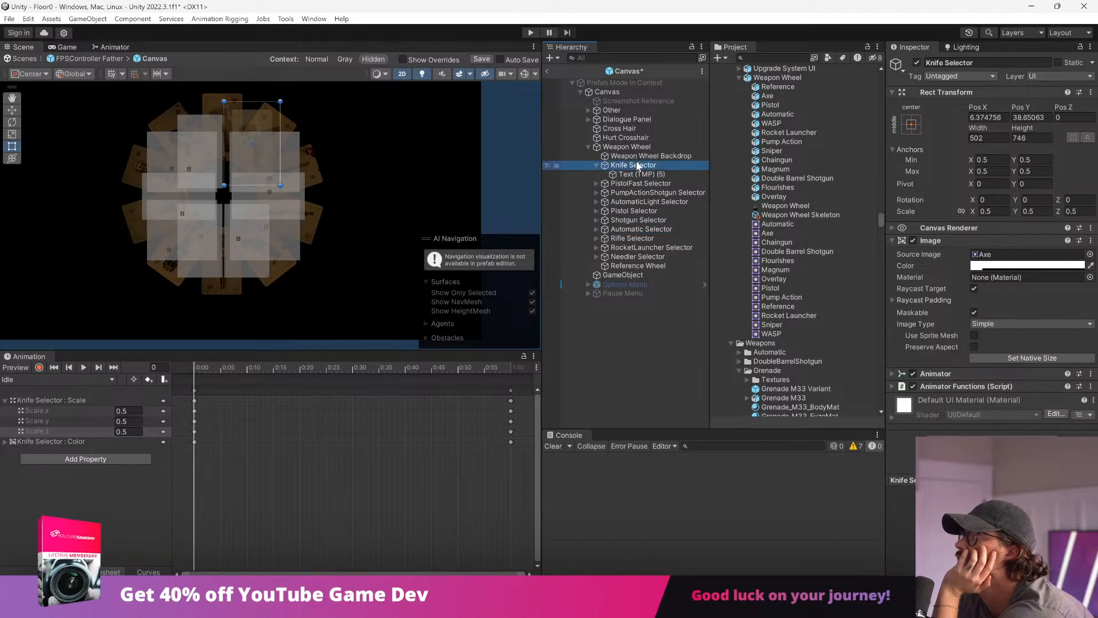
click(984, 117)
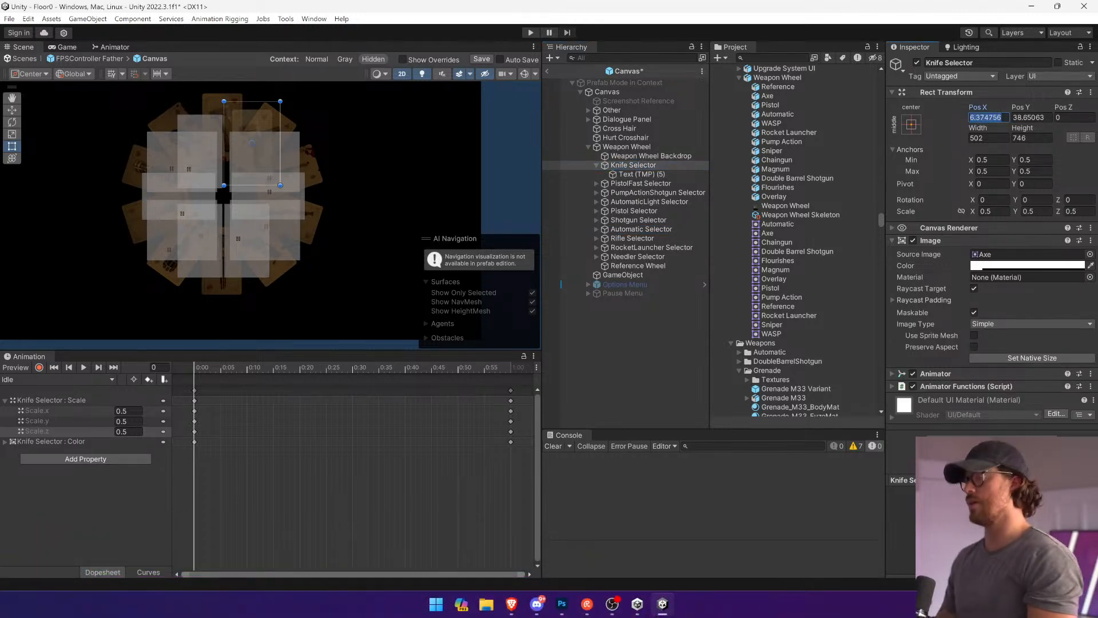
text(0)
key(Tab)
text(0)
key(Tab)
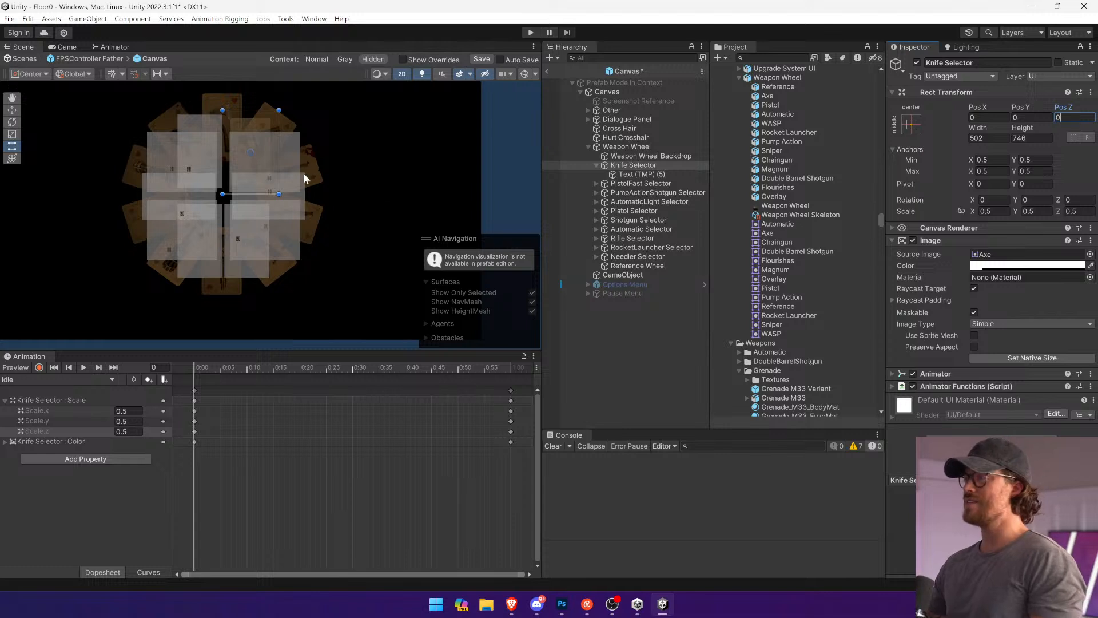
Step: Move the Knife Selector toward the wheel's uppermost card, to Pos X -134 and Pos Y 48
scroll(303, 174, down, 2)
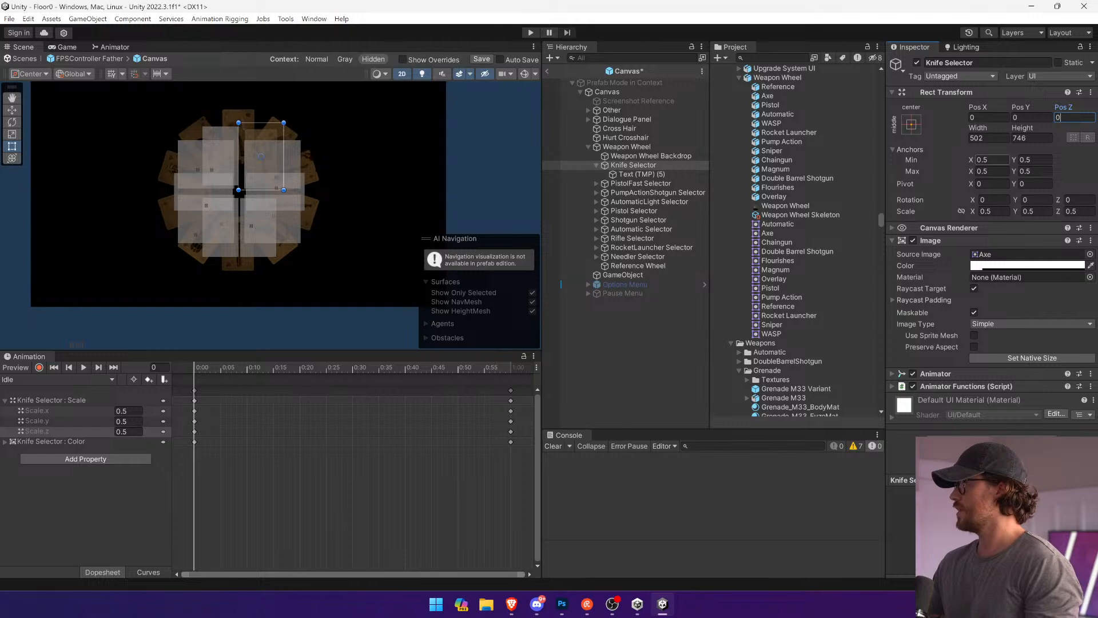
key(Tab)
key(Tab)
key(Tab)
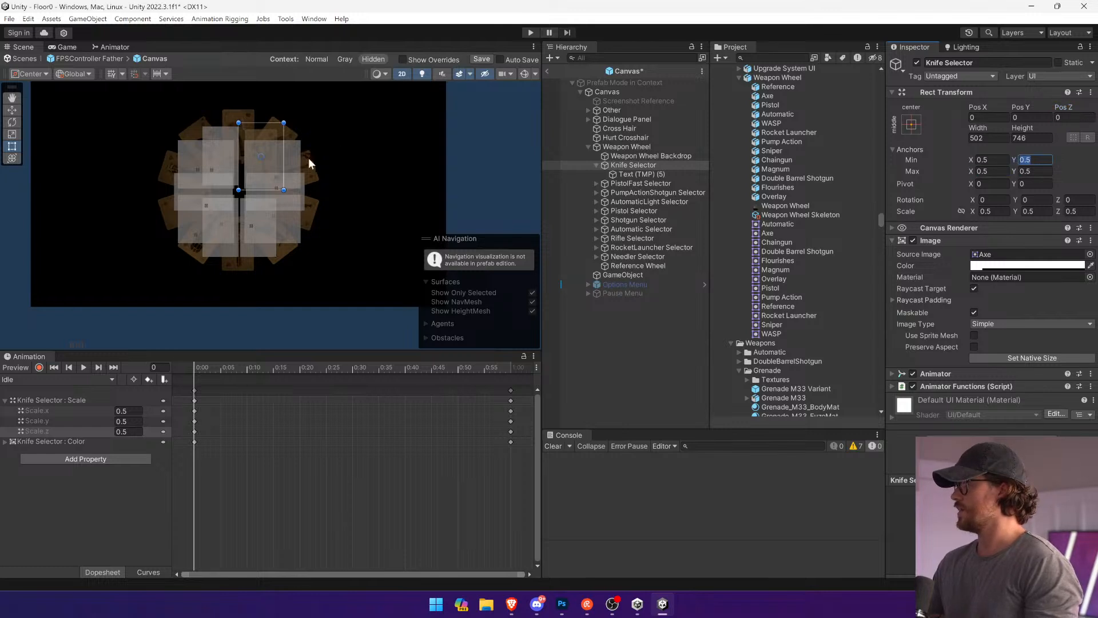
scroll(307, 158, up, 4)
drag(229, 161, 187, 147)
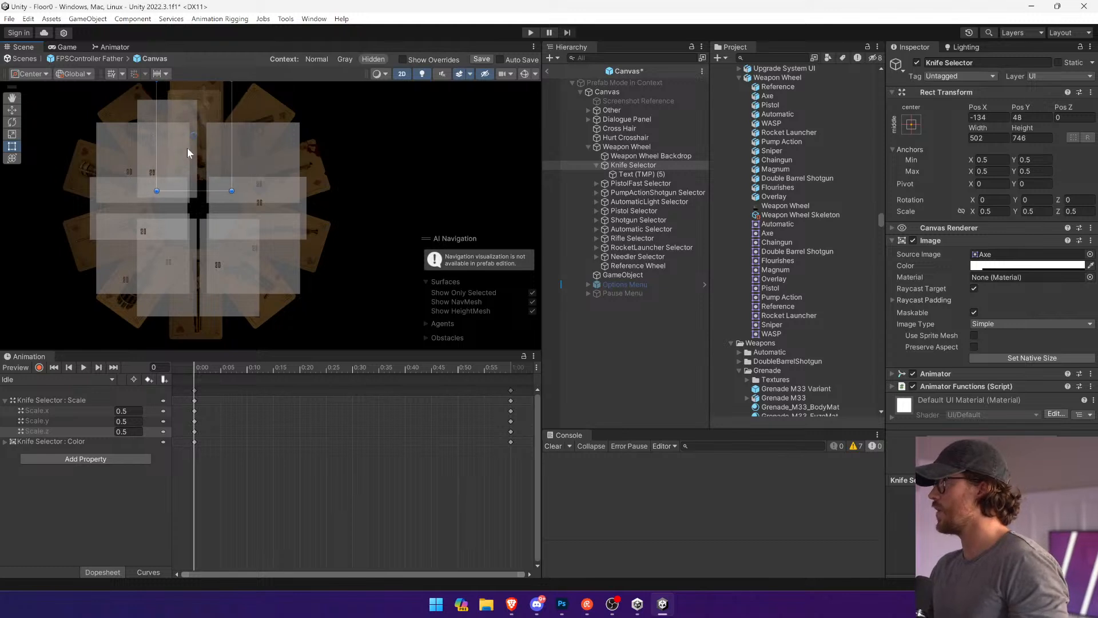
Step: Try moving the Weapon Wheel Backdrop in the scene and undo the move
click(651, 155)
key(f)
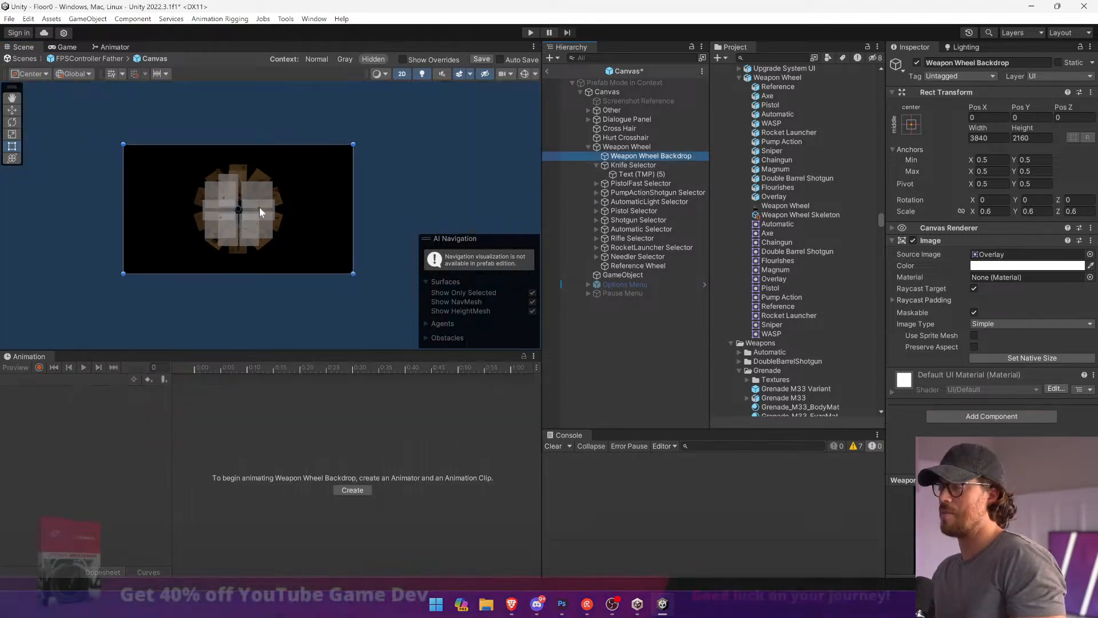
mouse_move(317, 209)
mouse_down()
mouse_move(306, 201)
mouse_move(324, 194)
mouse_up()
key(ctrl+z)
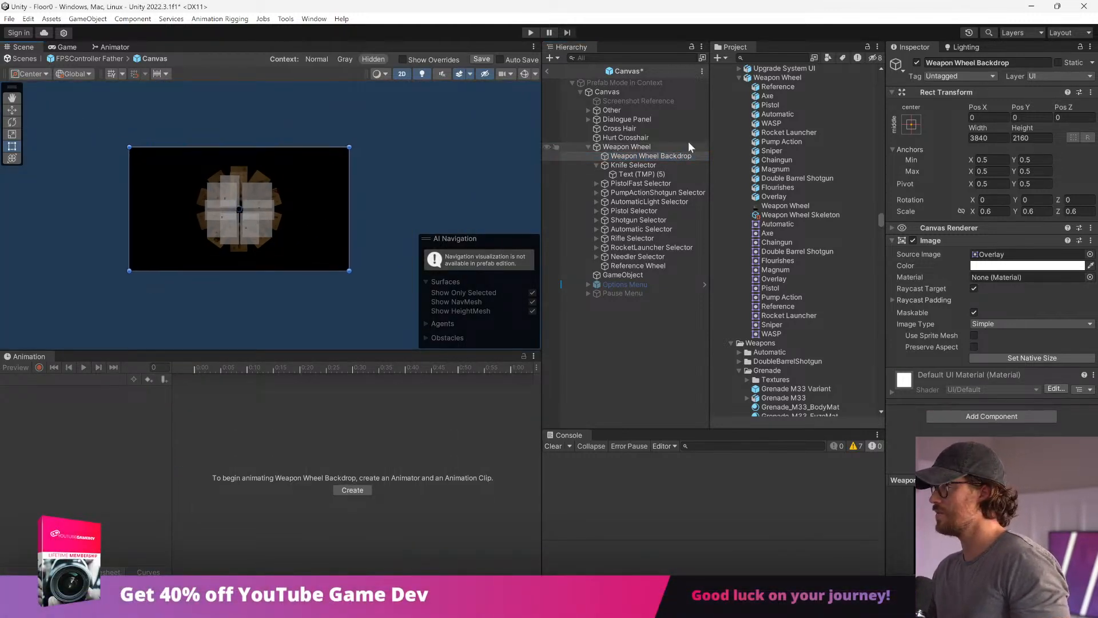
Step: Reset the Knife Selector's Pos X and Pos Y to 0 and move it onto the wheel's uppermost card, to about -125, 107
click(661, 165)
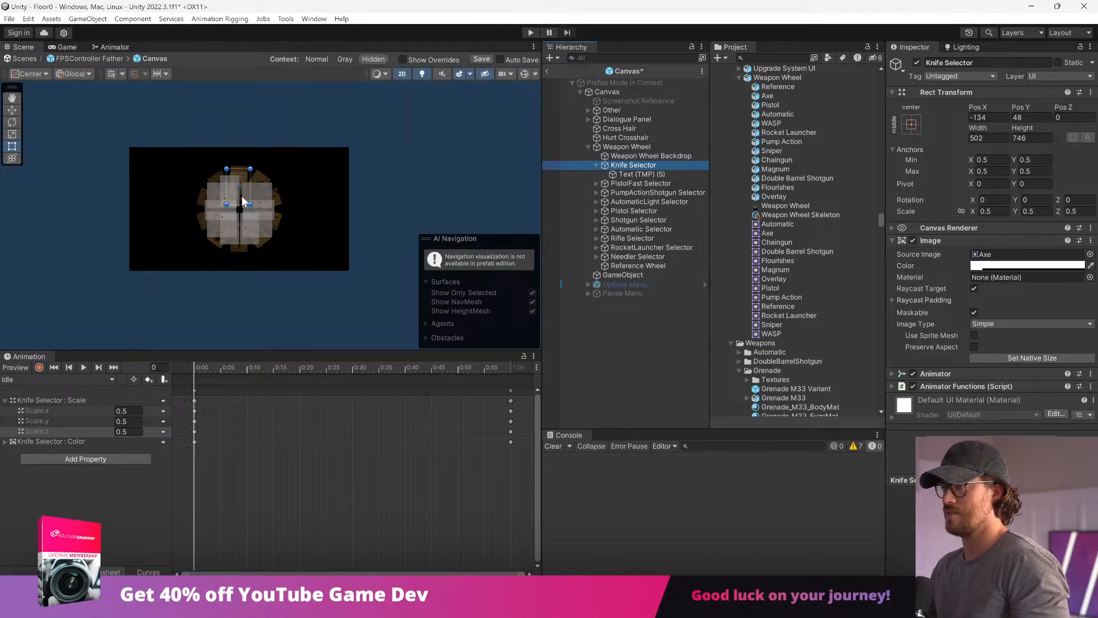
scroll(243, 200, up, 3)
click(988, 117)
text(0)
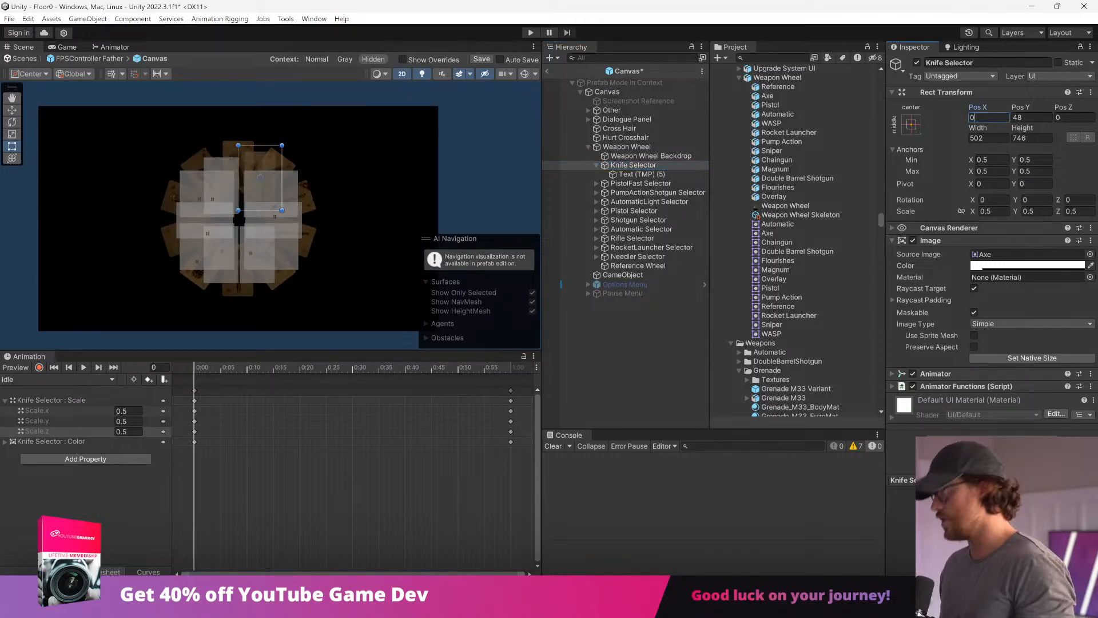
key(Tab)
text(0)
key(Return)
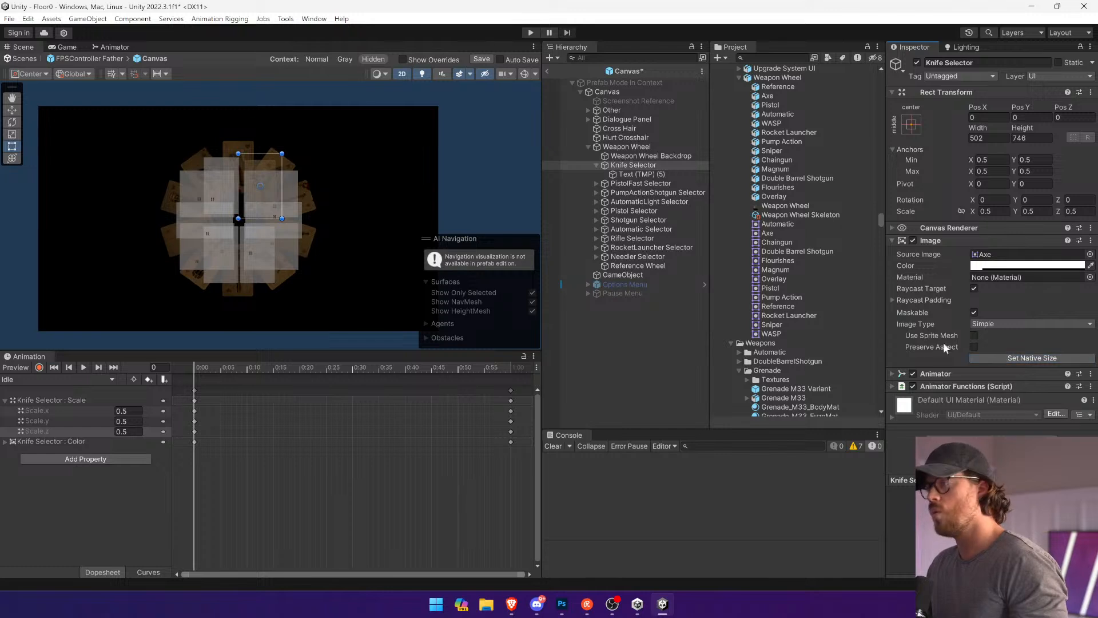
scroll(265, 181, up, 3)
drag(256, 176, 218, 141)
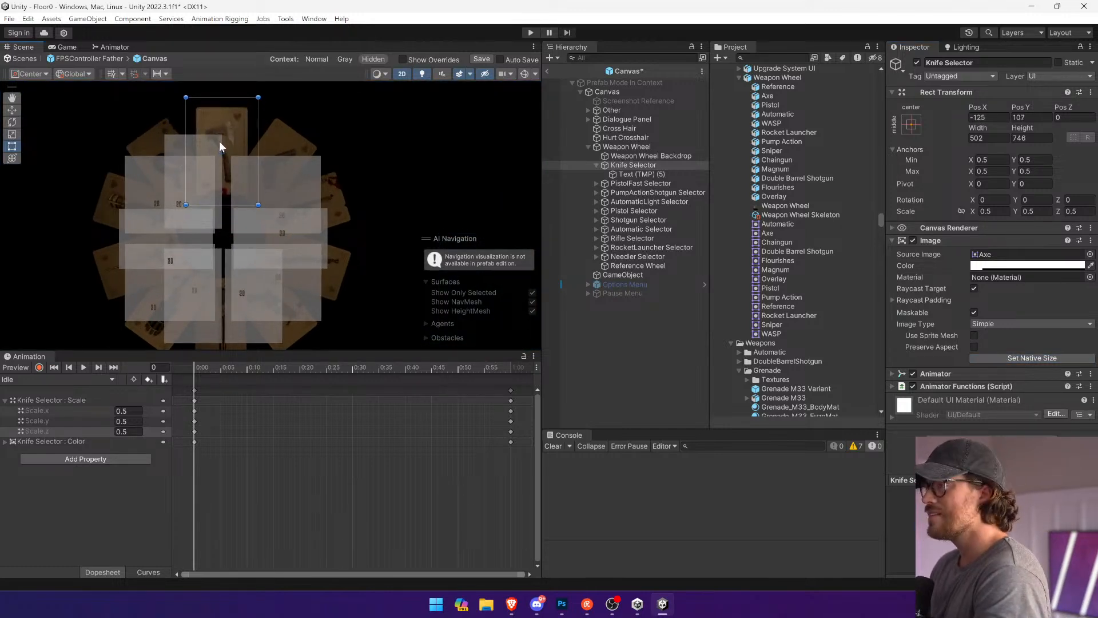
Step: Try setting the Weapon Wheel's Left, Top and Pos Z to 0, and undo the changes
click(667, 145)
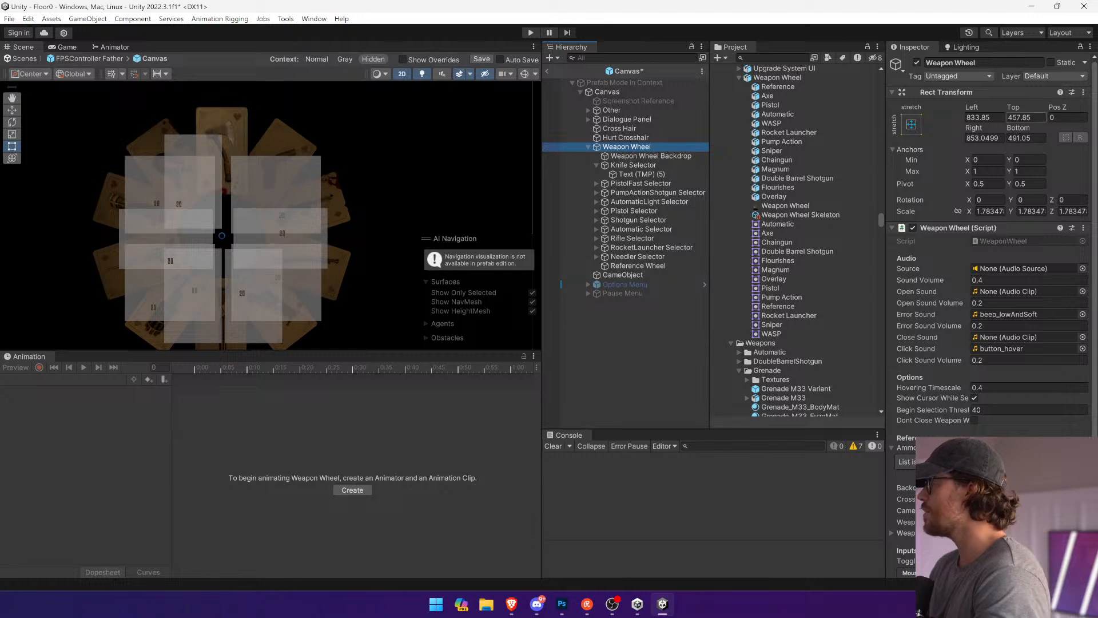
click(986, 118)
text(0)
key(Tab)
text(0)
key(Tab)
text(0)
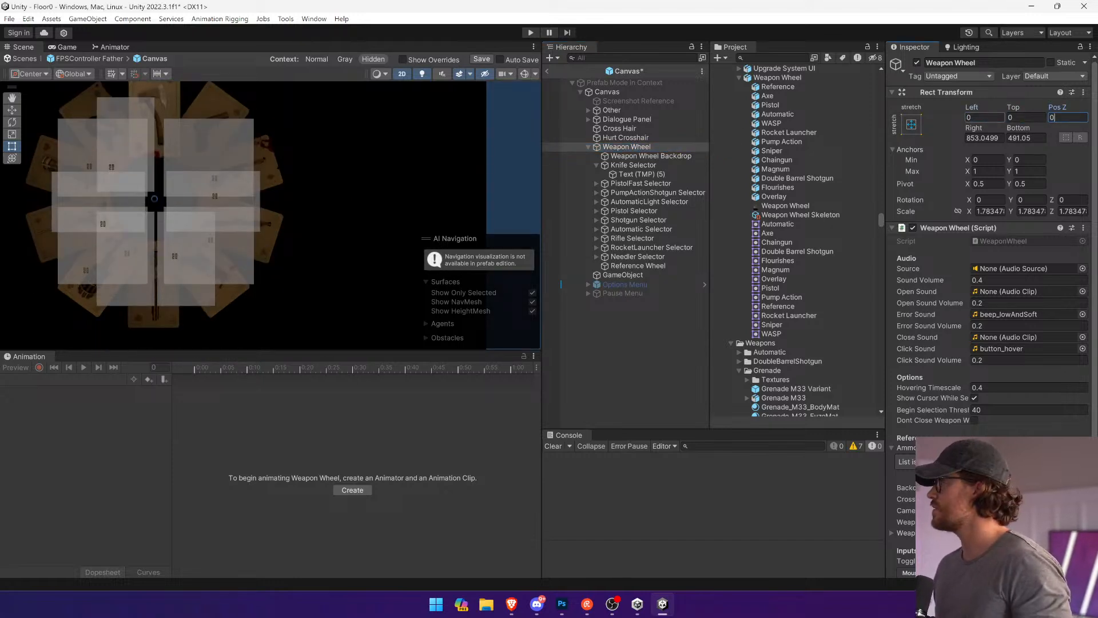
scroll(298, 187, down, 4)
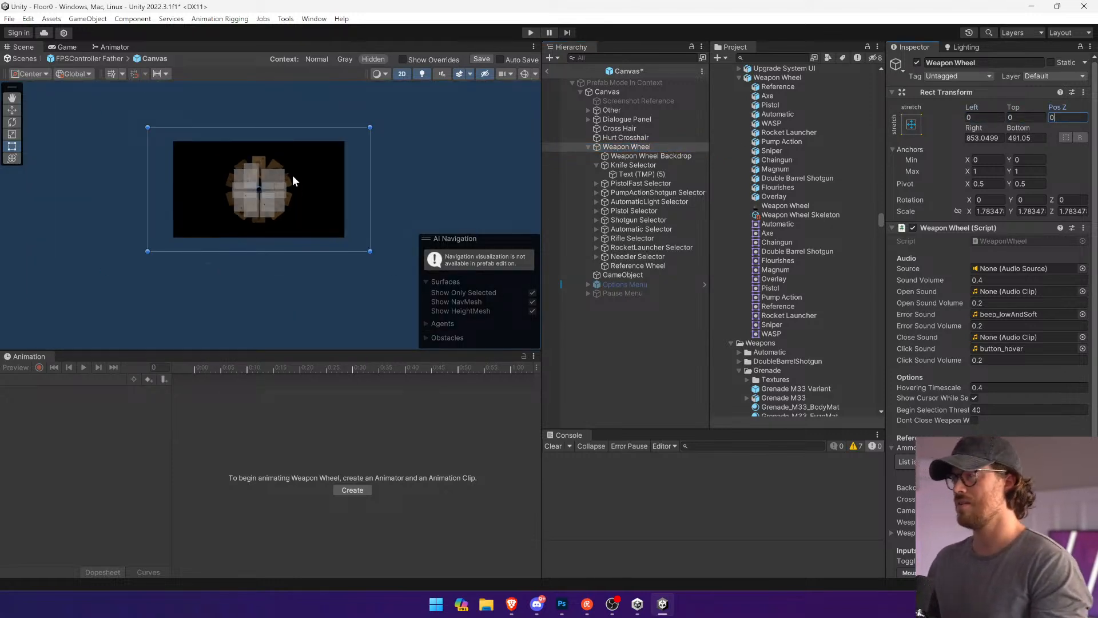
key(ctrl+z)
key(ctrl+z)
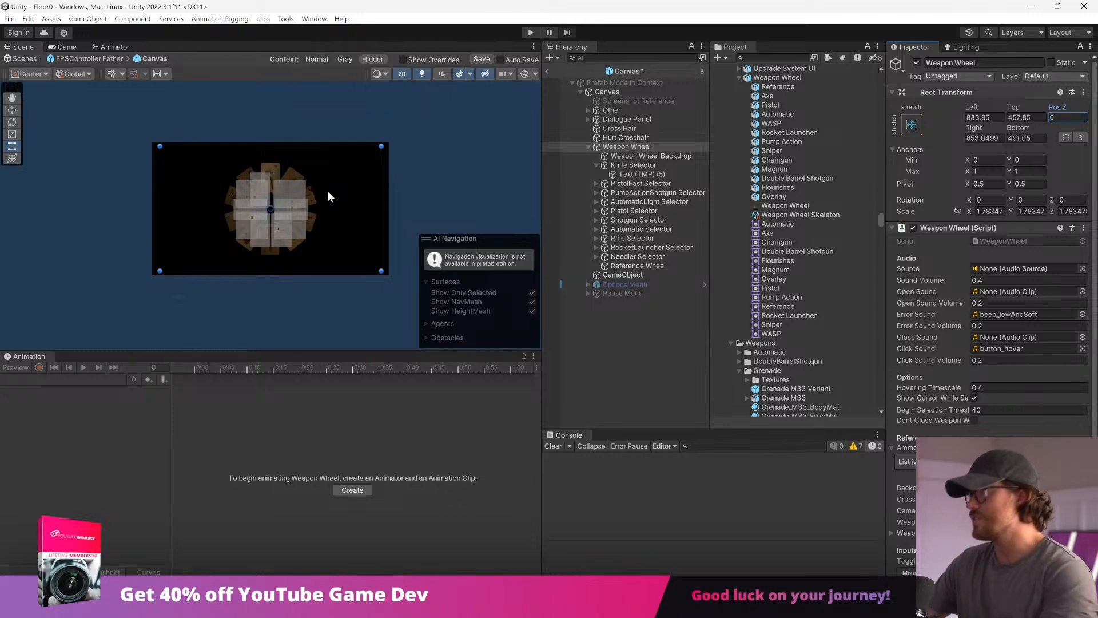
Step: Preview the Knife Selector's Idle and Disabled clips, and switch the Animation view to the Active clip
click(575, 109)
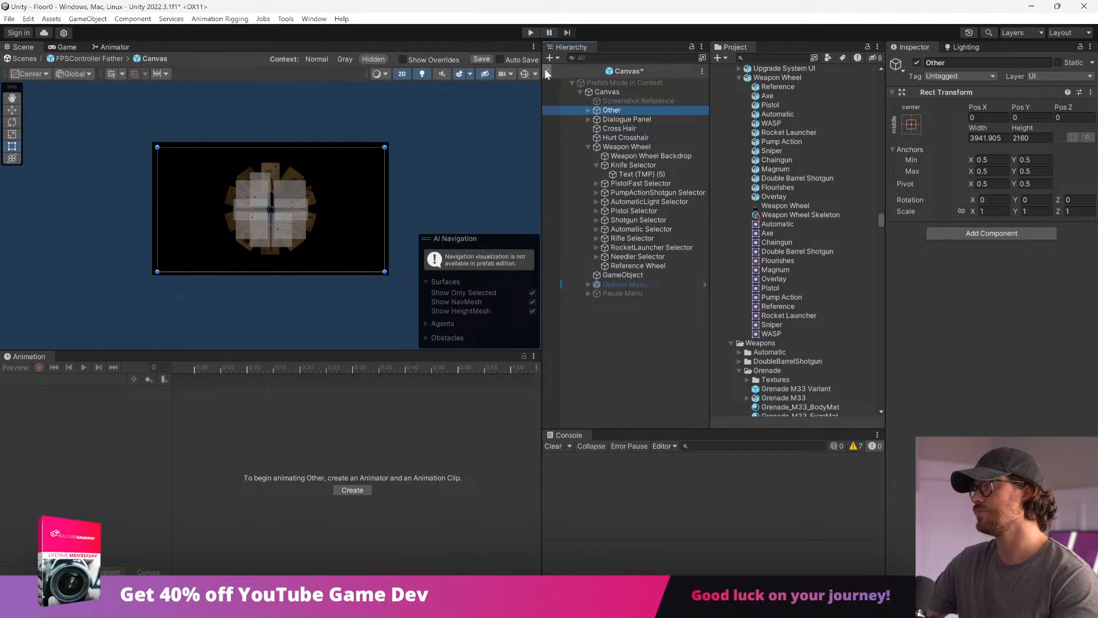
click(633, 164)
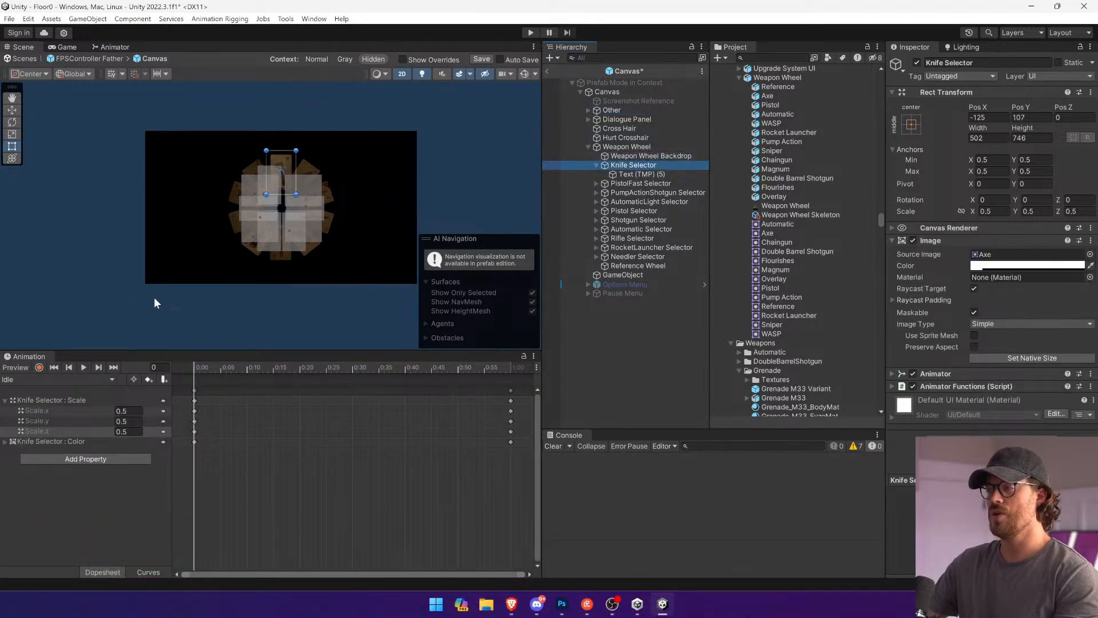
drag(308, 368, 264, 394)
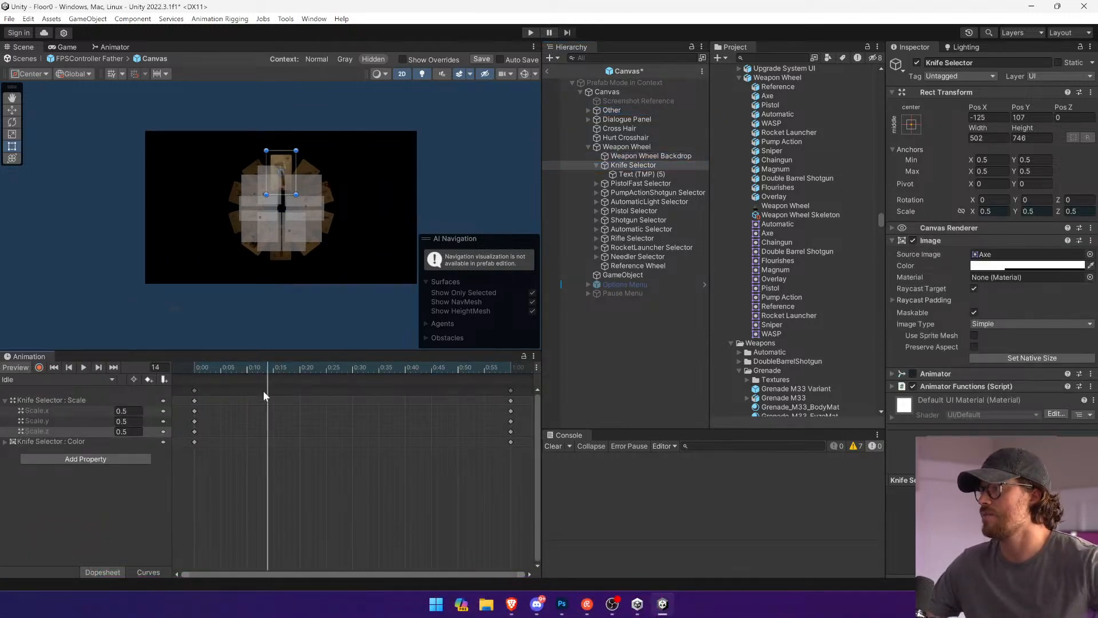
click(57, 379)
click(26, 413)
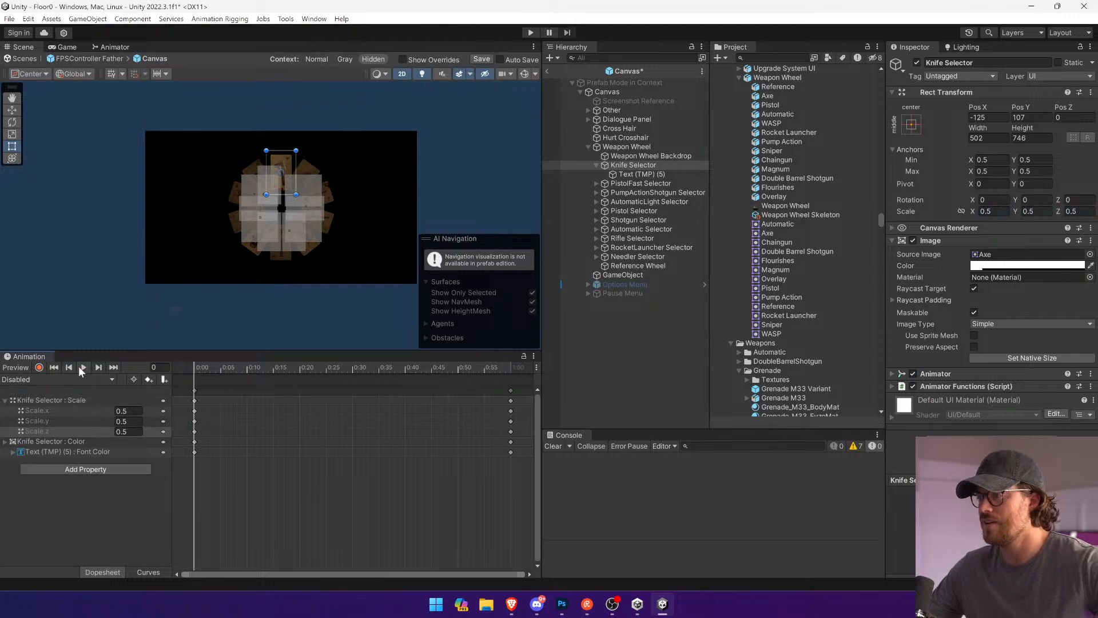
click(83, 367)
click(80, 379)
click(68, 391)
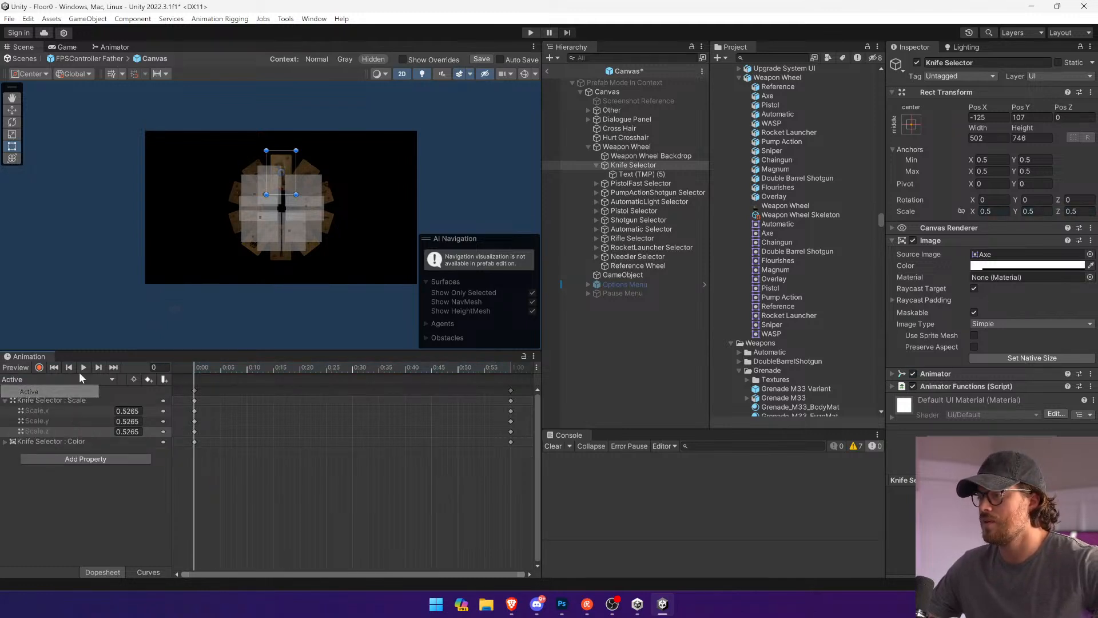
Step: Preview the Knife Selector's Active clip, and switch to its Hover clip and play it
click(83, 368)
drag(215, 369, 48, 372)
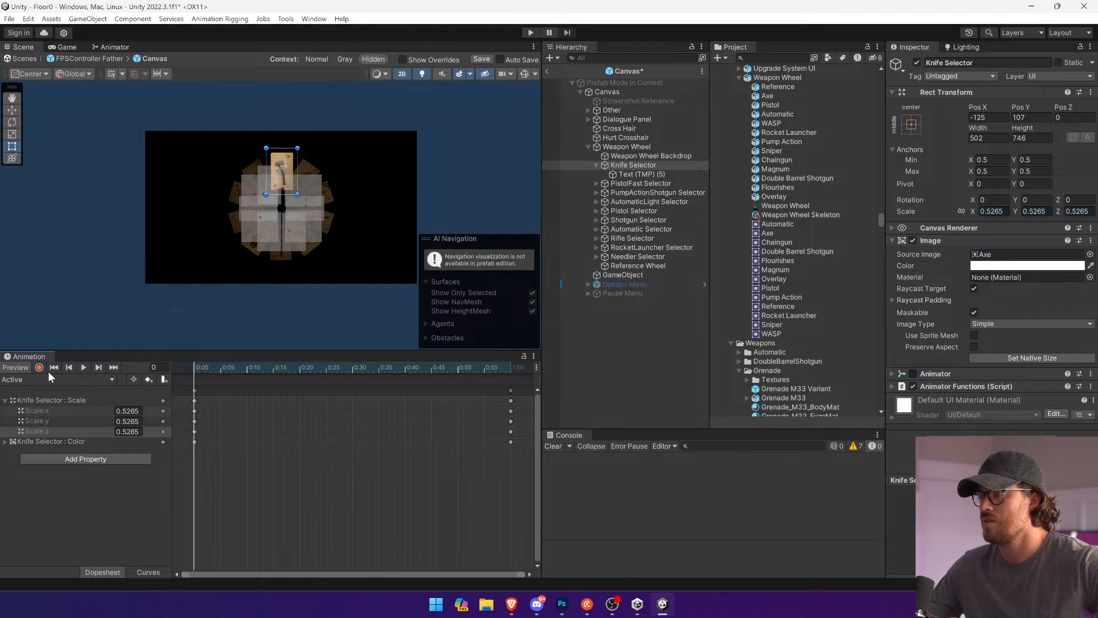
click(55, 379)
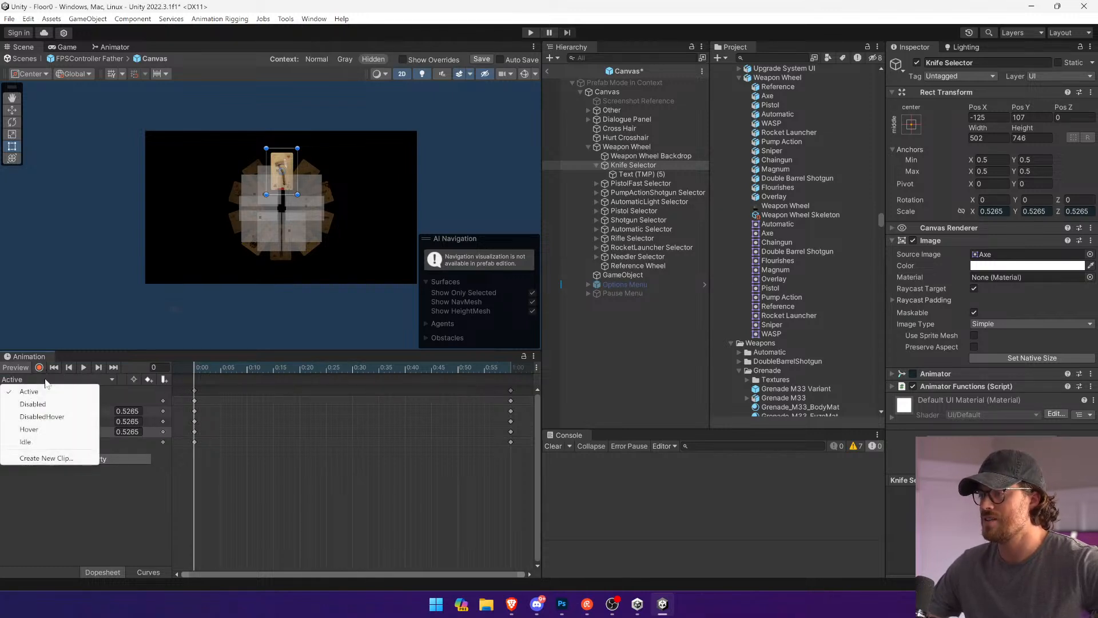
click(53, 429)
click(83, 367)
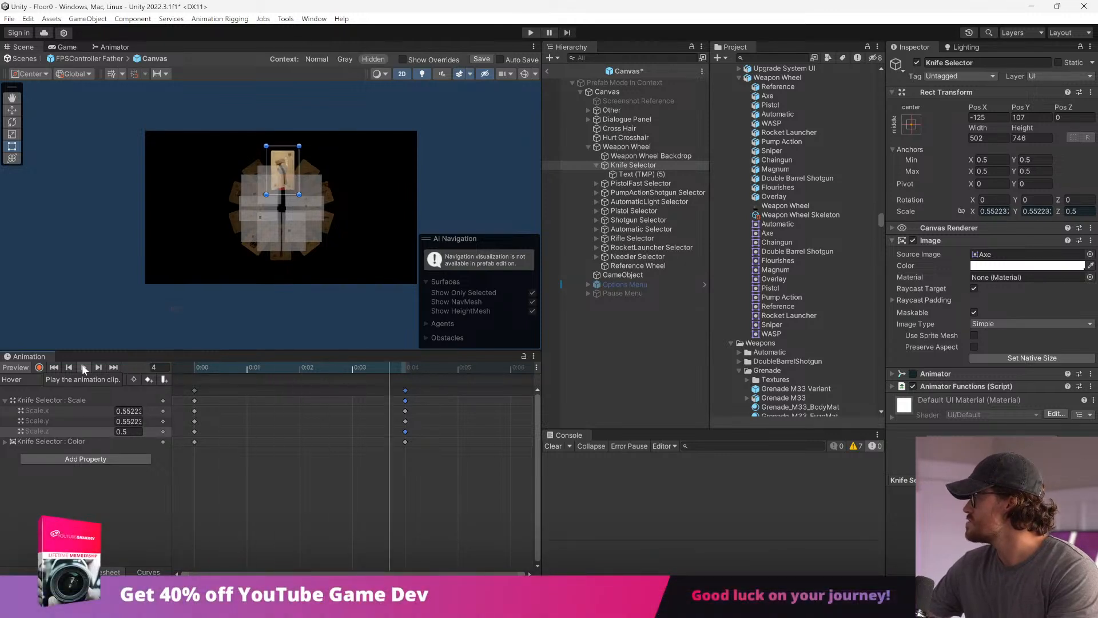
click(83, 368)
Step: Set the Knife Selector text's Pos X, Pos Y and Pos Z to 0, and scrub the Knife Selector's animation
scroll(220, 213, up, 7)
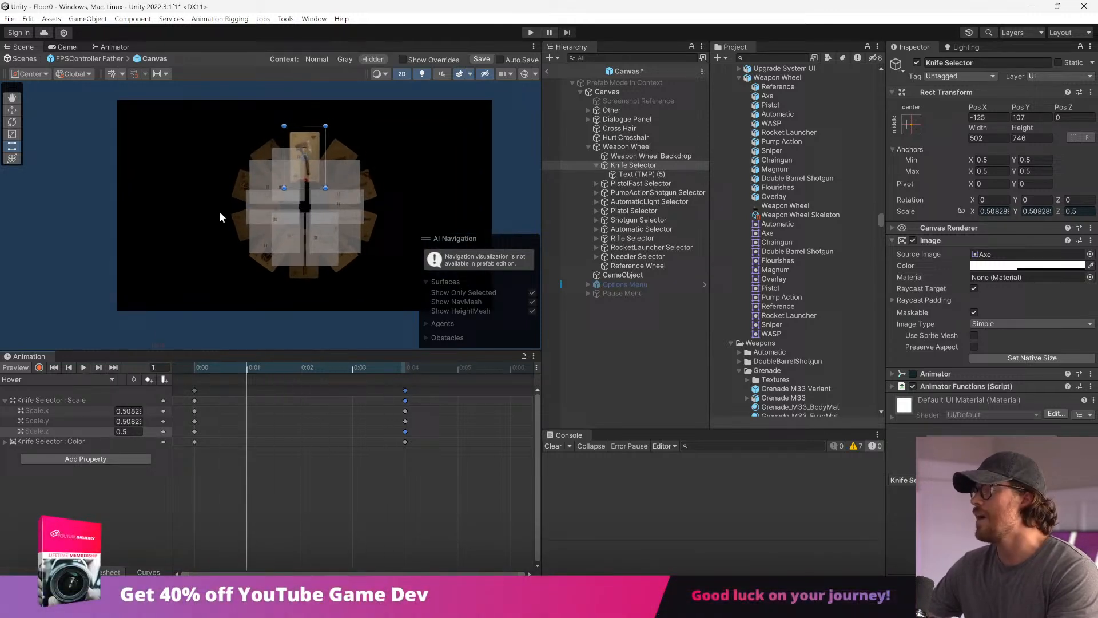
click(637, 174)
scroll(287, 153, up, 4)
click(982, 117)
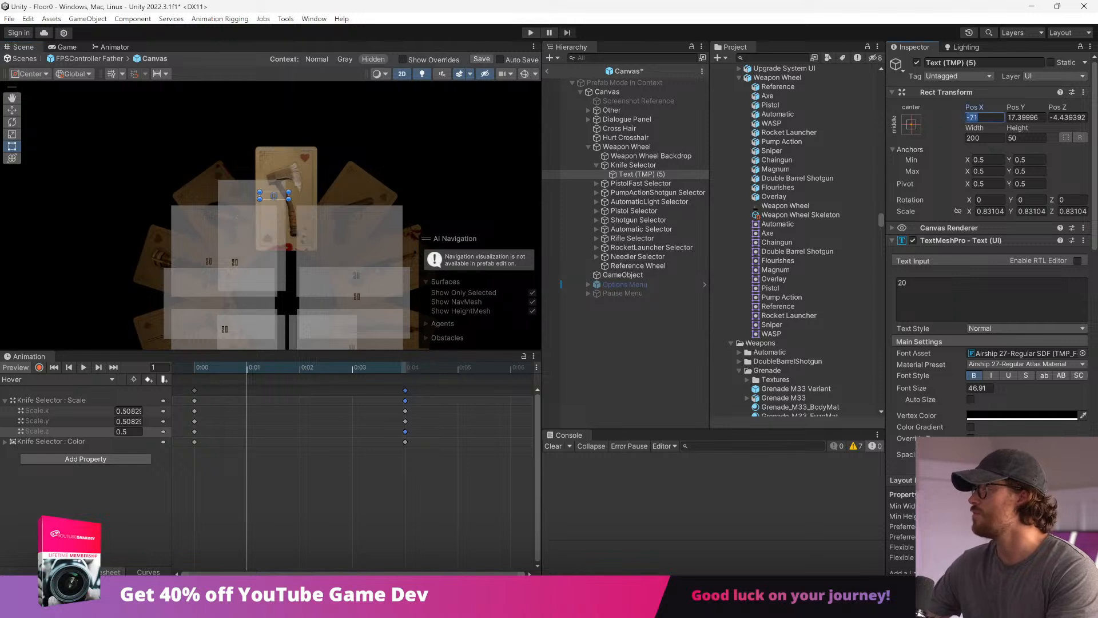
text(0)
key(Tab)
text(0)
key(Tab)
text(0)
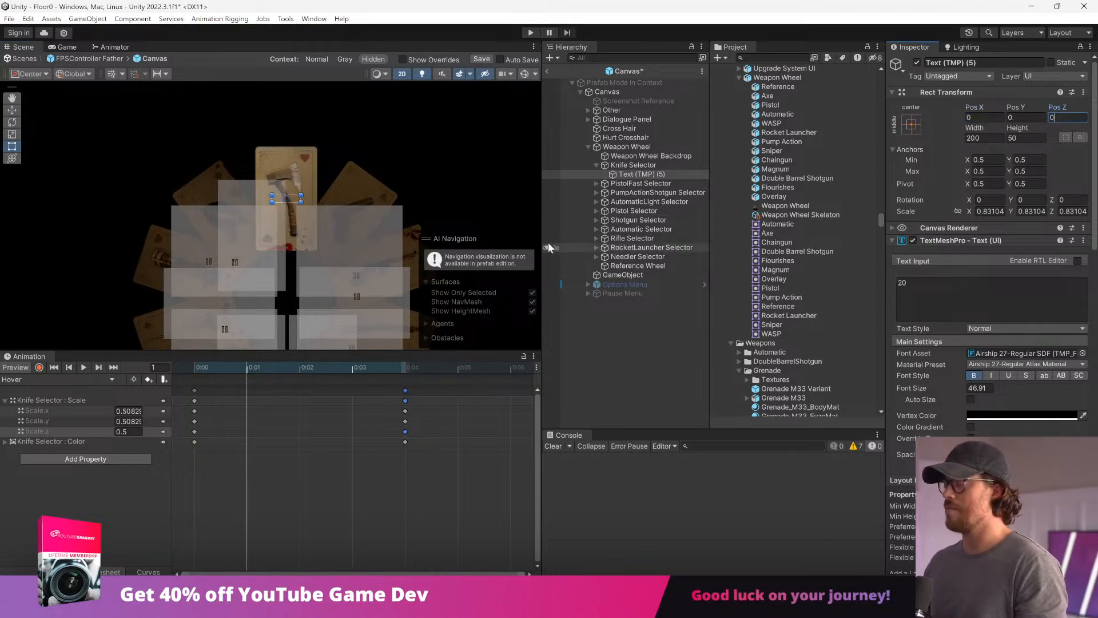
click(617, 167)
drag(214, 366, 252, 332)
Step: Set Pos X, Pos Y and Pos Z to 0 for the text inside the PistolFast Selector
click(634, 184)
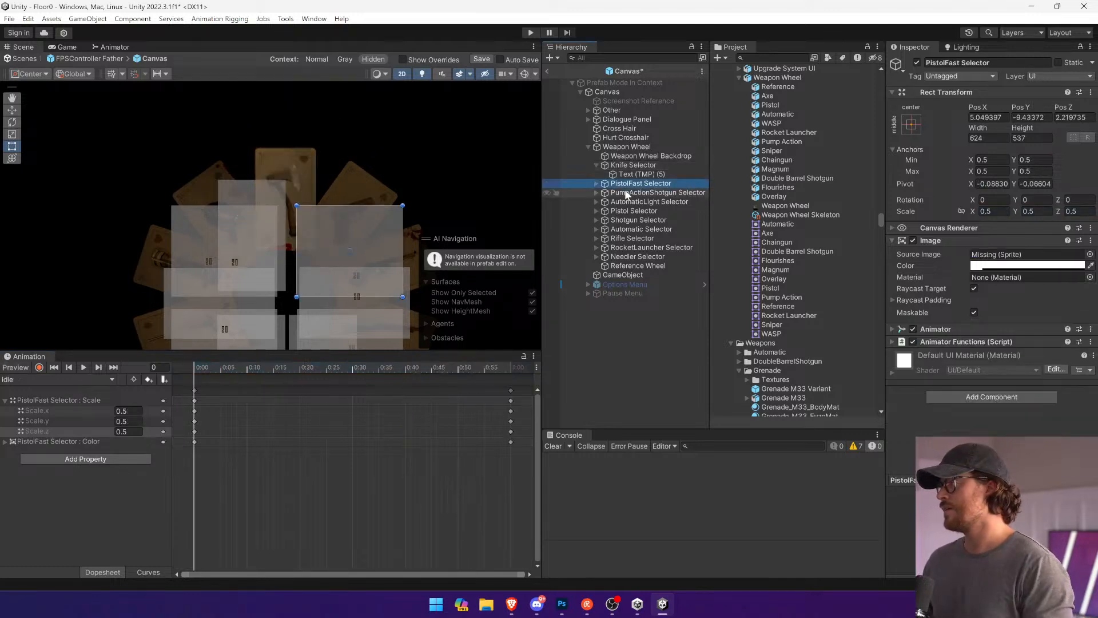
click(596, 184)
click(641, 193)
click(983, 117)
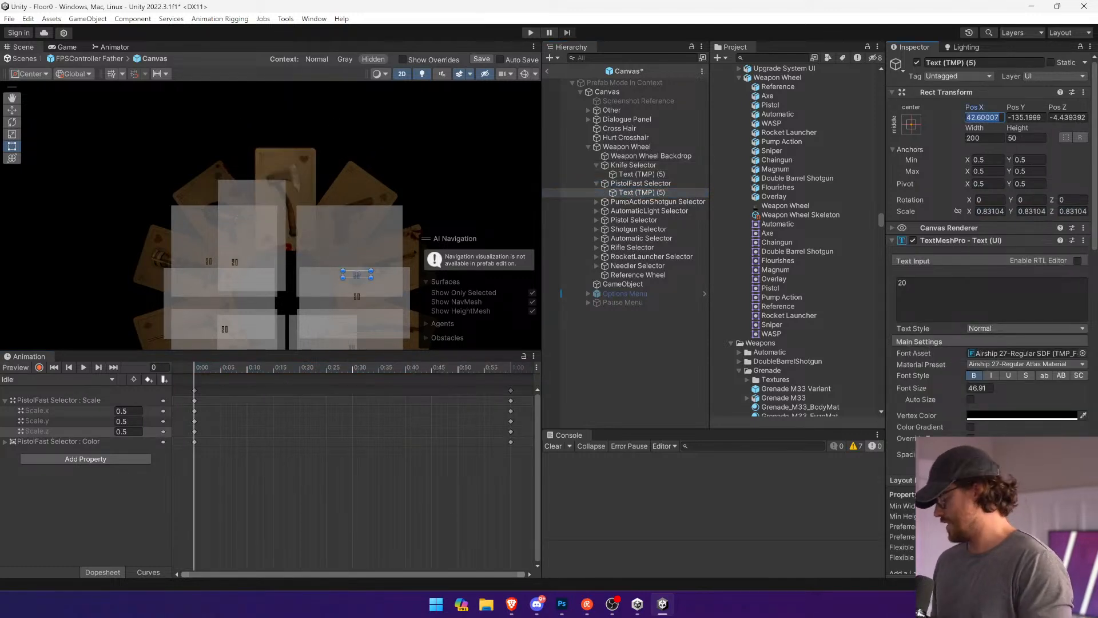
text(0)
key(Tab)
text(0)
key(Tab)
text(0)
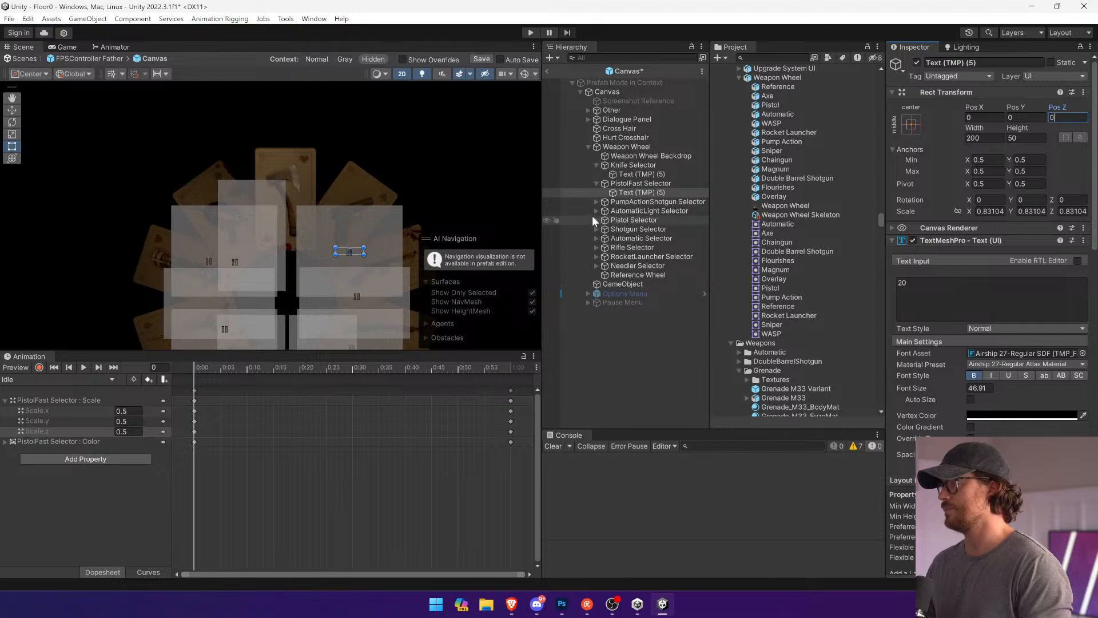
Step: Assign the Pistol sprite to the PistolFast Selector at native size and move it onto the pistol card, to about -52, 6
click(658, 184)
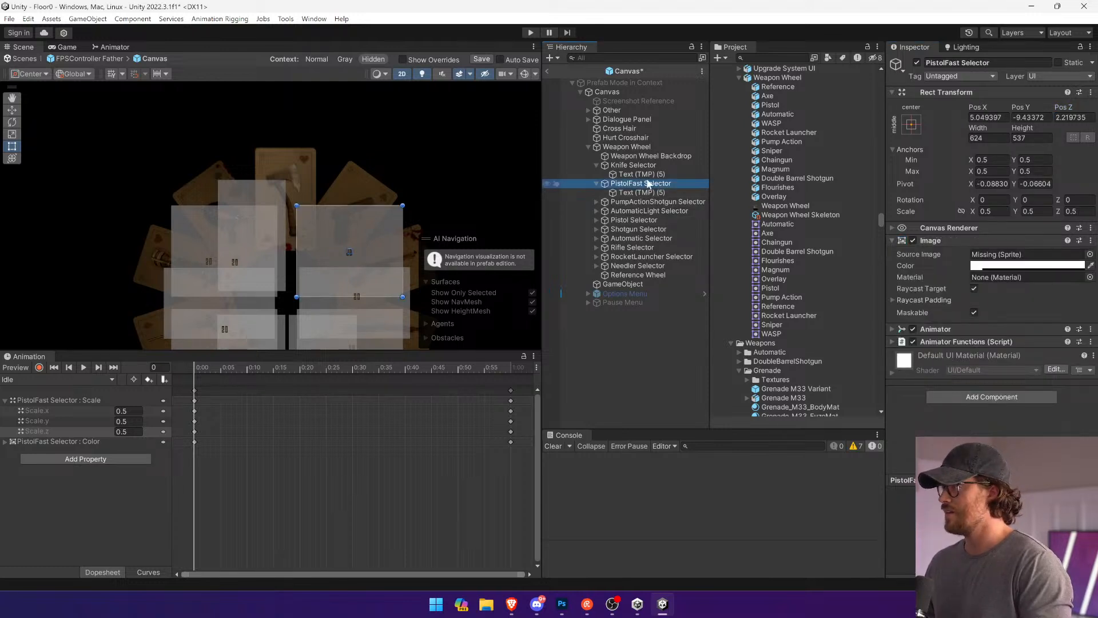
drag(334, 255, 349, 223)
key(ctrl+z)
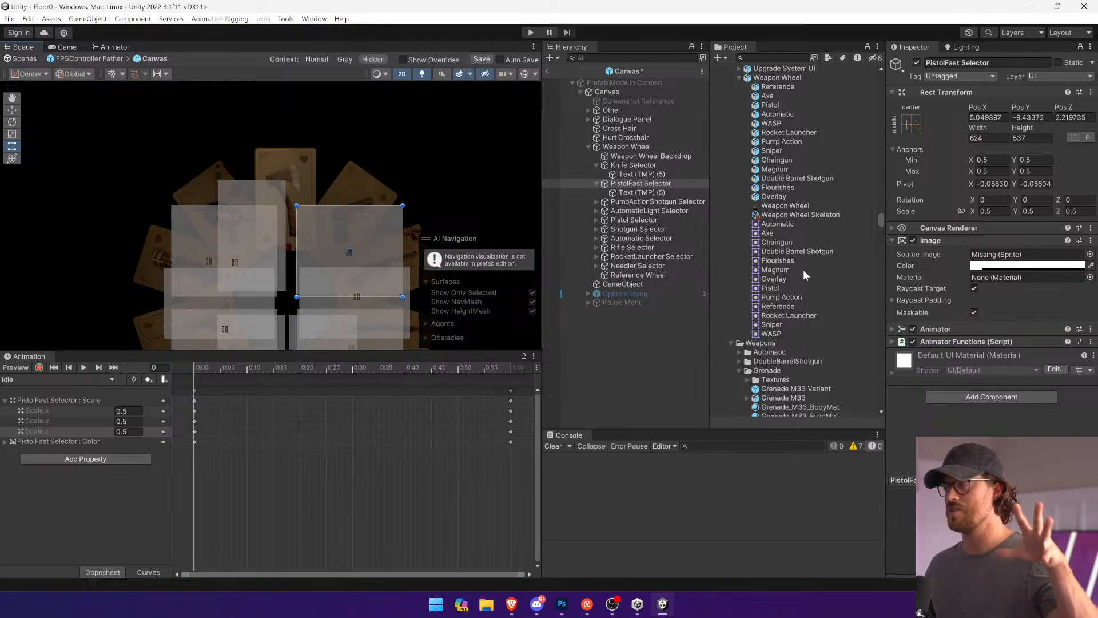
drag(768, 288, 1026, 254)
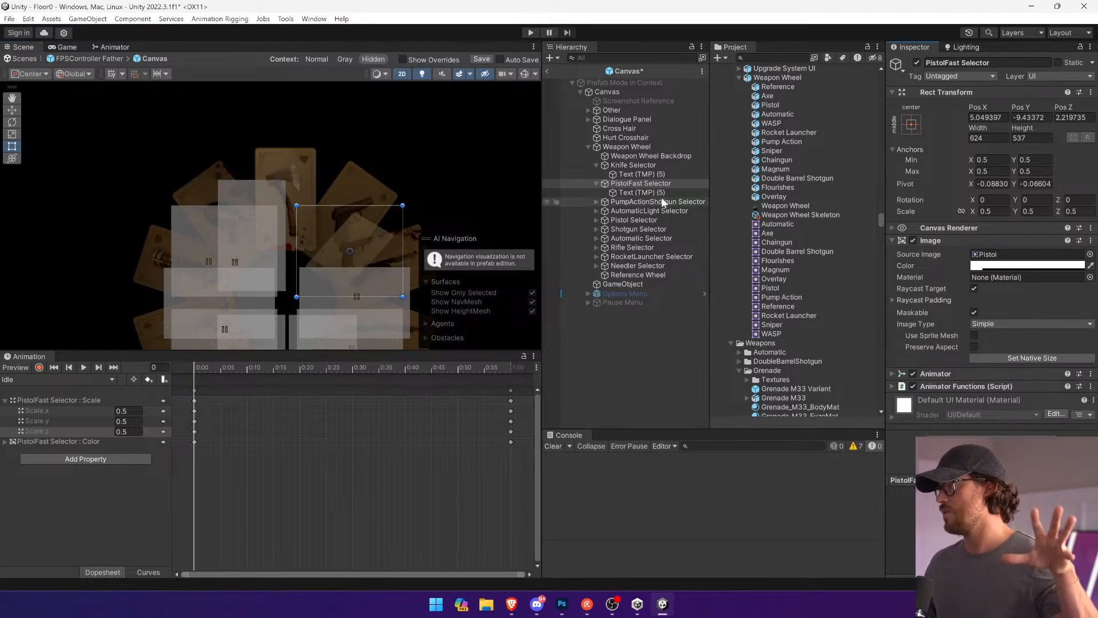
click(1025, 357)
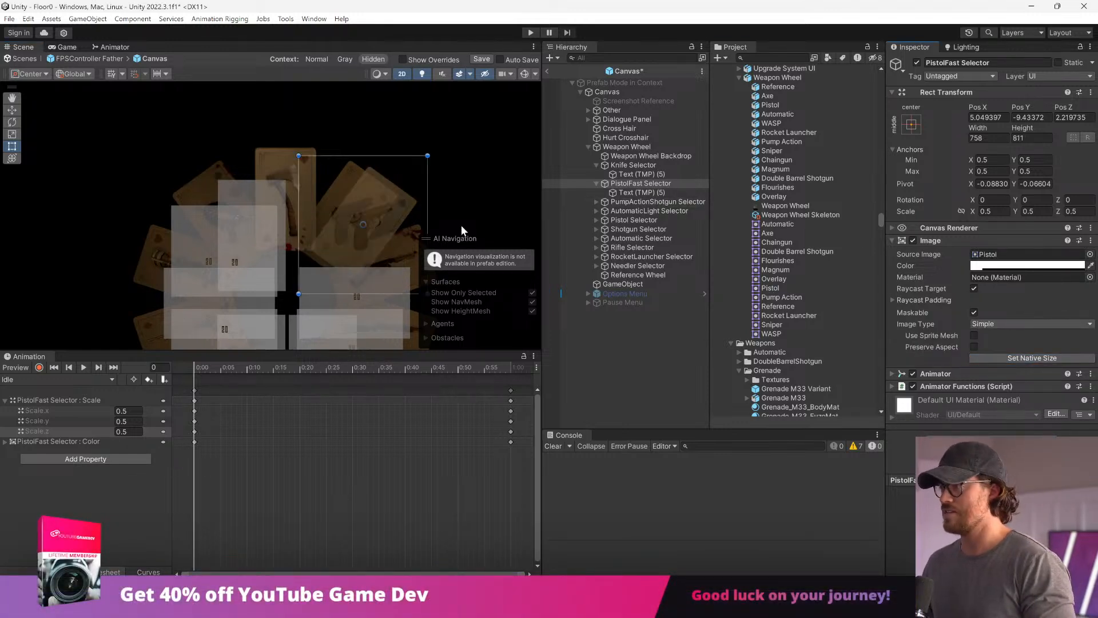
drag(409, 220, 390, 214)
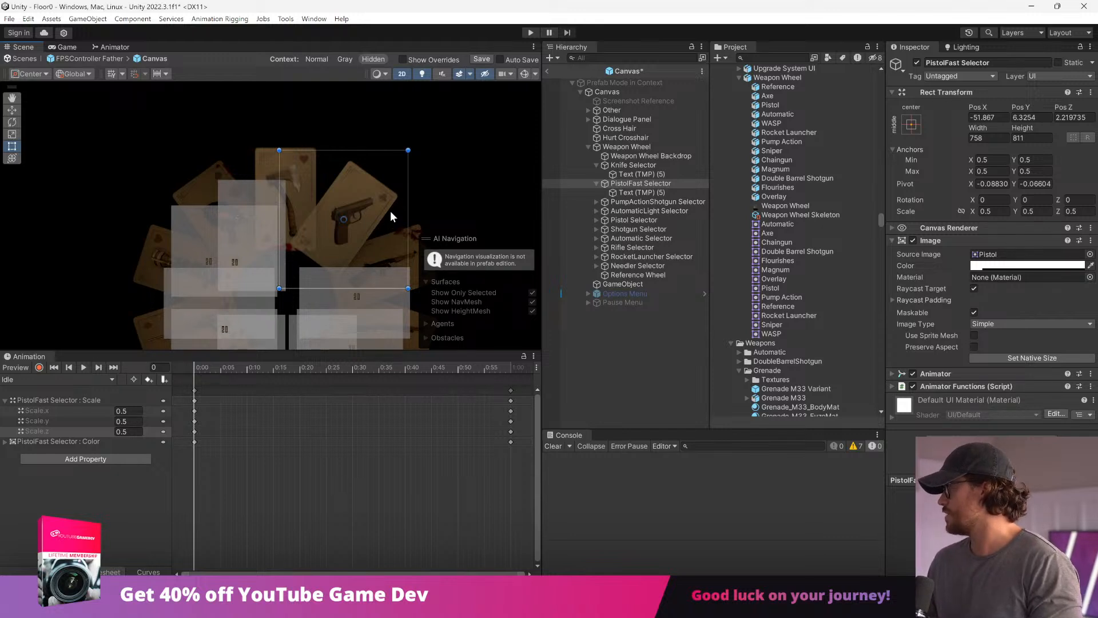
Step: Set the Knife Selector's pivot to X 0.5 and Y 0.5
click(675, 166)
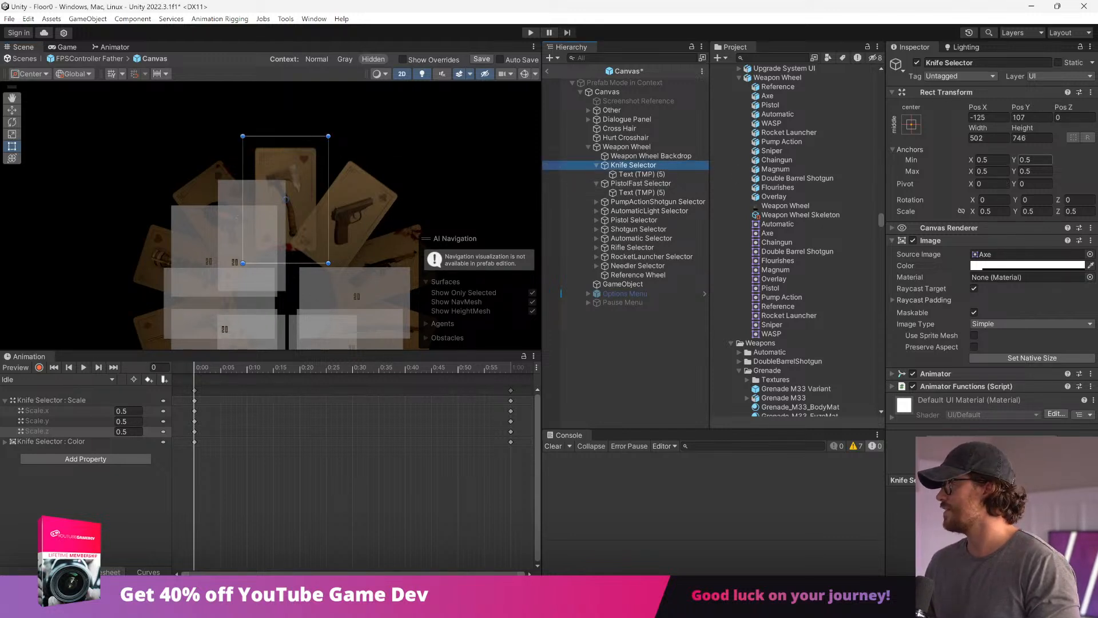
click(992, 184)
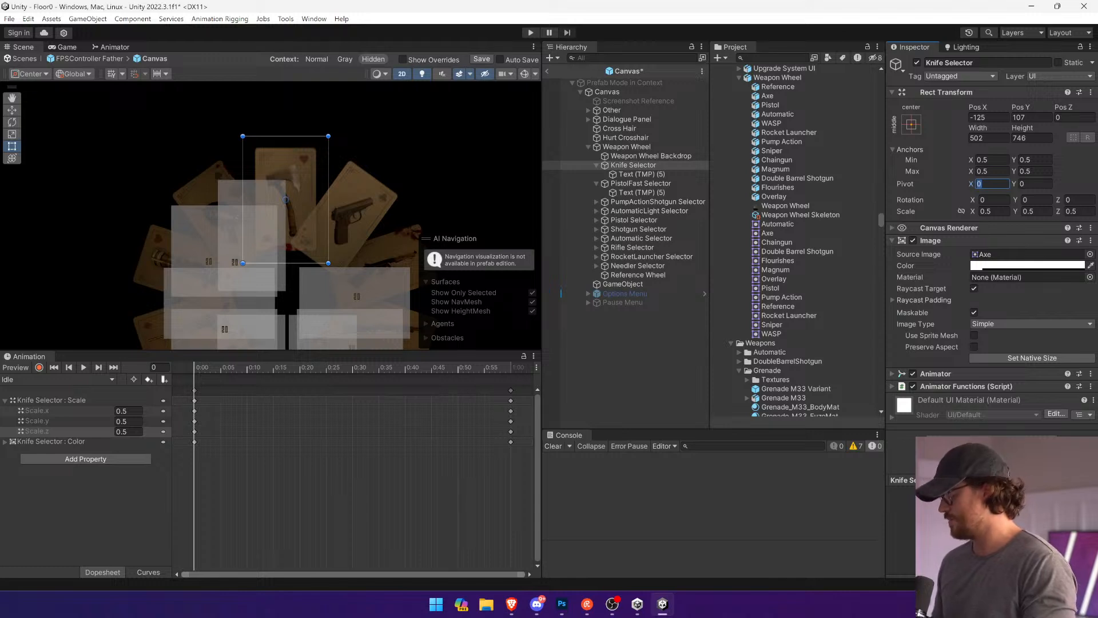
text(0.5)
key(Tab)
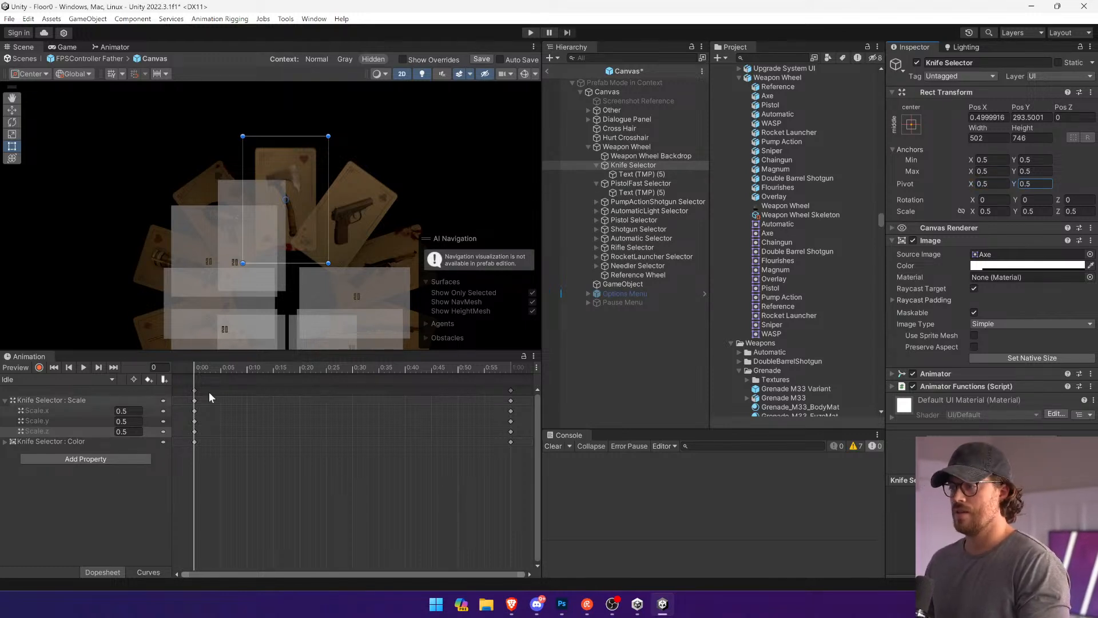
Step: Preview the Knife Selector's Idle, Active and Hover clips with its centred pivot
drag(221, 367, 394, 369)
click(68, 380)
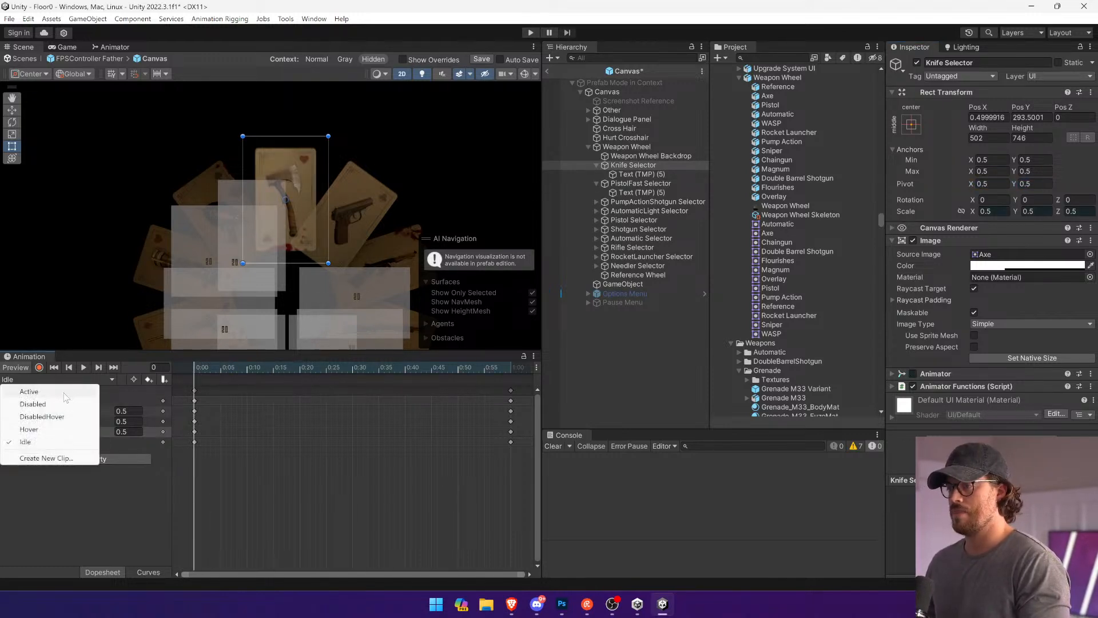
click(54, 403)
click(69, 379)
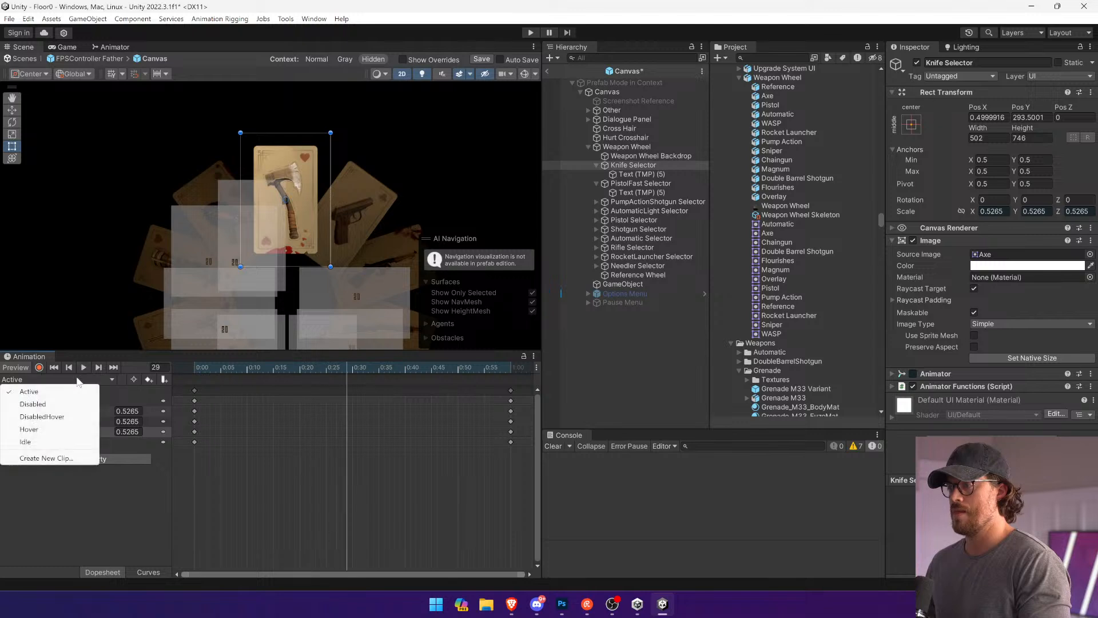
click(58, 430)
click(83, 366)
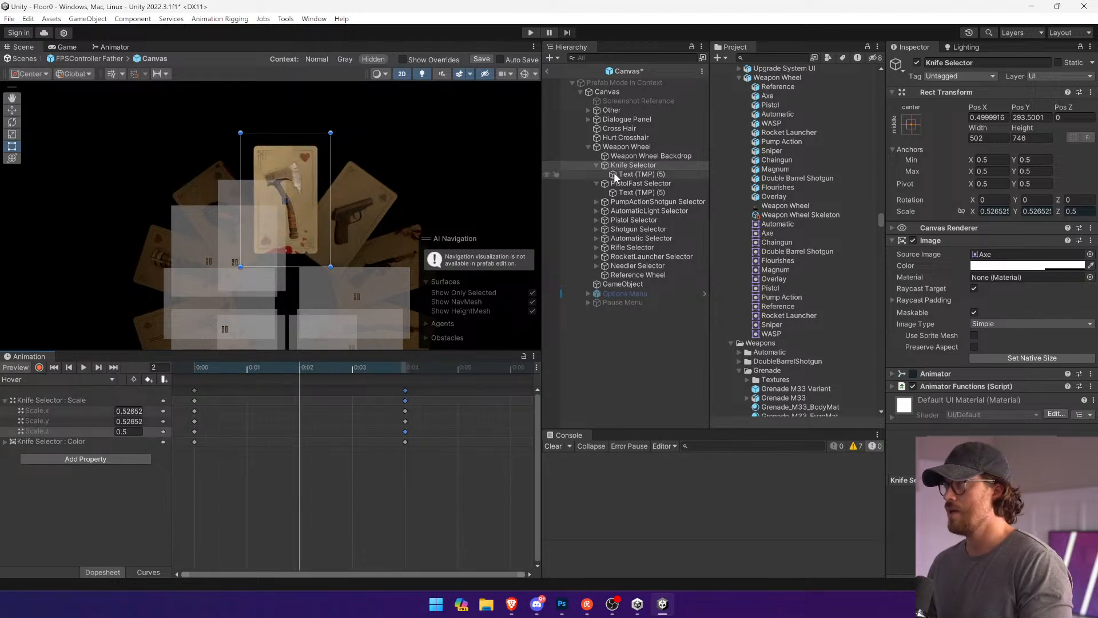
Step: Set the pivot to X 0.5 and Y 0.5 for all weapon selectors from PistolFast through Needler at once
click(640, 183)
ctrl+click(657, 202)
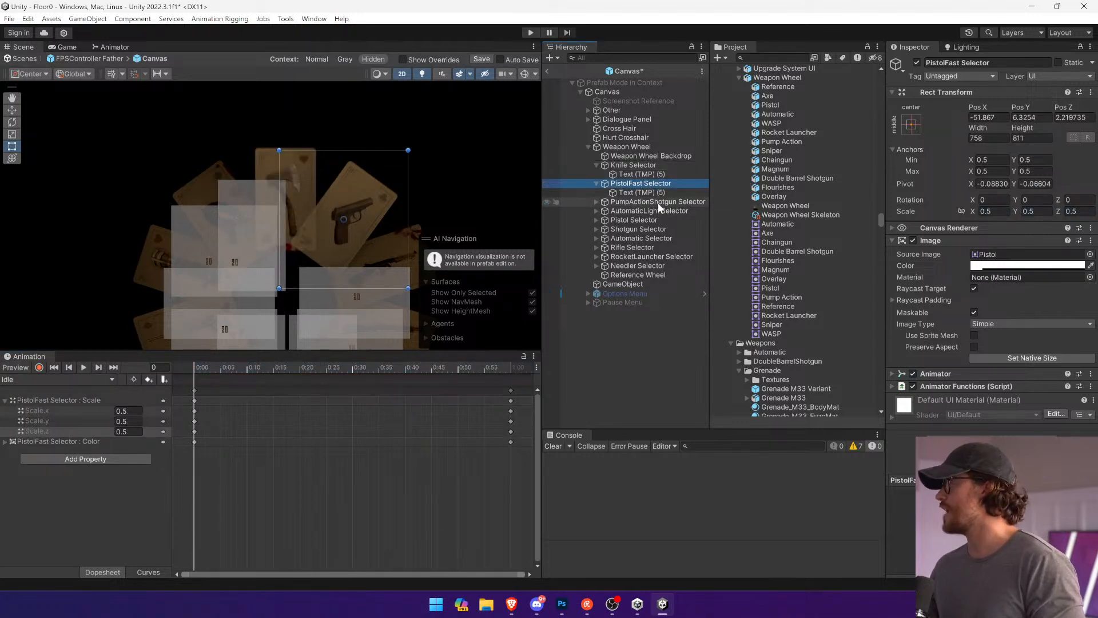
ctrl+click(651, 210)
ctrl+click(636, 220)
ctrl+click(638, 229)
ctrl+click(640, 238)
ctrl+click(643, 247)
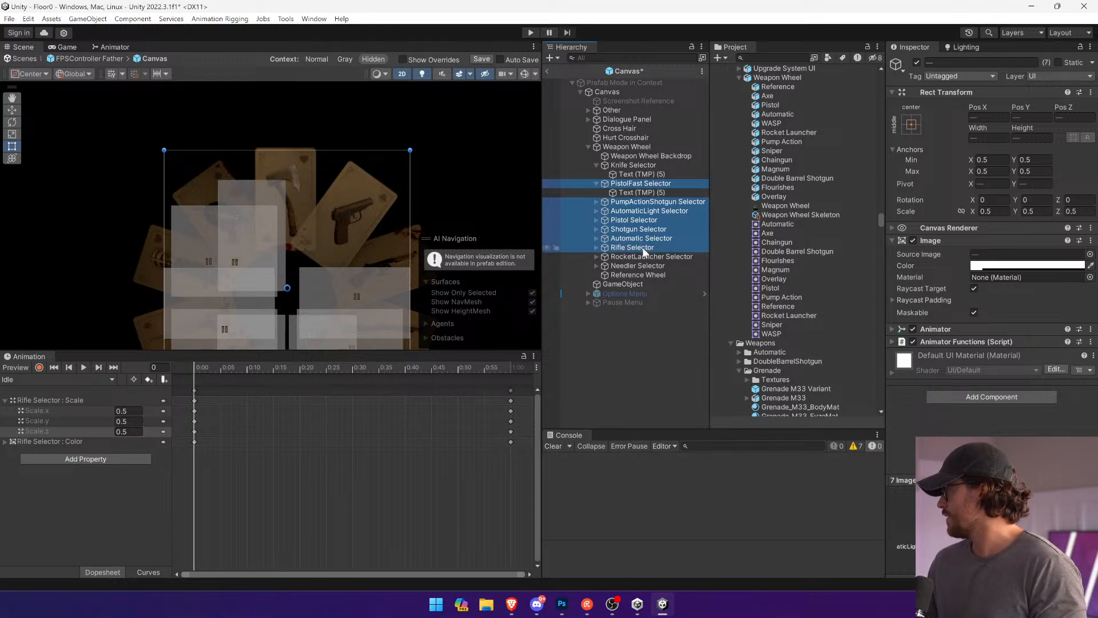
ctrl+click(643, 249)
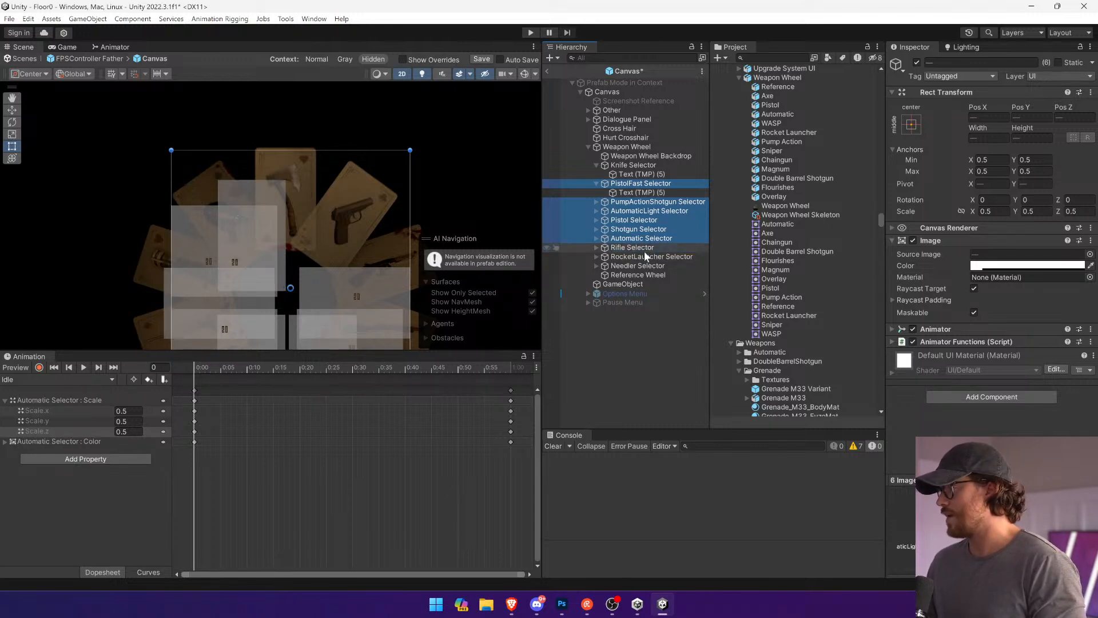
ctrl+click(643, 255)
ctrl+click(632, 247)
ctrl+click(638, 265)
click(992, 184)
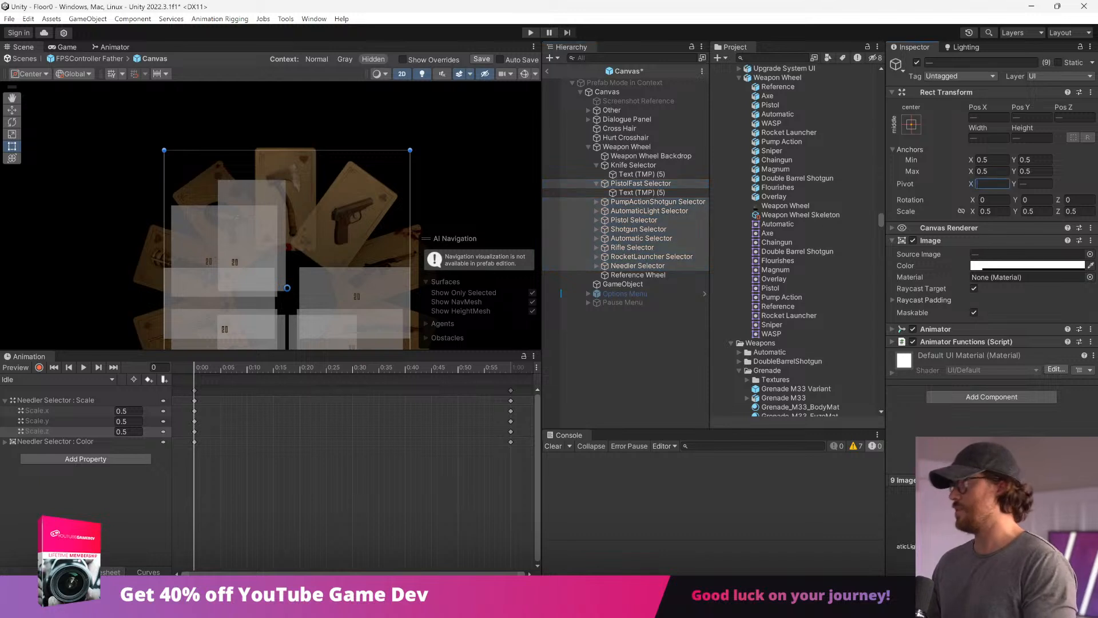
text(.5)
key(Tab)
text(.5)
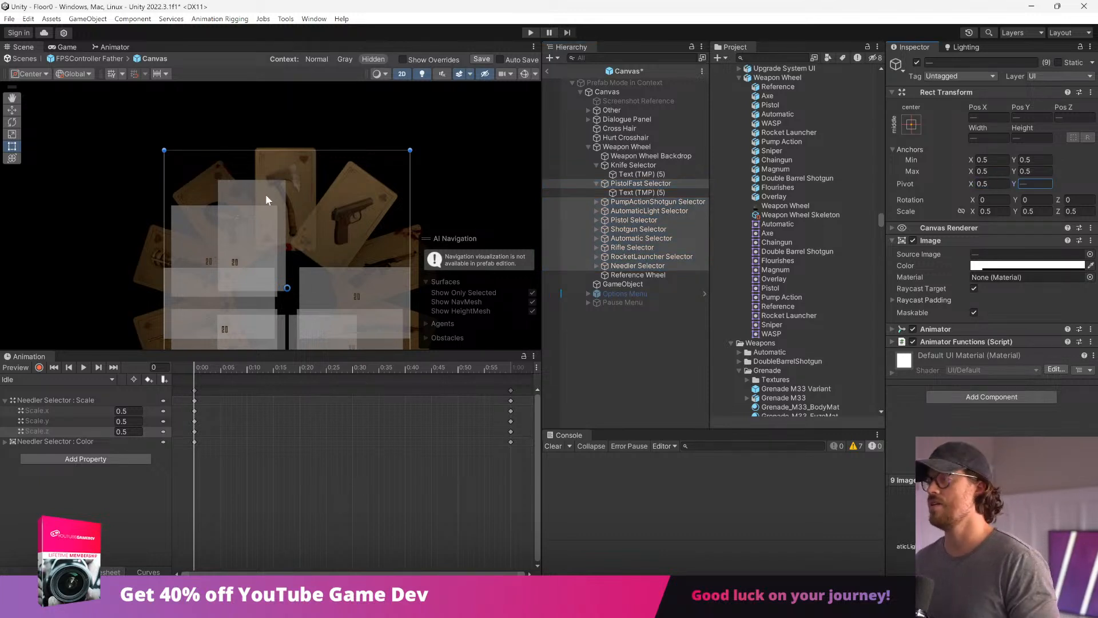
Step: Reapply the PistolFast Selector's native size and fine-tune its position over the pistol card to about 172.5, 237.6
click(618, 183)
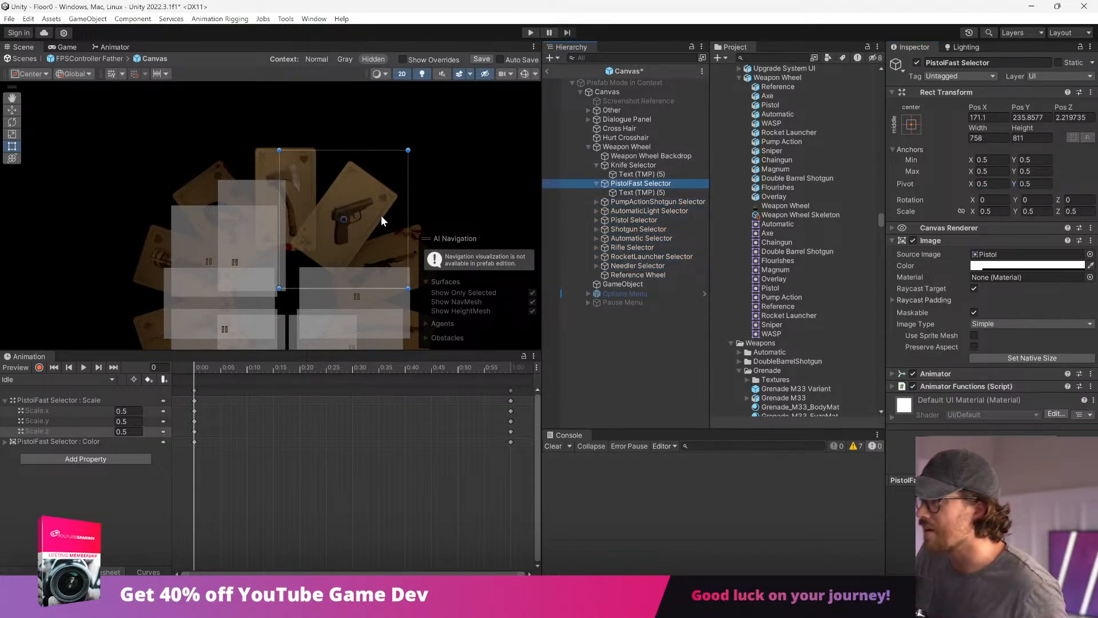
click(1046, 359)
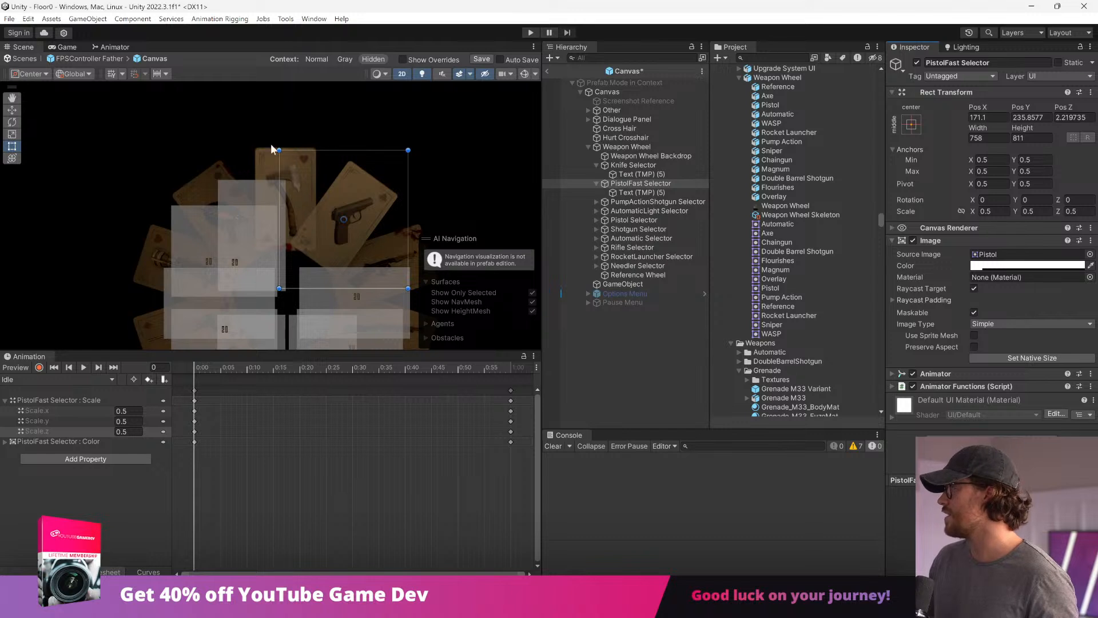
scroll(283, 167, up, 5)
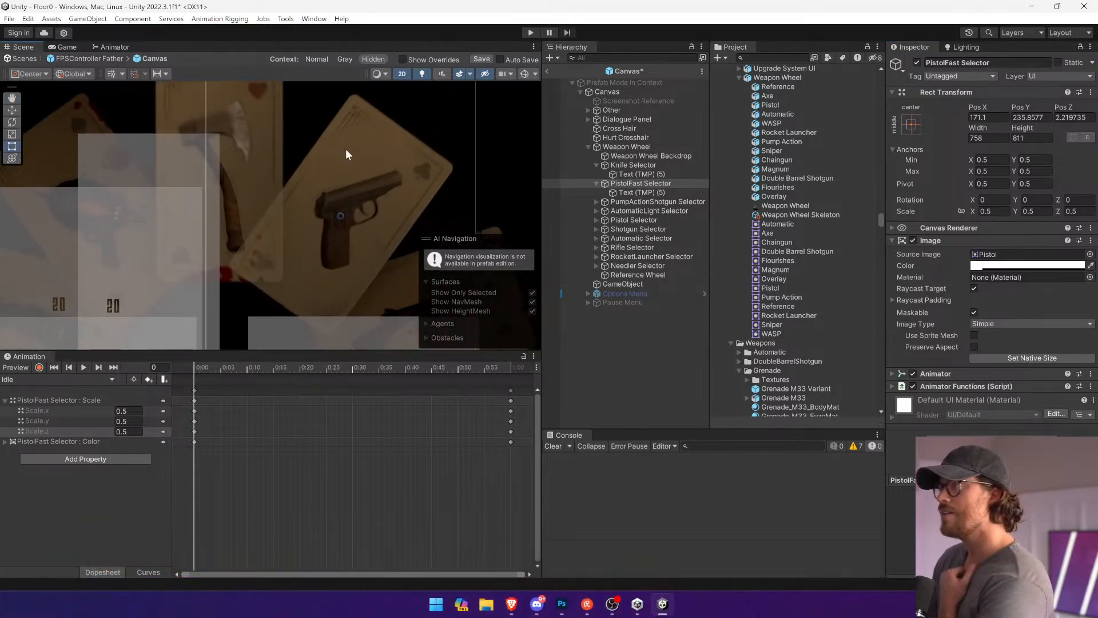
scroll(347, 148, up, 5)
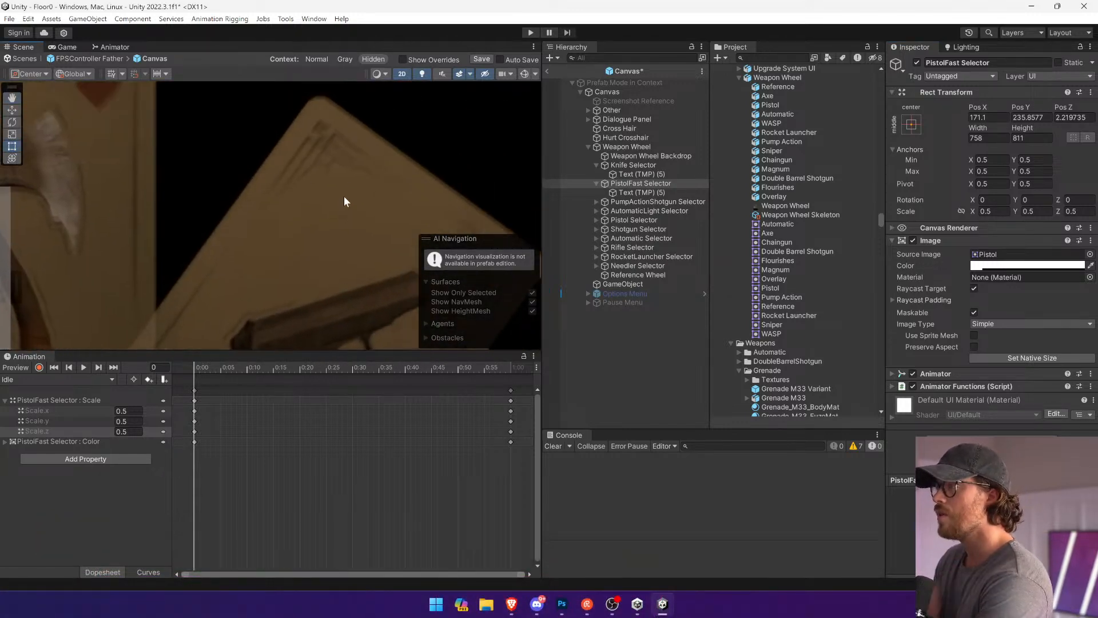
scroll(343, 194, down, 10)
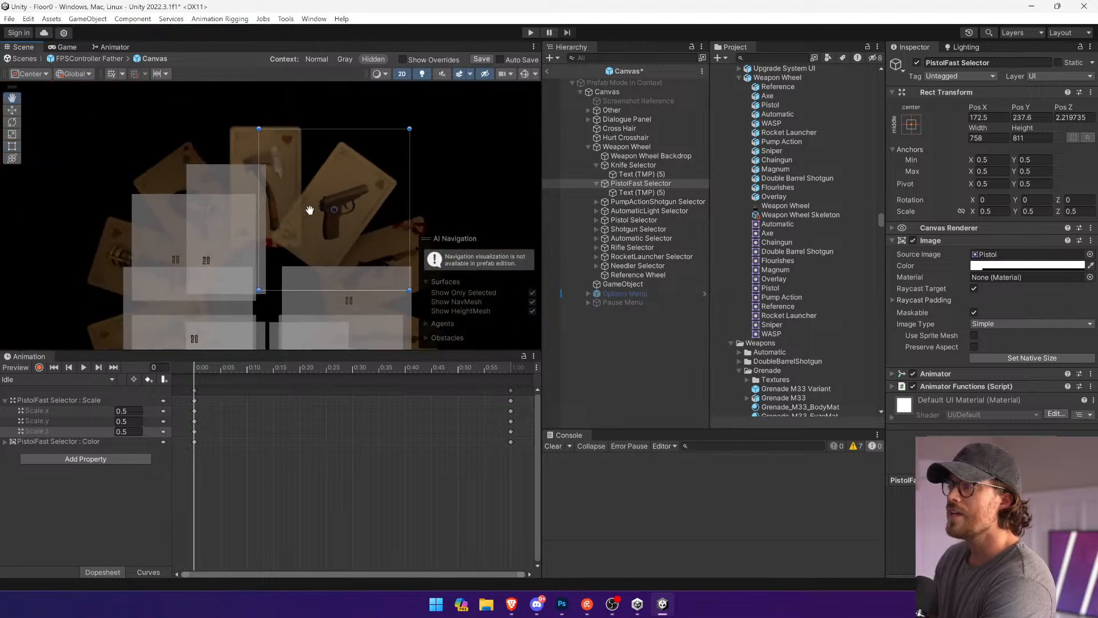
middle_drag(309, 210, 326, 142)
Step: Set the PumpActionShotgun Selector text's Pos X, Pos Y and Pos Z to 0
click(658, 202)
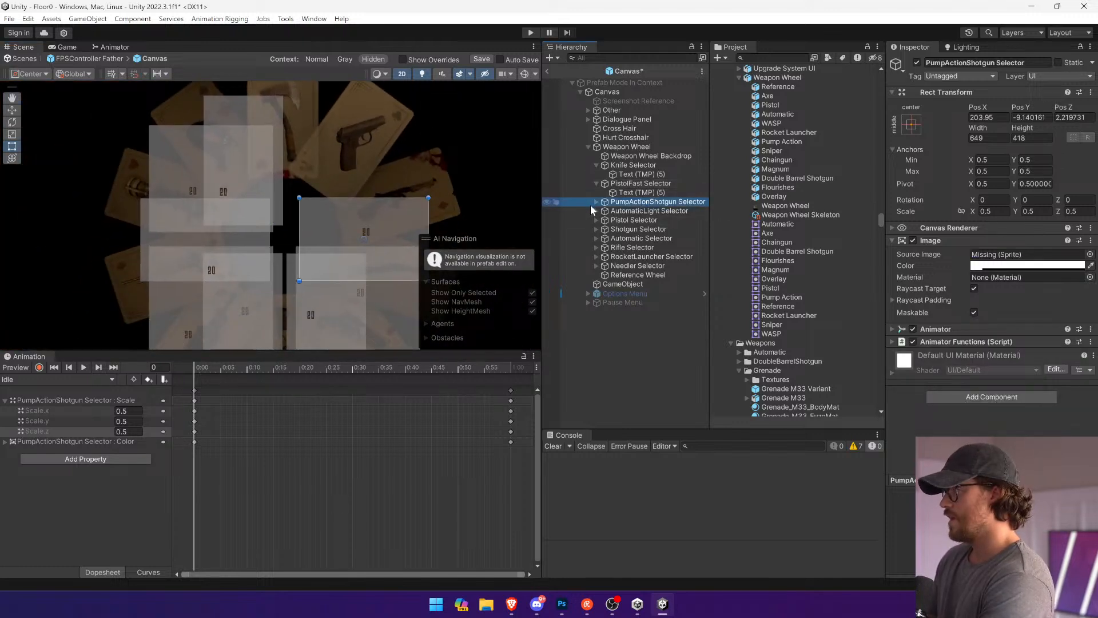
click(595, 201)
click(596, 220)
click(641, 211)
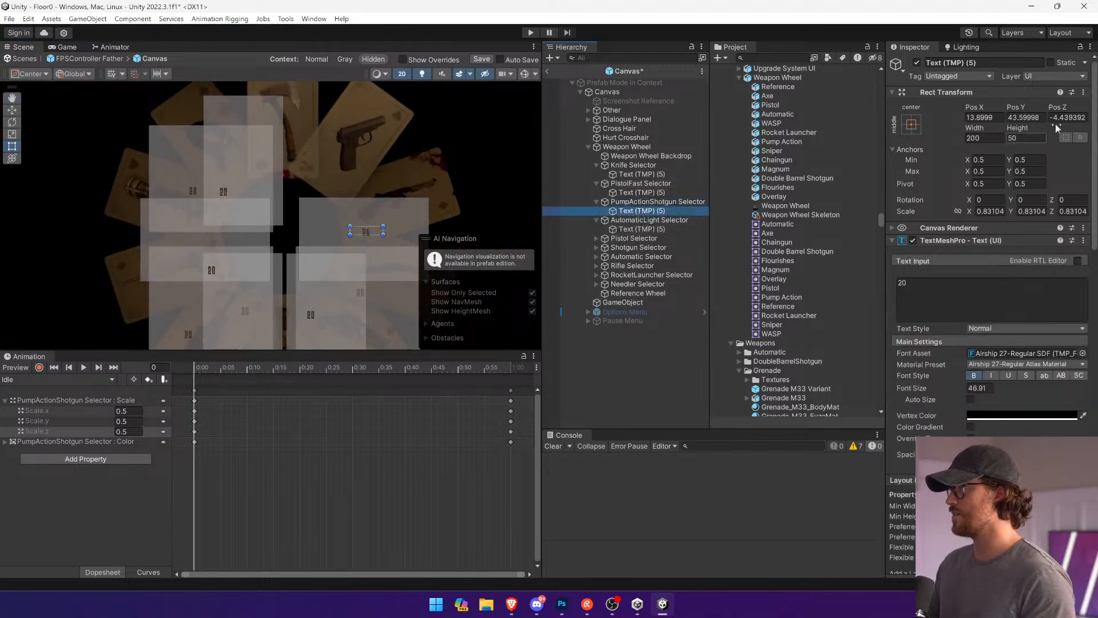
click(983, 117)
text(0)
key(Tab)
text(0)
key(Tab)
text(0)
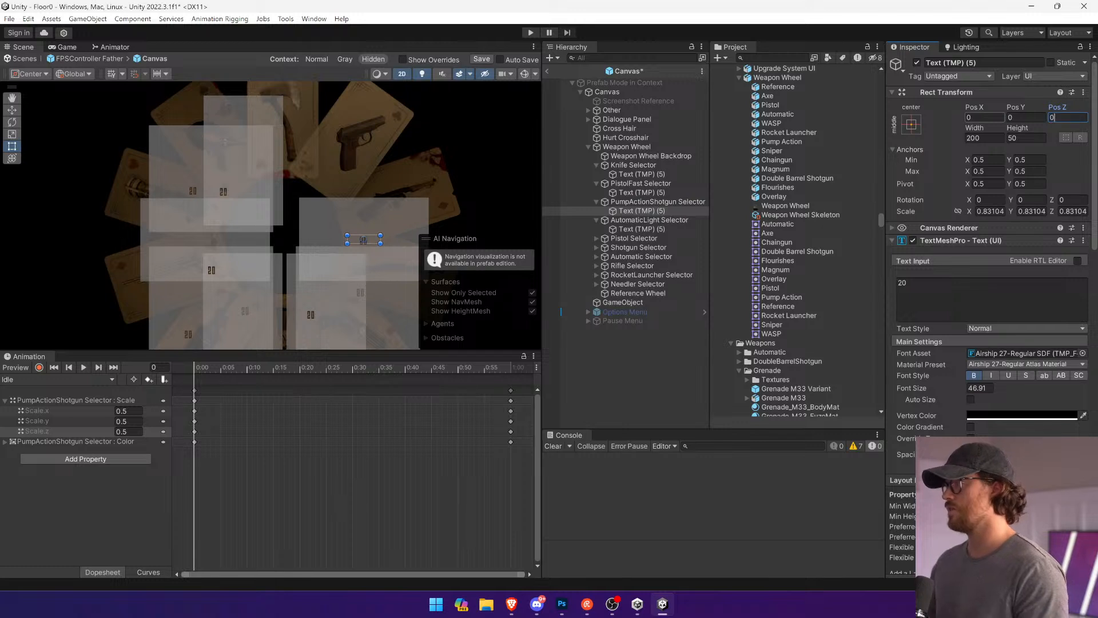
Step: Set the AutomaticLight Selector text's Pos X, Pos Y and Pos Z to 0
click(657, 231)
click(979, 117)
text(0)
key(Tab)
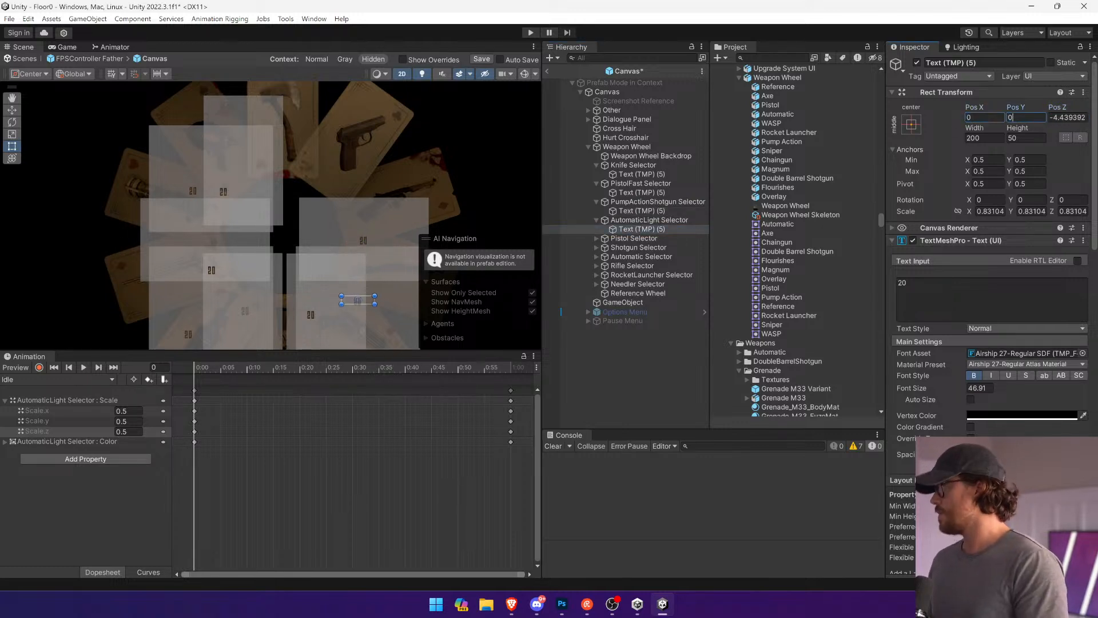
text(0)
key(Tab)
text(0)
Step: Set the Pistol Selector text's Pos X, Pos Y and Pos Z to 0
click(597, 238)
click(635, 247)
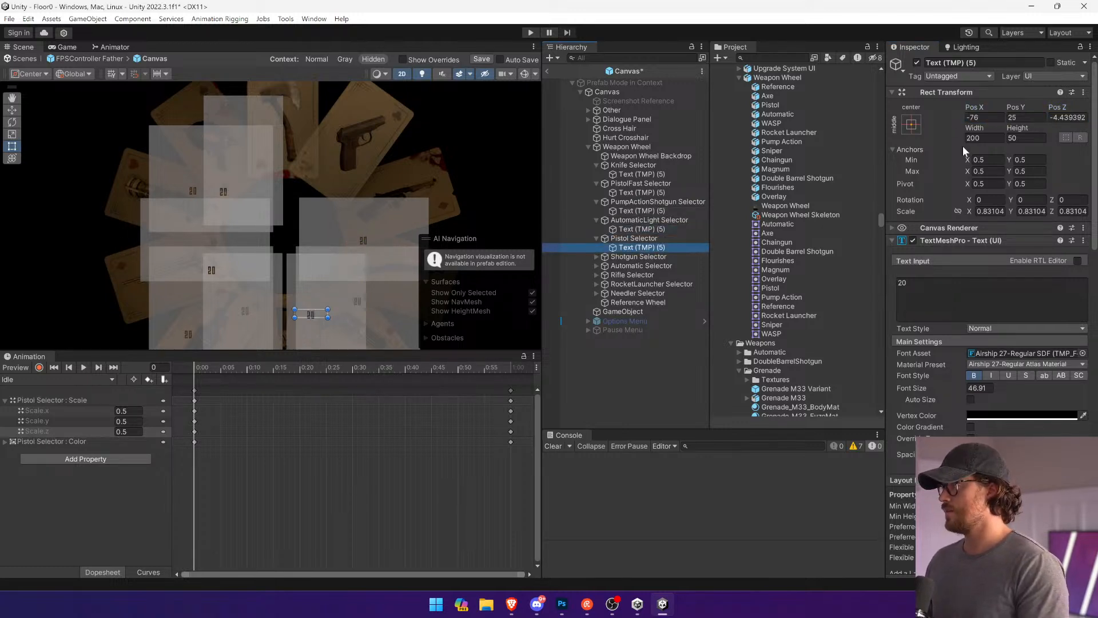
click(985, 116)
text(0)
key(Tab)
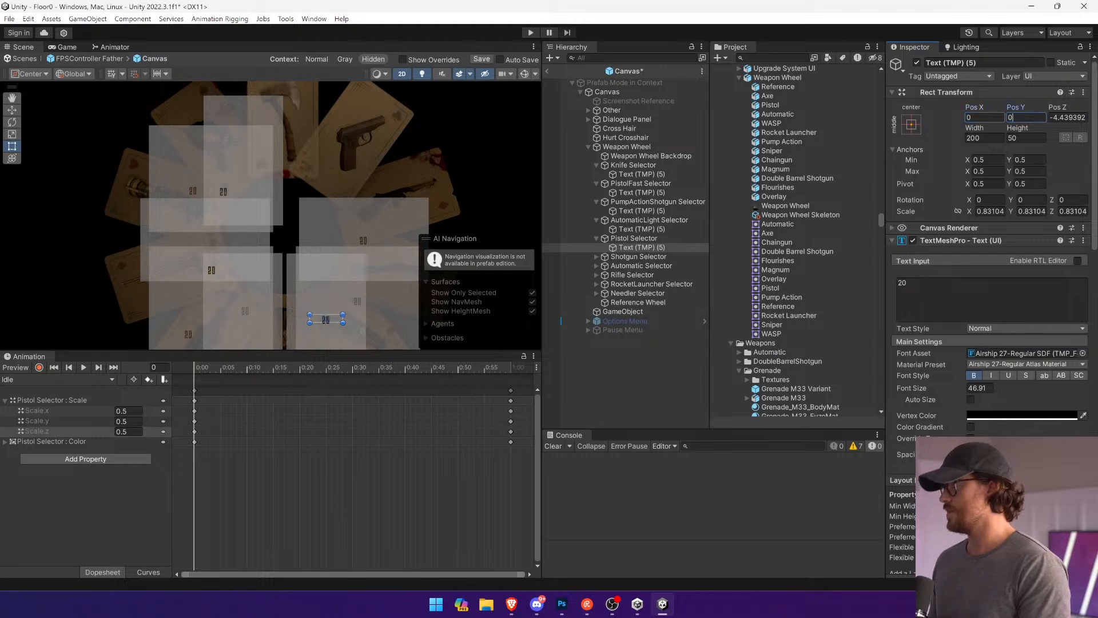
text(0)
key(Tab)
text(0)
Step: Set the Shotgun Selector text's Pos X, Pos Y and Pos Z to 0
click(596, 256)
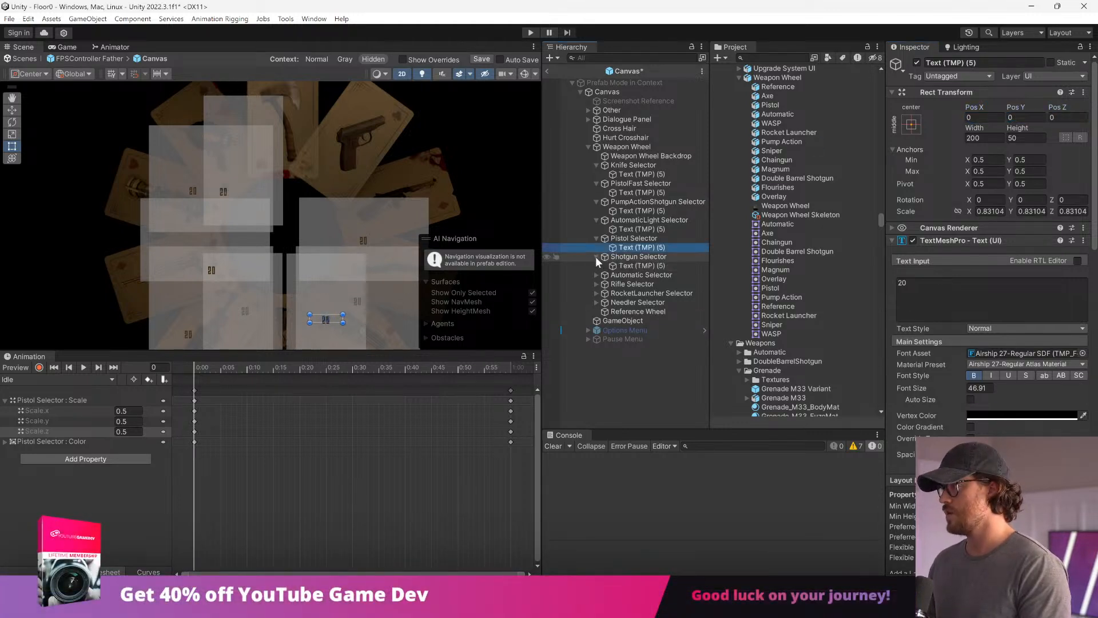
click(636, 266)
text(0)
key(Tab)
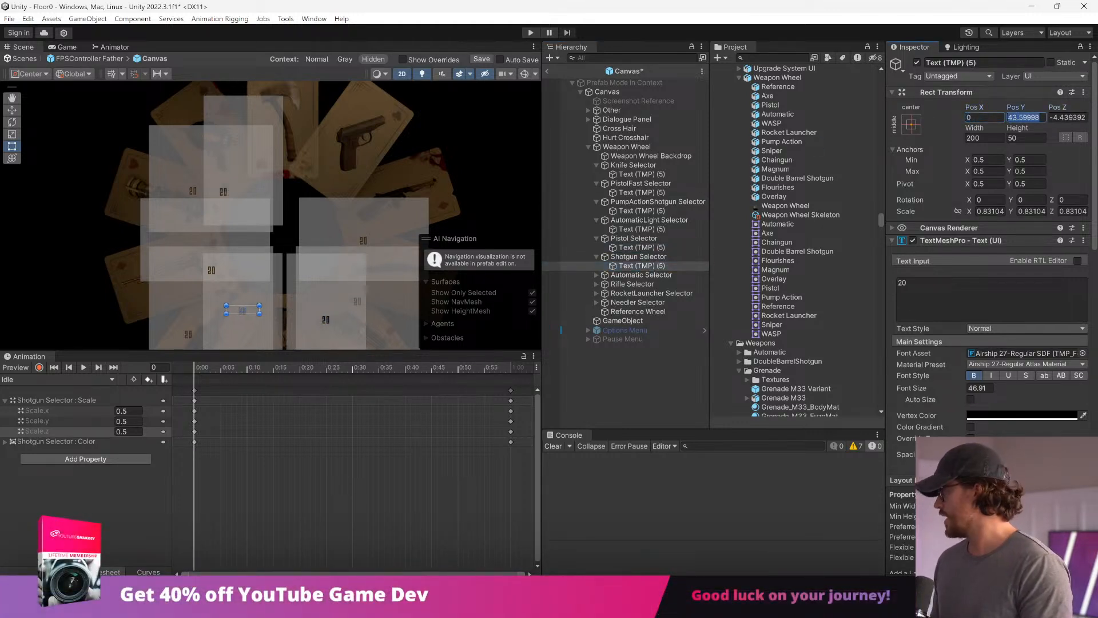
text(0)
key(Tab)
text(0)
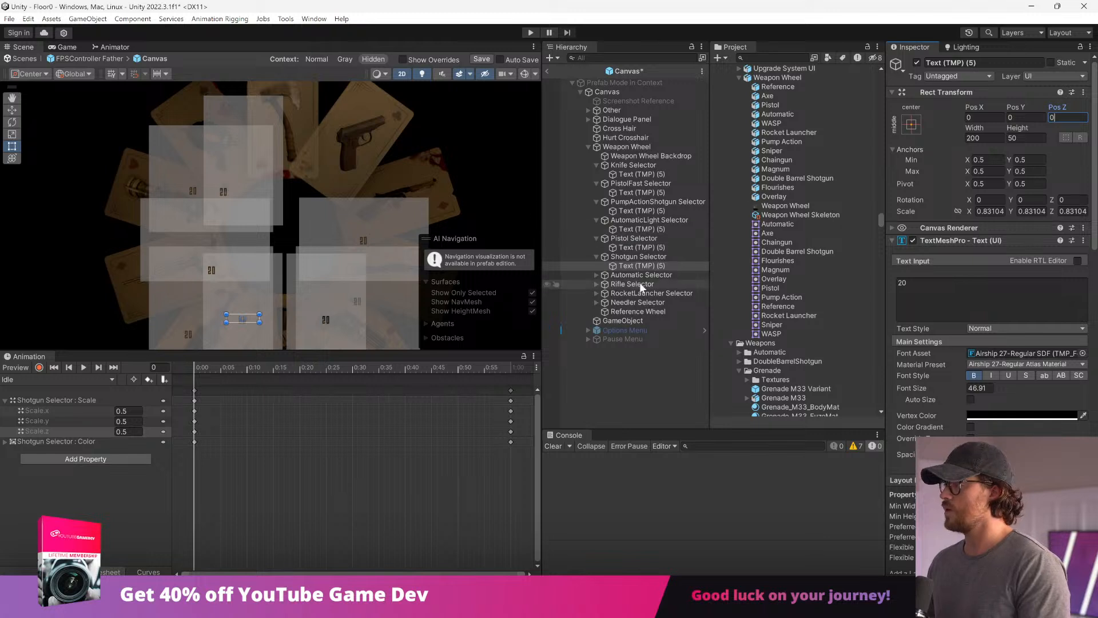
Step: Set the Automatic Selector text's Pos X, Pos Y and Pos Z to 0
click(596, 274)
click(636, 283)
click(983, 118)
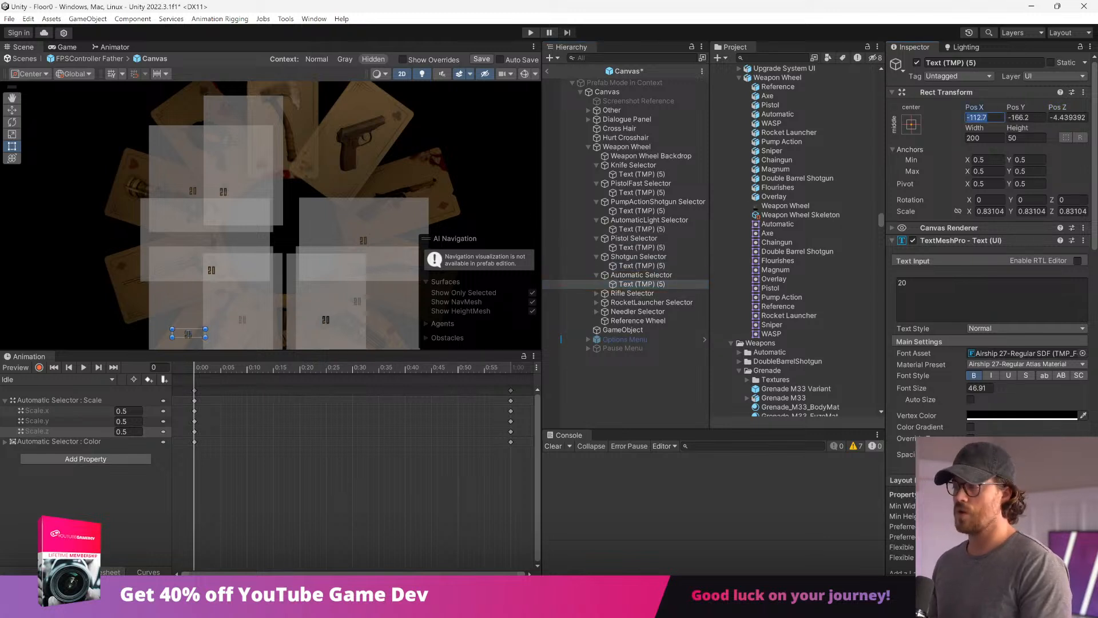
text(0)
key(Tab)
text(0)
key(Tab)
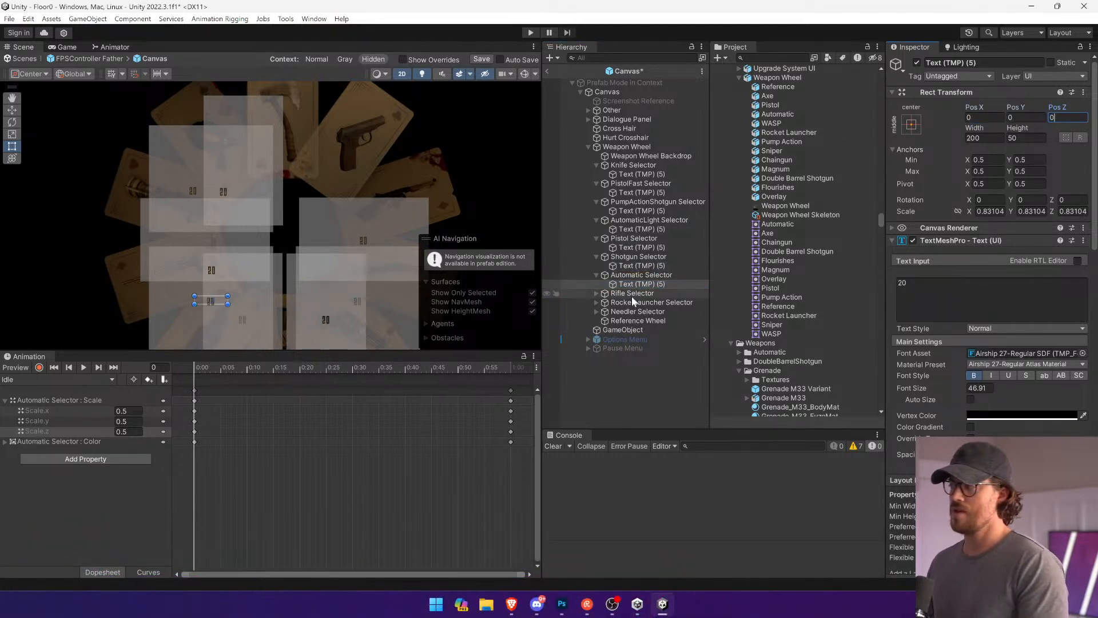
Step: Set the Rifle Selector text's Pos X, Pos Y and Pos Z to 0
click(596, 293)
click(626, 302)
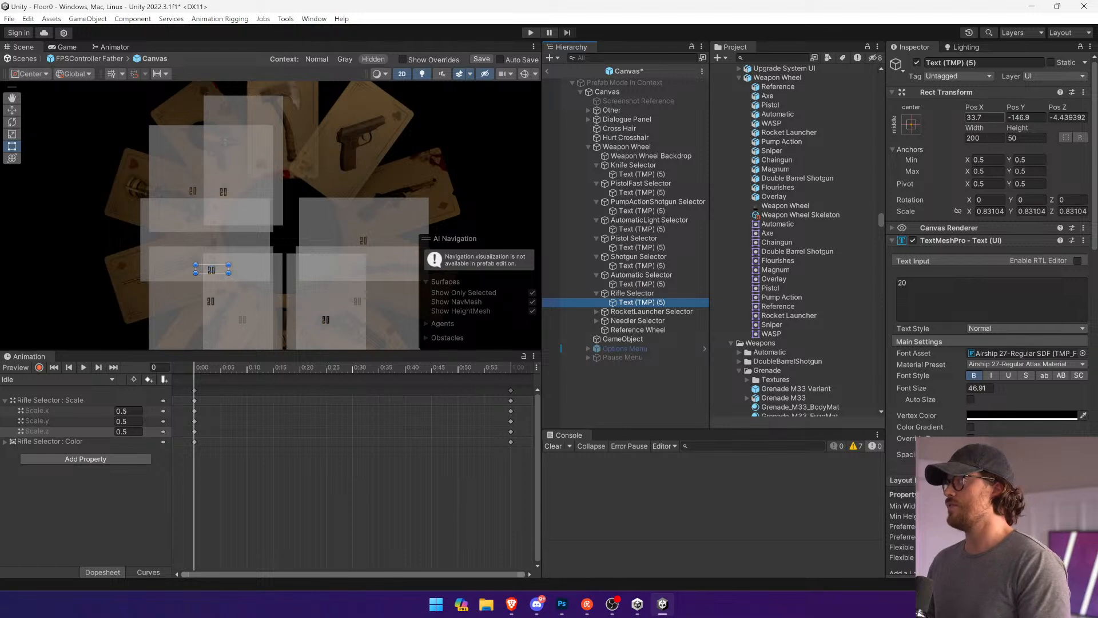
click(983, 117)
text(0)
key(Tab)
text(0)
key(Tab)
text(0)
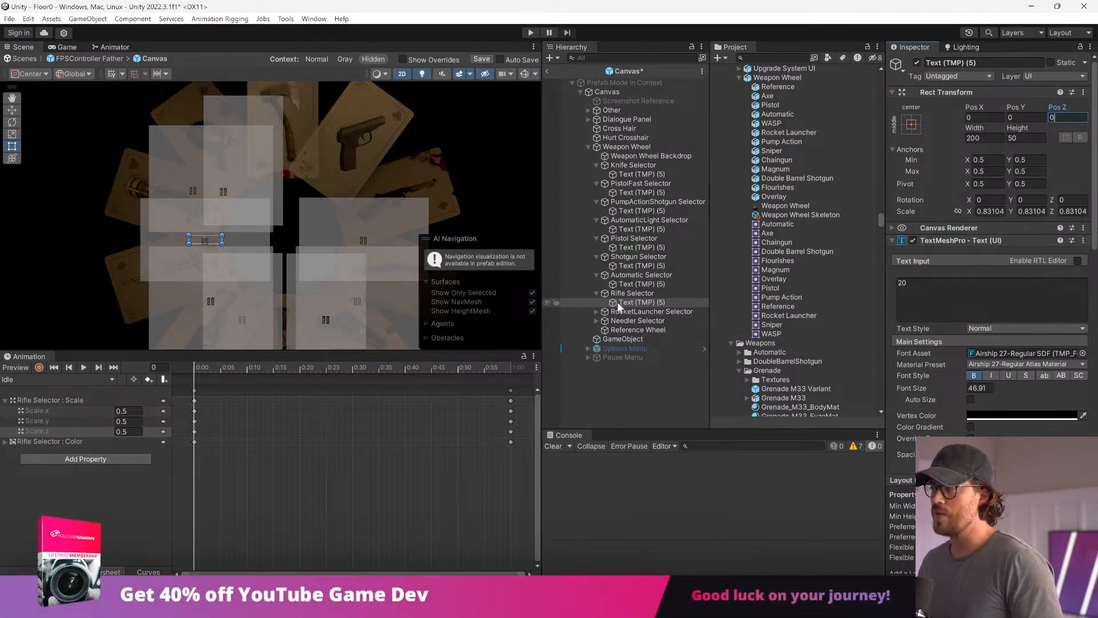
Step: Set the RocketLauncher Selector text's Pos X, Pos Y and Pos Z to 0
click(596, 313)
click(632, 321)
click(994, 118)
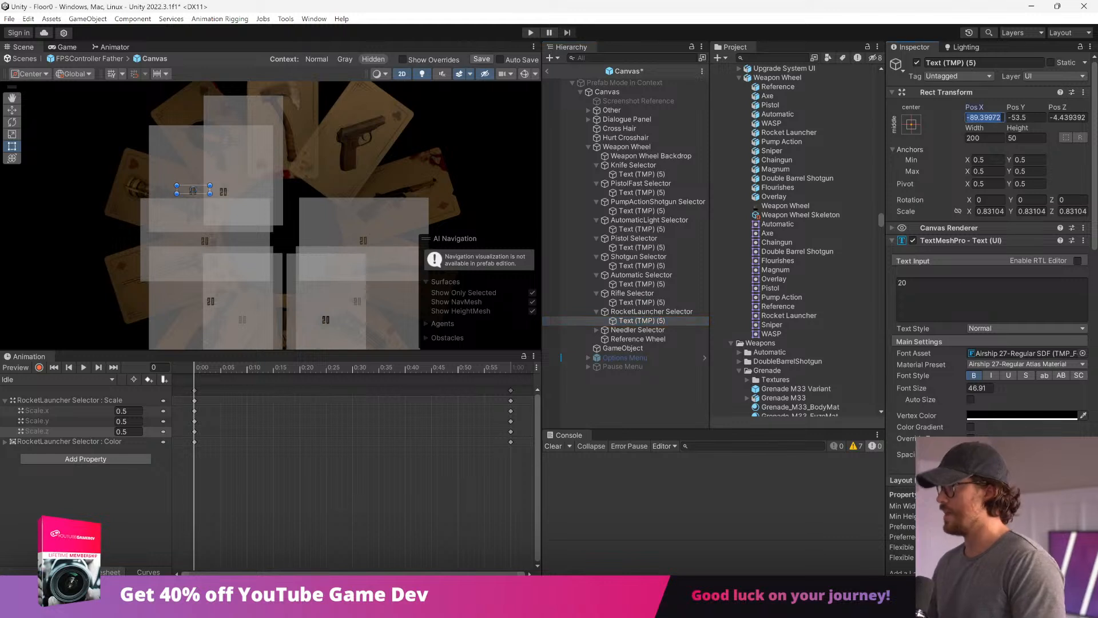
text(0)
key(Tab)
key(Tab)
text(0)
key(shift+Tab)
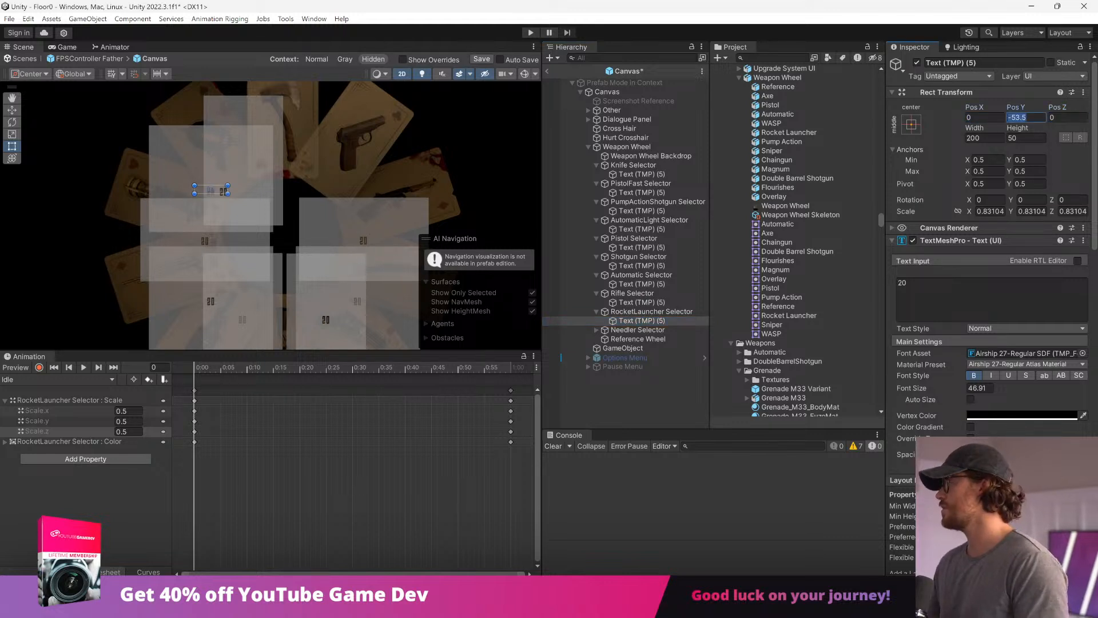
Step: Set the Needler Selector text's Pos X, Pos Y and Pos Z to 0
click(596, 331)
click(632, 339)
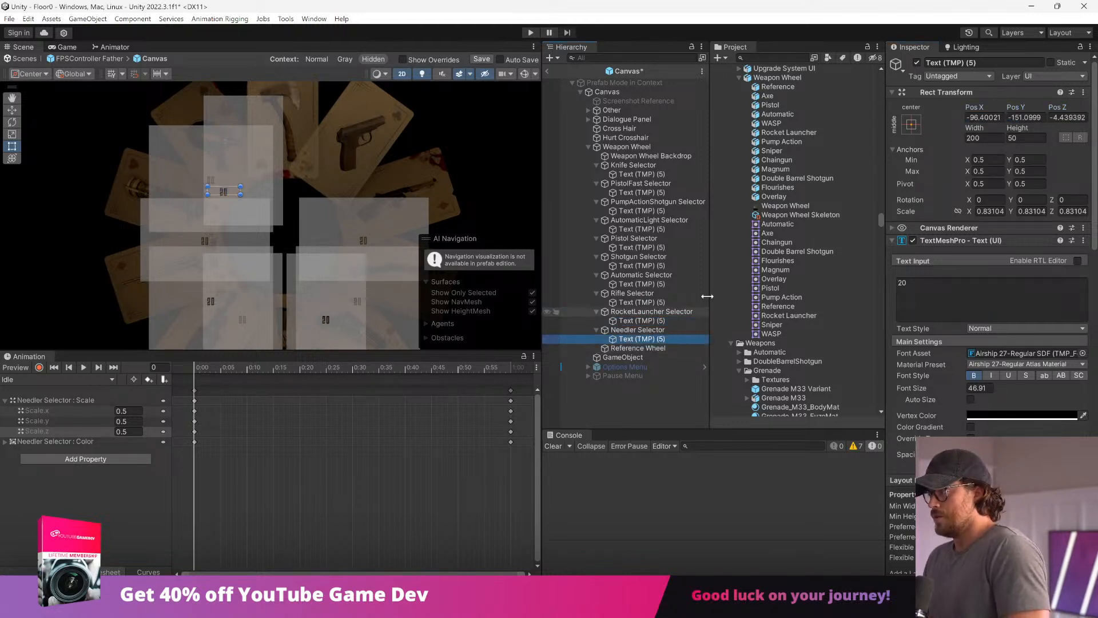
click(983, 117)
text(0)
key(Tab)
text(0)
key(Tab)
text(0)
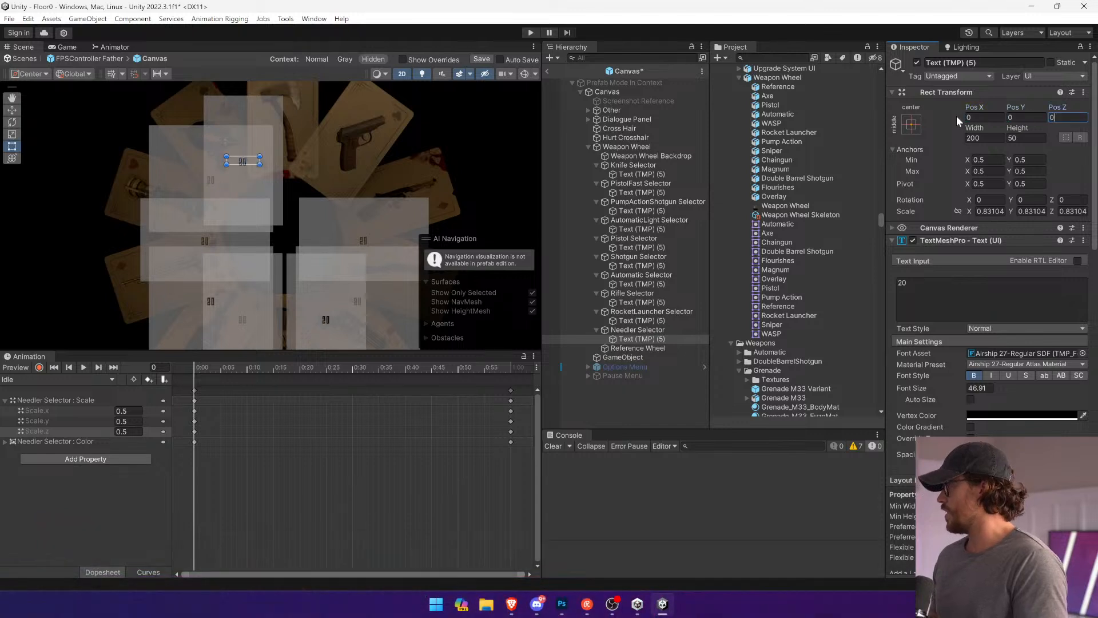
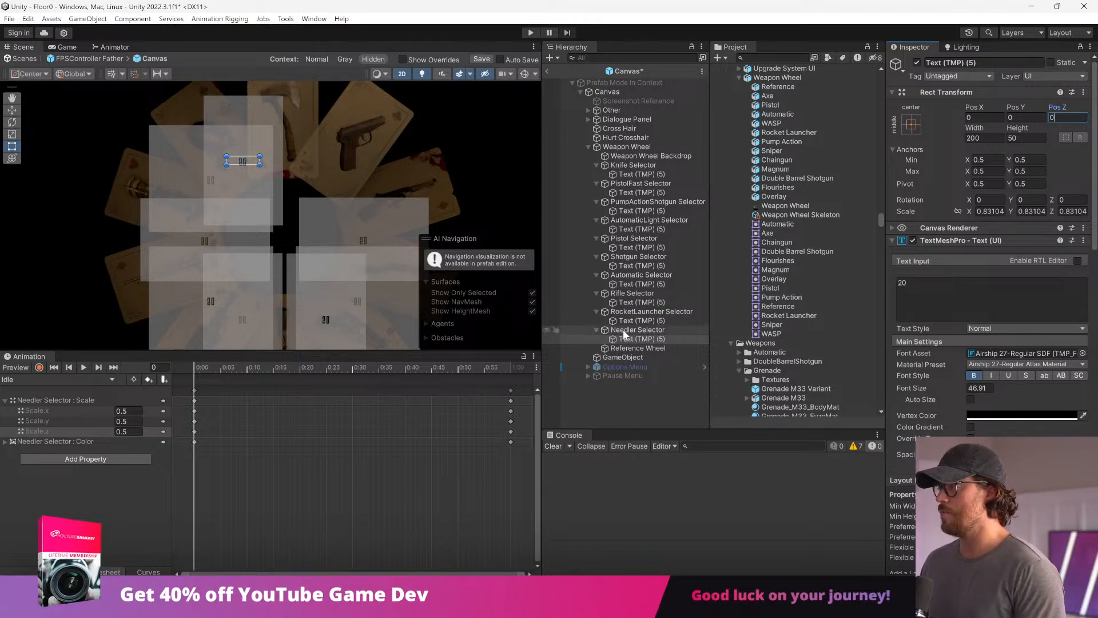
Step: Check the position values of every selector's child text from RocketLauncher up to Knife, ending with Needler
click(653, 321)
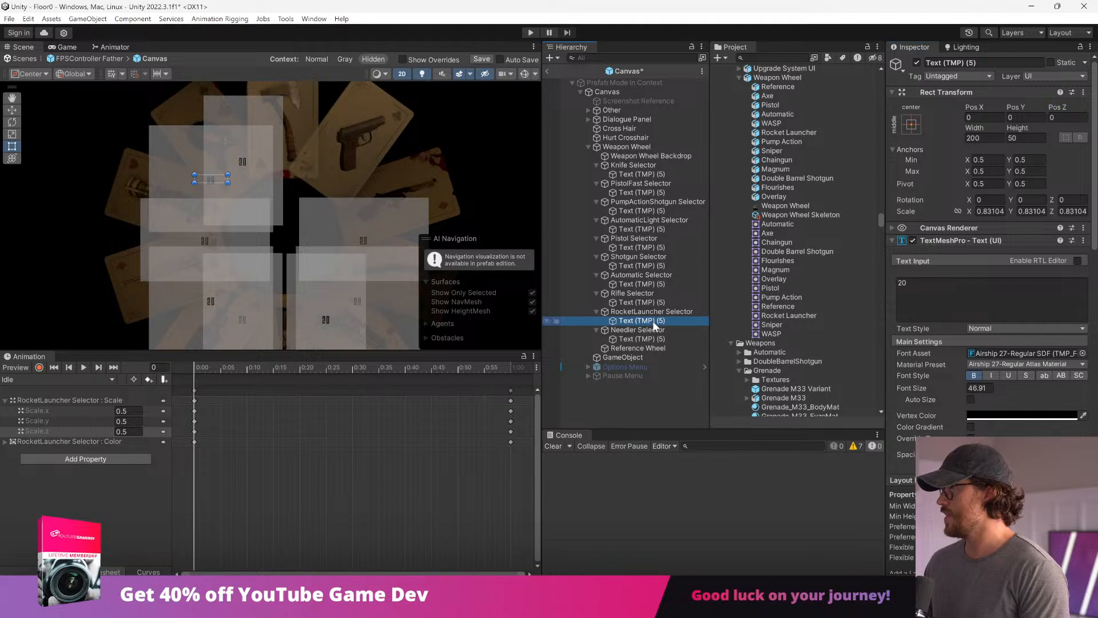
click(658, 302)
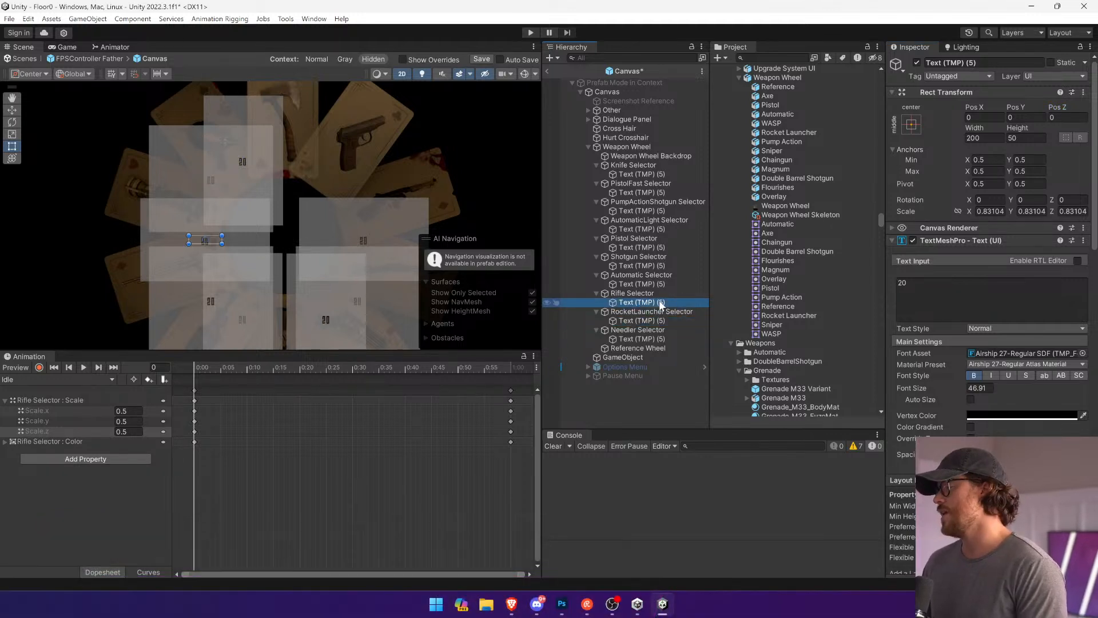
click(657, 284)
click(657, 265)
click(656, 247)
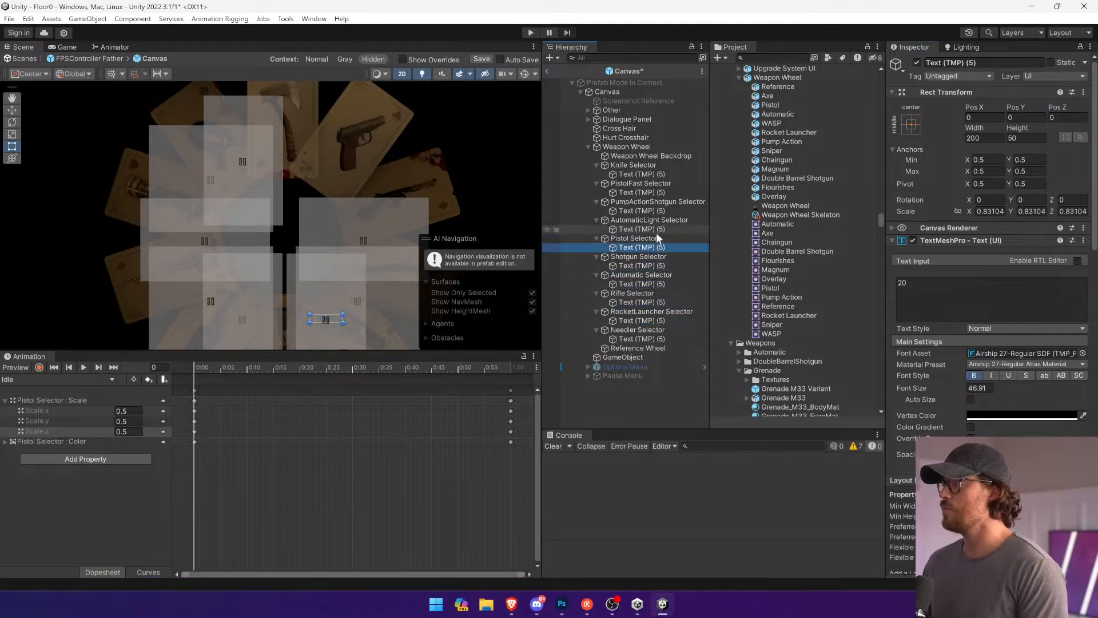
click(656, 228)
click(660, 211)
click(660, 192)
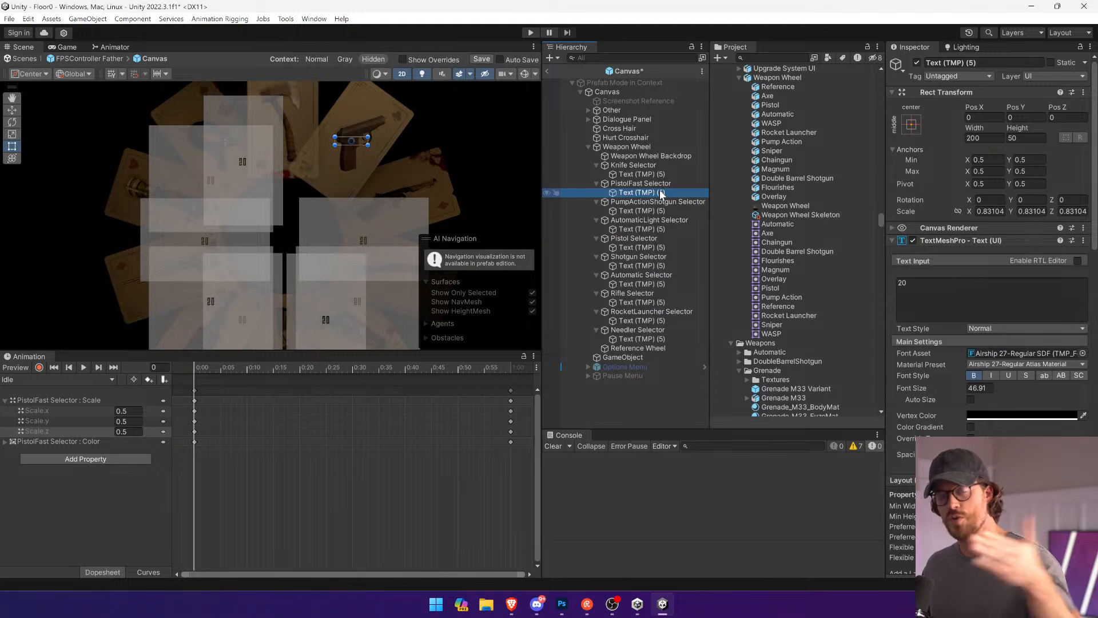
click(661, 175)
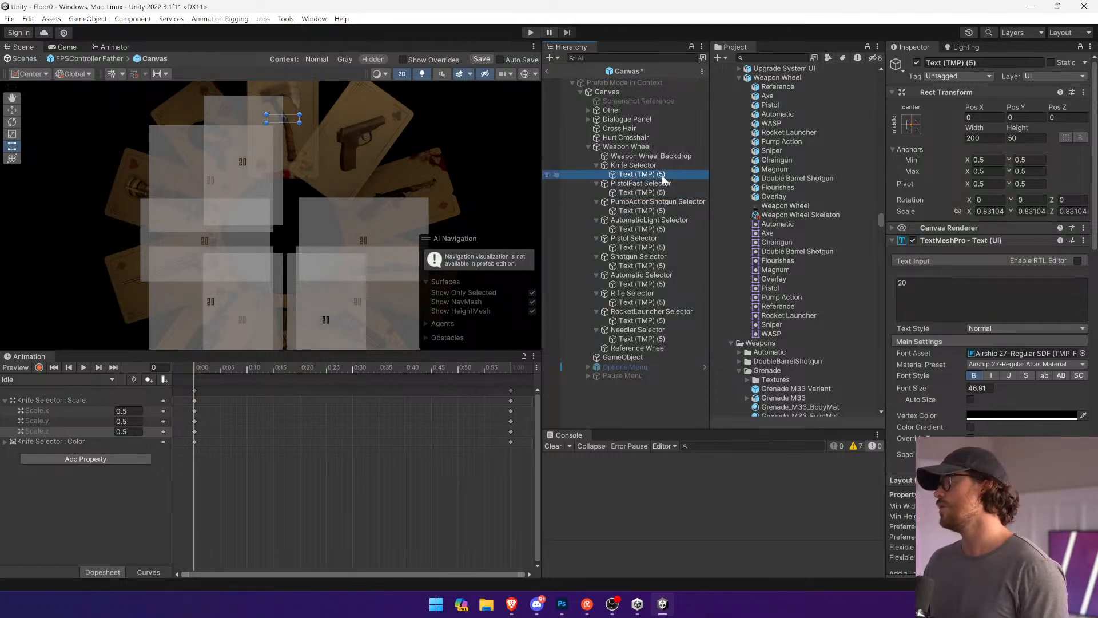
click(660, 338)
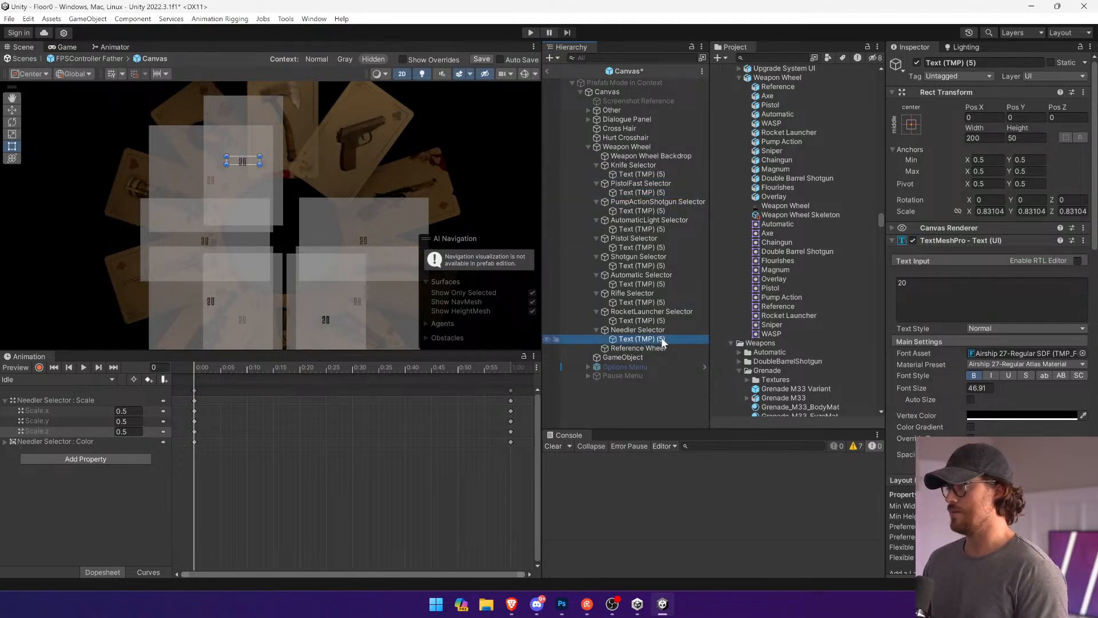
Step: Enlarge the Scene view and examine where the Knife and PistolFast Selector texts sit relative to their cards
drag(405, 349, 405, 443)
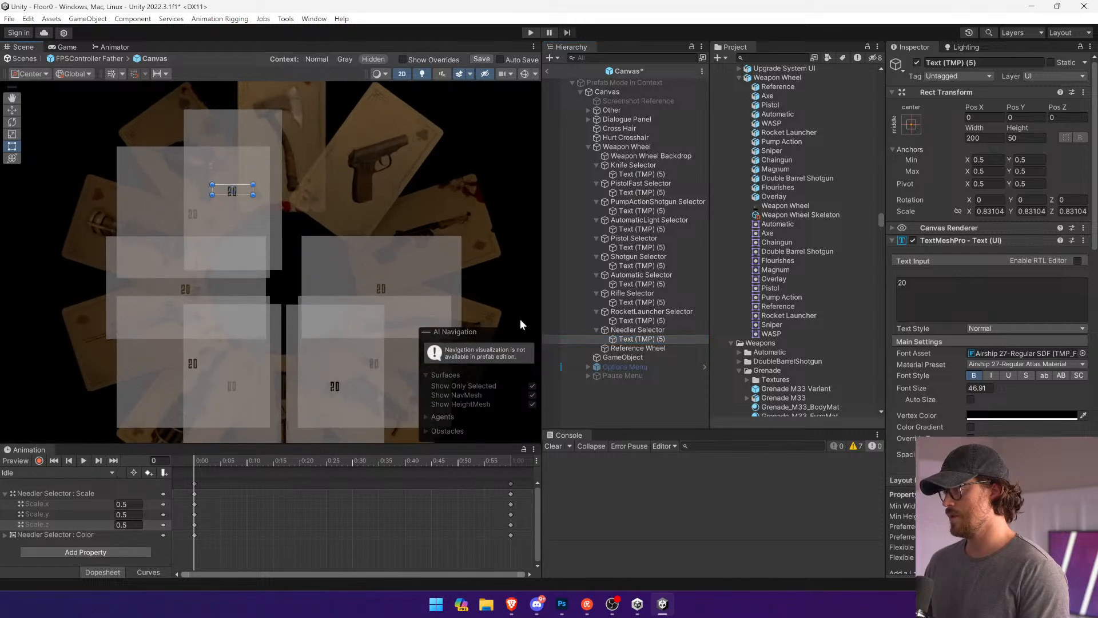
drag(539, 287, 670, 289)
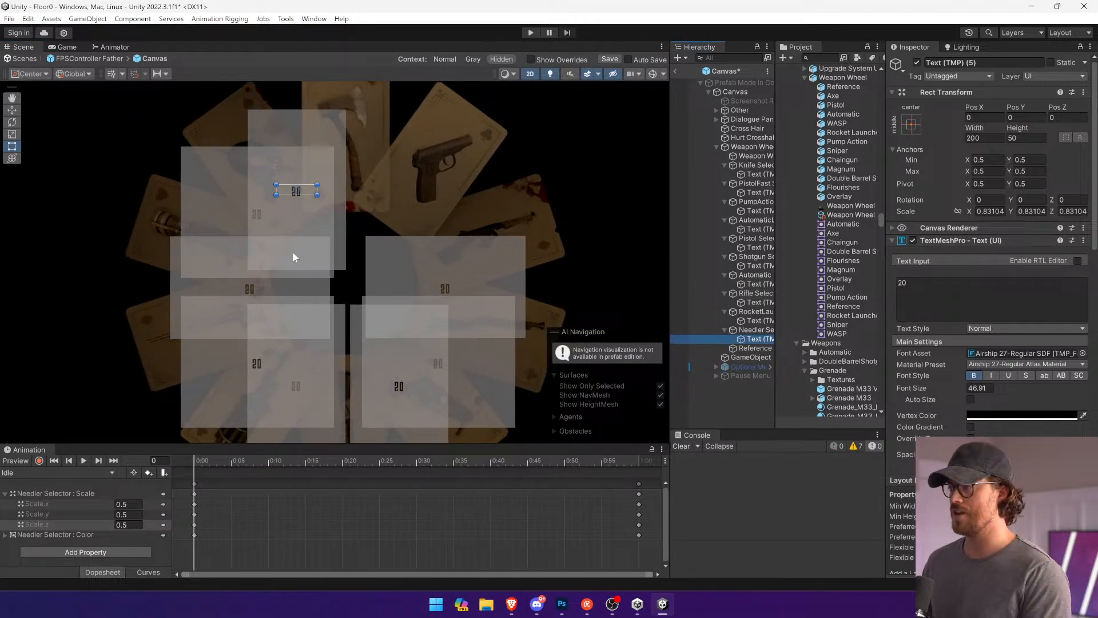
click(759, 174)
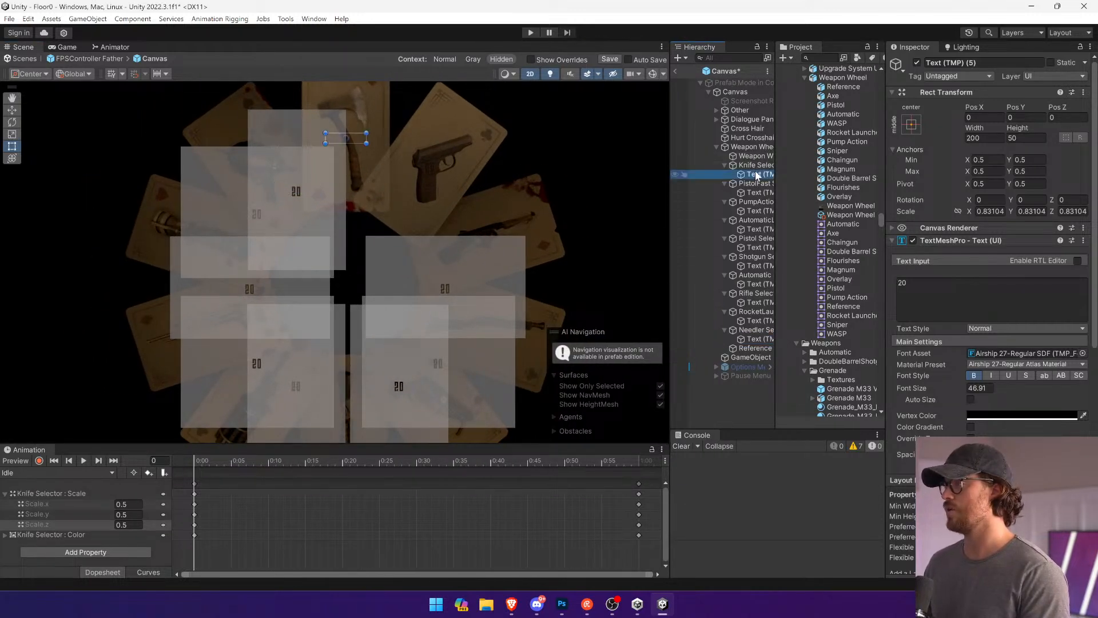
middle_drag(548, 191, 413, 203)
click(757, 194)
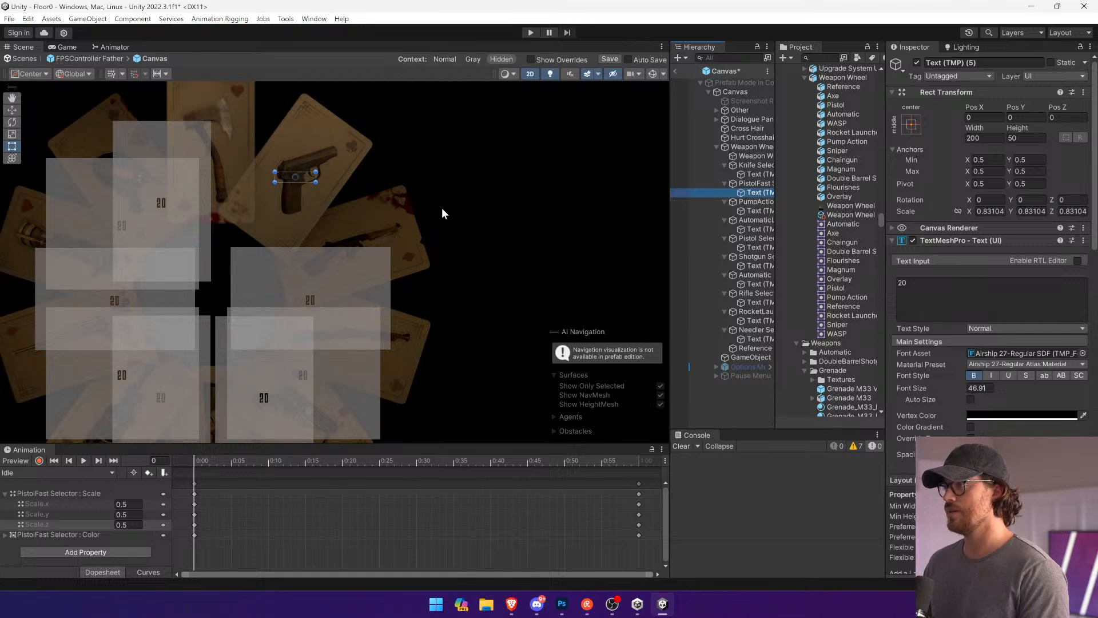
middle_drag(332, 212, 439, 174)
drag(670, 200, 650, 260)
scroll(535, 262, down, 2)
middle_drag(534, 258, 508, 288)
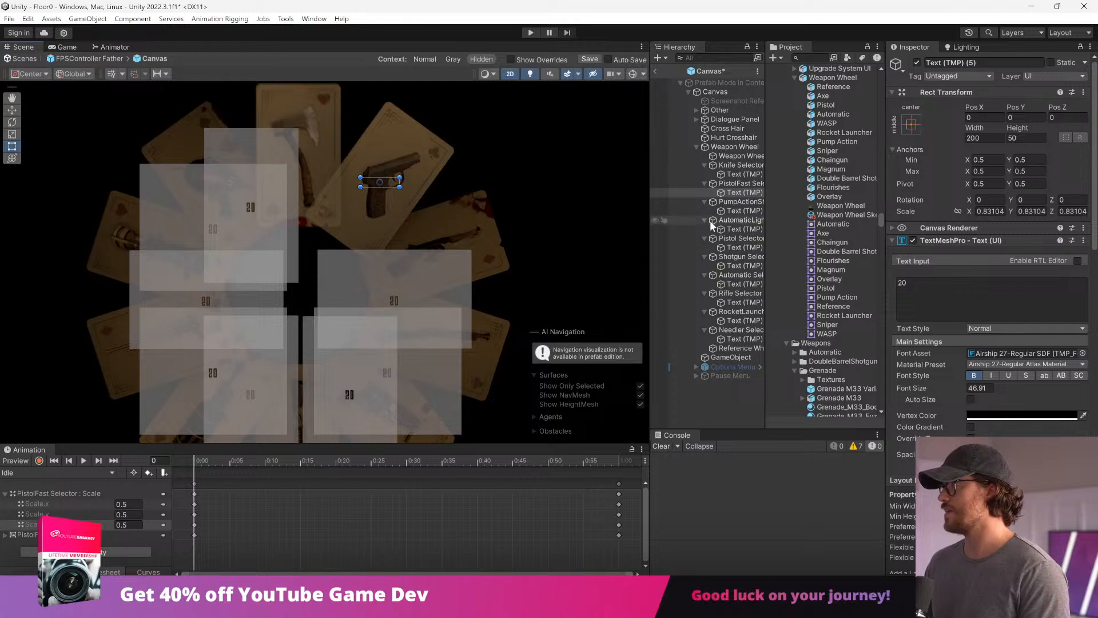
Step: Select the PumpActionShotgun Selector and widen the Hierarchy and Project areas so full object names can be read
click(737, 202)
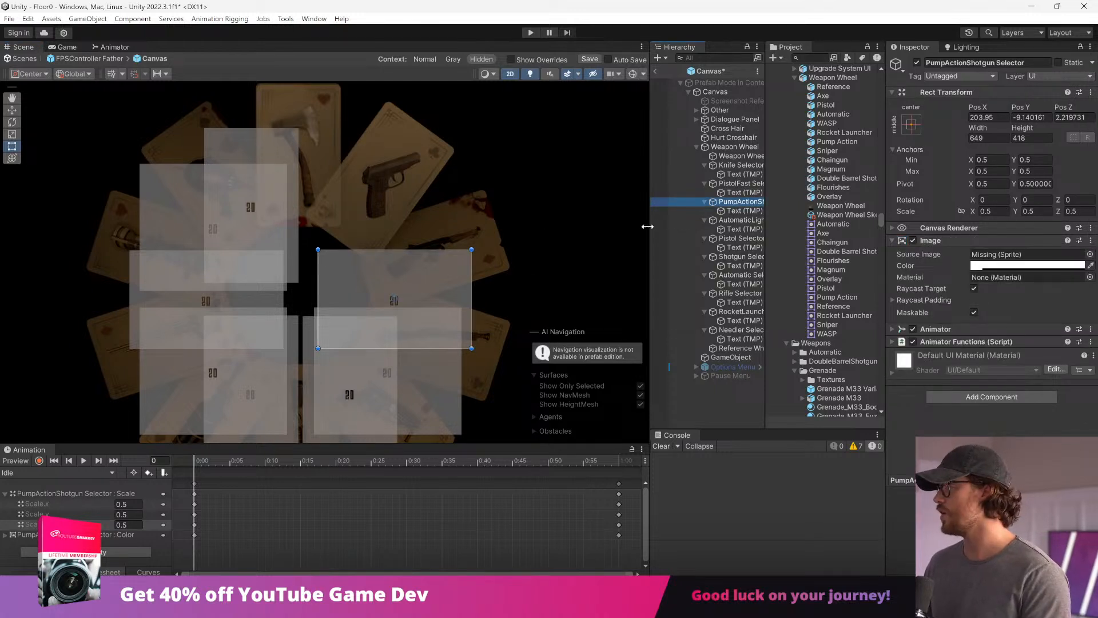
drag(647, 227, 430, 227)
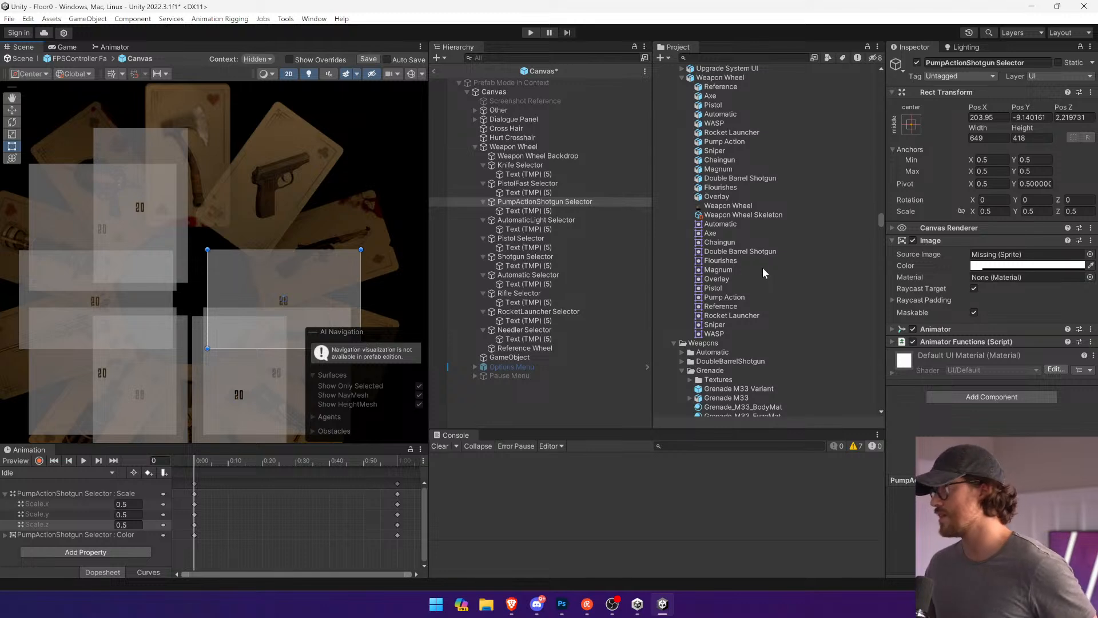
Step: Switch to Photoshop, examine the automatic and pump-action cards in Weapon Wheel.psb up close, and select the Automatic layer
click(561, 604)
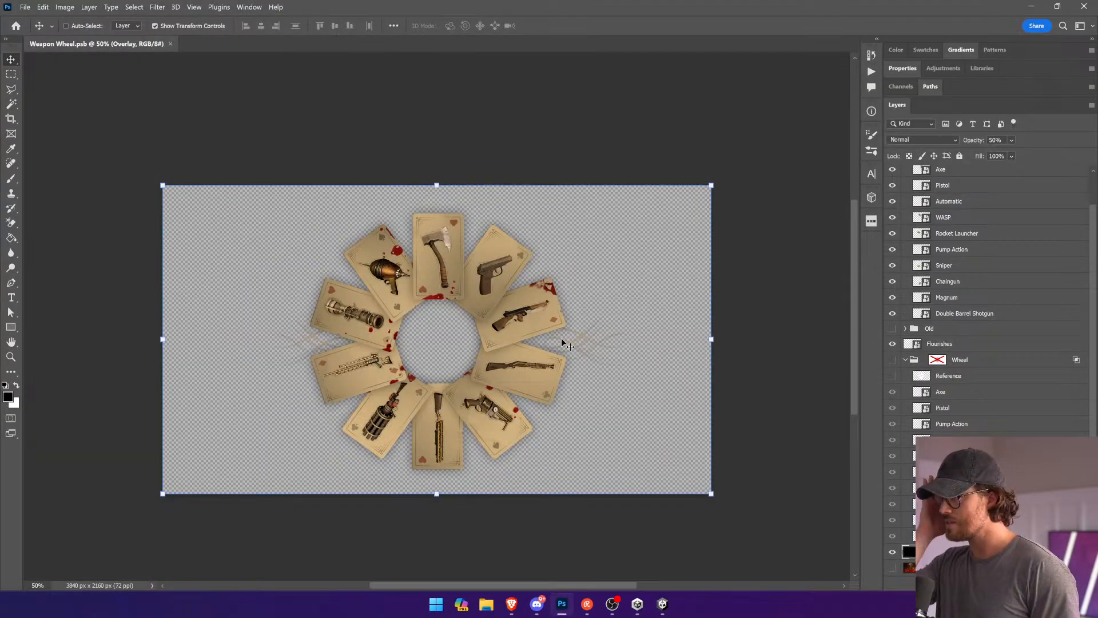
key(ctrl+space)
ctrl+drag(419, 244, 613, 419)
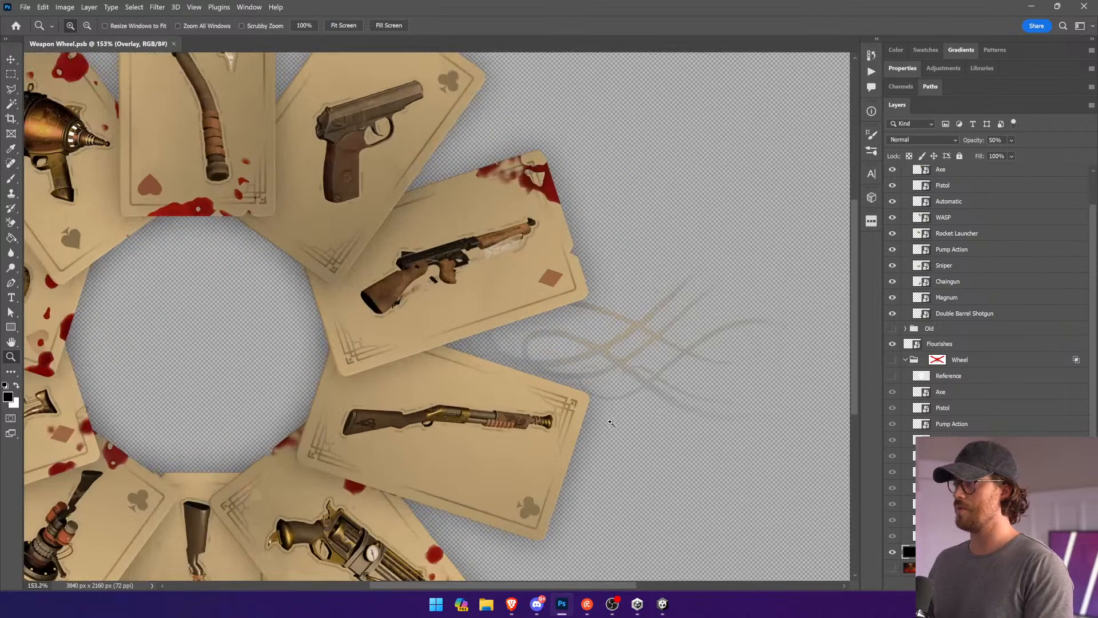
ctrl+click(468, 389)
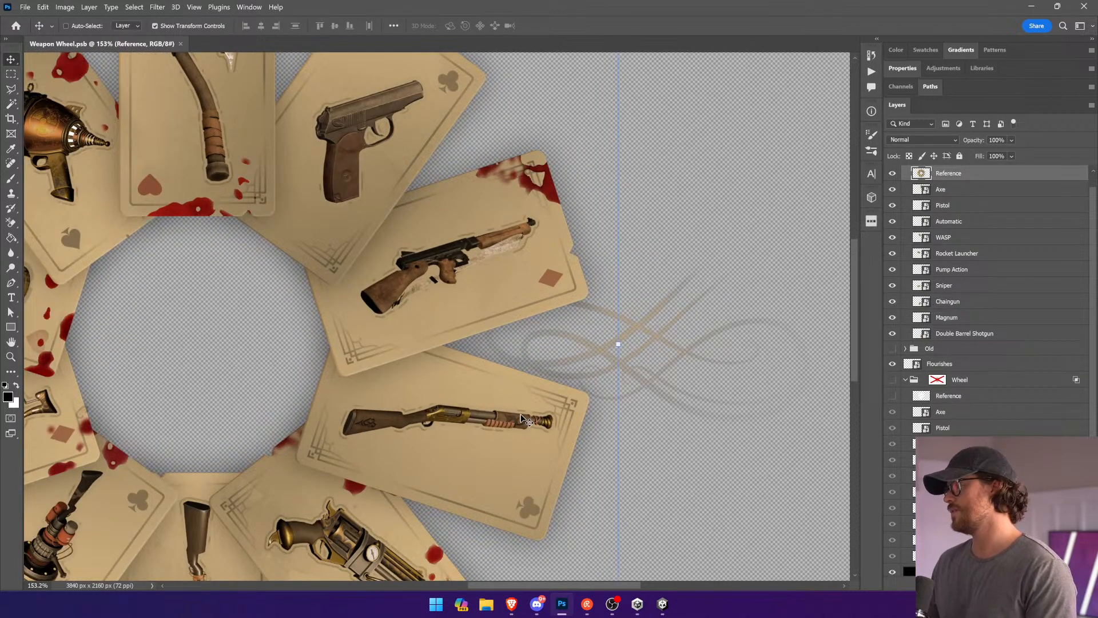
click(957, 190)
click(959, 206)
click(960, 223)
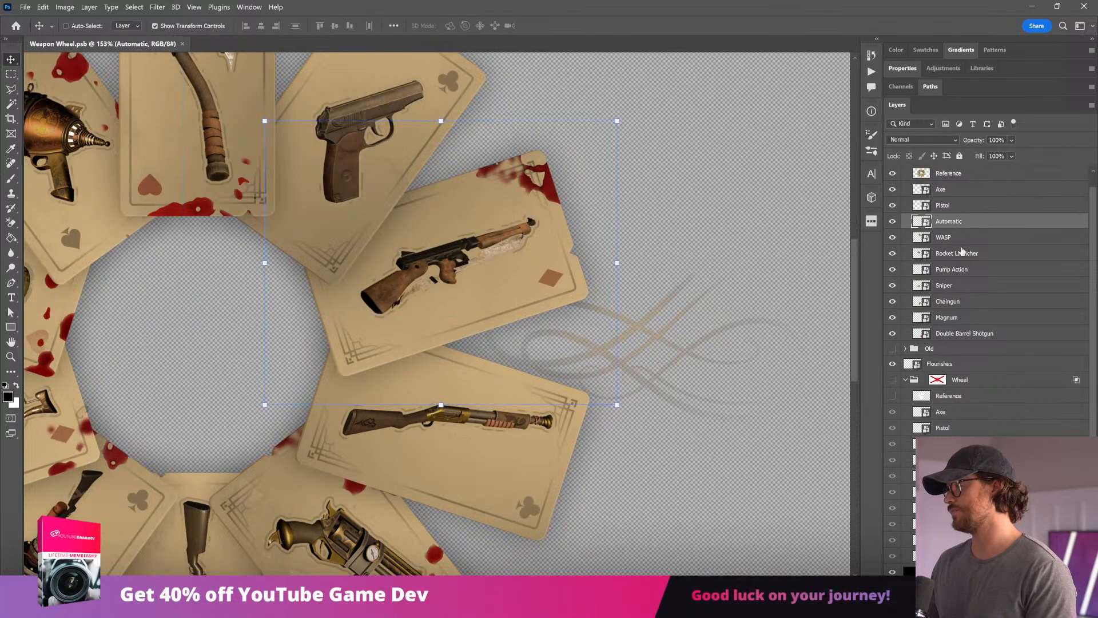
Step: Open the Automatic layer's smart object, inspect its card's transform bounds, and close it without saving
double_click(920, 224)
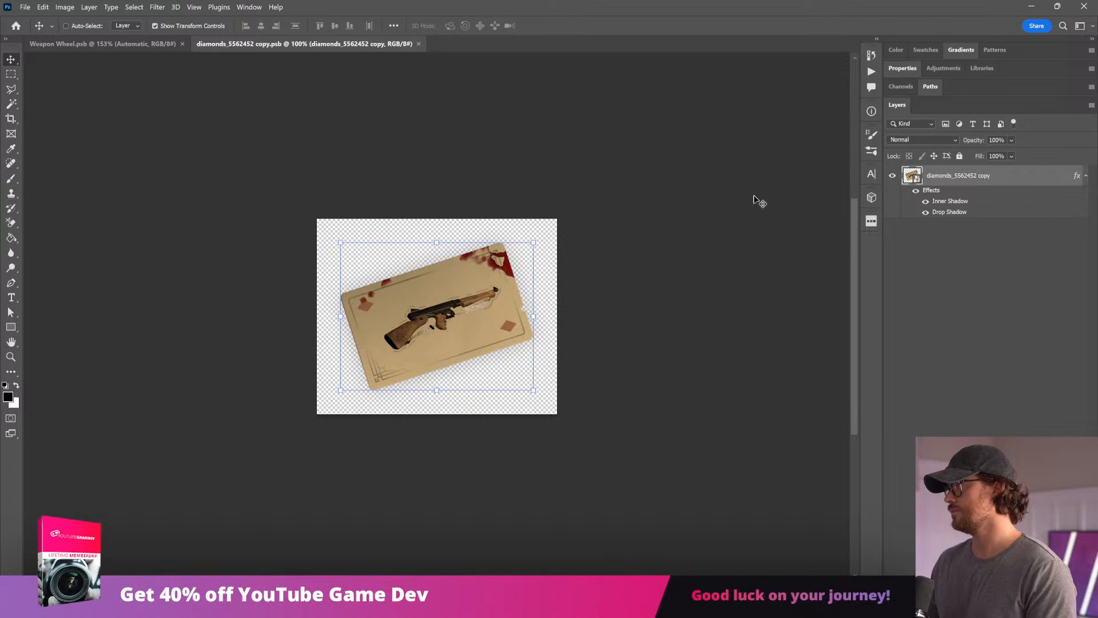
key(ctrl+t)
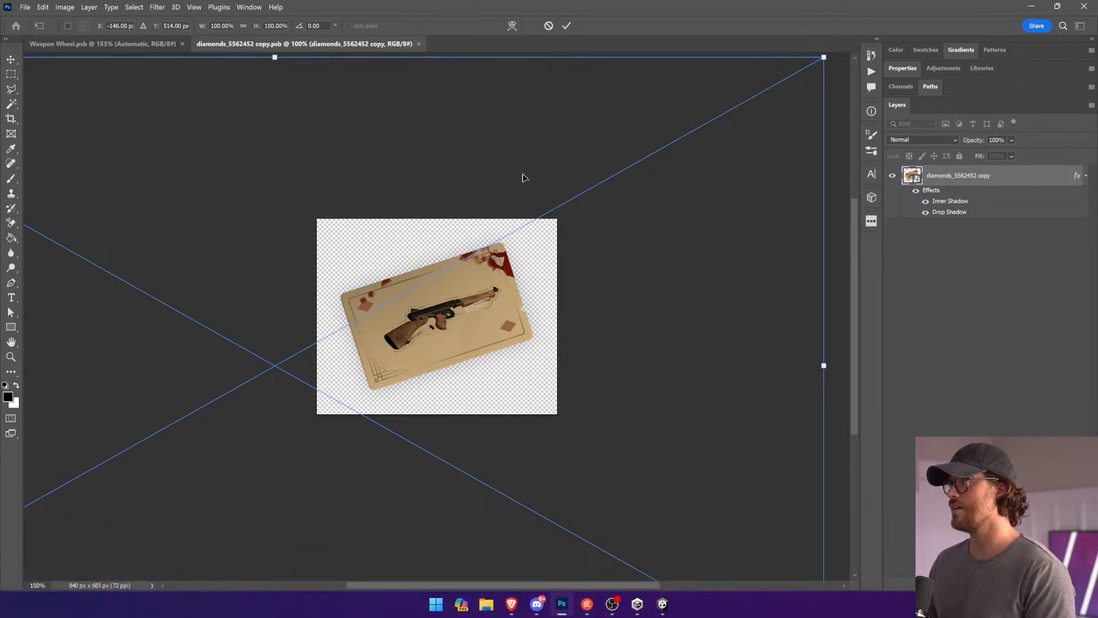
key(Return)
click(424, 45)
click(616, 237)
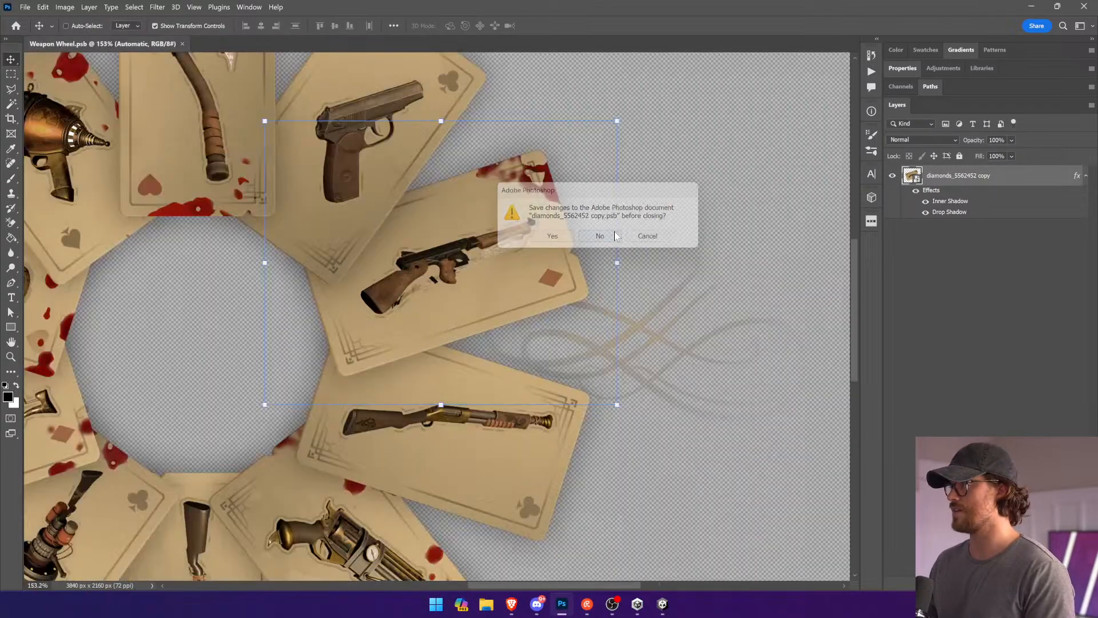
drag(522, 406, 603, 367)
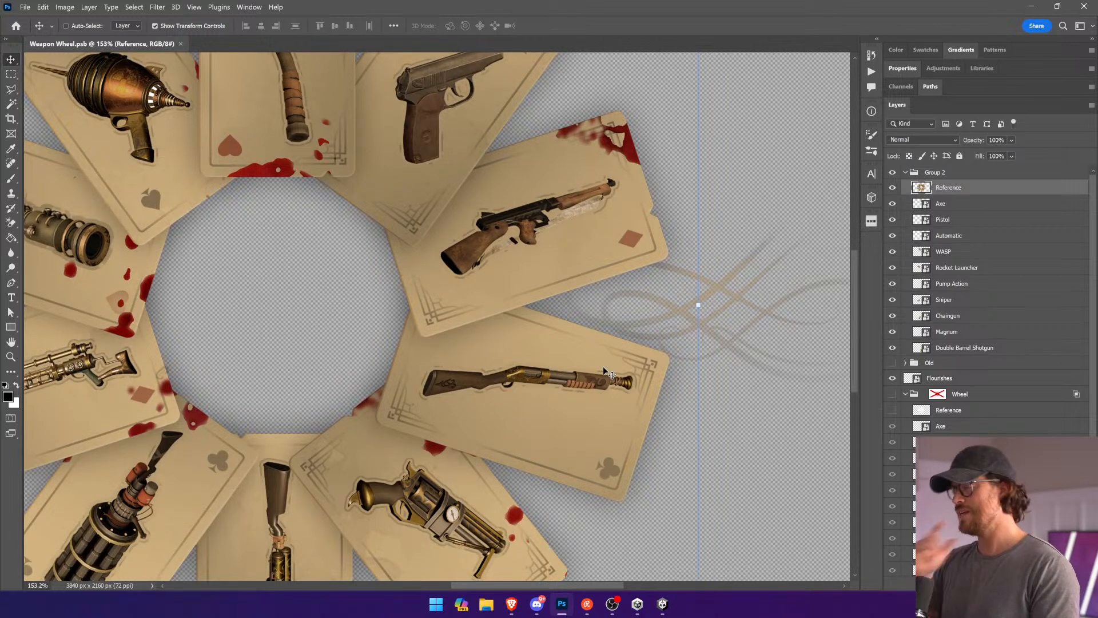
Step: Switch to Unity to check the PumpActionShotgun and AutomaticLight Selectors' positions on the wheel, and return to Photoshop
key(alt+Tab)
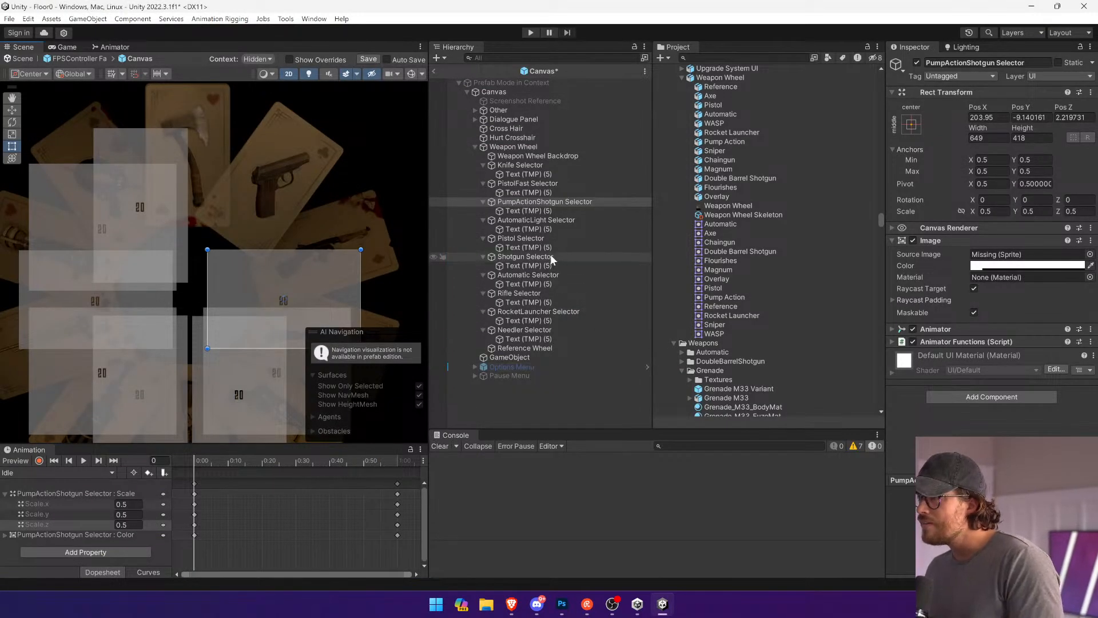
click(550, 220)
click(551, 201)
key(alt+Tab)
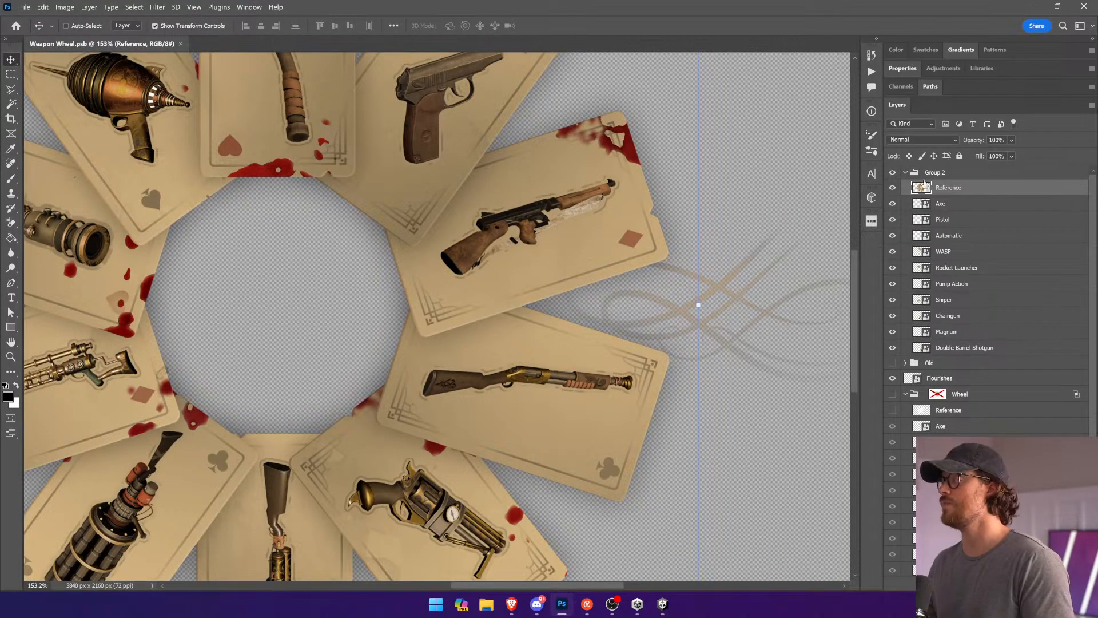
Step: Open the Pump Action layer's smart object, then rasterize and copy its card
click(949, 284)
double_click(922, 286)
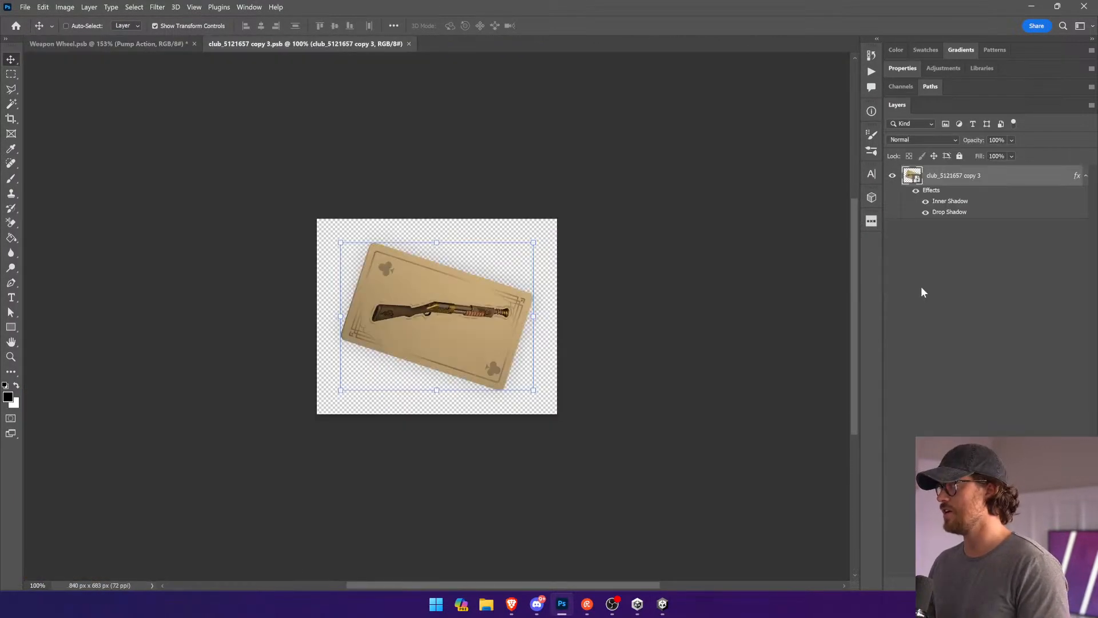
right_click(951, 183)
click(986, 314)
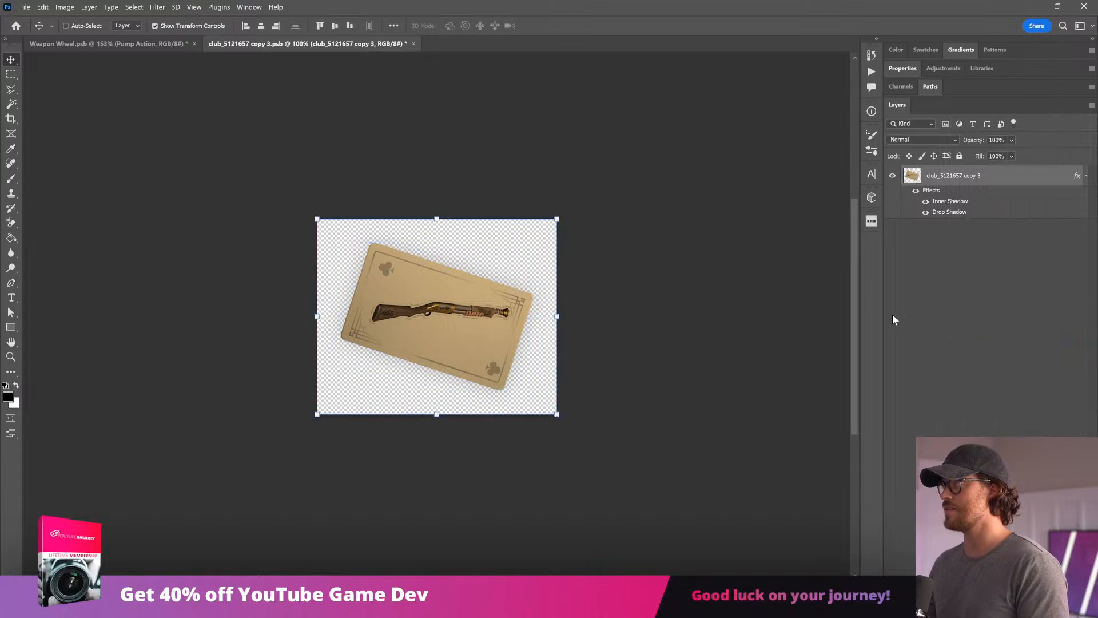
Step: Paste the copied pump-action card into the Automatic layer's smart object as an alignment reference
click(152, 47)
click(557, 201)
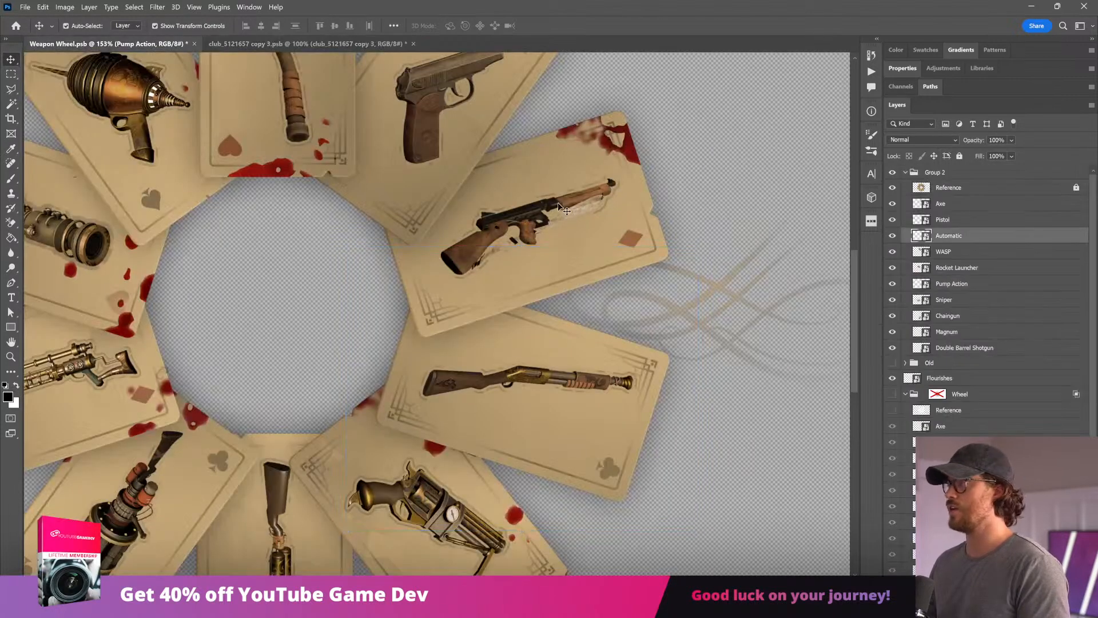
double_click(921, 236)
key(ctrl+v)
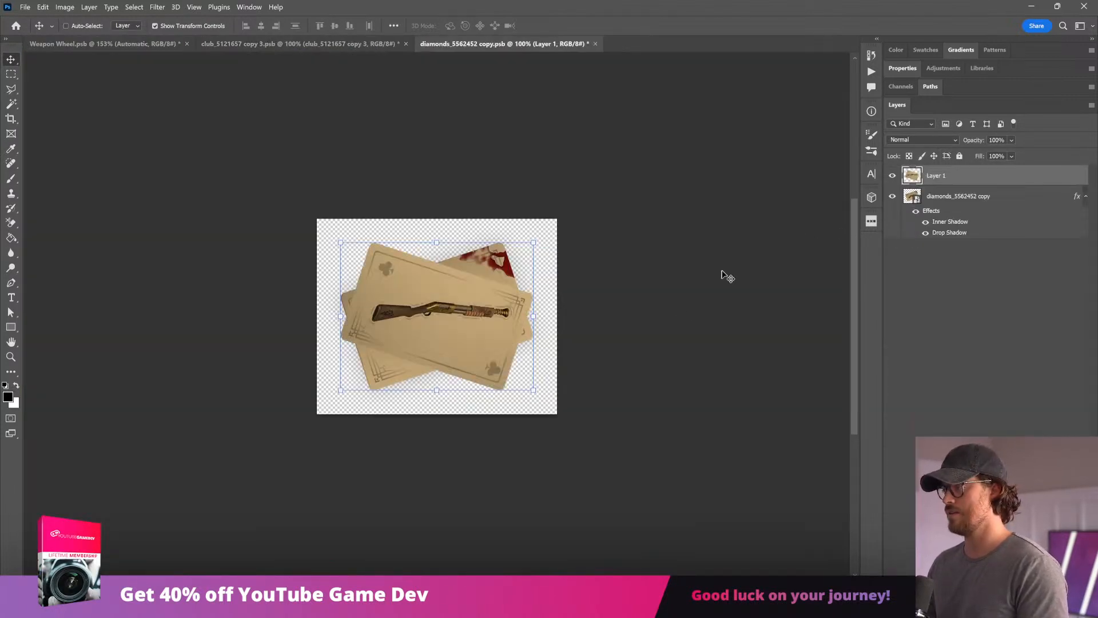
Step: Rasterize the diamonds_5562452 copy layer to copy its card, and save the smart object document
click(1009, 197)
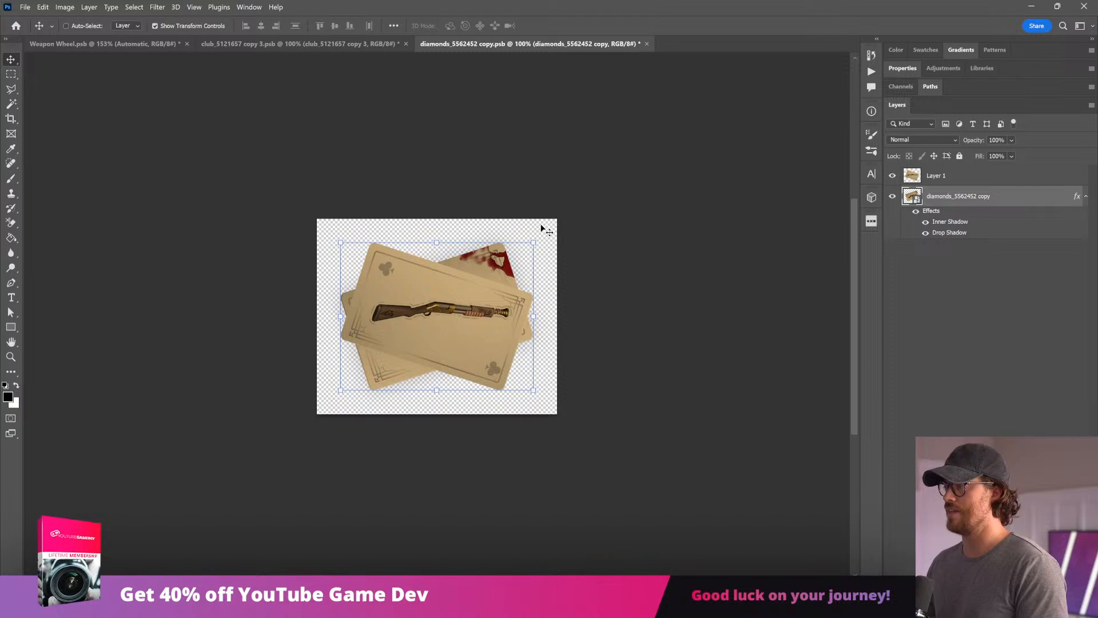
right_click(993, 197)
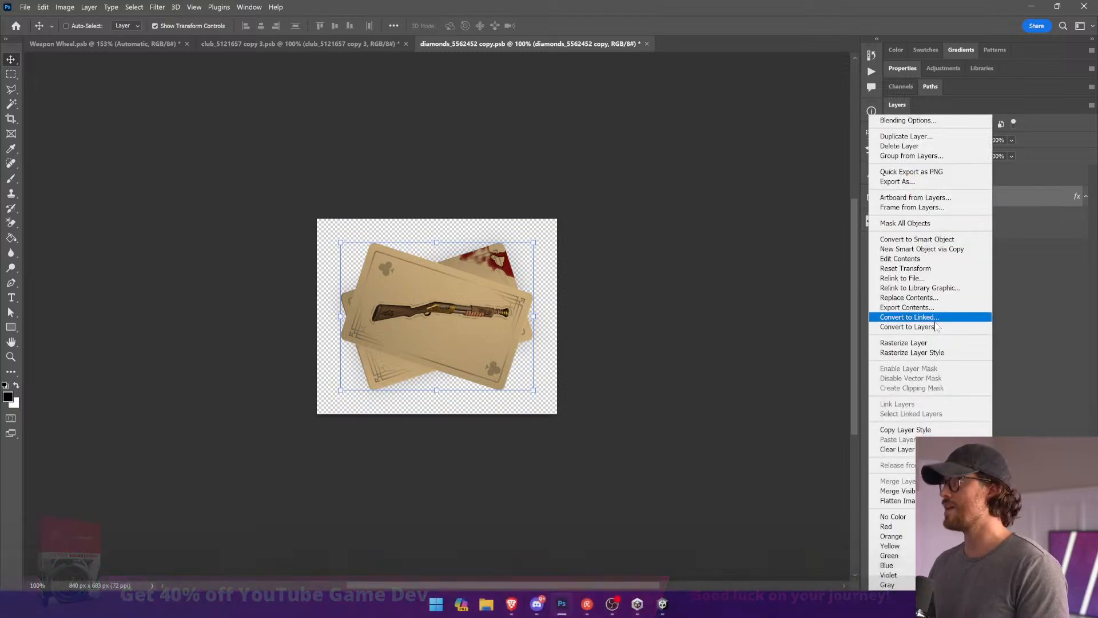
click(938, 342)
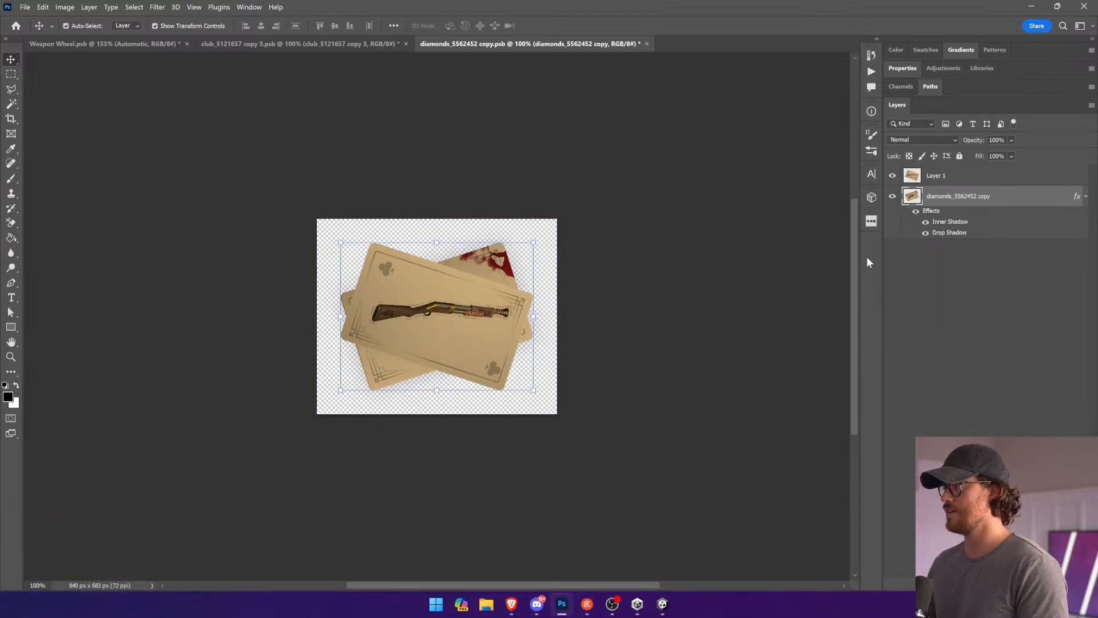
key(ctrl+s)
Step: Close club_5121657 copy 3.psb without saving, reopen it from the Pump Action layer, and paste the copied automatic card
click(332, 43)
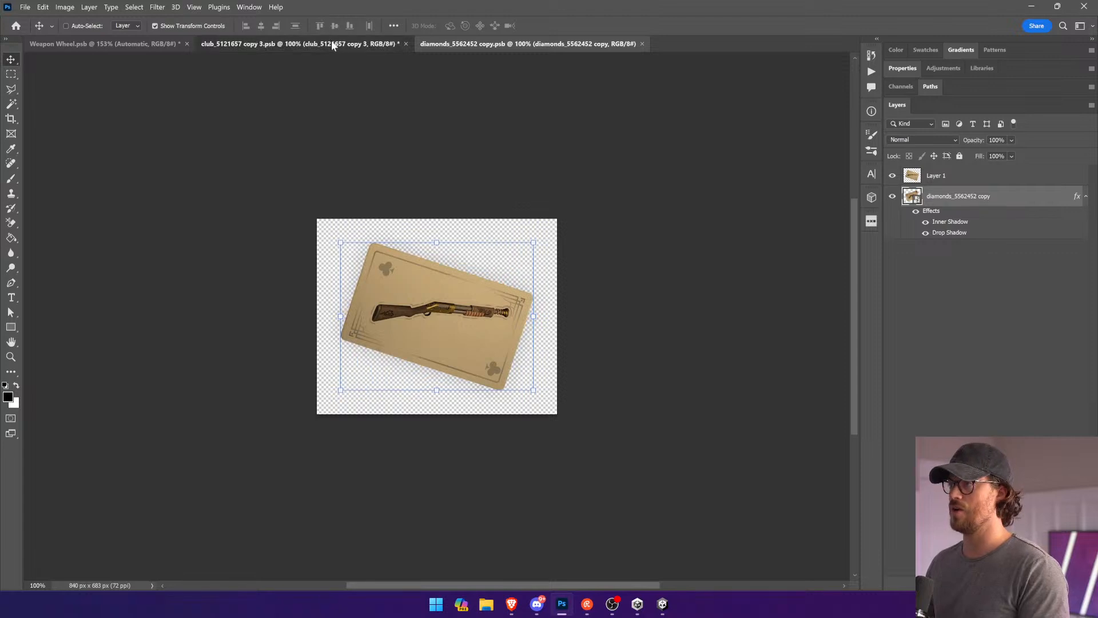
click(406, 44)
key(Return)
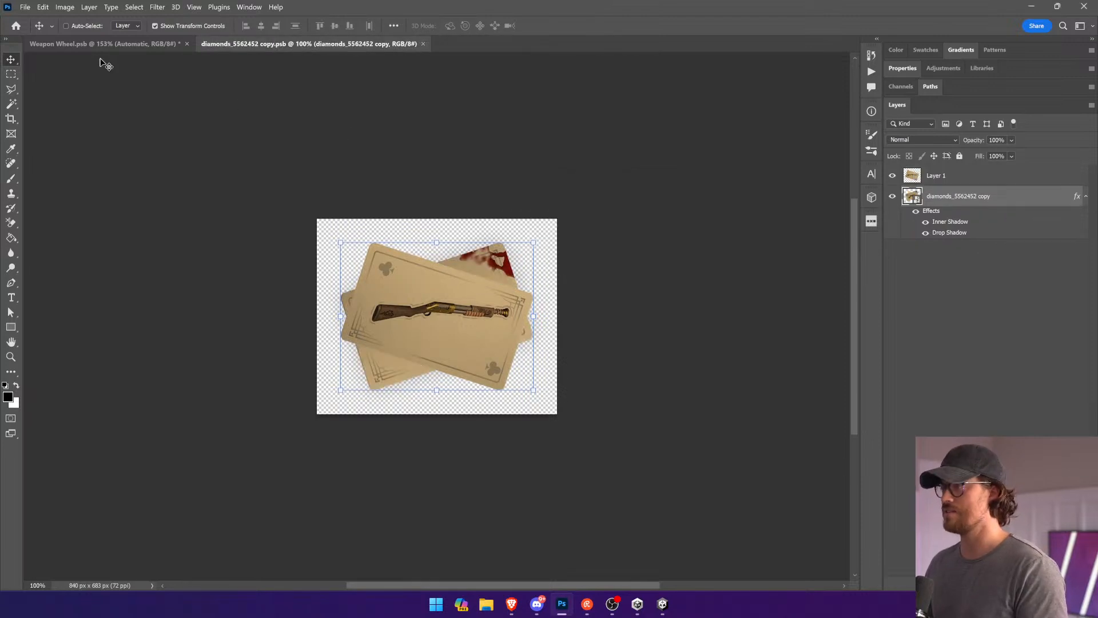
click(103, 44)
click(563, 415)
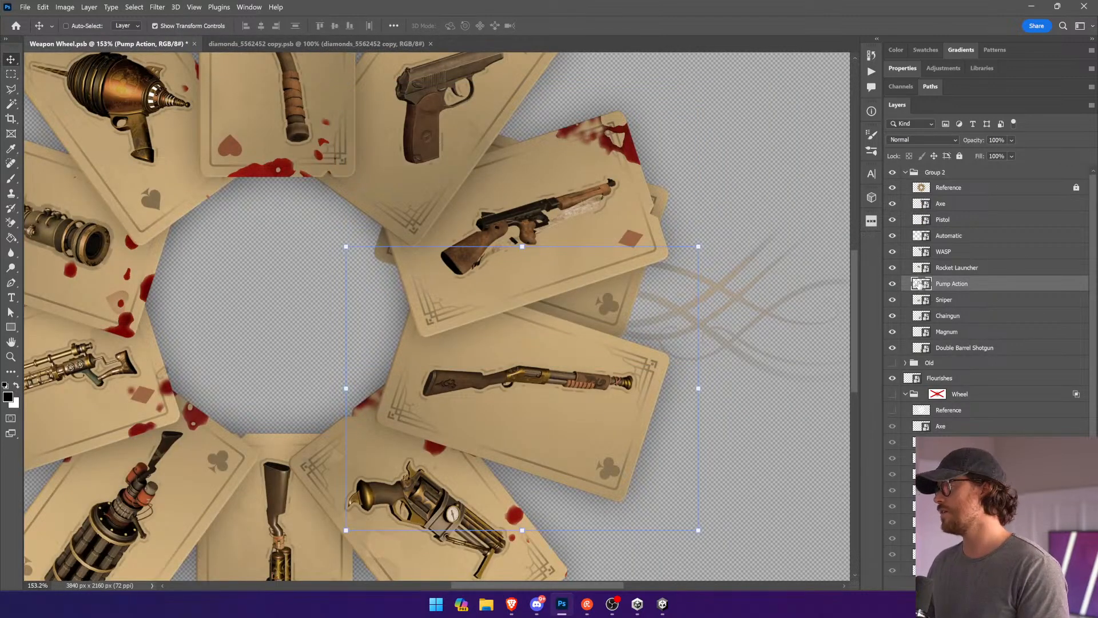
double_click(920, 284)
Step: Rotate the club_5121657 copy 3 card by -36.03° to line up with the pasted automatic card
click(941, 200)
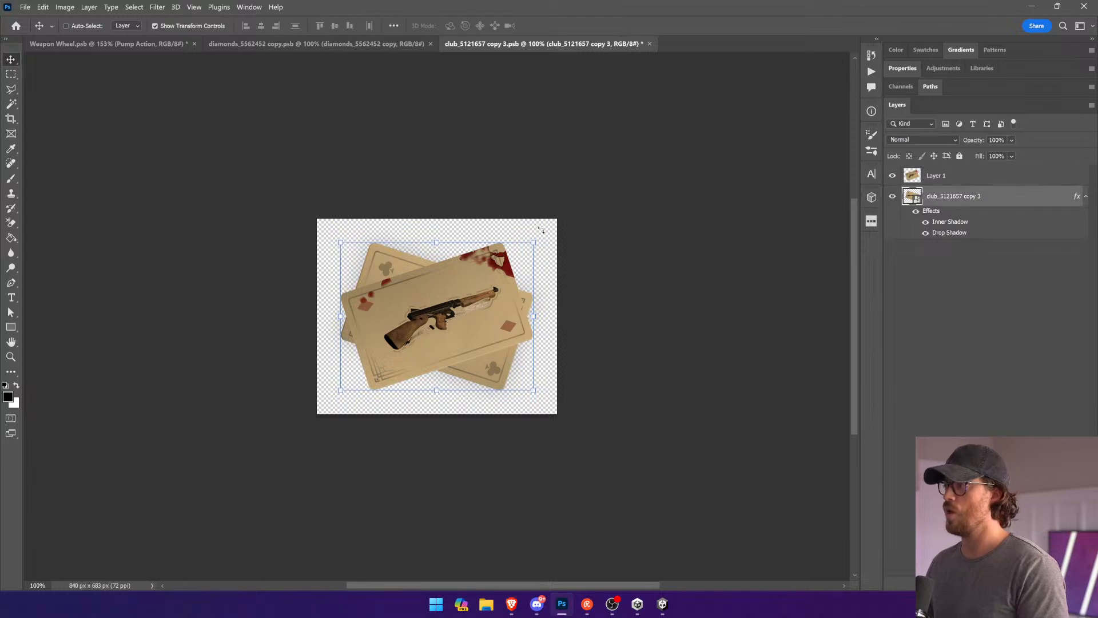
drag(539, 230, 466, 188)
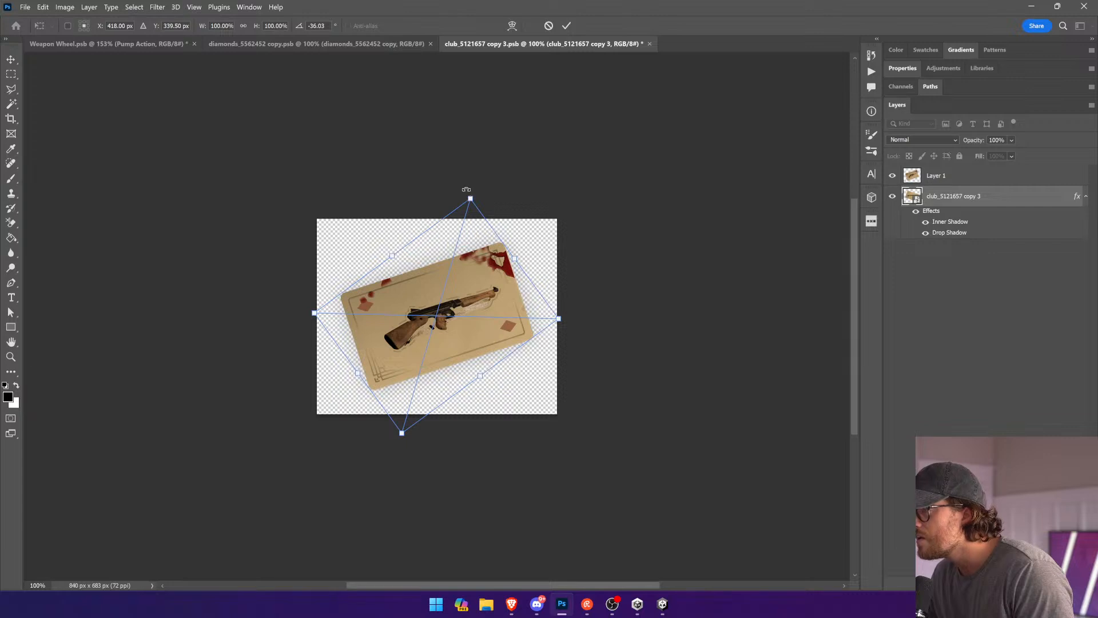
key(Return)
Step: Hide the pasted Layer 1, then save and close the pump-action smart object
click(893, 175)
click(921, 176)
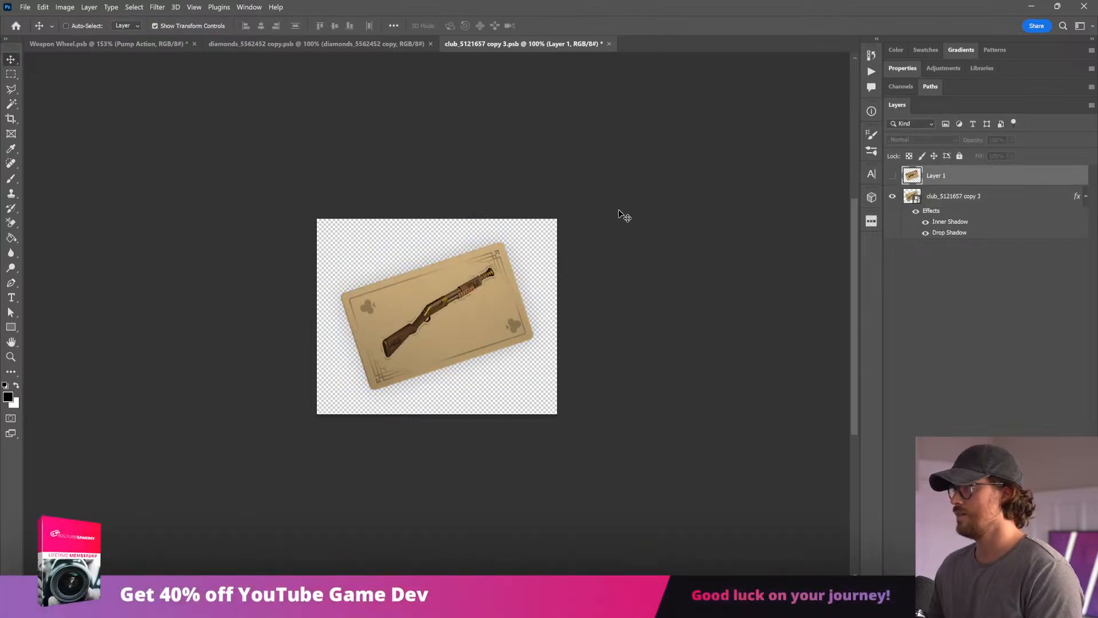
key(ctrl+s)
key(ctrl+w)
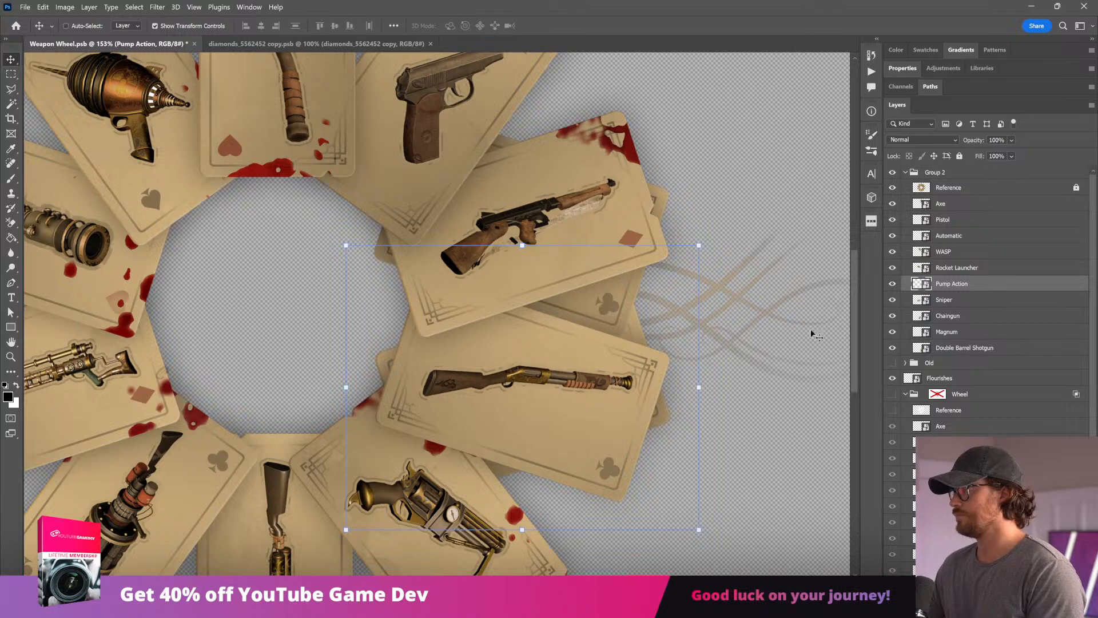
Step: Move the Pump Action card up into the Automatic card's slot, and open the Automatic layer's smart object
drag(678, 350, 675, 187)
ctrl+click(636, 216)
double_click(920, 238)
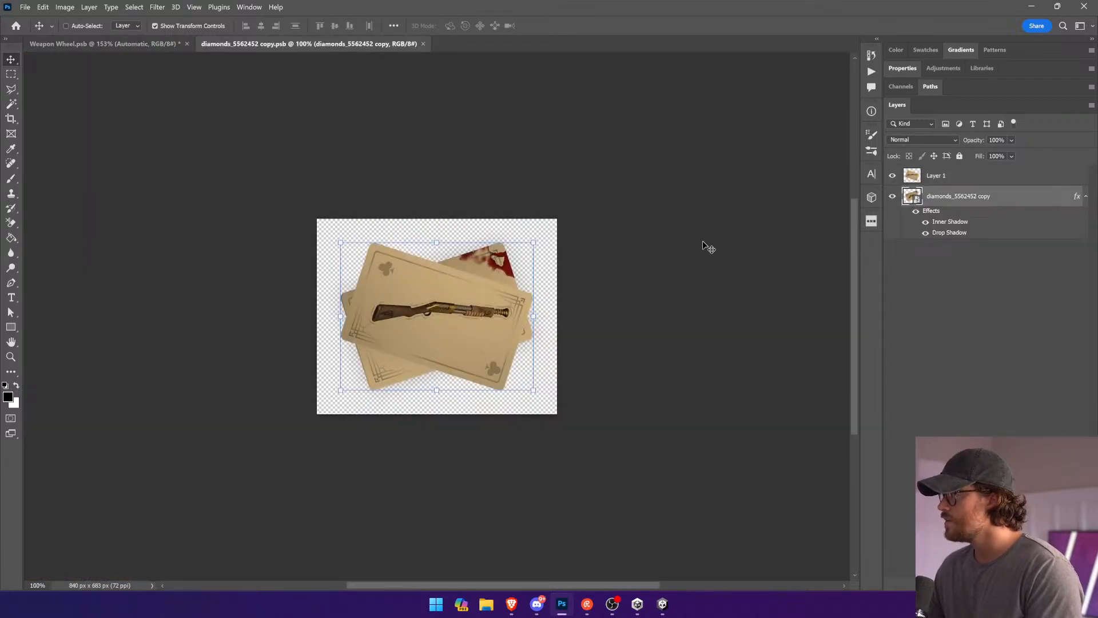
key(ctrl+t)
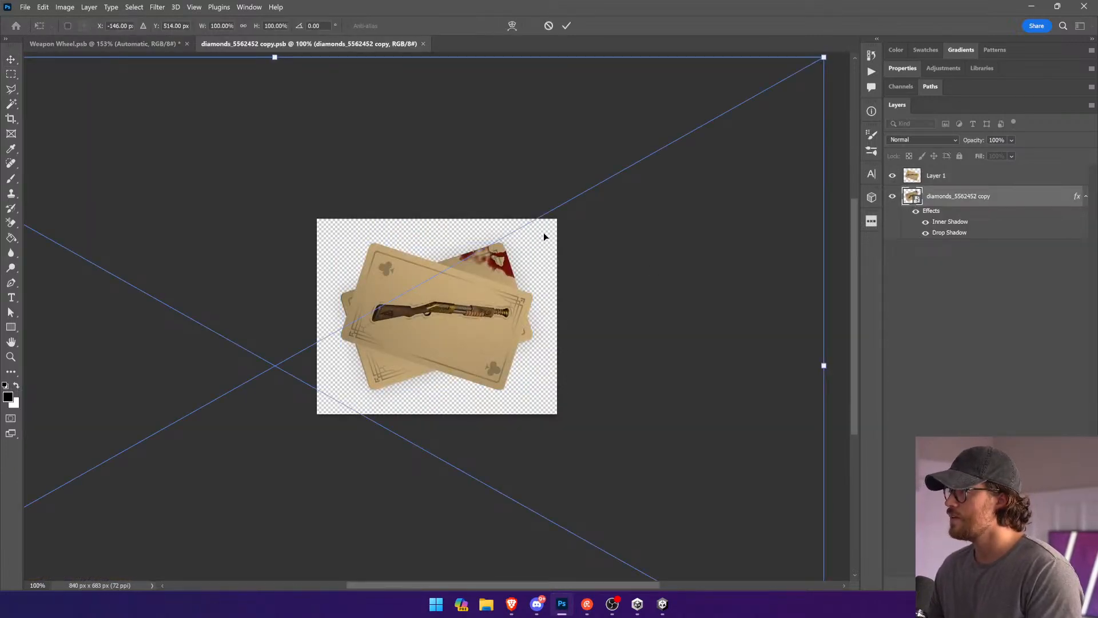
key(Return)
key(ctrl+t)
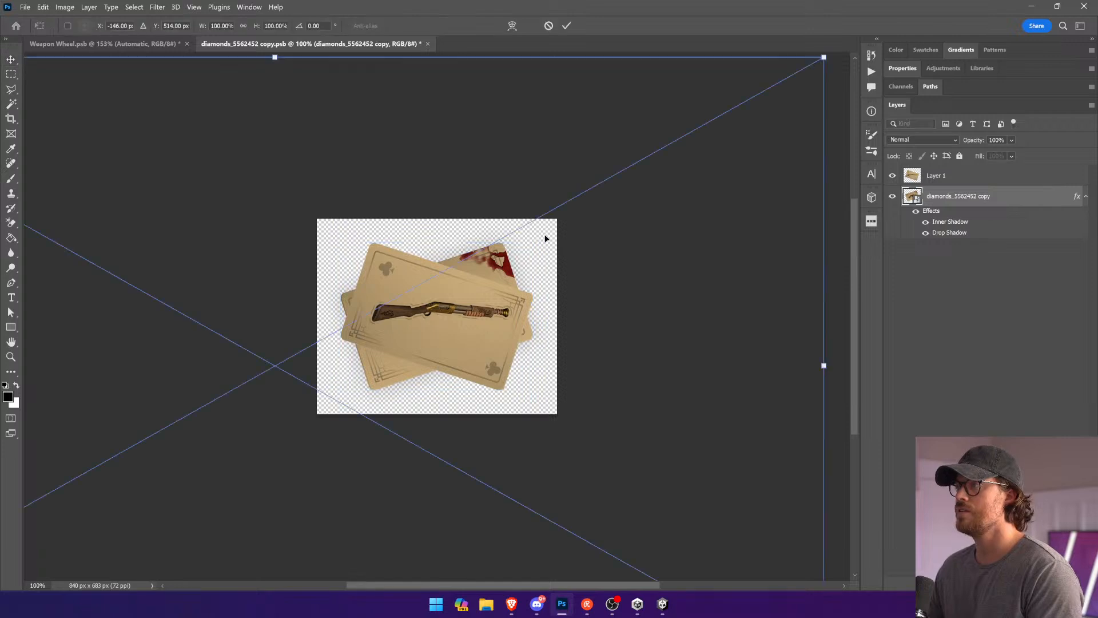
drag(834, 58, 696, 111)
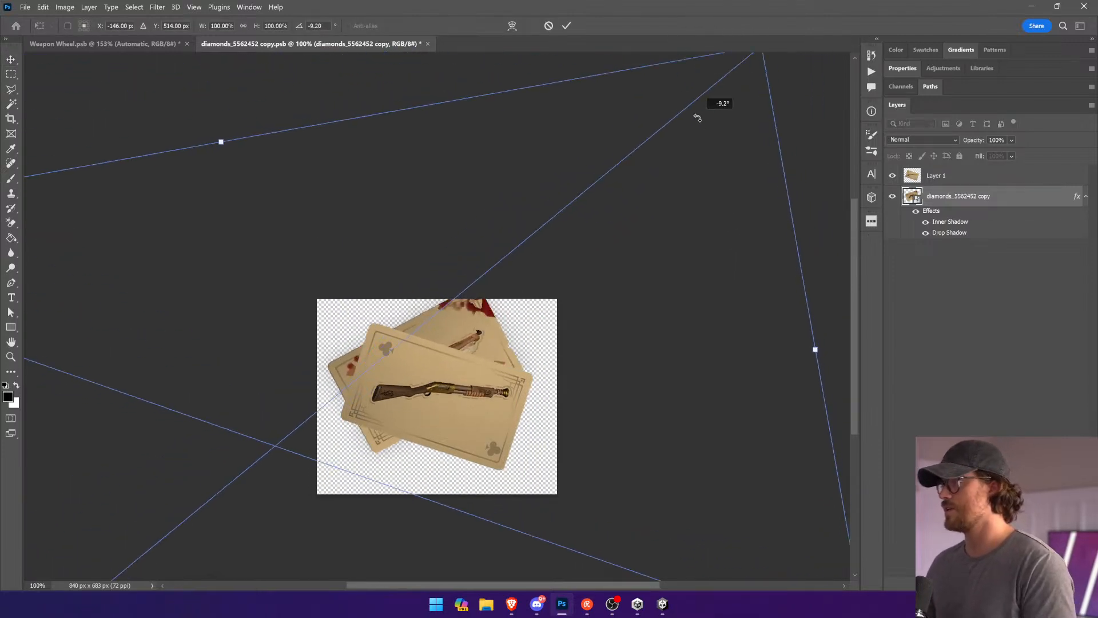
key(Return)
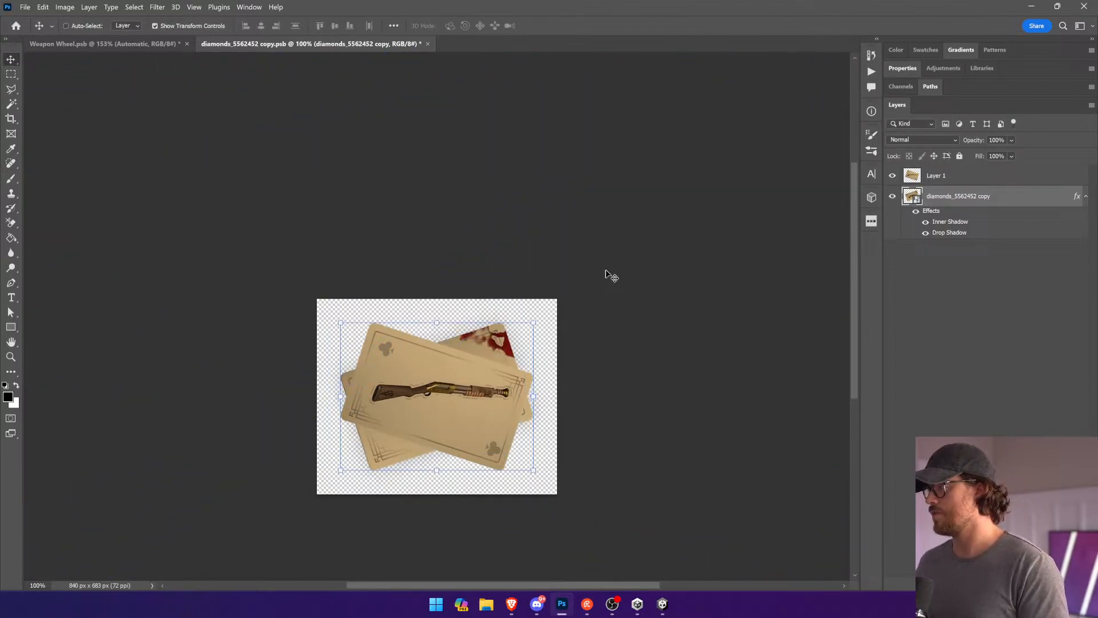
click(941, 177)
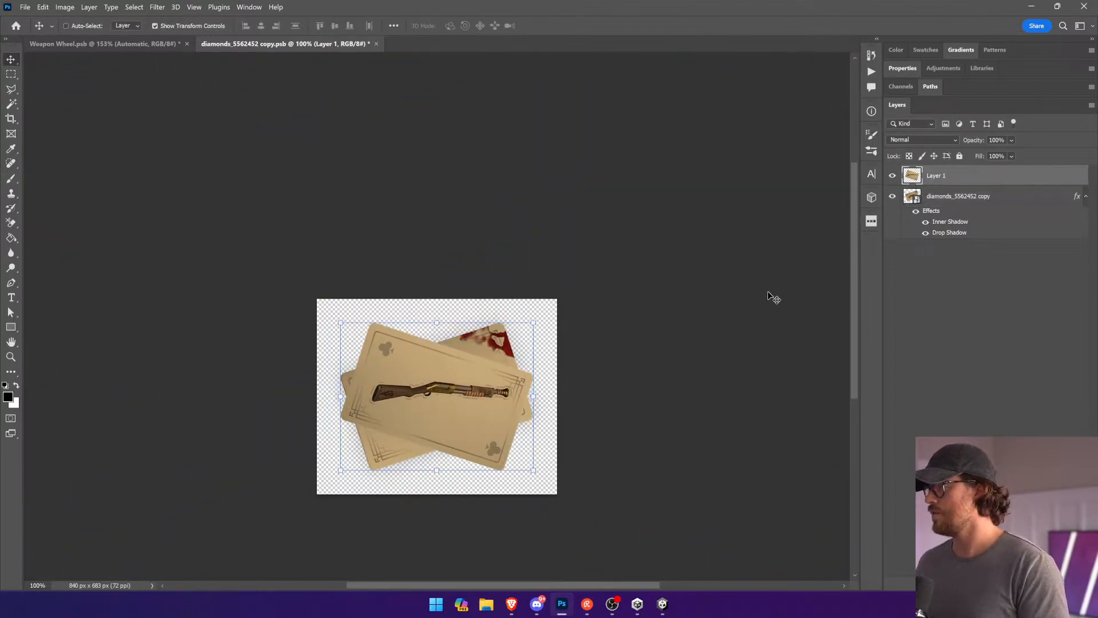
click(956, 200)
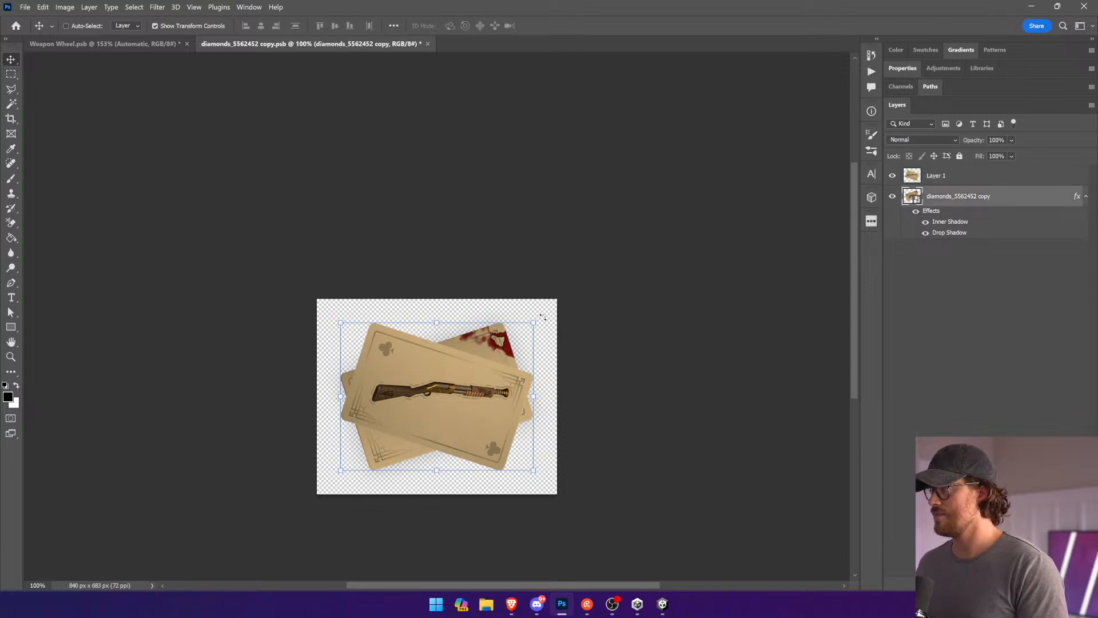
Step: Rotate the diamonds_5562452 copy card by 36.11°, move it exactly beneath the pasted pump-action card, and save
key(ctrl+t)
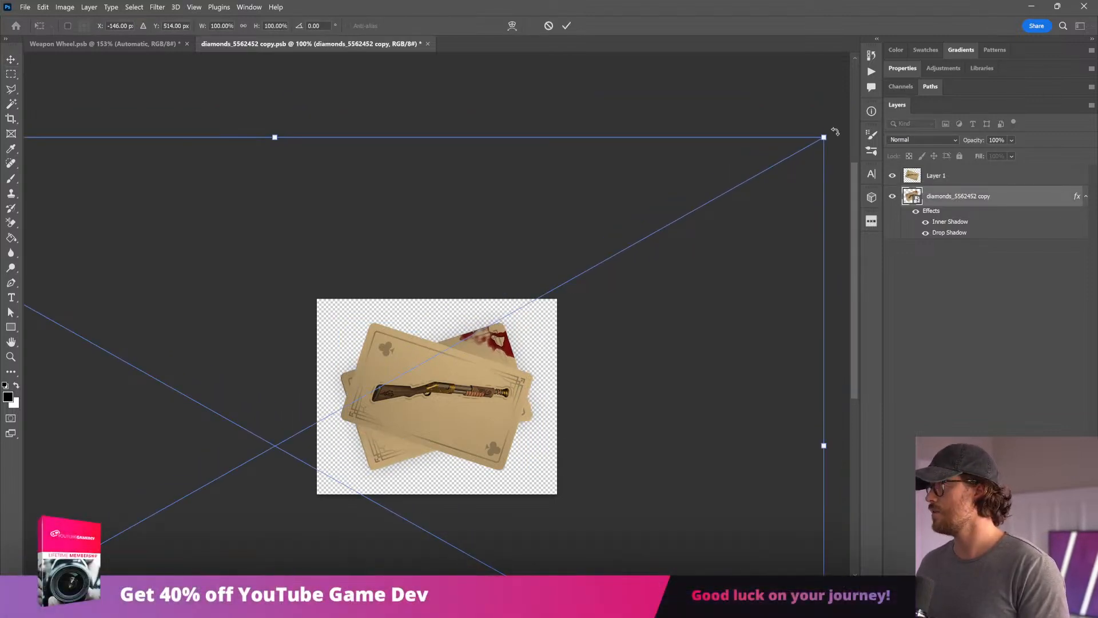
drag(835, 133, 592, 487)
drag(359, 494, 357, 389)
drag(703, 399, 701, 426)
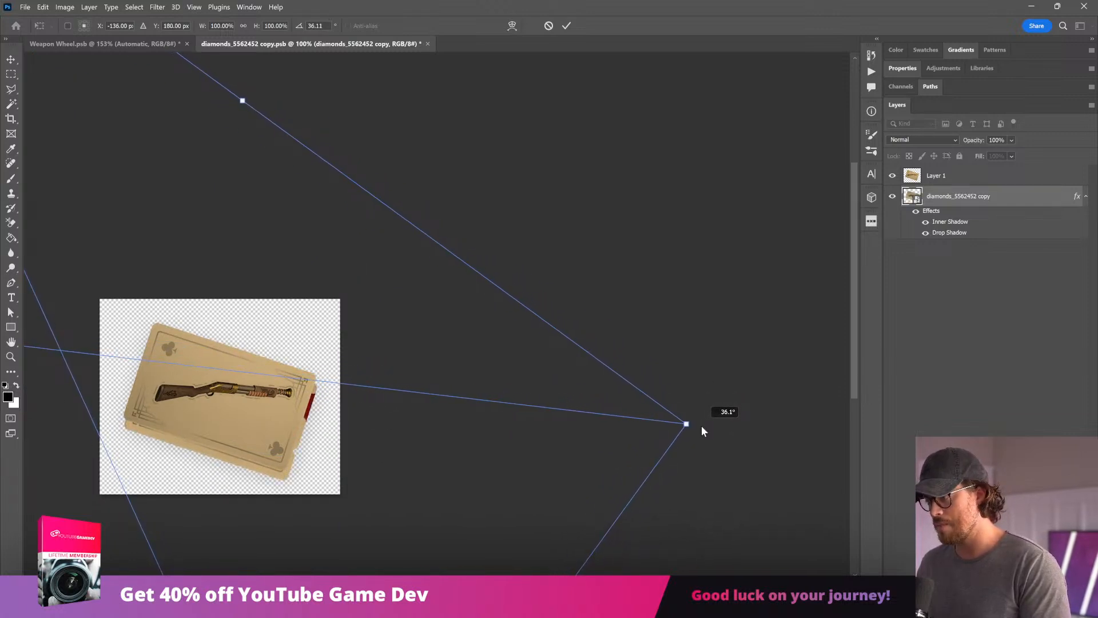
drag(456, 441, 456, 427)
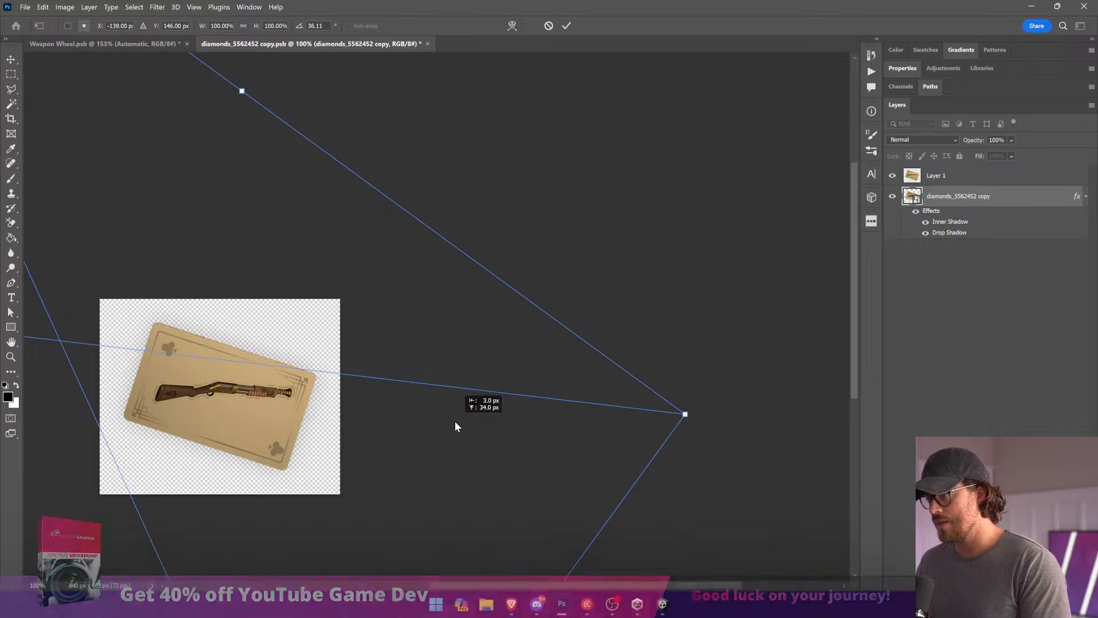
key(Return)
key(ctrl+s)
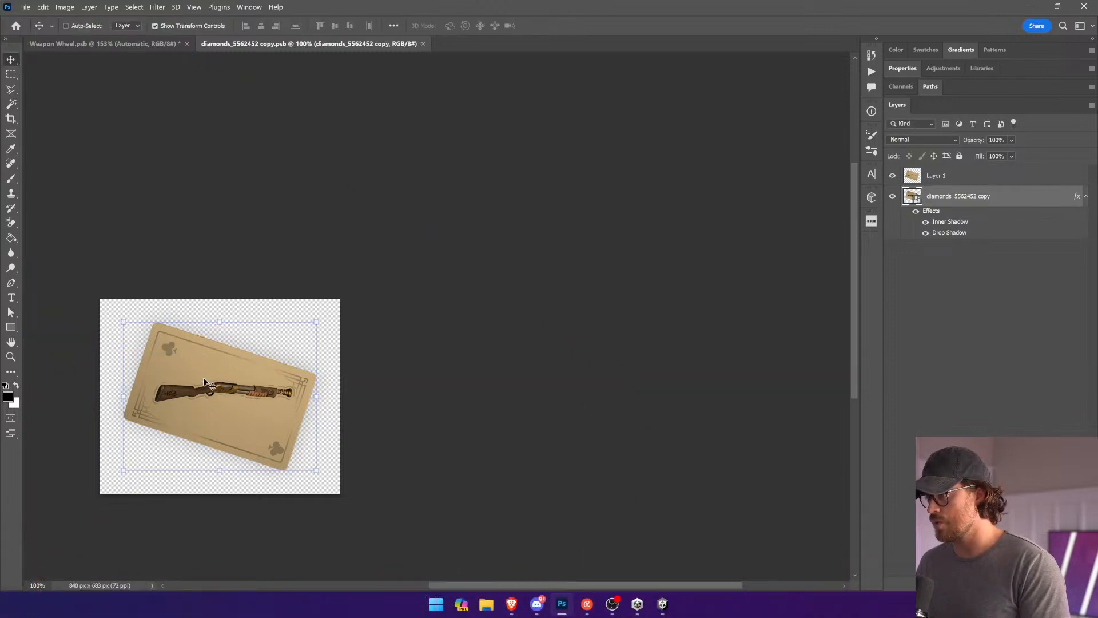
Step: Remove the pasted pump-action card on Layer 1, then save and close the automatic smart object
key(ctrl+1)
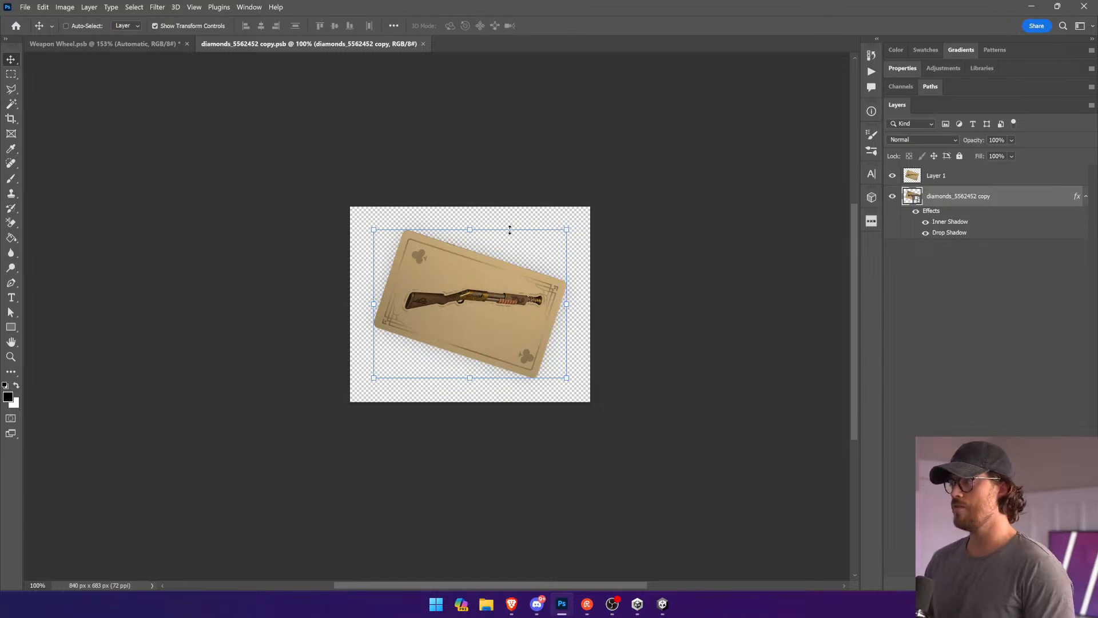
click(941, 175)
key(ctrl+e)
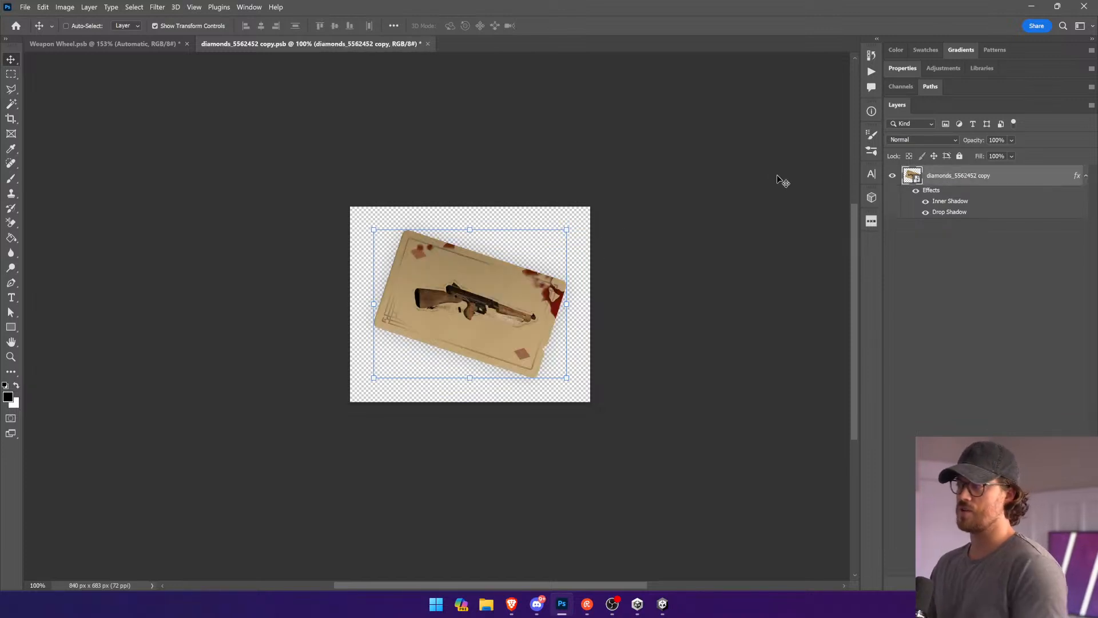
key(ctrl+s)
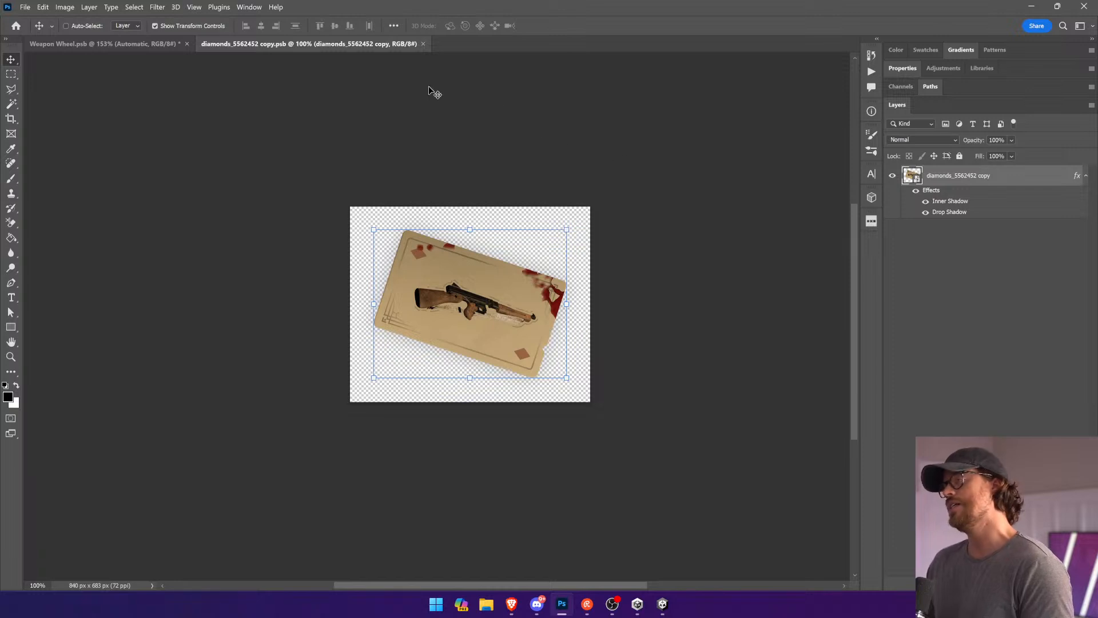
click(423, 43)
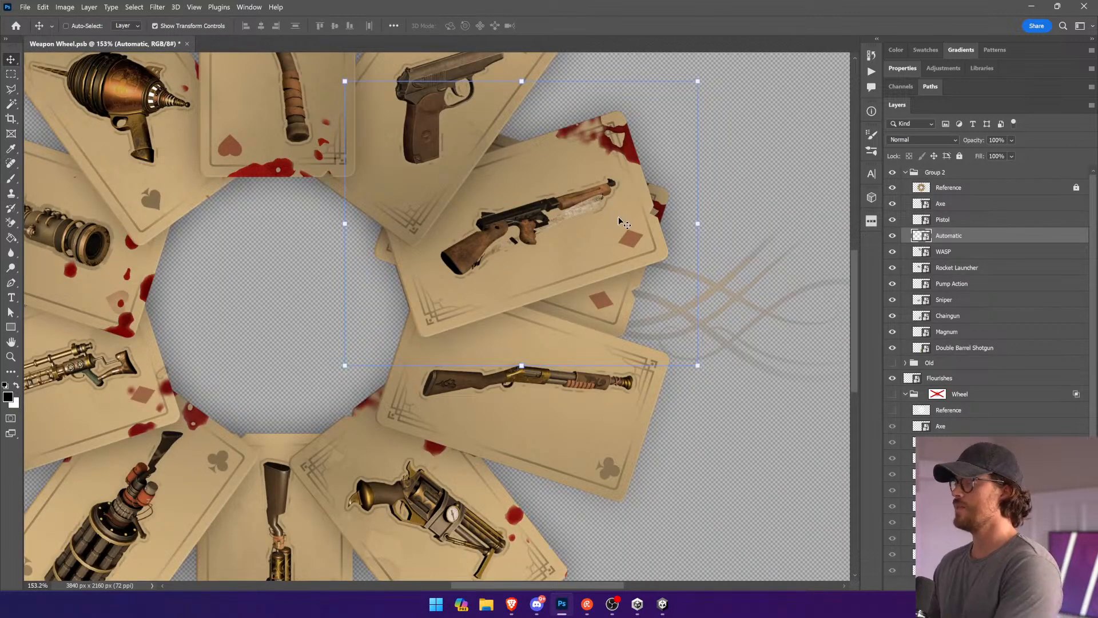
Step: Move the Automatic card down into the pump-action card's original slot, save Weapon Wheel.psb, and switch to Unity
drag(701, 379, 639, 466)
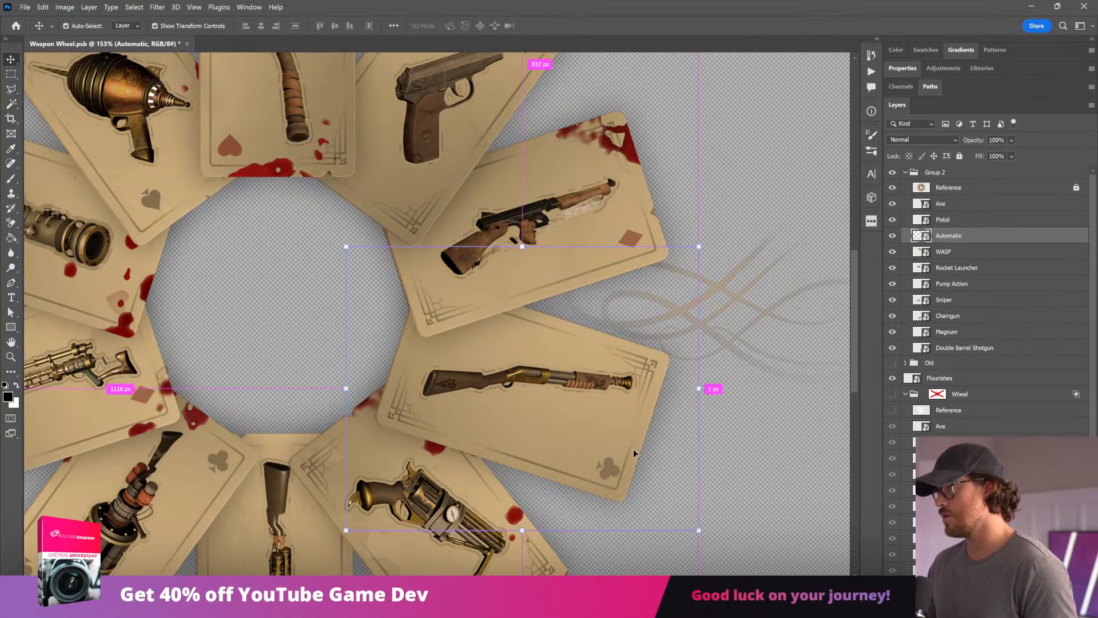
ctrl+click(552, 286)
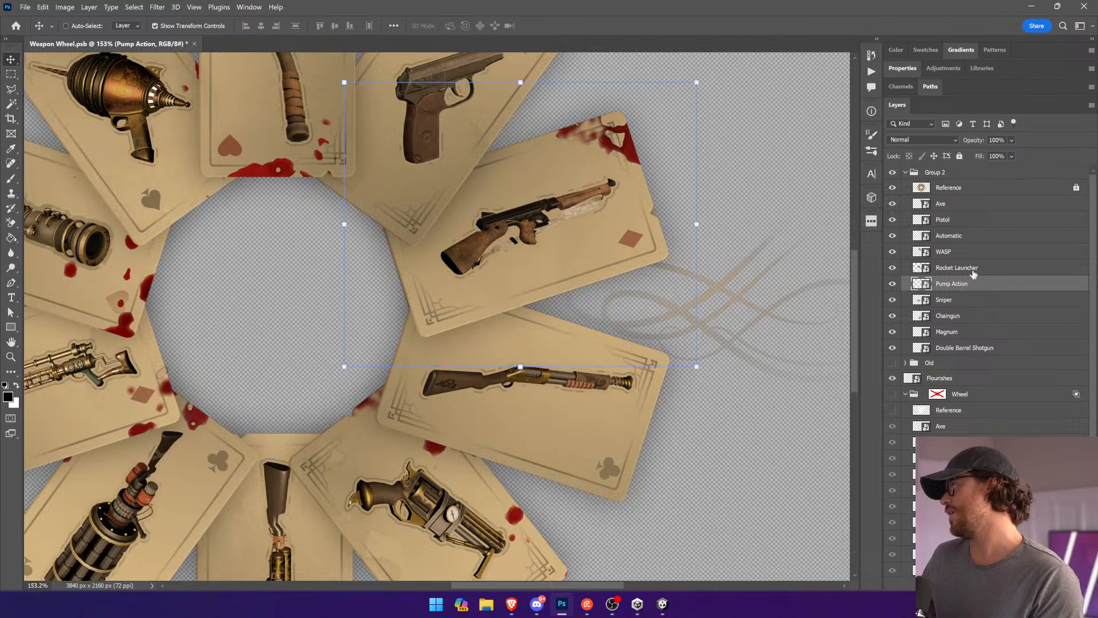
click(965, 241)
key(ctrl+s)
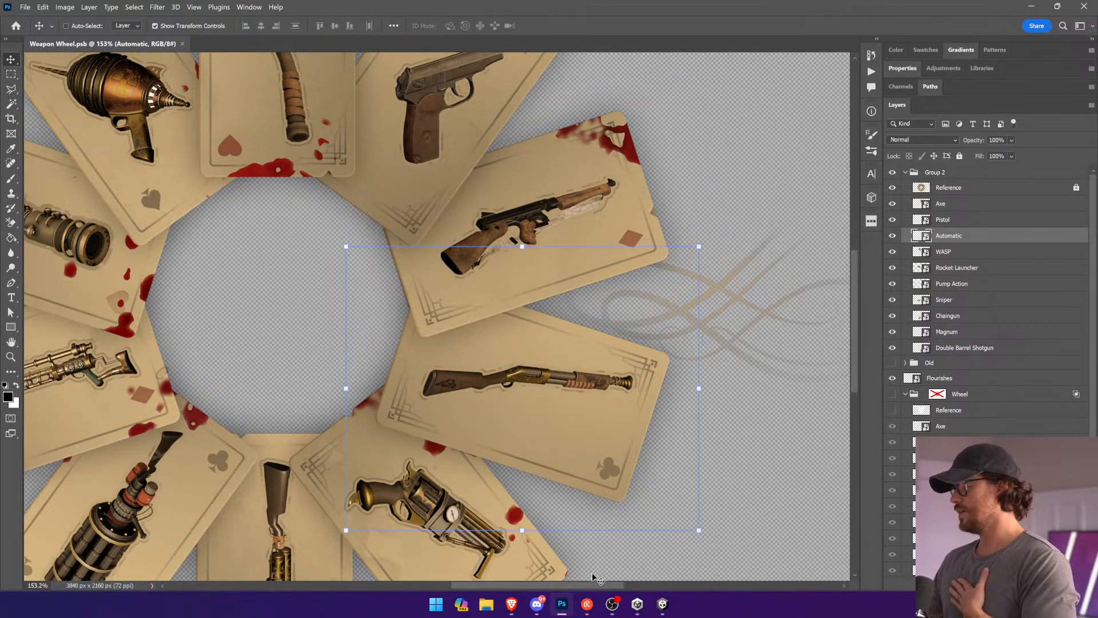
click(663, 604)
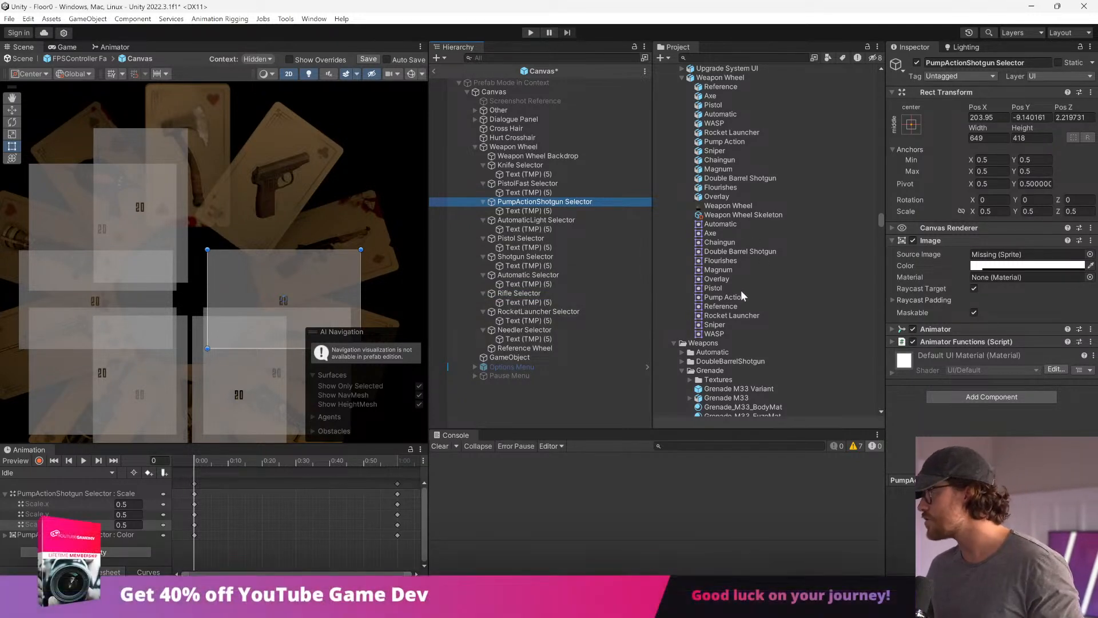
Step: Assign the Pump Action sprite to PumpActionShotgun Selector at native size and align it over its reference card, about X 277.8, Y 92.5
drag(724, 297, 1023, 254)
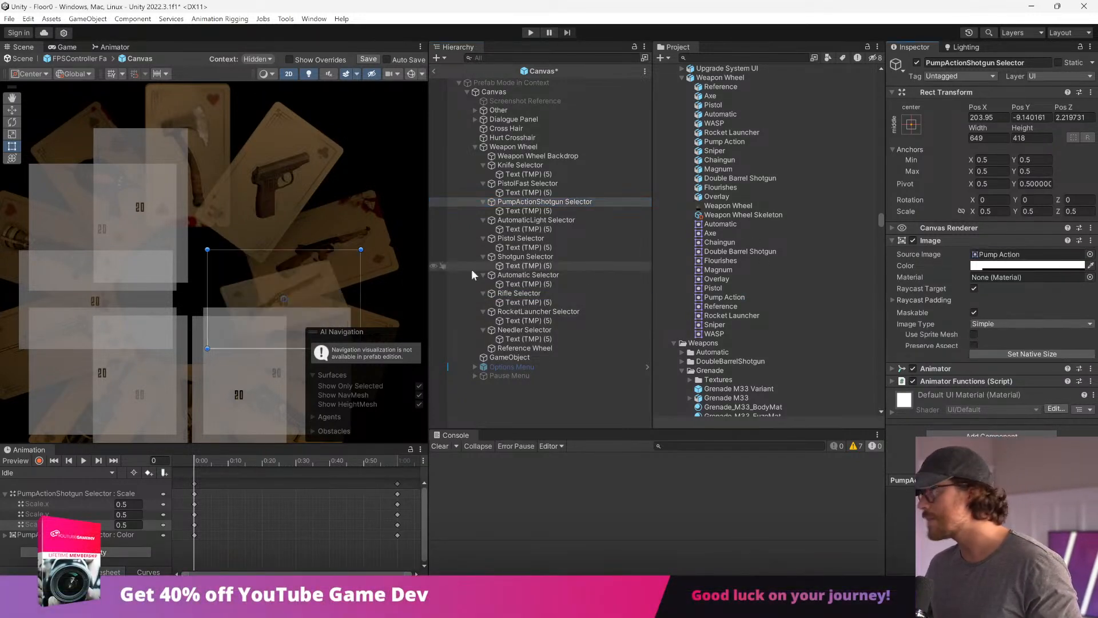
click(1030, 358)
drag(338, 287, 372, 237)
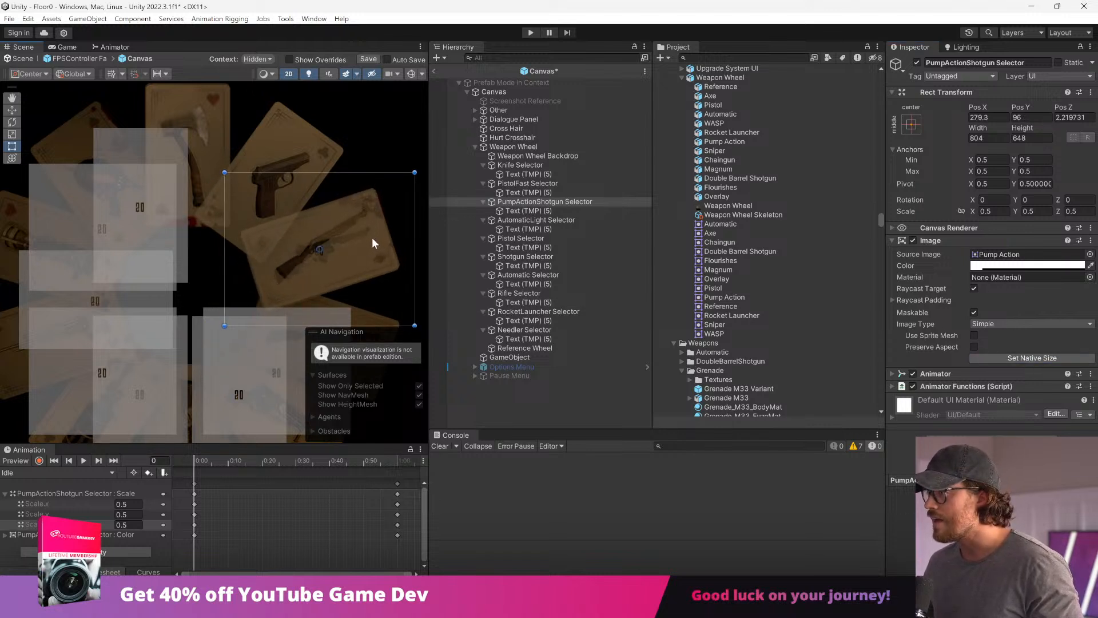
scroll(371, 252, up, 2)
scroll(368, 249, up, 2)
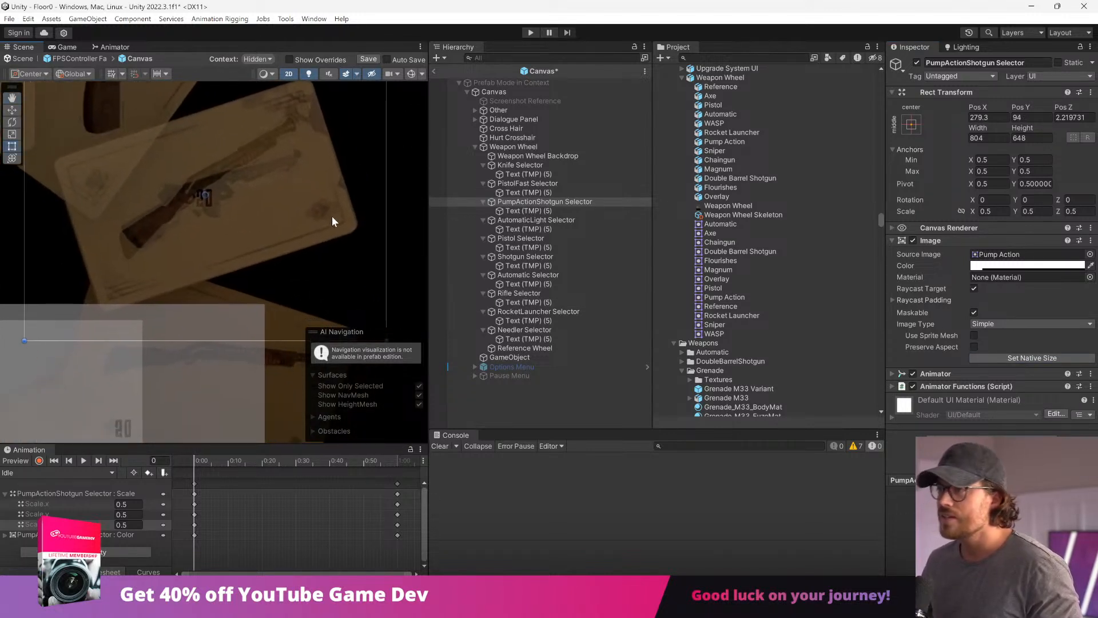
scroll(322, 238, up, 3)
scroll(323, 236, up, 1)
drag(331, 230, 328, 232)
scroll(327, 229, down, 4)
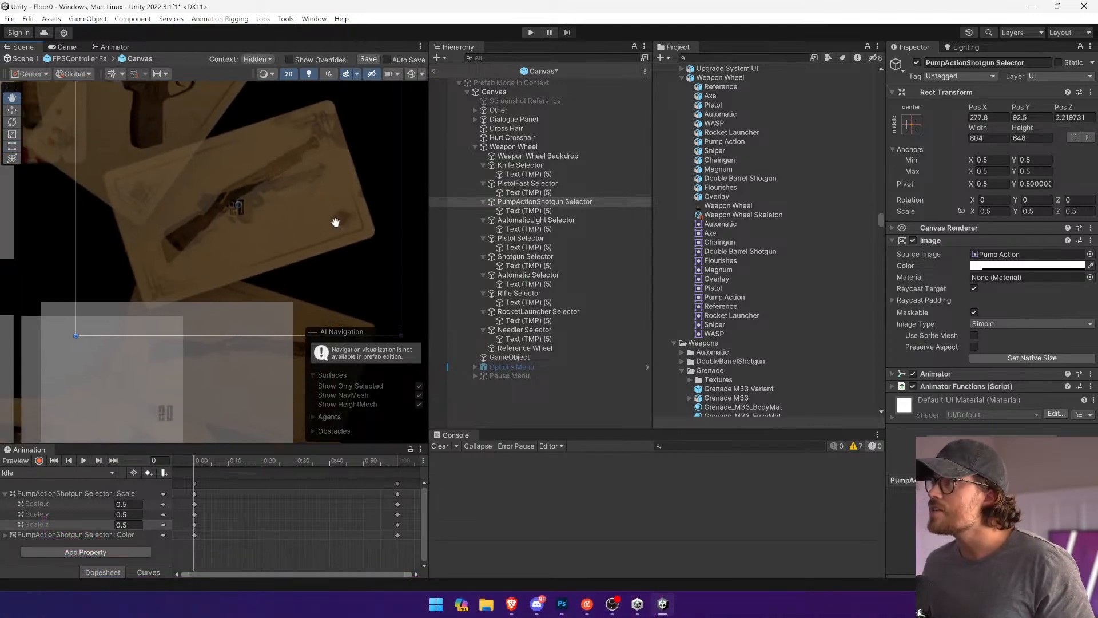
Step: Assign the Automatic sprite to AutomaticLight Selector's image and set it to native size
click(533, 220)
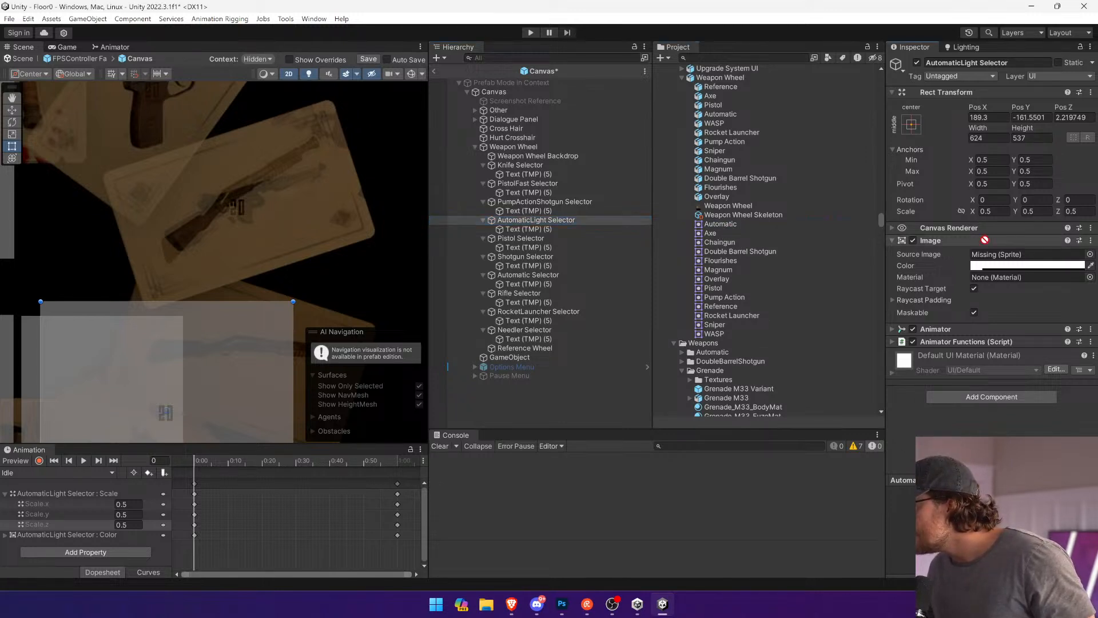
click(1017, 257)
drag(1019, 260, 1019, 261)
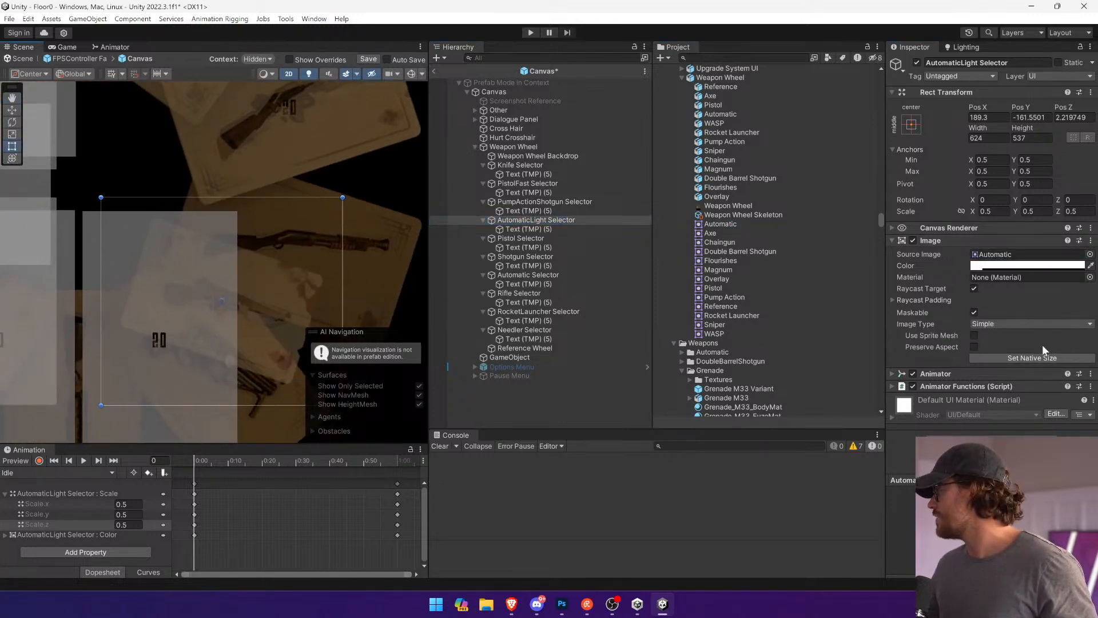
click(1042, 356)
Step: Align the AutomaticLight Selector card over its reference card at about X 278.3, Y -95.5
scroll(132, 233, down, 7)
middle_drag(230, 271, 242, 220)
drag(269, 258, 319, 220)
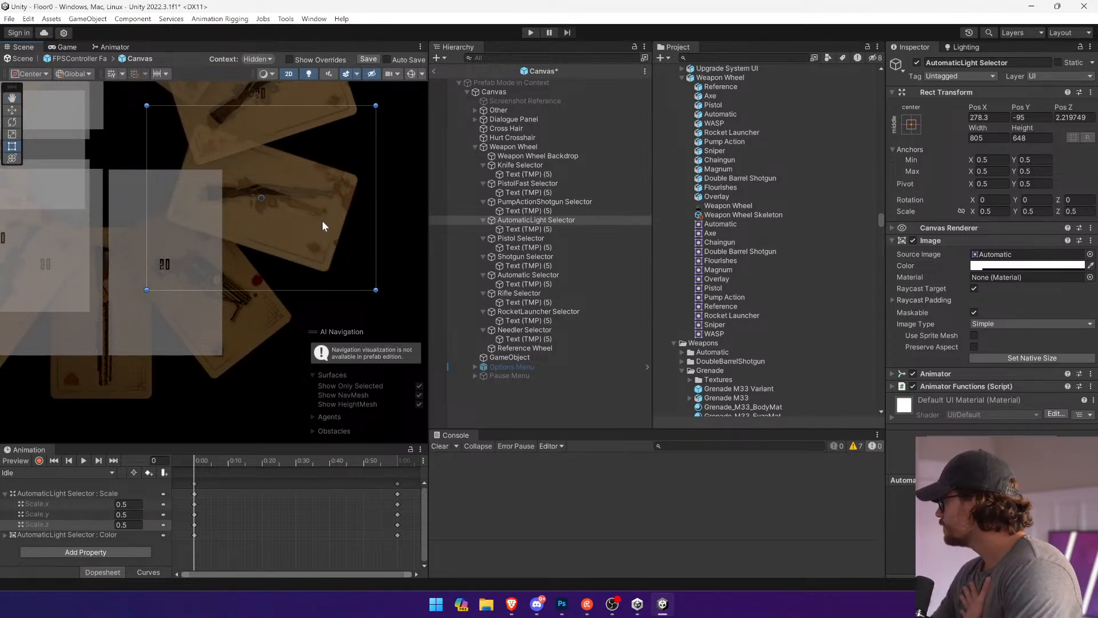
scroll(325, 223, up, 4)
drag(322, 221, 339, 214)
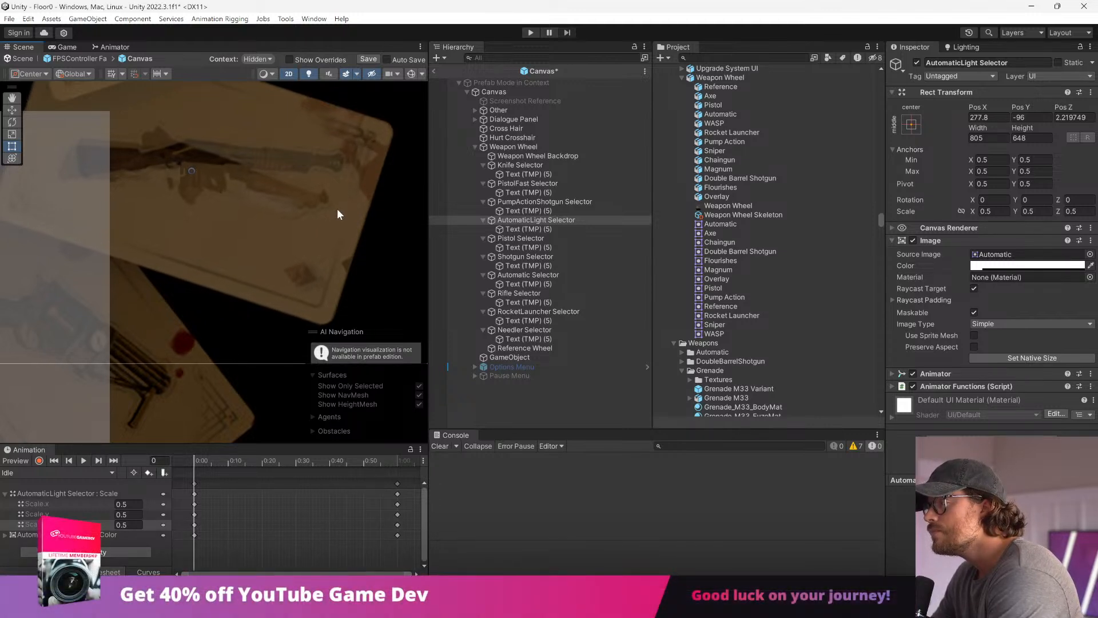
scroll(339, 214, down, 3)
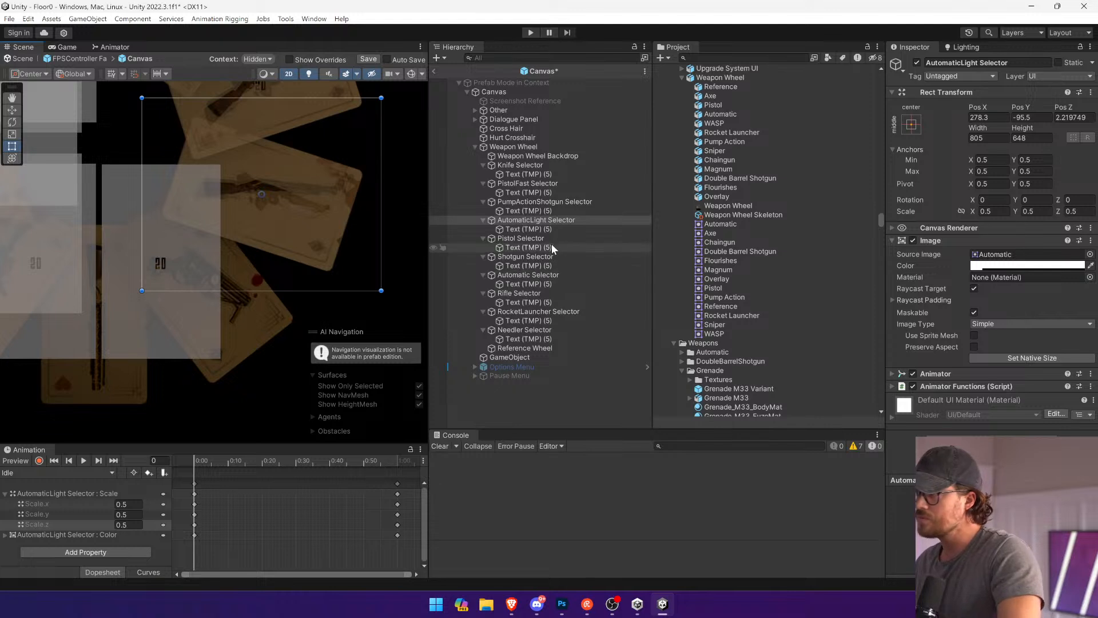
Step: Assign the Magnum sprite to Pistol Selector's image and set it to native size
click(523, 239)
middle_drag(218, 293, 260, 261)
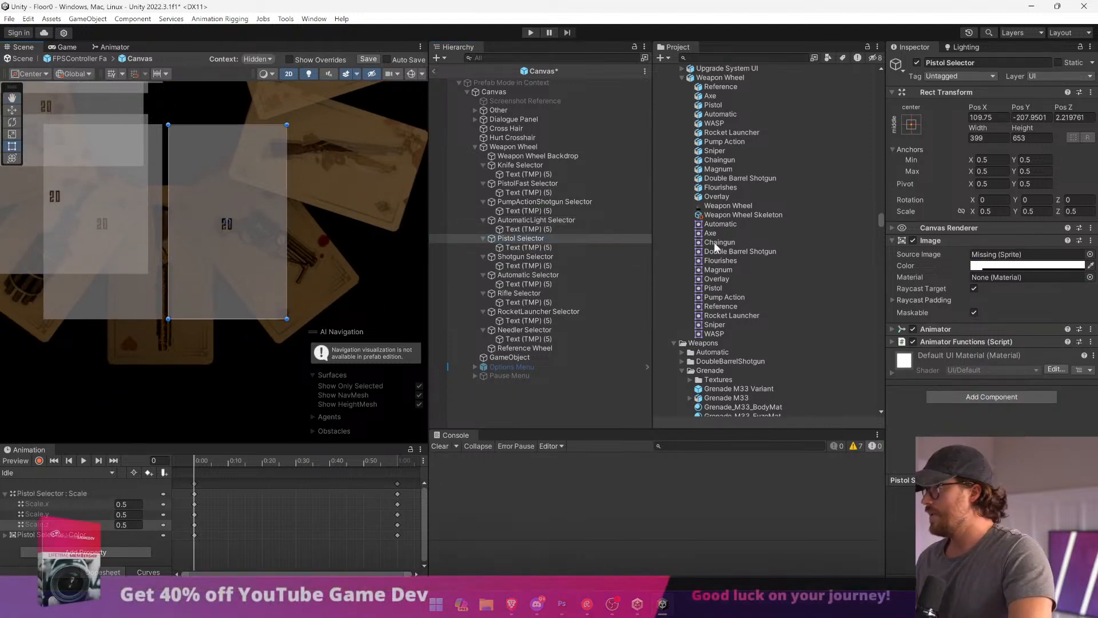
scroll(298, 258, down, 4)
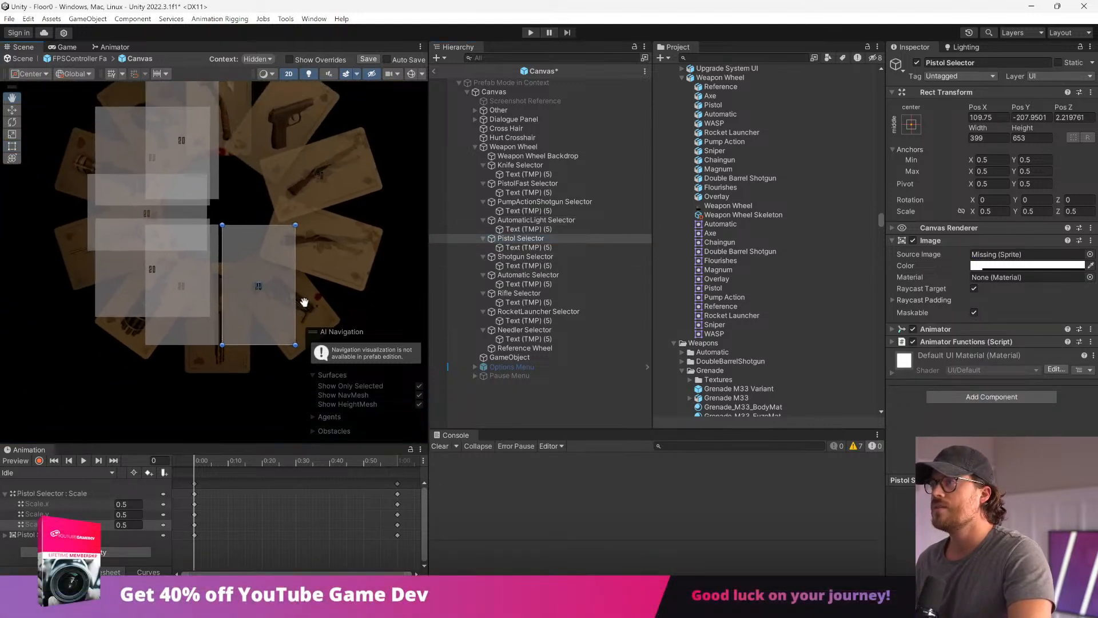
drag(715, 269, 1024, 254)
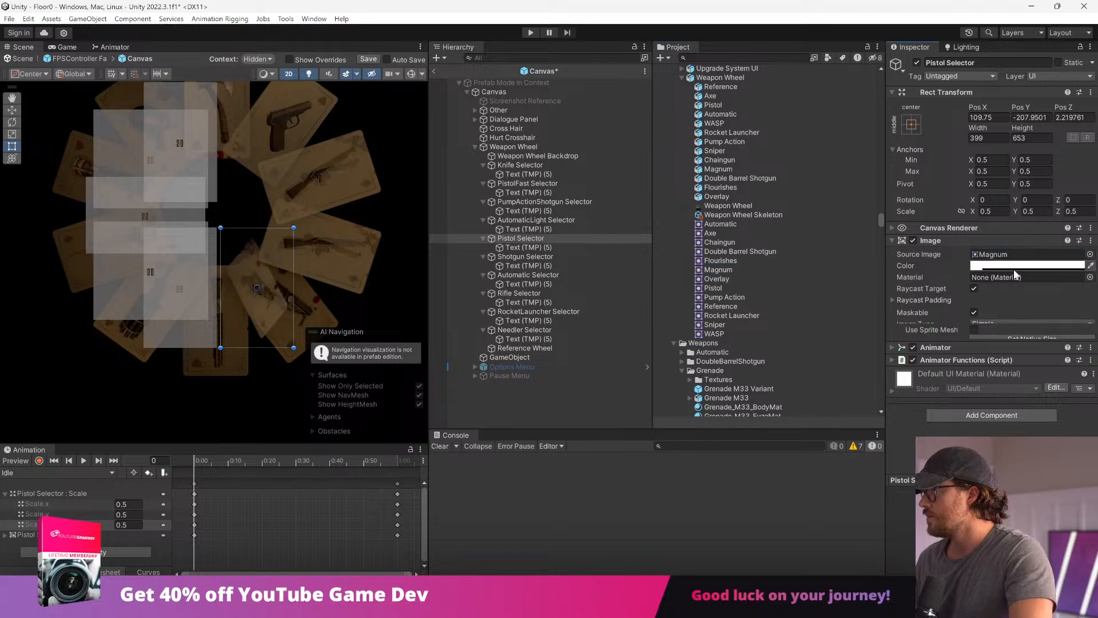
click(1032, 358)
Step: Align the Pistol Selector card over the revolver reference card at about X 172.5, Y -242.6
scroll(275, 185, up, 4)
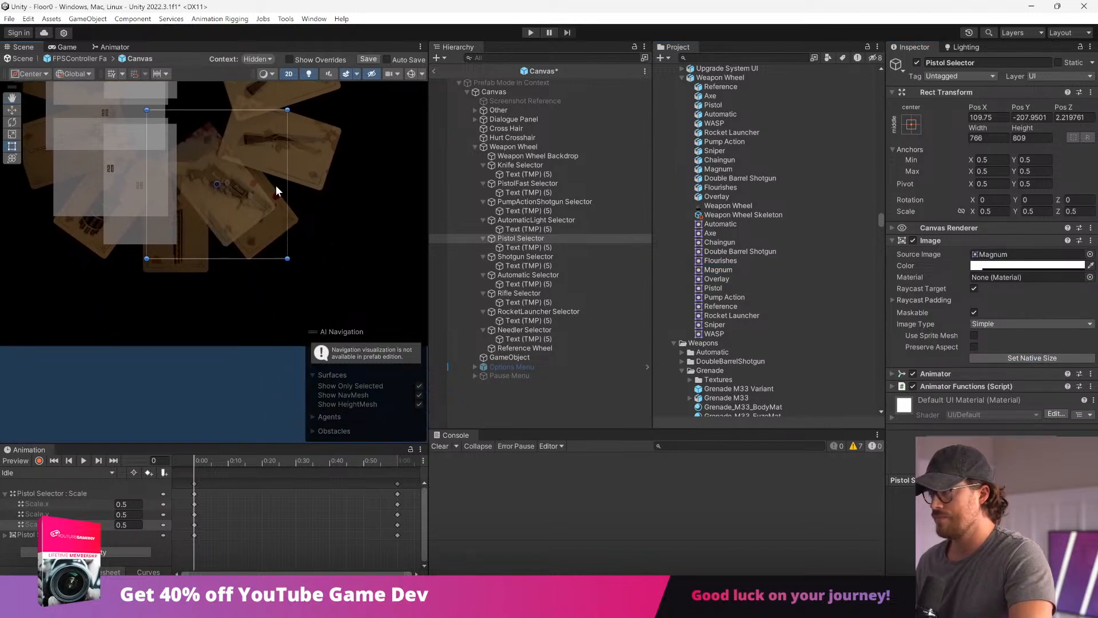
scroll(262, 218, up, 5)
drag(254, 221, 269, 238)
scroll(316, 251, up, 4)
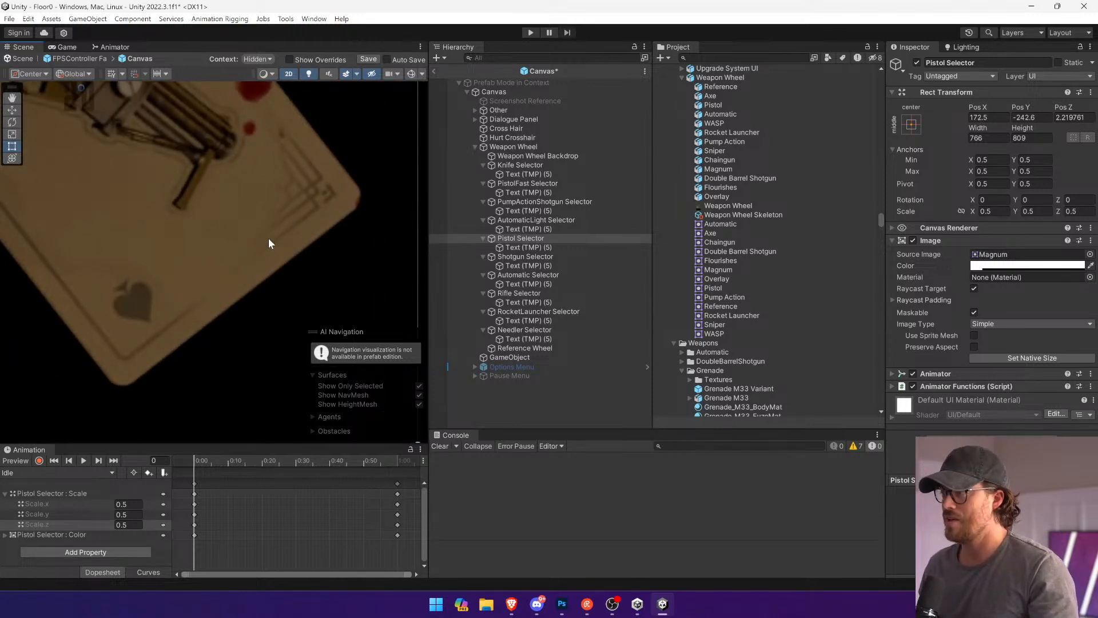
scroll(263, 238, down, 8)
middle_drag(262, 231, 380, 212)
Step: Assign the Double Barrel Shotgun sprite to Shotgun Selector at native size and align it over its reference card, about X -3.3, Y -296.3
click(525, 256)
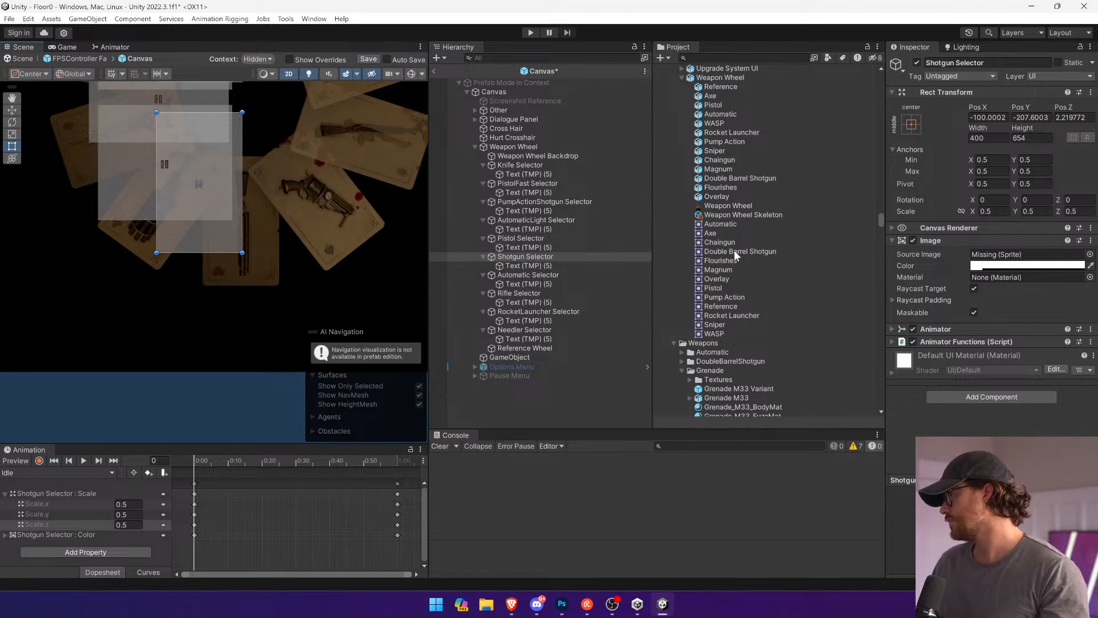
drag(736, 254, 1025, 259)
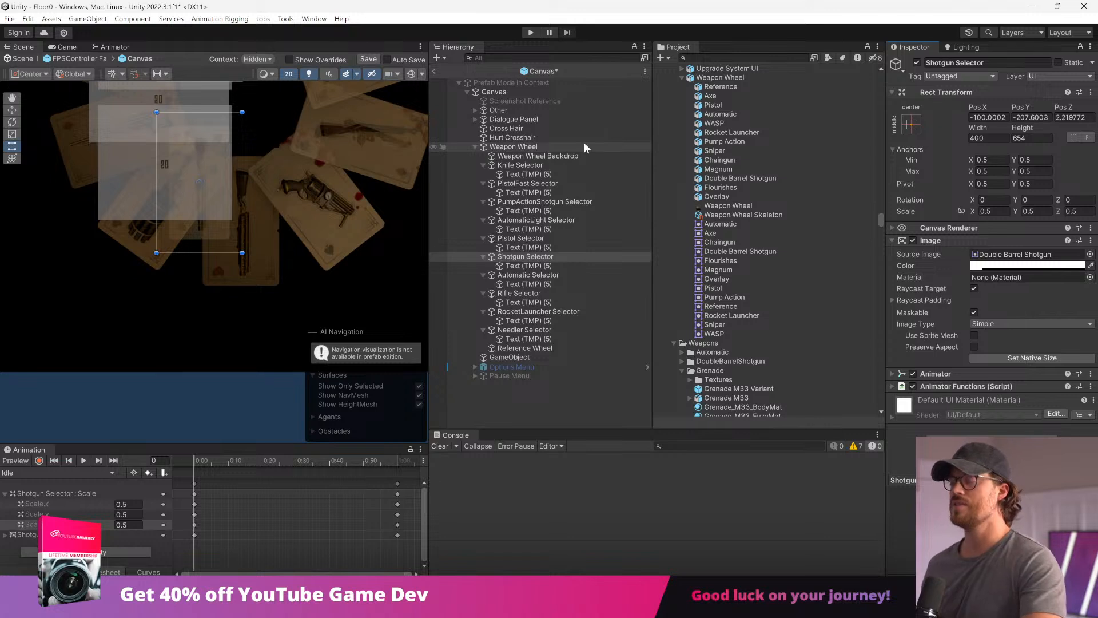
scroll(262, 297, up, 1)
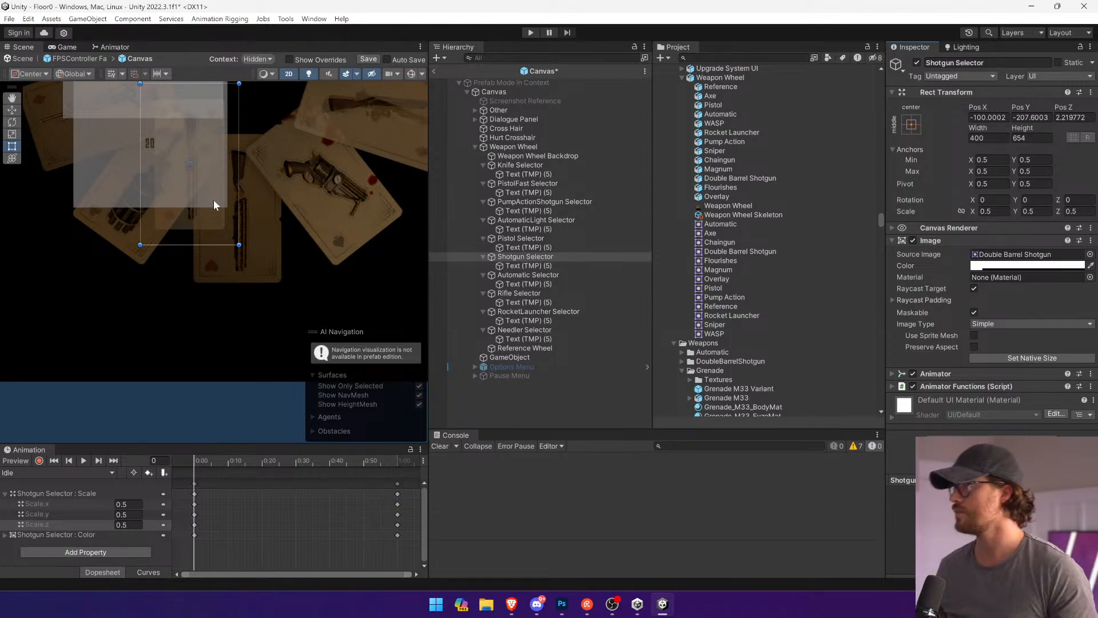
drag(214, 200, 261, 246)
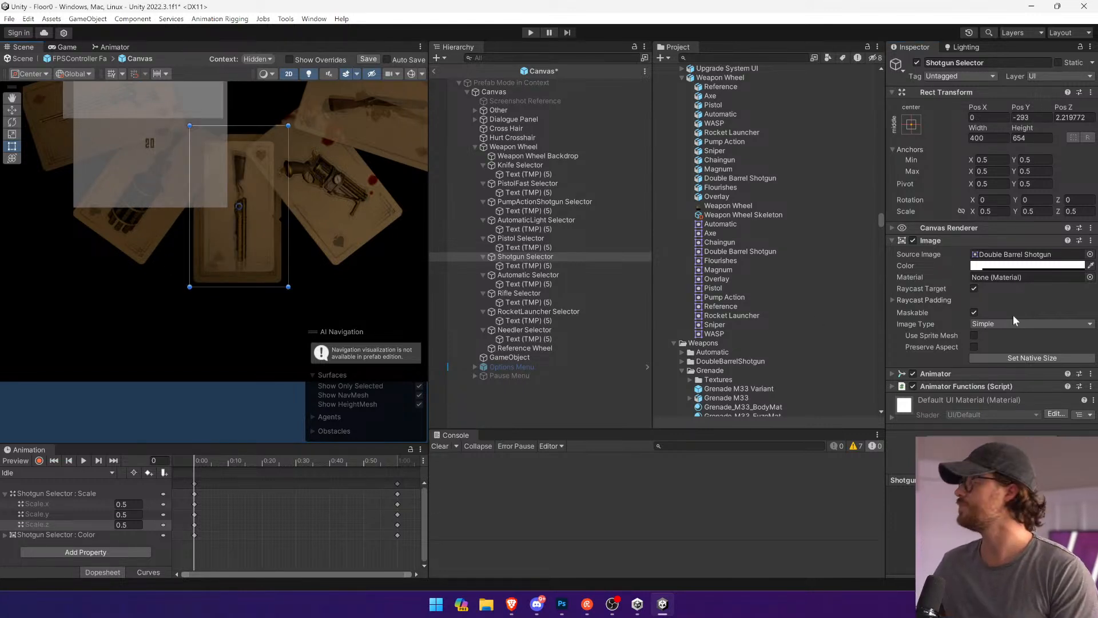
click(1014, 360)
scroll(272, 229, up, 5)
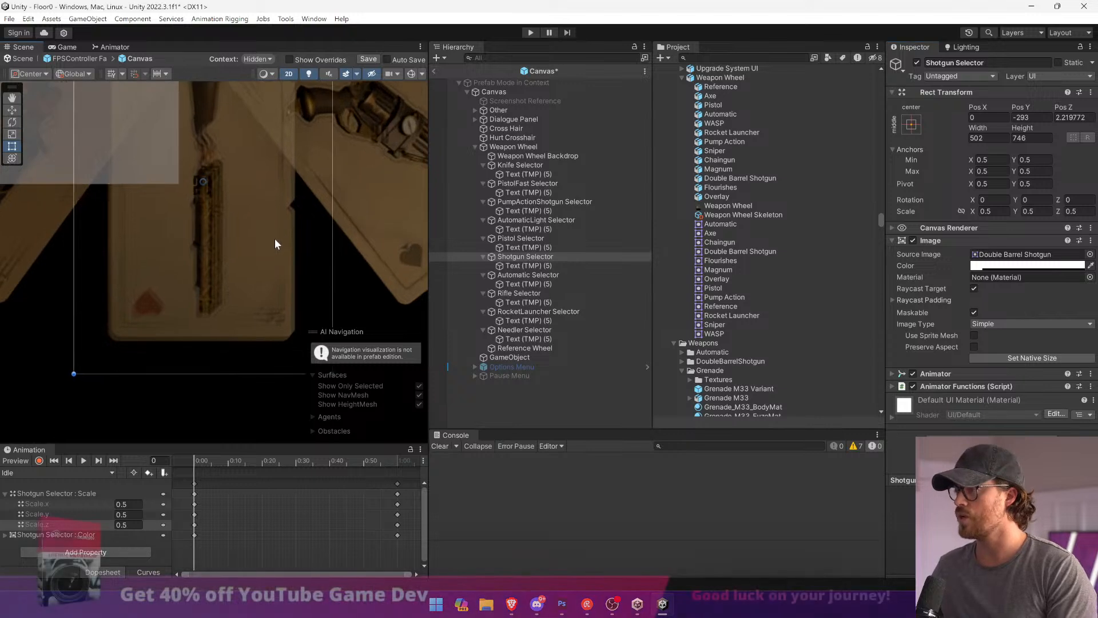
drag(272, 242, 272, 242)
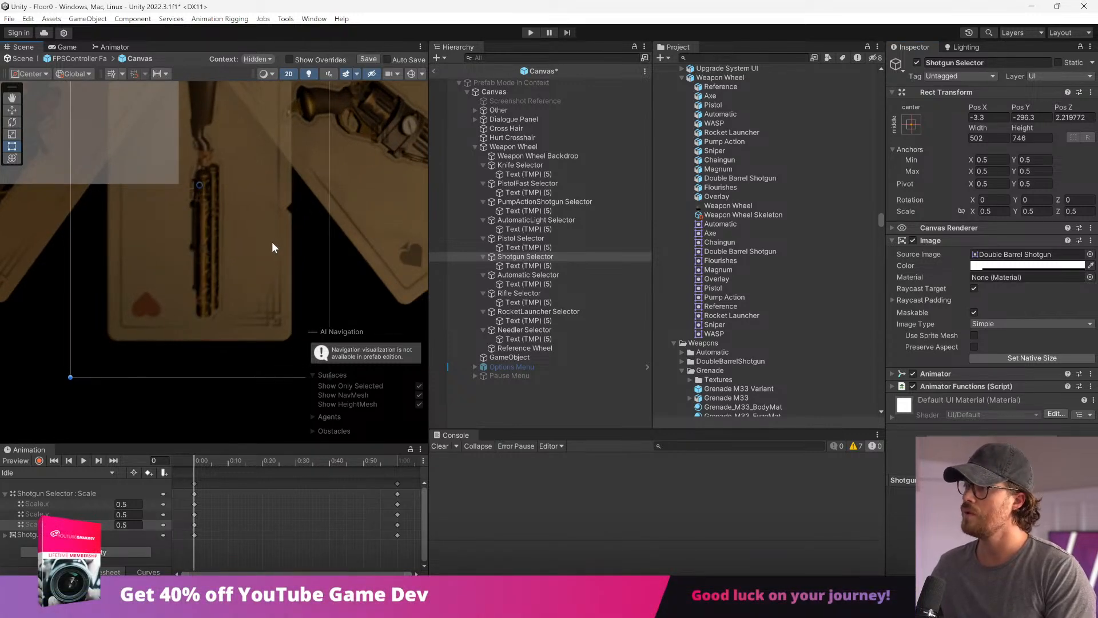
Step: Nudge the Shotgun Selector image to Pos X -3 so it lines up with the shotgun card on the reference wheel
scroll(272, 240, up, 3)
scroll(220, 152, up, 1)
middle_drag(220, 152, 262, 308)
scroll(174, 206, up, 2)
middle_drag(173, 206, 276, 99)
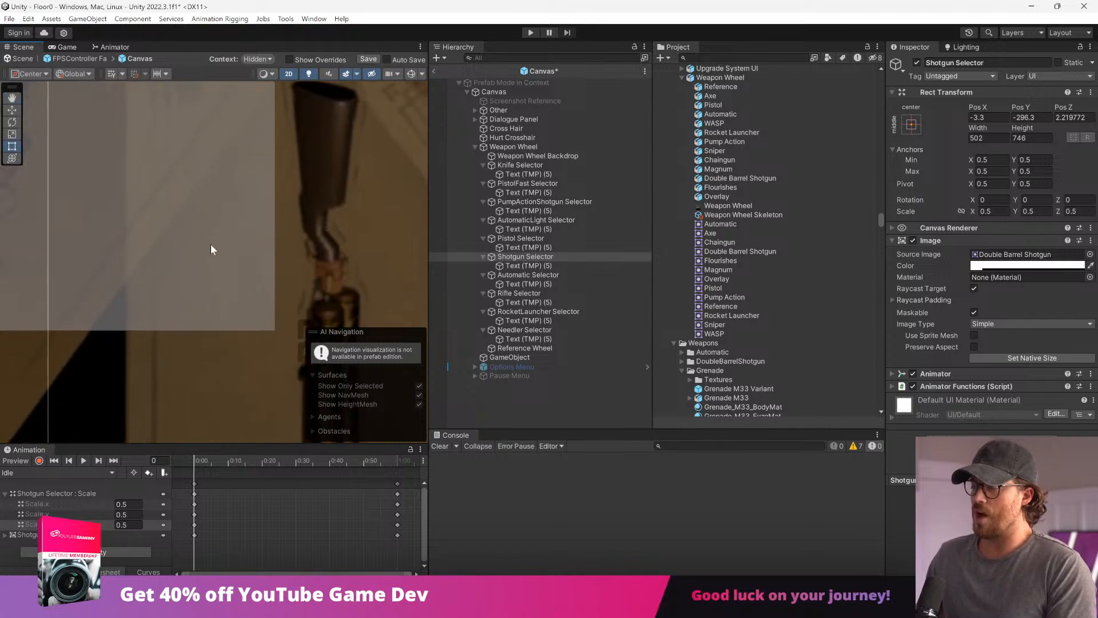
middle_drag(202, 315, 243, 158)
scroll(242, 190, down, 5)
middle_drag(263, 216, 262, 179)
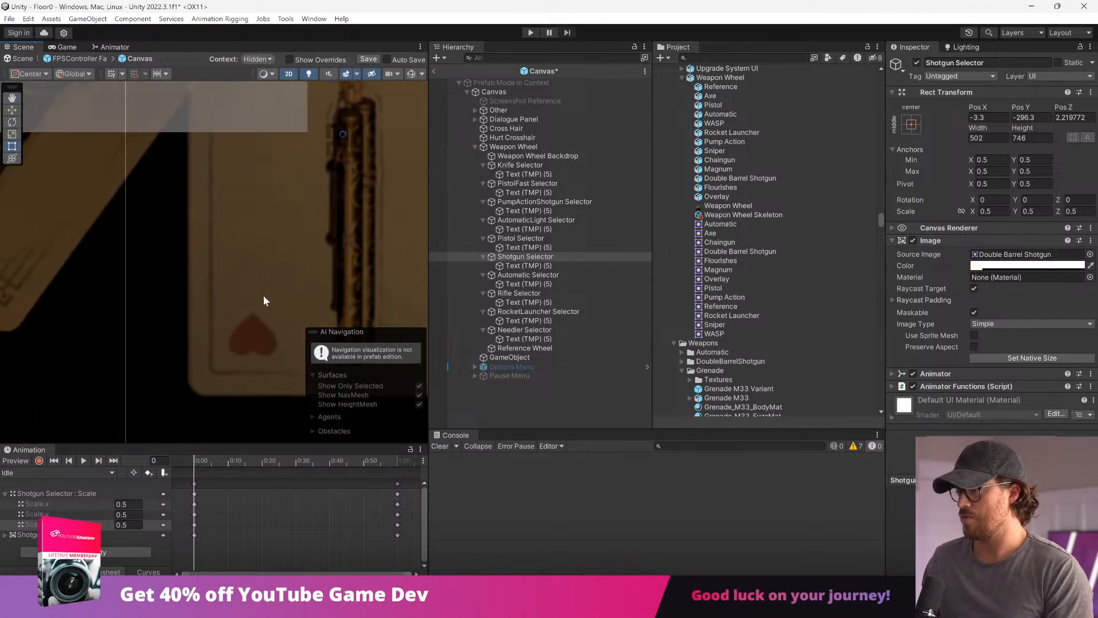
drag(260, 301, 261, 301)
scroll(262, 299, down, 4)
middle_drag(335, 238, 290, 235)
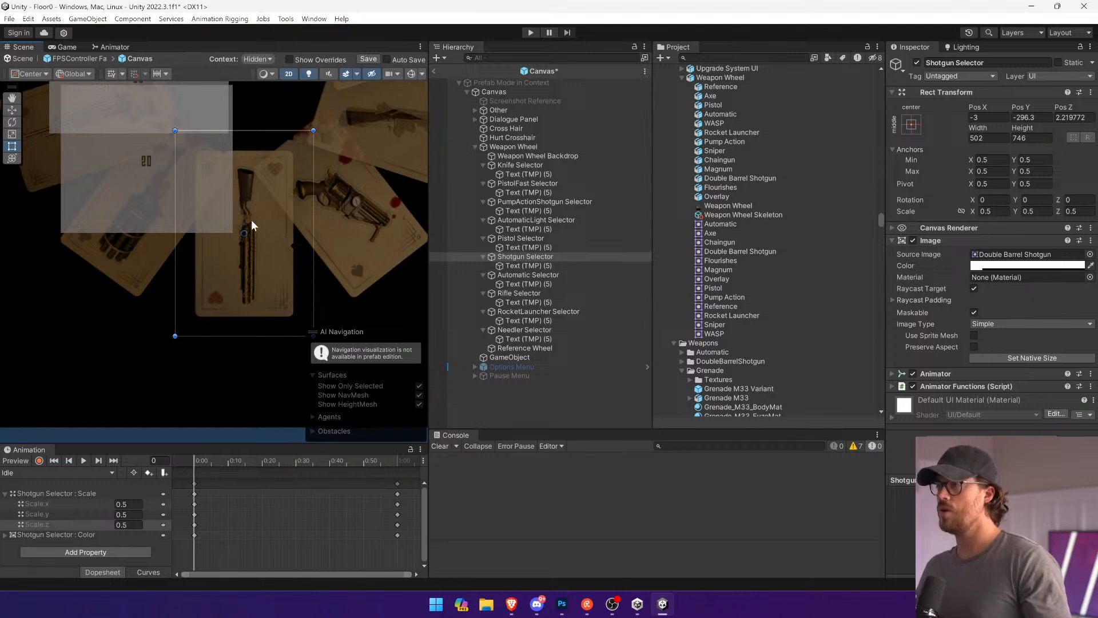
Step: Assign the Chaingun sprite as the Automatic Selector's source image and set it to its native size
middle_drag(150, 212, 299, 218)
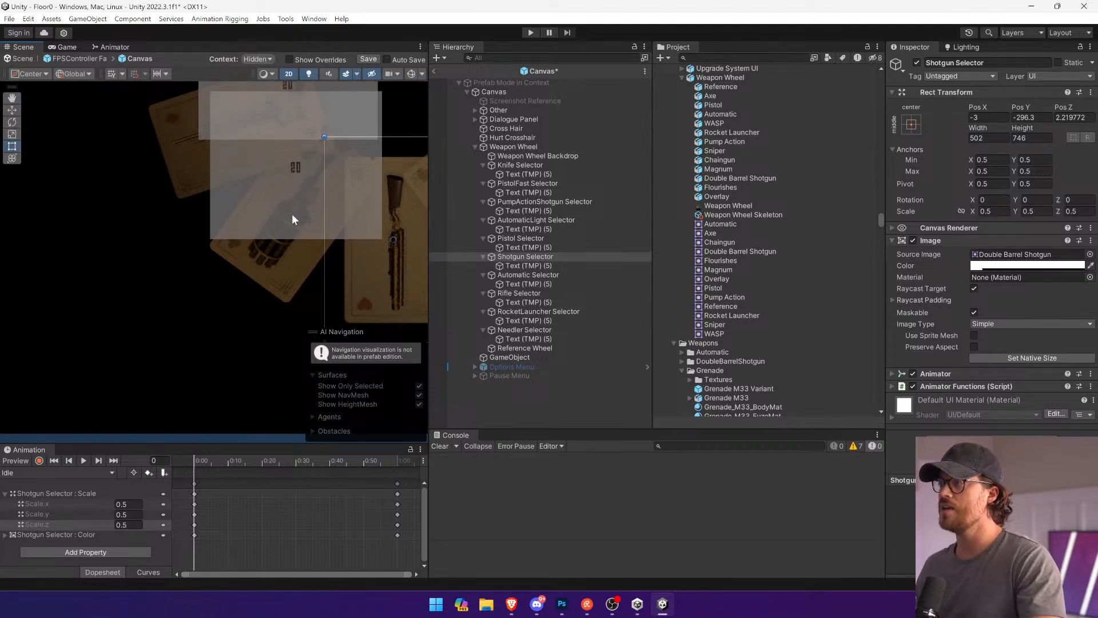
click(578, 276)
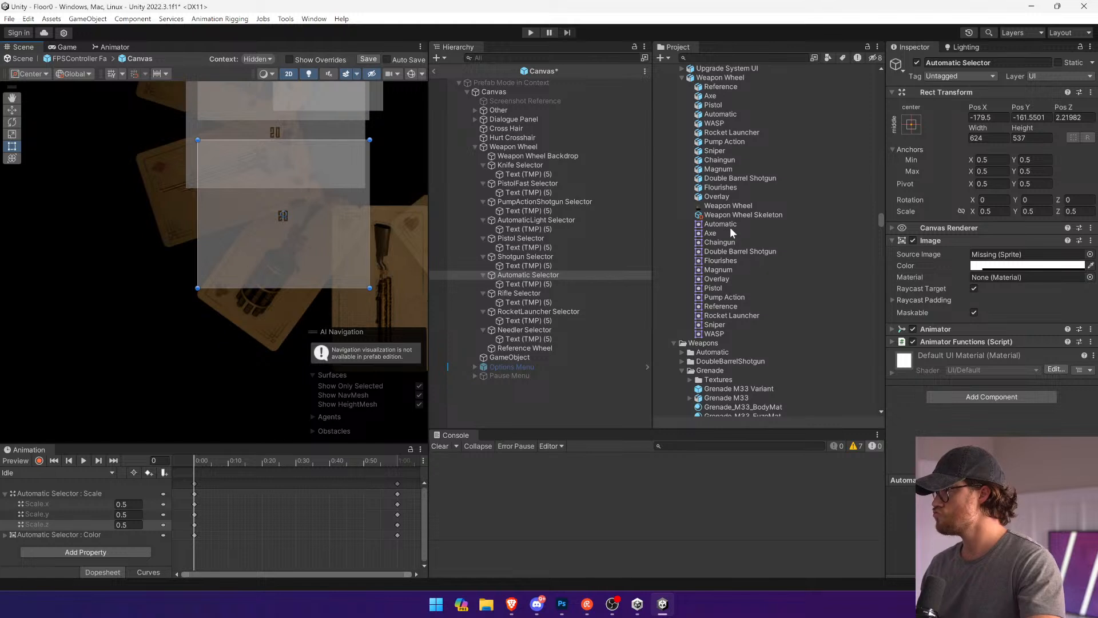
drag(733, 242, 1006, 257)
click(1033, 357)
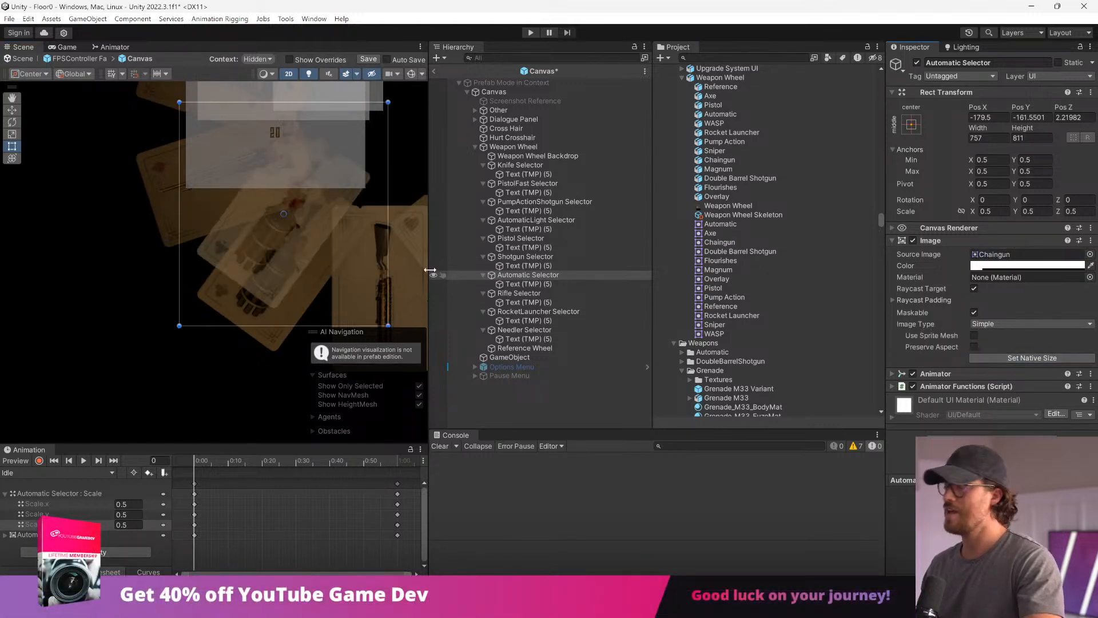
Step: Move the Automatic Selector over the chaingun card of the reference wheel, at about X -179.5, Y -239.5
drag(305, 231, 302, 274)
scroll(302, 274, up, 5)
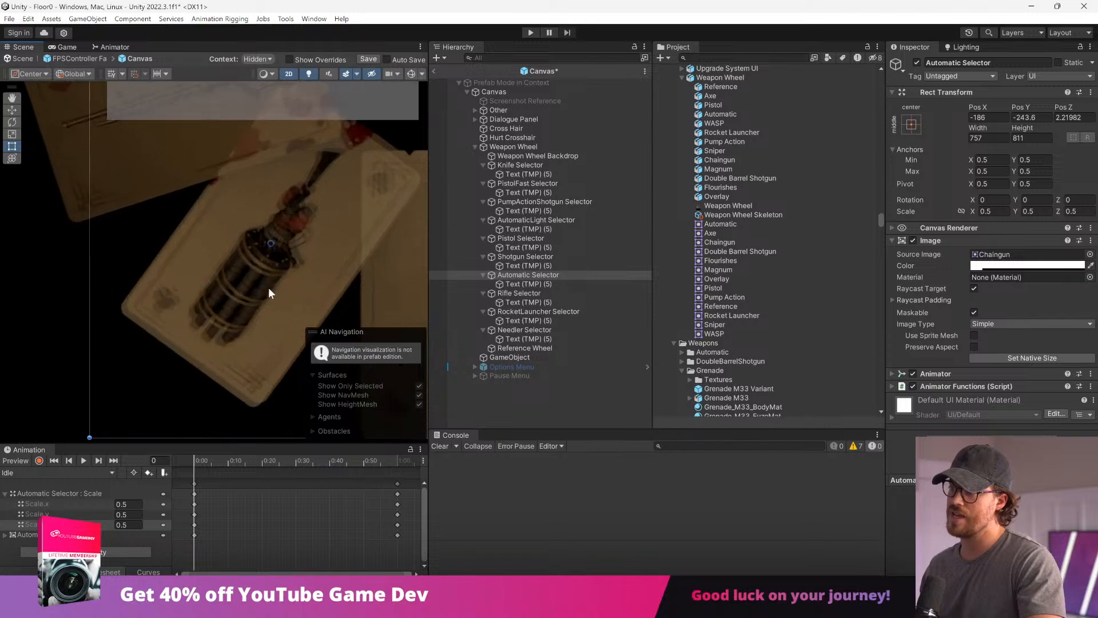
drag(202, 300, 206, 296)
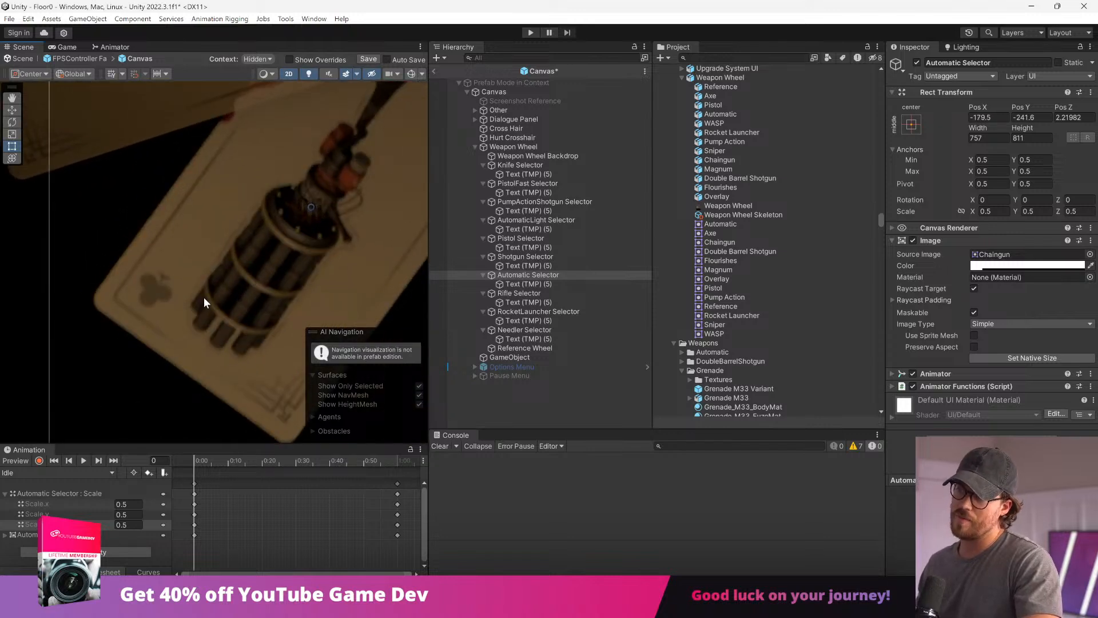
scroll(204, 296, down, 5)
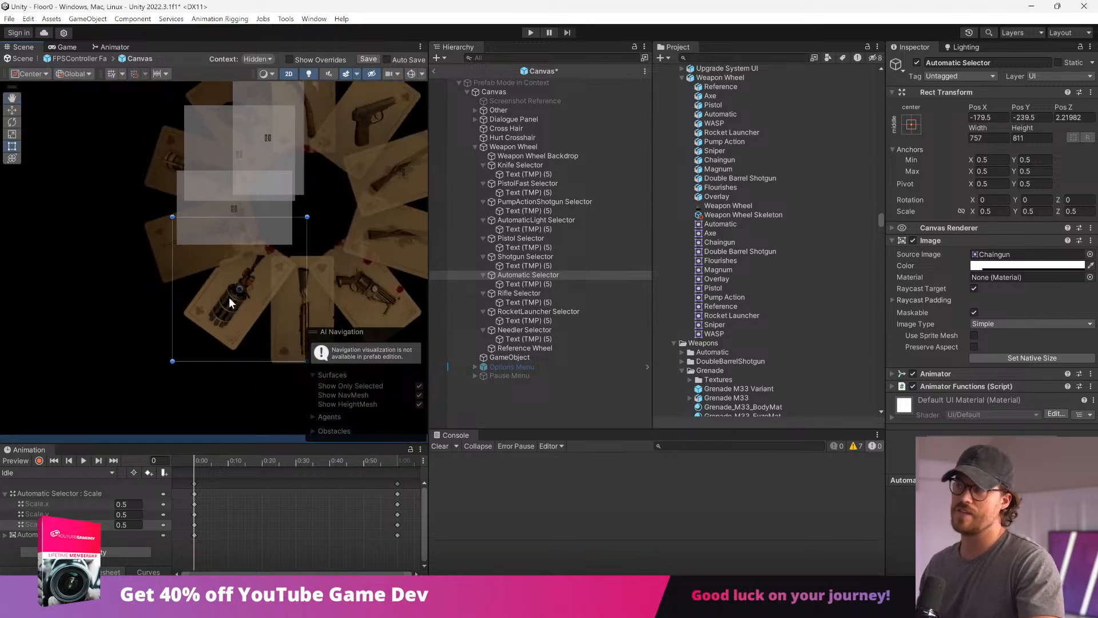
Step: Assign the Sniper sprite as the Rifle Selector's source image and set it to its native size
click(538, 292)
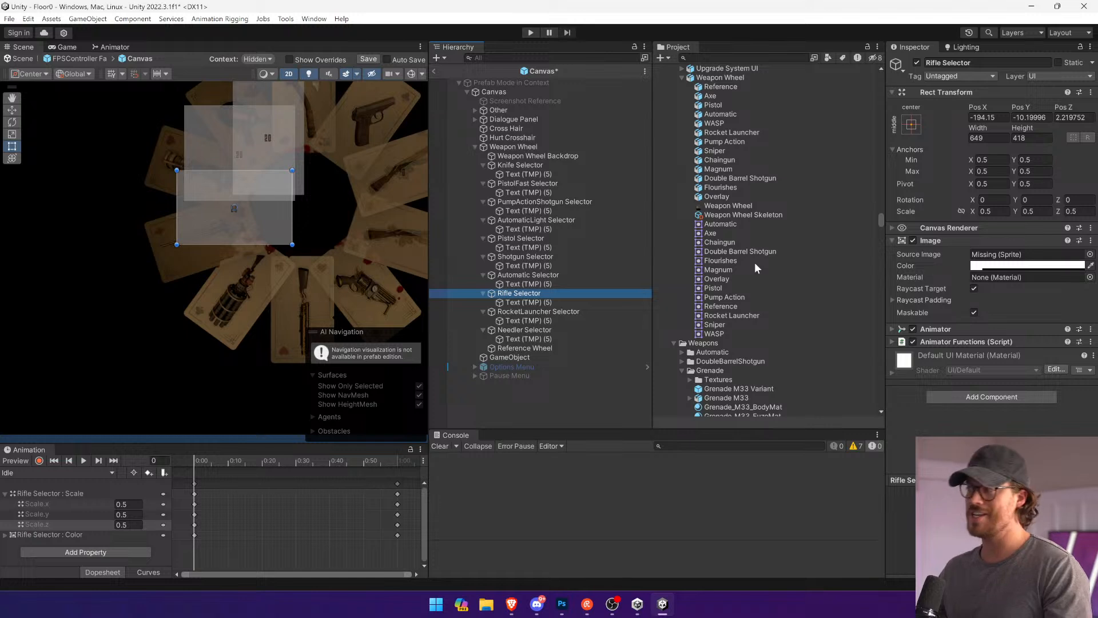
drag(732, 319, 1024, 254)
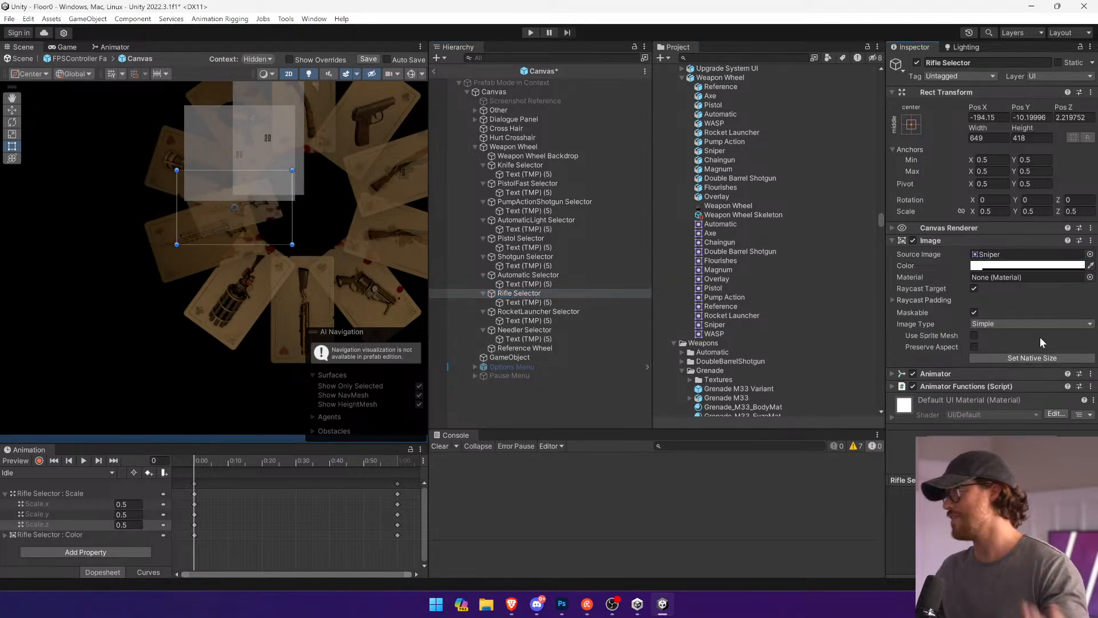
click(1042, 359)
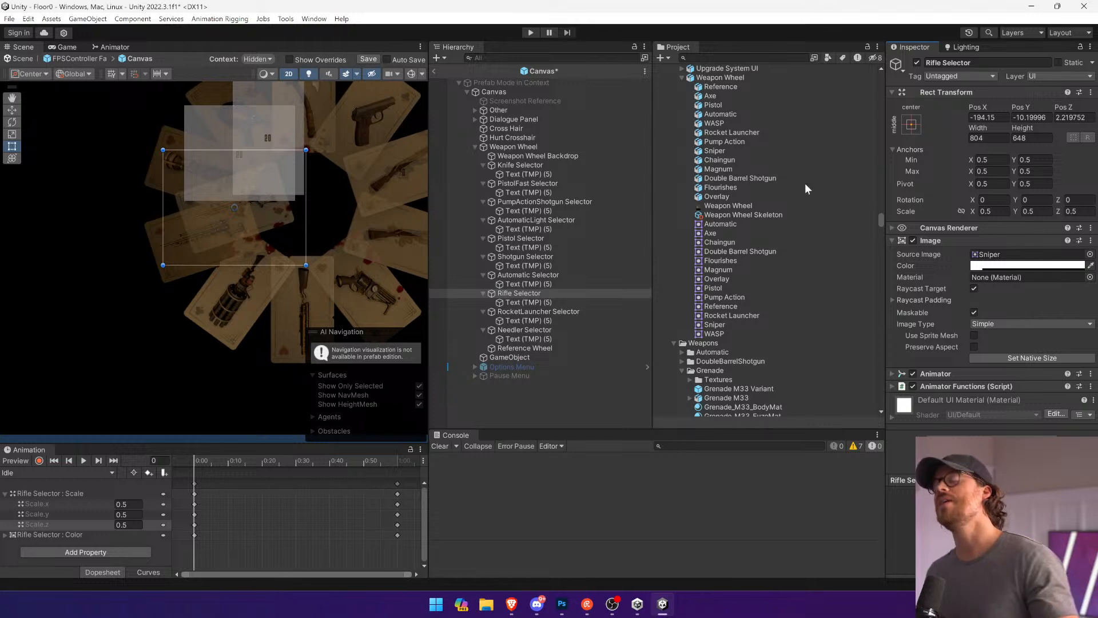
Step: Move the Rifle Selector over the sniper card of the reference wheel, at about X -280.1, Y -92.6
scroll(323, 222, up, 4)
drag(181, 219, 143, 276)
scroll(139, 259, up, 3)
scroll(148, 264, up, 3)
scroll(148, 272, down, 3)
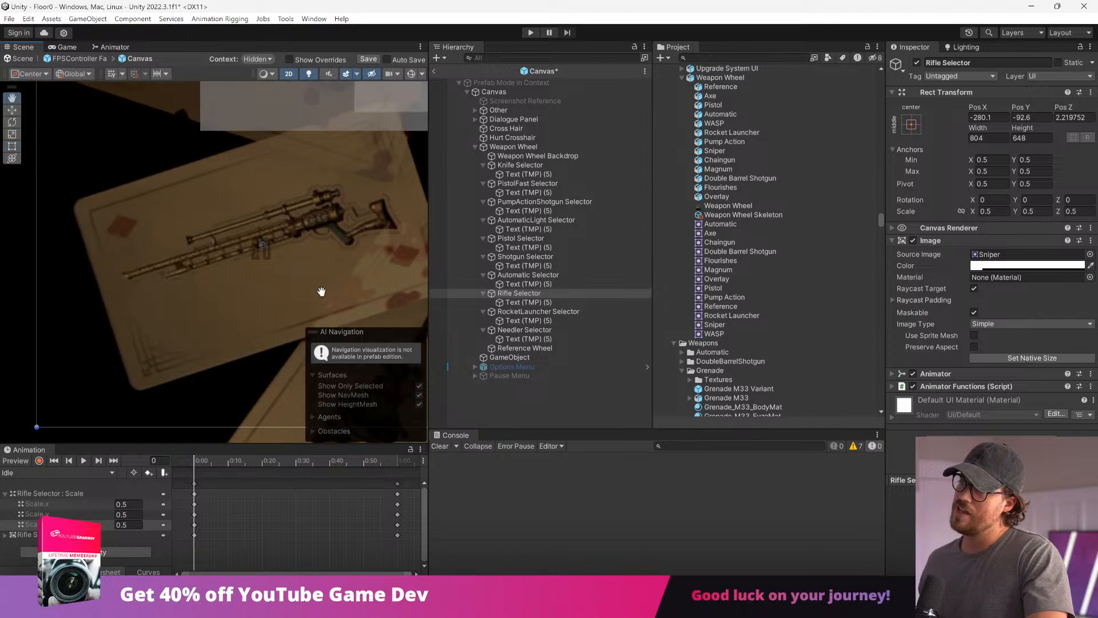
Step: Assign the Rocket Launcher sprite as the RocketLauncher Selector's source image and set it to its native size
click(568, 311)
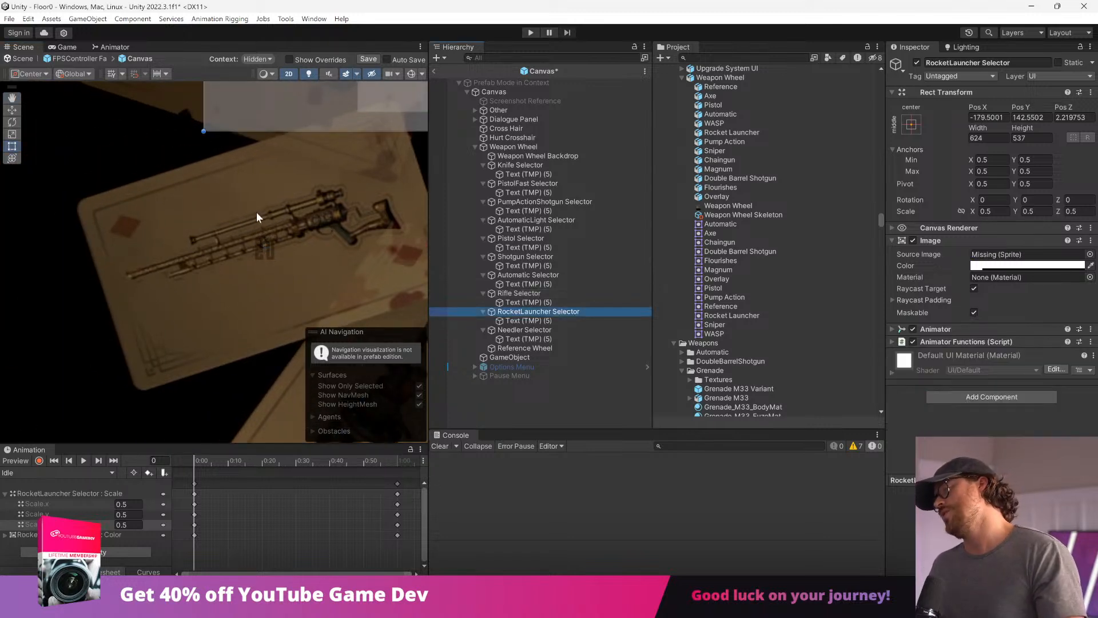
scroll(287, 197, down, 2)
middle_drag(287, 195, 319, 301)
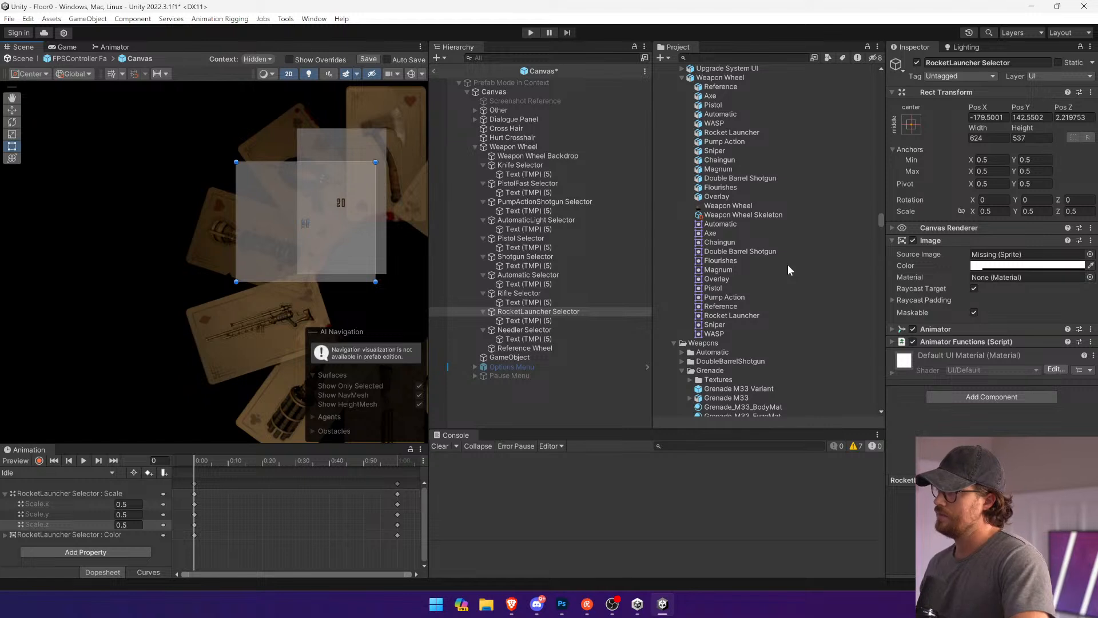
drag(755, 315, 1057, 259)
click(1042, 357)
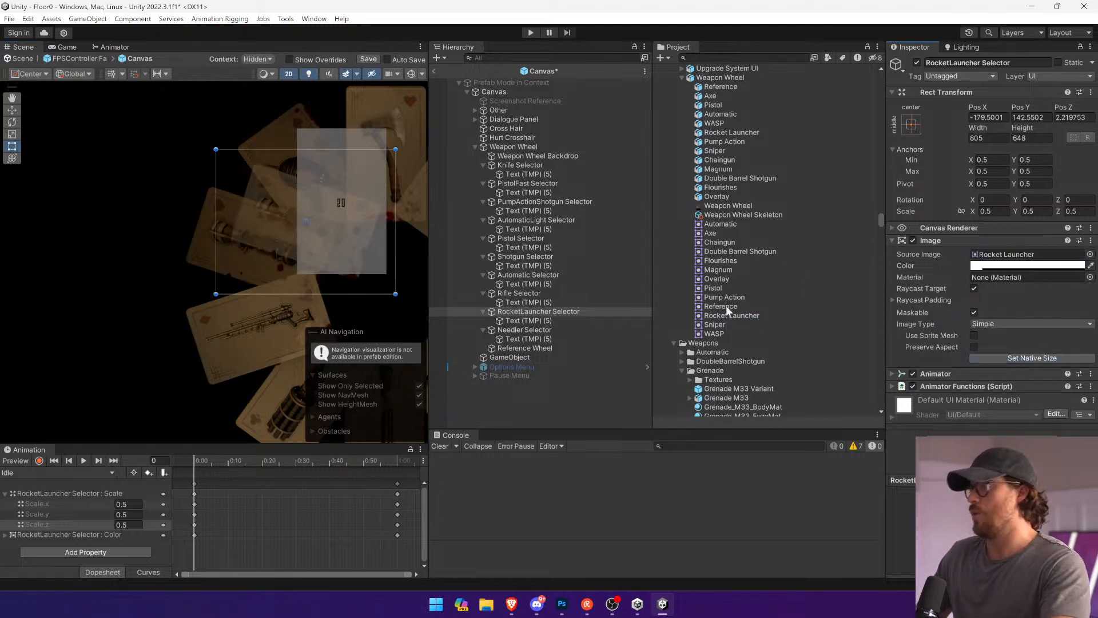
Step: Move the RocketLauncher Selector over the rocket launcher card of the reference wheel, at about X -280.6, Y 92.5
drag(382, 187, 319, 210)
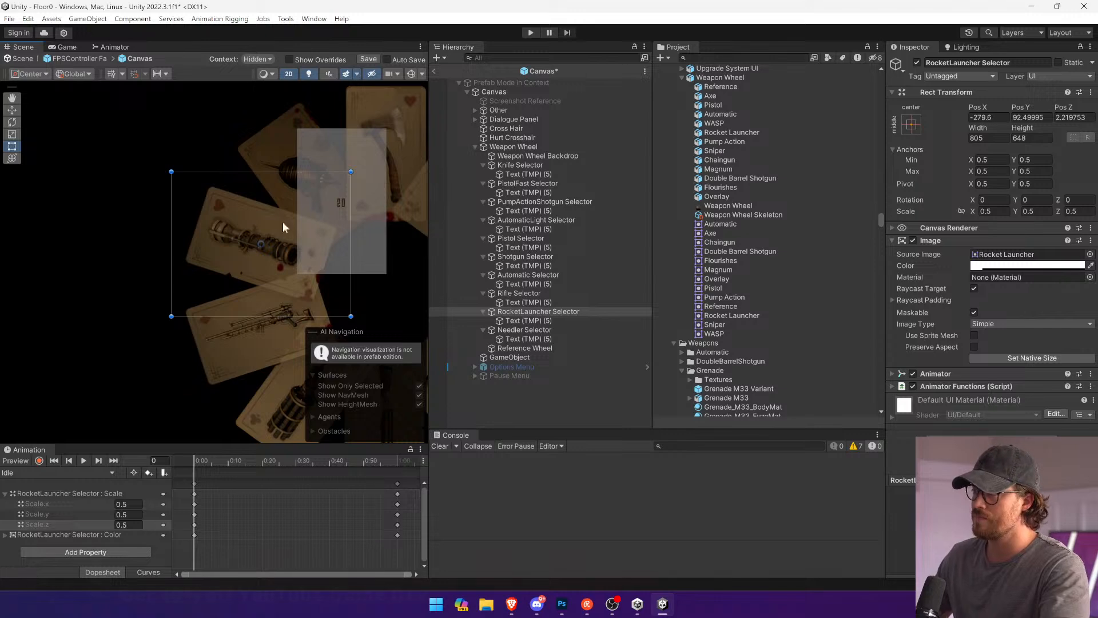
scroll(208, 227, up, 5)
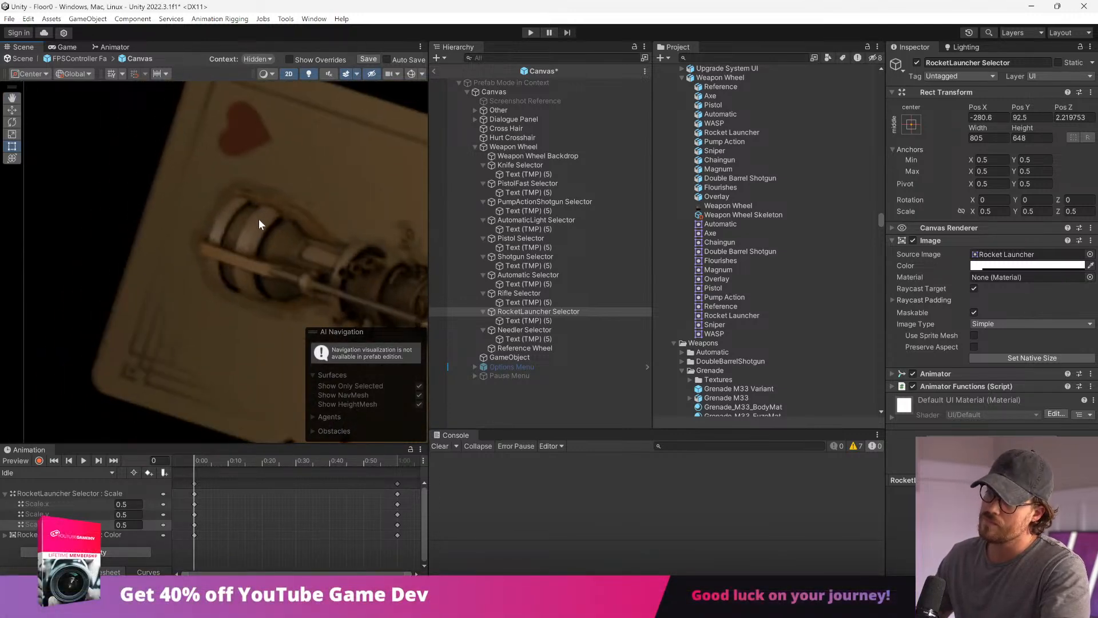
scroll(259, 214, down, 3)
scroll(260, 213, down, 3)
Step: Assign the WASP sprite as the Needler Selector's source image and set it to its native size
click(529, 330)
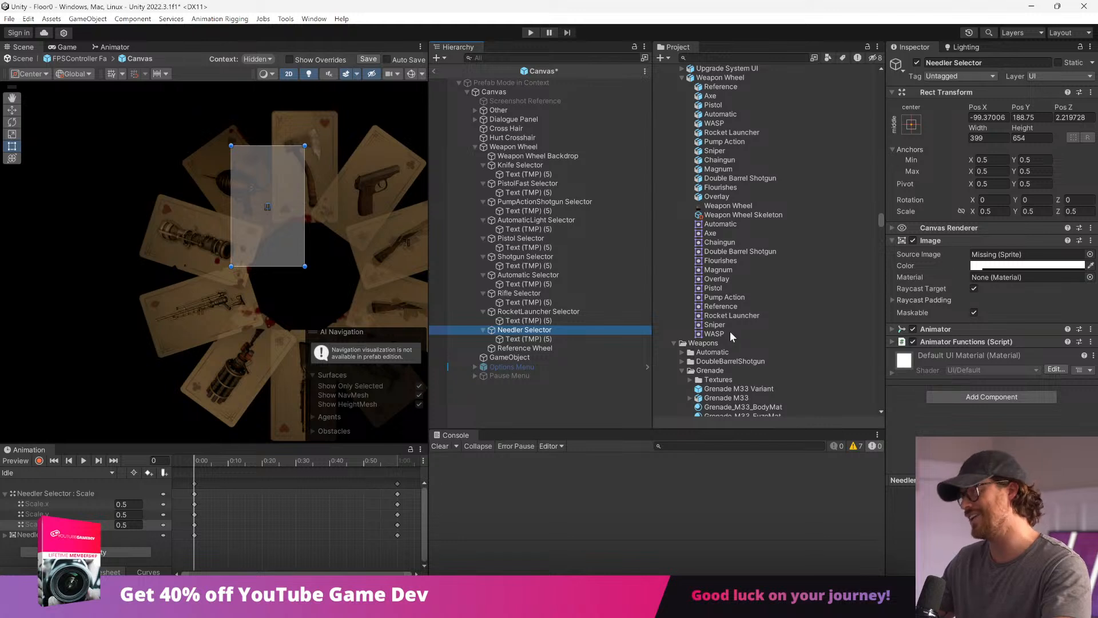
drag(722, 334, 999, 257)
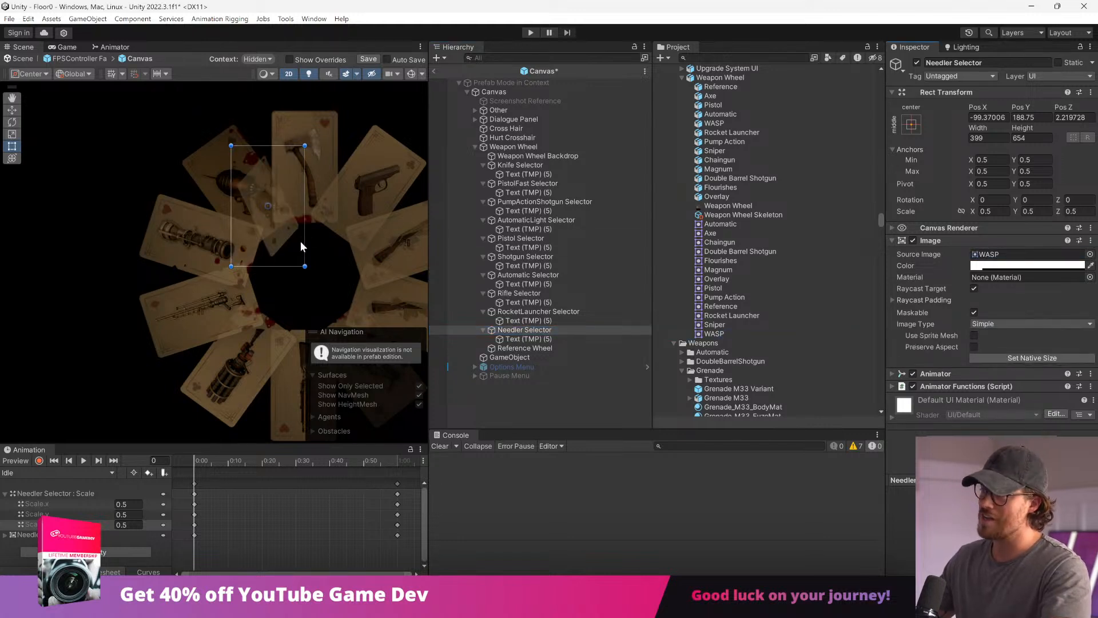
click(1028, 359)
Step: Move the Needler Selector over the WASP card of the reference wheel, at about X -173.8, Y 238.1, and deselect it
drag(308, 224, 281, 202)
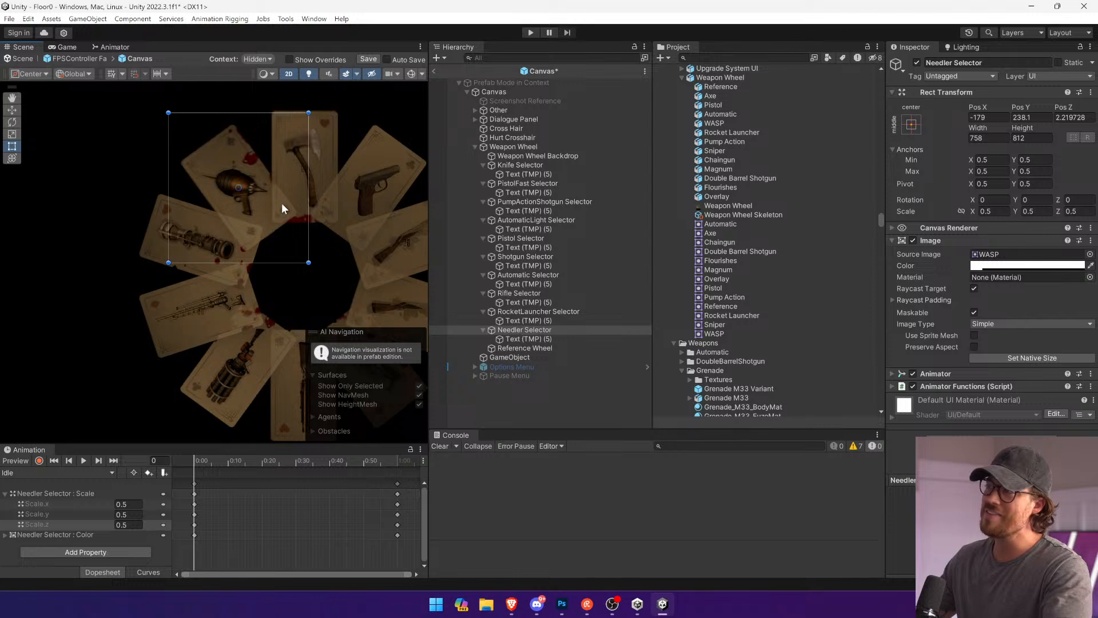
scroll(281, 202, up, 5)
middle_drag(267, 197, 331, 290)
drag(296, 241, 300, 242)
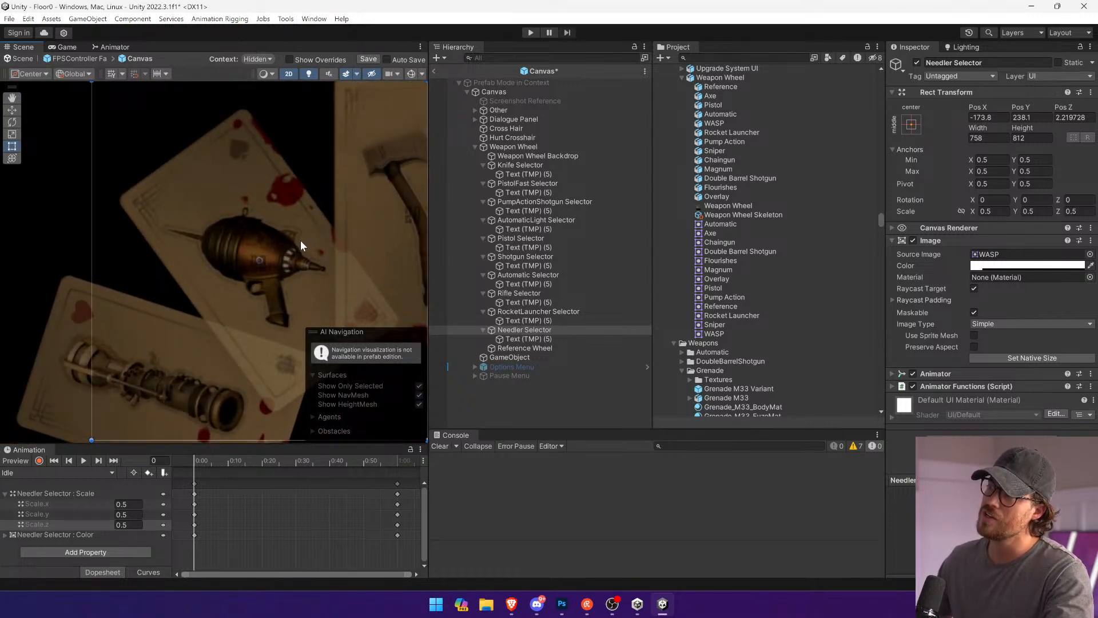
scroll(300, 238, down, 3)
click(315, 235)
scroll(314, 233, down, 6)
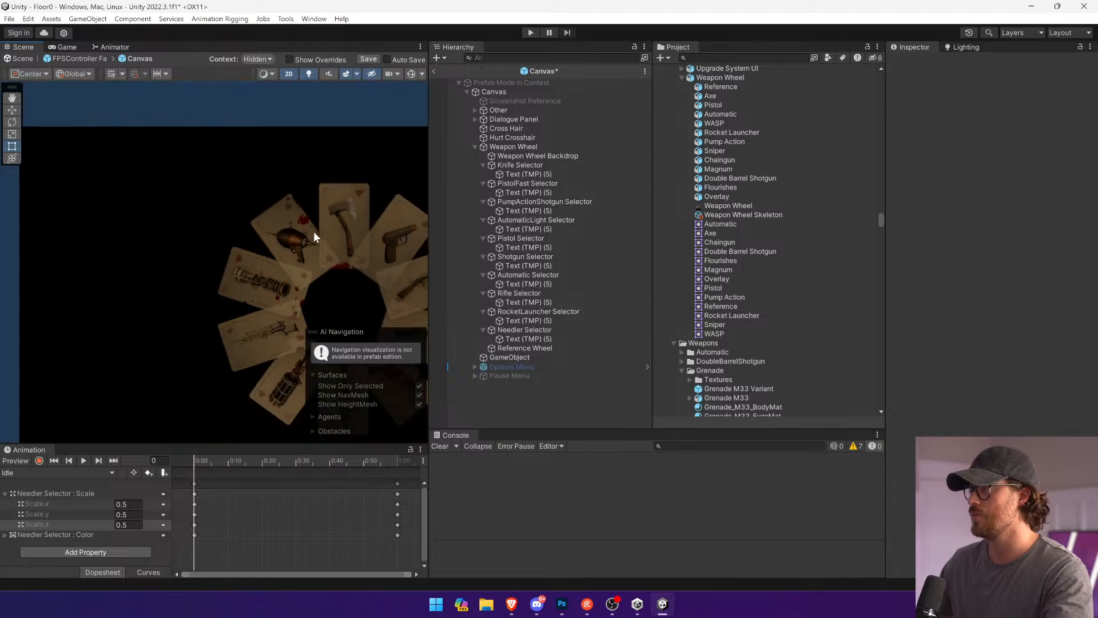
Step: Deactivate the Reference Wheel object
drag(579, 154, 554, 349)
click(555, 348)
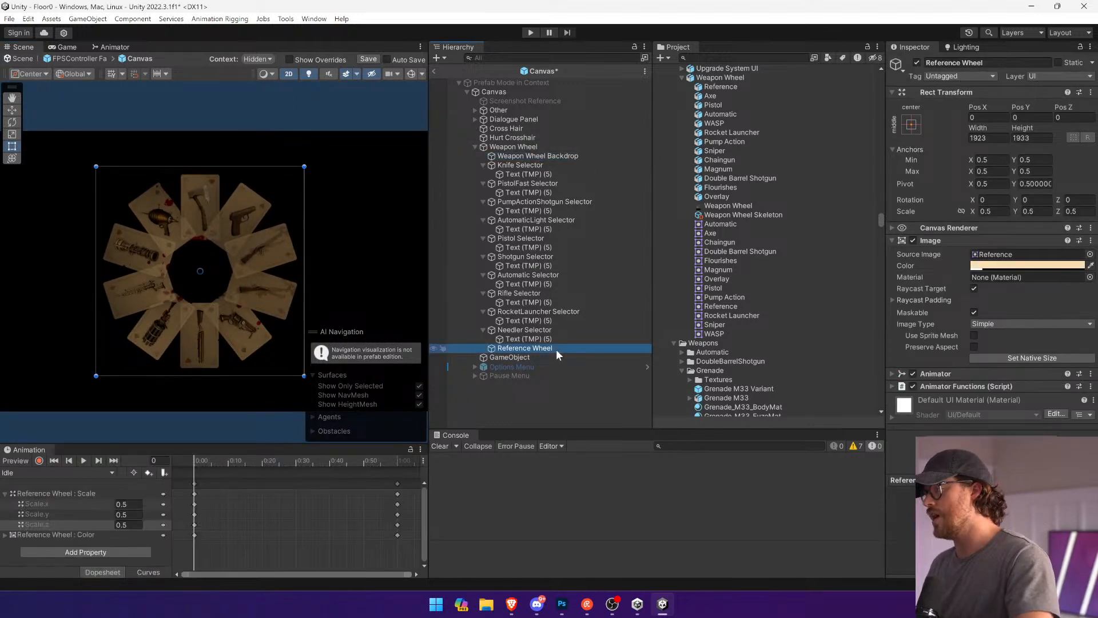
click(917, 63)
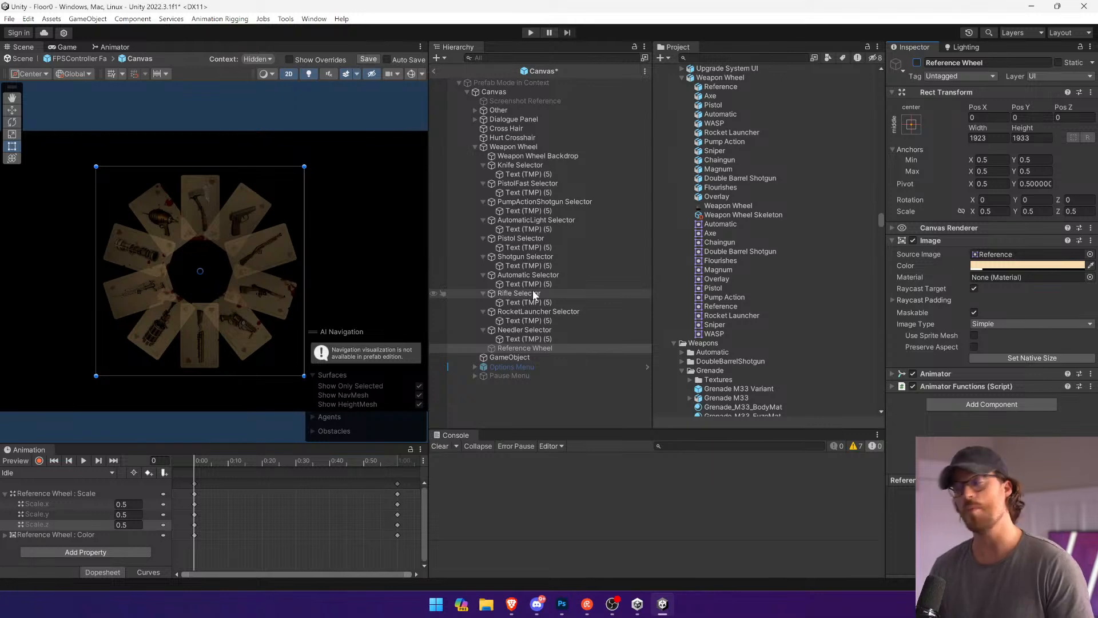
Step: Set the image color alpha to 255 for the nine selectors from PistolFast Selector to Needler Selector
click(553, 330)
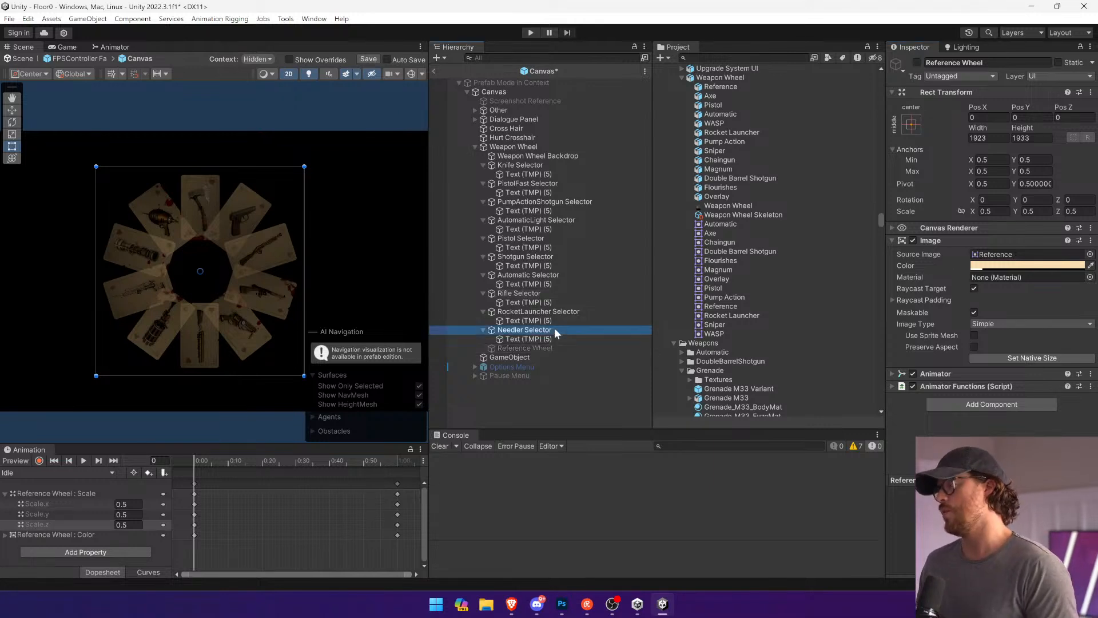
ctrl+click(557, 311)
ctrl+click(552, 293)
ctrl+click(550, 274)
ctrl+click(549, 256)
ctrl+click(548, 238)
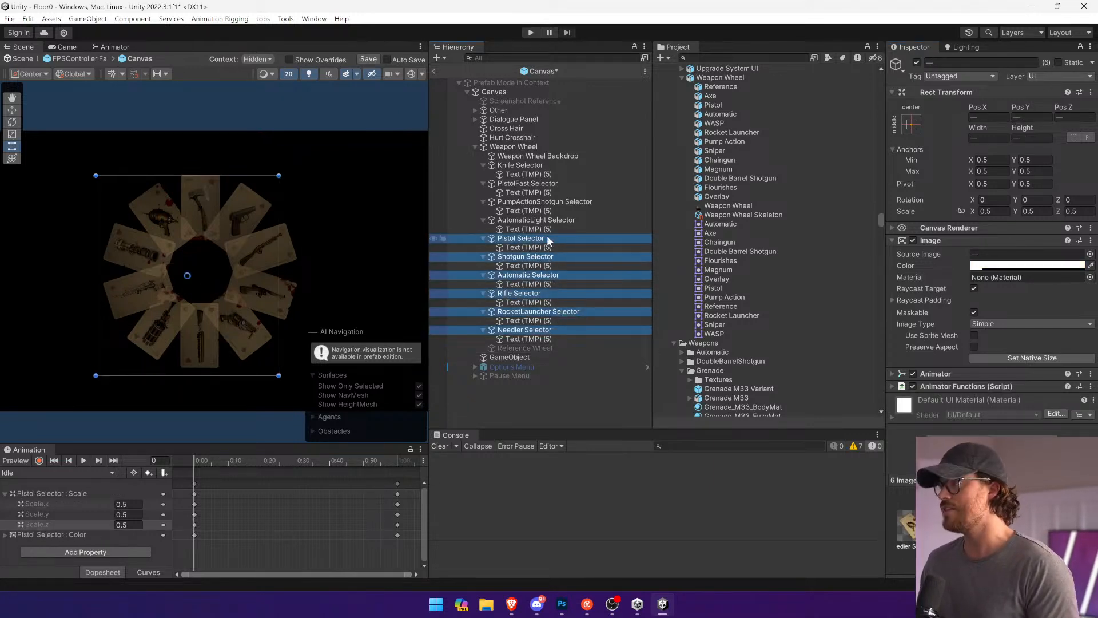
ctrl+click(541, 220)
ctrl+click(540, 201)
ctrl+click(538, 183)
click(1028, 265)
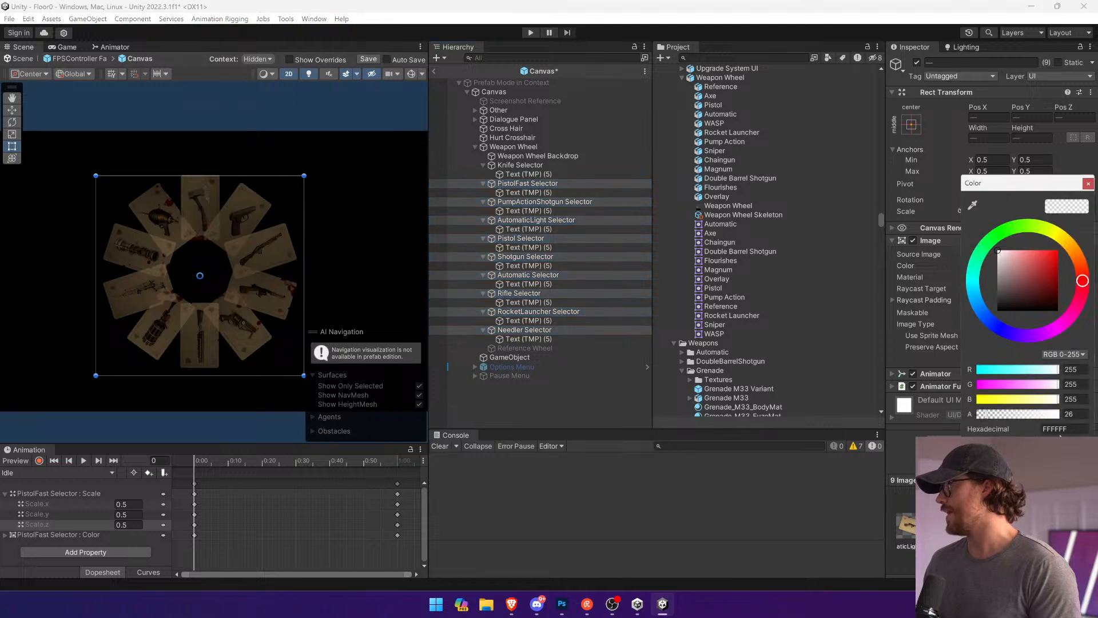
drag(1010, 413, 1059, 414)
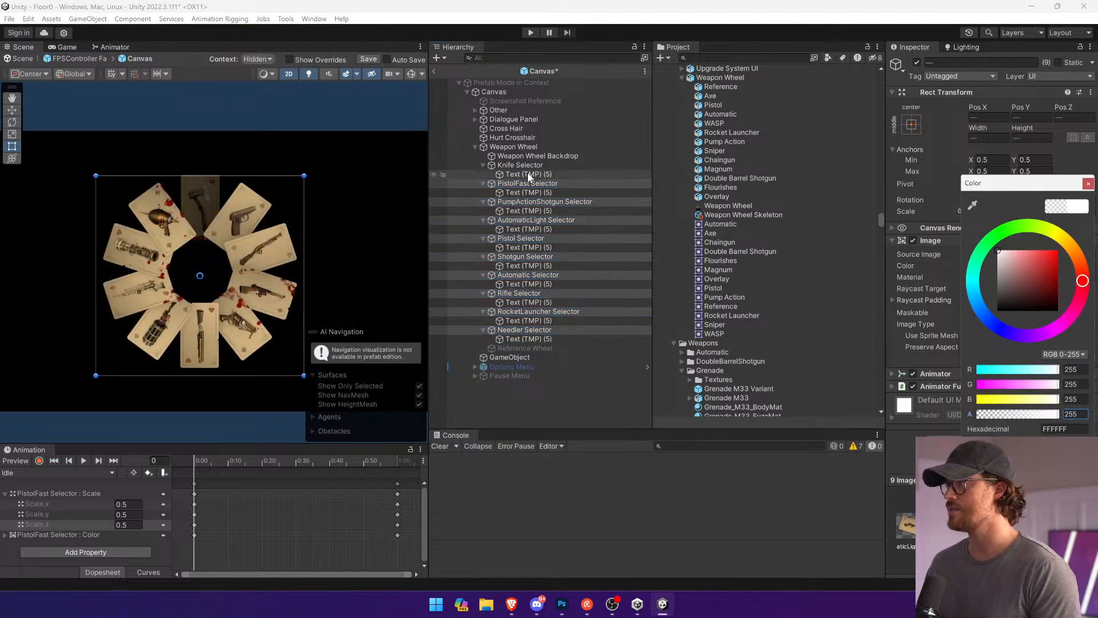
Step: Set the Knife Selector's image color alpha to 255 and close the color picker
click(531, 165)
click(1023, 265)
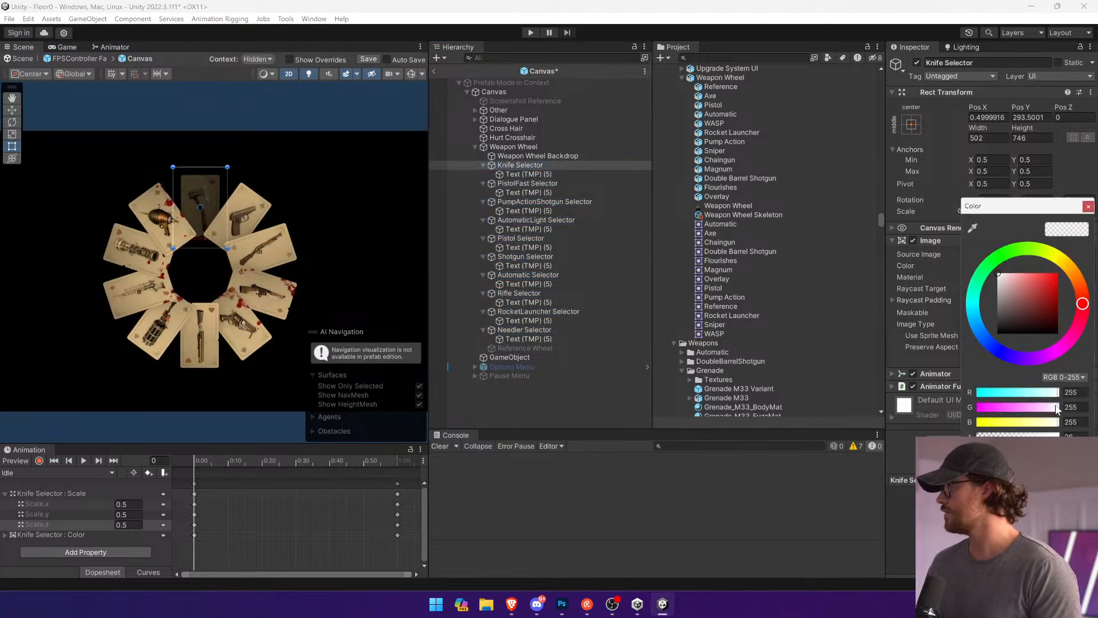
click(1058, 436)
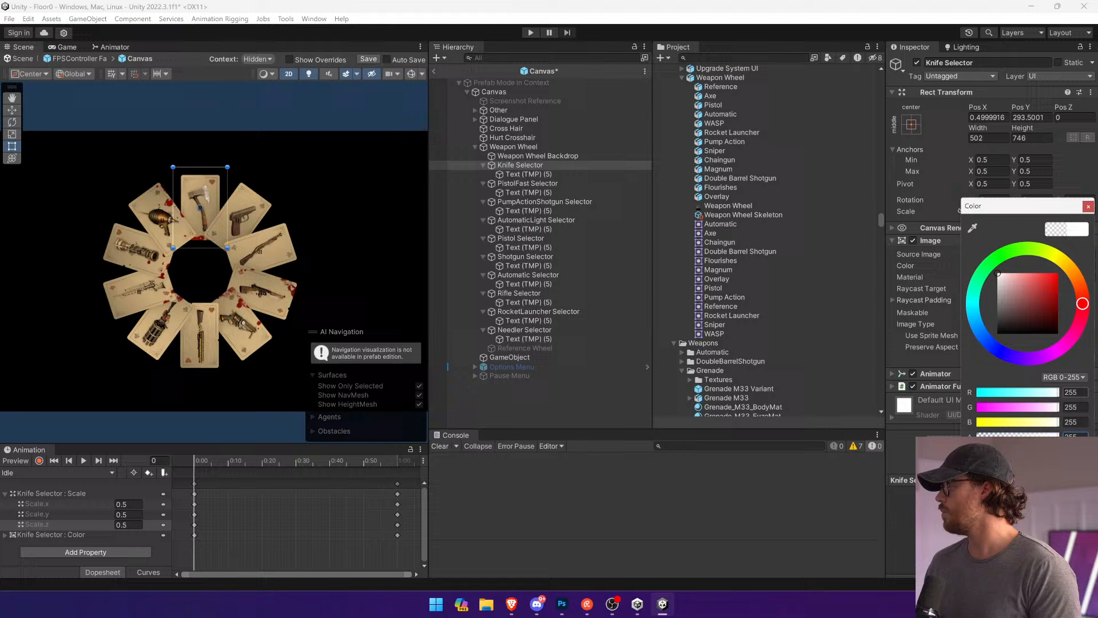
click(1089, 207)
Step: Set the image color of all ten weapon selectors, from Knife Selector to Needler Selector, to dark gray RGB 99, 99, 99
ctrl+click(527, 183)
ctrl+click(533, 201)
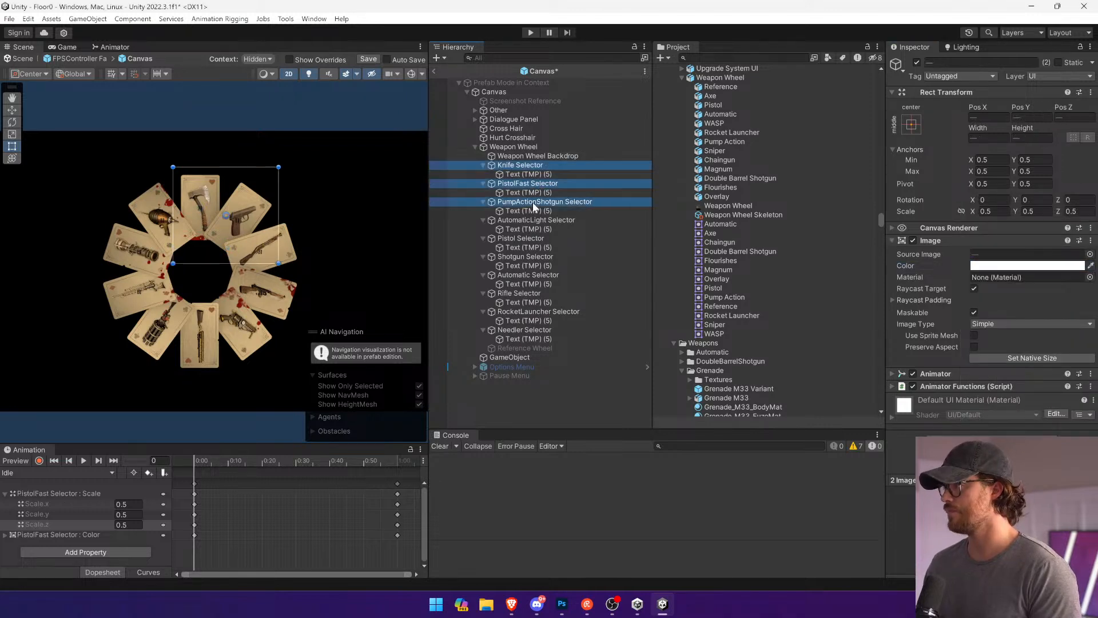
ctrl+click(532, 219)
ctrl+click(523, 238)
ctrl+click(529, 247)
ctrl+click(529, 274)
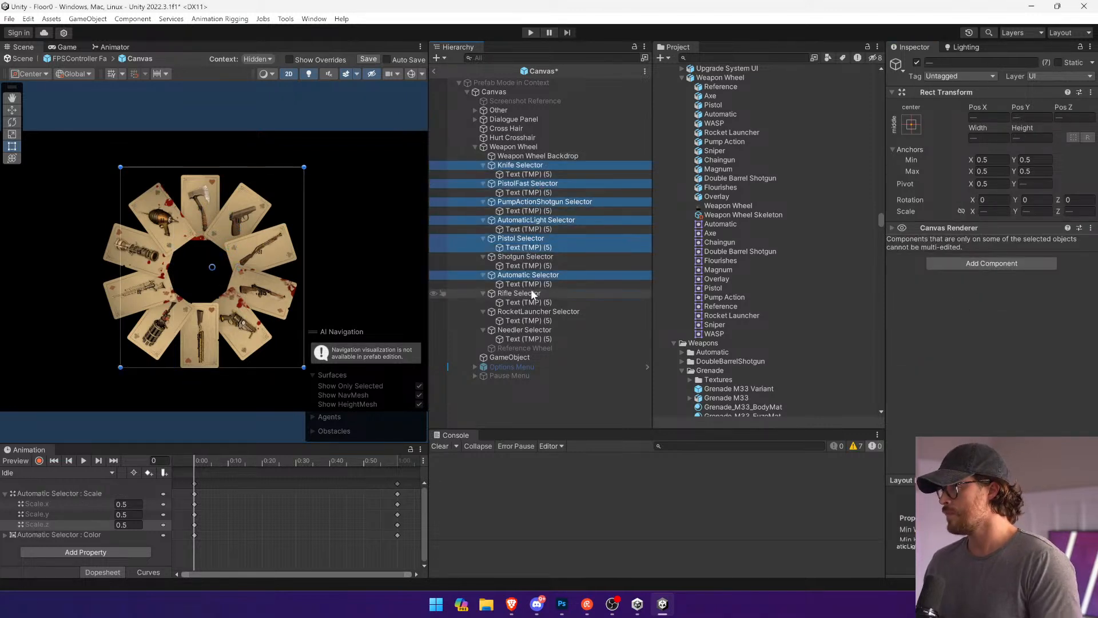
ctrl+click(519, 293)
ctrl+click(538, 311)
ctrl+click(524, 329)
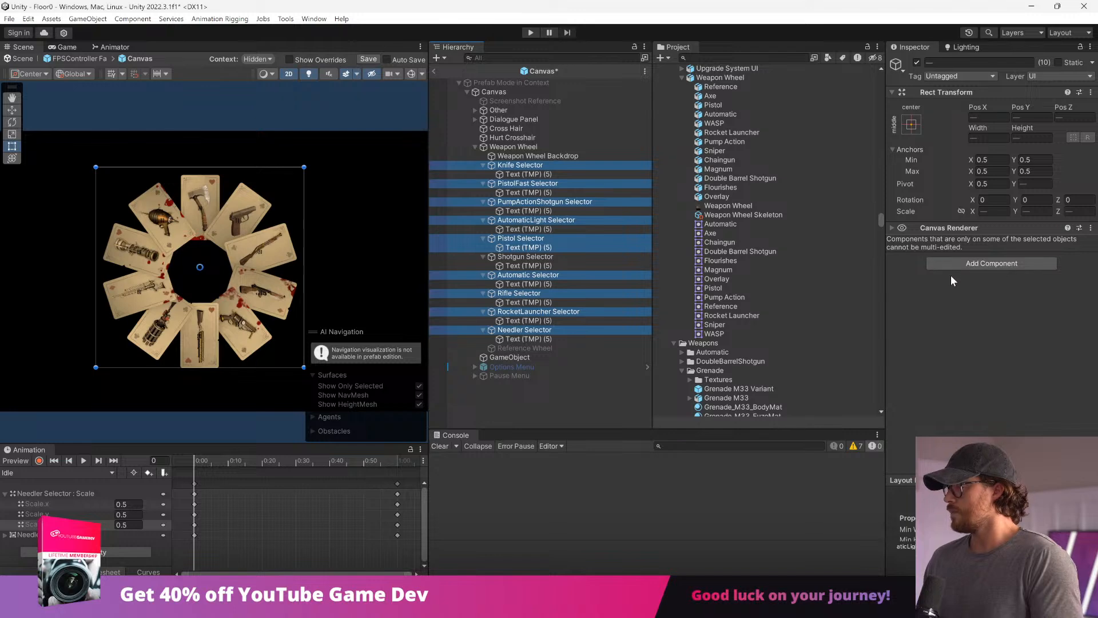
ctrl+click(521, 246)
ctrl+click(527, 249)
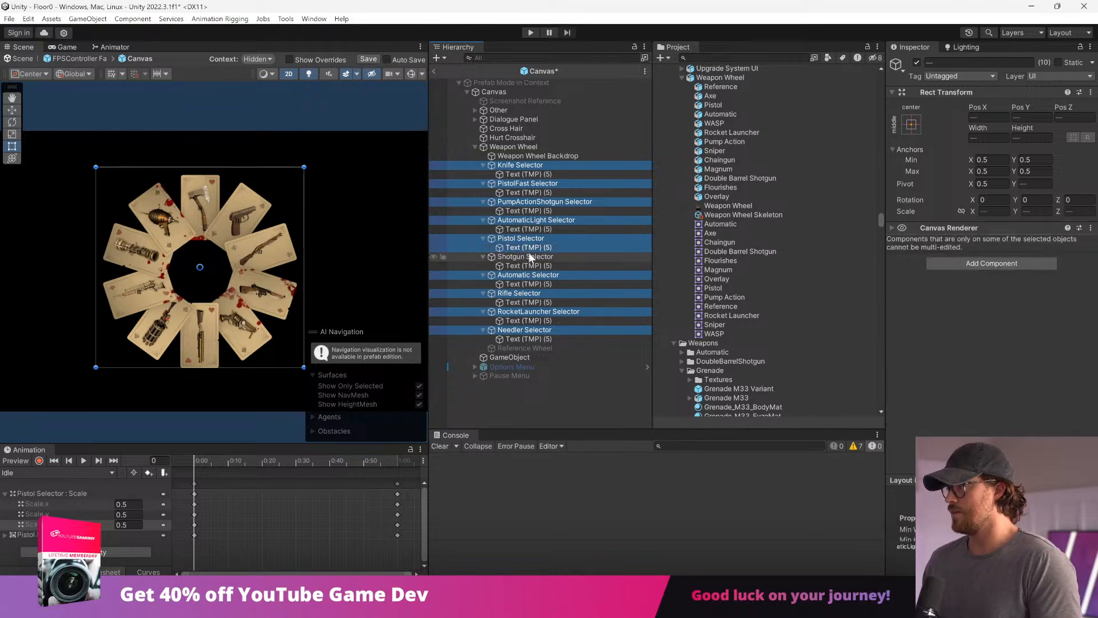
ctrl+click(528, 256)
ctrl+click(528, 247)
click(1056, 267)
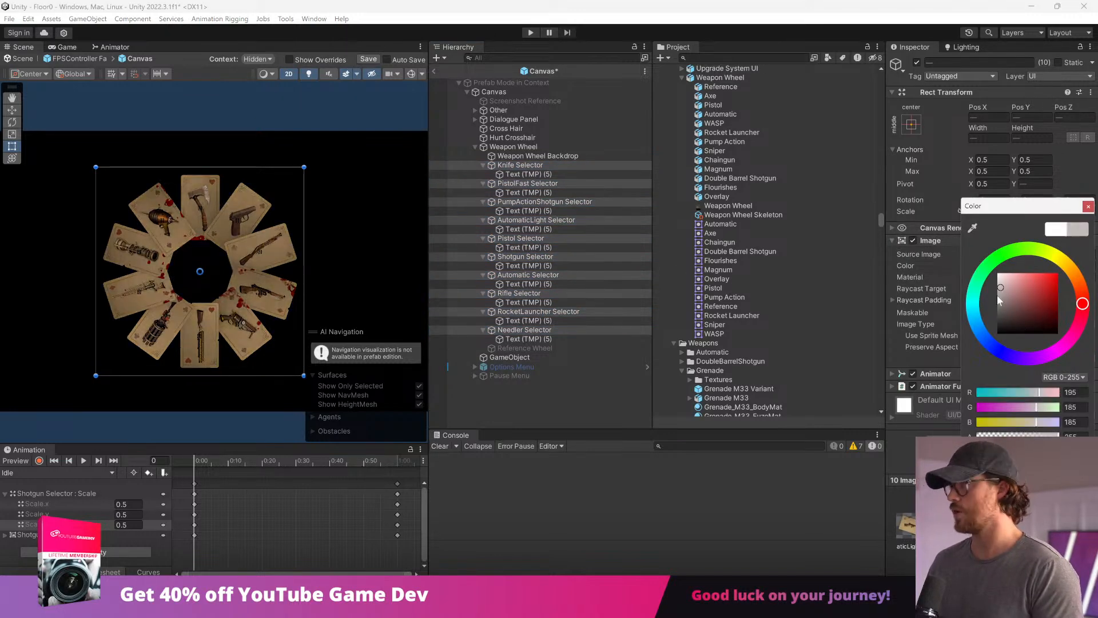
drag(997, 296, 998, 310)
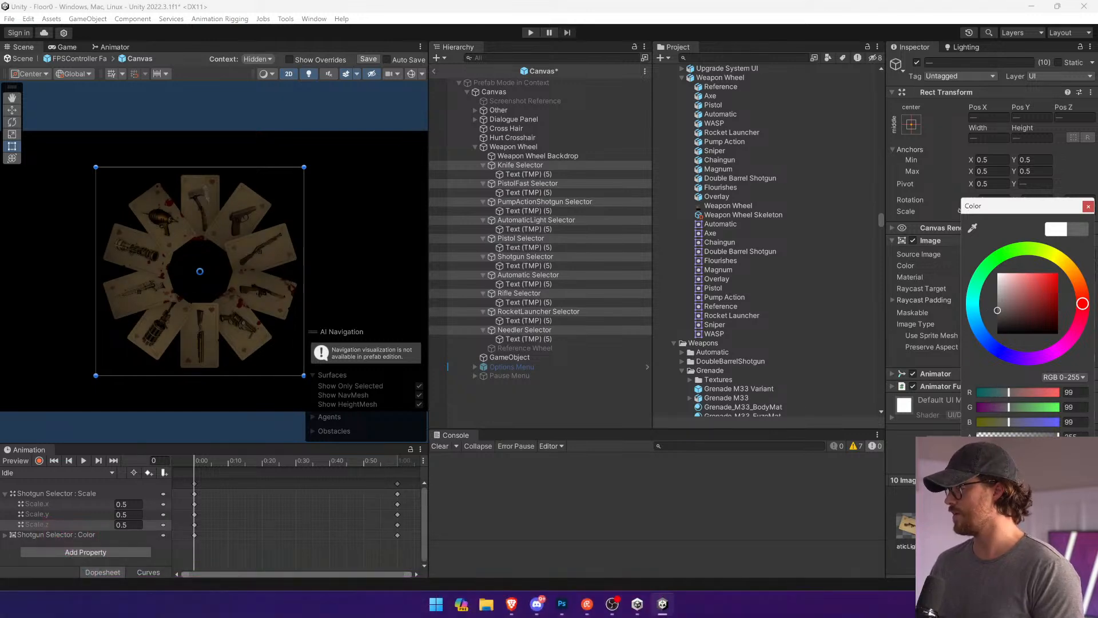
Step: Save the dark gray as a color swatch named "Dark Weapon Wheel UI" and close the color picker
drag(1007, 205, 649, 120)
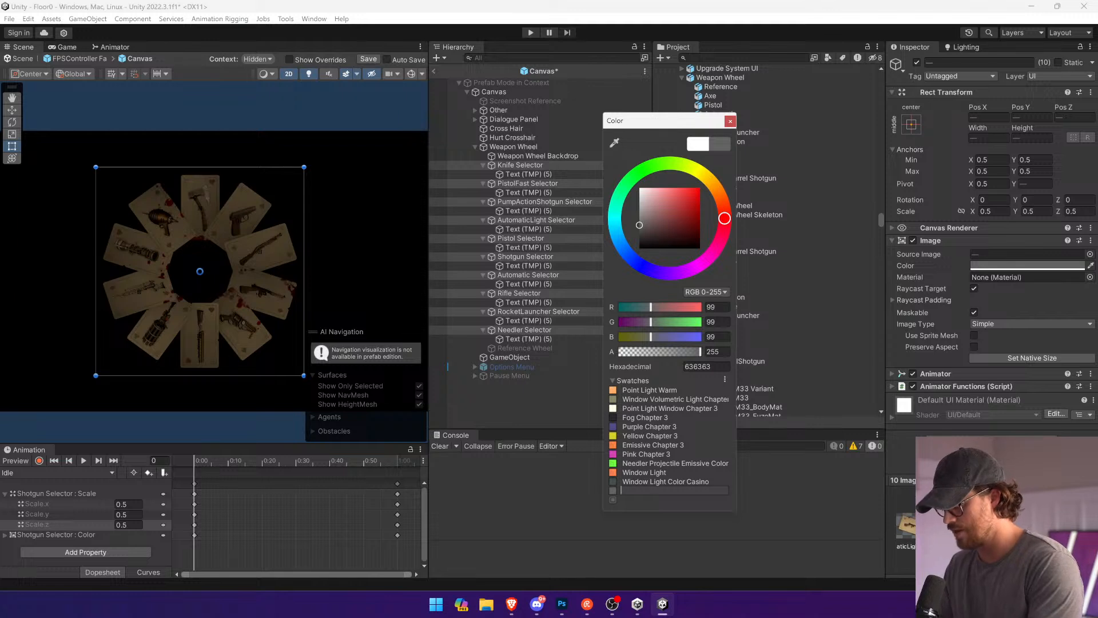
text(Dark UI)
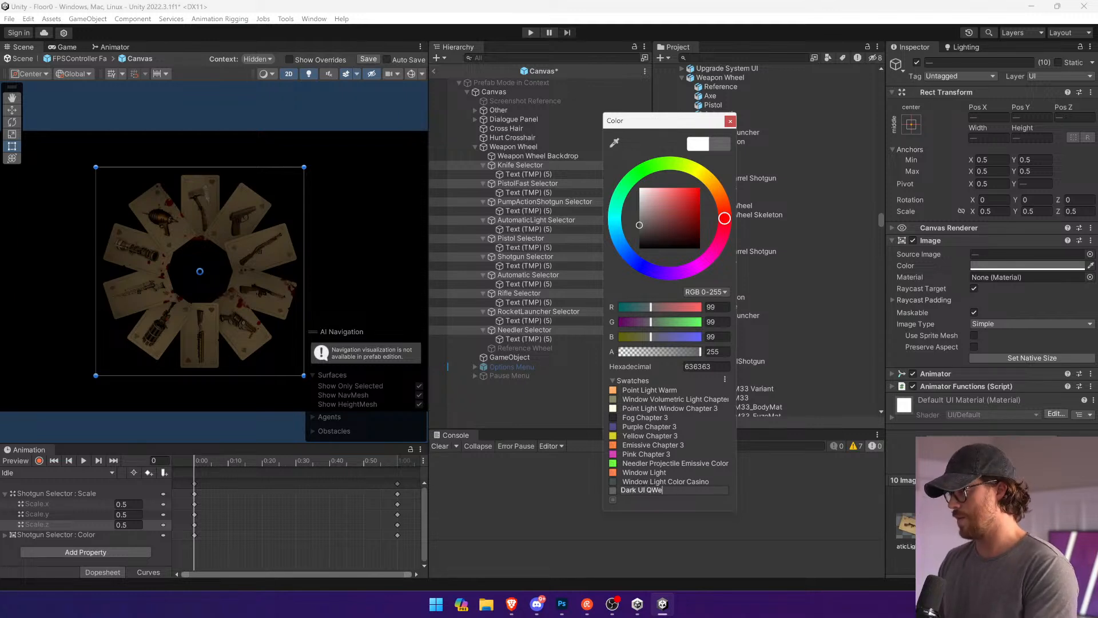
text( QW)
key(BackSpace)
key(BackSpace)
key(BackSpace)
key(BackSpace)
key(BackSpace)
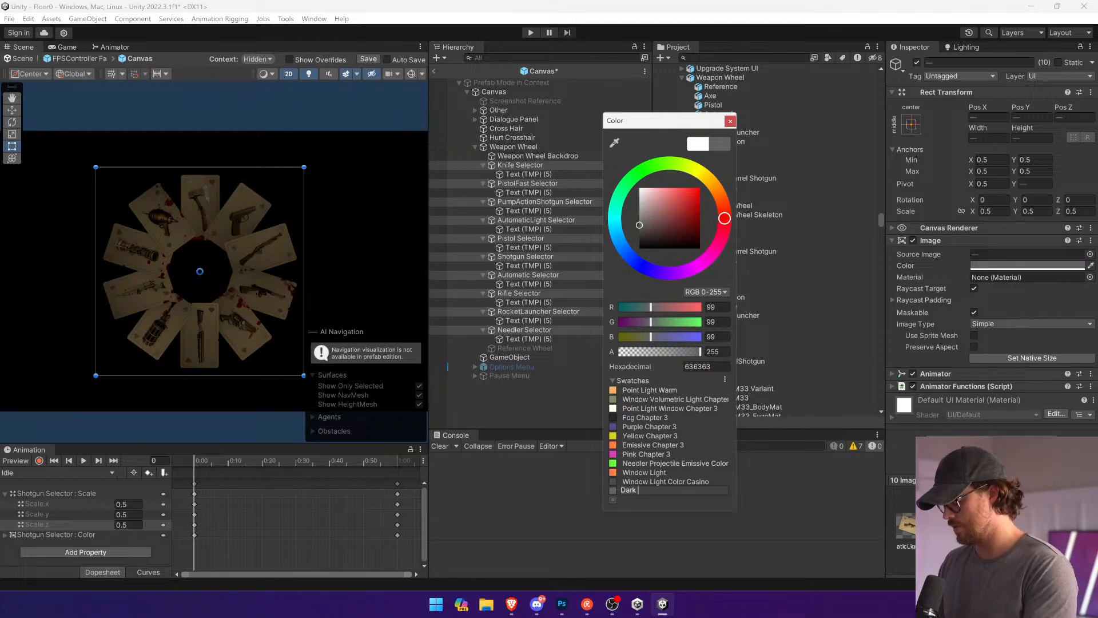
text(Weapon Wheel UI)
key(Return)
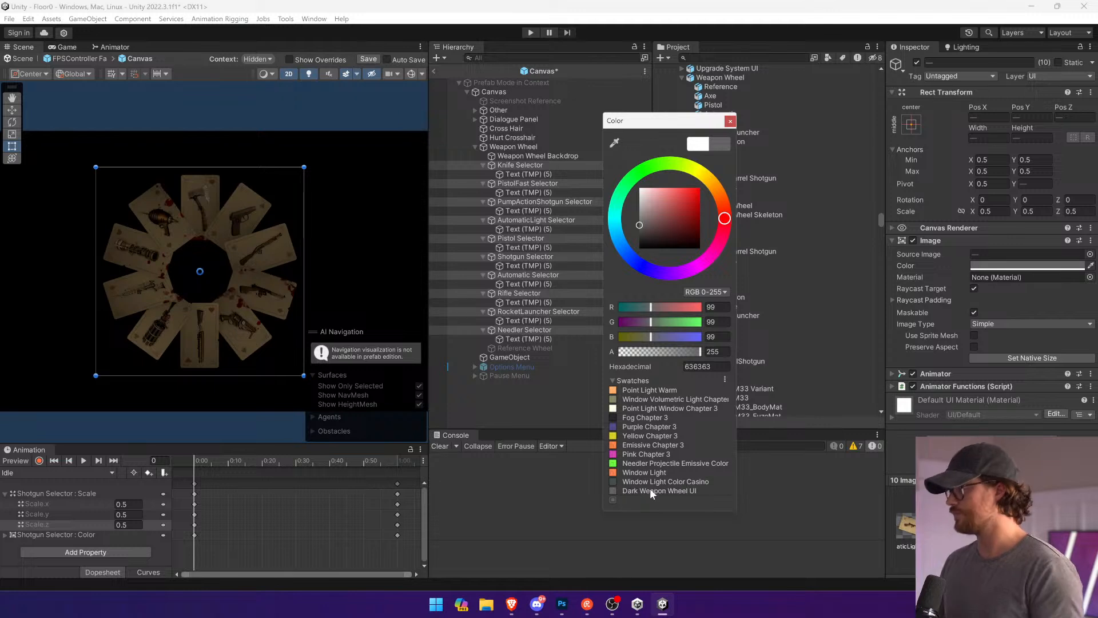
click(730, 121)
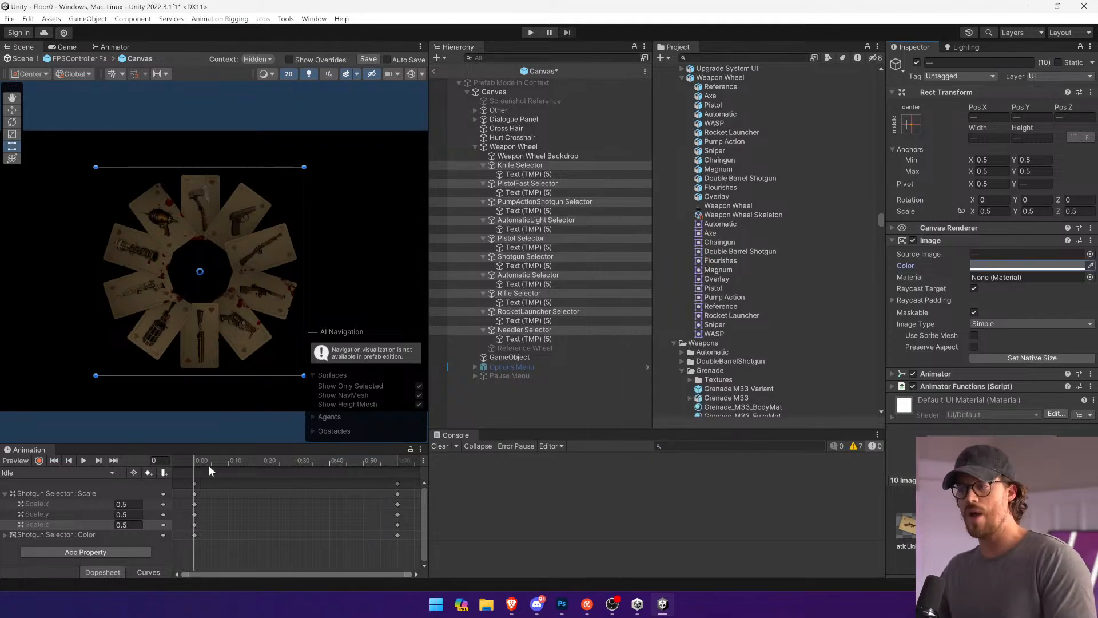
Step: In the Shotgun Selector's Idle clip, replace the color keyframes with one at frame 0 recorded as RGB 99, 99, 99
drag(212, 463, 108, 459)
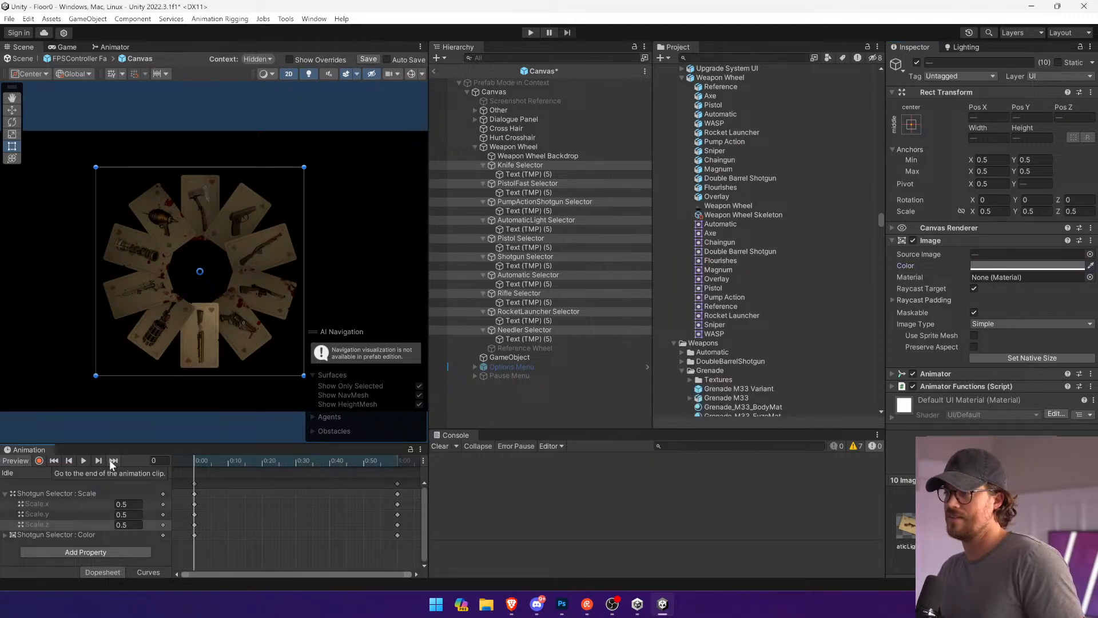
click(40, 461)
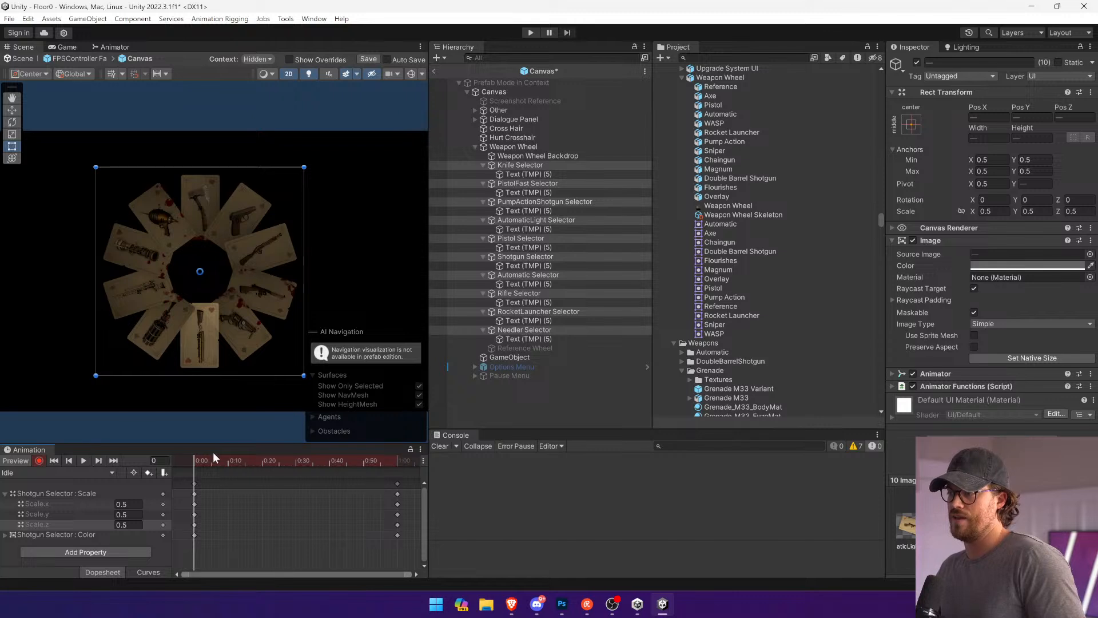
drag(213, 456, 193, 470)
click(267, 535)
key(Delete)
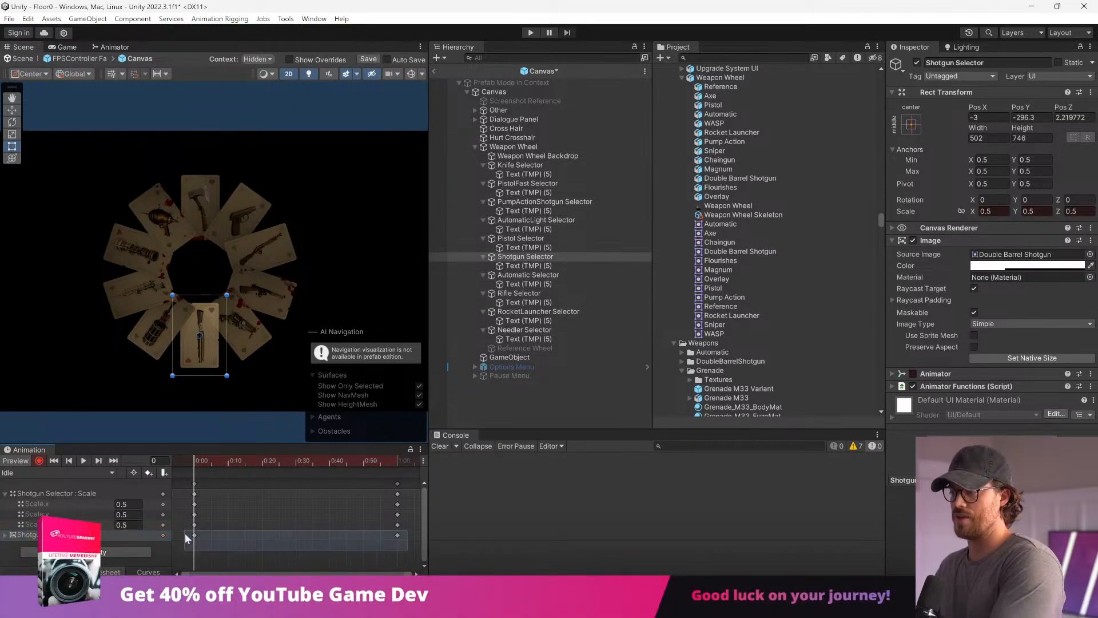
click(1022, 266)
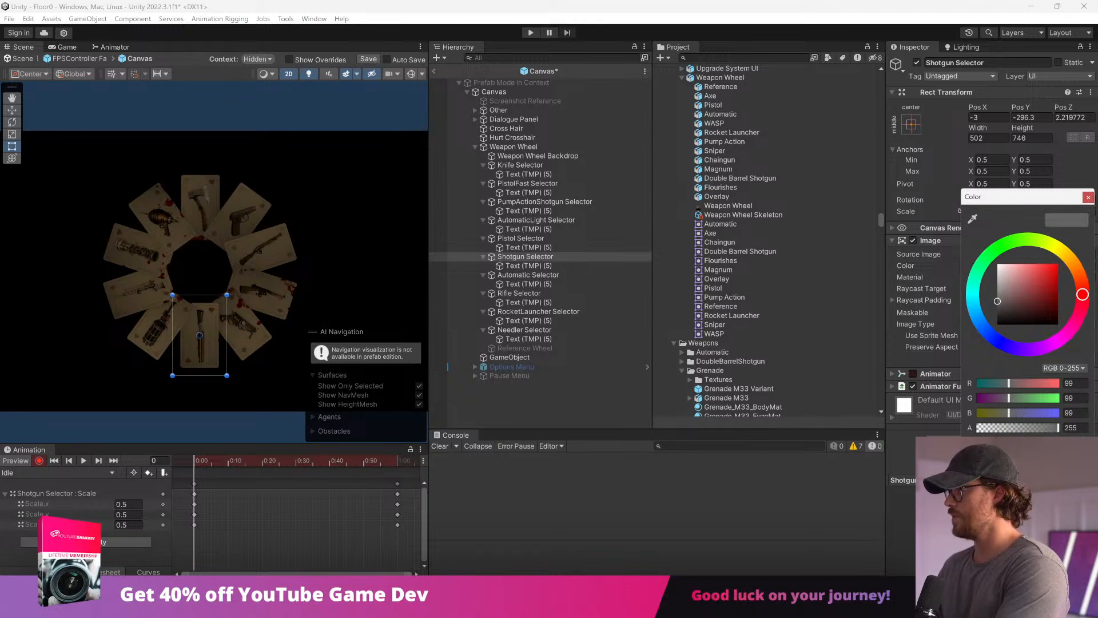
click(1045, 398)
key(ctrl+z)
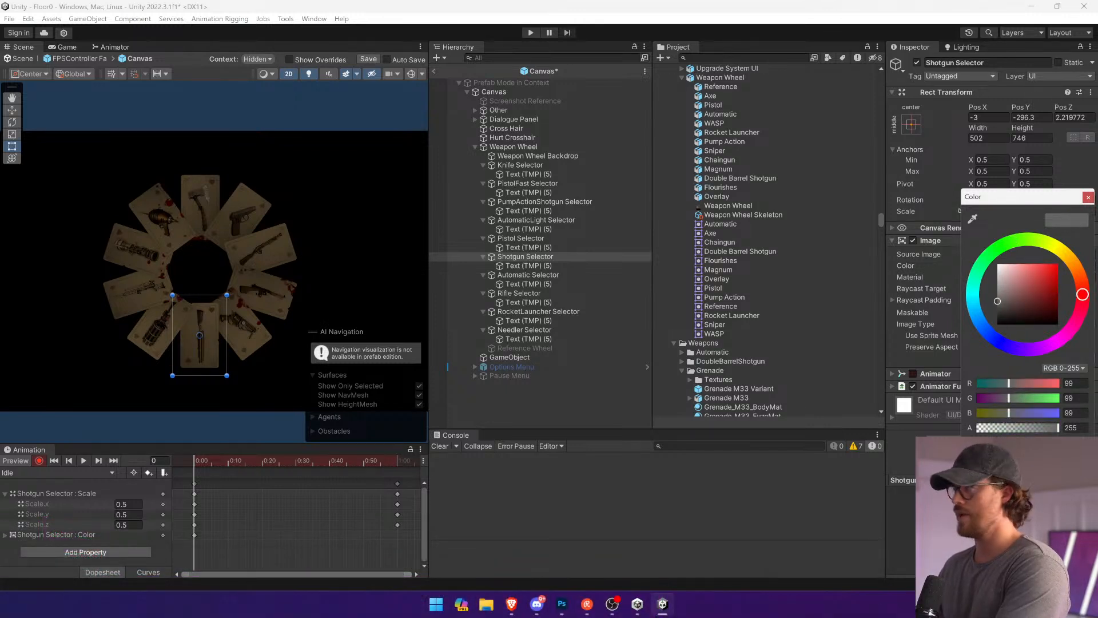
click(1088, 197)
Step: Scrub the Idle clip to check its color and view the Shotgun Selector's Active clip
drag(200, 459, 175, 449)
click(83, 473)
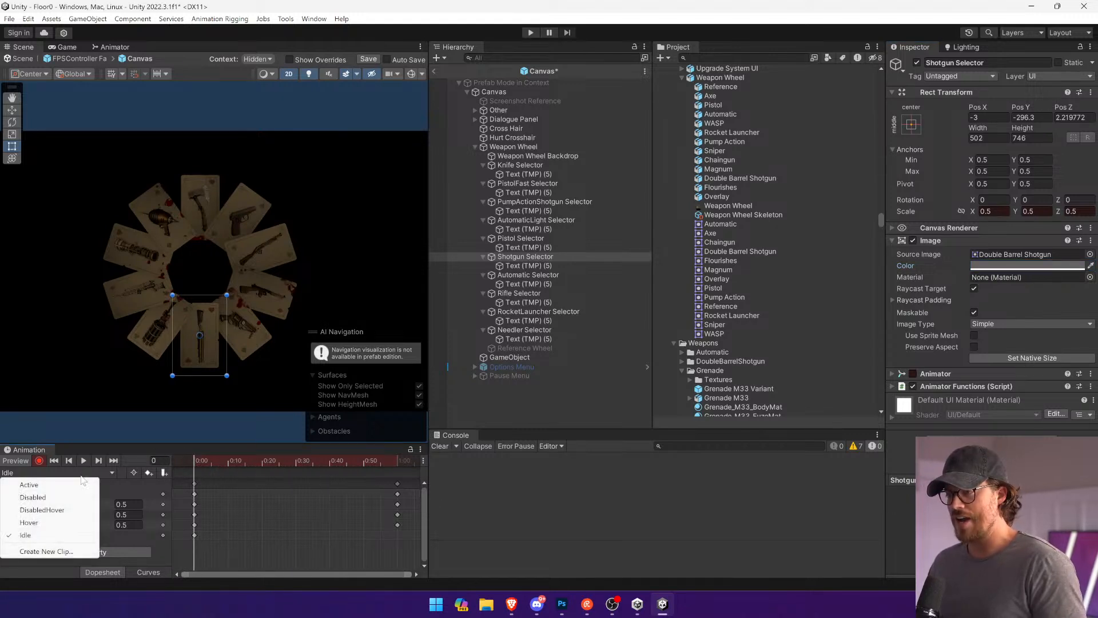
click(63, 485)
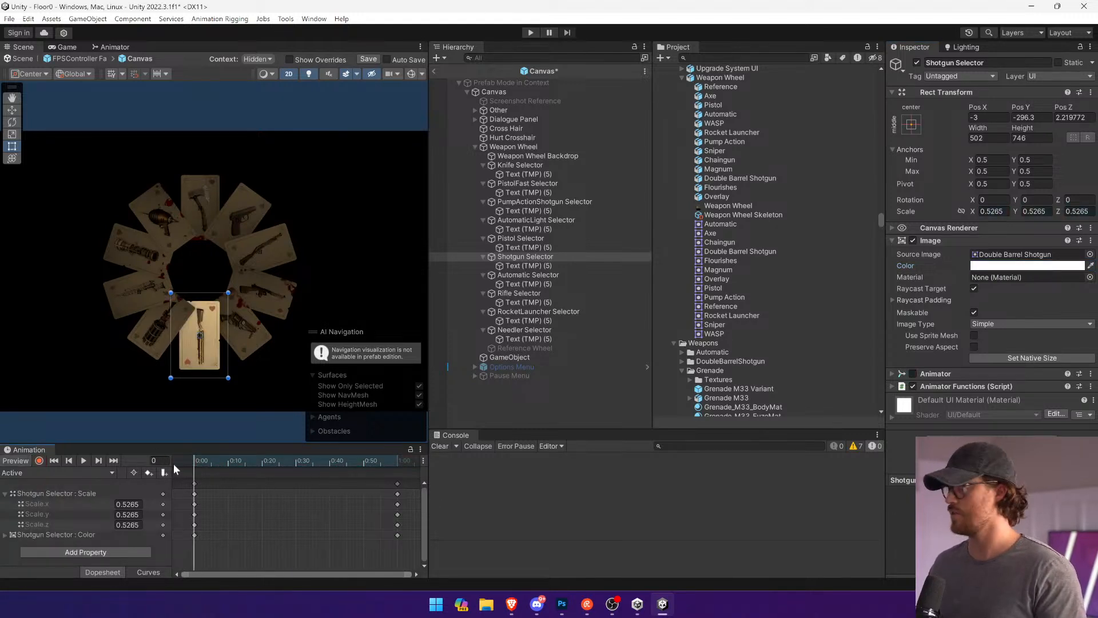
Step: In the Disabled clip, delete the Shotgun Selector's color keyframes and record a new frame 0 color key of RGB 99, 99, 99
click(68, 472)
click(49, 498)
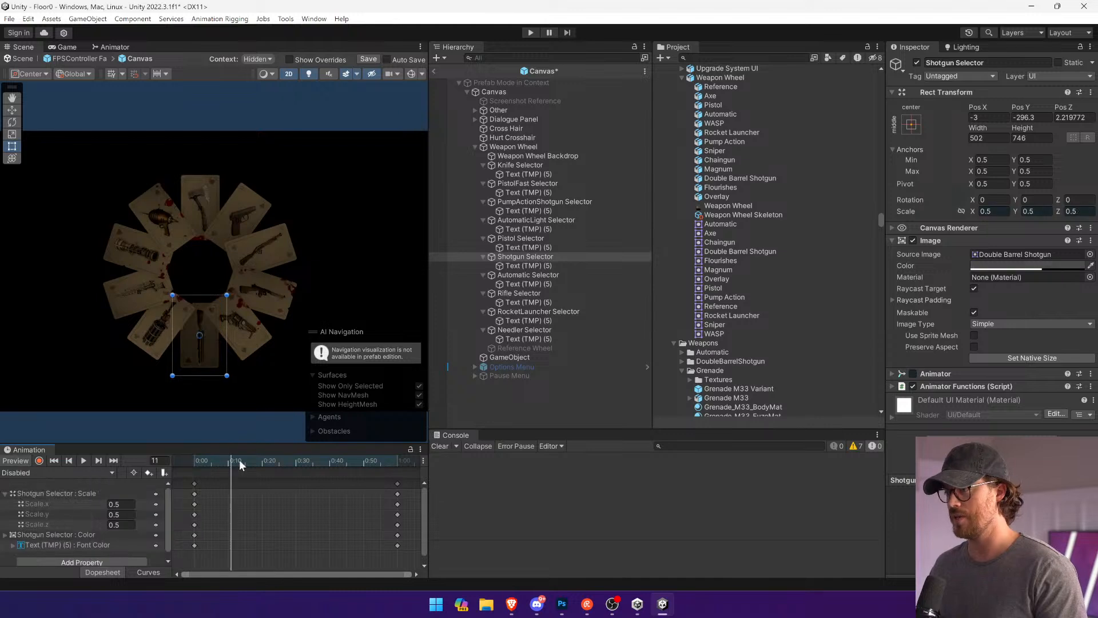
click(66, 535)
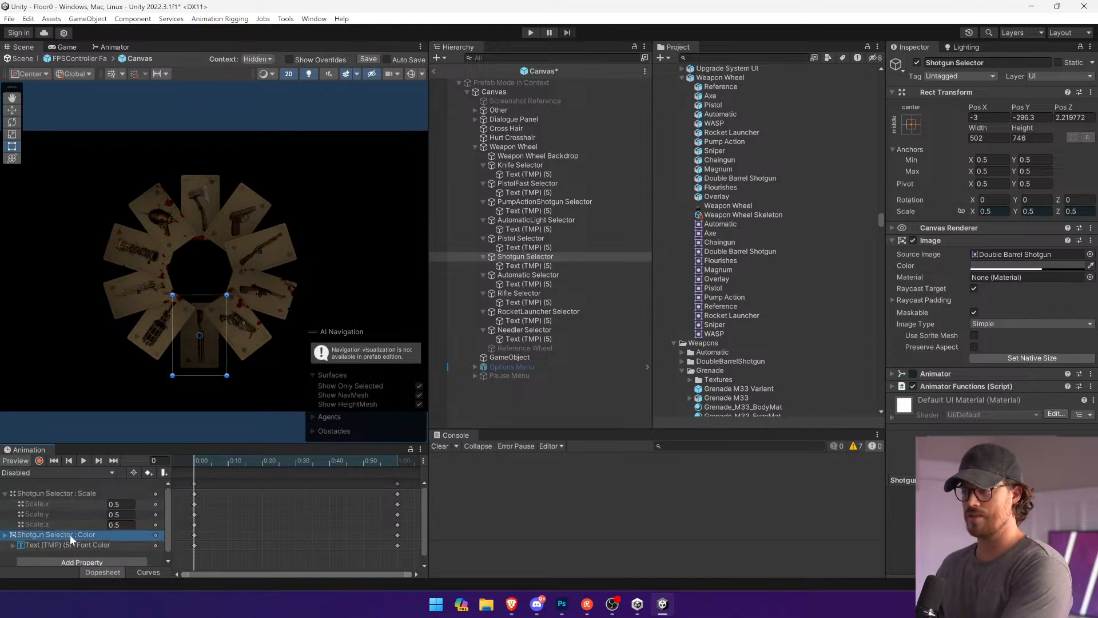
drag(414, 536, 193, 535)
key(Delete)
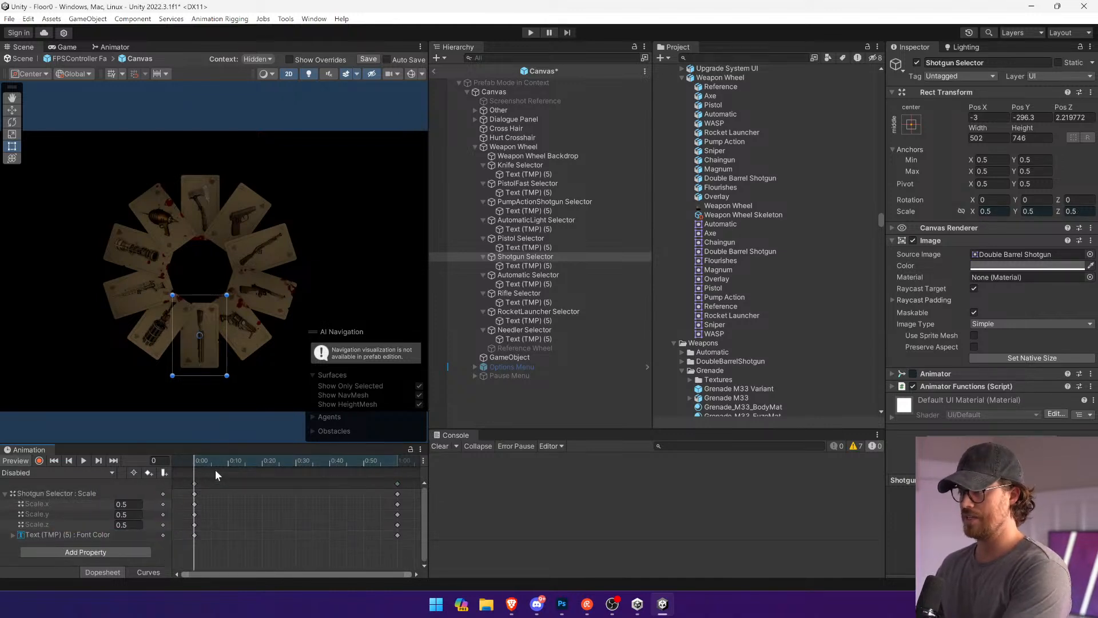
click(39, 461)
click(1027, 265)
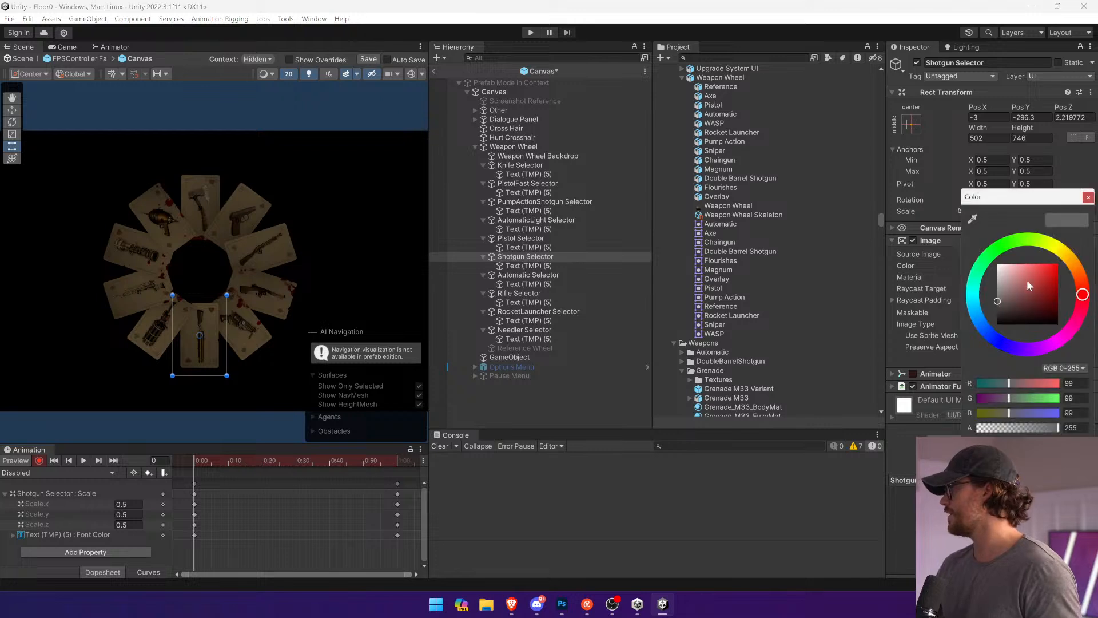
click(1039, 274)
key(ctrl+z)
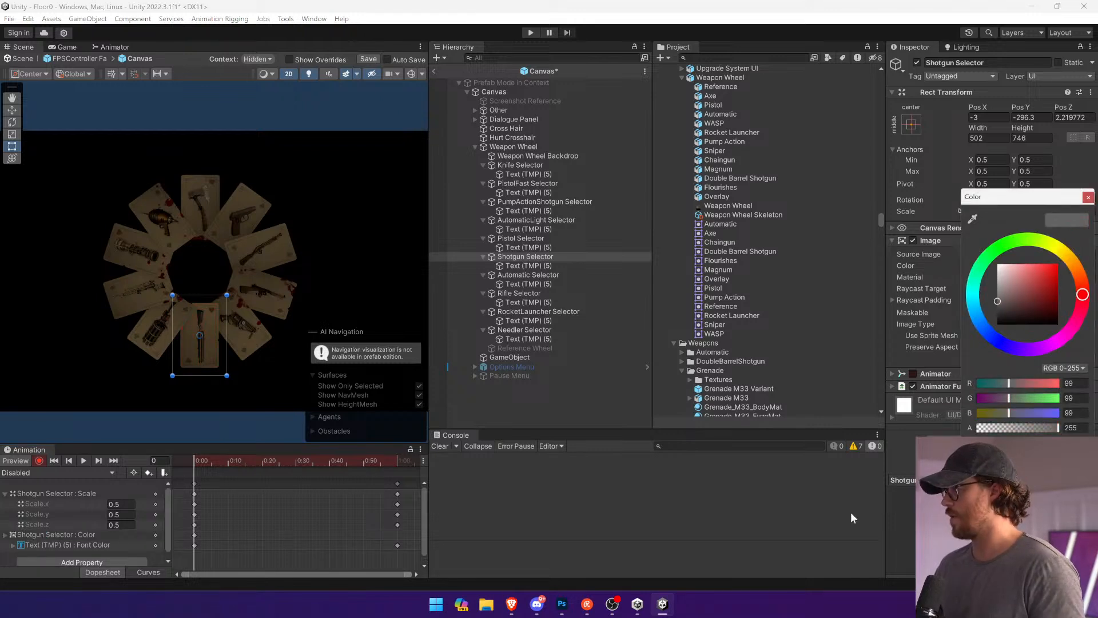
Step: In the DisabledHover clip, replace the Shotgun Selector's color keyframes with a frame 0 key of RGB 99, 99, 99 and preview the clip
click(104, 471)
click(42, 510)
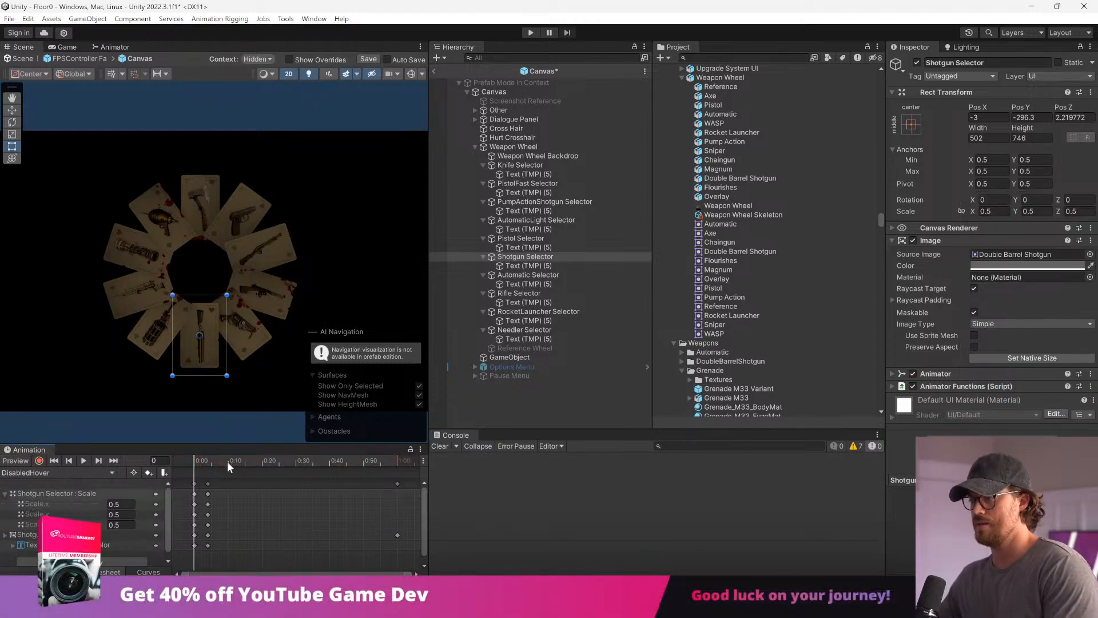
click(40, 461)
click(108, 534)
key(Delete)
mouse_move(197, 461)
mouse_down()
mouse_move(207, 462)
mouse_move(192, 461)
mouse_up()
click(1039, 265)
click(1058, 281)
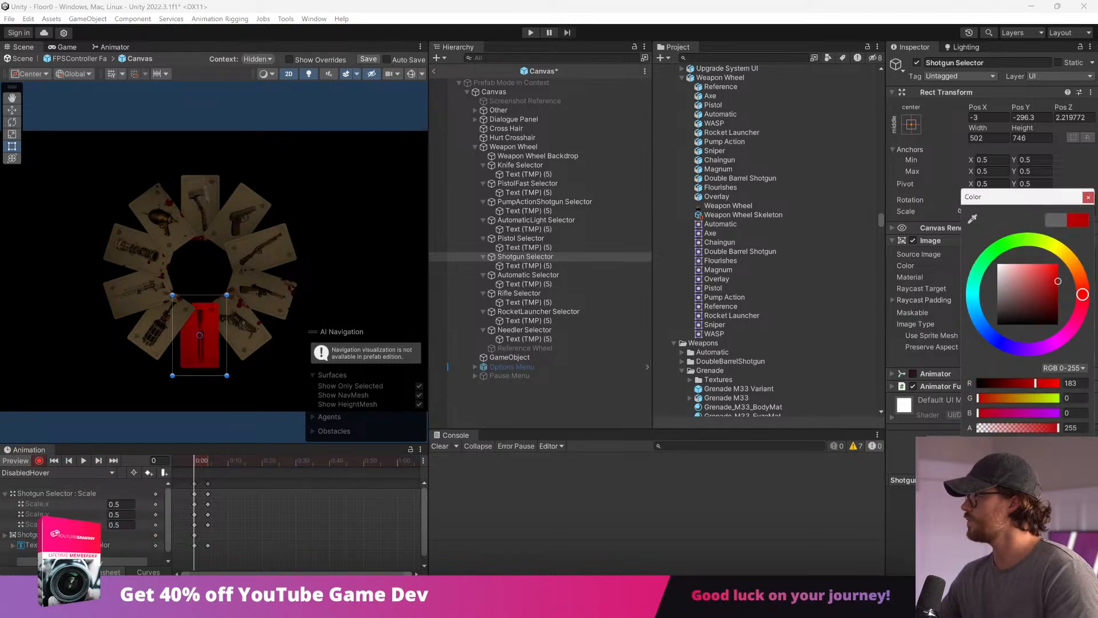
click(1056, 220)
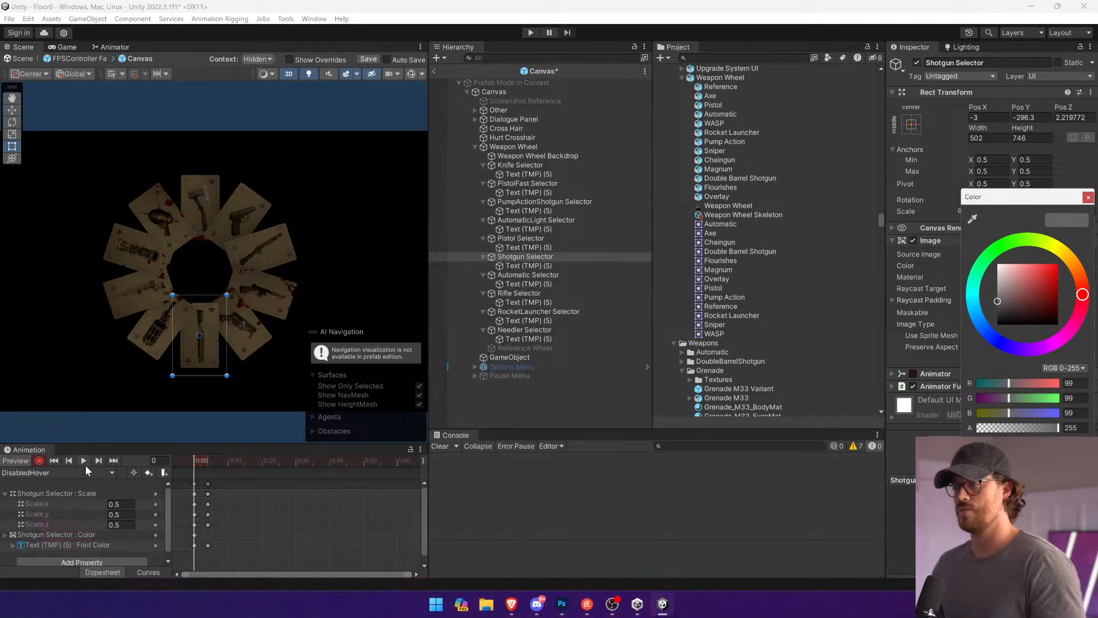
click(84, 460)
Step: In the Hover clip, record the Shotgun Selector's frame 0 color as the same dark gray, fully opaque
click(86, 472)
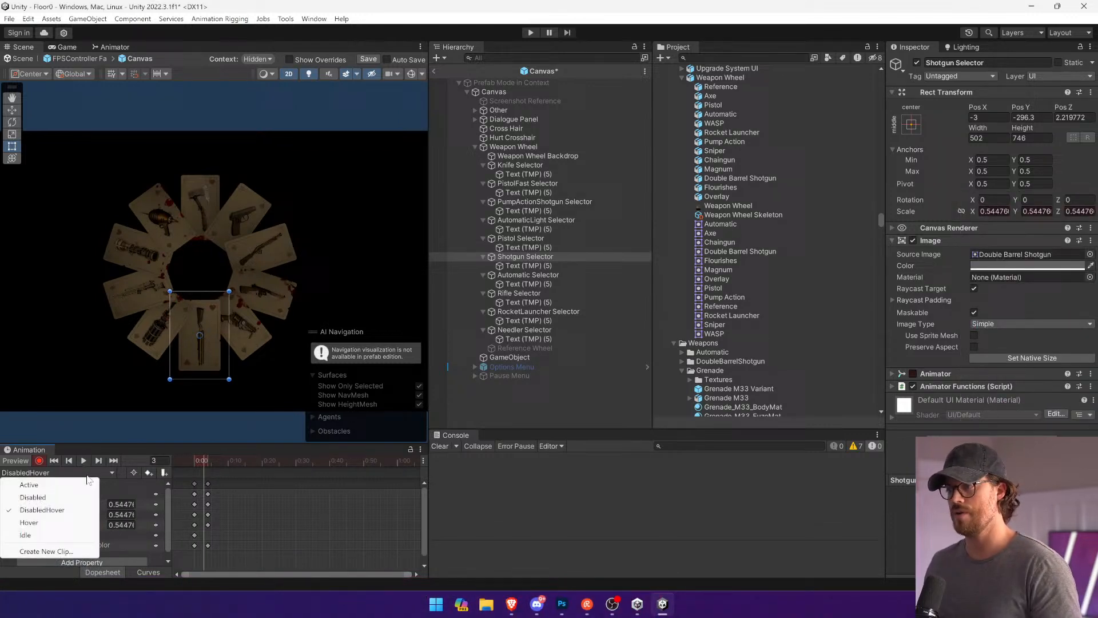
click(63, 523)
drag(220, 462, 149, 464)
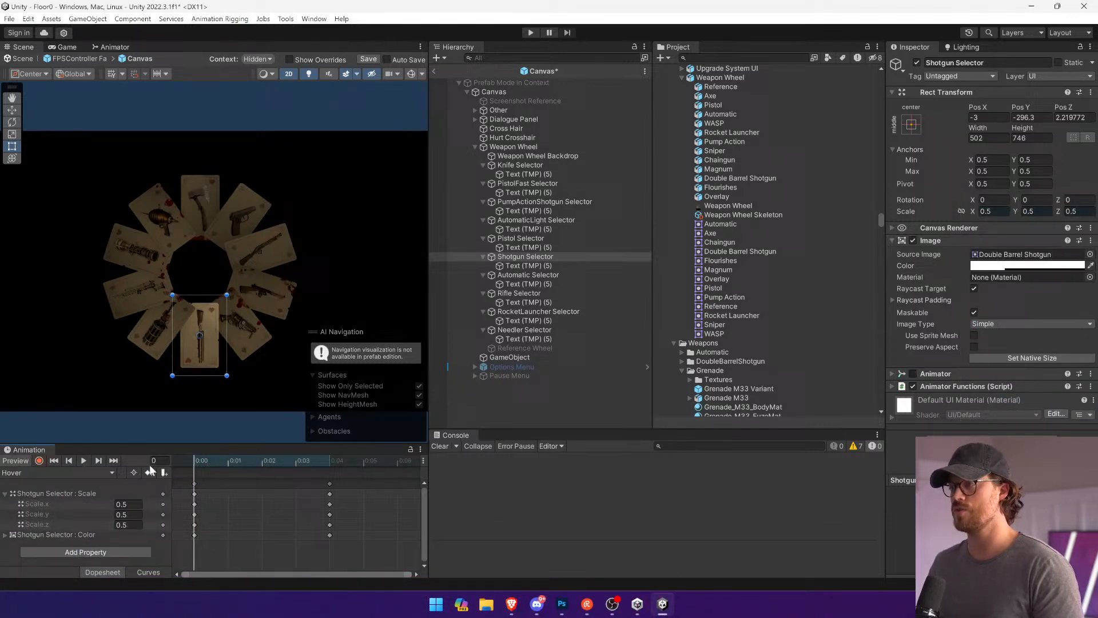
click(40, 461)
click(1007, 265)
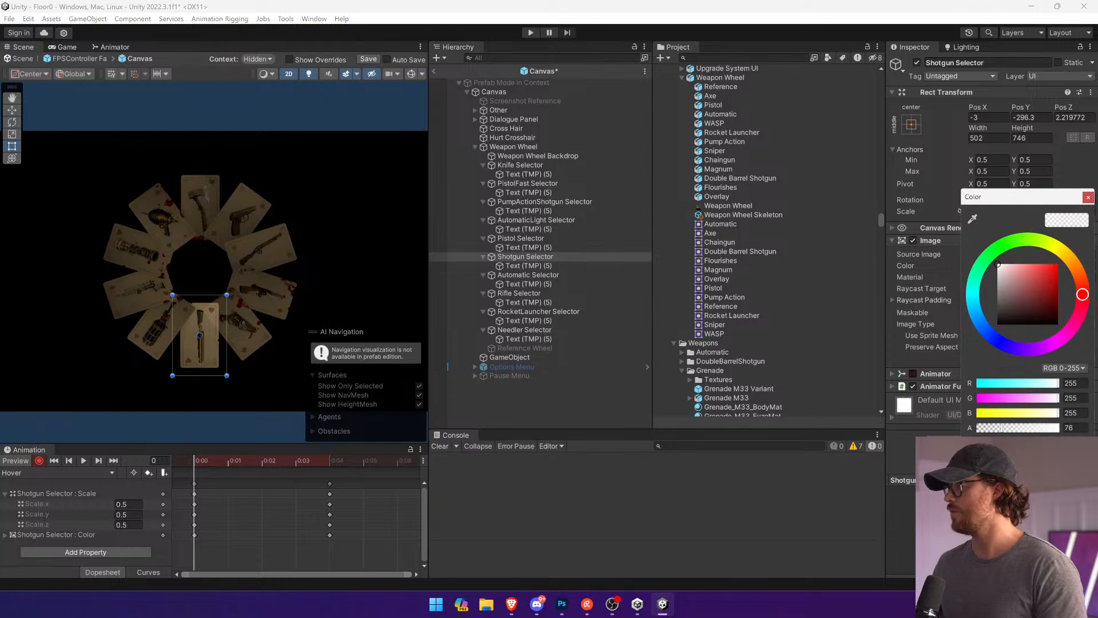
mouse_move(1014, 293)
mouse_down()
mouse_move(1060, 263)
mouse_move(997, 301)
mouse_up()
Step: Check the Hover clip's last keyframe, play the color and scale transition, and return to frame 0
click(98, 461)
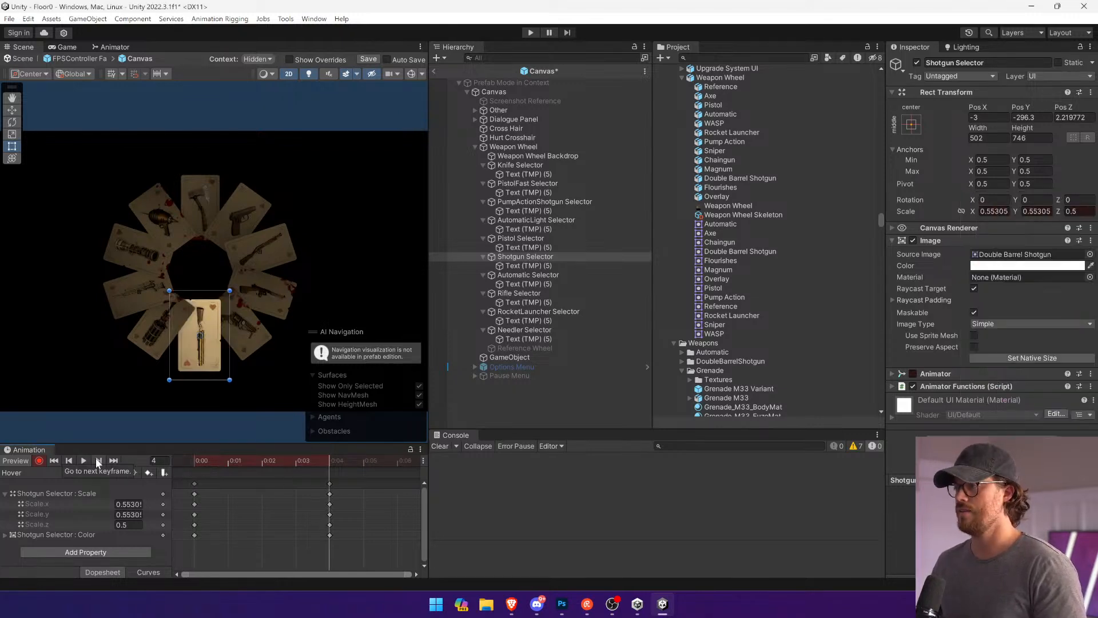
click(192, 460)
click(84, 460)
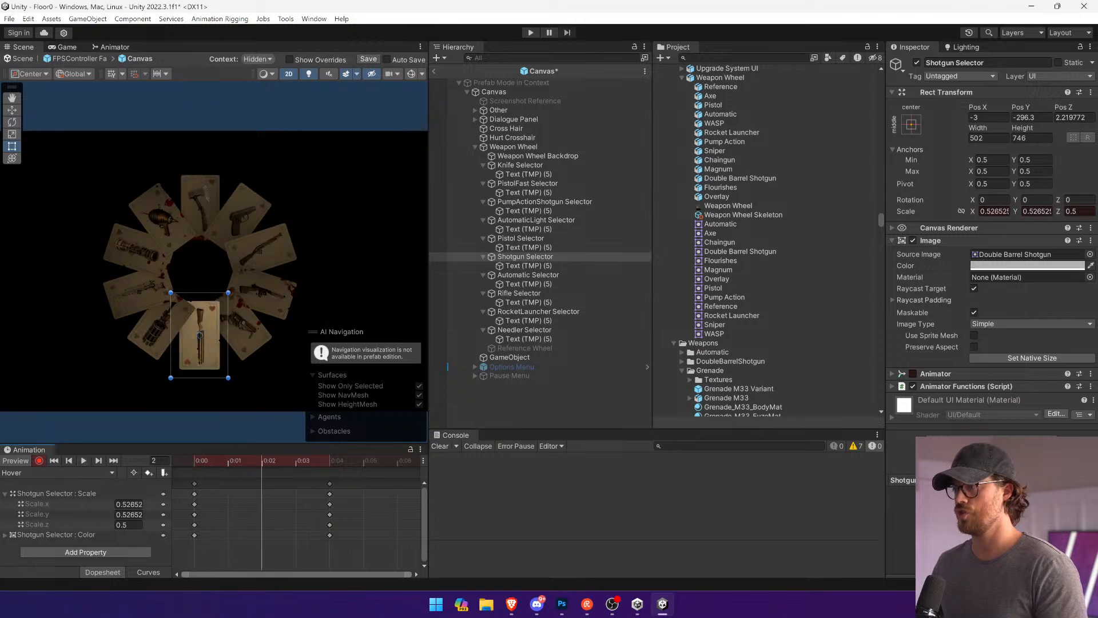
click(198, 461)
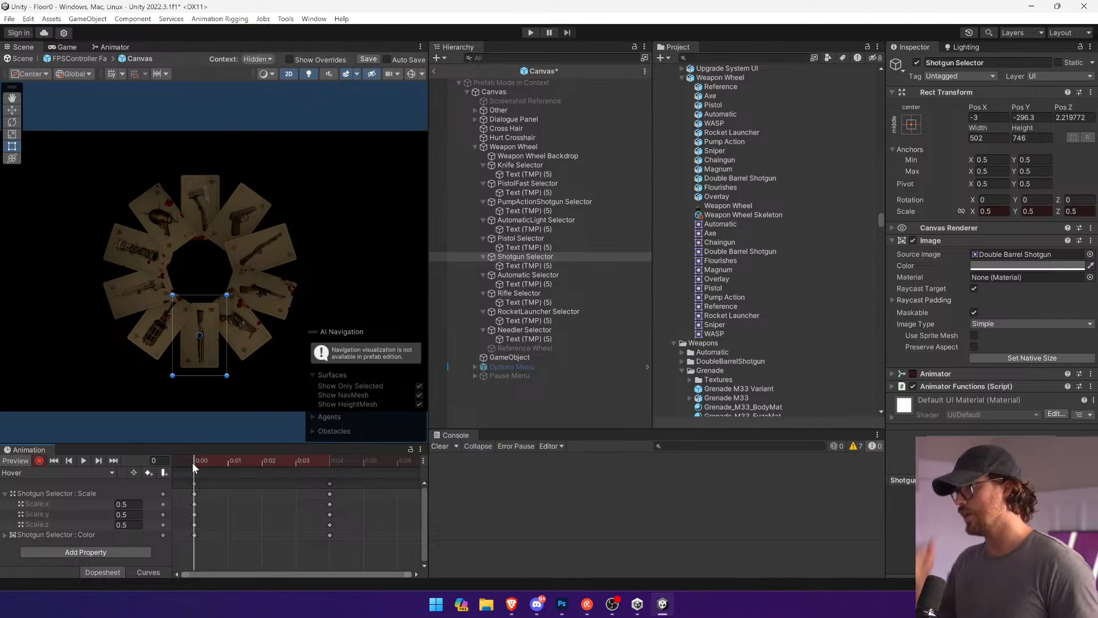
Step: Review the Shotgun Selector's Idle clip, inspect the Weapon Wheel Backdrop and select the parent Weapon Wheel object
click(100, 473)
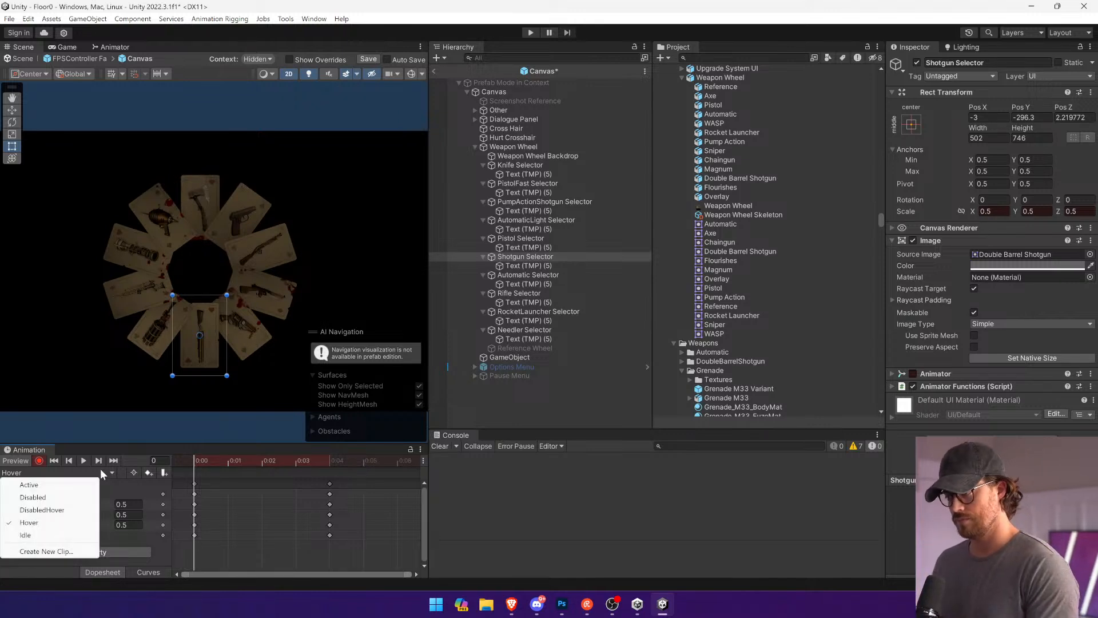
click(25, 534)
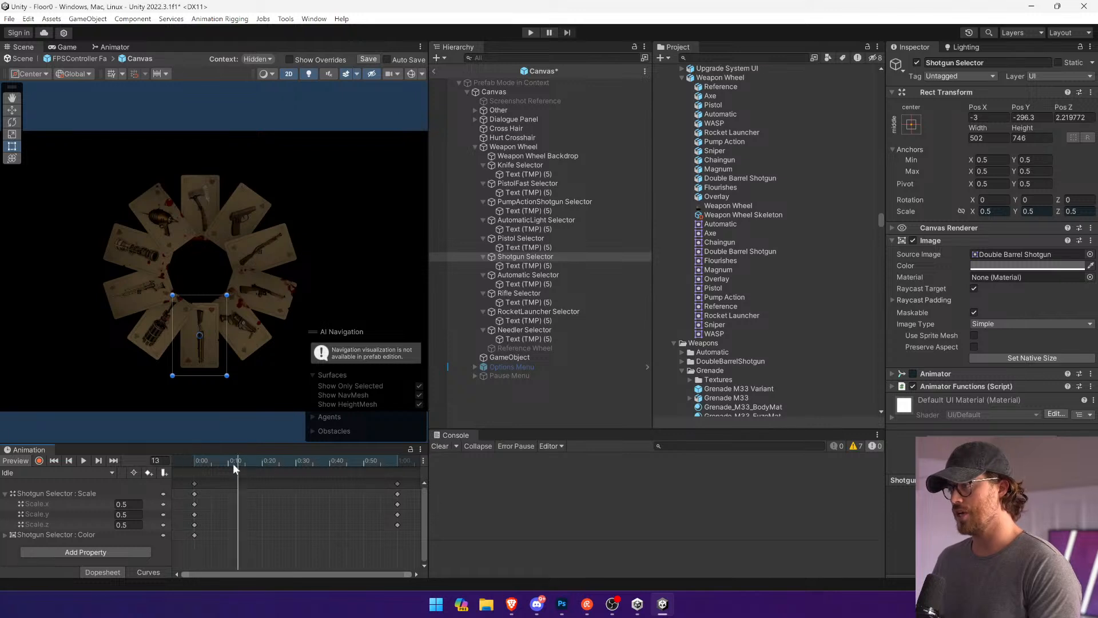
click(560, 157)
click(545, 146)
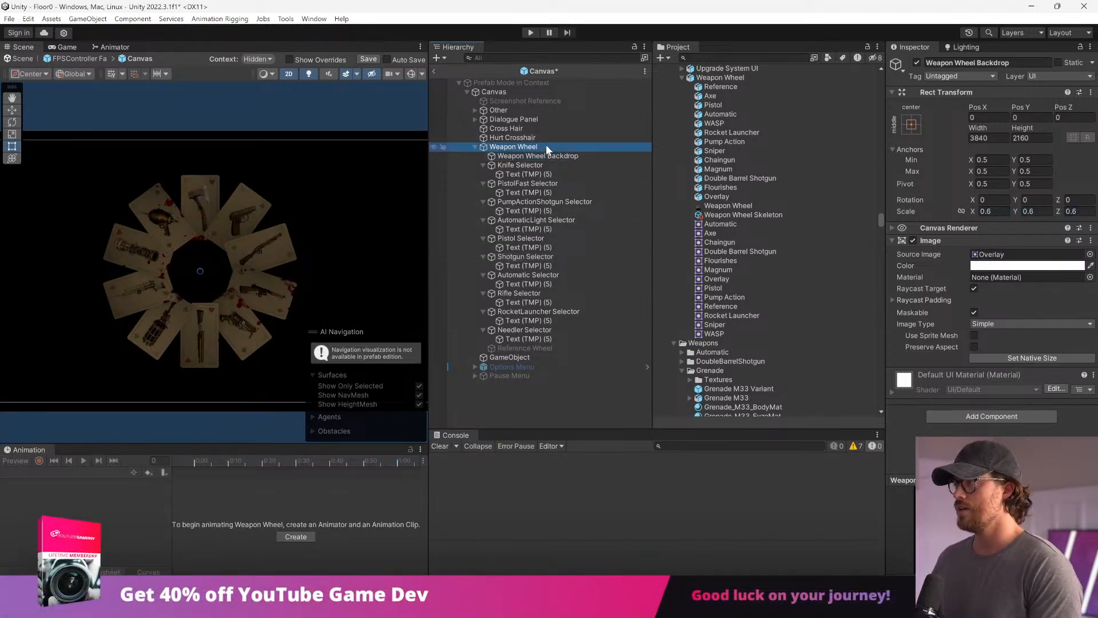
Step: Save the Canvas prefab and collapse every weapon selector under the Weapon Wheel object
click(476, 147)
click(474, 147)
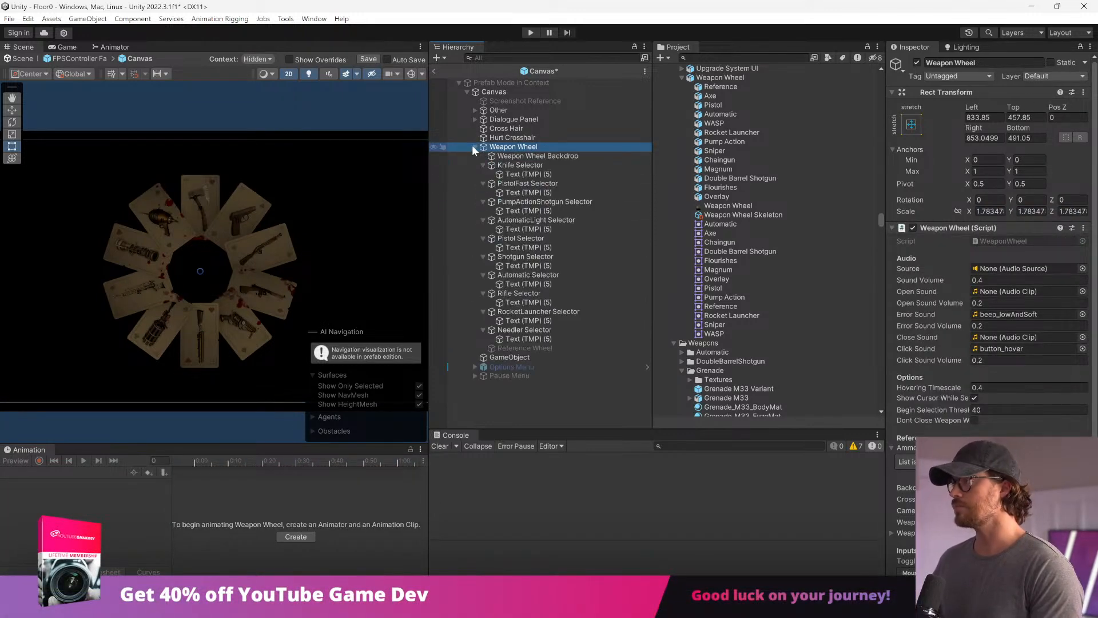
key(ctrl+s)
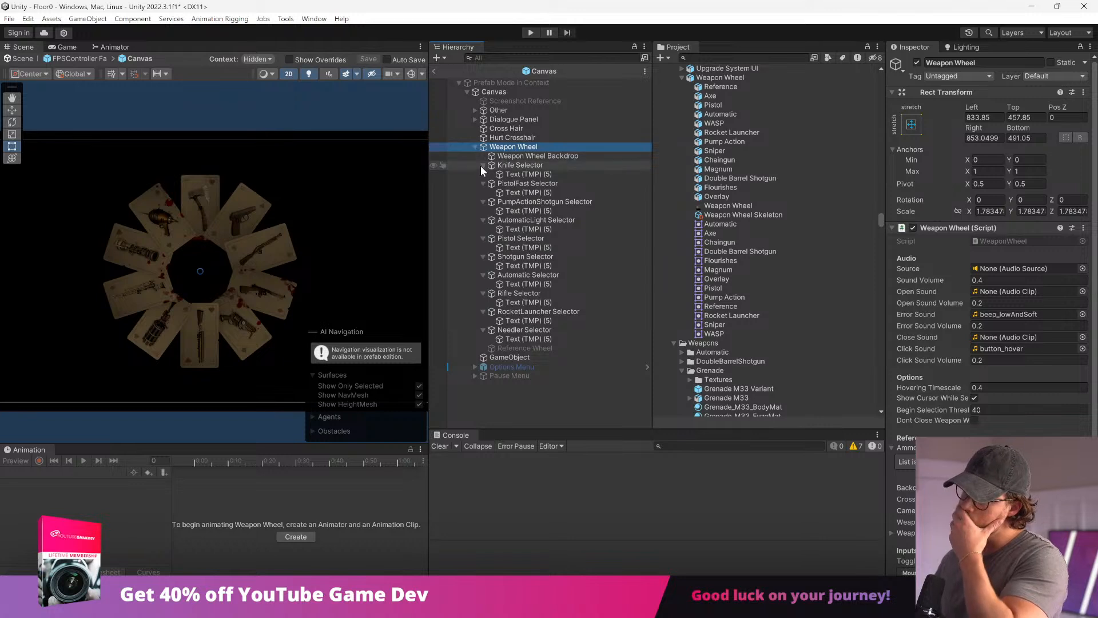
click(483, 165)
click(483, 174)
click(483, 184)
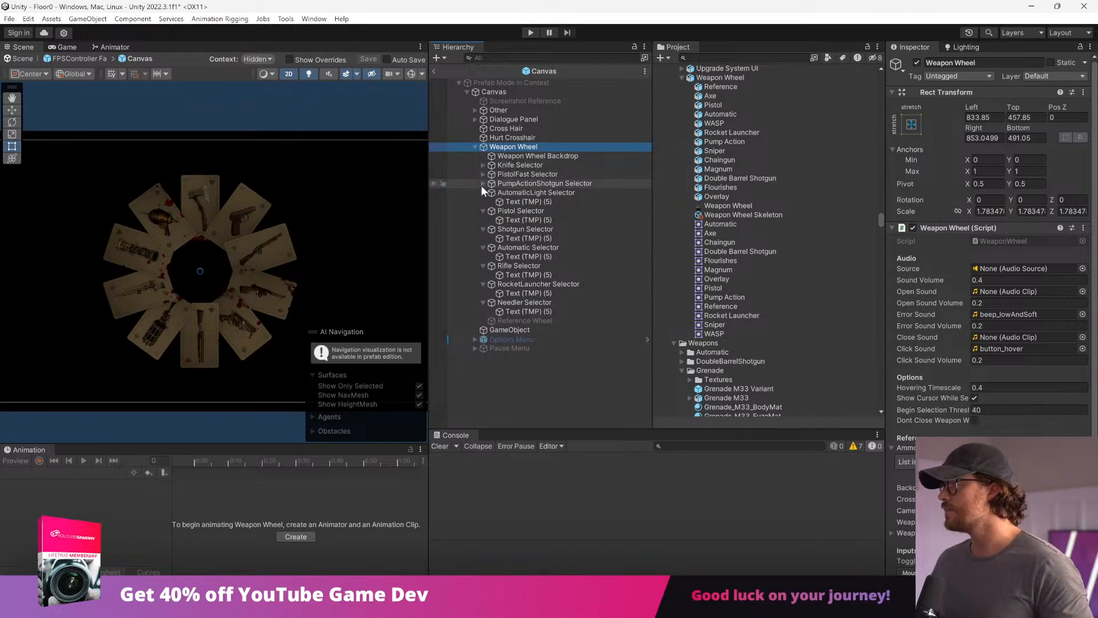
click(484, 193)
click(484, 202)
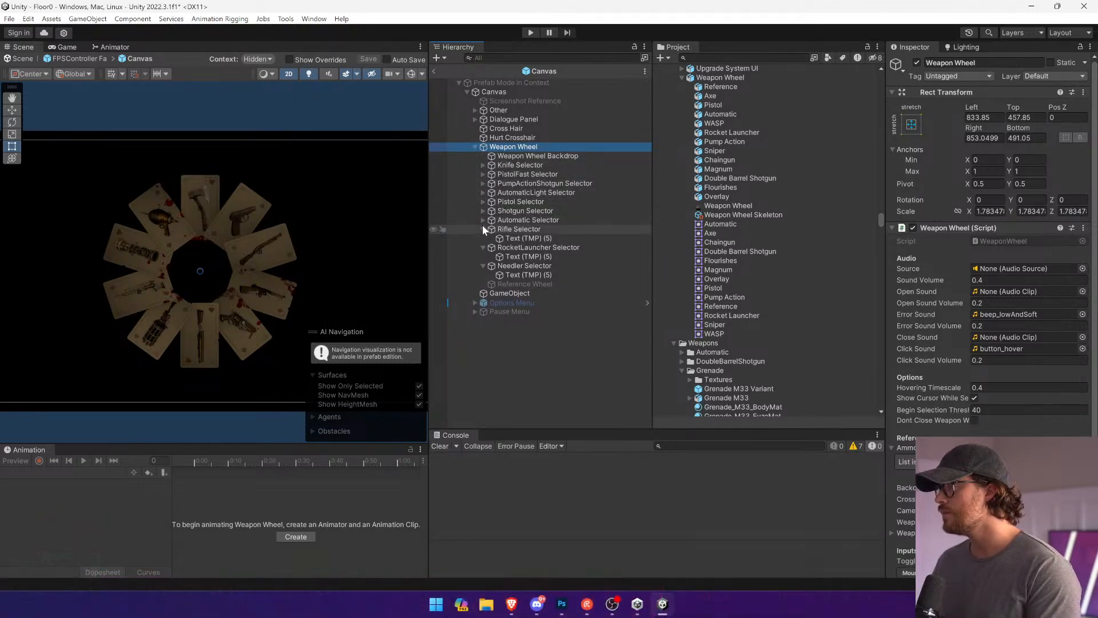
click(483, 221)
click(483, 230)
click(482, 239)
click(482, 248)
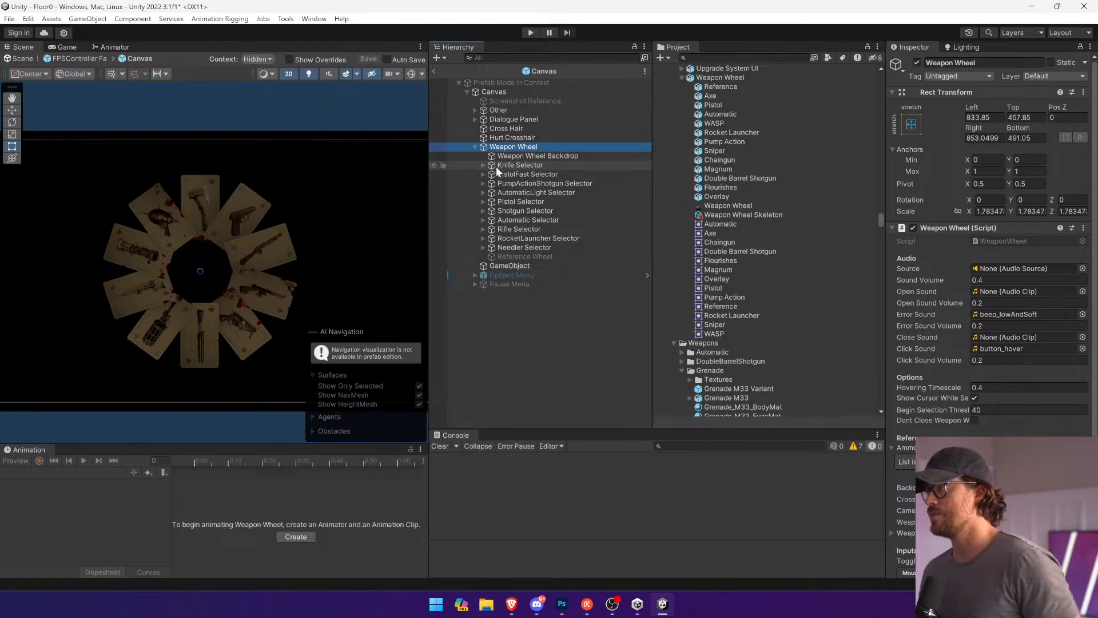
Step: Duplicate Weapon Wheel Backdrop and nest the copy under the original, showing the Flourishes sprite at its native size
click(506, 157)
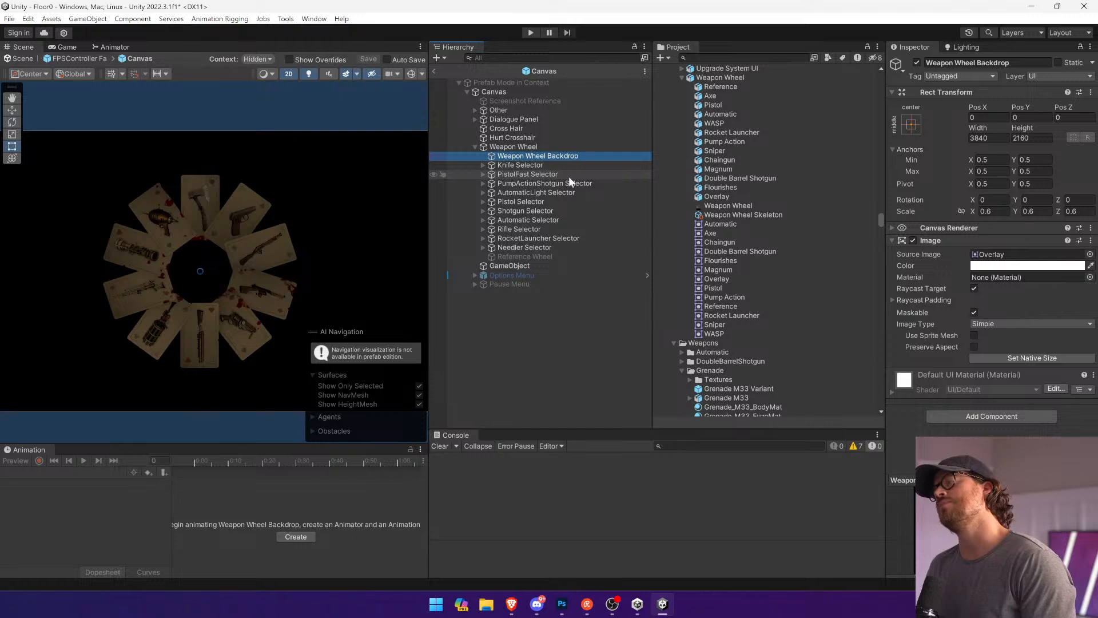
key(ctrl+d)
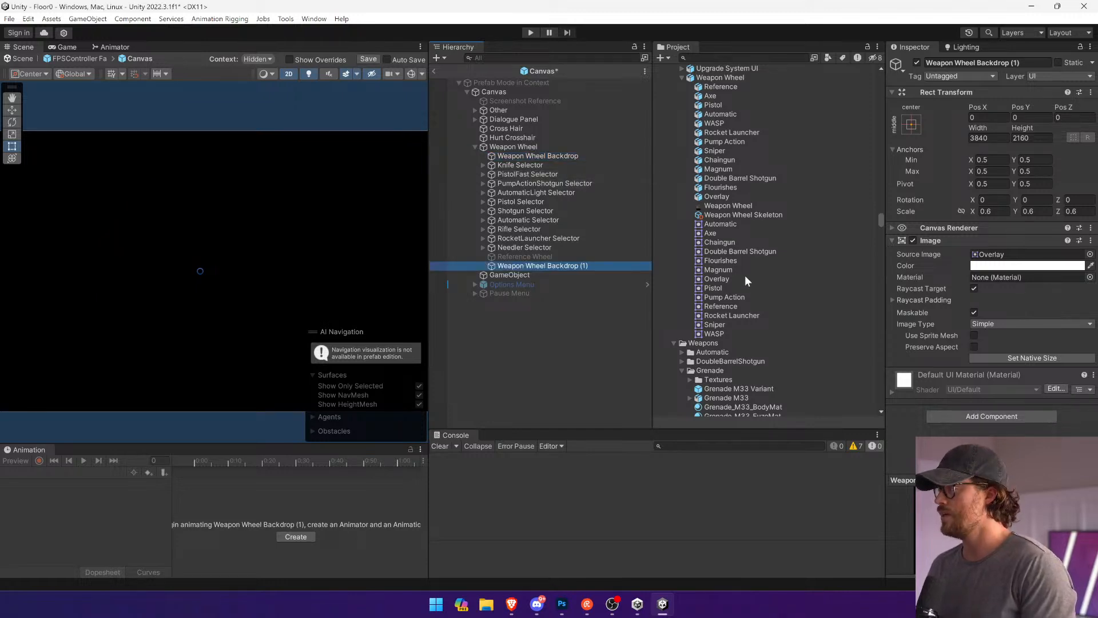
drag(728, 261, 980, 254)
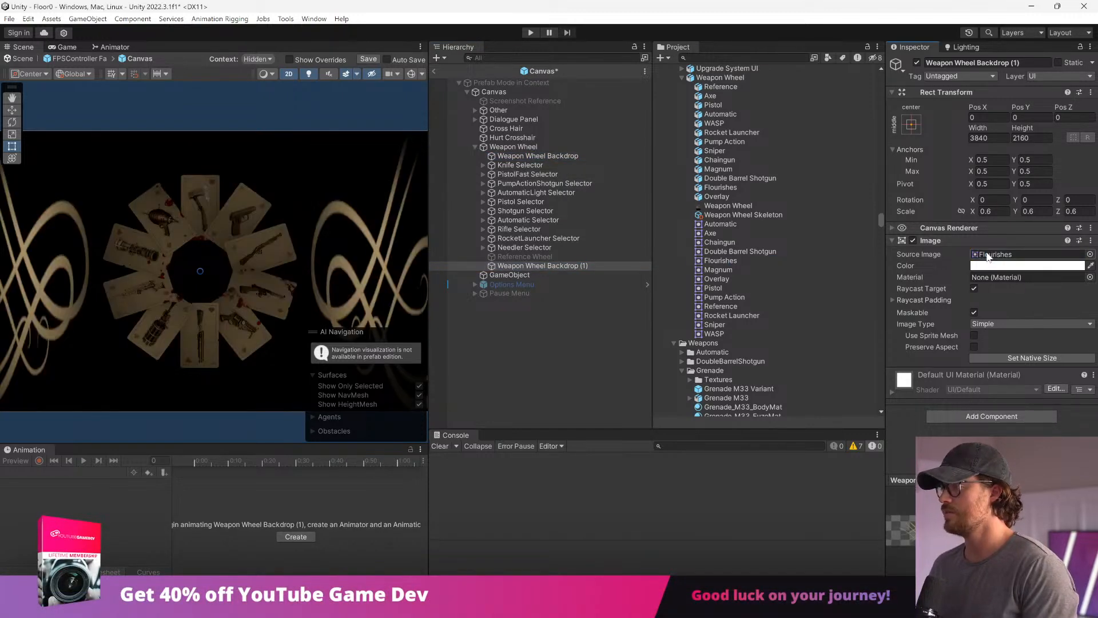
click(993, 357)
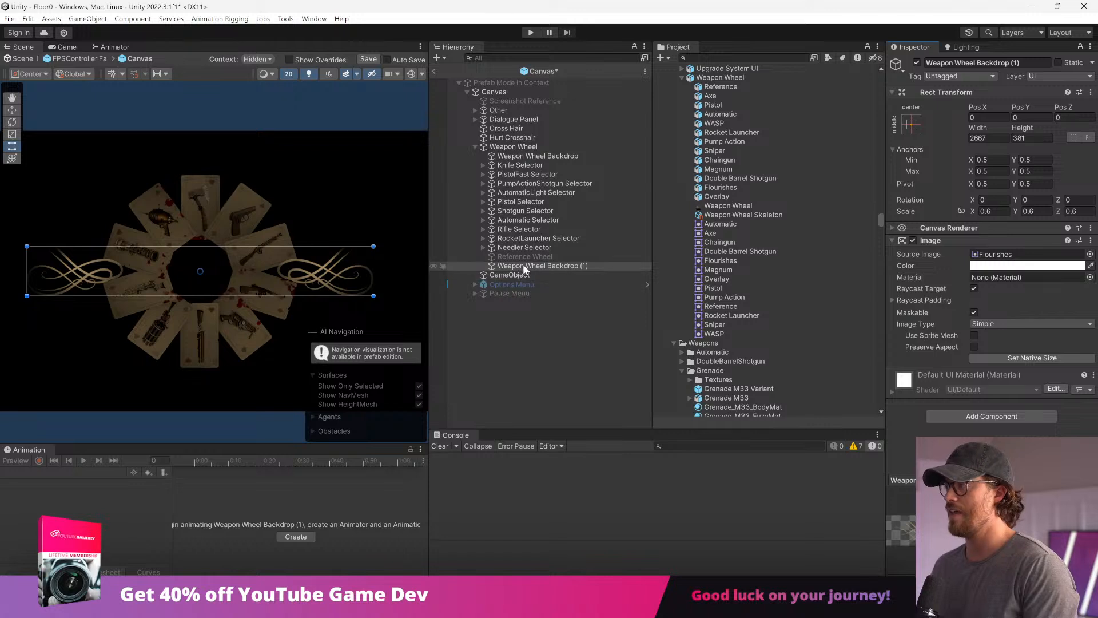
drag(532, 266, 517, 167)
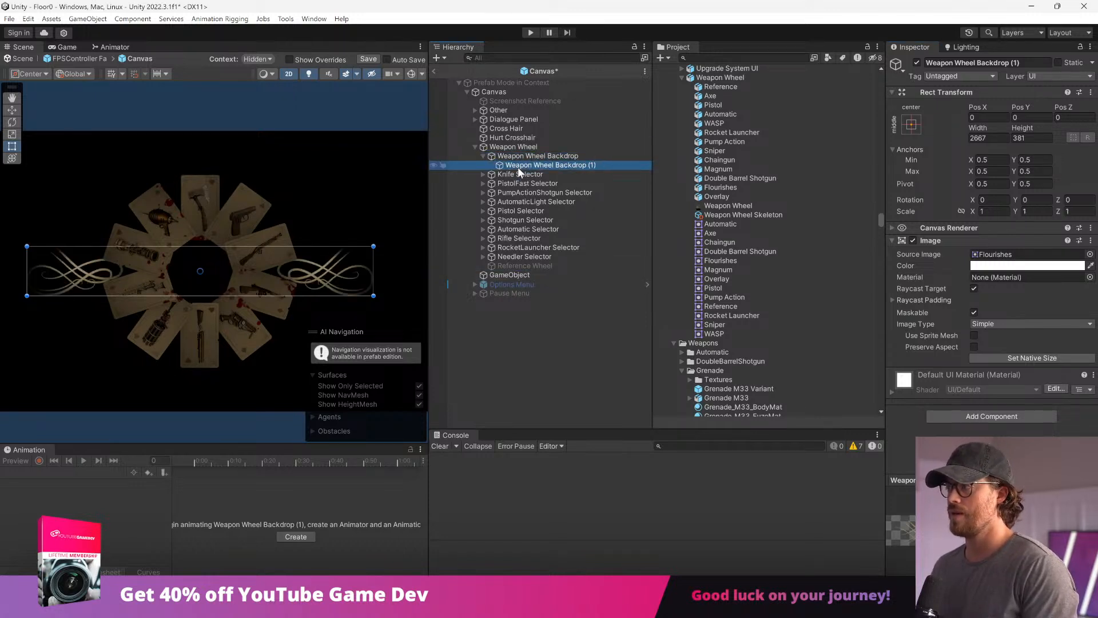
Step: Try a lower opacity on the nested flourish image and return its alpha to 255
click(1027, 265)
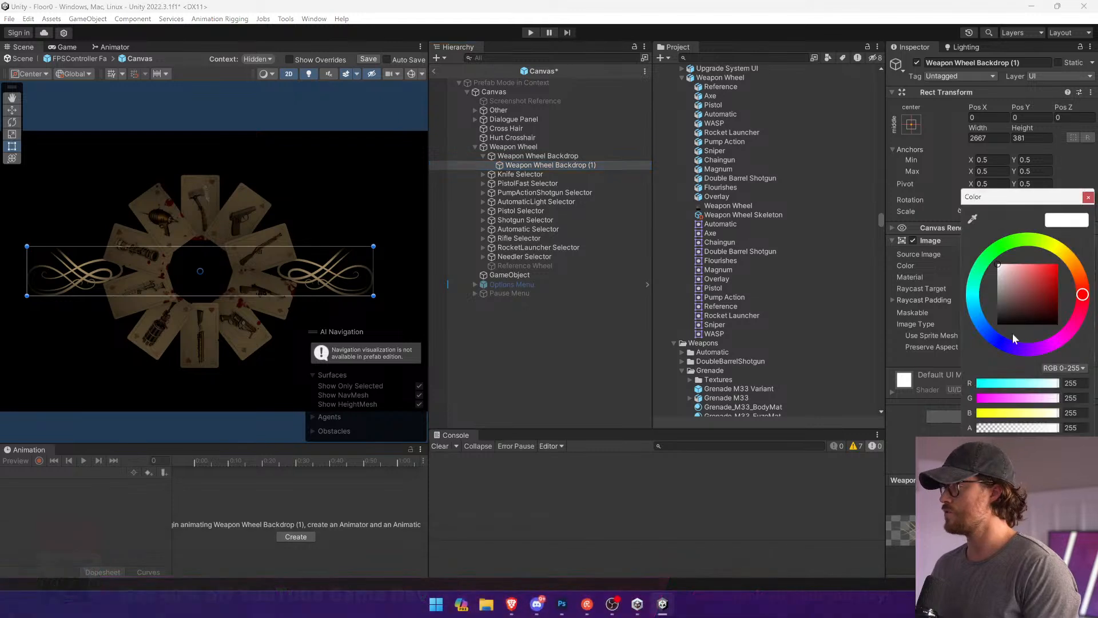
click(1001, 428)
drag(1002, 430, 1065, 434)
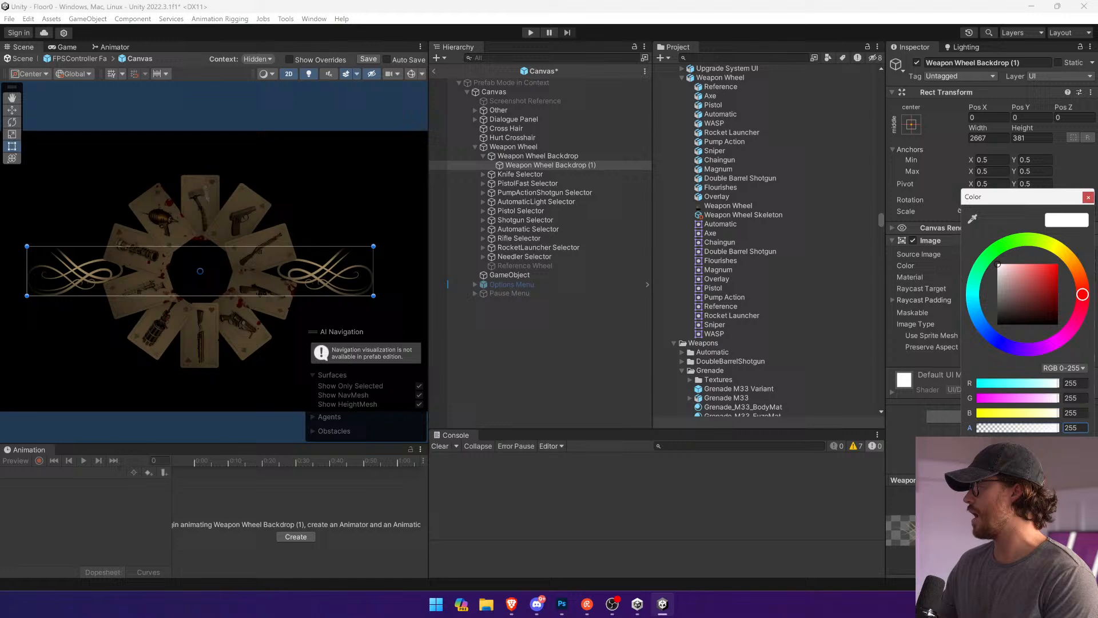
click(1088, 198)
click(487, 210)
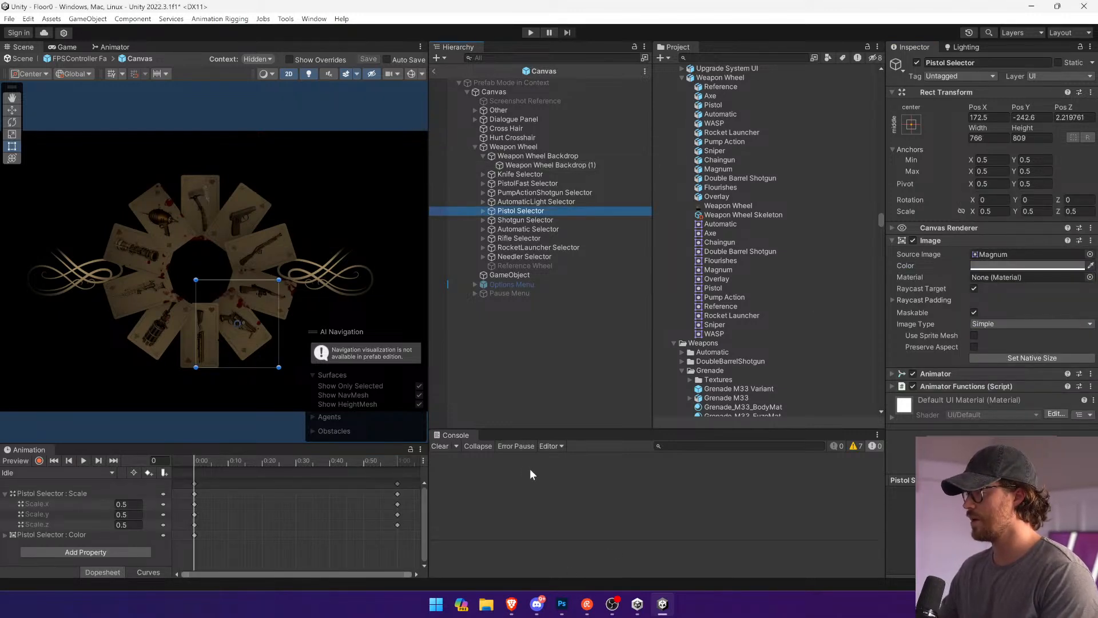
Step: Switch to Photoshop and add a layer mask to the Flourishes layer
click(562, 603)
key(ctrl+0)
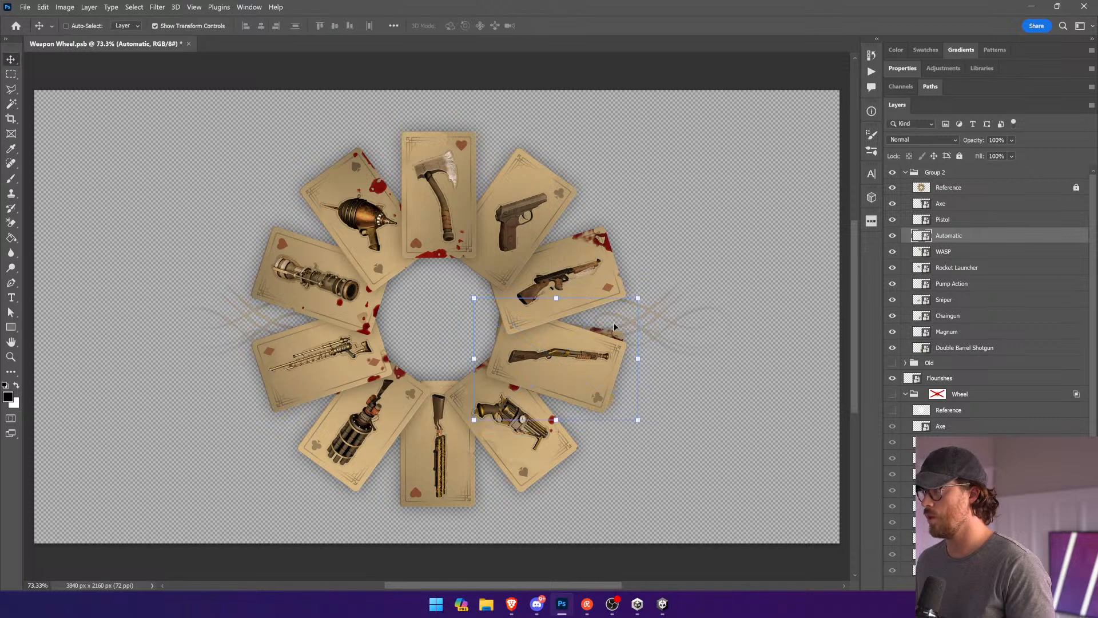
click(676, 325)
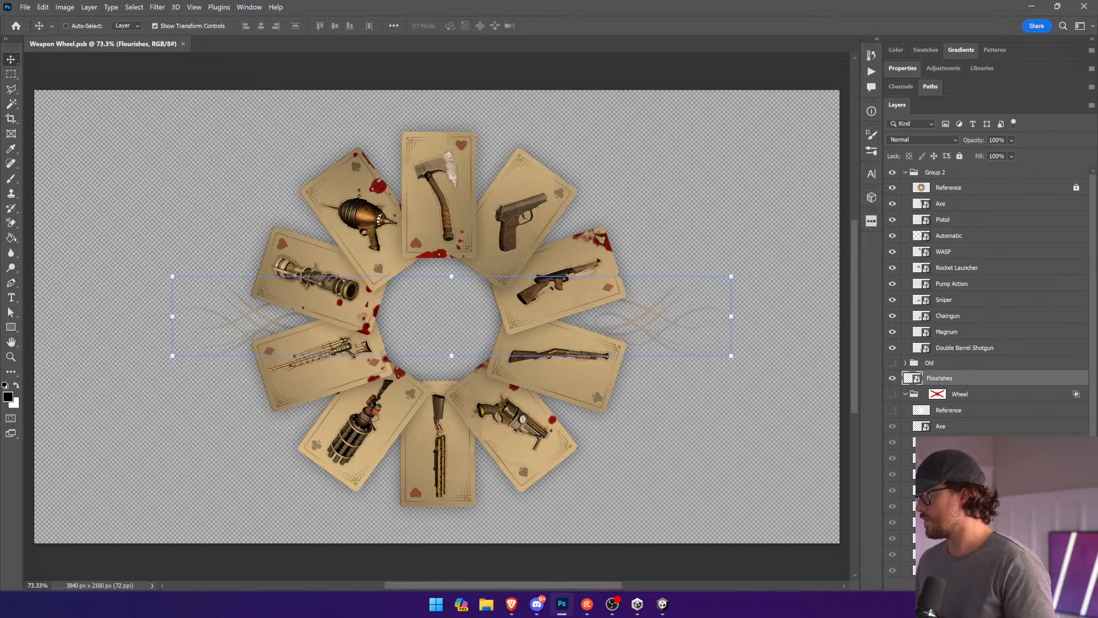
click(972, 585)
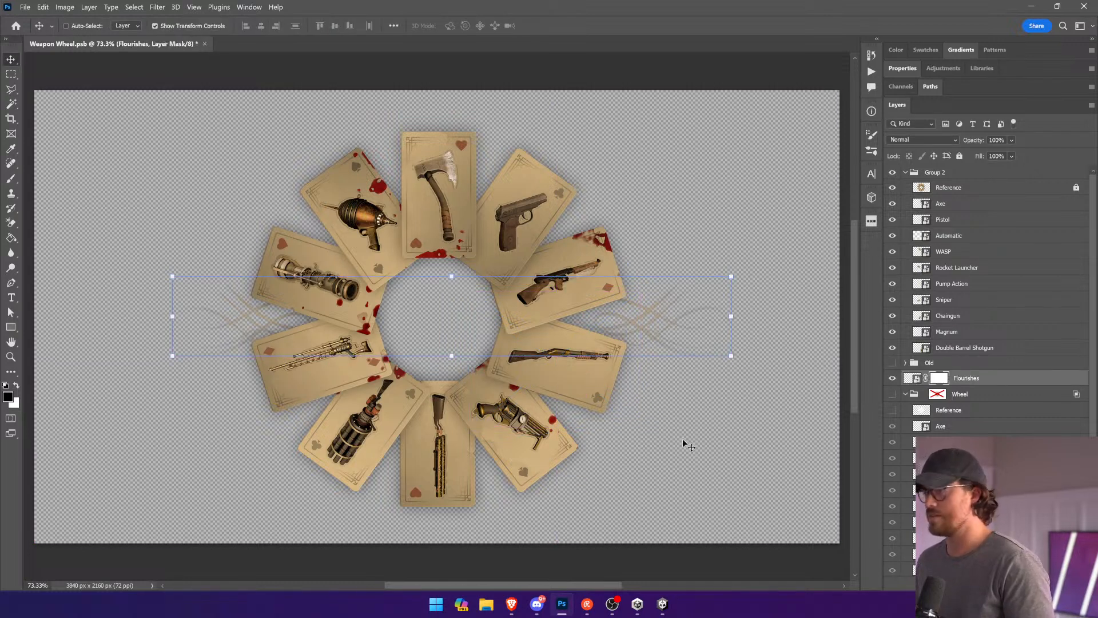
Step: Show the game screenshot behind the wheel and mask out the inner ends of the flourishes beside the cards with a 300 px brush
click(11, 178)
scroll(972, 286, down, 1)
click(892, 567)
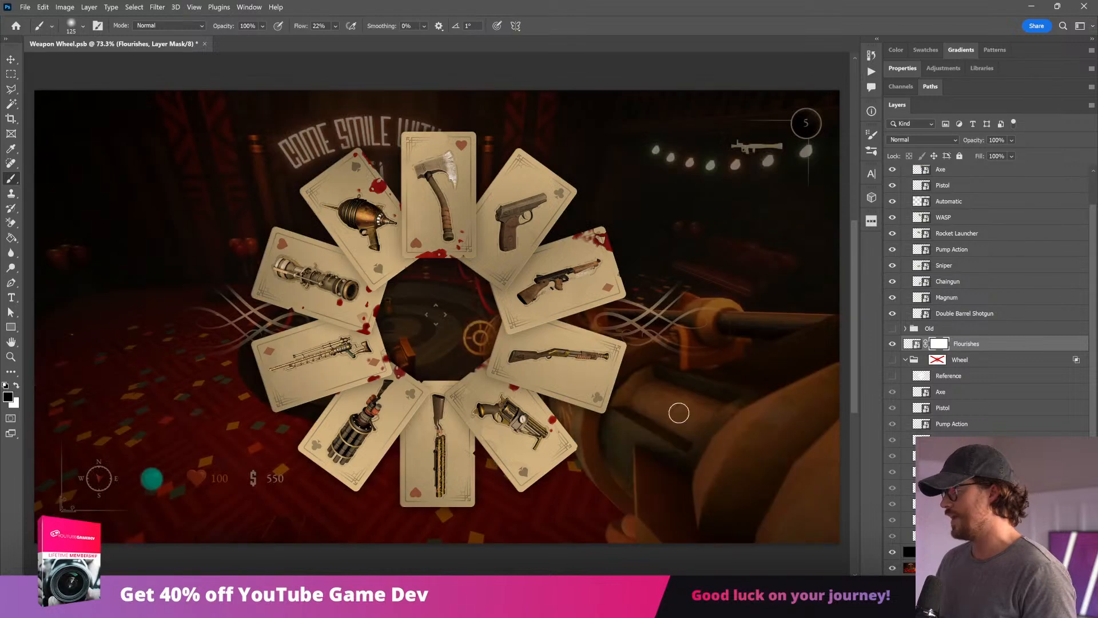
key(bracketright)
key(bracketright)
key(bracketright)
key(bracketright)
key(bracketright)
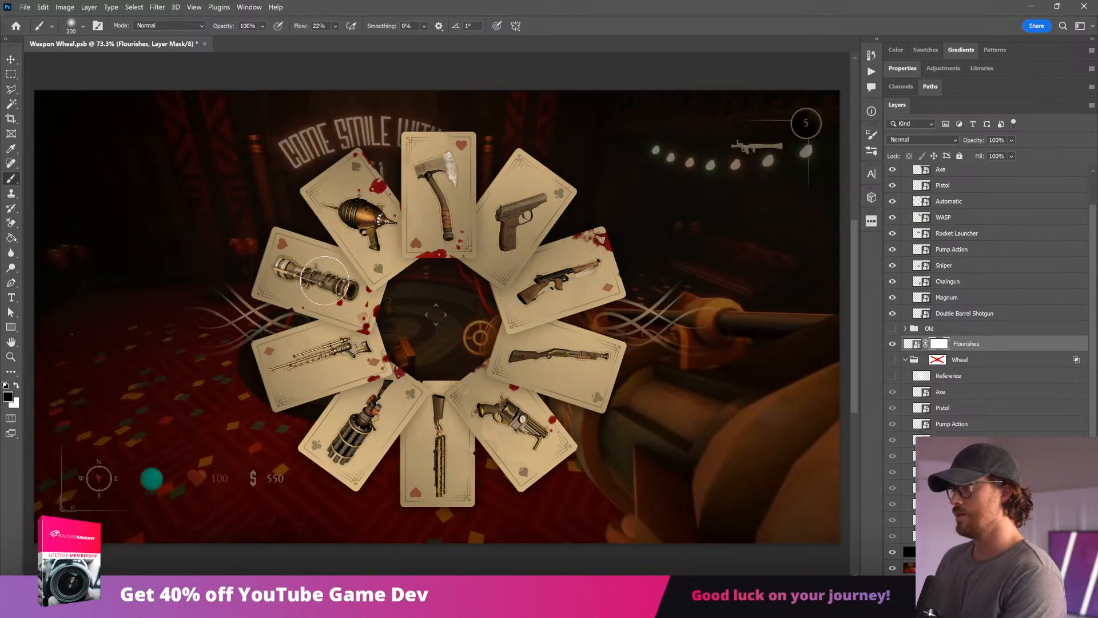
mouse_move(577, 372)
mouse_down()
mouse_move(593, 300)
mouse_move(611, 397)
mouse_up()
Step: Center the Flourishes layer horizontally on the canvas and clear the selection
key(v)
click(912, 343)
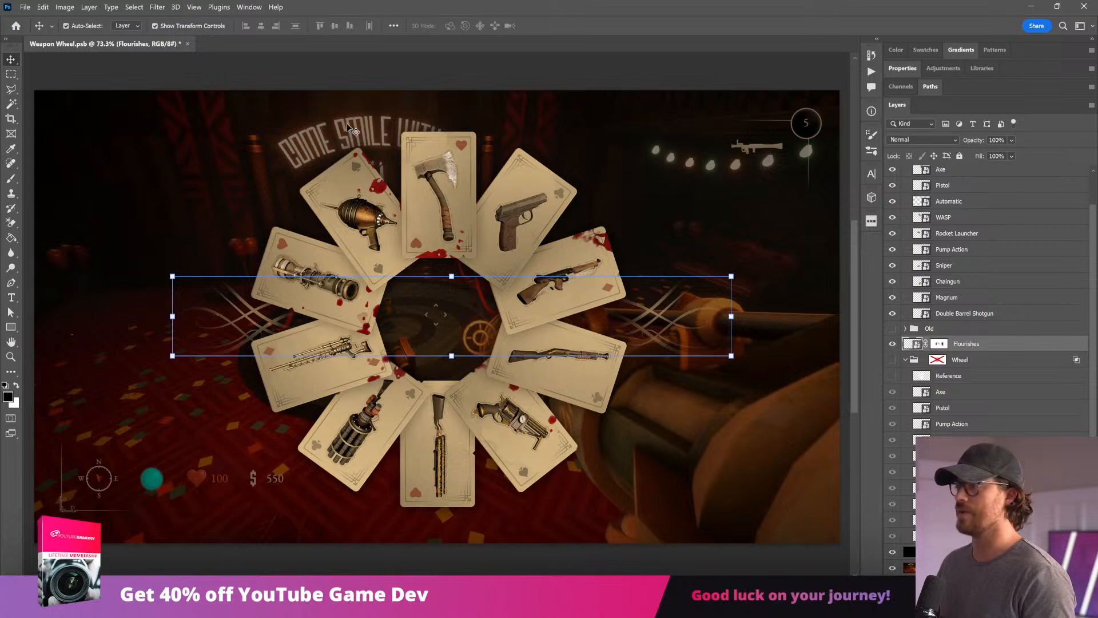
key(ctrl+a)
click(262, 26)
key(ctrl+d)
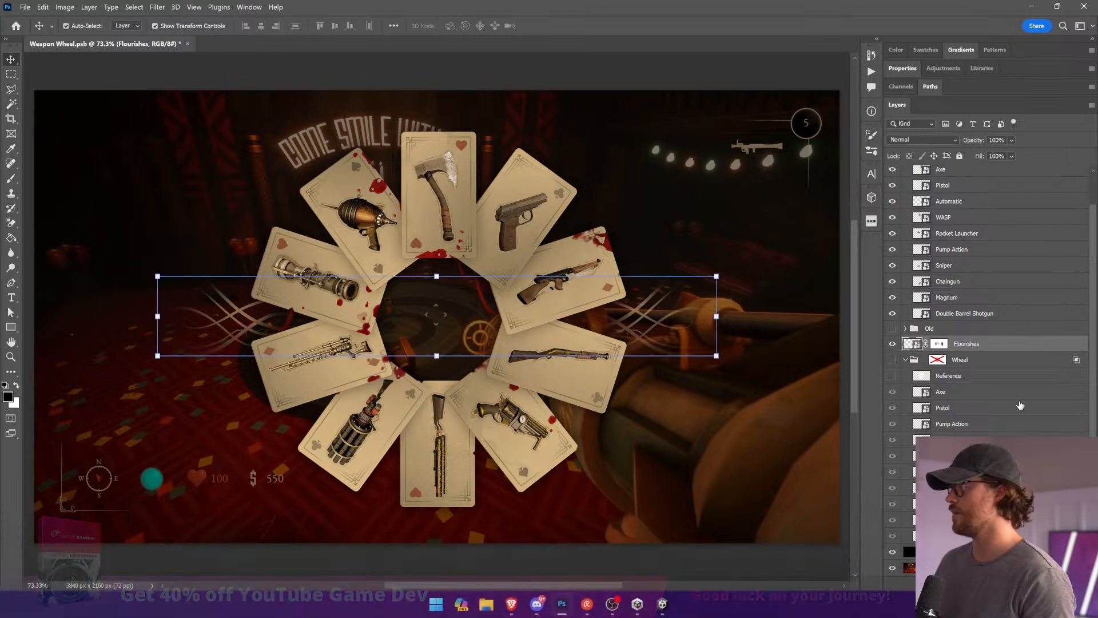
Step: Convert the masked Flourishes layer to a smart object and save the document with the game screenshot hidden
right_click(994, 344)
click(952, 239)
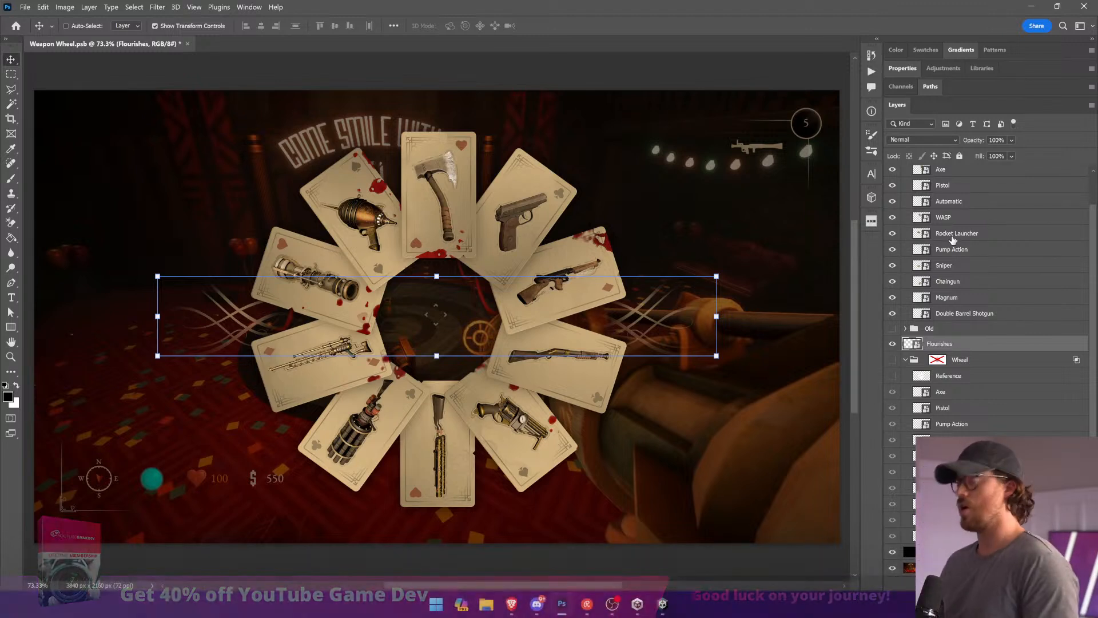
key(ctrl+s)
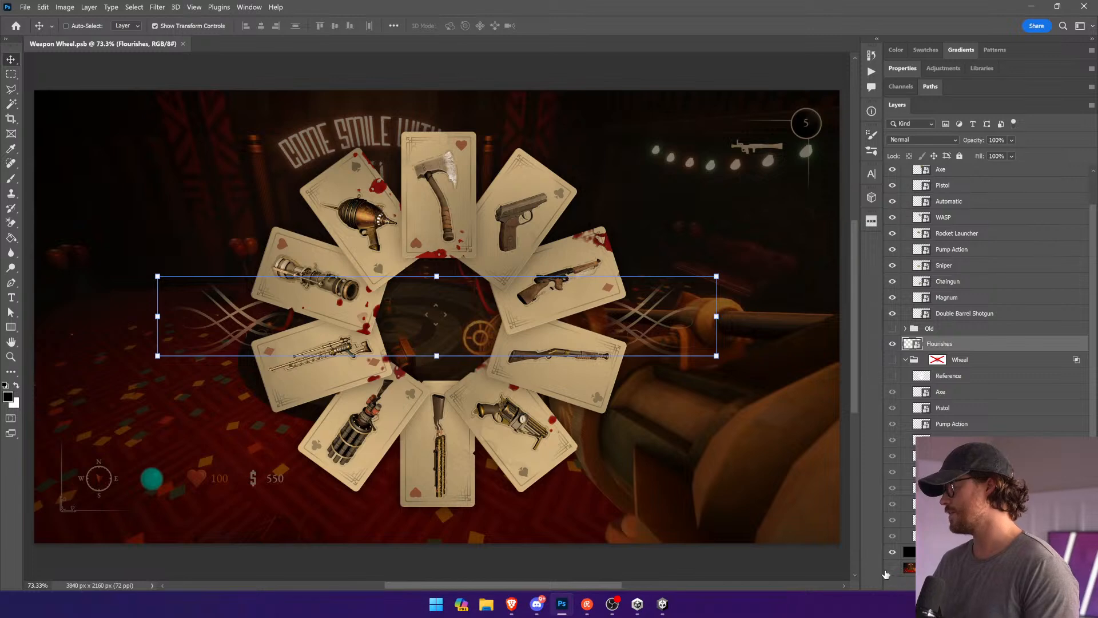
click(892, 567)
key(ctrl+s)
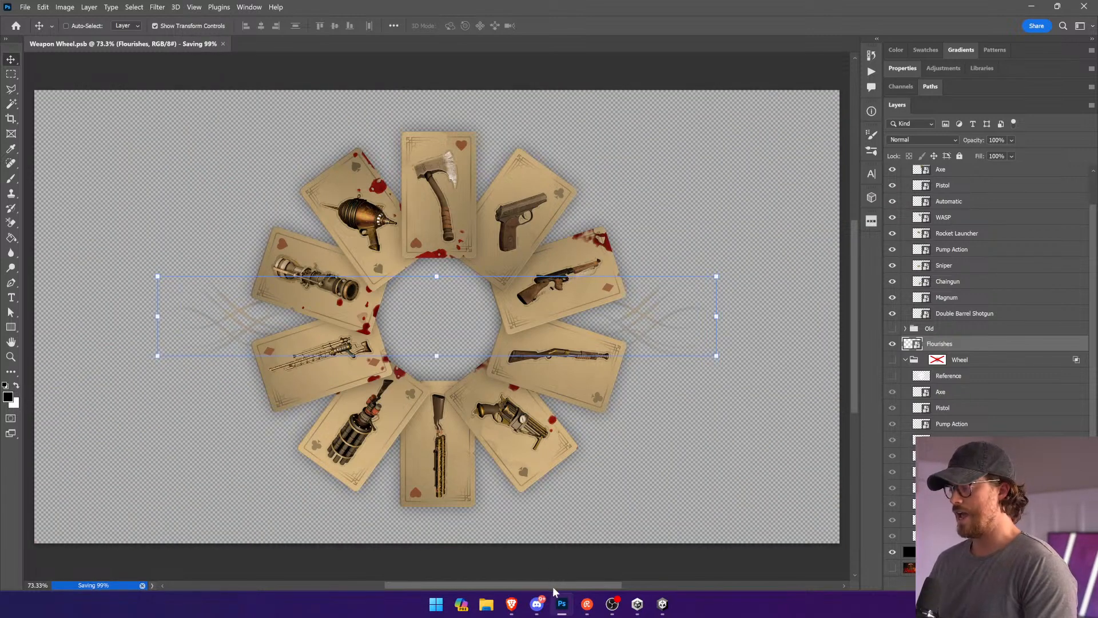
Step: Switch to Unity, rename the nested backdrop copy Flourish and place it directly under Weapon Wheel, just after Weapon Wheel Backdrop
click(663, 604)
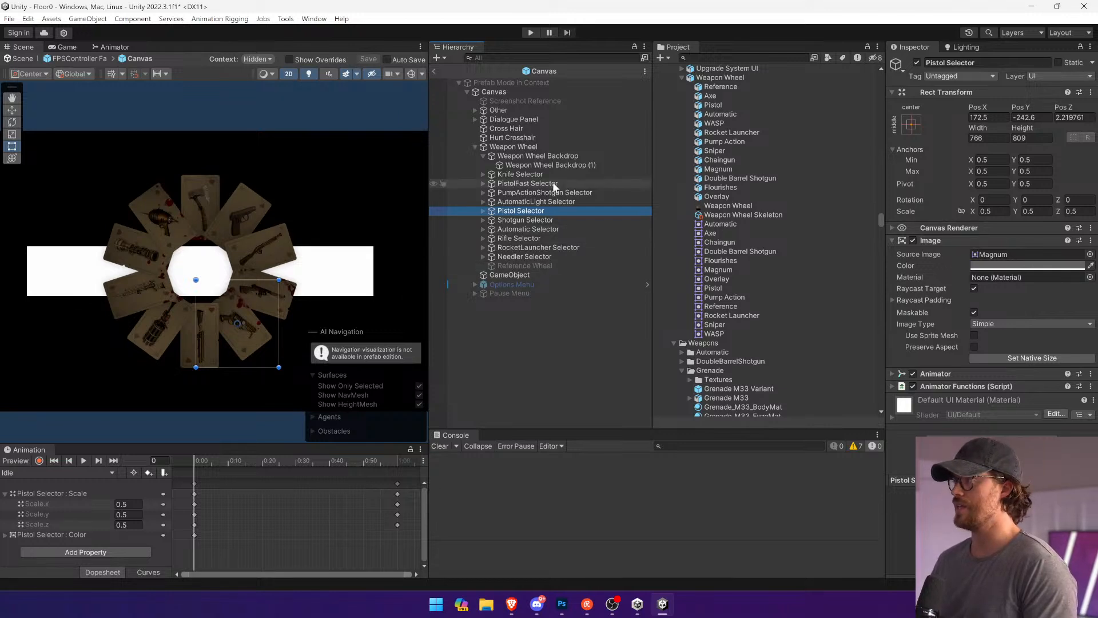
click(483, 156)
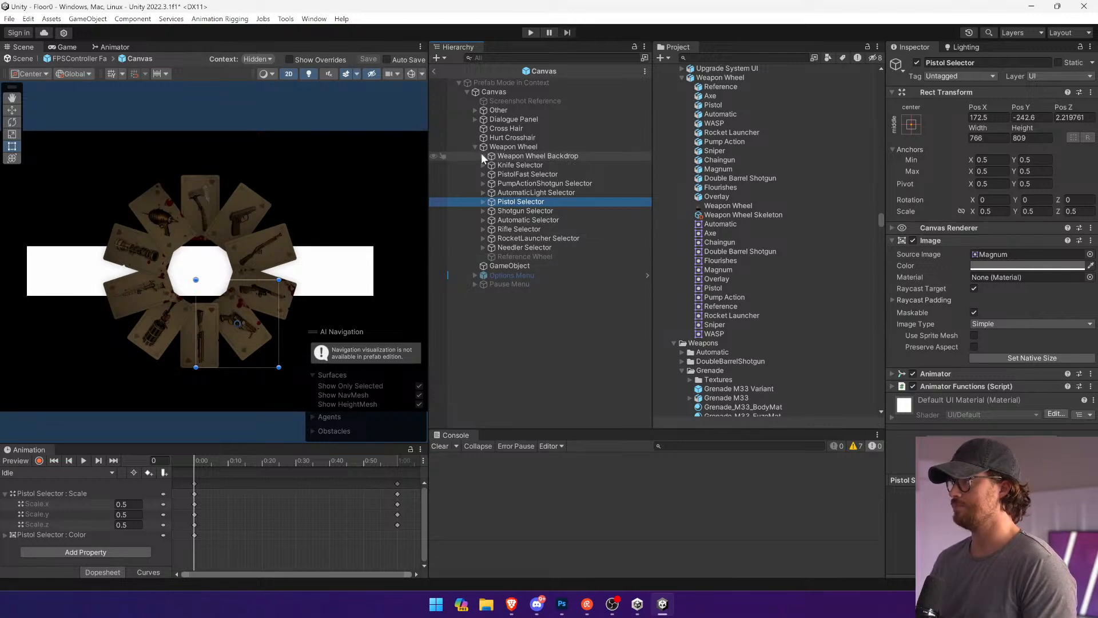
click(483, 155)
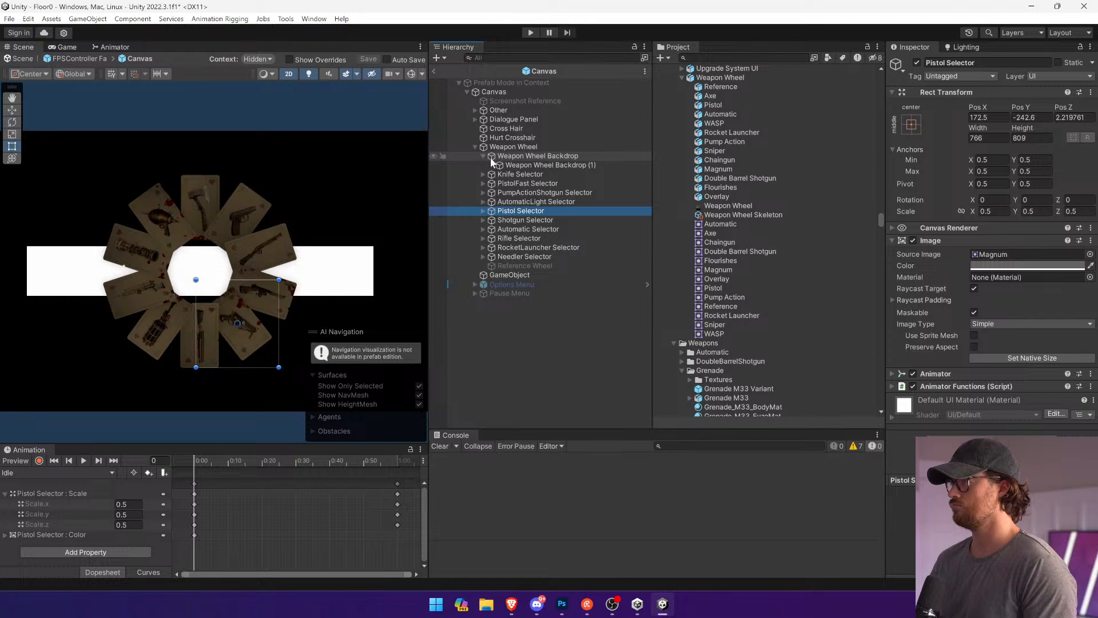
drag(538, 165, 531, 156)
key(F2)
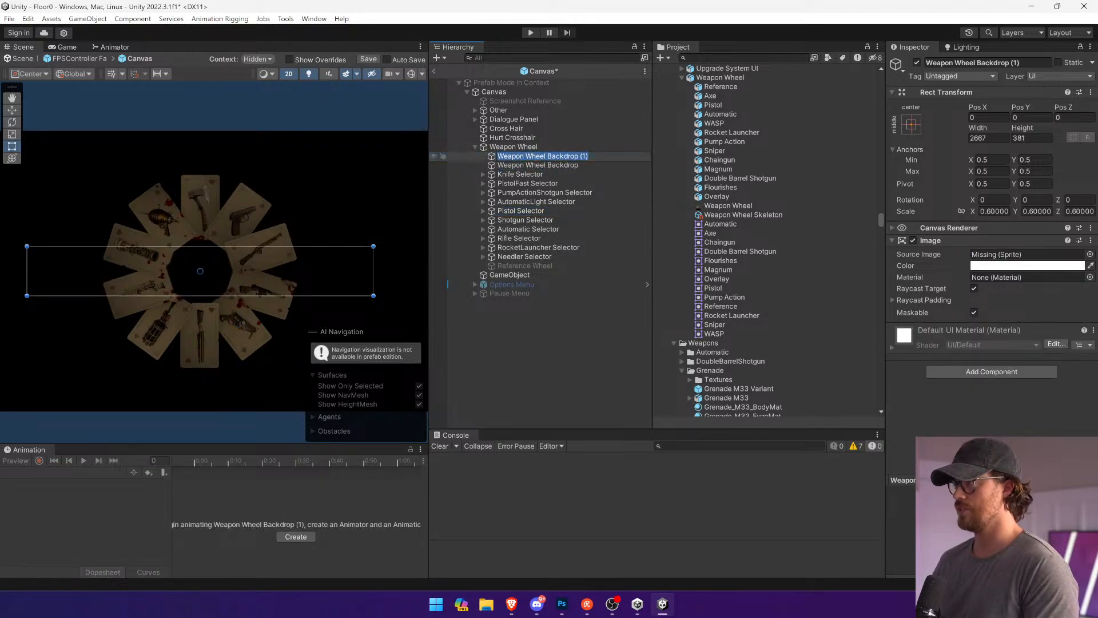
text(Flourish)
key(Return)
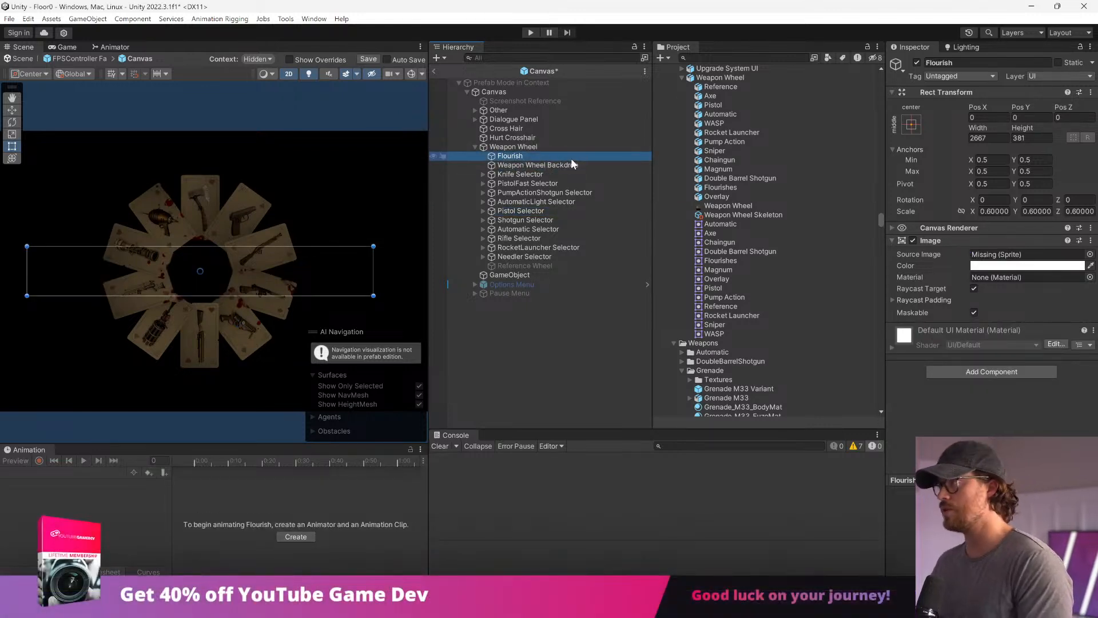
drag(579, 172, 582, 169)
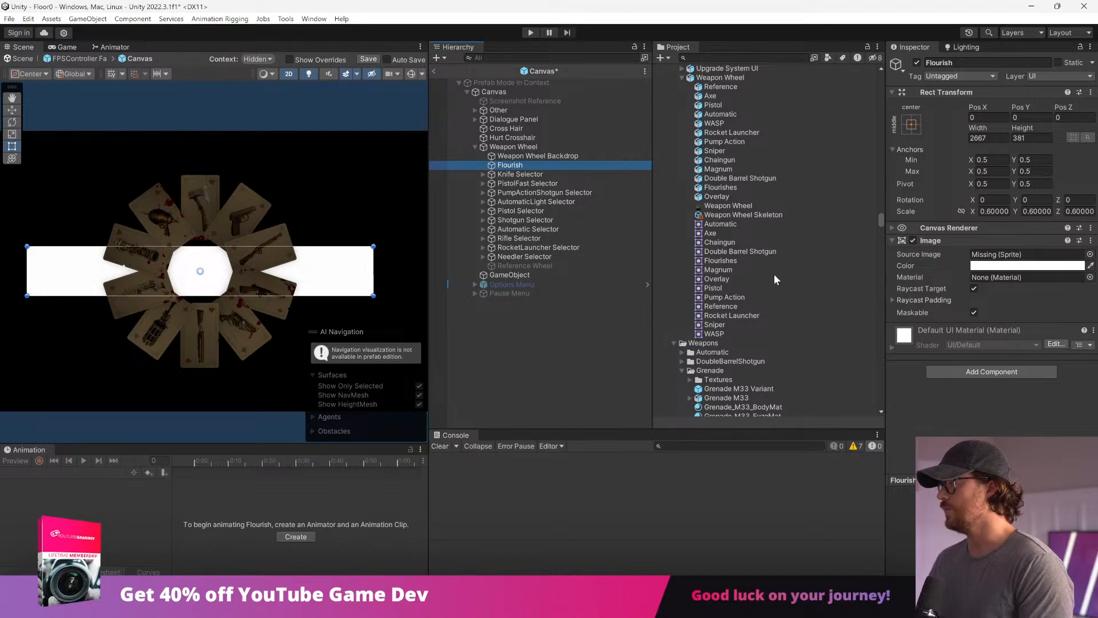
Step: Check the Flourishes layer in Photoshop and return to Unity
key(alt+Tab)
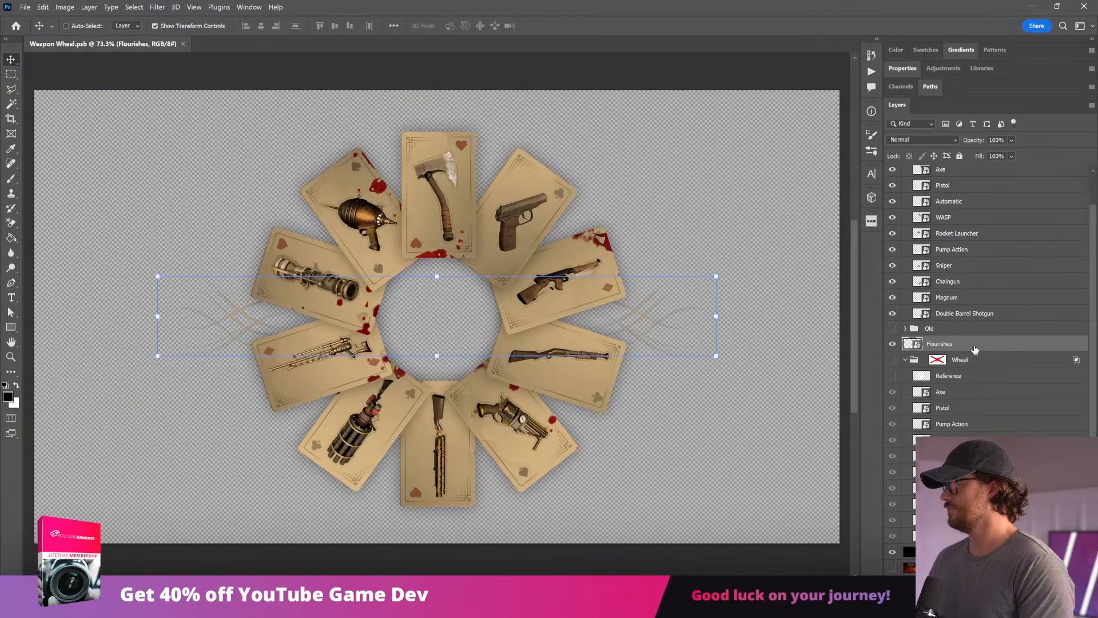
click(944, 330)
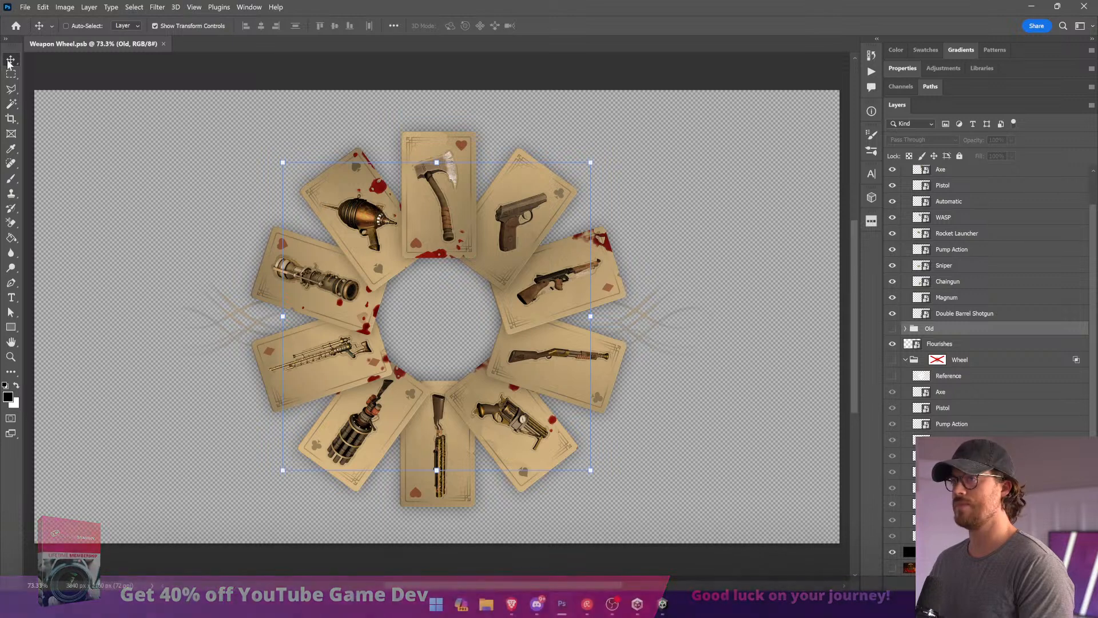
click(988, 347)
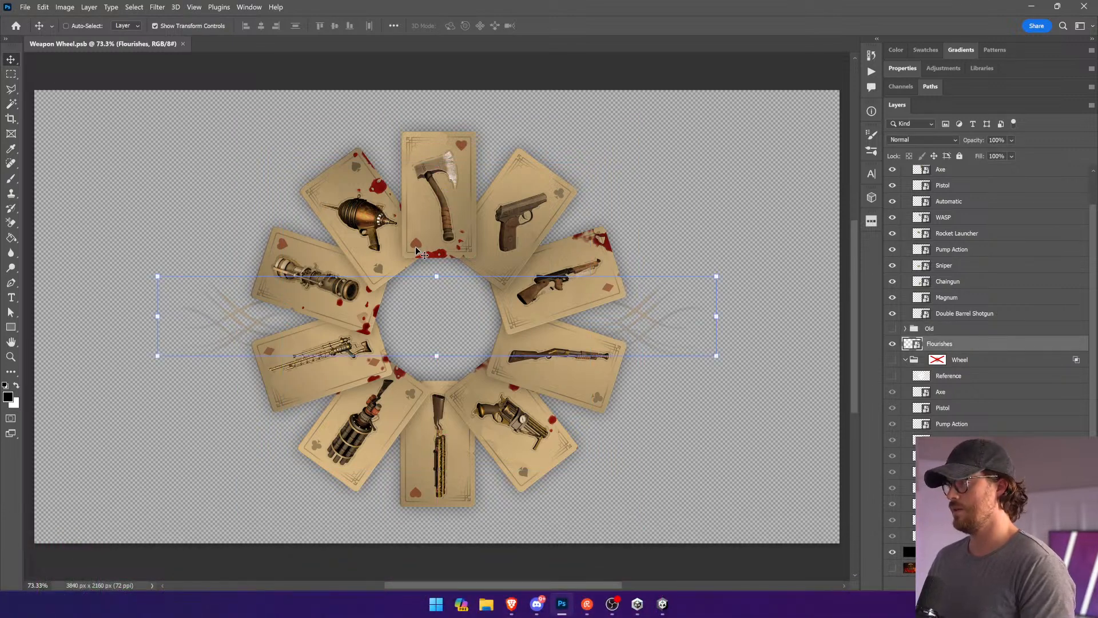
key(alt+Tab)
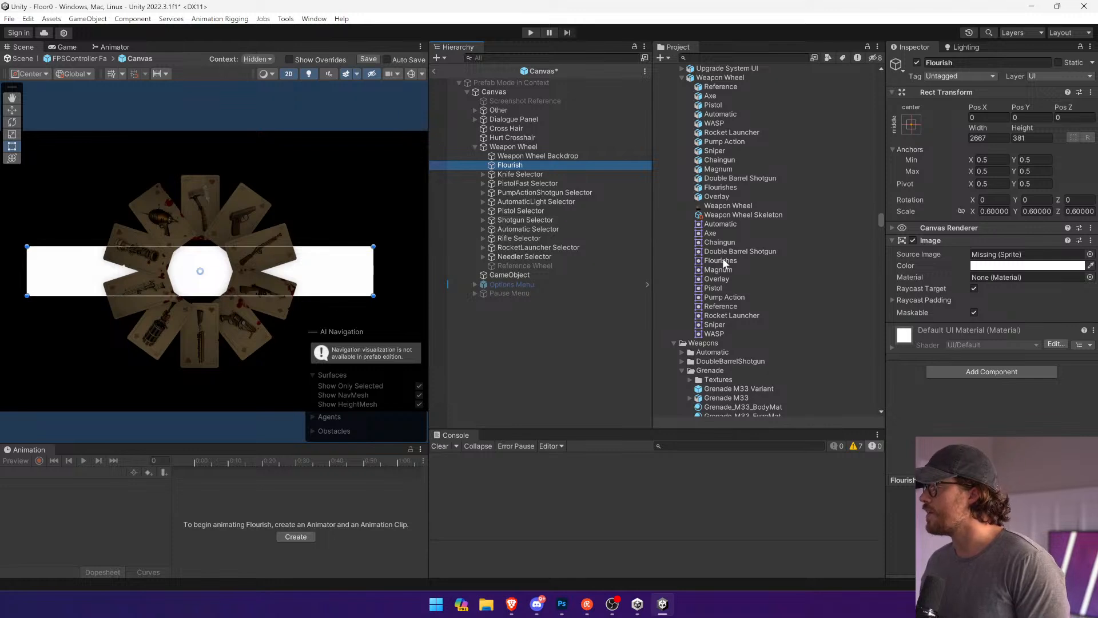
Step: Assign the Flourishes sprite to the Flourish object's image and lower its color alpha to 52
click(1056, 256)
drag(1057, 259, 1058, 259)
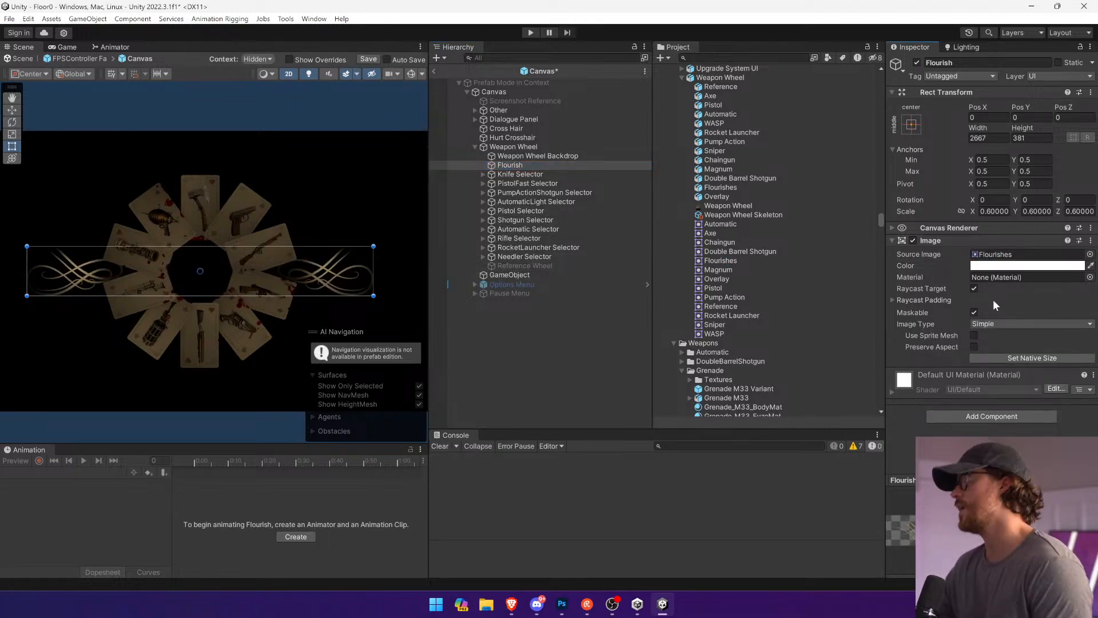
click(1024, 265)
drag(1028, 428, 994, 429)
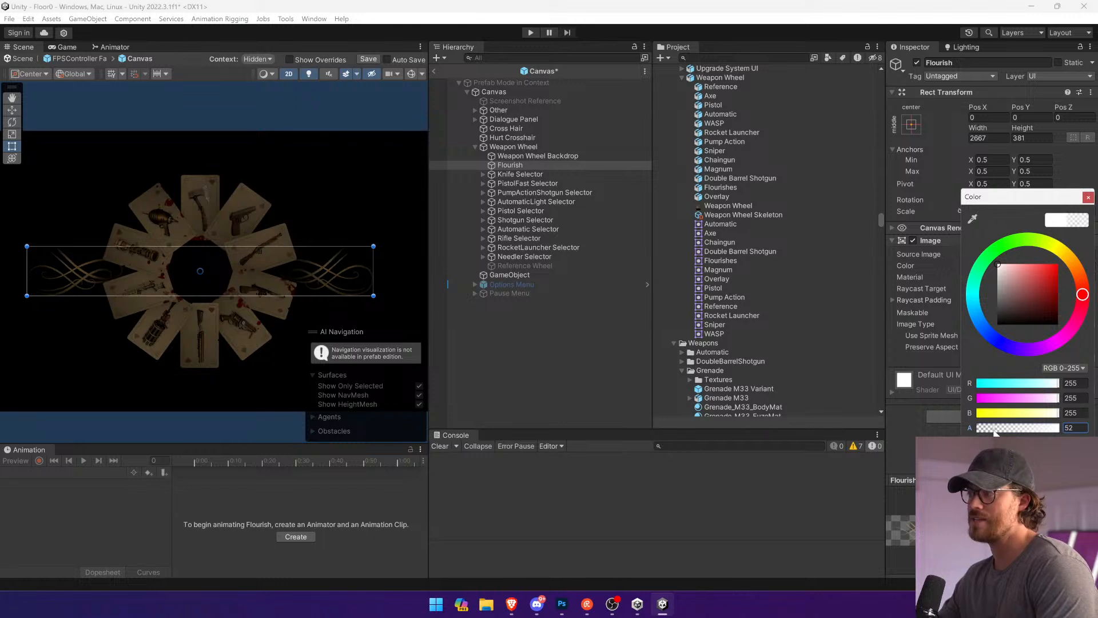
Step: Deactivate every child of Weapon Wheel, from Weapon Wheel Backdrop down through Reference Wheel
click(1089, 199)
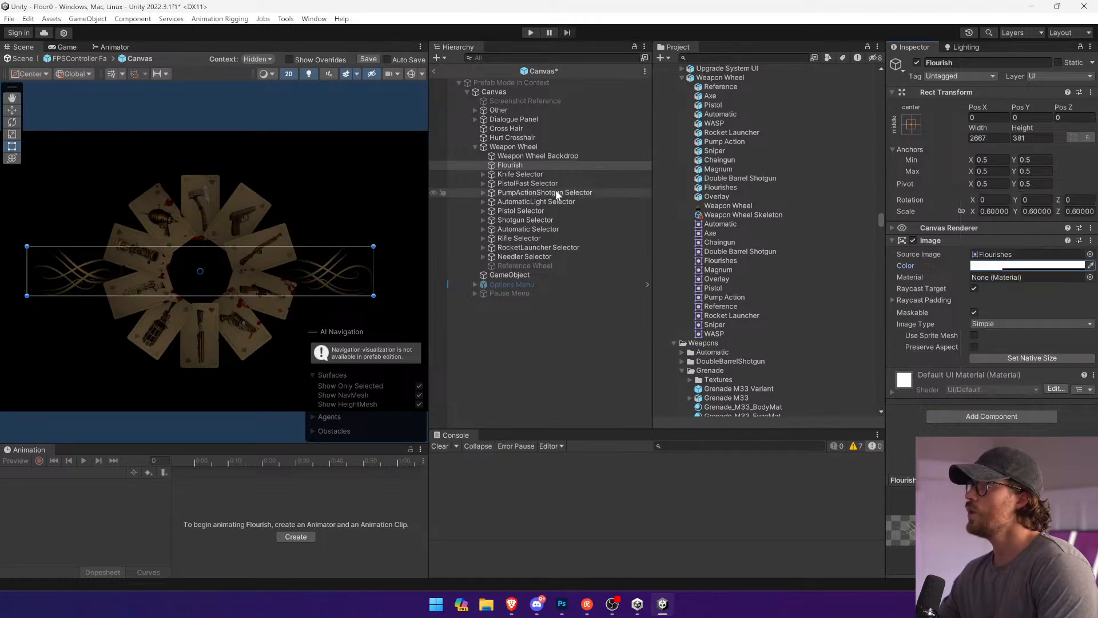
click(557, 194)
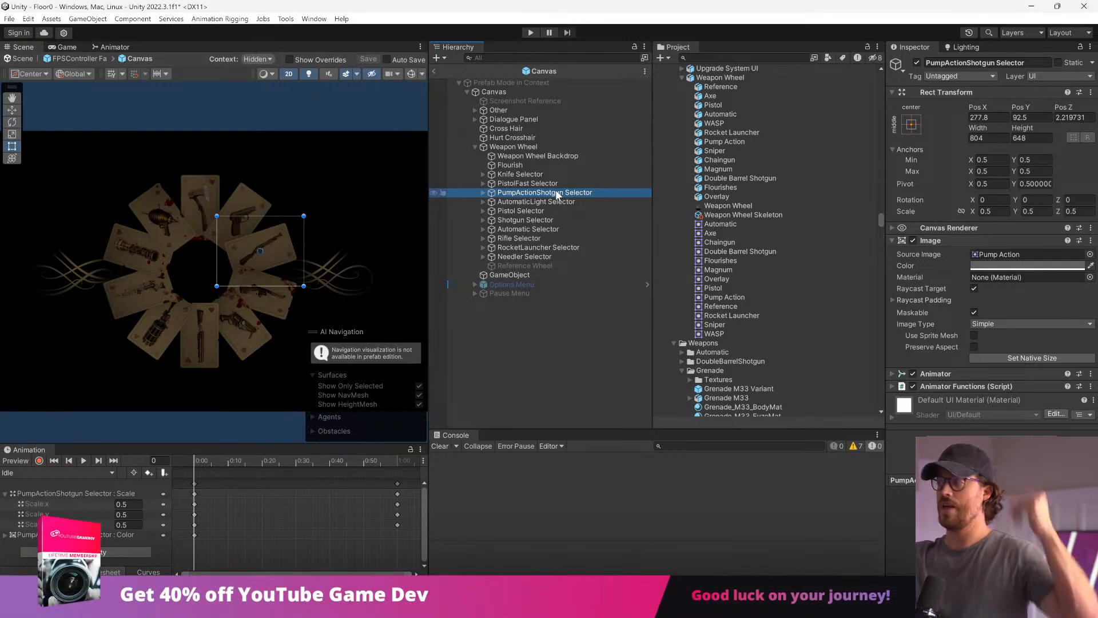
click(560, 156)
shift+click(552, 264)
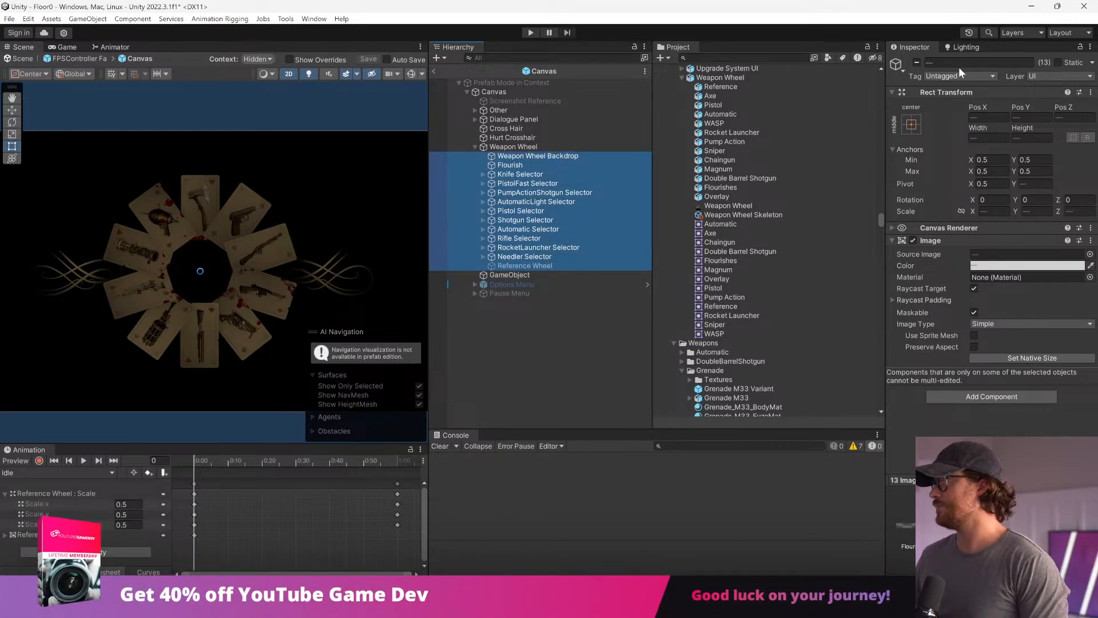
click(916, 63)
click(482, 202)
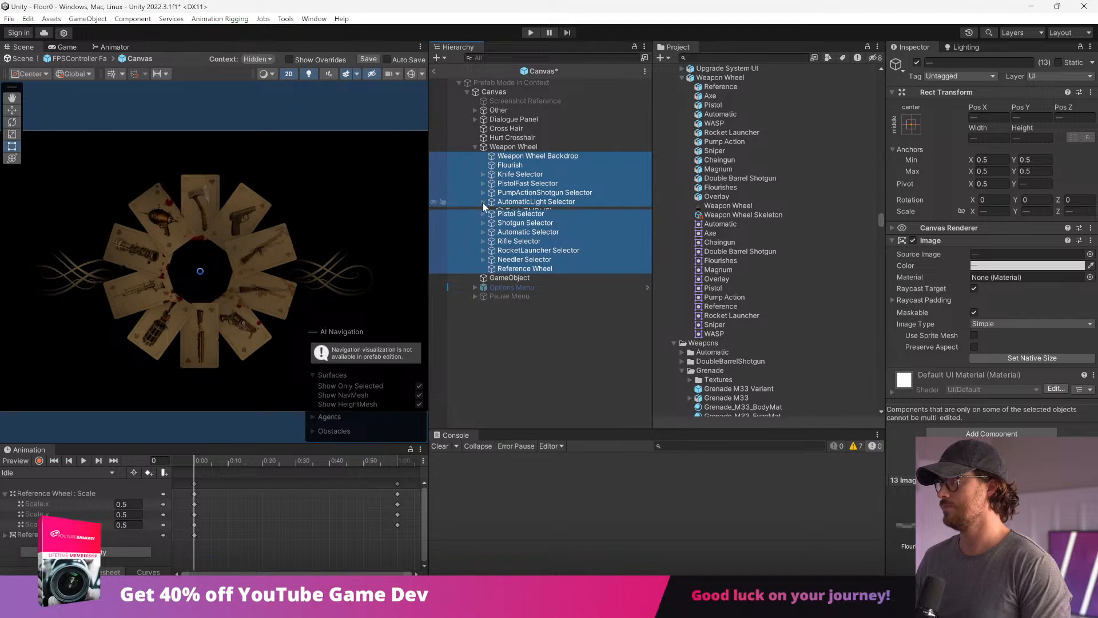
click(529, 239)
click(570, 157)
shift+click(549, 267)
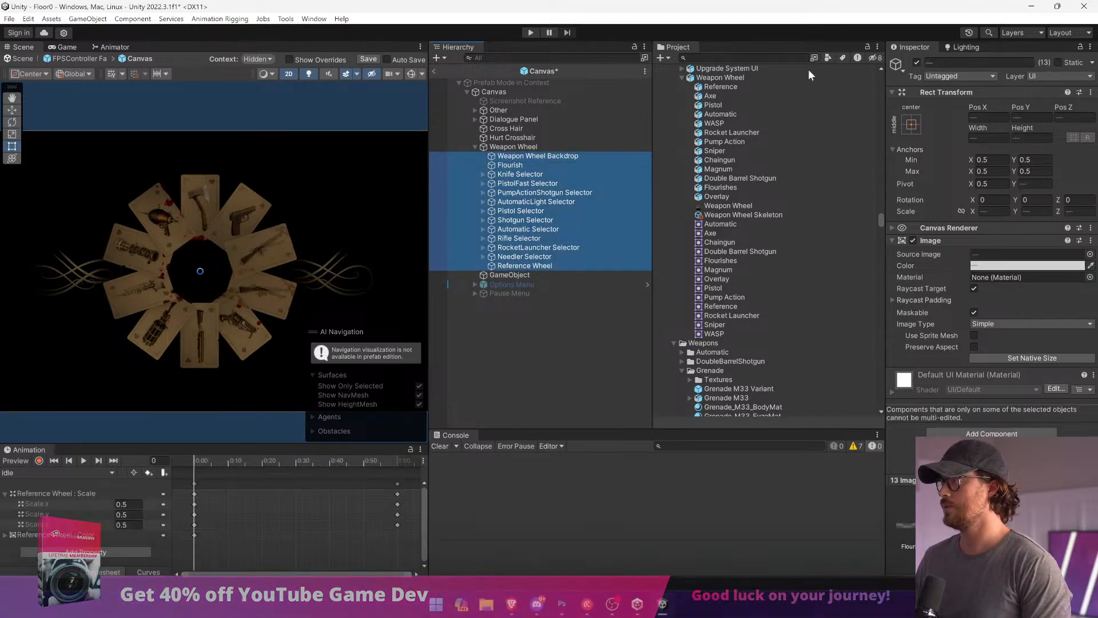
click(917, 62)
click(594, 166)
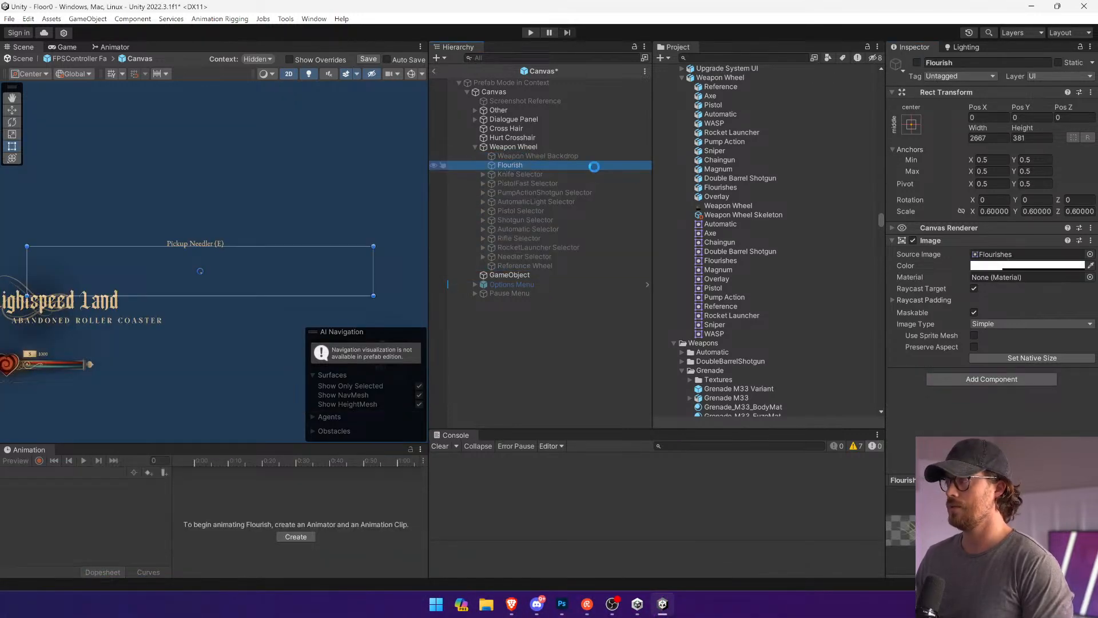
click(596, 149)
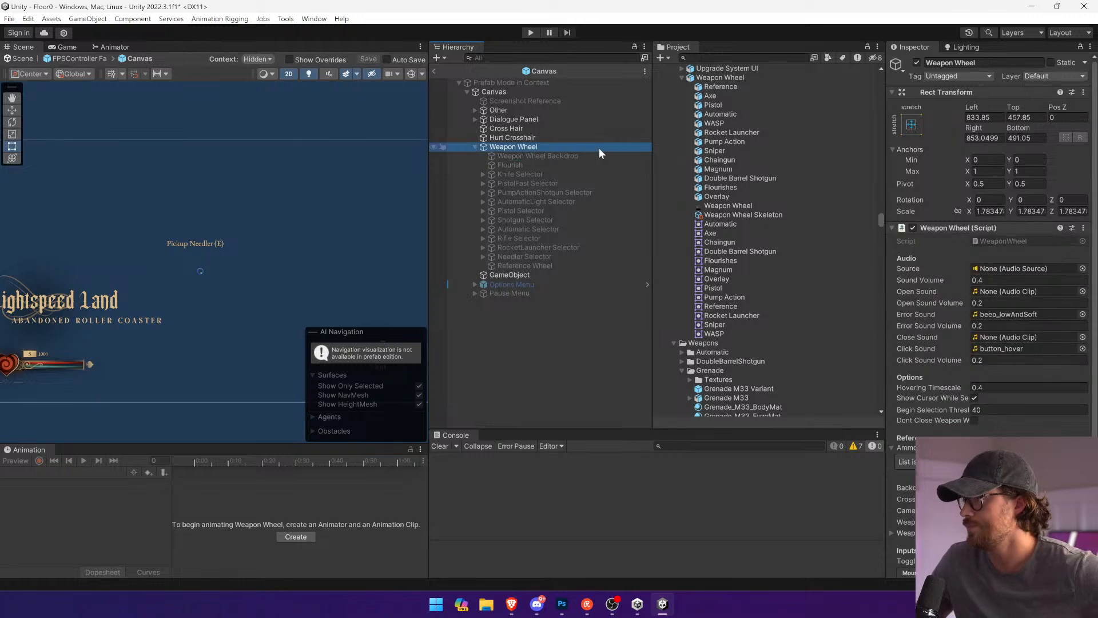
Step: Exit prefab editing back to the Floor0 scene and run the game to bring up the weapon wheel
click(433, 72)
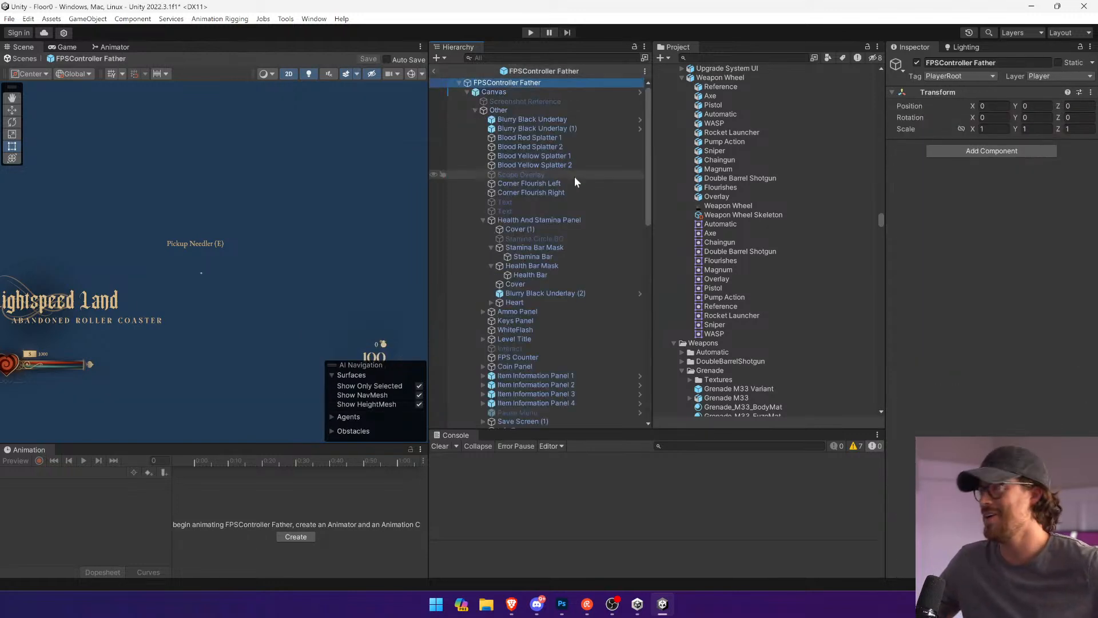
click(435, 73)
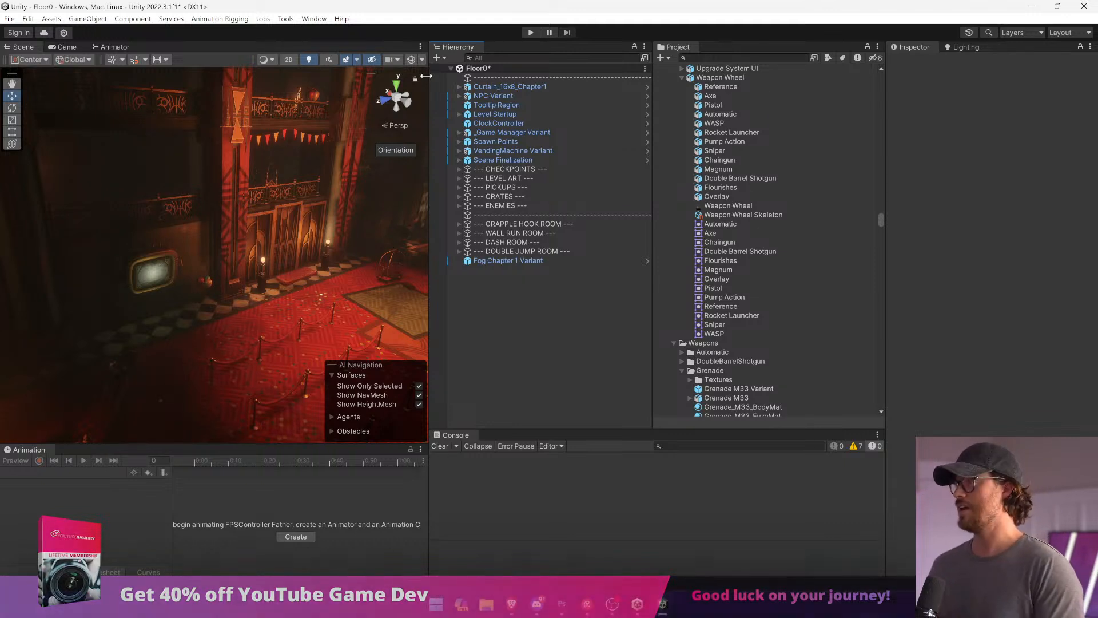
click(493, 96)
click(523, 33)
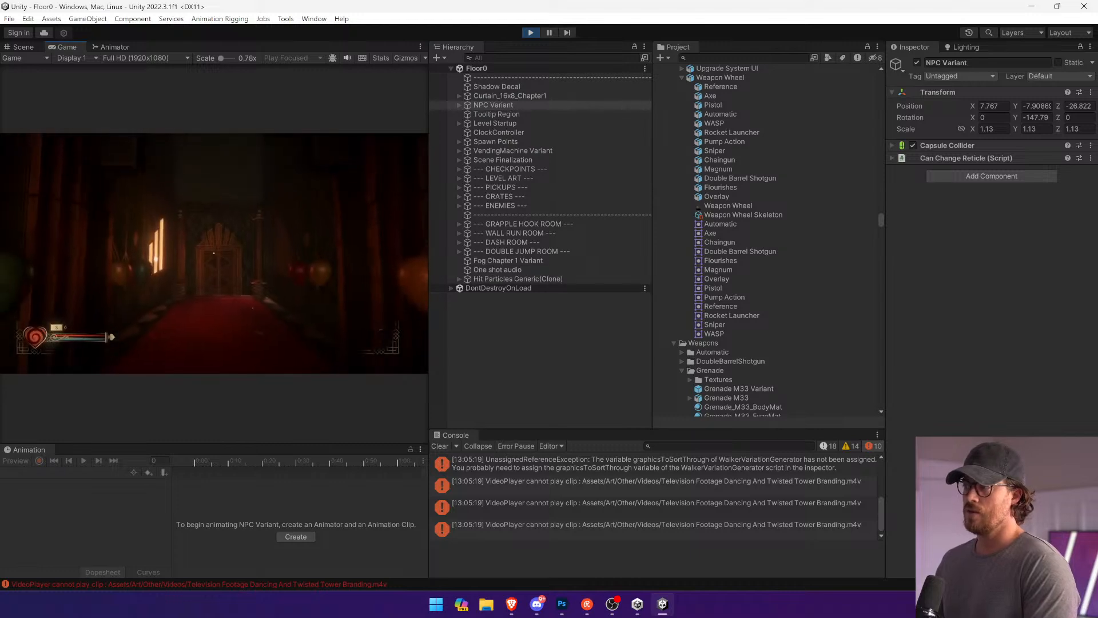
key(Tab)
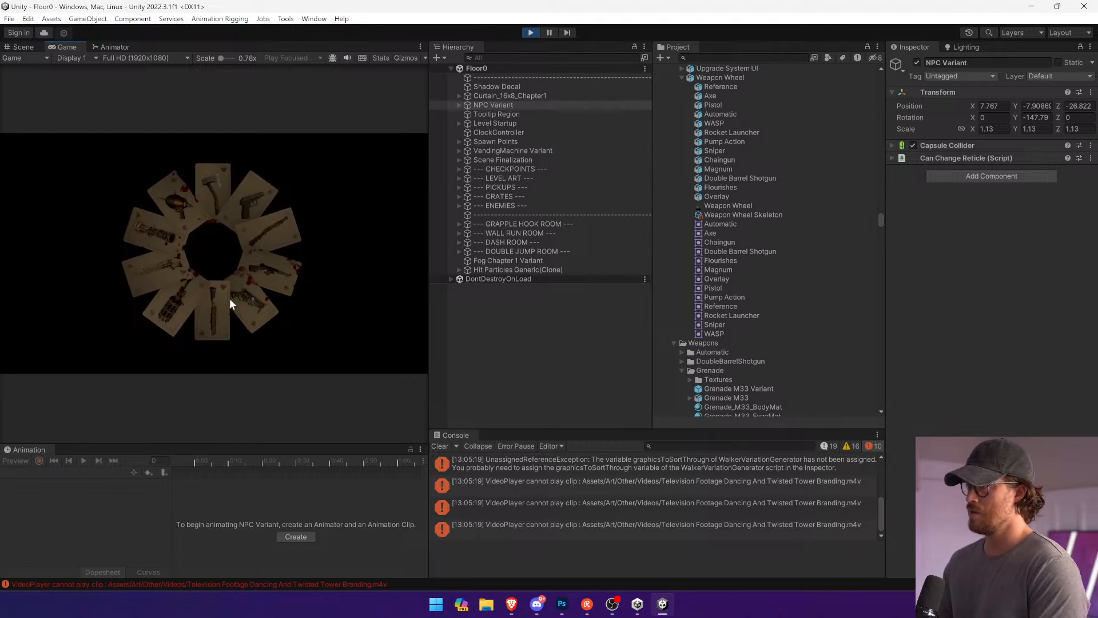
Step: Run the maxOut command in the in-game console and reopen the weapon wheel
key(Tab)
key(grave)
text(m)
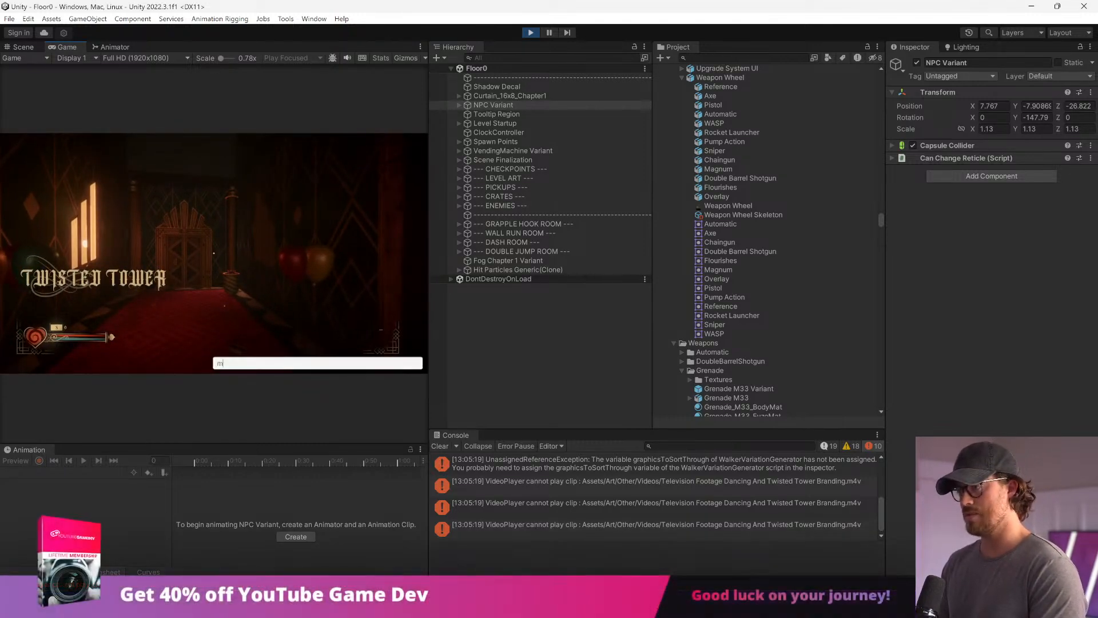
text(axOut)
key(Return)
key(Tab)
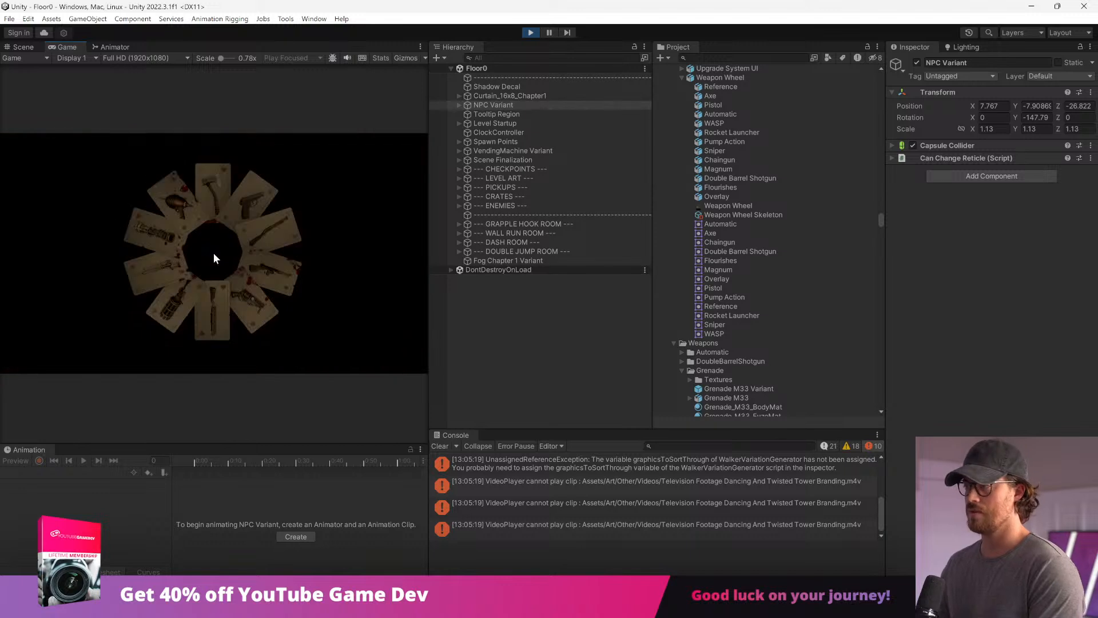
Step: Test the running weapon wheel by choosing weapons and repeatedly opening and closing it
key(Tab)
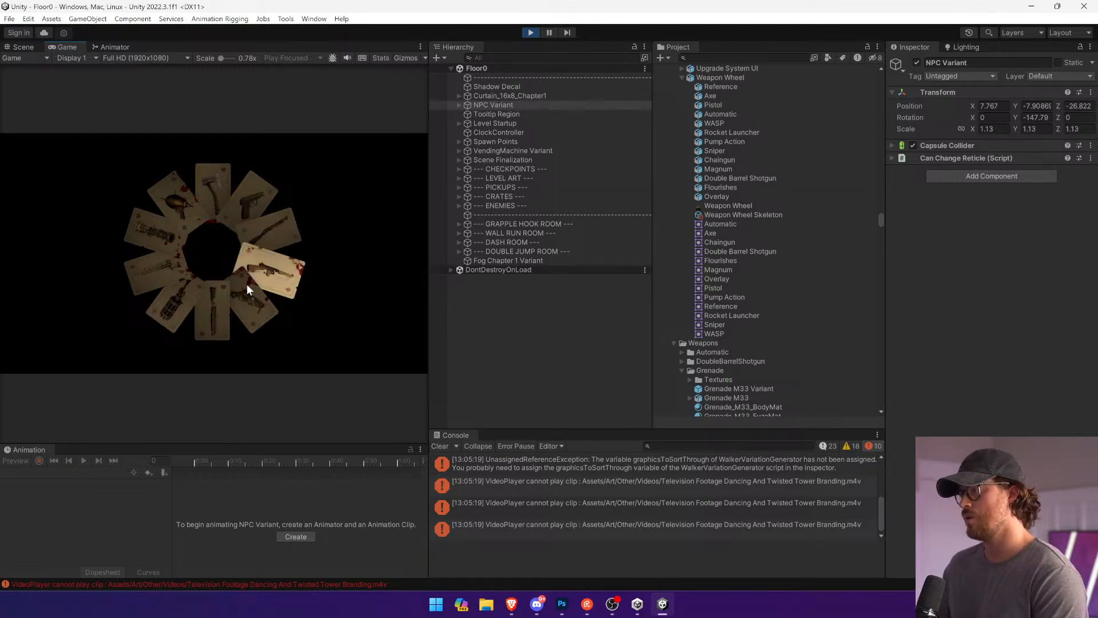
click(197, 317)
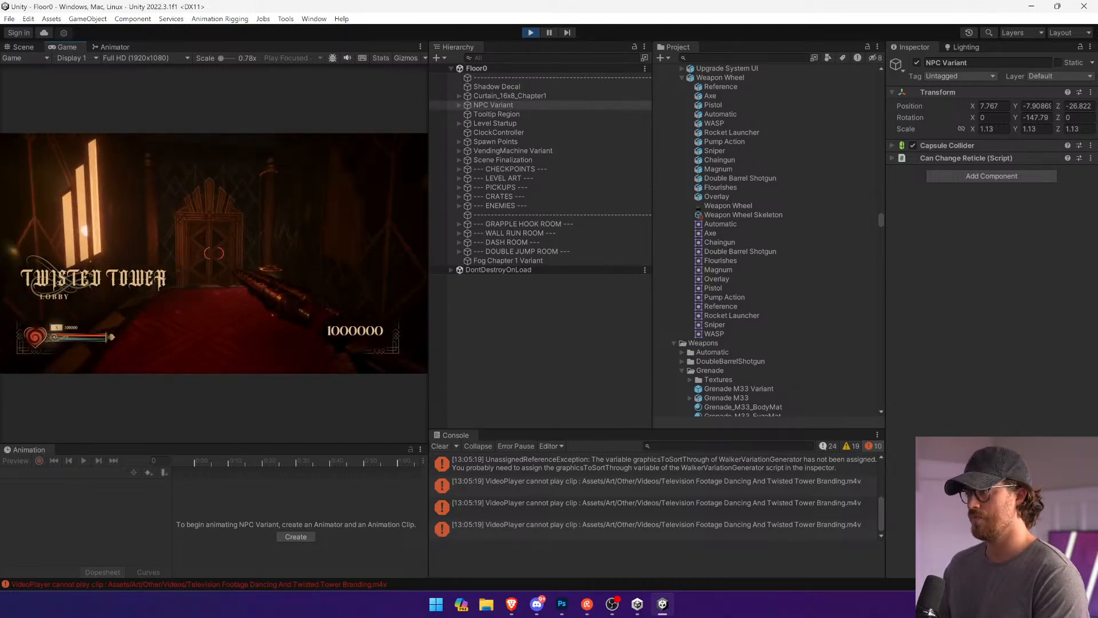
key(Tab)
key(Tab)
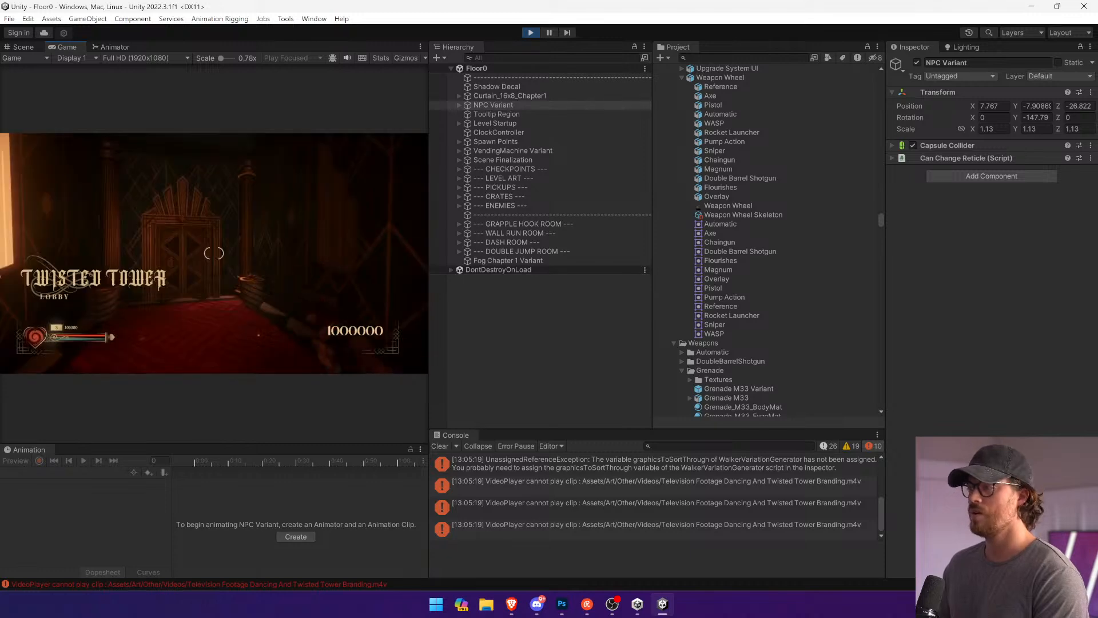
key(Tab)
key(Tab)
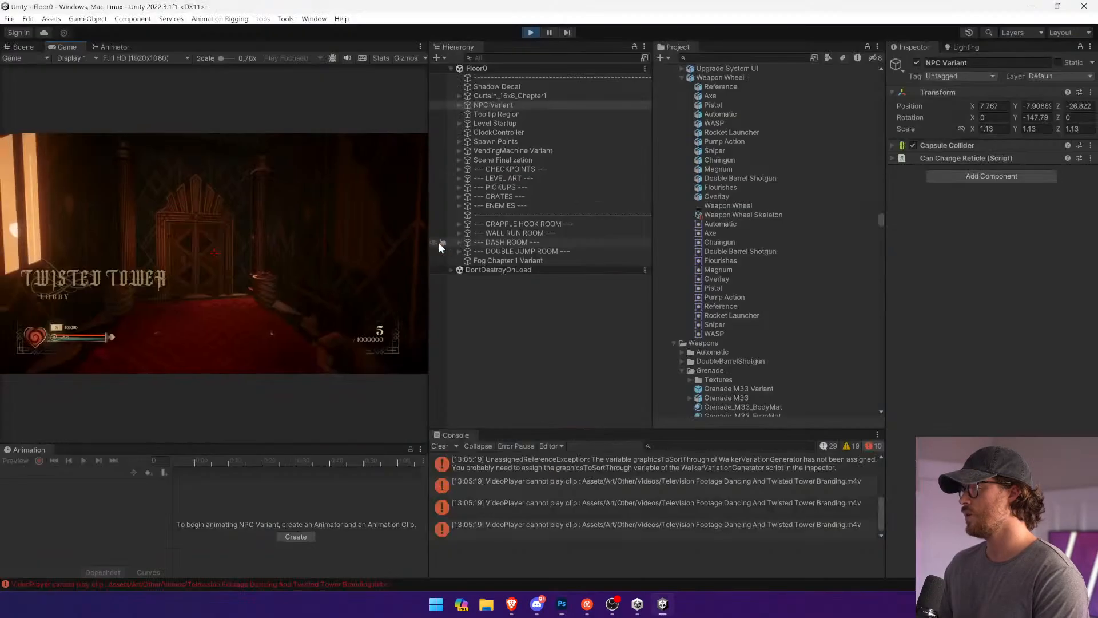
Step: Widen the Game view and test the card highlighting and weapon selection at the larger size
drag(429, 245, 781, 256)
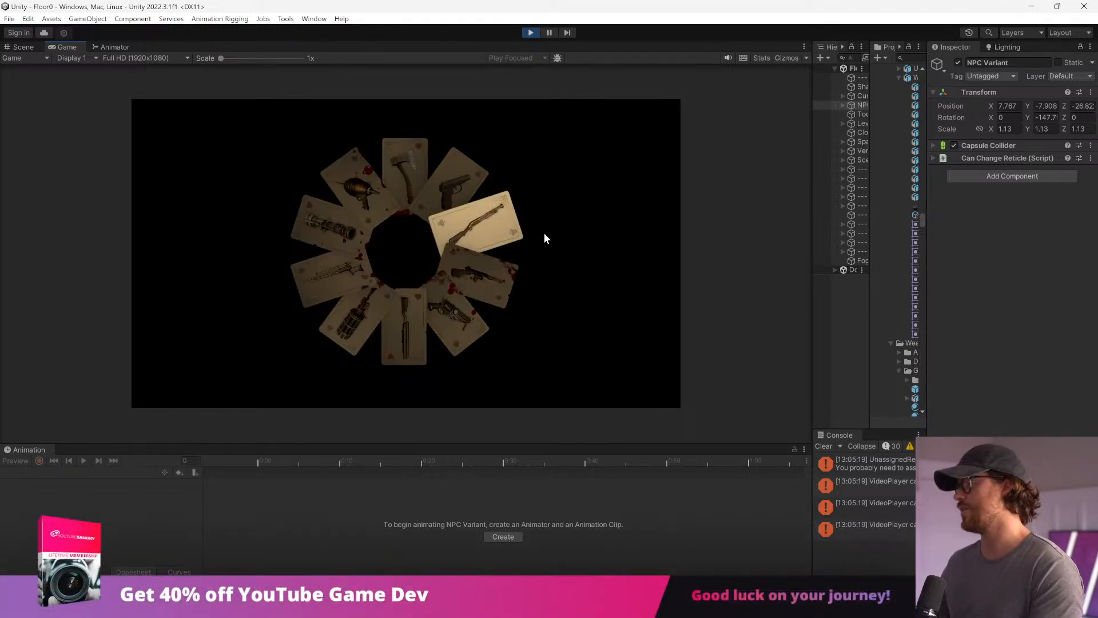
key(Tab)
key(Tab)
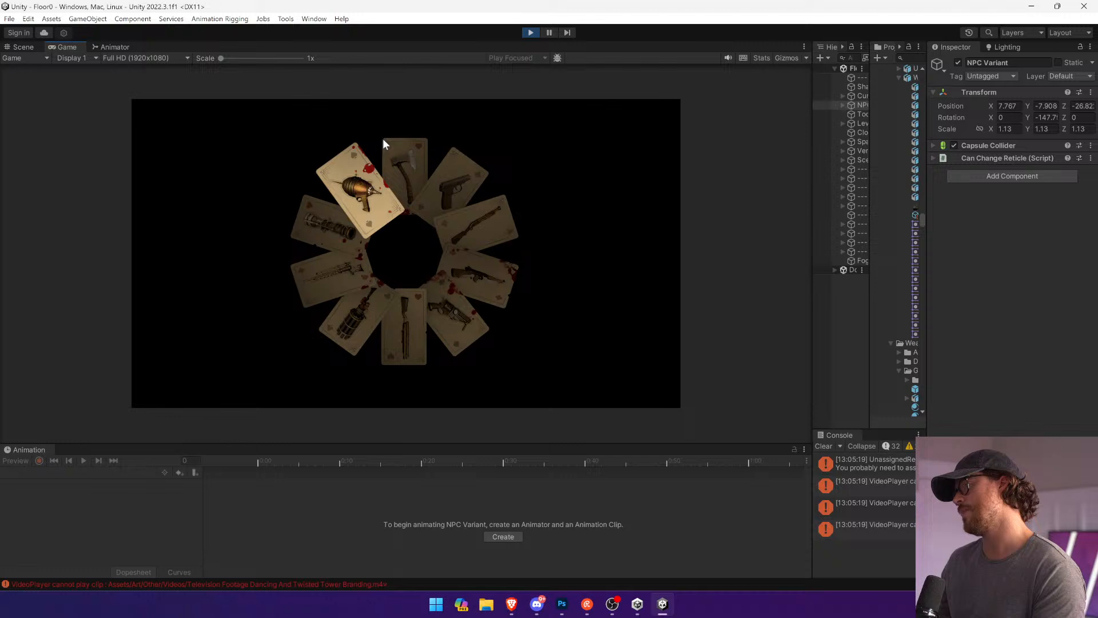
click(406, 159)
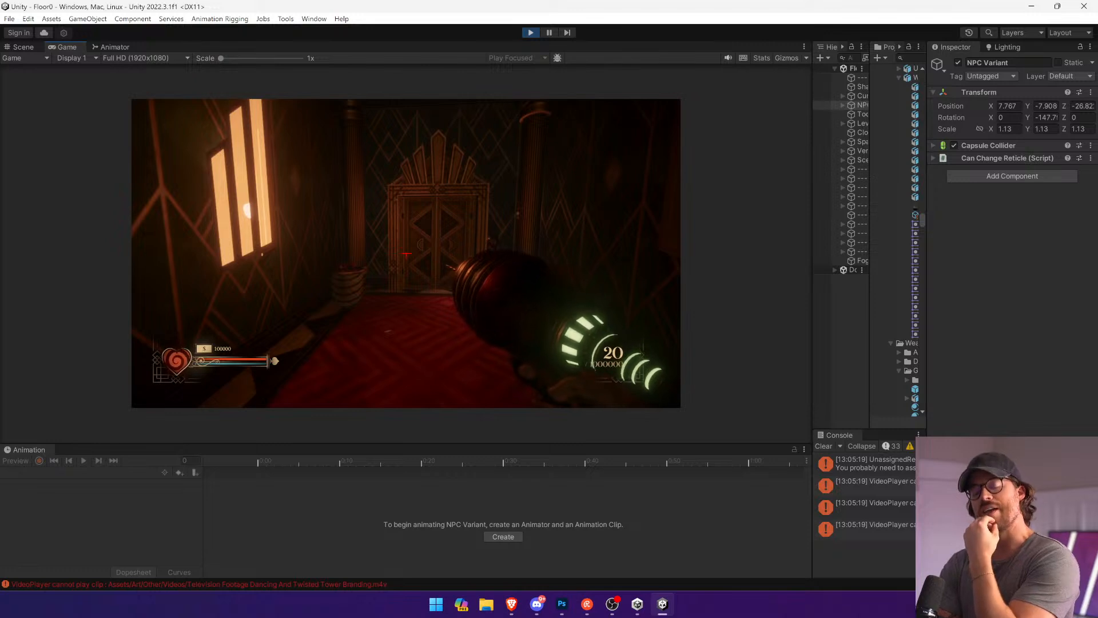
key(Tab)
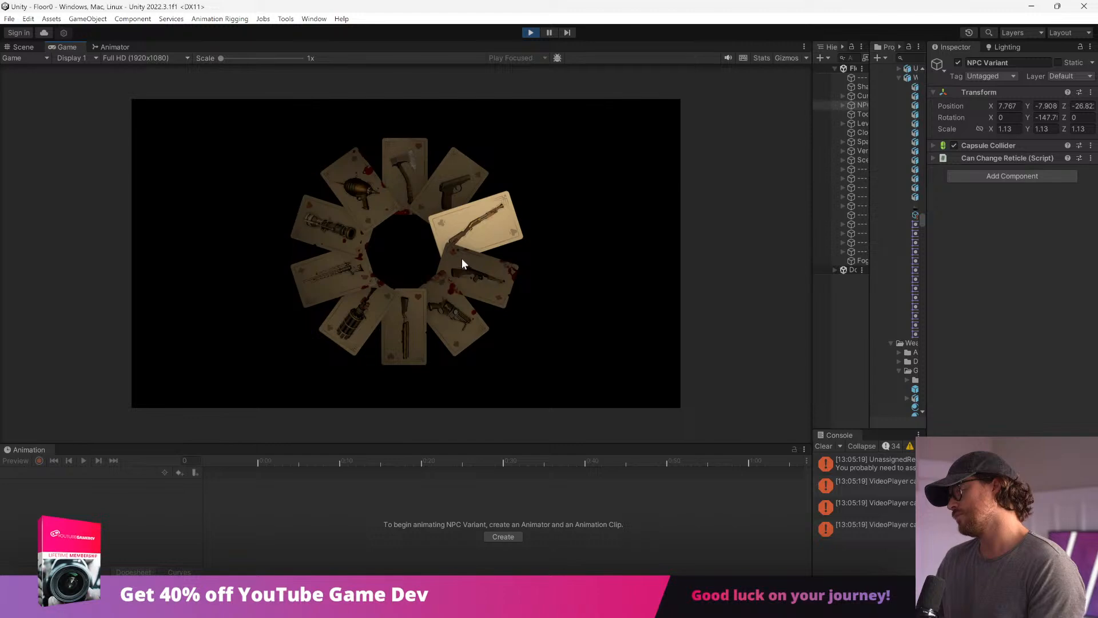
click(320, 228)
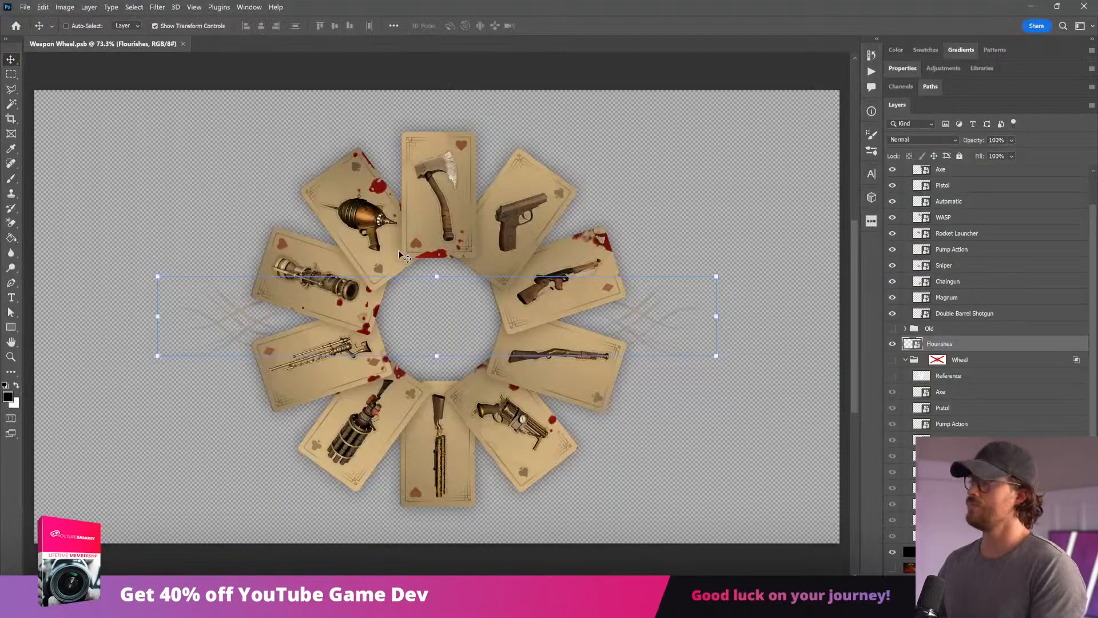
Step: Switch to Photoshop and hide the Reference layer in Group 2 of the Weapon Wheel document
key(Tab)
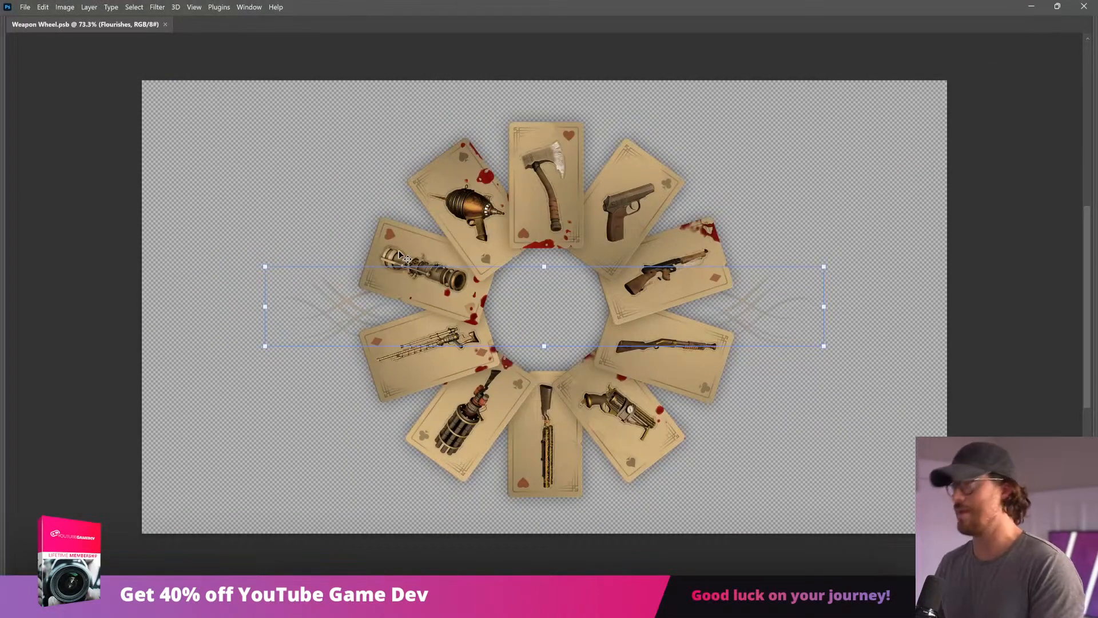
key(alt+Tab)
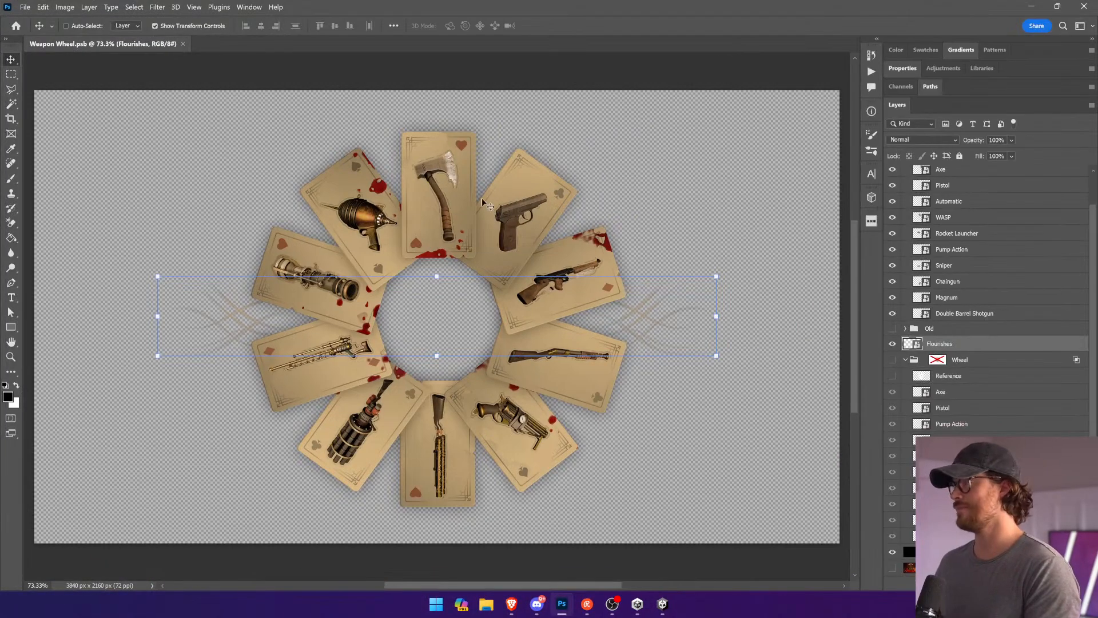
ctrl+click(484, 203)
double_click(925, 195)
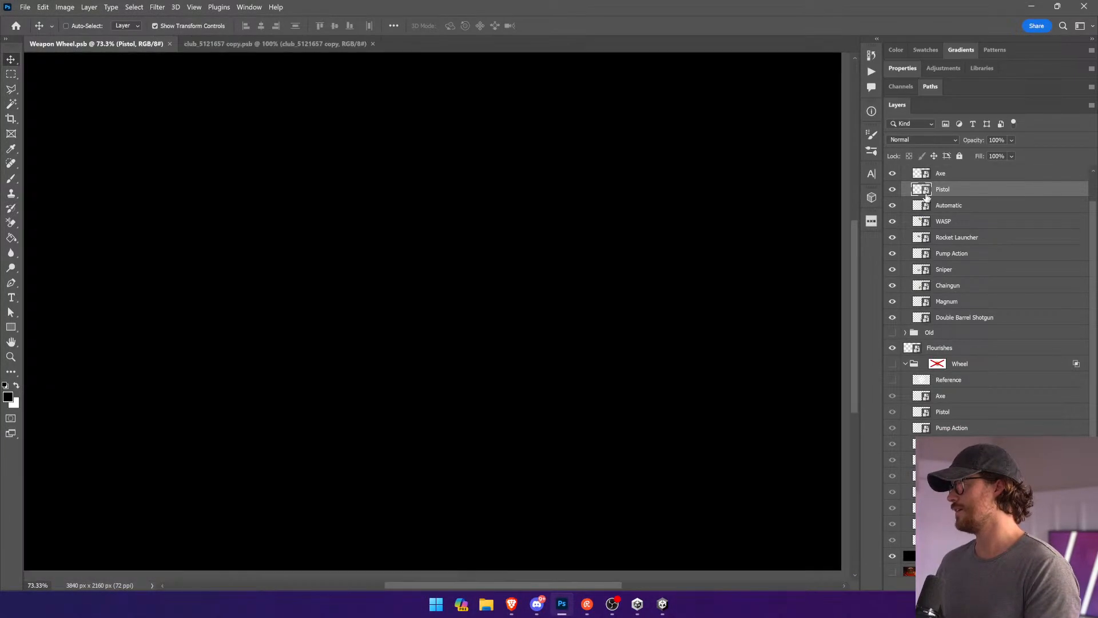
click(97, 44)
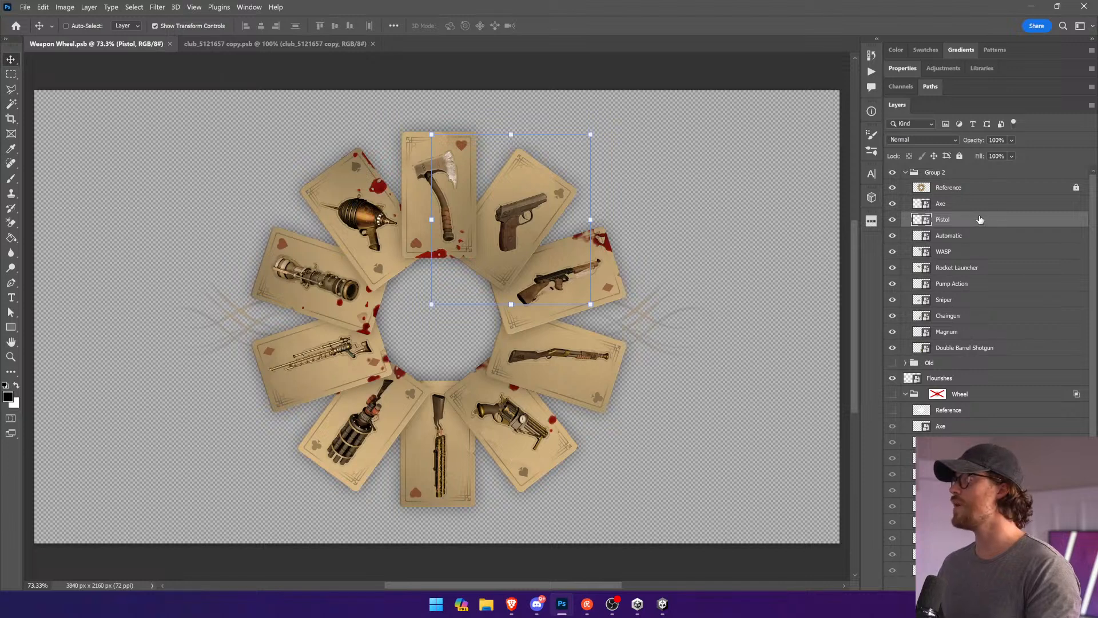
click(899, 188)
click(892, 188)
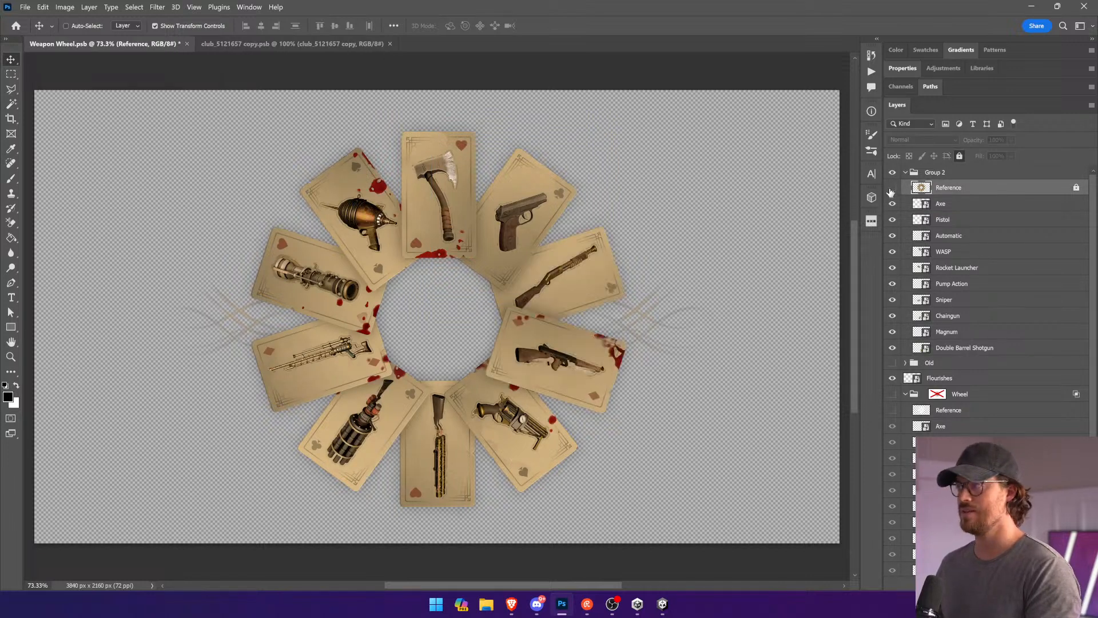
click(893, 187)
click(892, 187)
Step: Open the Pistol layer's smart object and the nested smart object holding the card's separate artwork layers
click(960, 204)
ctrl+click(515, 211)
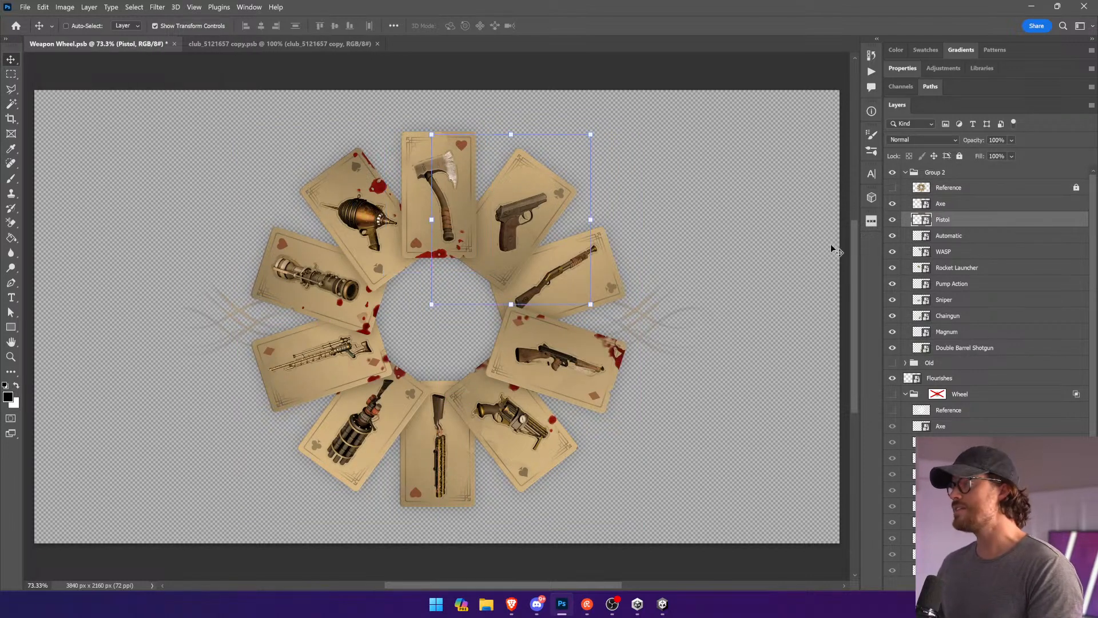
double_click(921, 219)
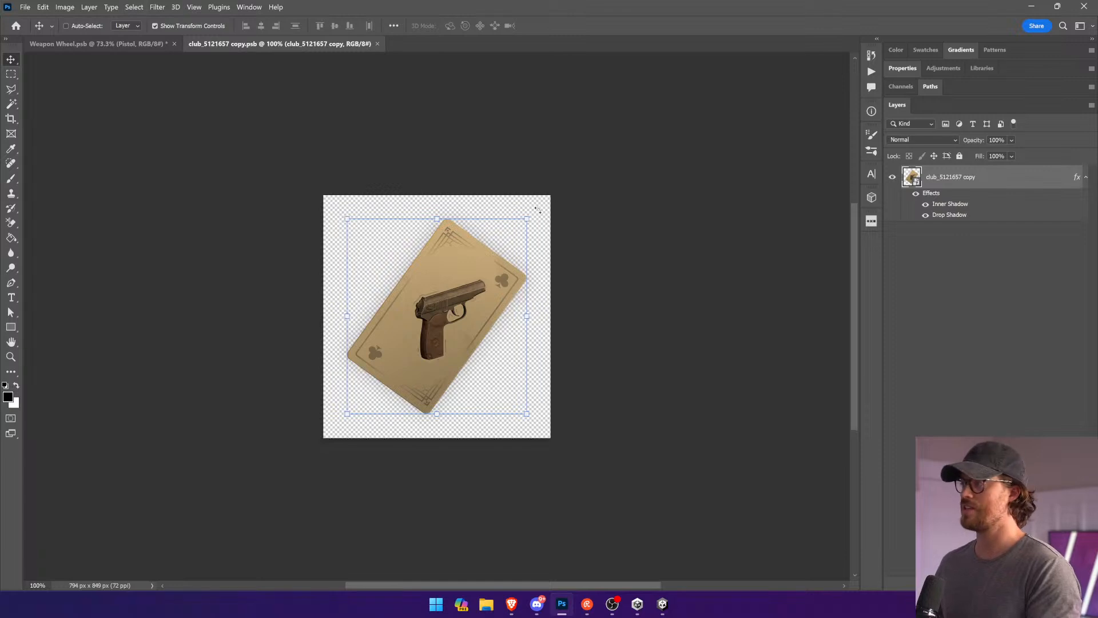
click(538, 210)
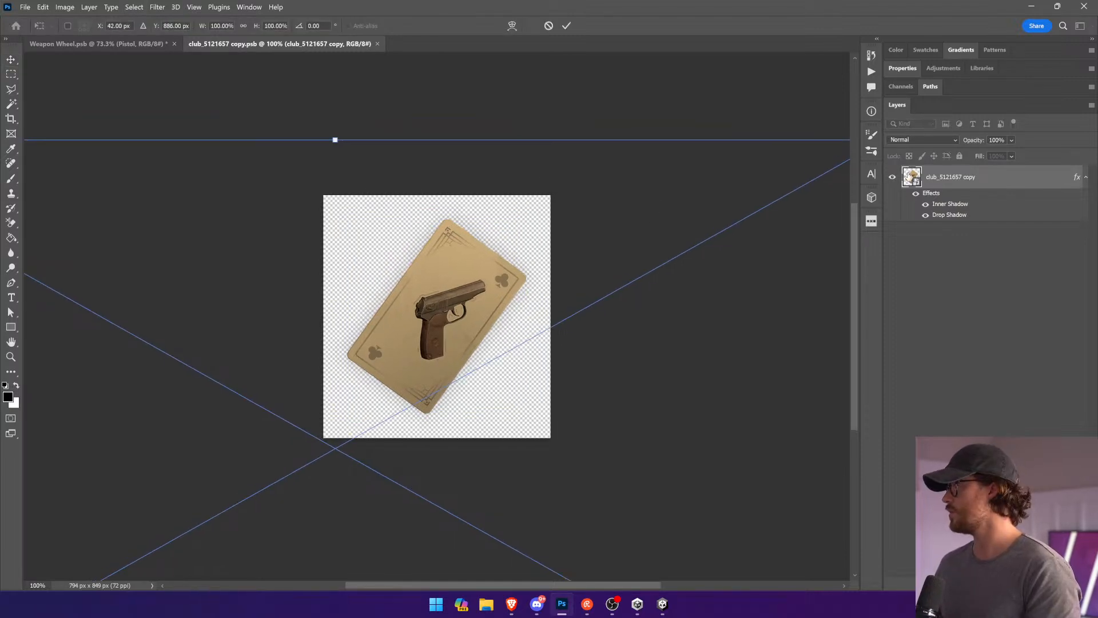
double_click(909, 175)
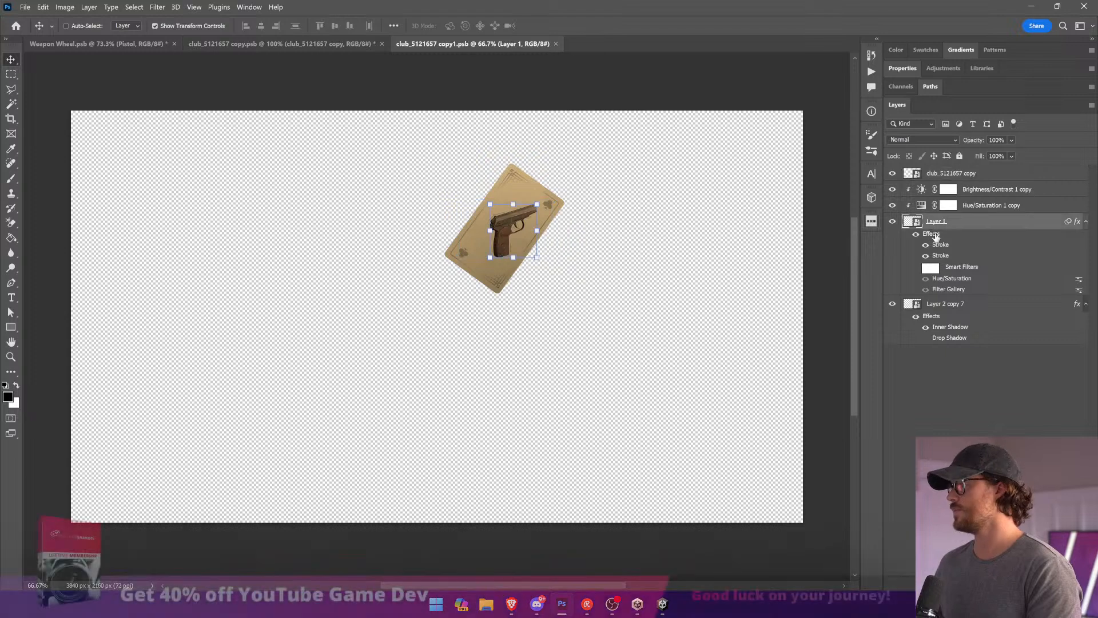
Step: Select all layers of the pistol card, from Layer 2 copy 7 to club_5121657 copy, and rotate them together until the card stands upright
click(953, 304)
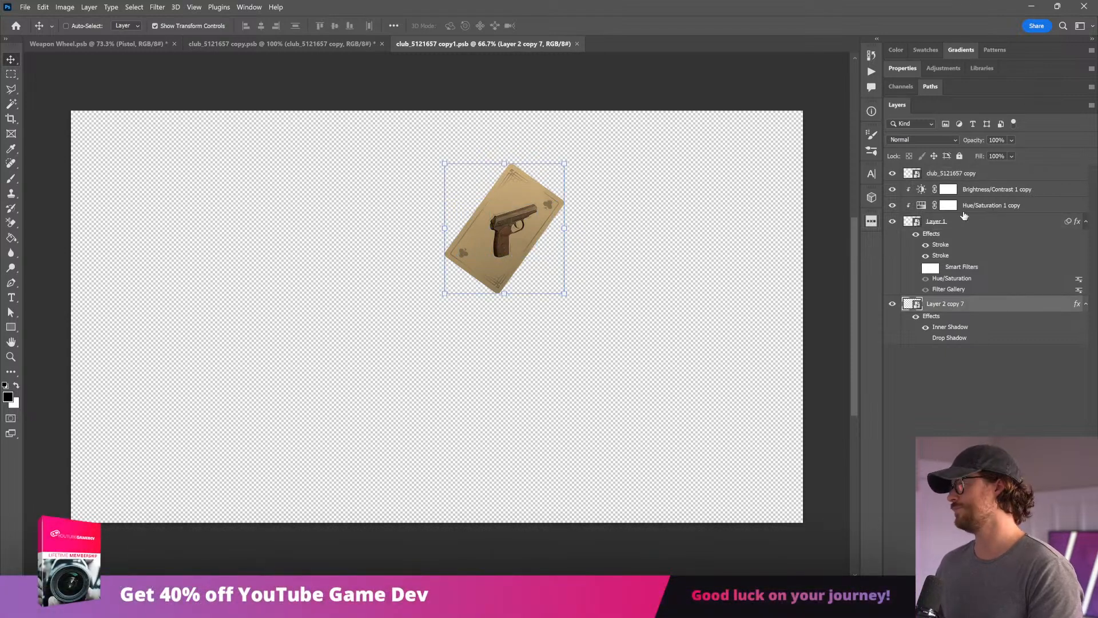
shift+click(980, 175)
drag(570, 154, 513, 149)
key(Return)
Step: Show the rulers and place a vertical guide along the left edge of the upright pistol card
key(z)
drag(453, 173, 596, 289)
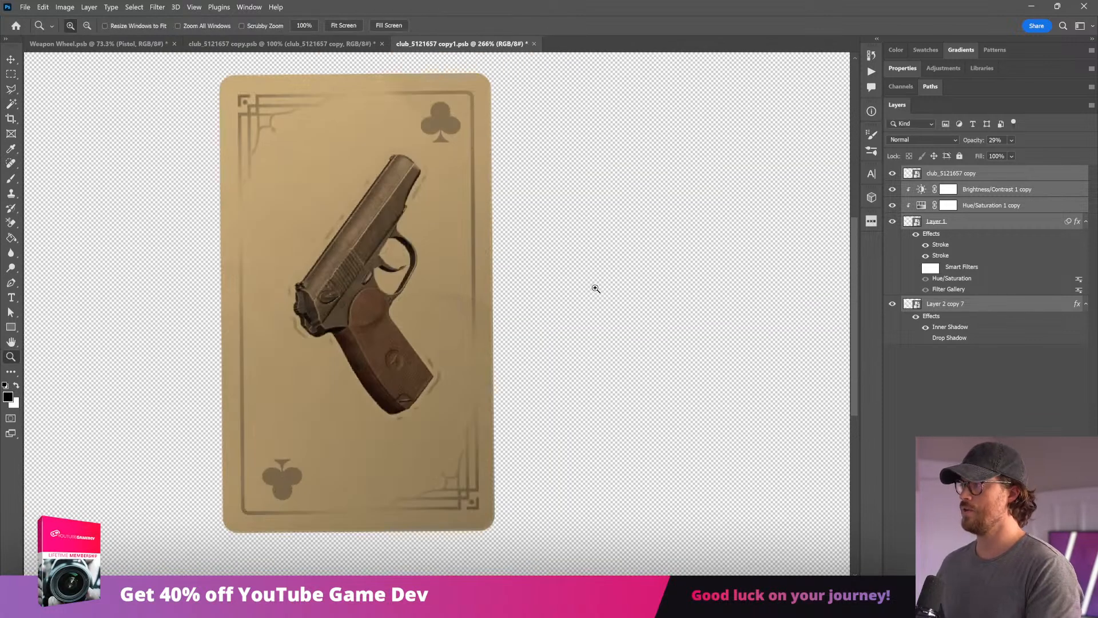
key(v)
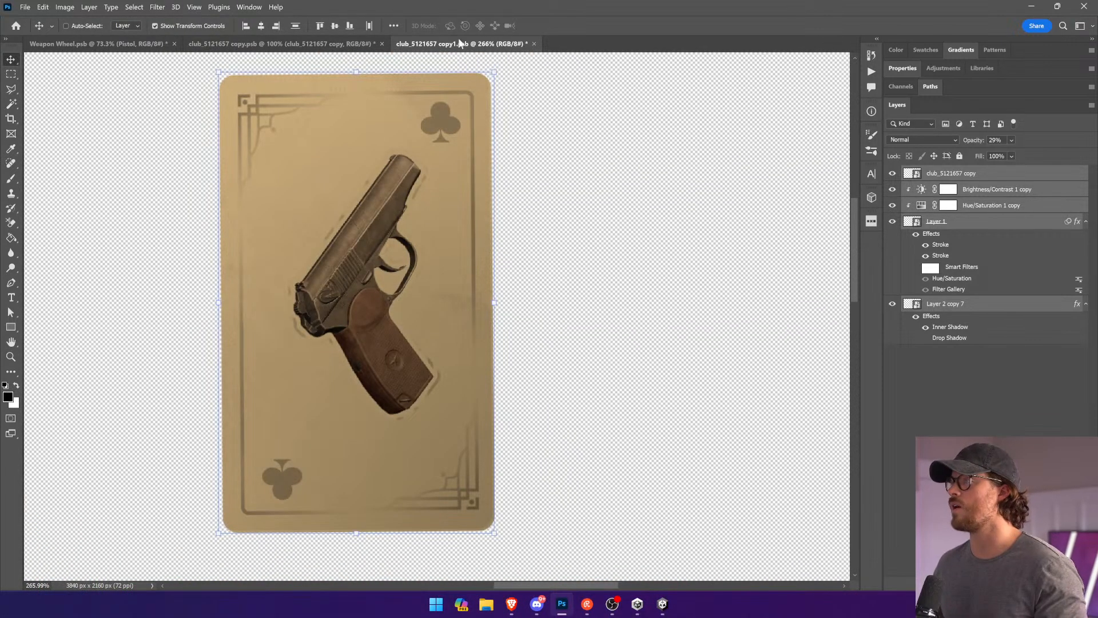
click(276, 7)
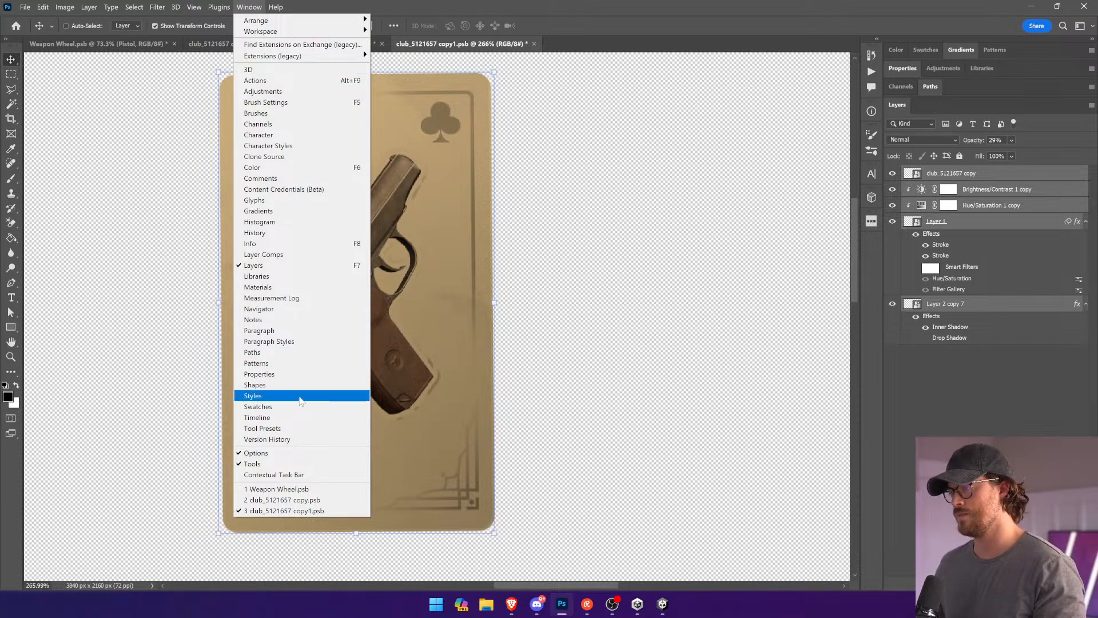
mouse_move(176, 6)
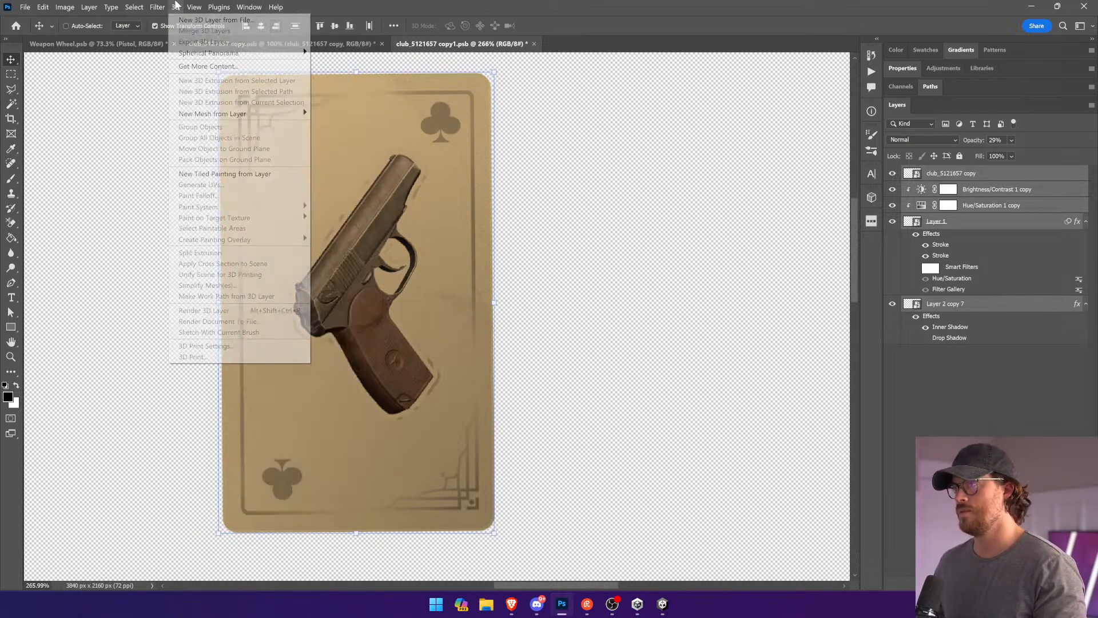
click(232, 249)
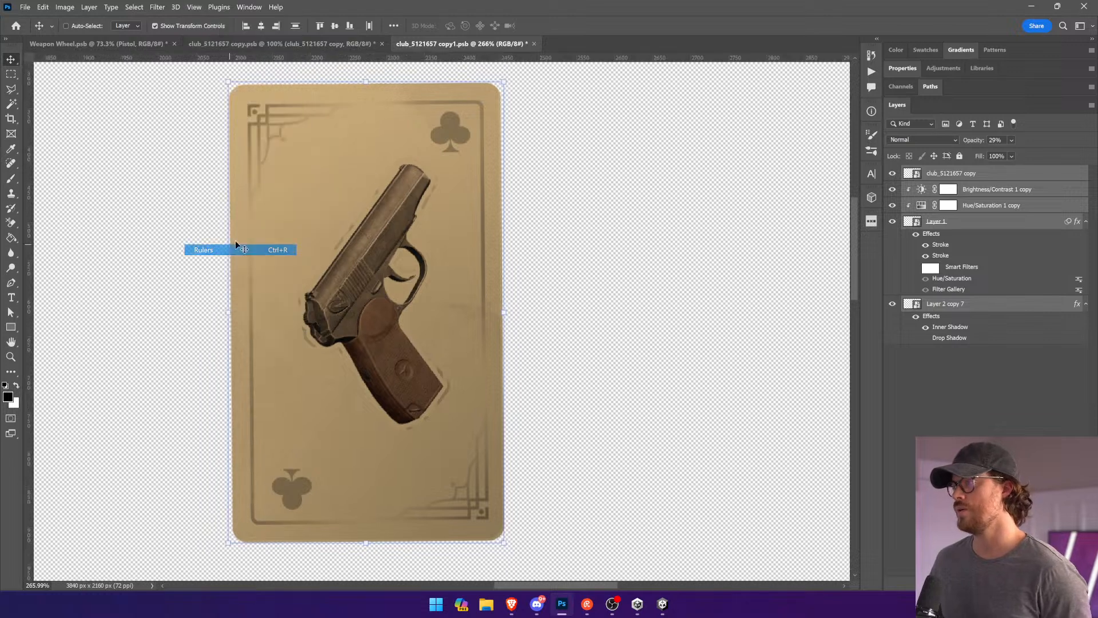
drag(29, 152, 229, 139)
Step: Rotate the pistol card slightly to straighten its left edge against the guide, and nudge it two steps left
drag(513, 73, 517, 74)
key(Return)
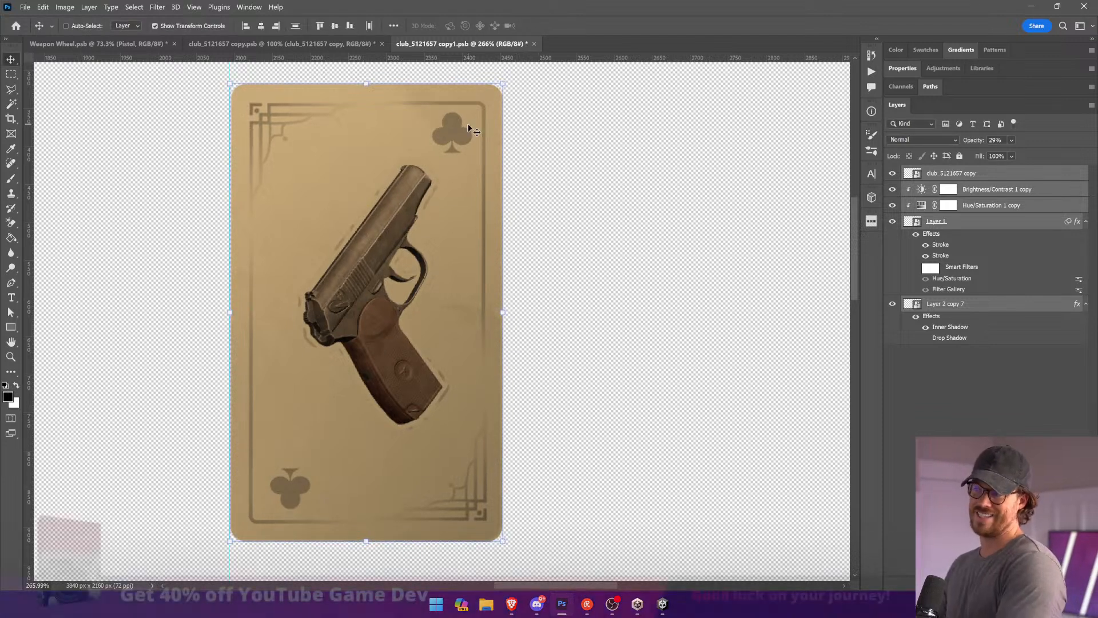
key(Left)
key(Left)
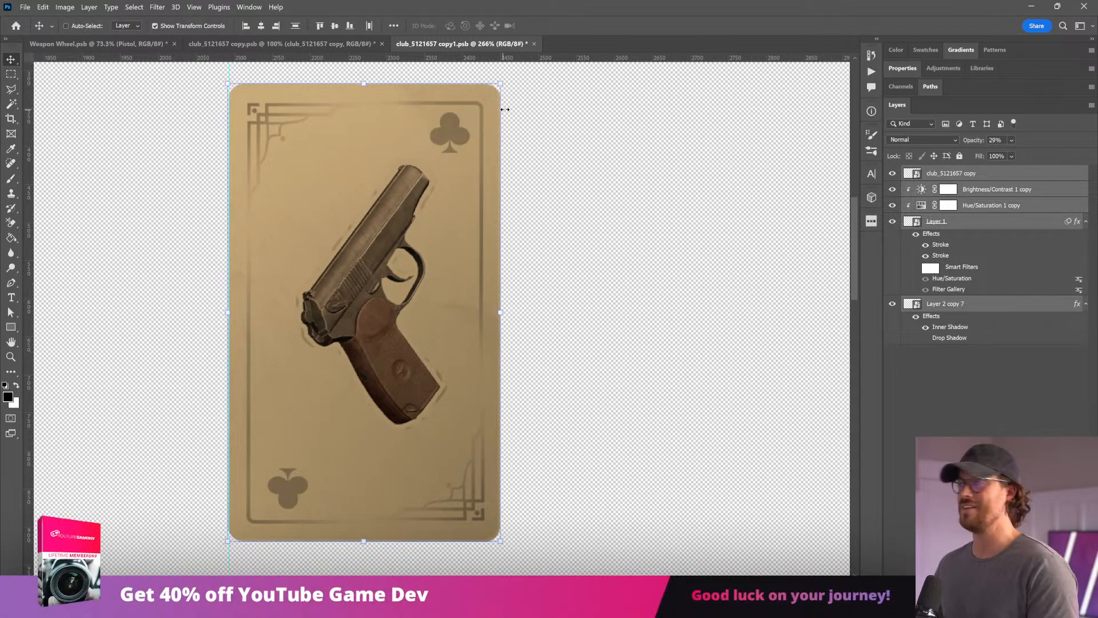
Step: Save and close the nested pistol artwork and its parent smart object, returning to the Weapon Wheel document
key(ctrl+s)
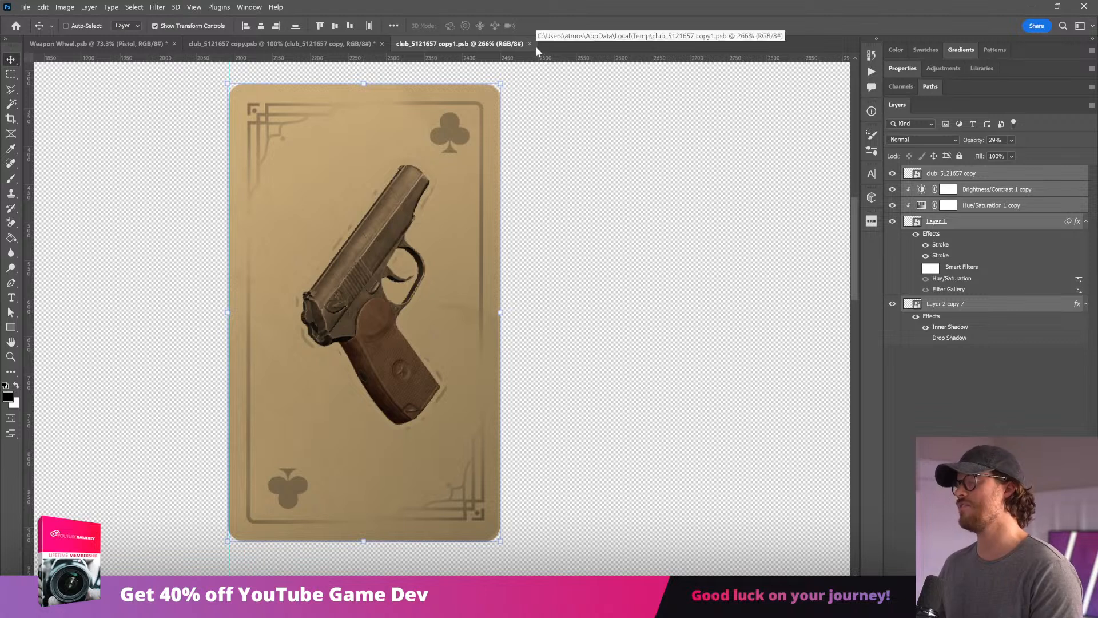
click(530, 43)
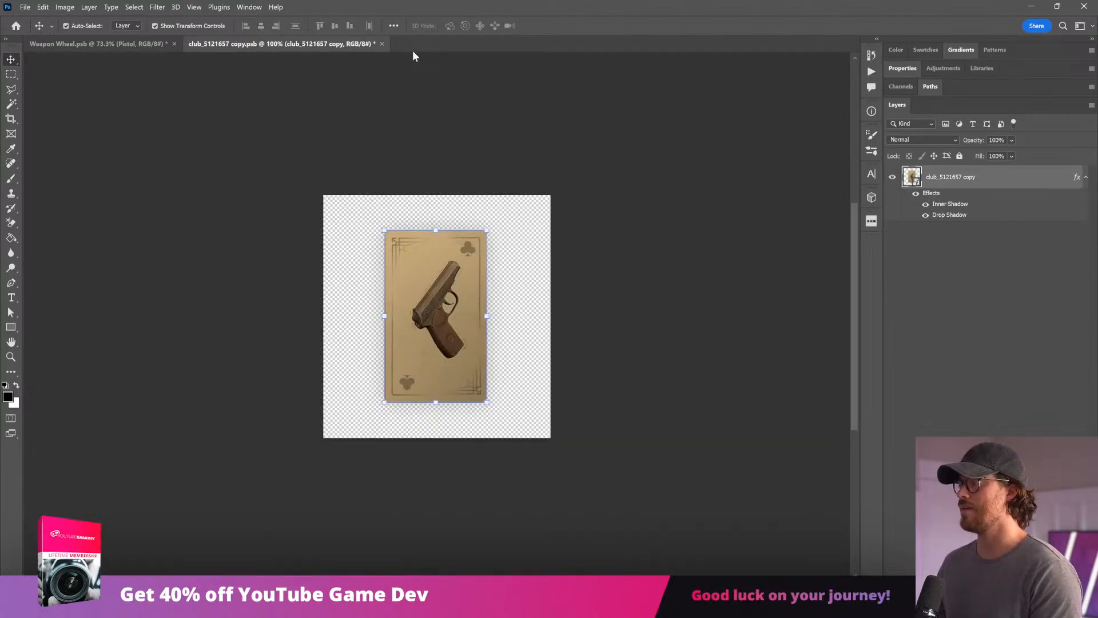
click(378, 44)
Step: Open the Pump Action smart object, delete its hidden Layer 1, and open the nested club_5121657 copy 3 smart object
double_click(921, 283)
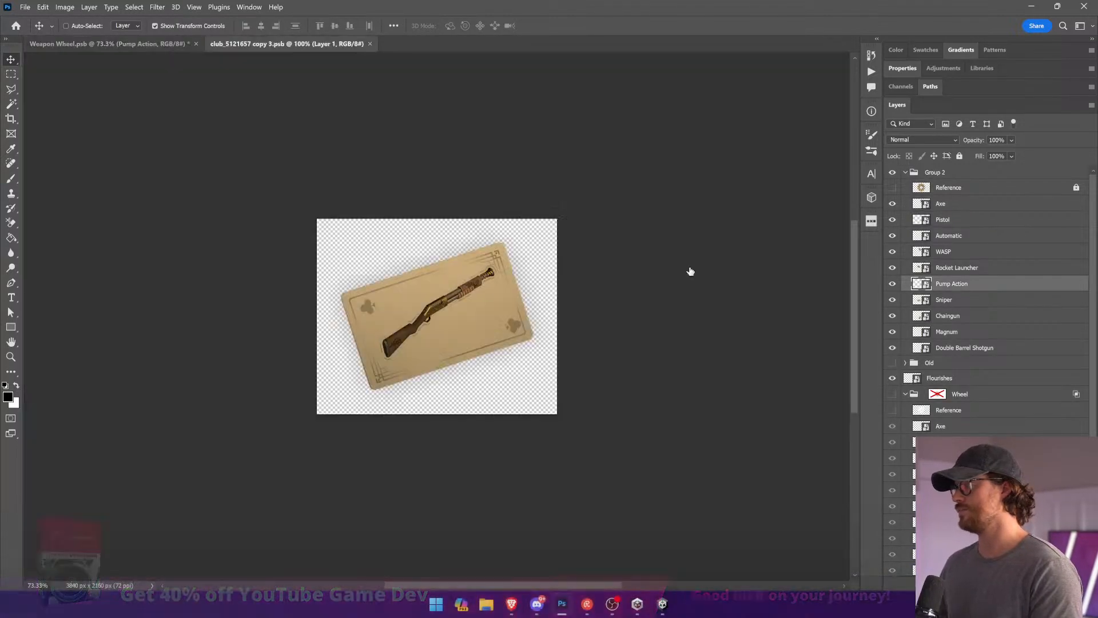
click(917, 198)
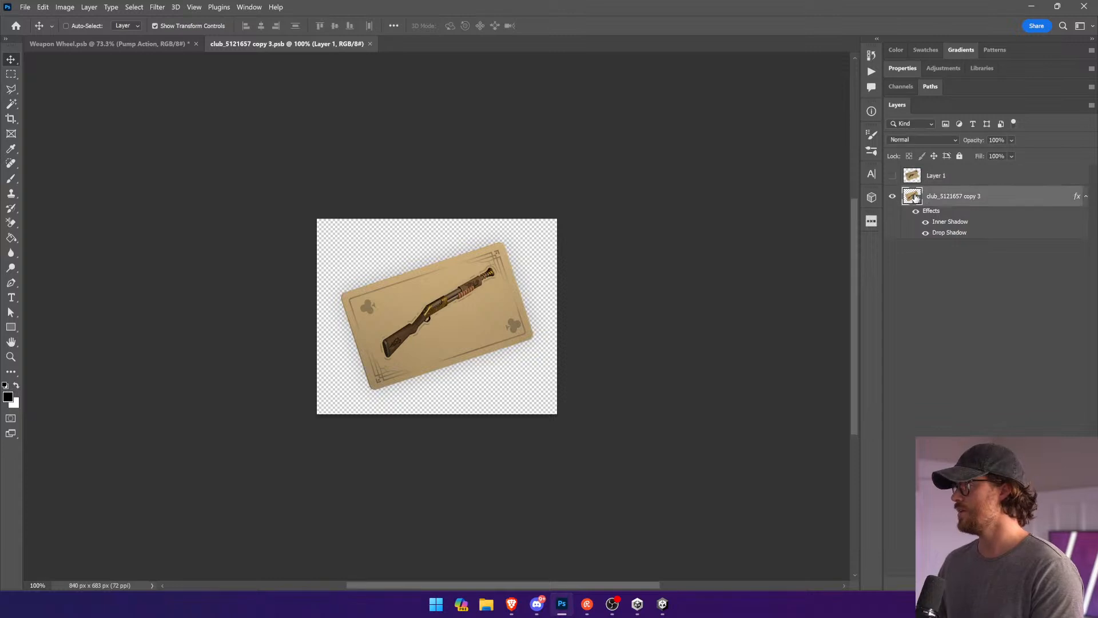
click(918, 180)
key(Delete)
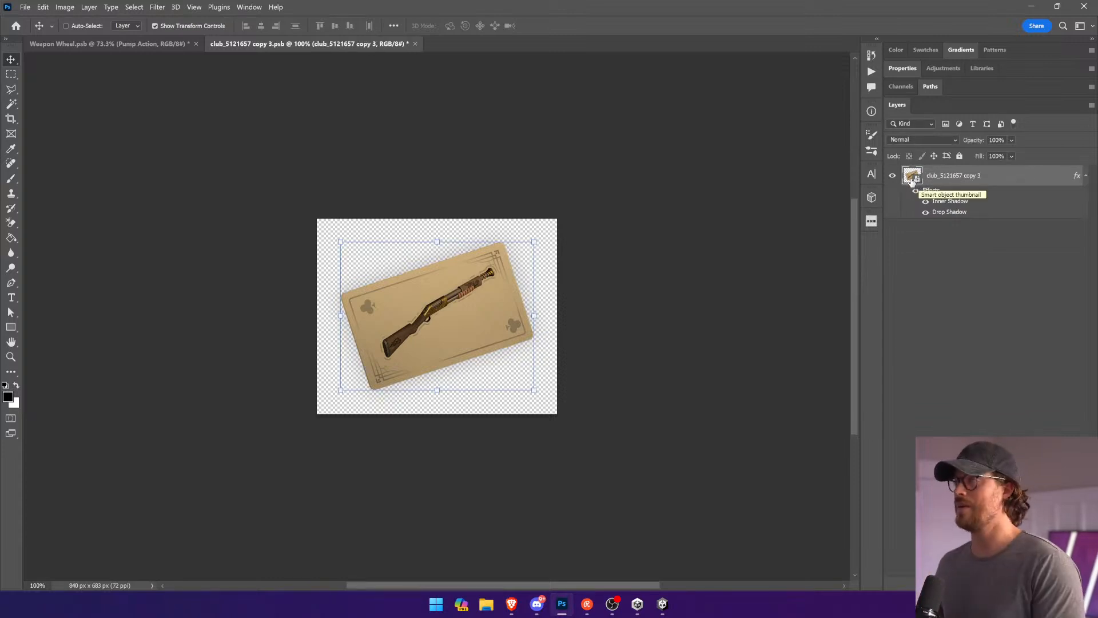
double_click(913, 177)
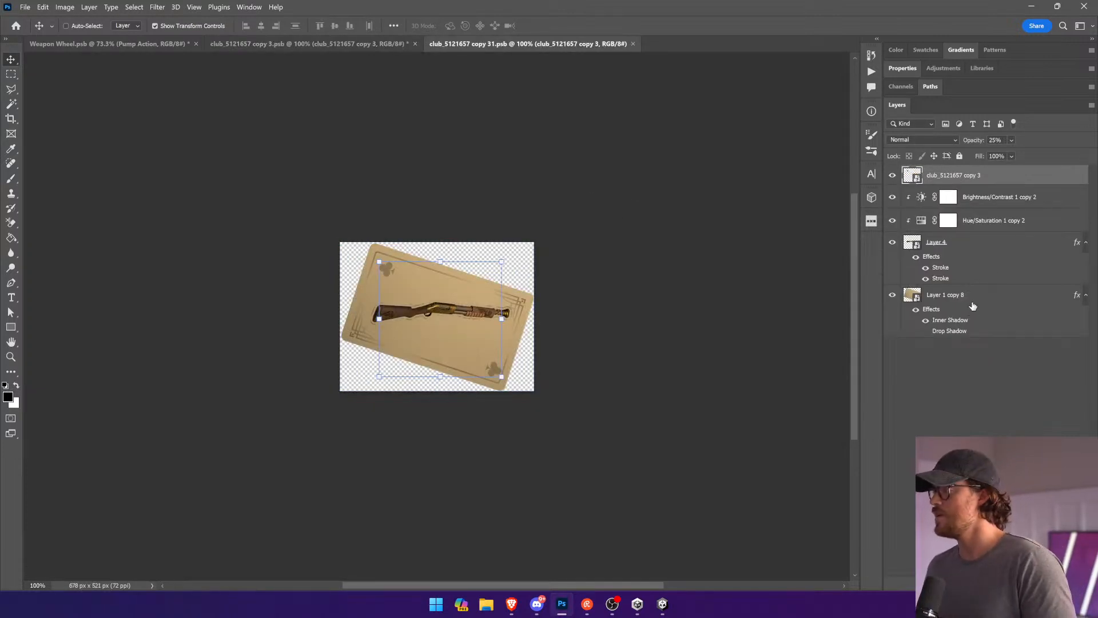
Step: Select all layers of the pump-action card and enlarge the canvas to 200 percent in width and height
click(65, 7)
click(152, 97)
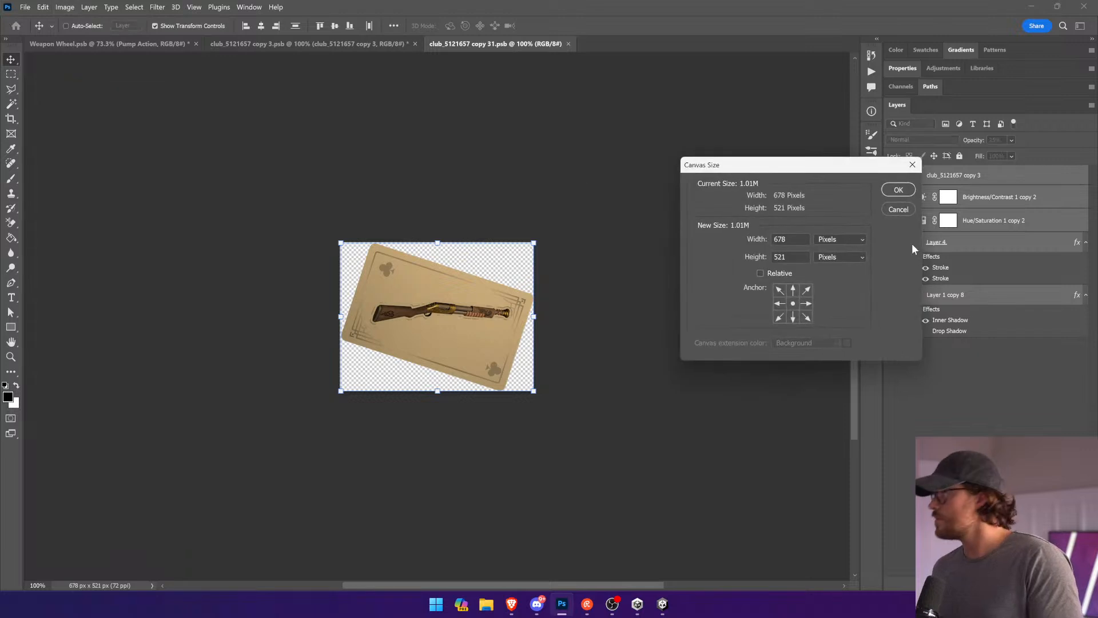
click(839, 242)
click(832, 250)
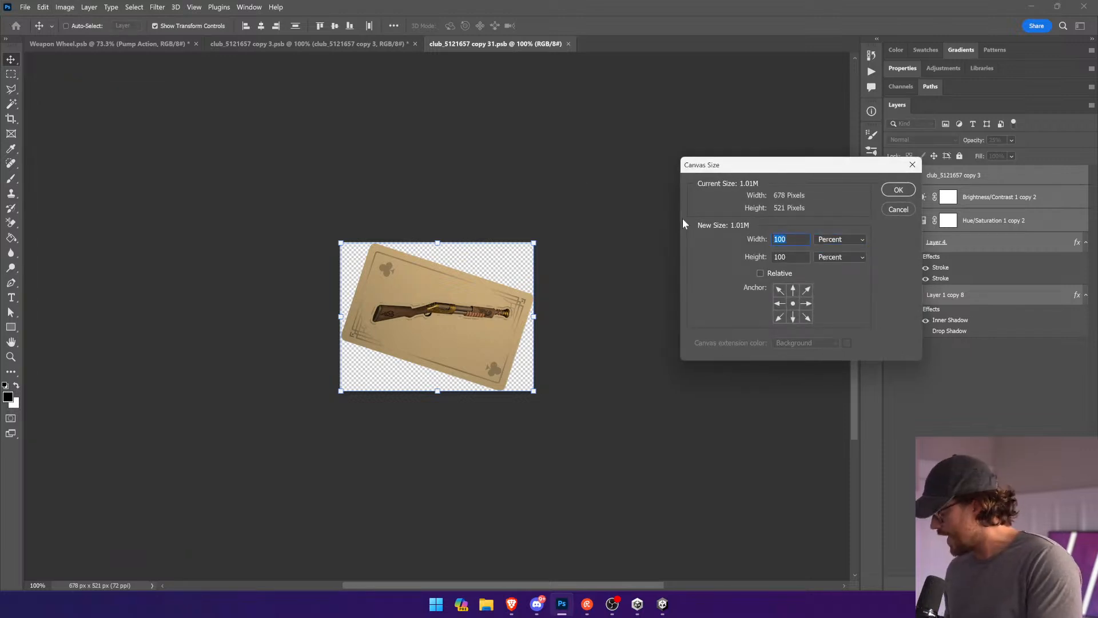
text(200200)
key(Return)
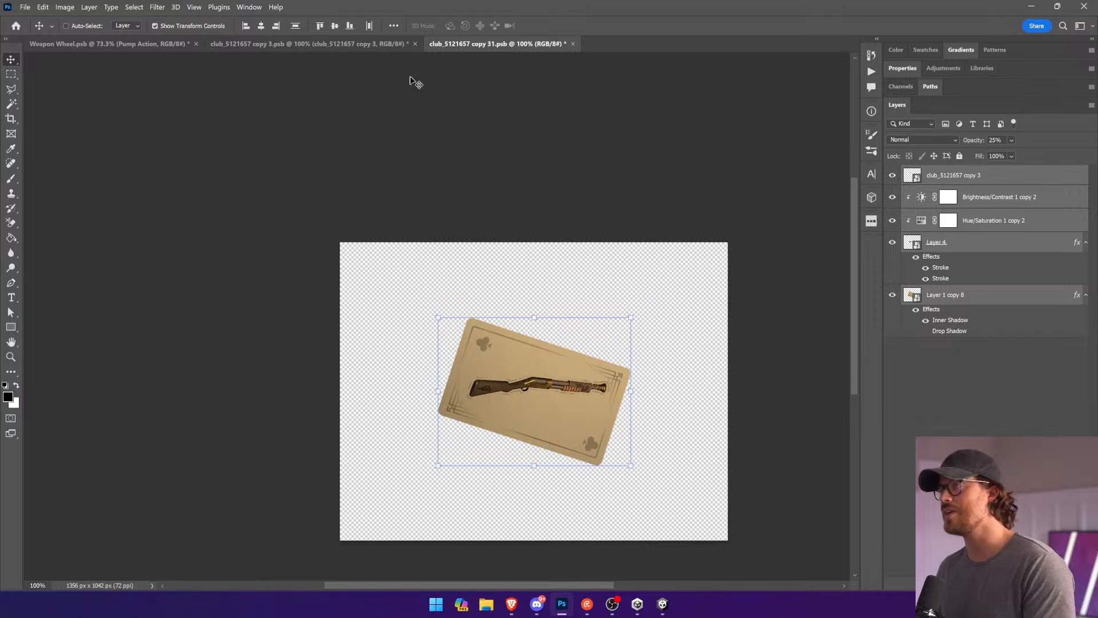
Step: Show the rulers and place a vertical guide as an alignment reference for the pump-action card
click(250, 7)
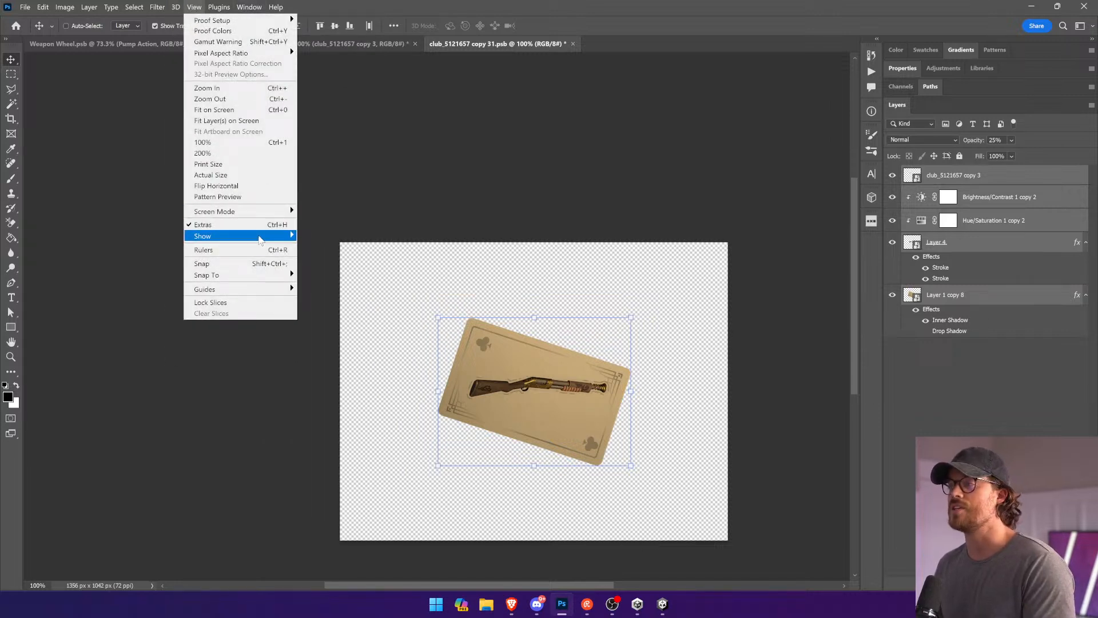
click(262, 250)
drag(31, 269, 367, 291)
Step: Rotate the pump-action card about -107.7° so it stands upright, and move its left edge onto the guide
drag(515, 242, 334, 252)
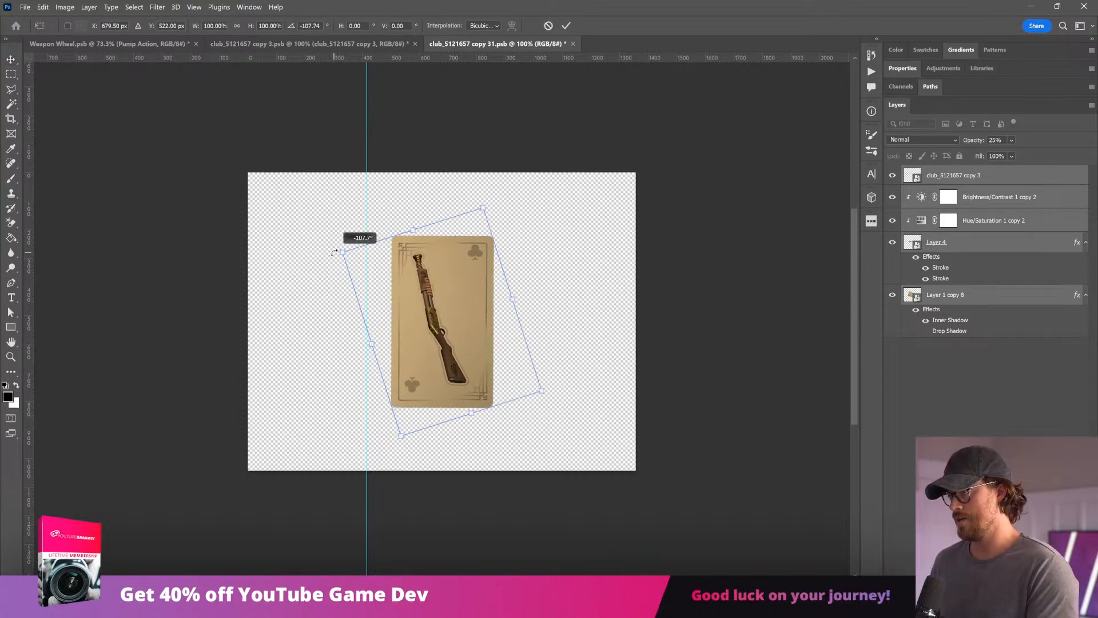
key(Return)
drag(452, 264, 410, 291)
key(z)
click(415, 306)
key(v)
key(ctrl+0)
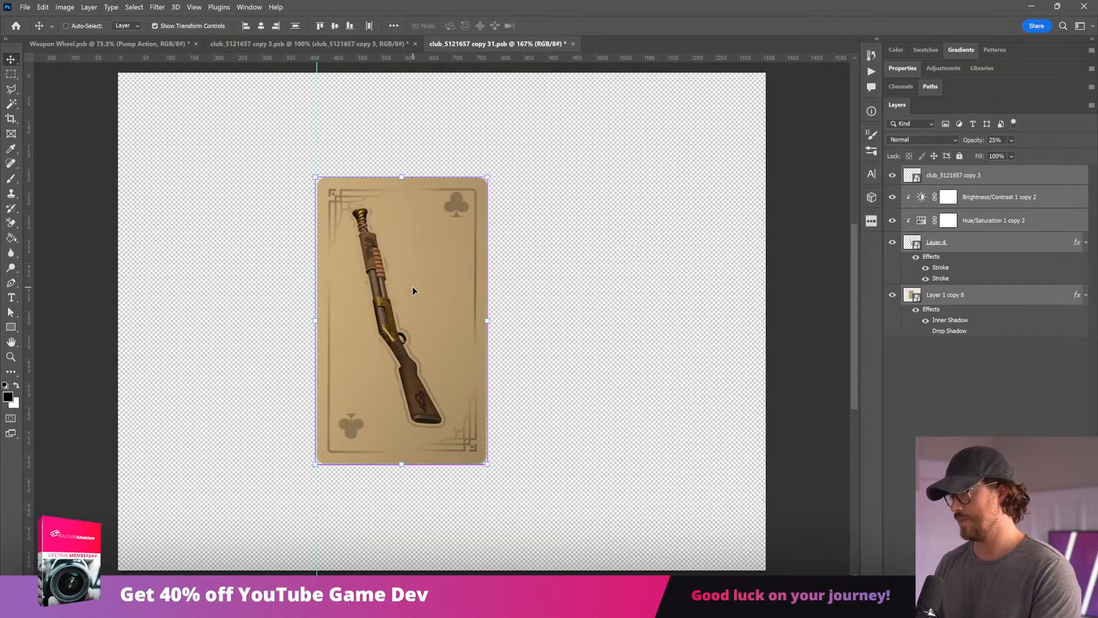
Step: Compare the card's lower-left corner with the guide and reselect all layers from Layer 1 copy 8 to club_5121657 copy 3
key(z)
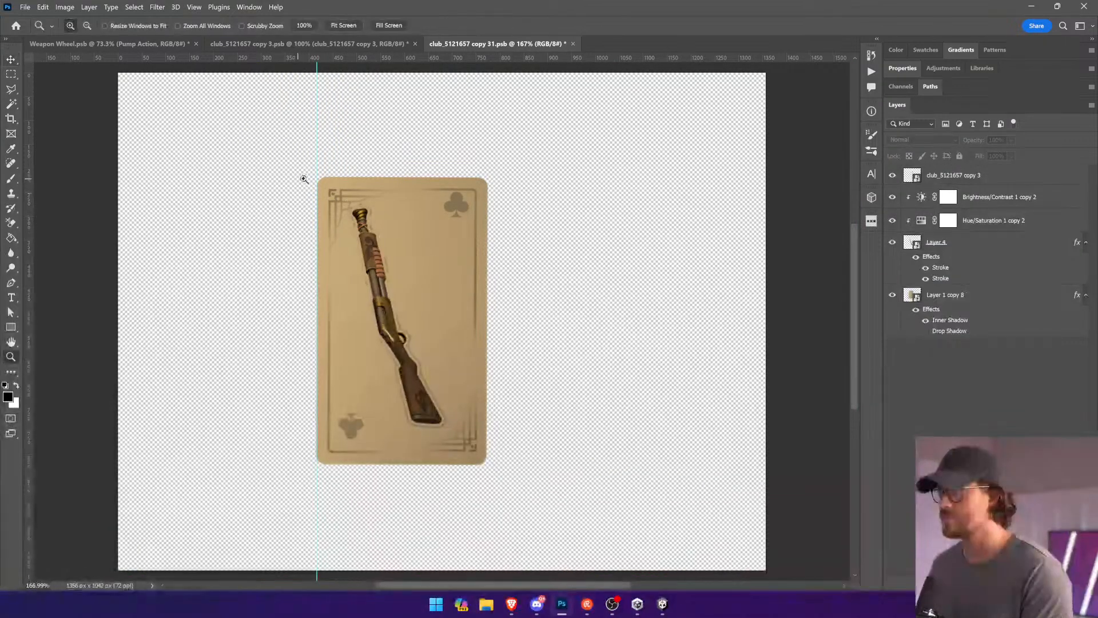
drag(303, 179, 339, 200)
drag(404, 358, 531, 223)
drag(557, 344, 592, 154)
click(975, 295)
shift+click(974, 181)
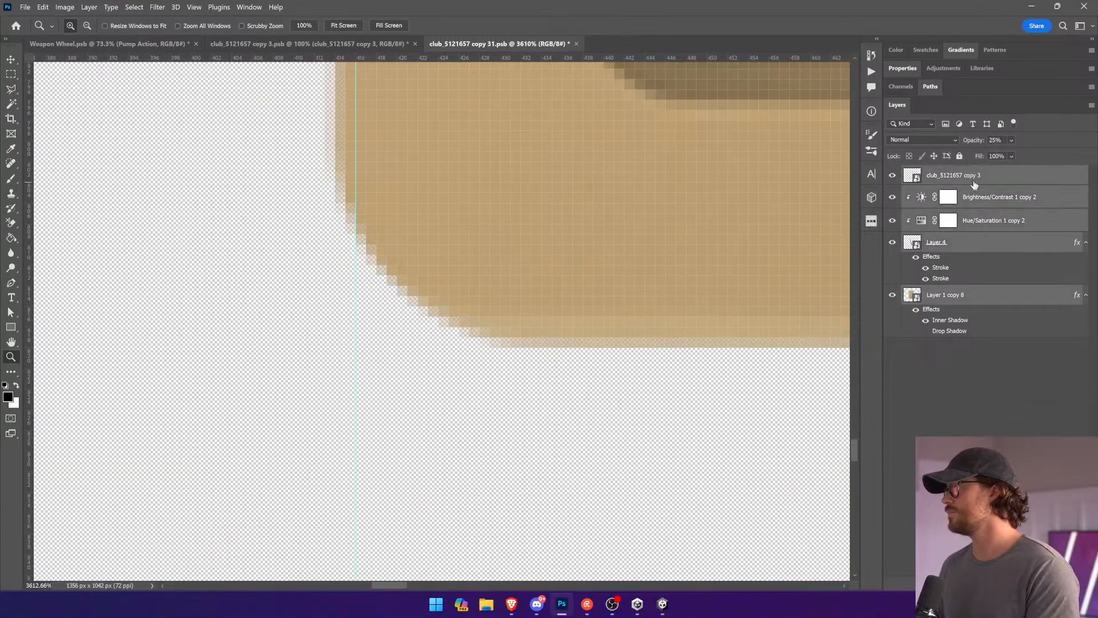
Step: Fine-tune the pump-action card's rotation so its left edge follows the guide, and save and close the nested artwork
key(ctrl+0)
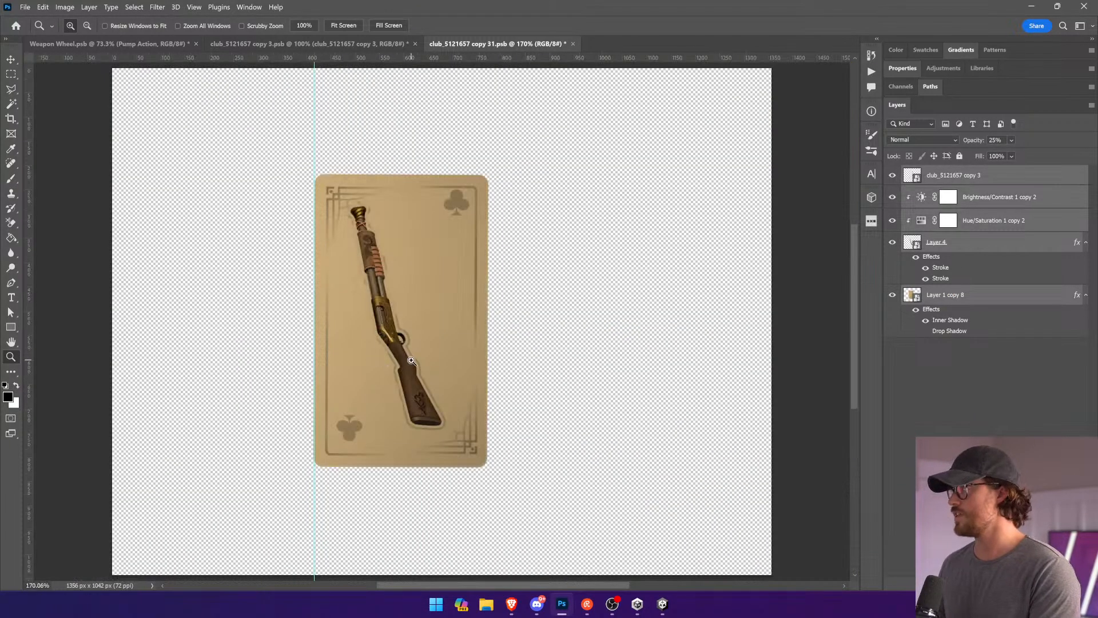
key(v)
key(z)
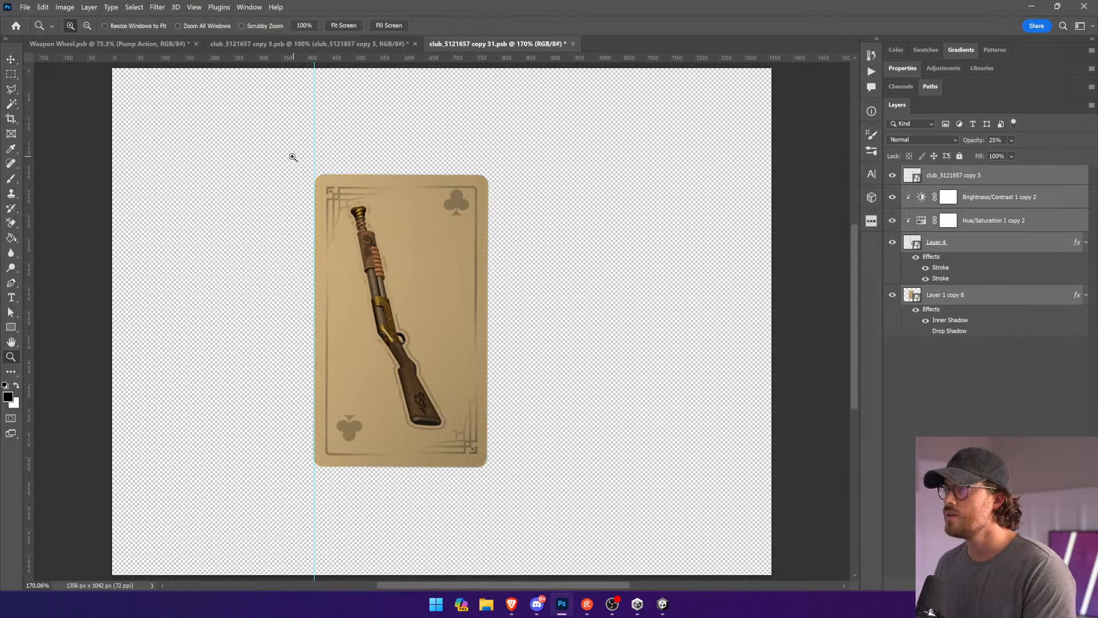
drag(292, 156, 320, 172)
drag(594, 423, 306, 126)
drag(696, 499, 453, 316)
alt+scroll(451, 316, down, 6)
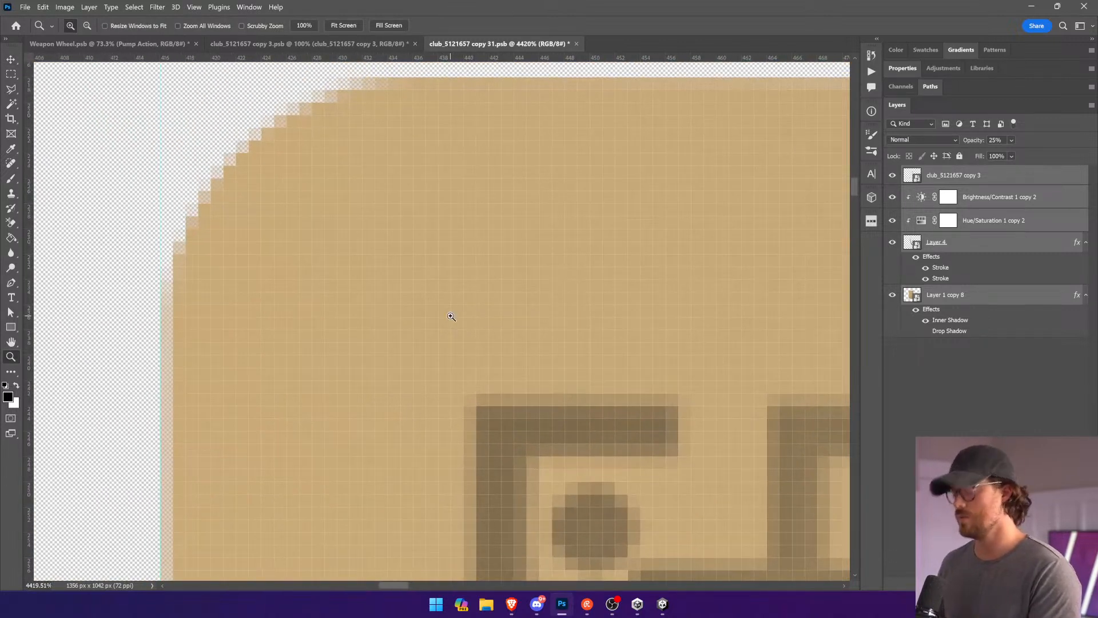
key(v)
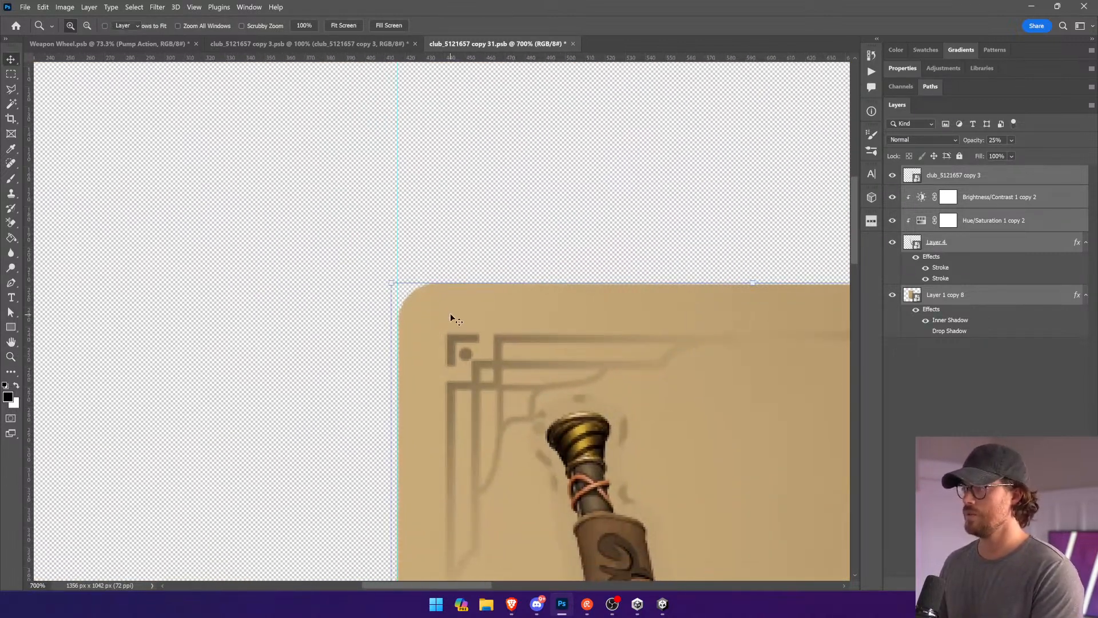
scroll(517, 294, down, 15)
scroll(525, 401, up, 3)
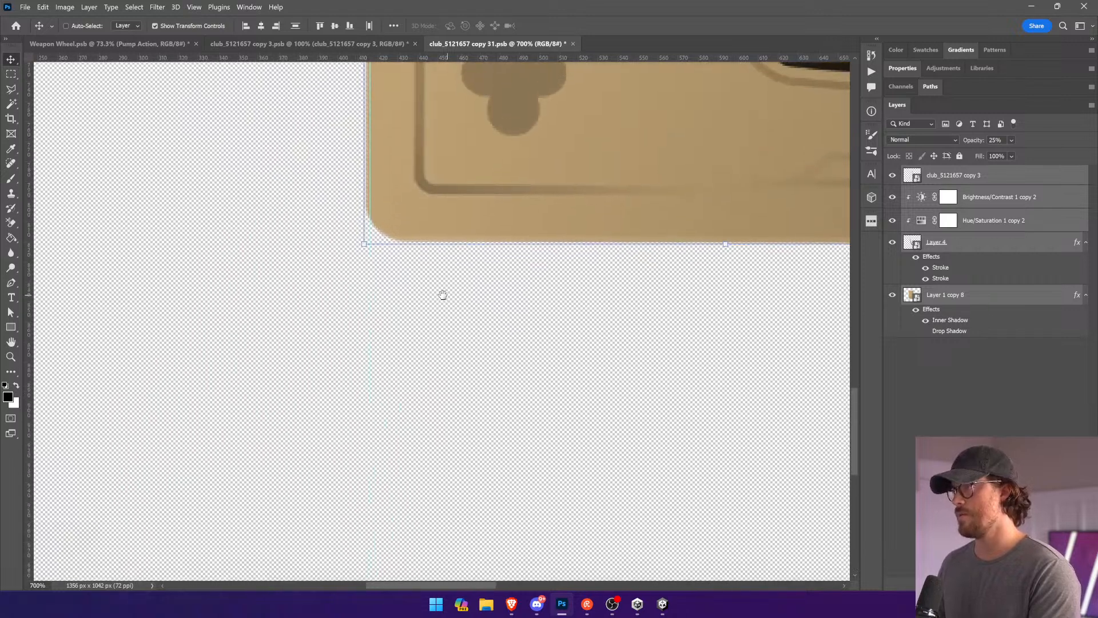
key(ctrl+t)
drag(355, 255, 358, 256)
key(Return)
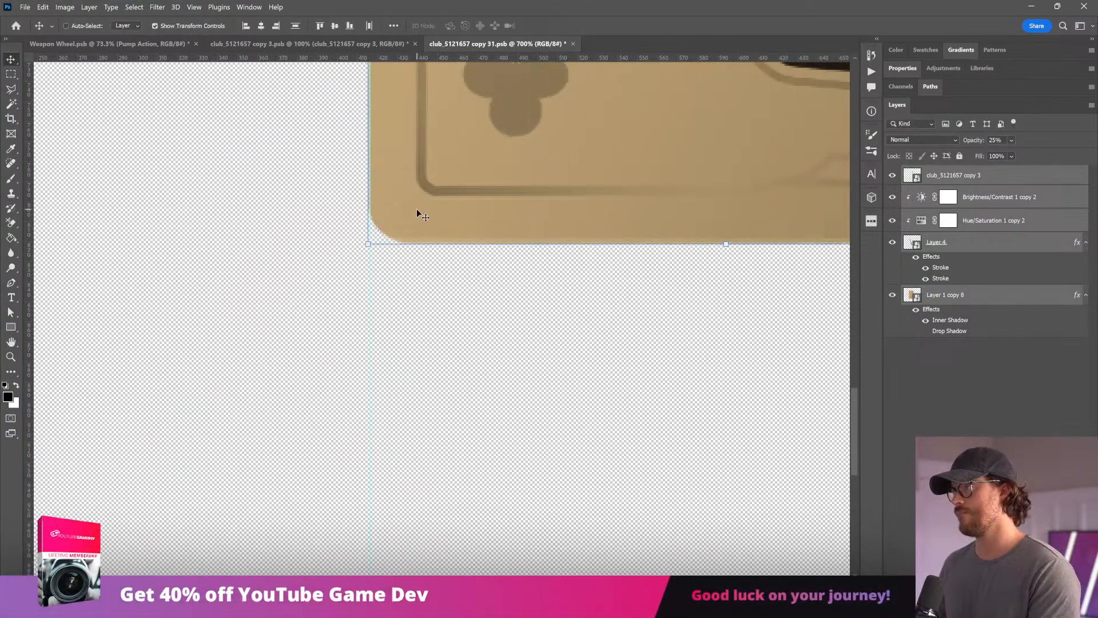
click(567, 44)
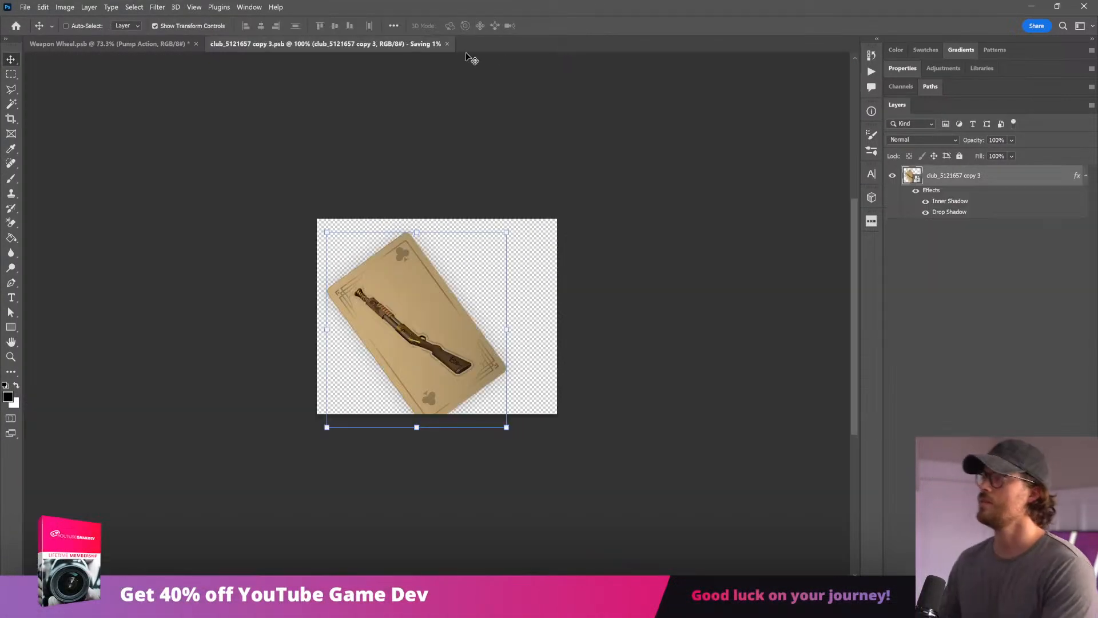
Step: Reposition the pump-action card within its canvas, set its rotation to 0°, and save and close the smart object
drag(438, 301, 454, 290)
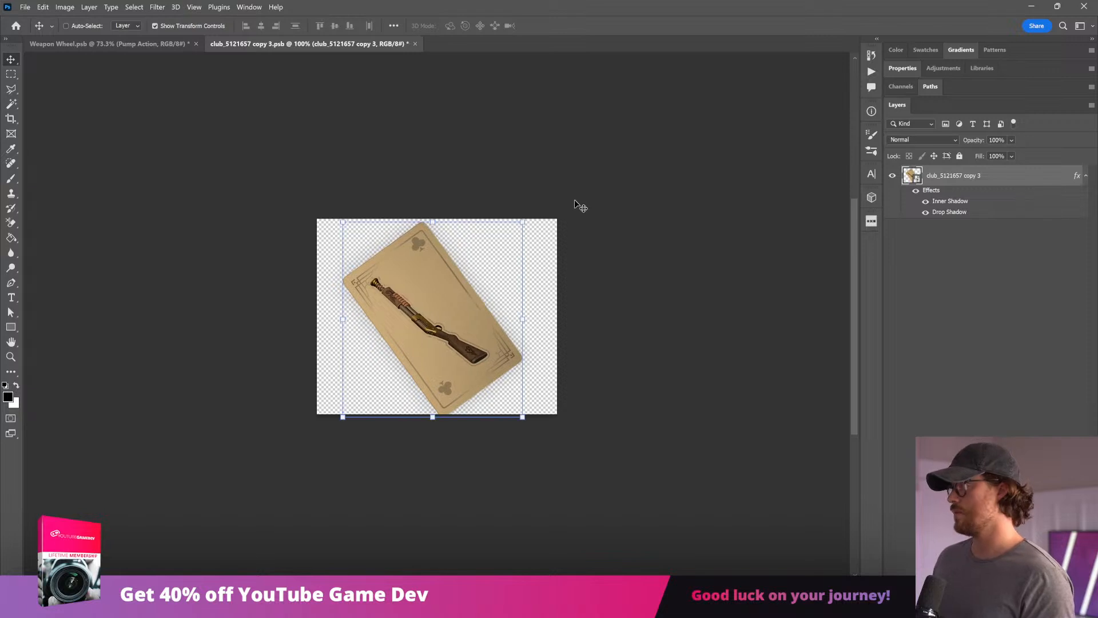
drag(532, 218, 537, 225)
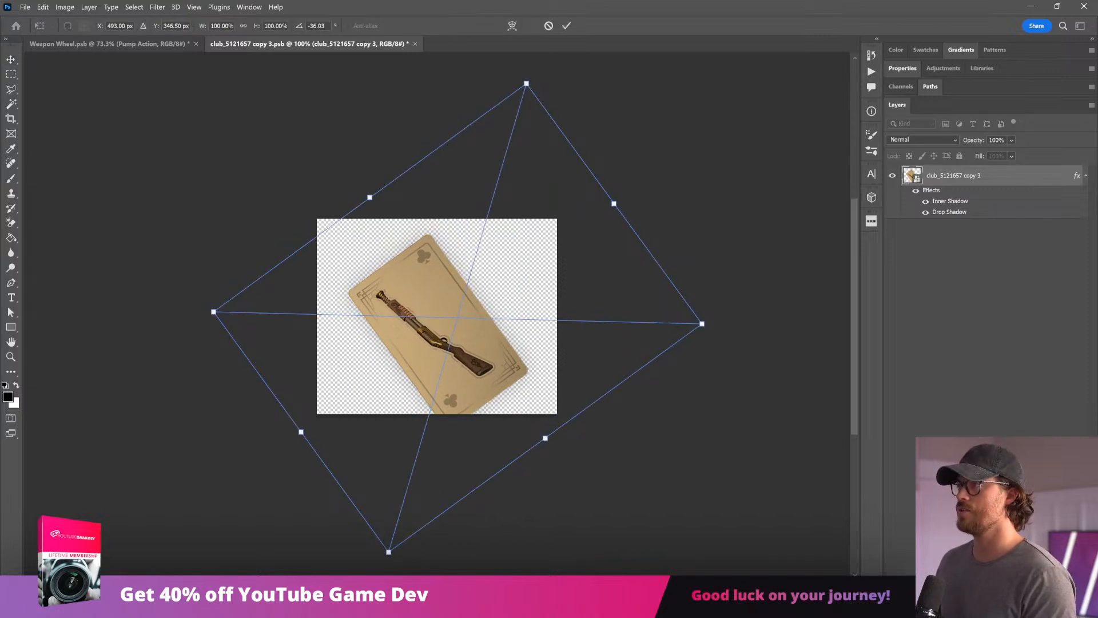
text(0)
key(Return)
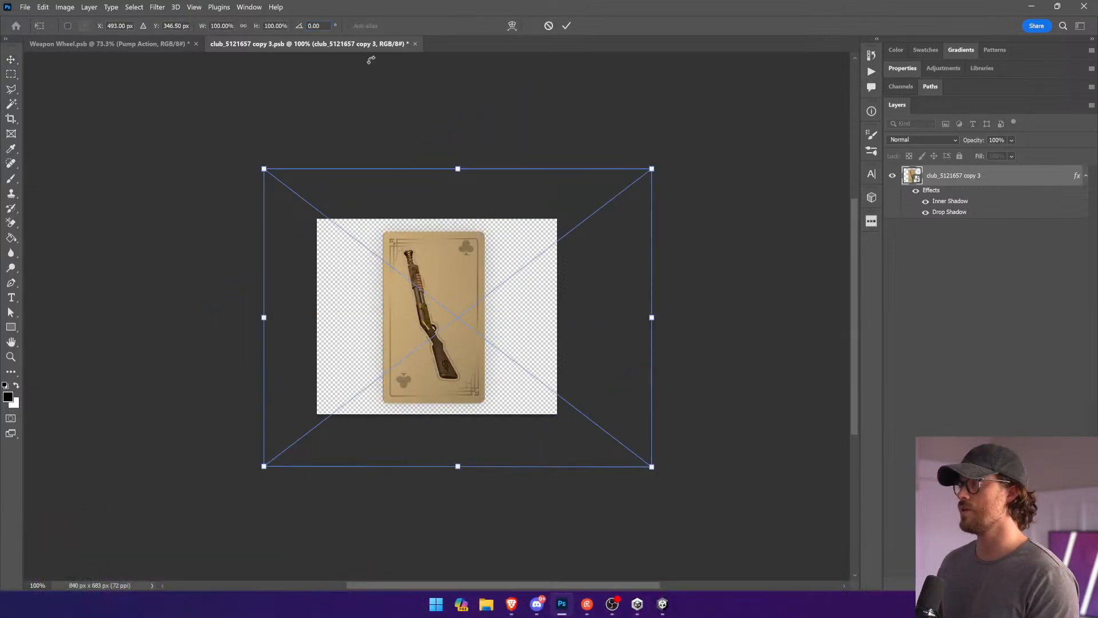
key(Return)
key(ctrl+s)
click(415, 44)
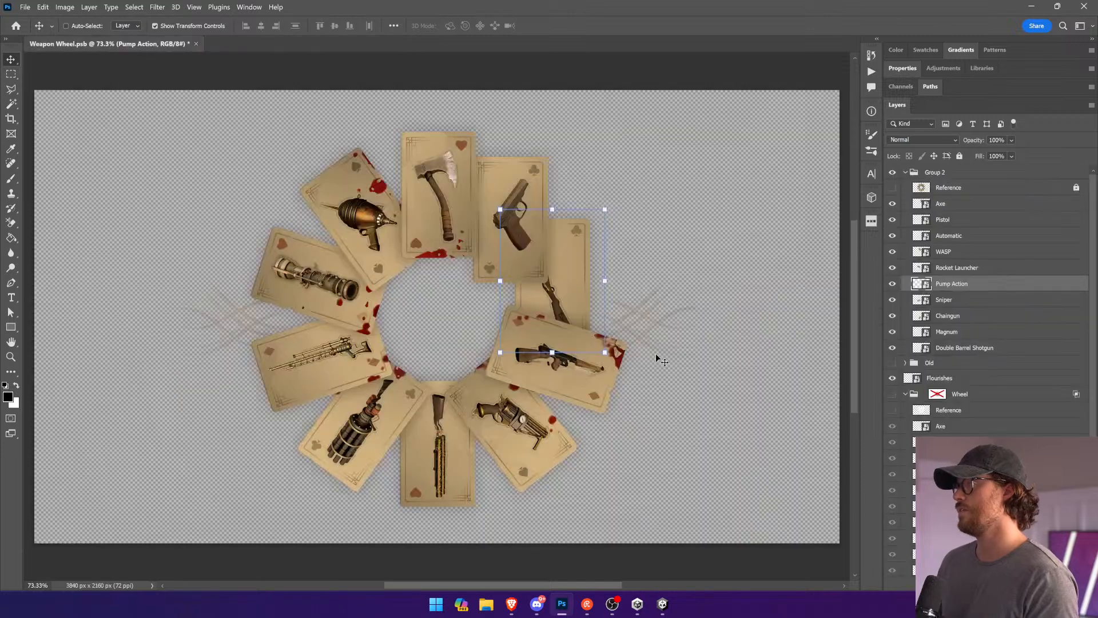
Step: Open the Automatic card's smart object, set its layer's rotation to 0°, and keep the card within the canvas
ctrl+click(608, 403)
double_click(921, 236)
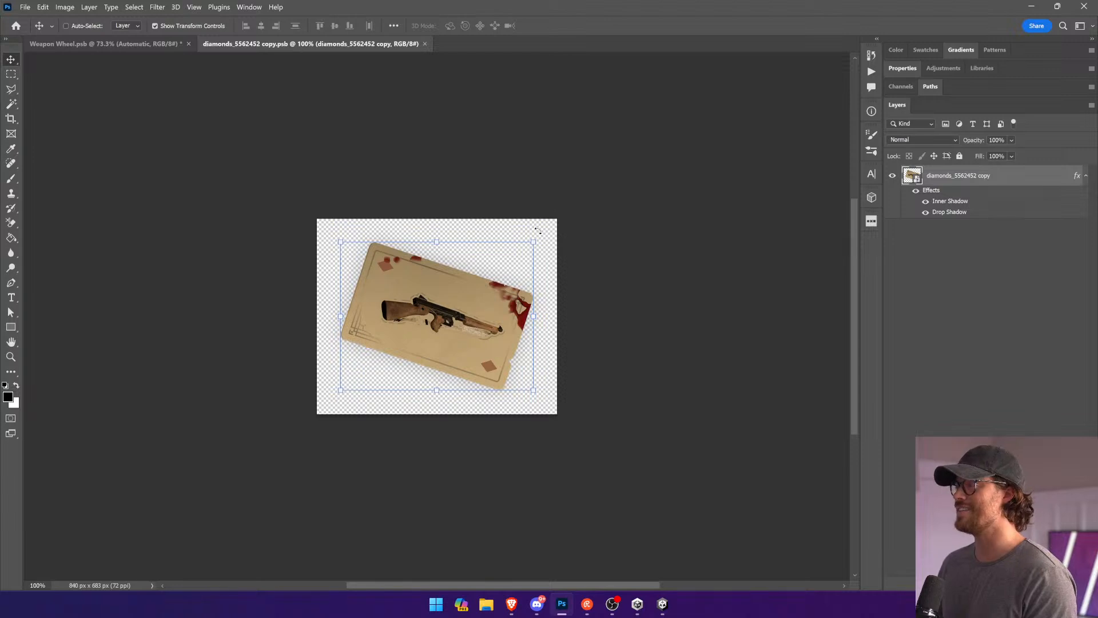
drag(538, 231, 521, 210)
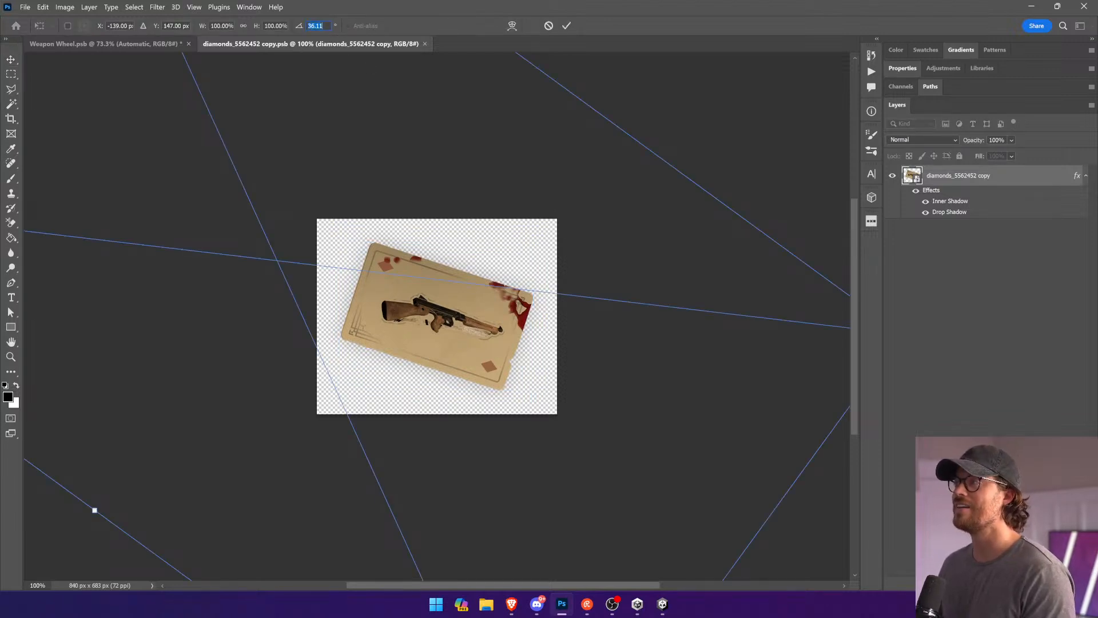
text(0)
key(Return)
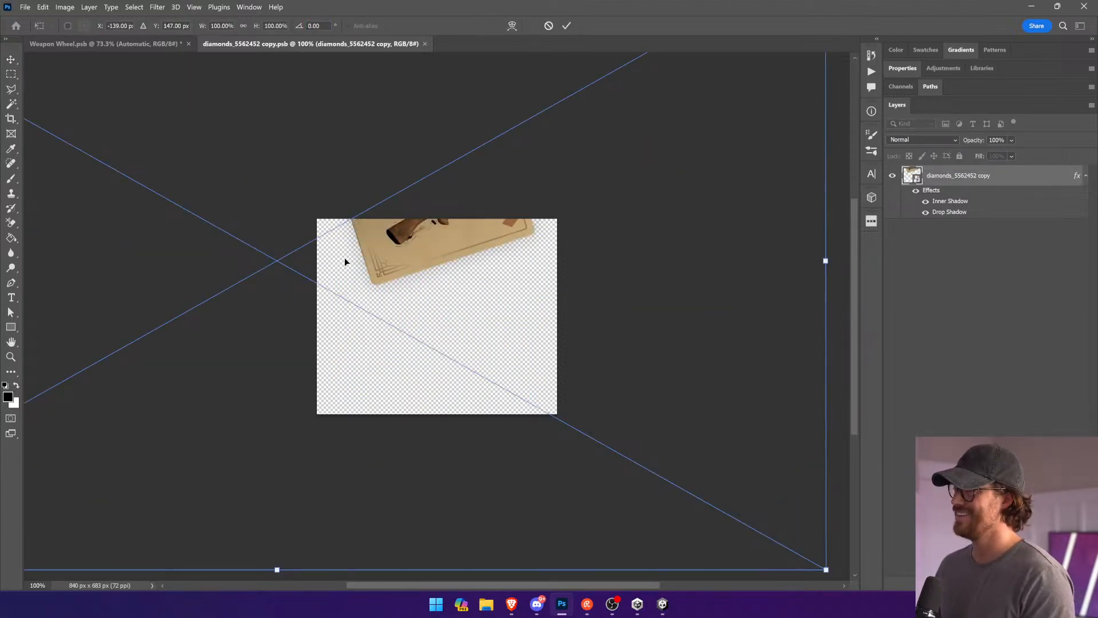
key(Escape)
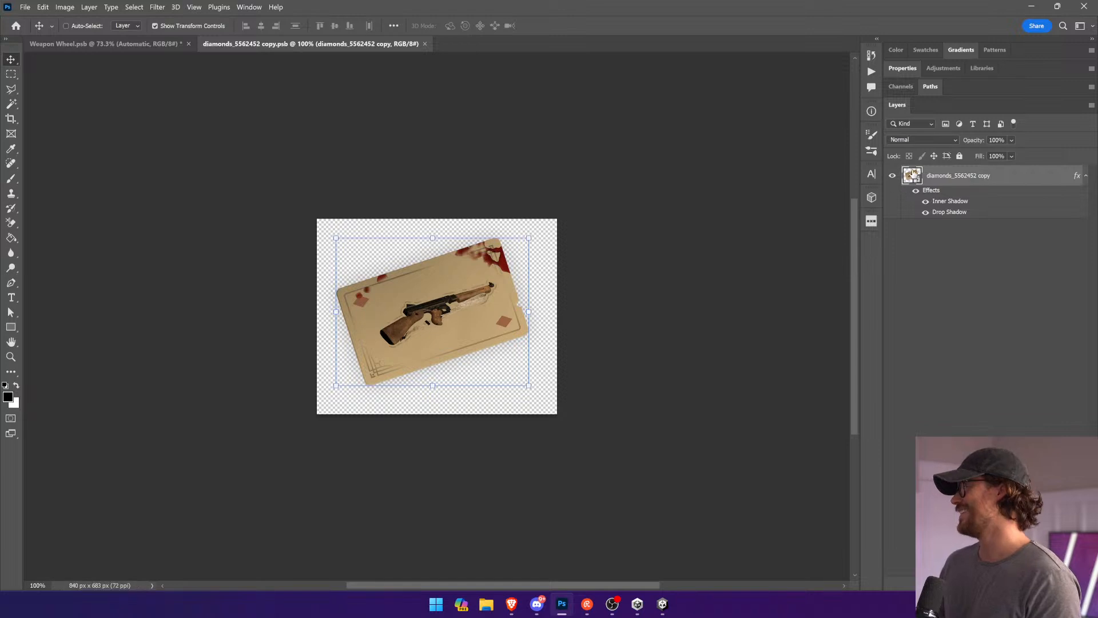
Step: Open the Automatic card's nested artwork, select all layers from diamonds_5562452 copy to Layer 2 copy 5, and add a vertical guide with rulers shown
double_click(913, 175)
shift+click(958, 320)
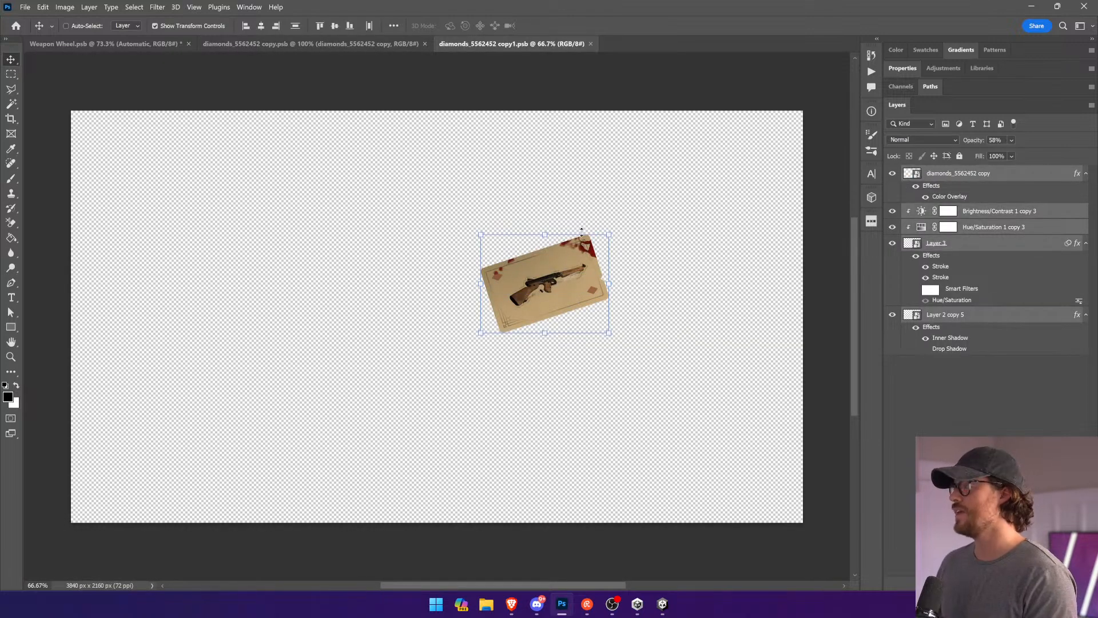
key(ctrl+t)
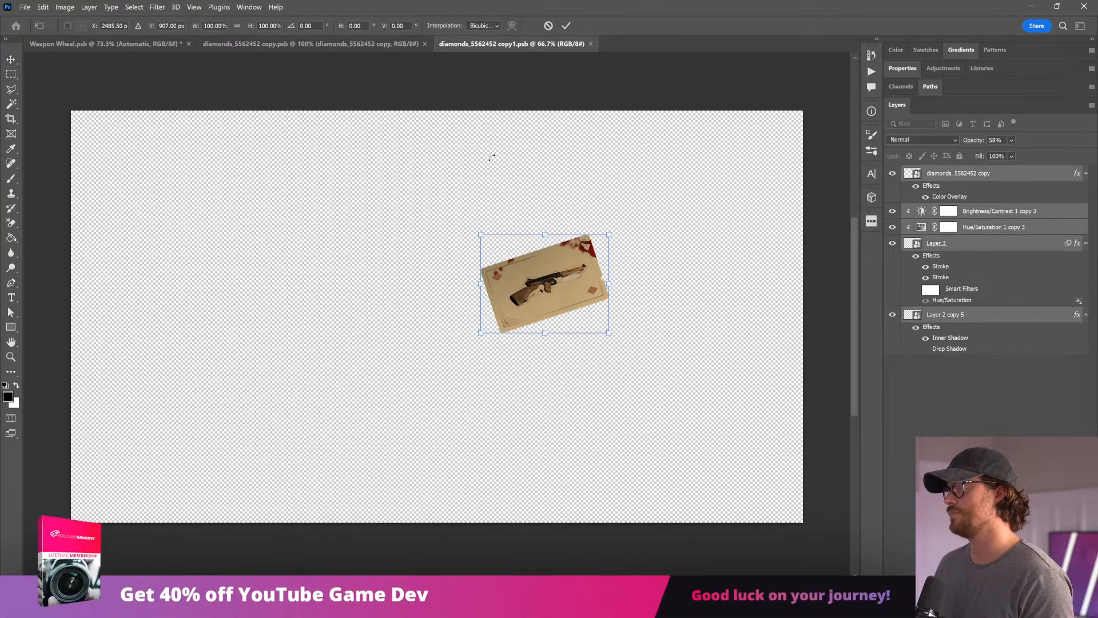
click(248, 6)
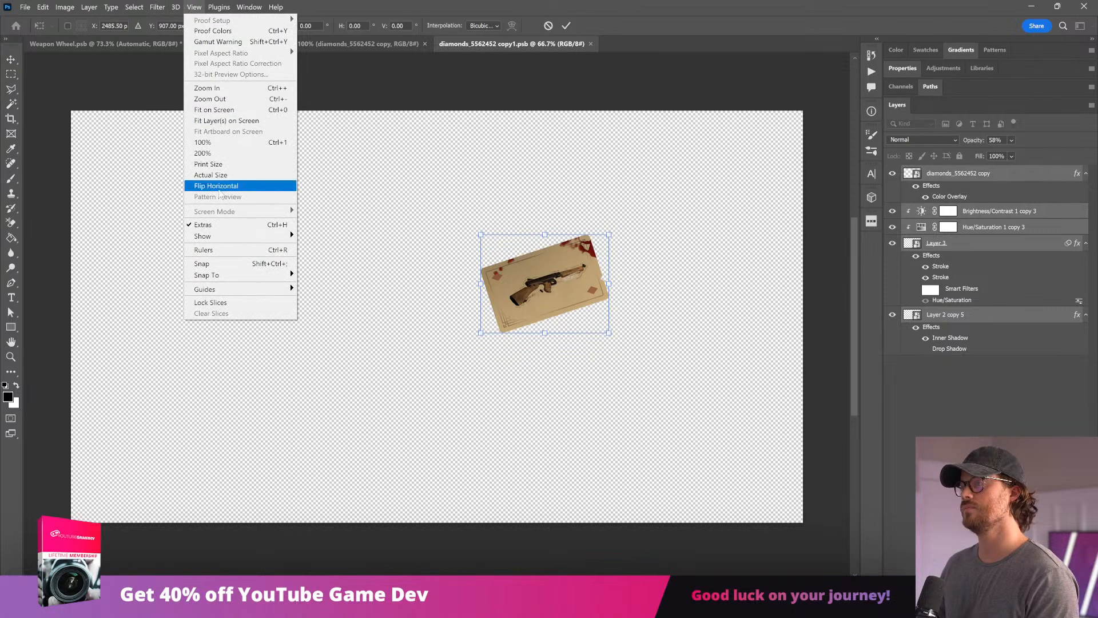
click(211, 249)
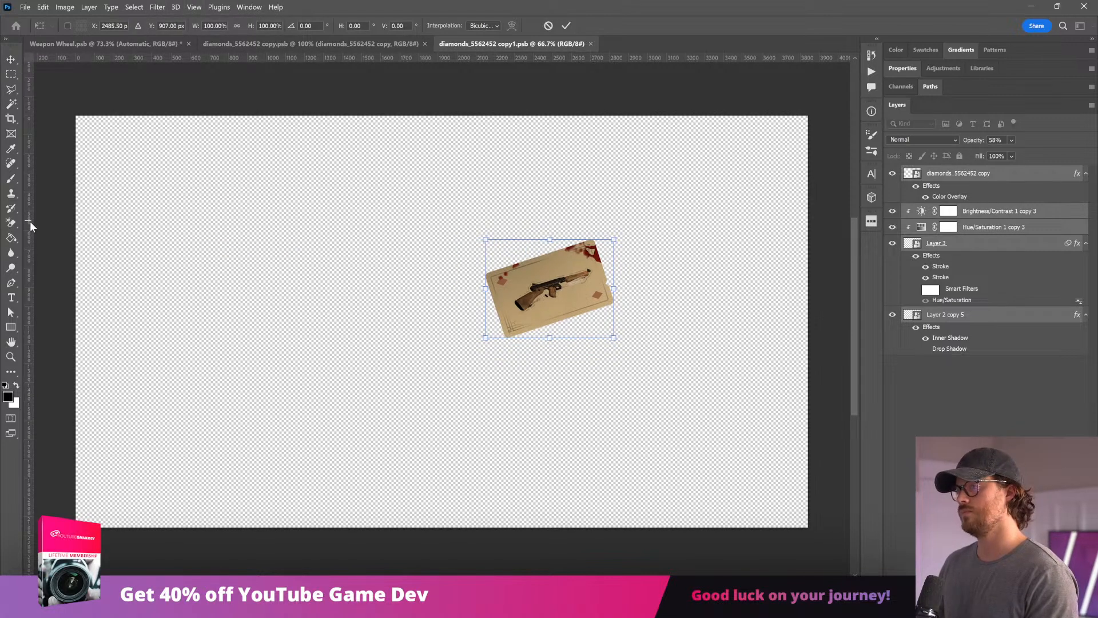
drag(30, 221, 561, 255)
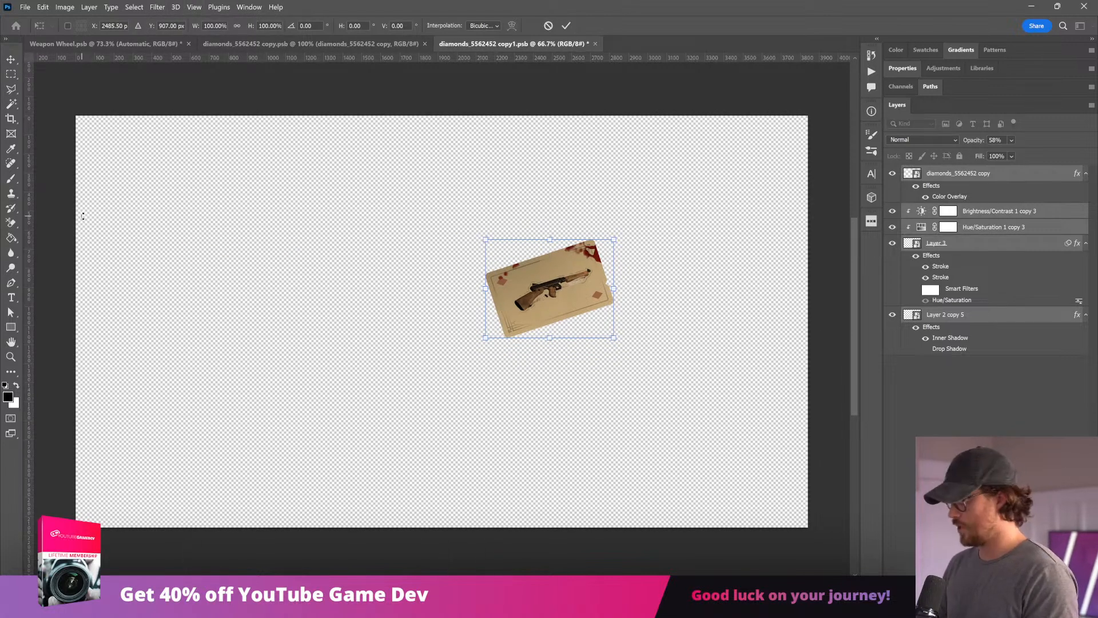
Step: Rotate the automatic rifle card so it stands upright, and move its left edge onto the vertical guide
drag(615, 236, 525, 229)
key(Escape)
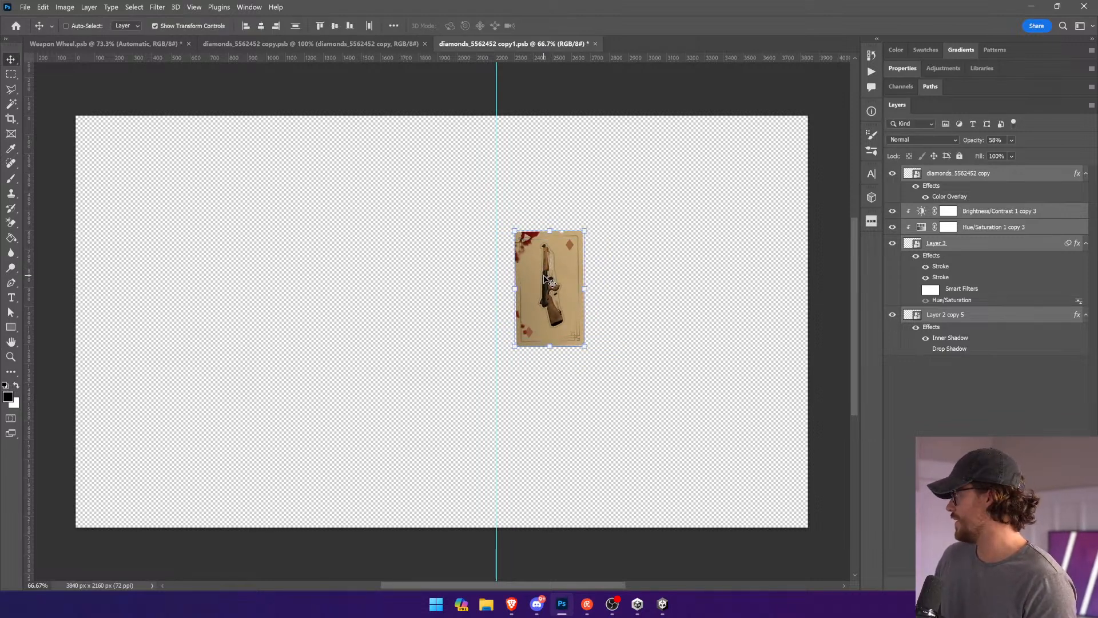
drag(545, 279, 526, 283)
Step: Fine-tune the automatic rifle card's rotation by about 0.86° so its left edge follows the guide, and save and close the nested artwork
key(z)
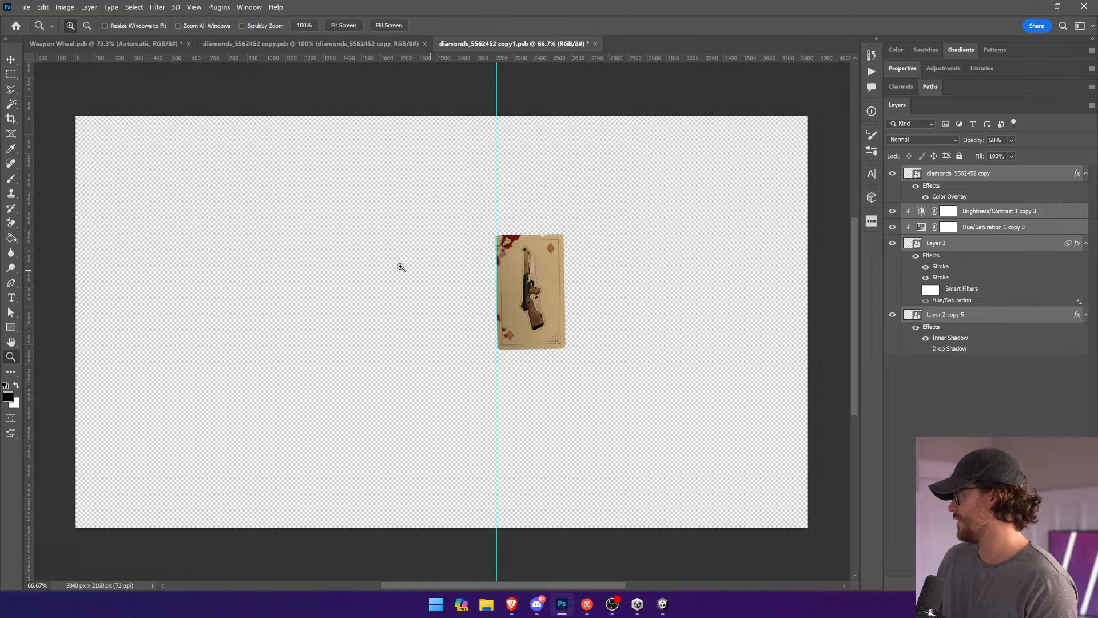
drag(401, 267, 520, 301)
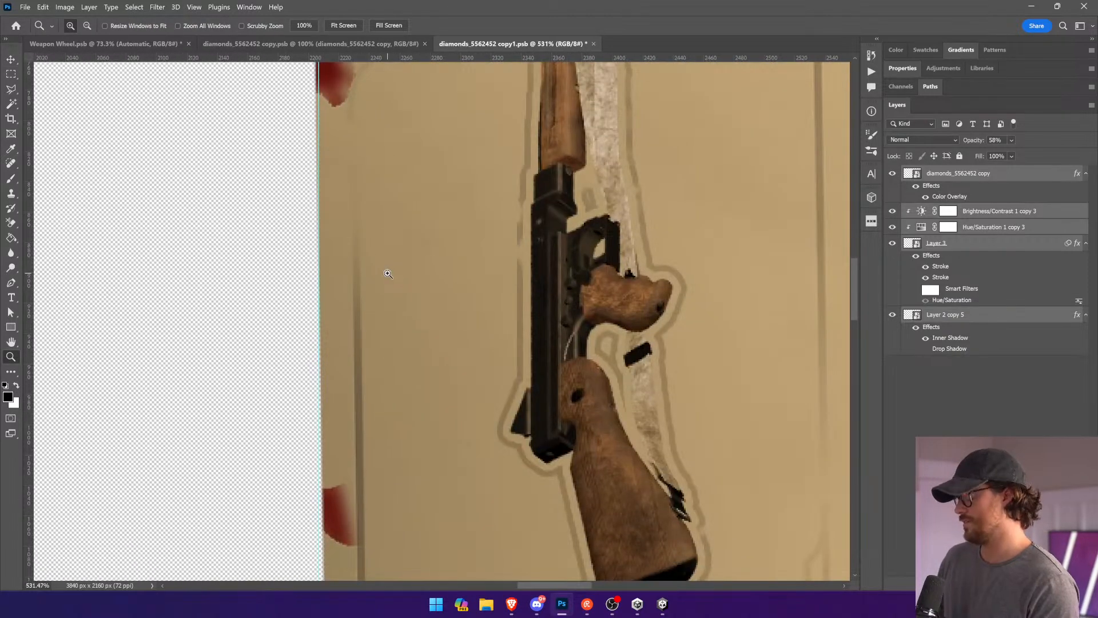
key(ctrl+minus)
key(ctrl+minus)
key(ctrl+minus)
key(ctrl+minus)
key(v)
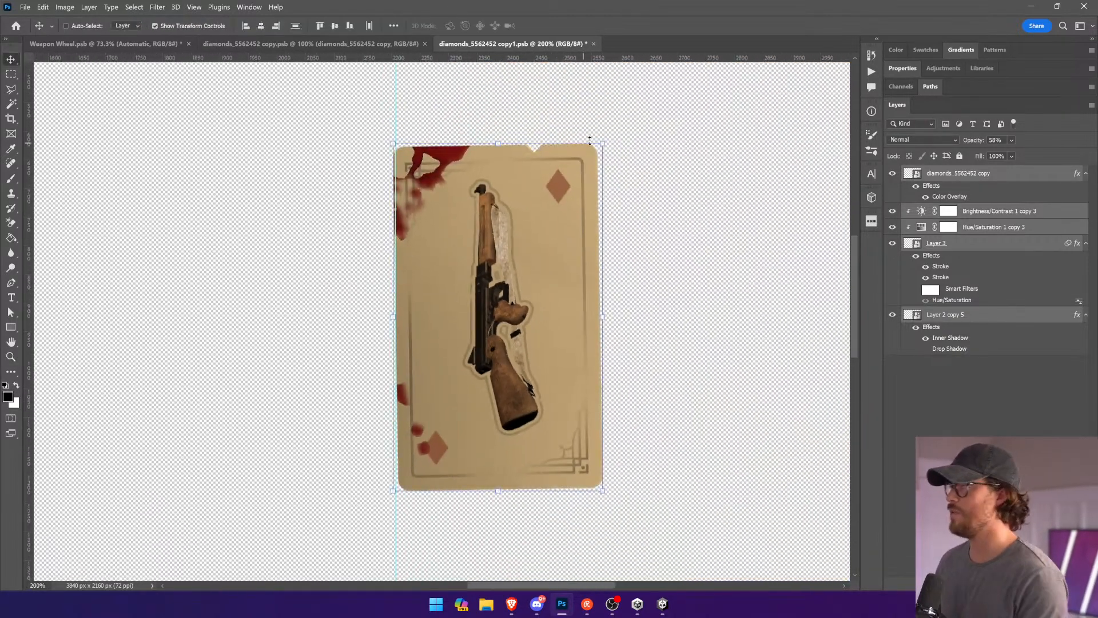
drag(605, 136, 616, 137)
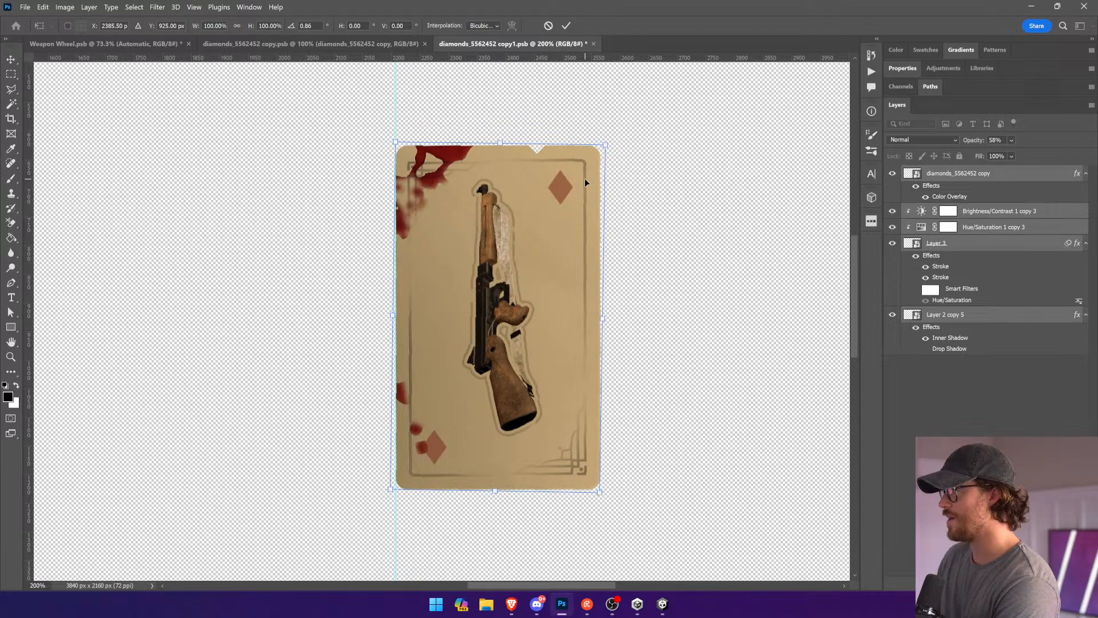
key(Escape)
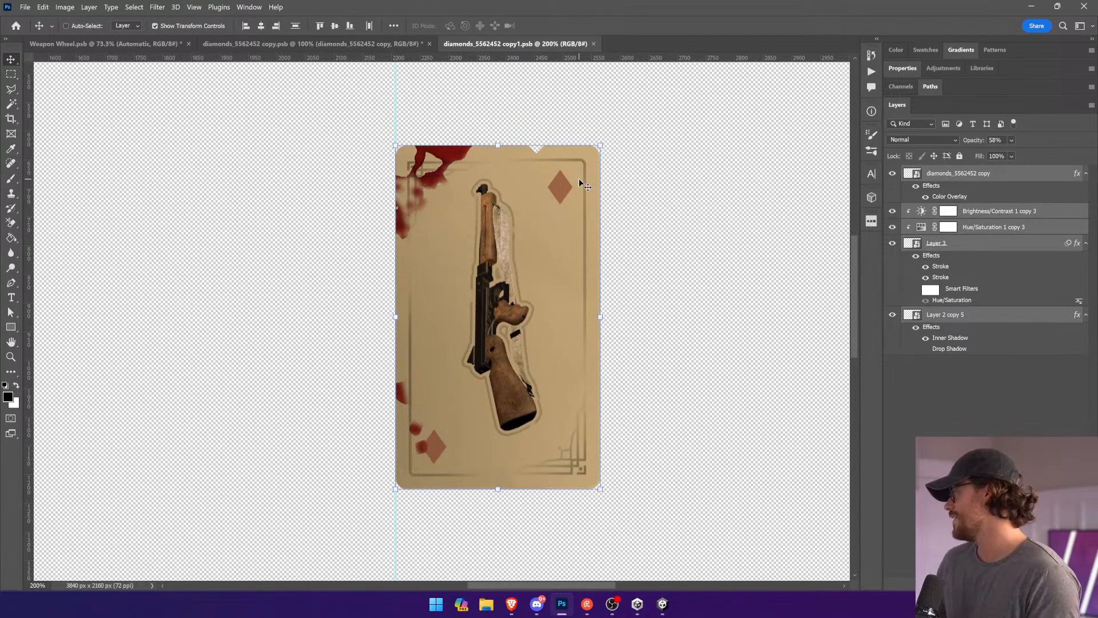
click(595, 43)
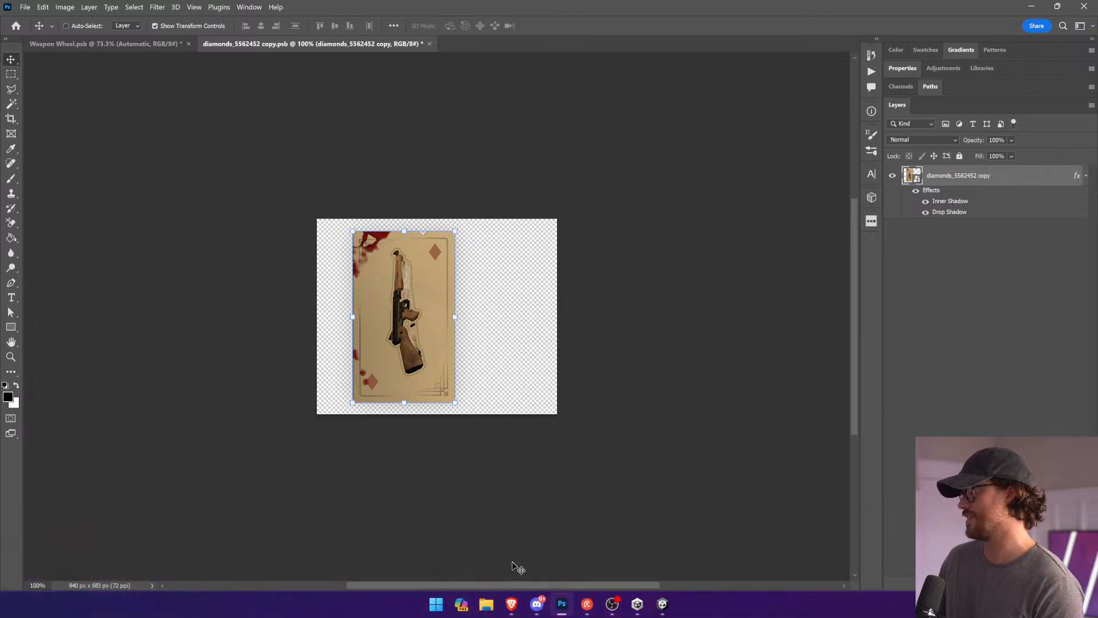
Step: Switch to Unity and widen the Hierarchy and Project area to view the Weapon Wheel assets
click(662, 604)
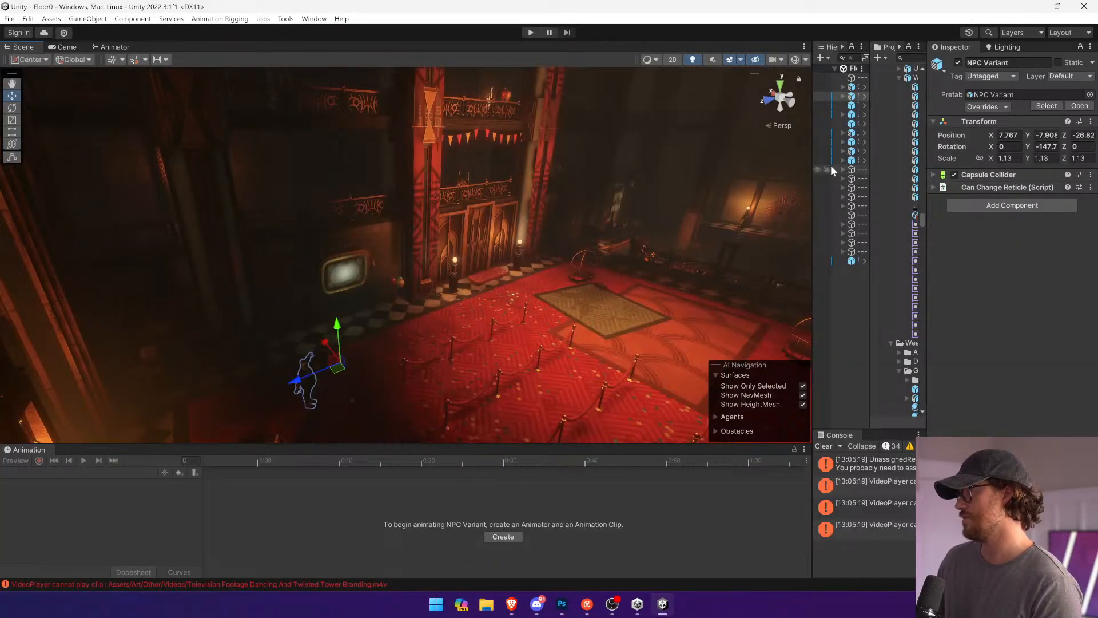
drag(812, 172, 465, 210)
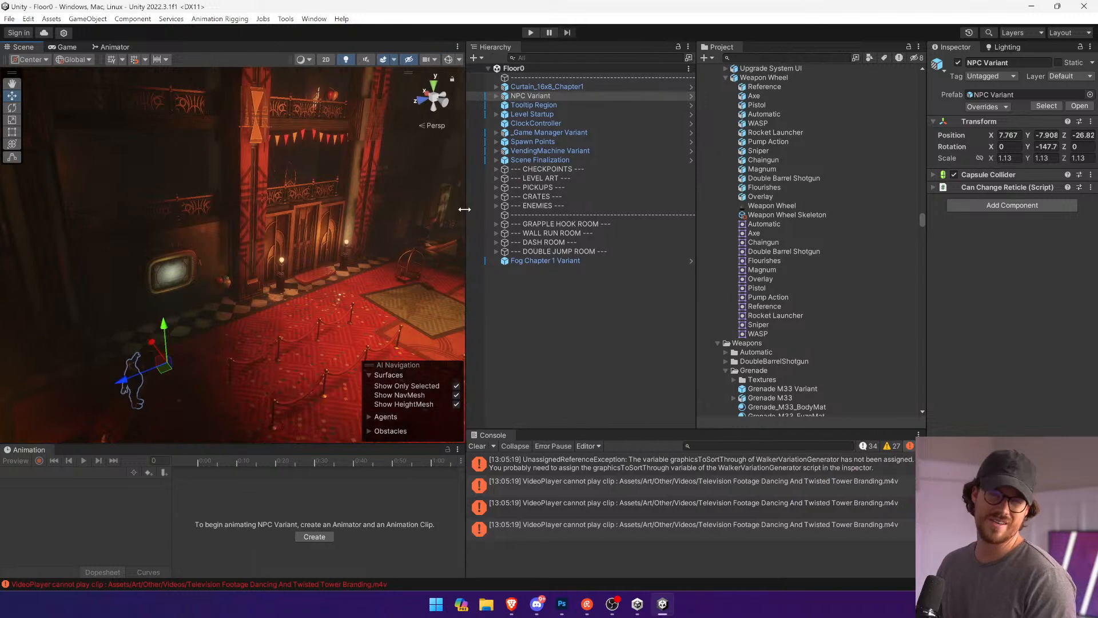
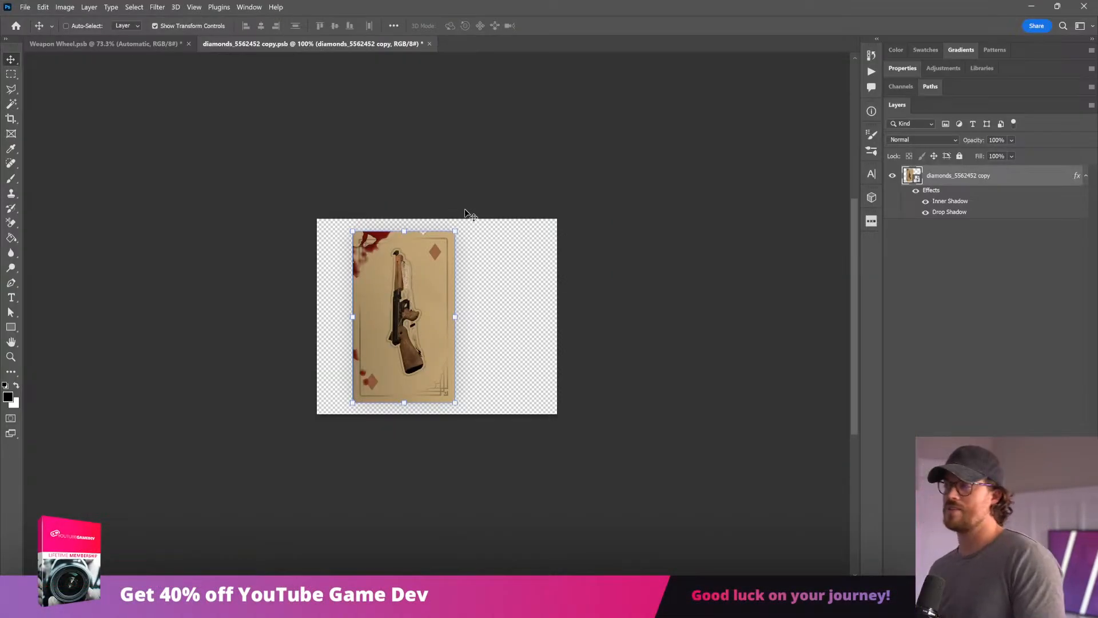
Step: Save and close the Automatic card's smart object in Photoshop, and move the card outward beside the pump-action card in the wheel
key(ctrl+s)
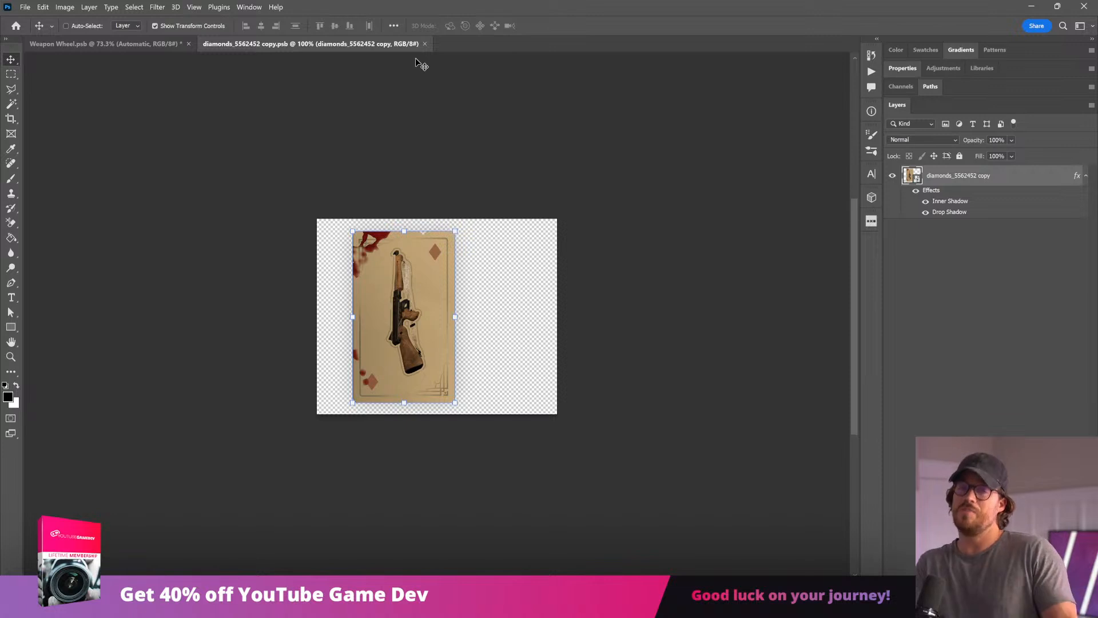
click(424, 44)
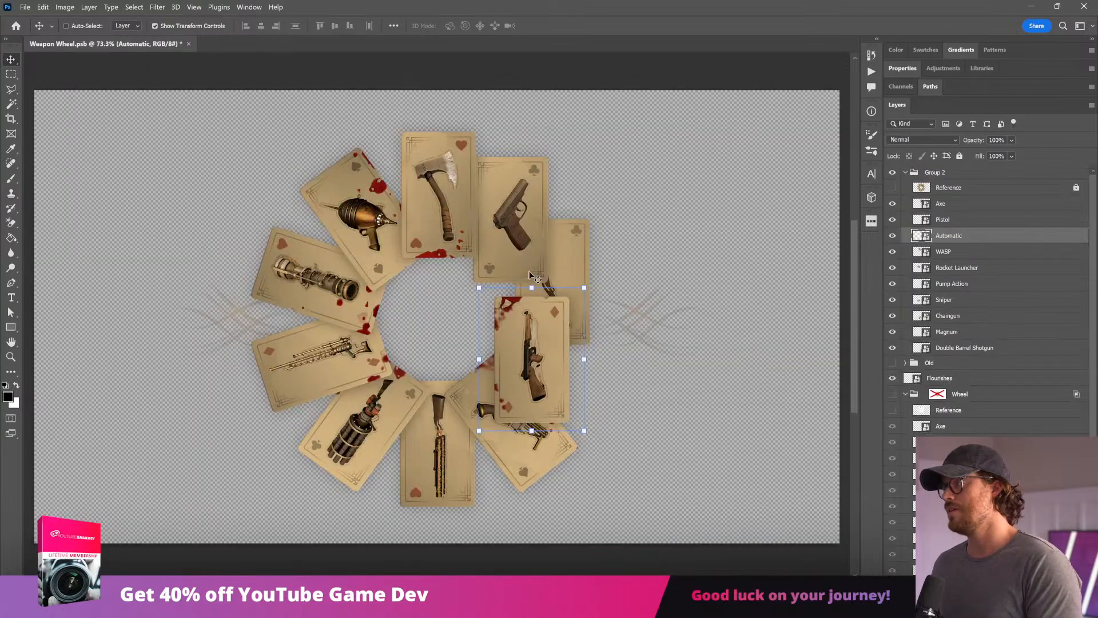
drag(539, 367, 635, 324)
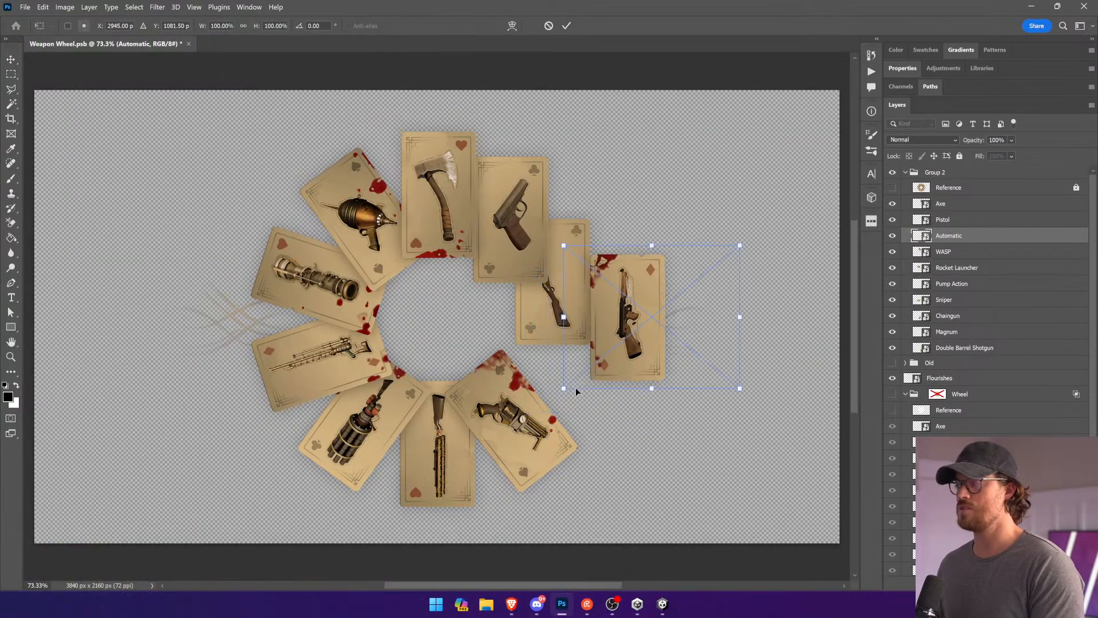
drag(617, 367, 591, 383)
Step: Open the Magnum card's smart object and its nested artwork, spade_5121658 copy 2
ctrl+click(515, 446)
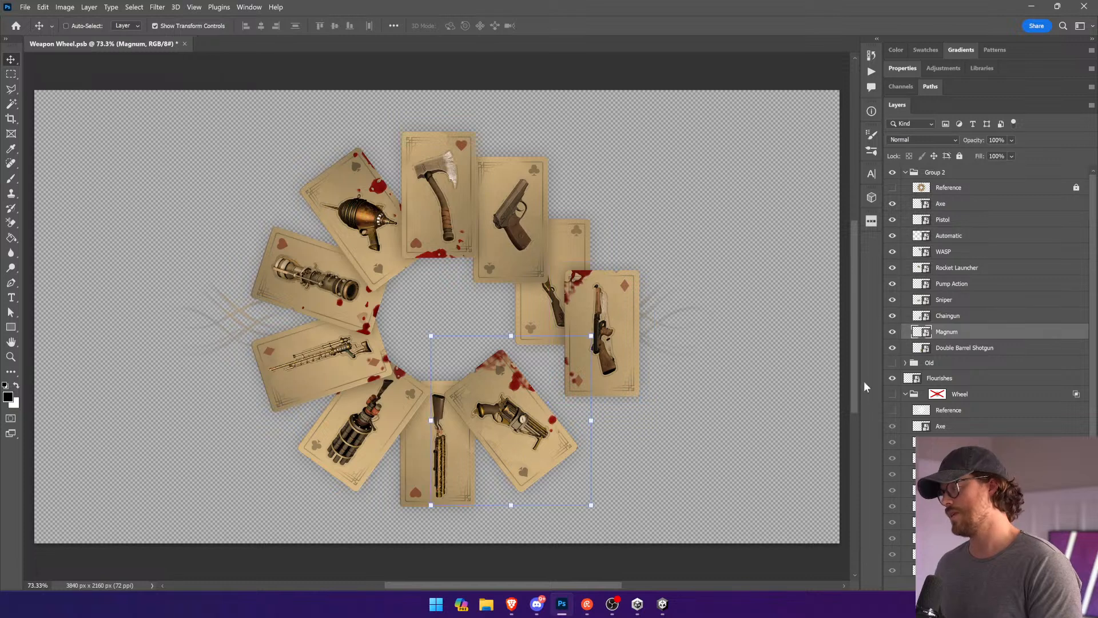
double_click(922, 332)
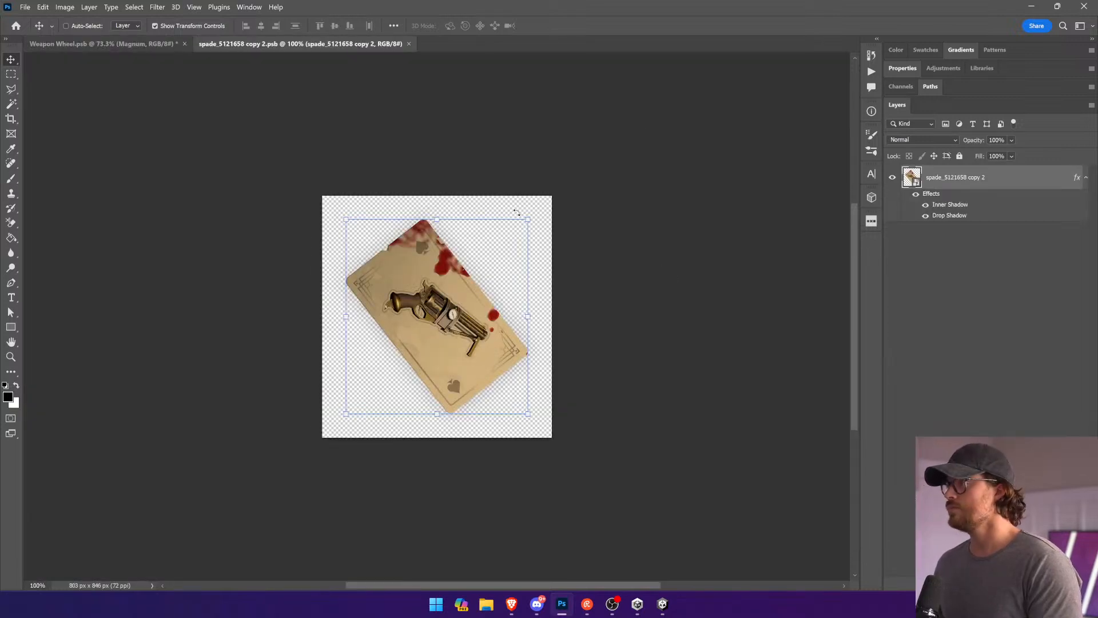
drag(527, 219, 532, 200)
key(ctrl+z)
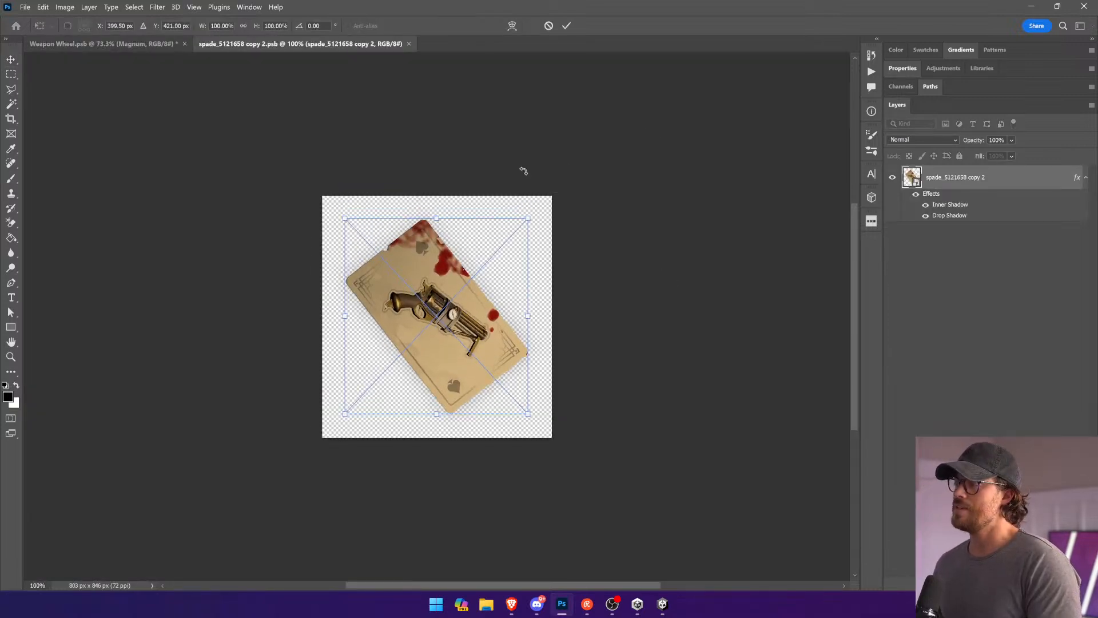
double_click(912, 177)
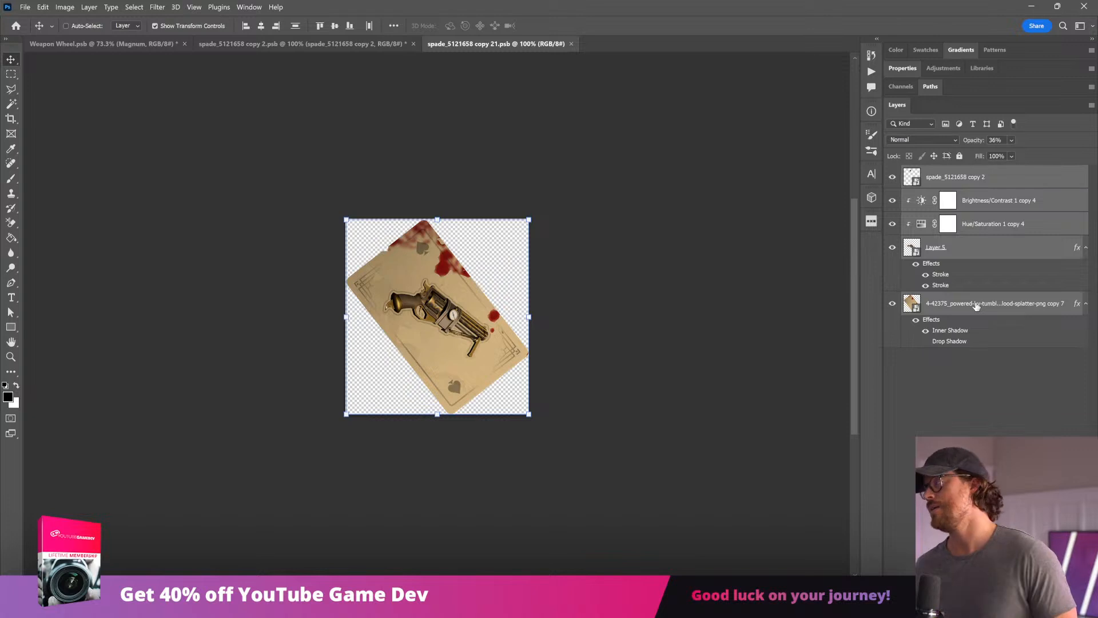
Step: Rotate all the Magnum card's layers about 37.5° so it stands upright, show the rulers, and place a vertical guide near its left edge
drag(533, 215, 582, 294)
key(Escape)
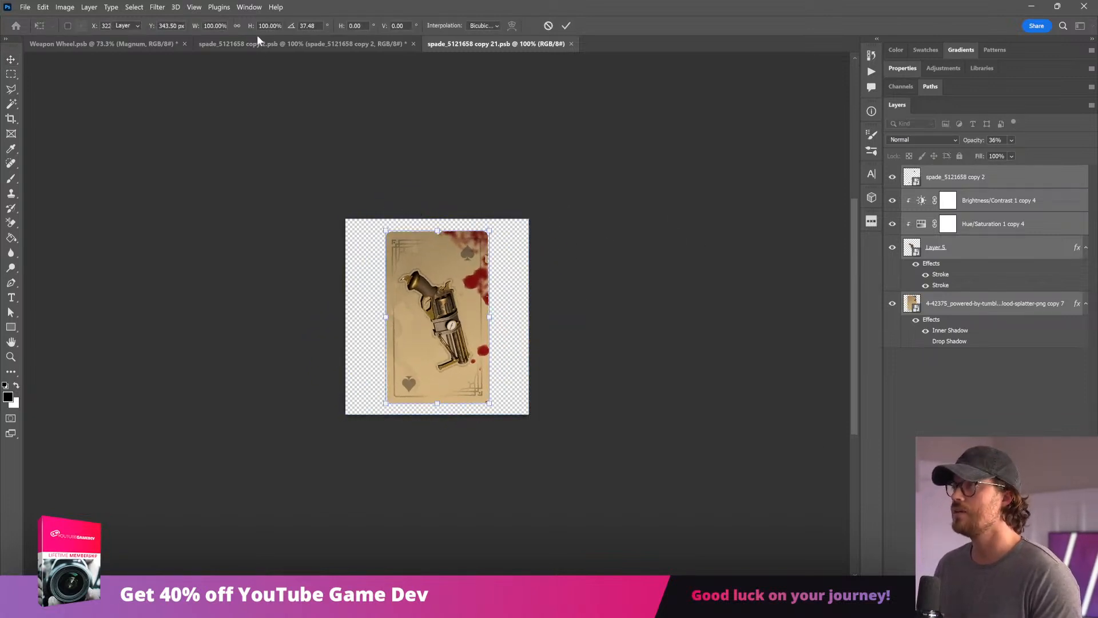
click(174, 8)
mouse_move(194, 7)
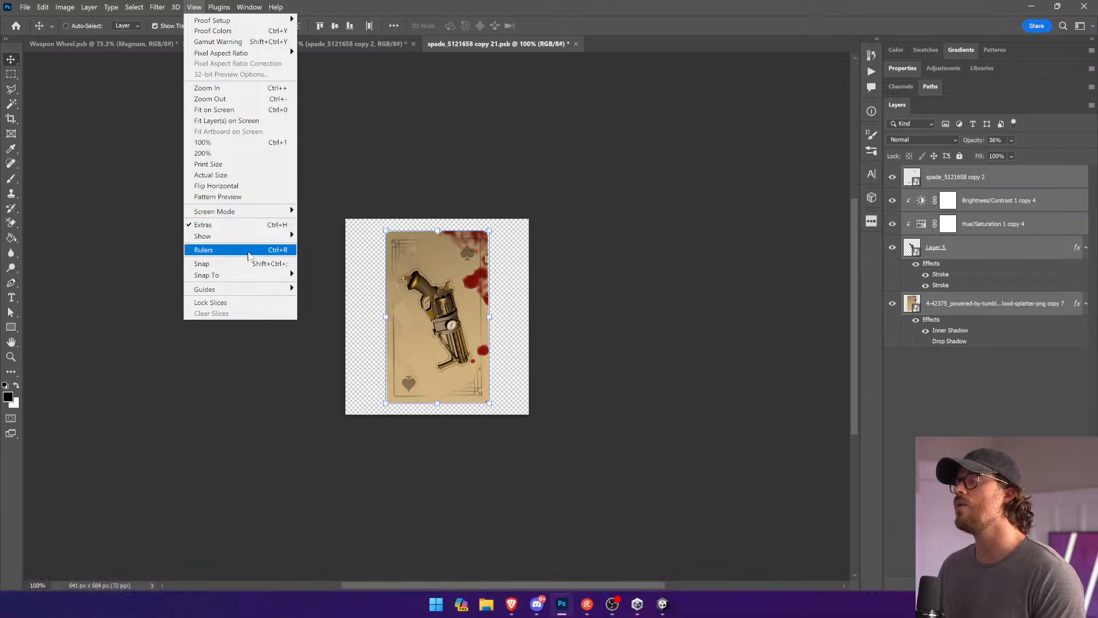
click(269, 248)
drag(25, 266, 492, 285)
Step: Fine-tune the Magnum card's rotation at its upper-left corner so its left edge lines up with the guide
key(z)
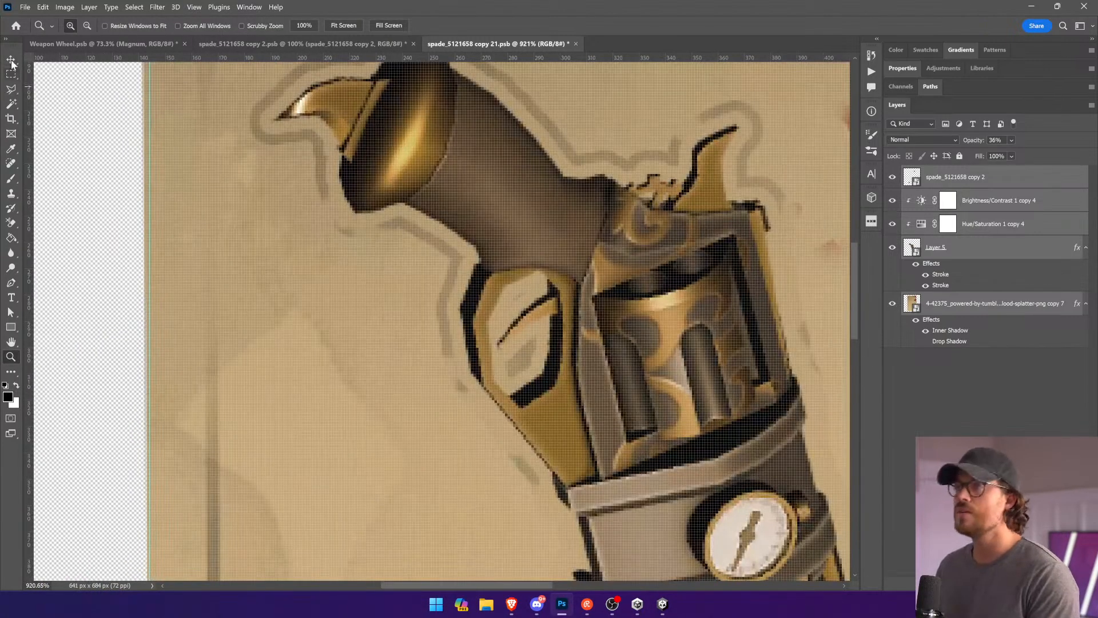
drag(280, 109, 296, 271)
drag(248, 125, 308, 333)
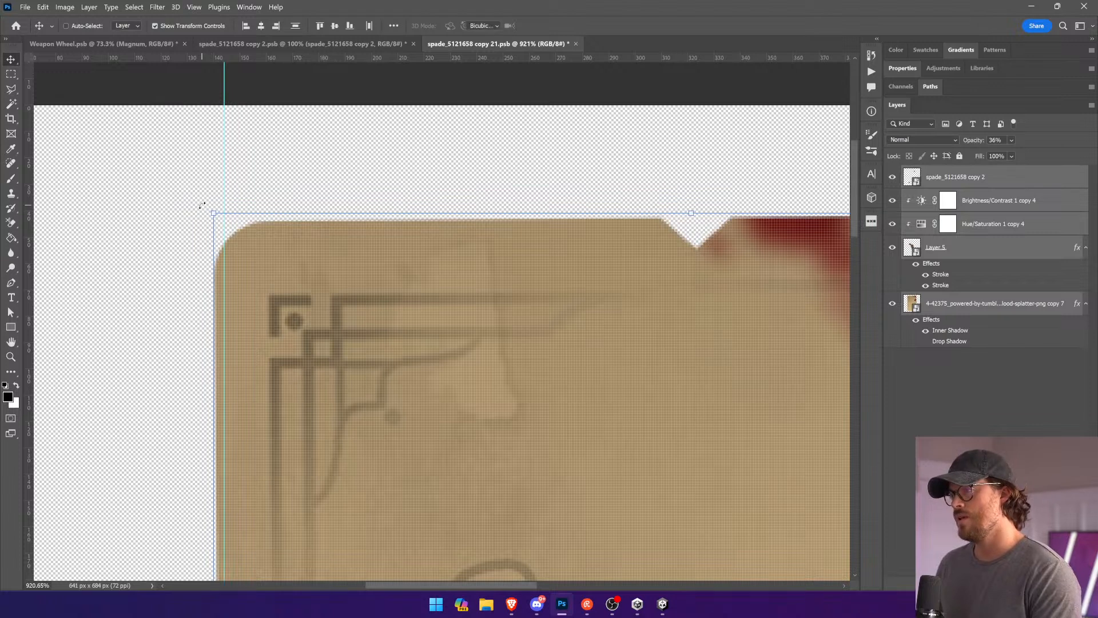
drag(200, 208, 208, 202)
key(Return)
drag(384, 451, 606, 143)
drag(681, 412, 564, 465)
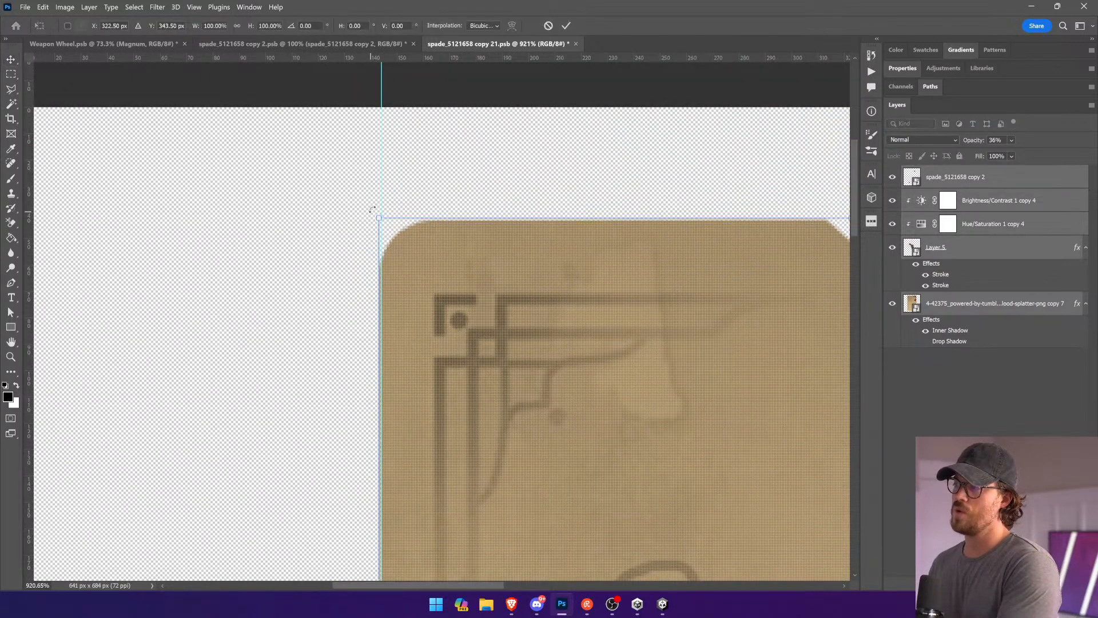
Step: Check the Magnum card's left edge against the guide down to the lower spade, and save and close the nested artwork
drag(487, 387, 479, 312)
drag(527, 375, 571, 292)
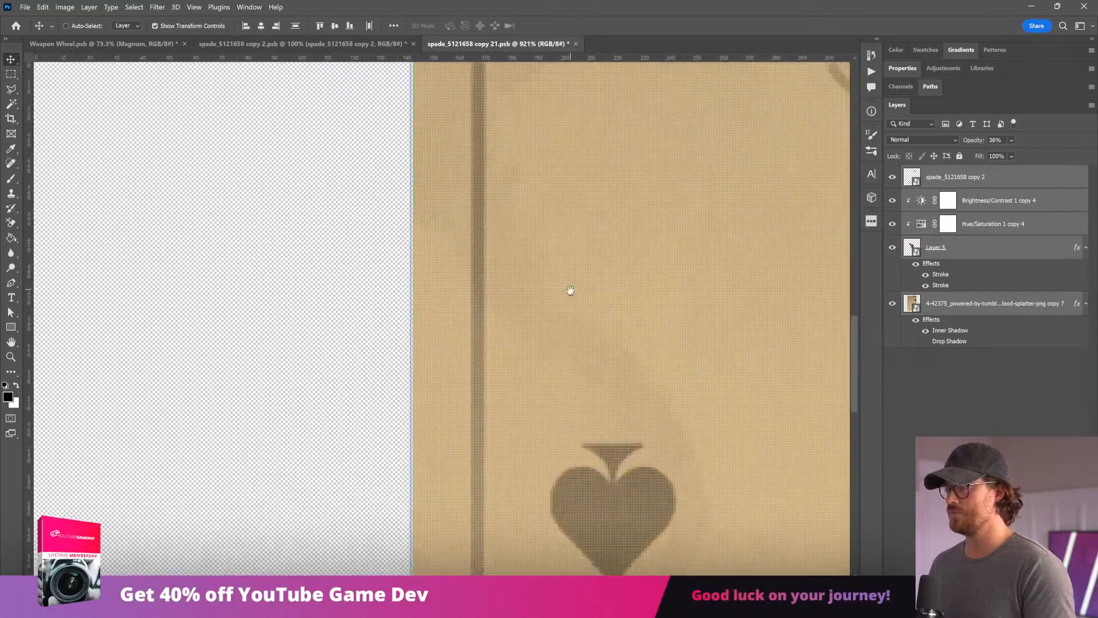
drag(561, 348, 535, 301)
key(ctrl+0)
key(ctrl+minus)
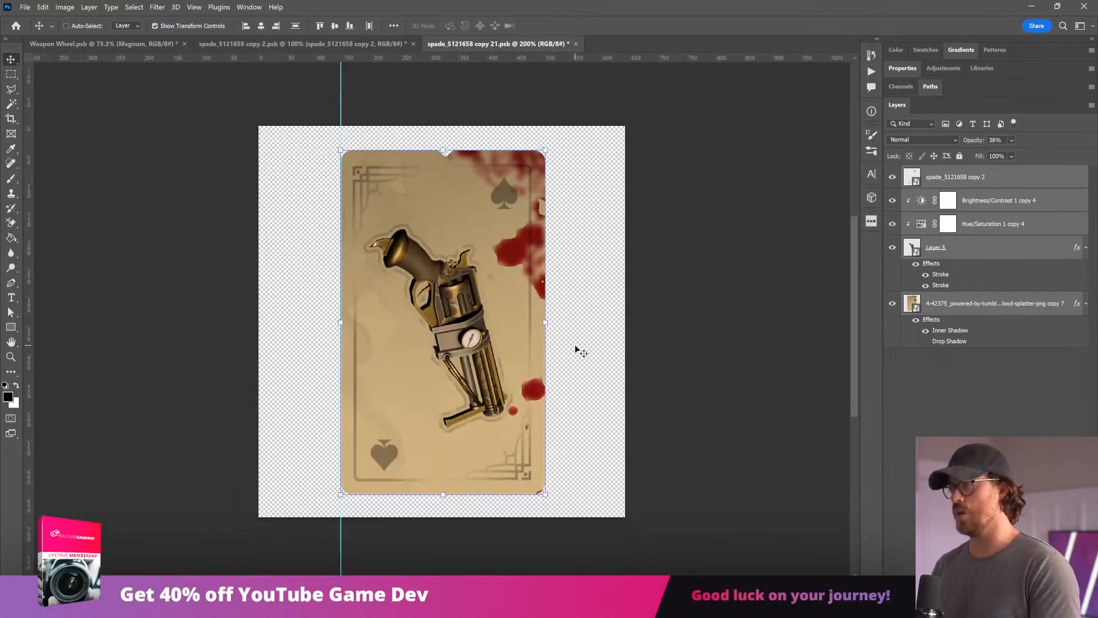
key(ctrl+s)
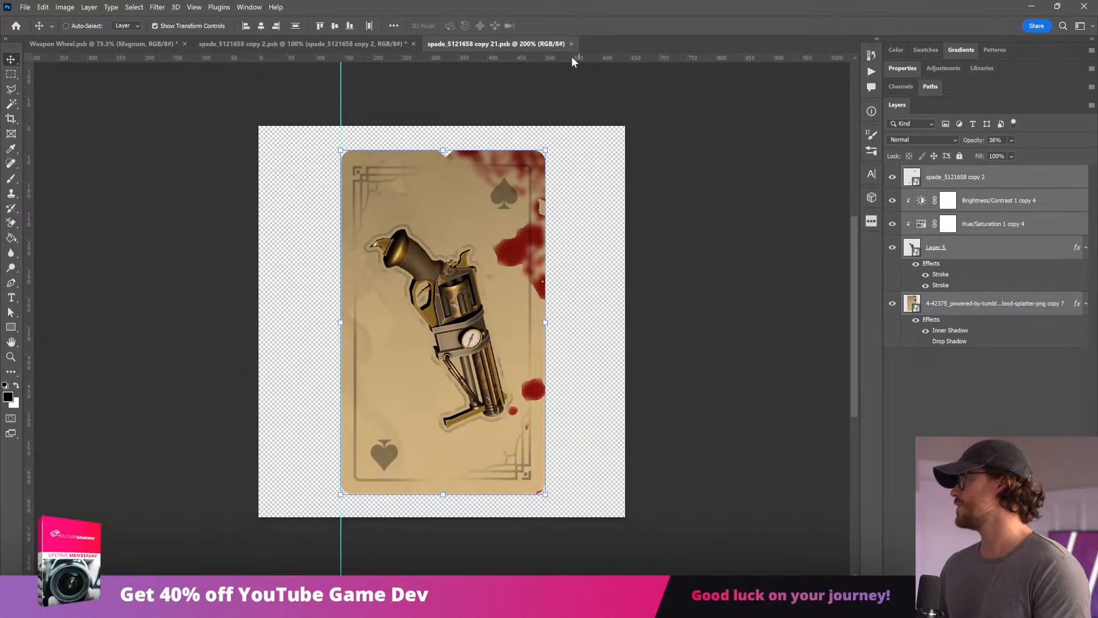
click(571, 44)
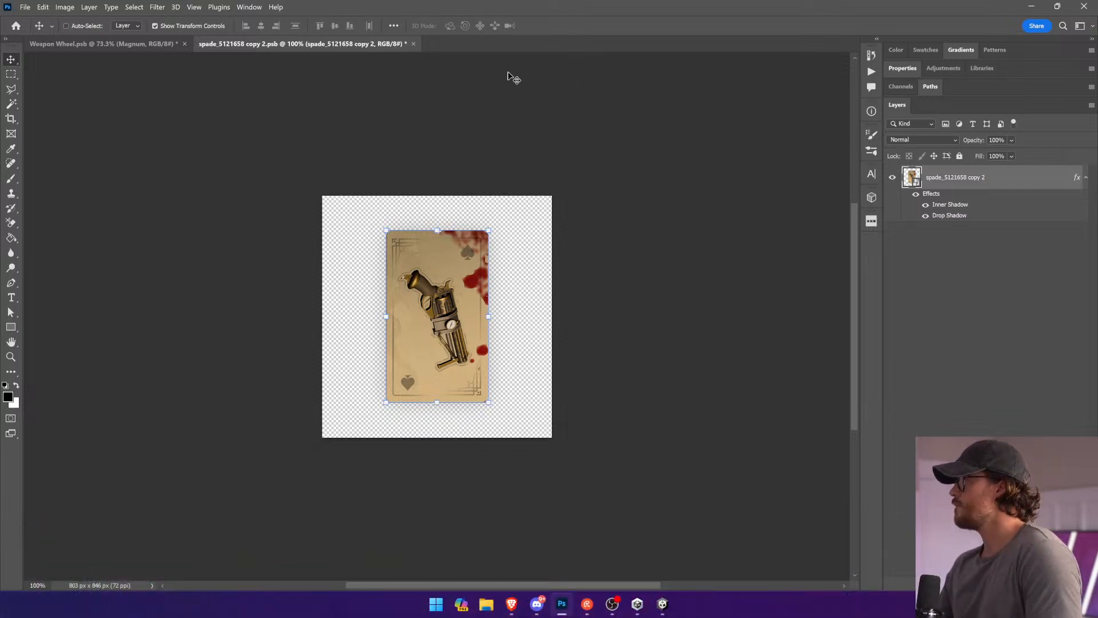
Step: Save and close the Magnum card's smart object, and shift the card slightly up and right in the wheel
click(413, 44)
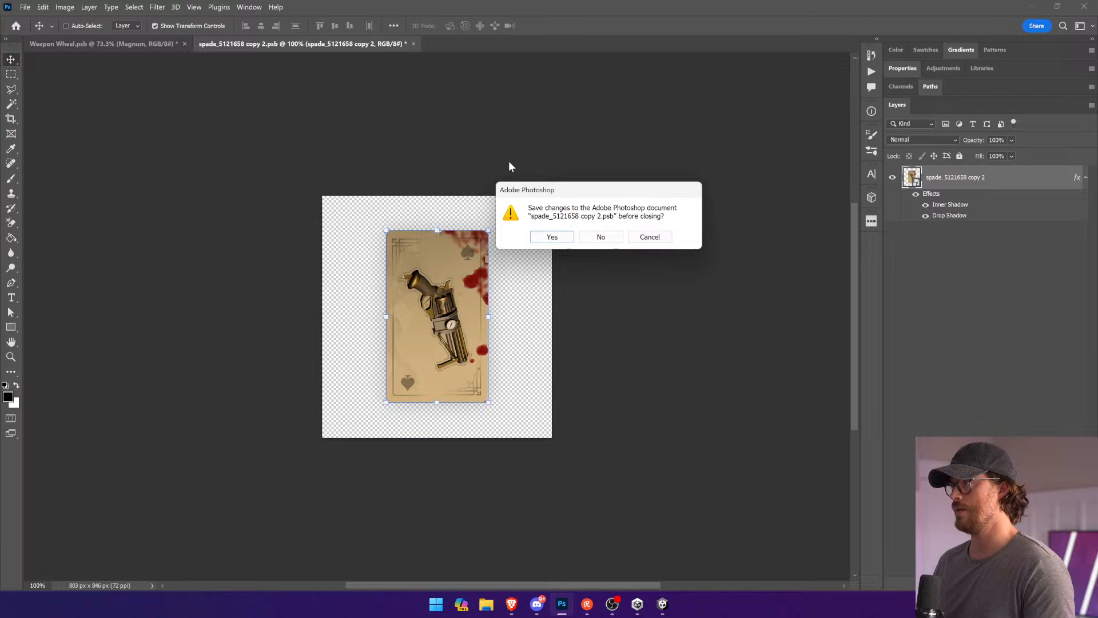
click(551, 238)
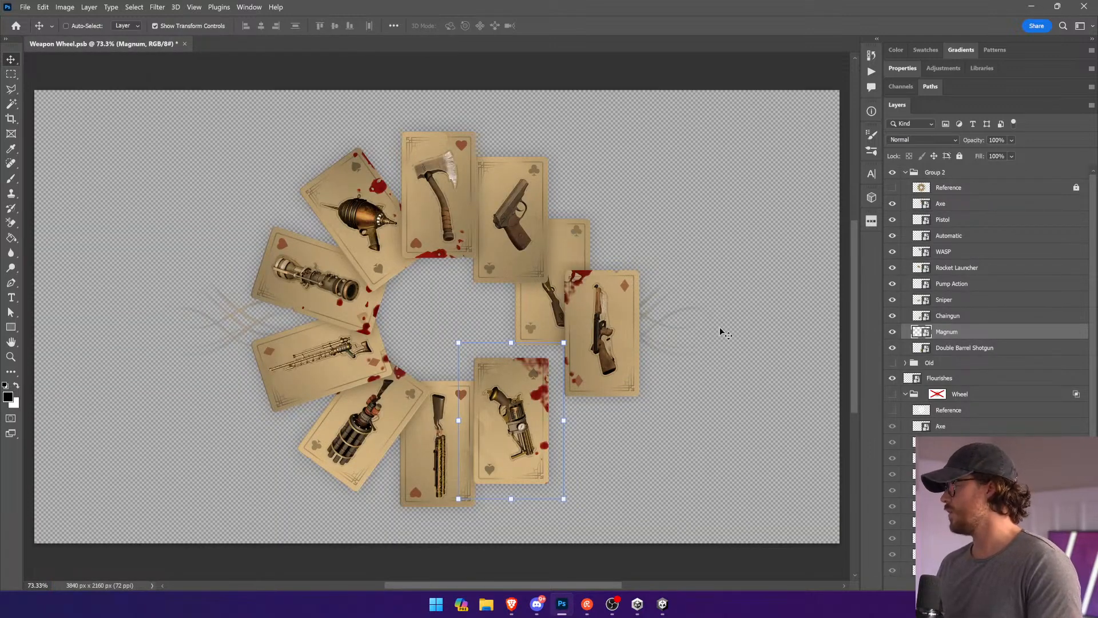
drag(721, 326, 634, 283)
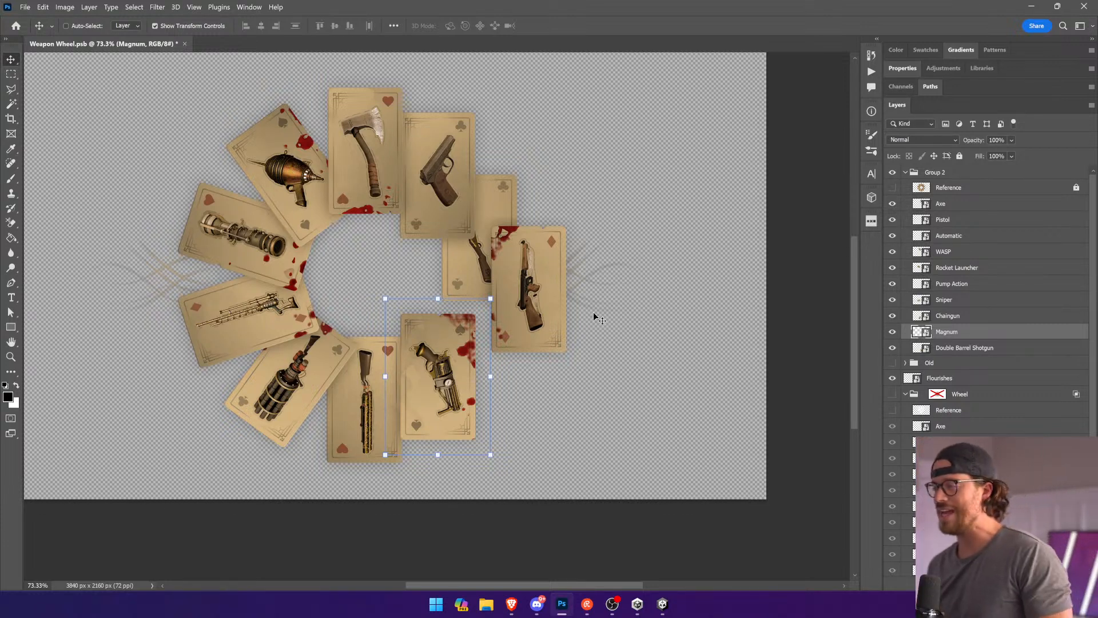
drag(595, 314, 618, 303)
Step: Open the Double Barrel Shotgun card's smart object and its nested artwork to check its alignment, and close both
click(948, 348)
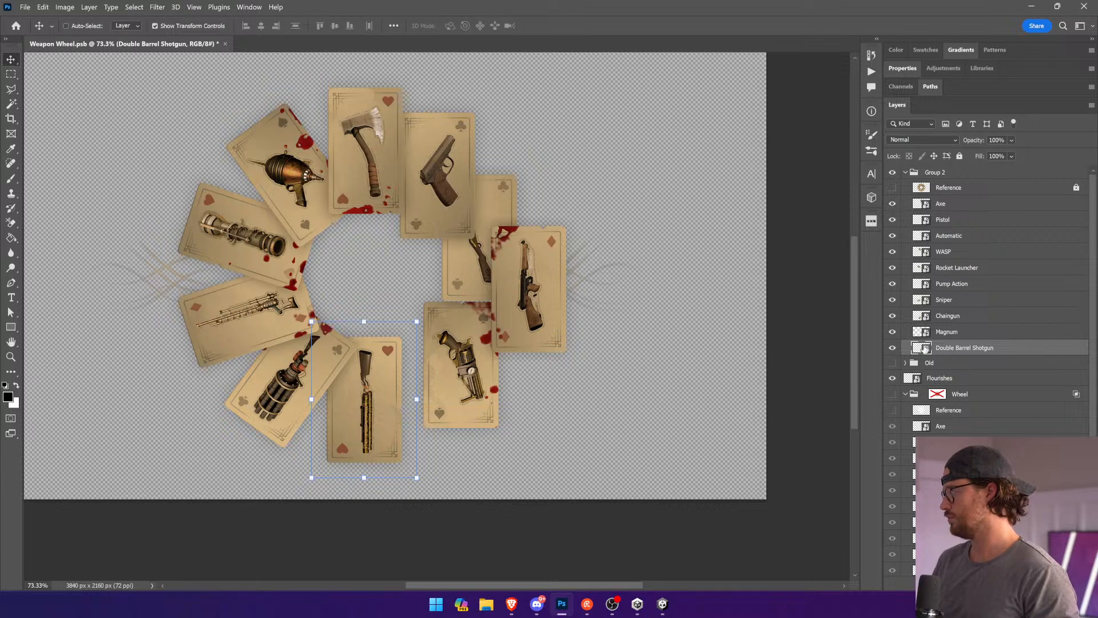
double_click(922, 347)
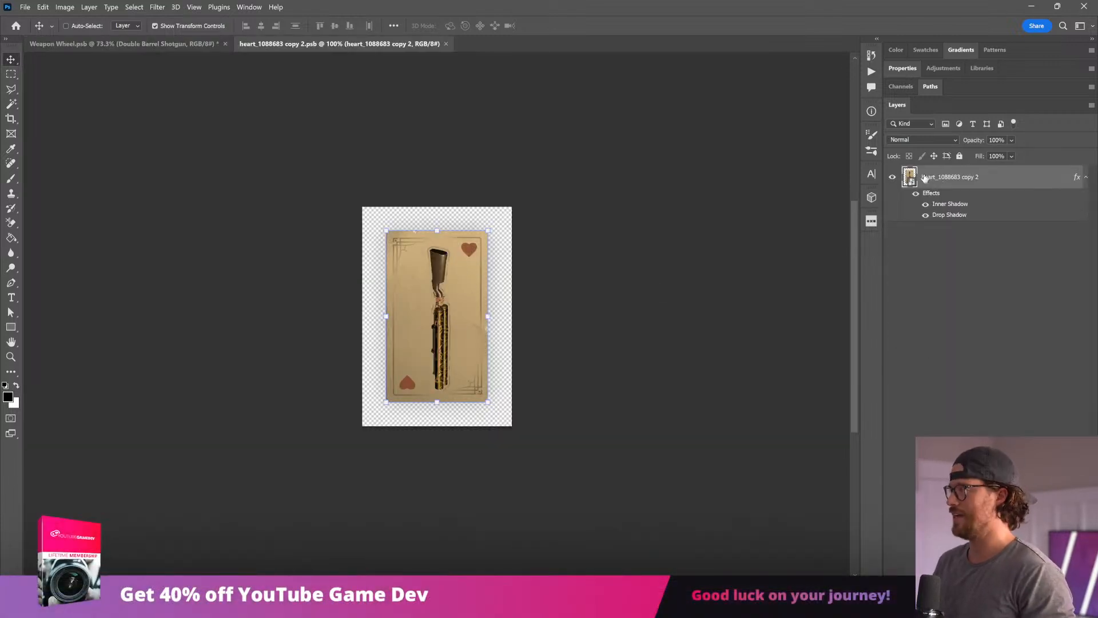
double_click(909, 177)
click(670, 44)
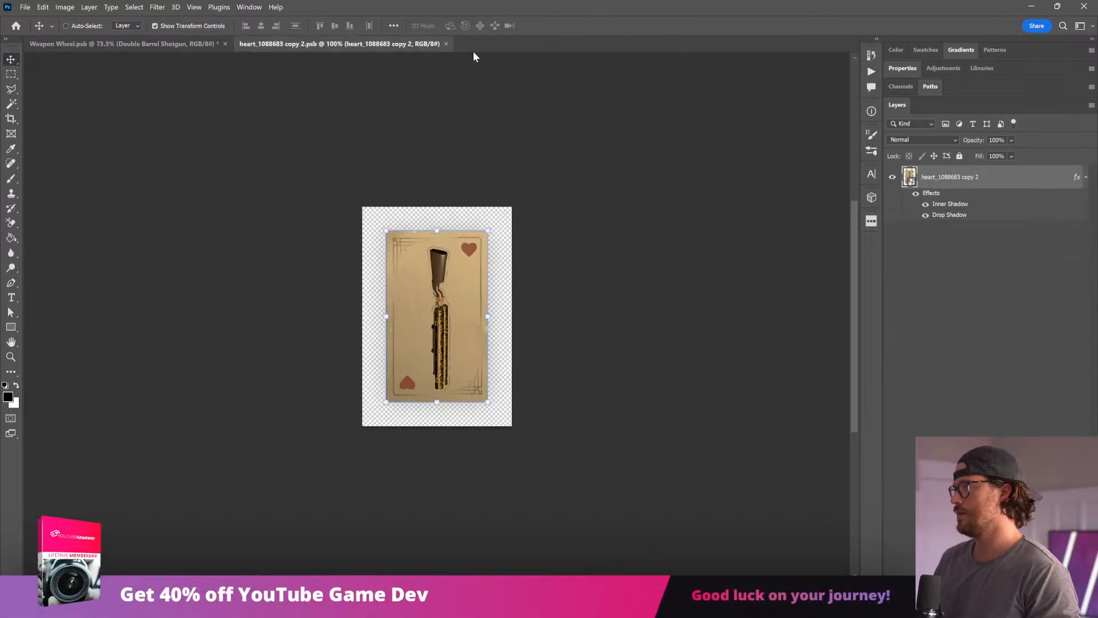
click(446, 44)
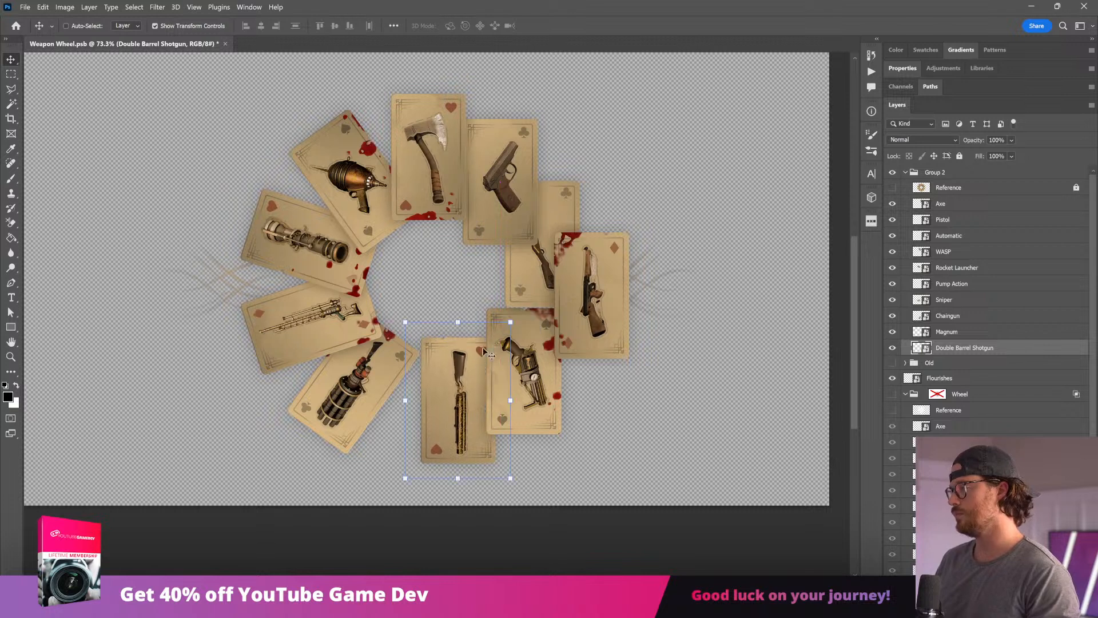
Step: Open the Chaingun card's smart object and its nested artwork, club_5121657 copy 2, and select all its layers
ctrl+click(386, 373)
double_click(919, 317)
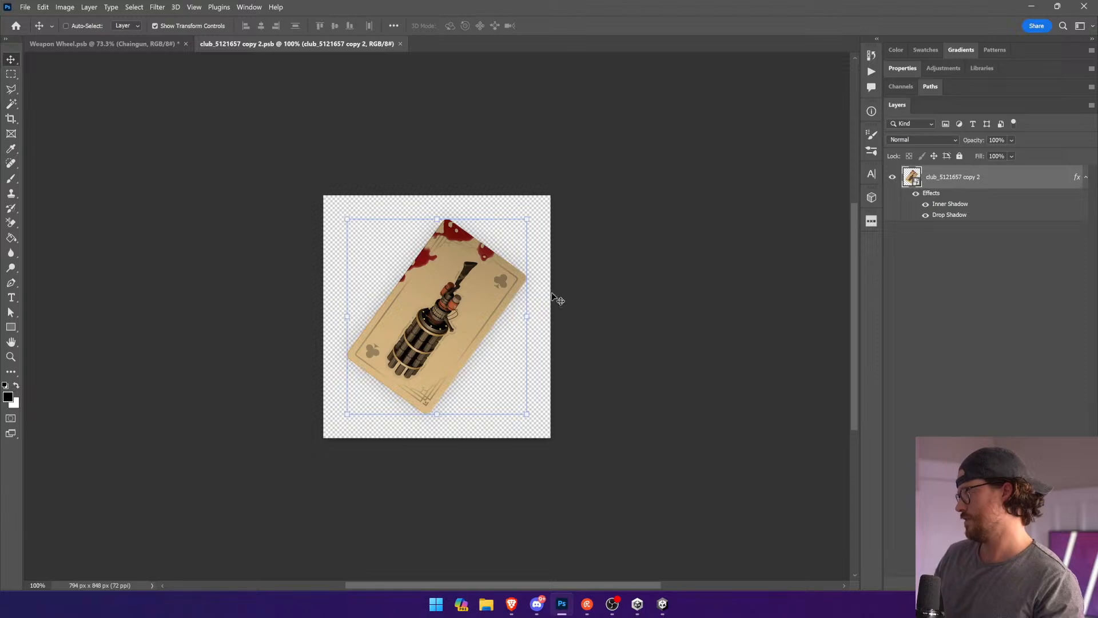
double_click(911, 178)
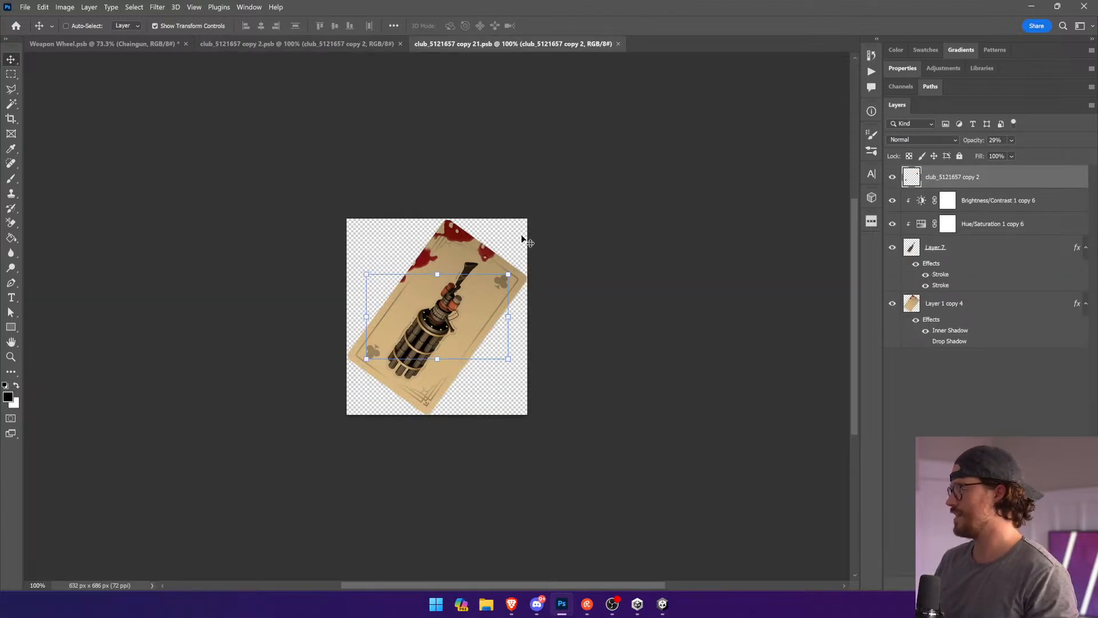
alt+scroll(714, 441, up, 5)
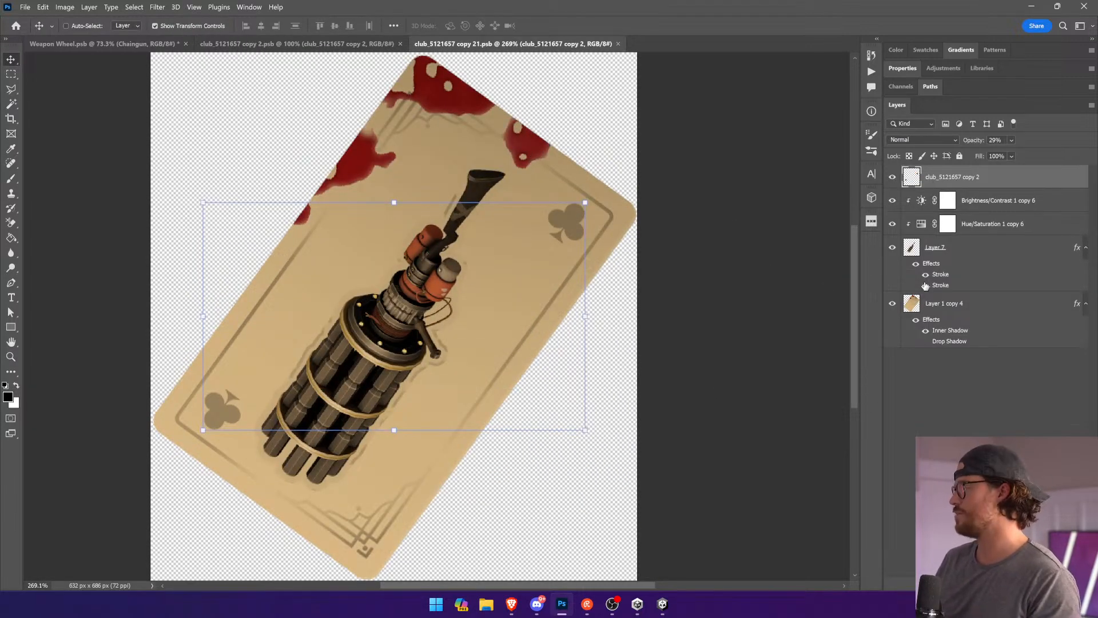
shift+click(954, 304)
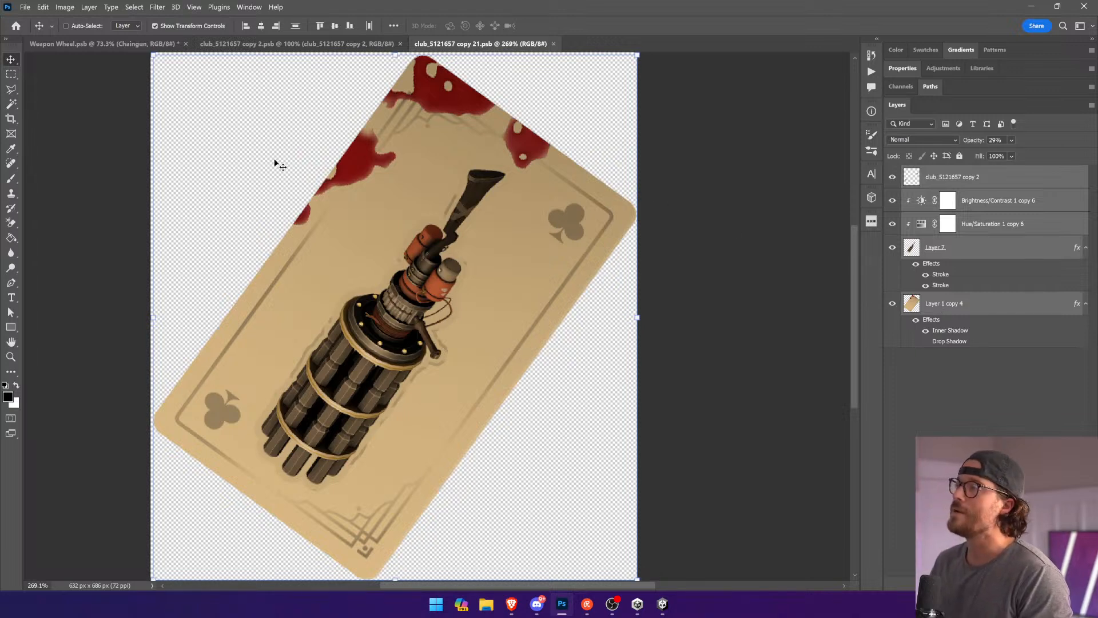
Step: Show the rulers and place a vertical guide through the left part of the Chaingun card
drag(276, 163, 294, 200)
click(222, 6)
mouse_move(202, 5)
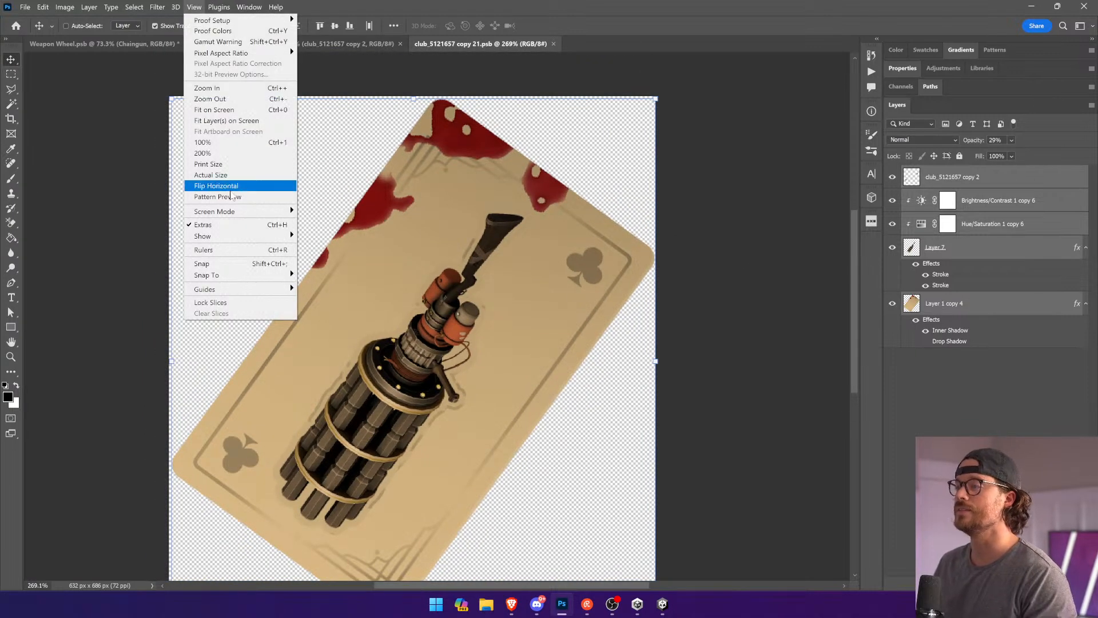
click(203, 249)
drag(30, 224, 299, 232)
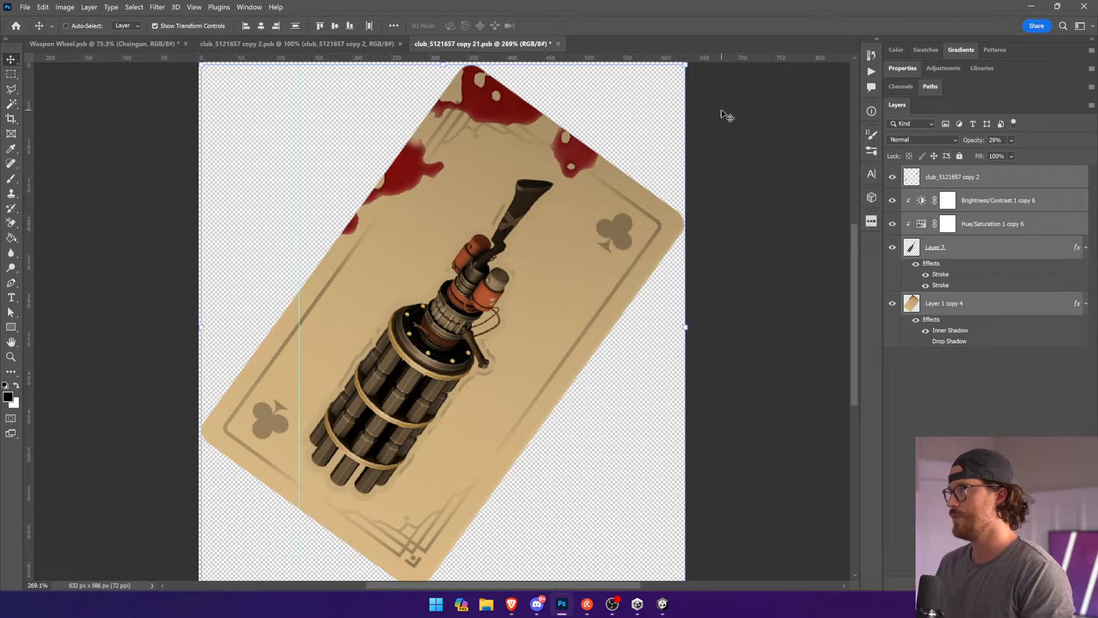
Step: Rotate all the Chaingun card's layers about -36° so it stands upright, and align its left edge with the guide
drag(698, 68, 490, 84)
key(Return)
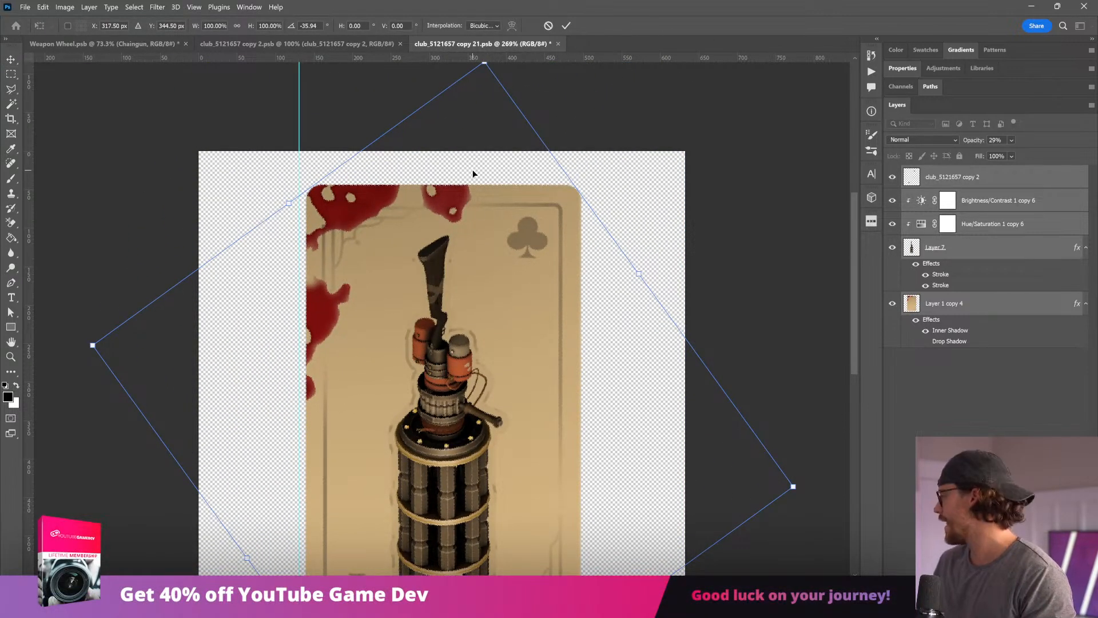
drag(493, 265, 487, 269)
drag(520, 333, 609, 342)
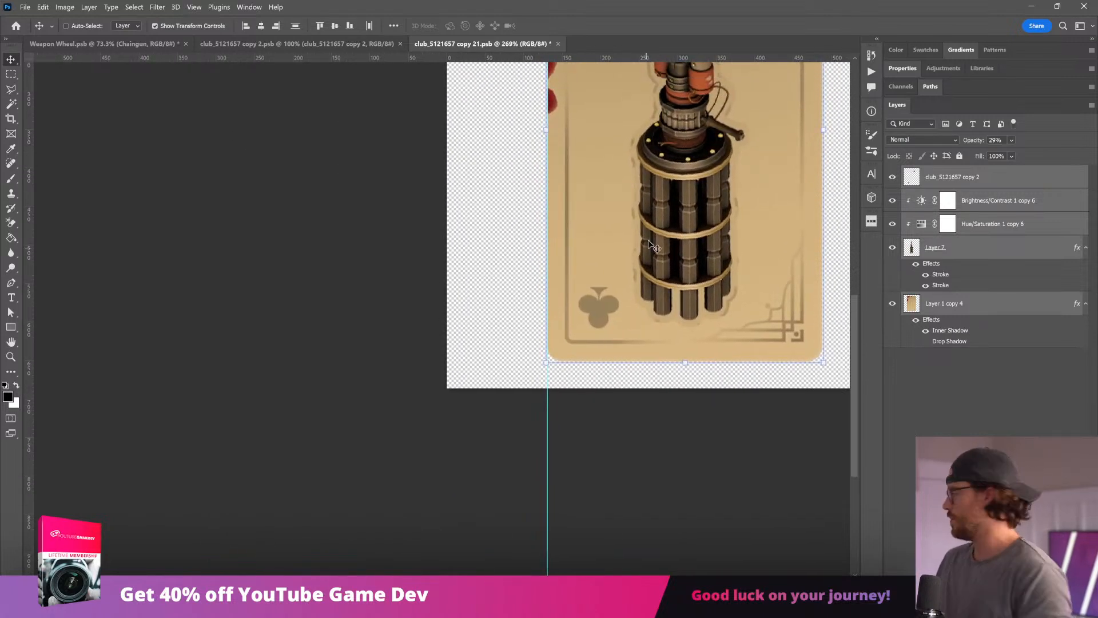
drag(647, 239, 603, 427)
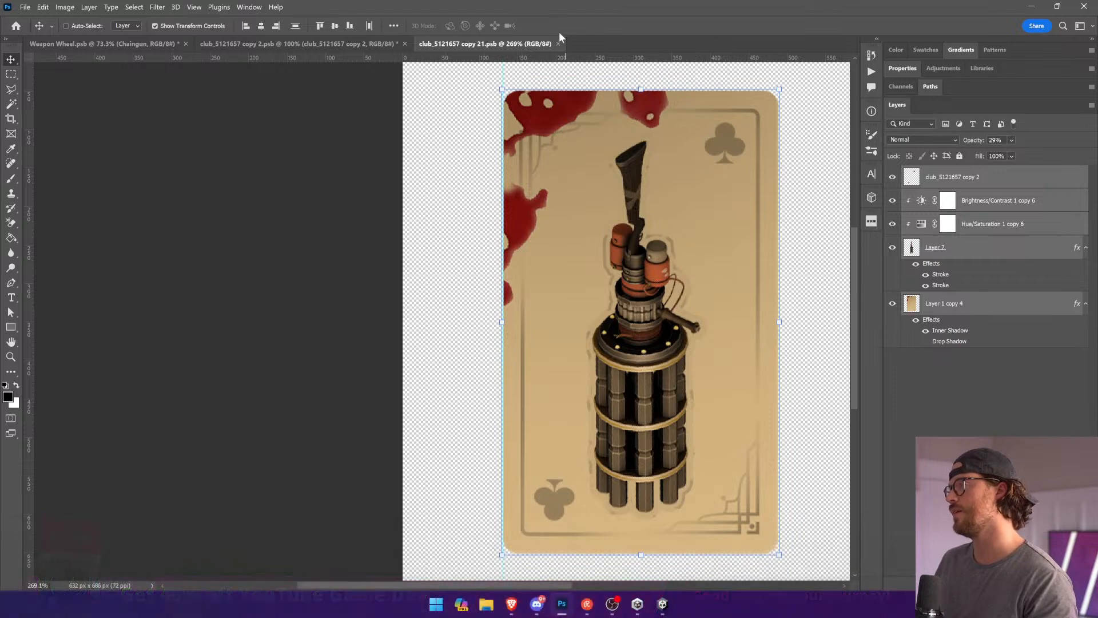
drag(490, 75, 495, 80)
key(Return)
Step: Save and close the Chaingun artwork and its smart object, and move the card right and down beside the Double Barrel Shotgun card
key(ctrl+s)
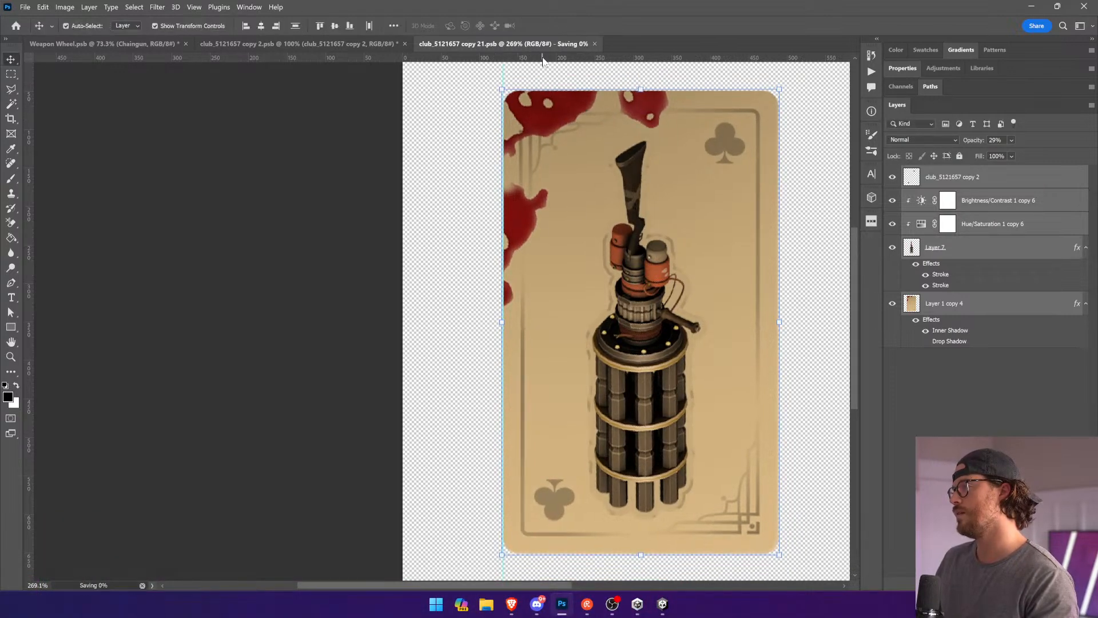
click(559, 44)
key(ctrl+s)
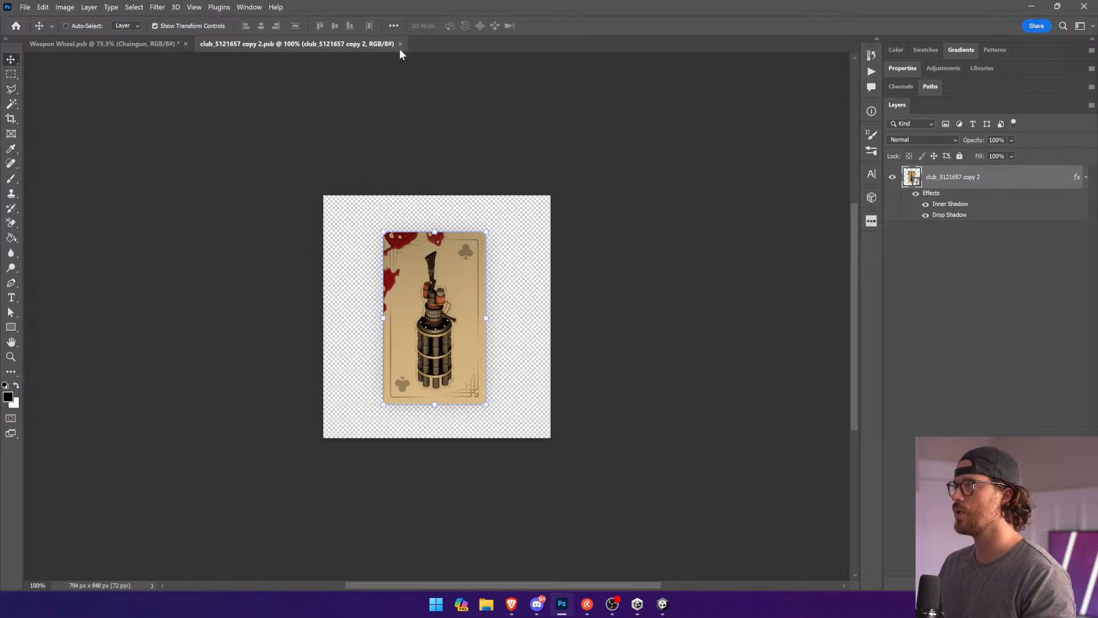
click(404, 43)
drag(307, 316, 341, 333)
Step: Open the Sniper card's smart object and its nested artwork, diamonds_5562452 copy 2
ctrl+click(263, 313)
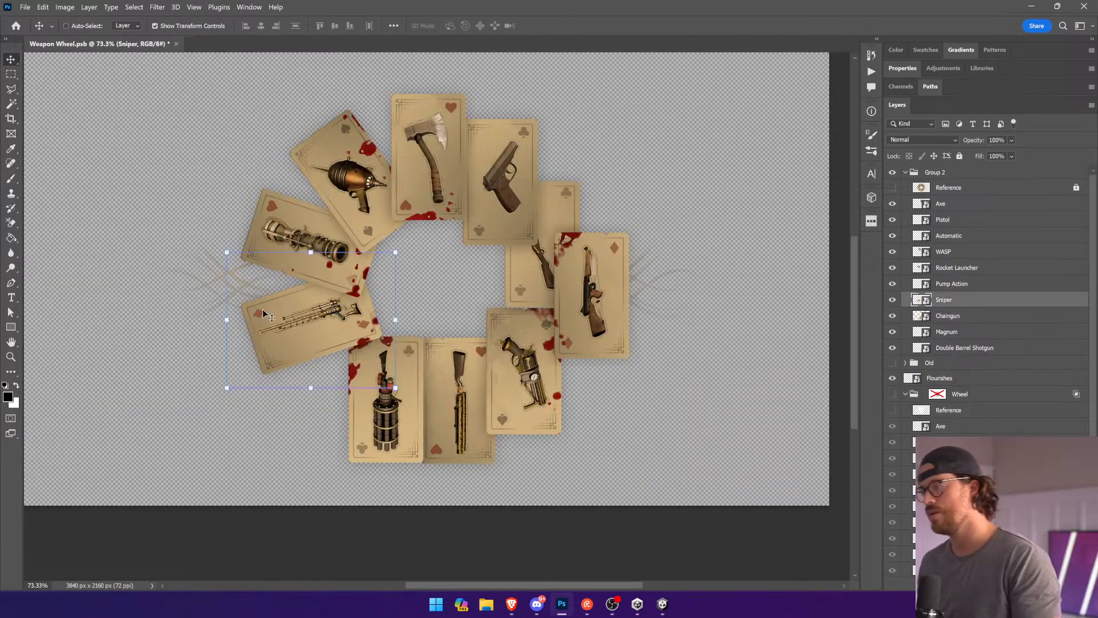
double_click(921, 300)
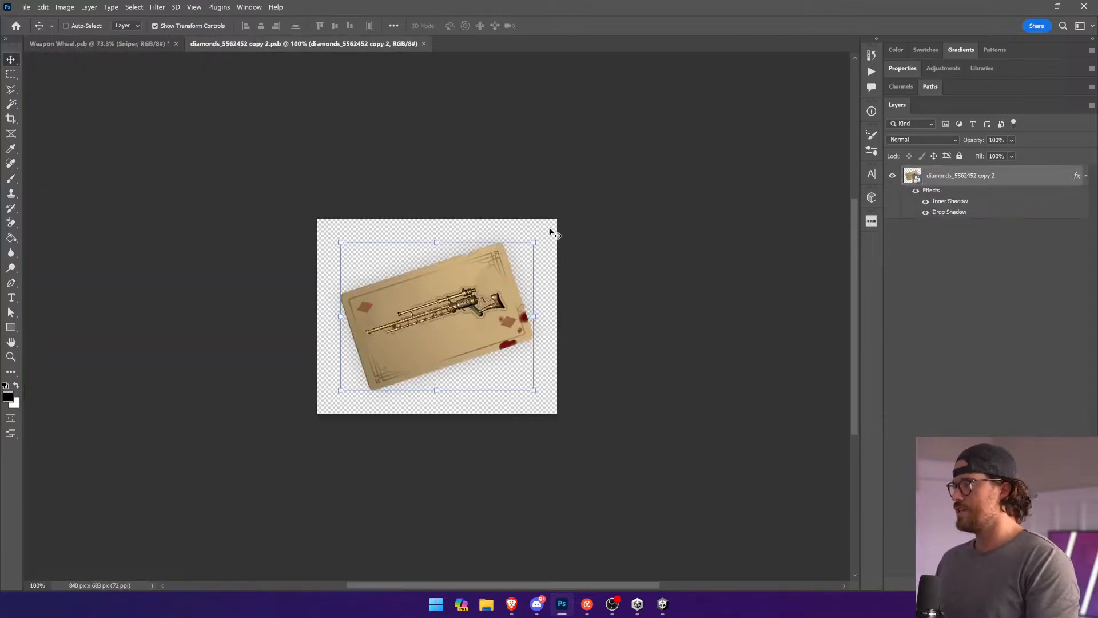
double_click(910, 176)
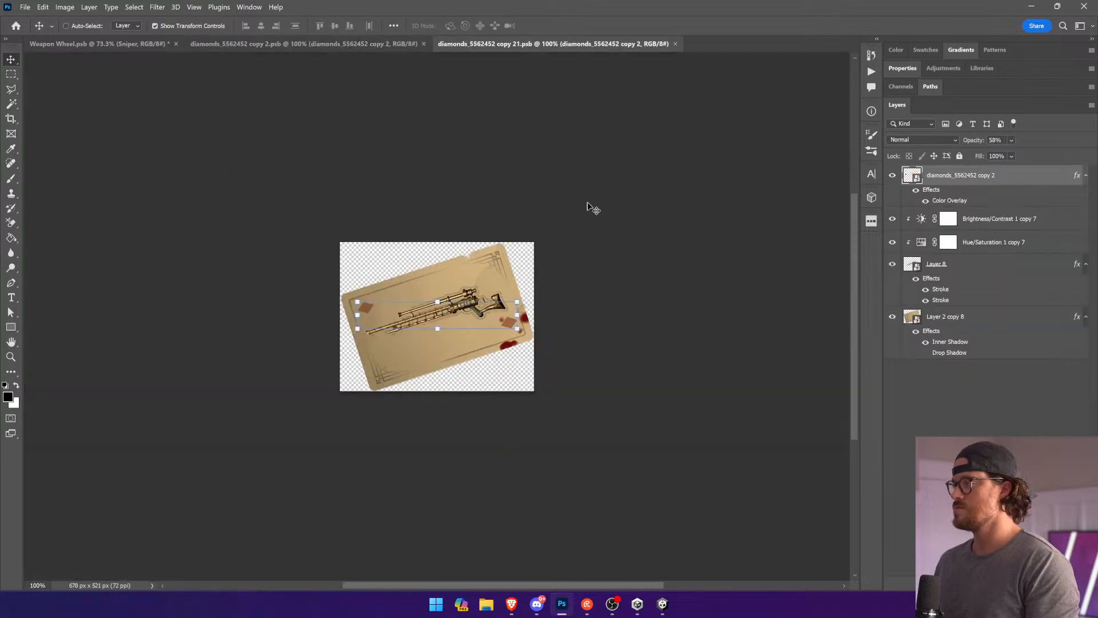
Step: Select all the Sniper artwork's layers and enlarge its canvas to 120 percent in width and height
click(133, 7)
mouse_move(65, 7)
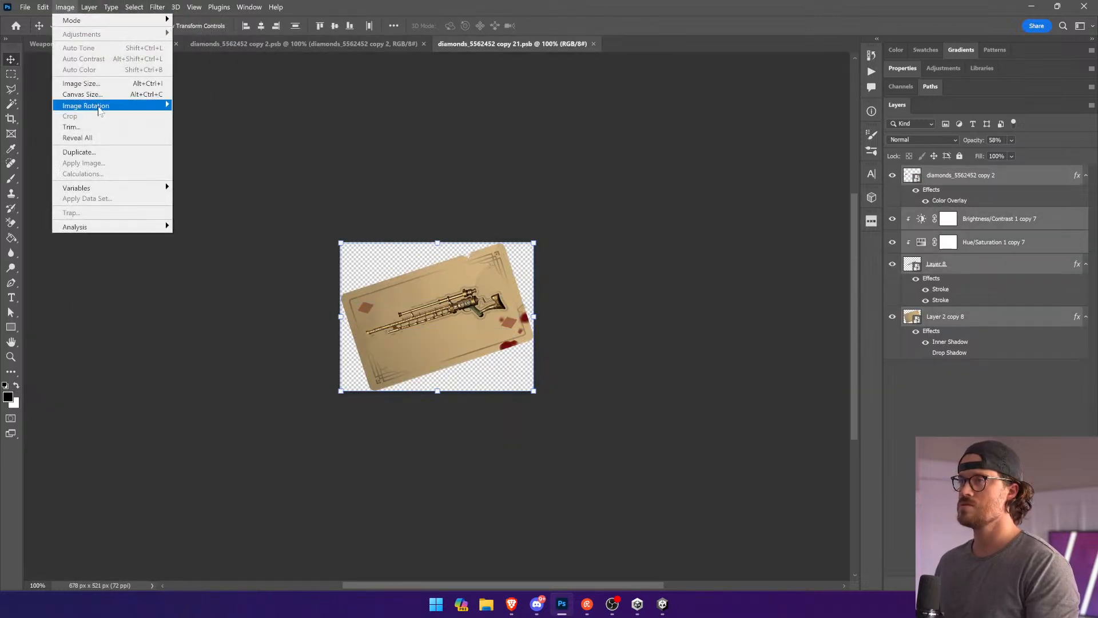
click(102, 92)
click(834, 240)
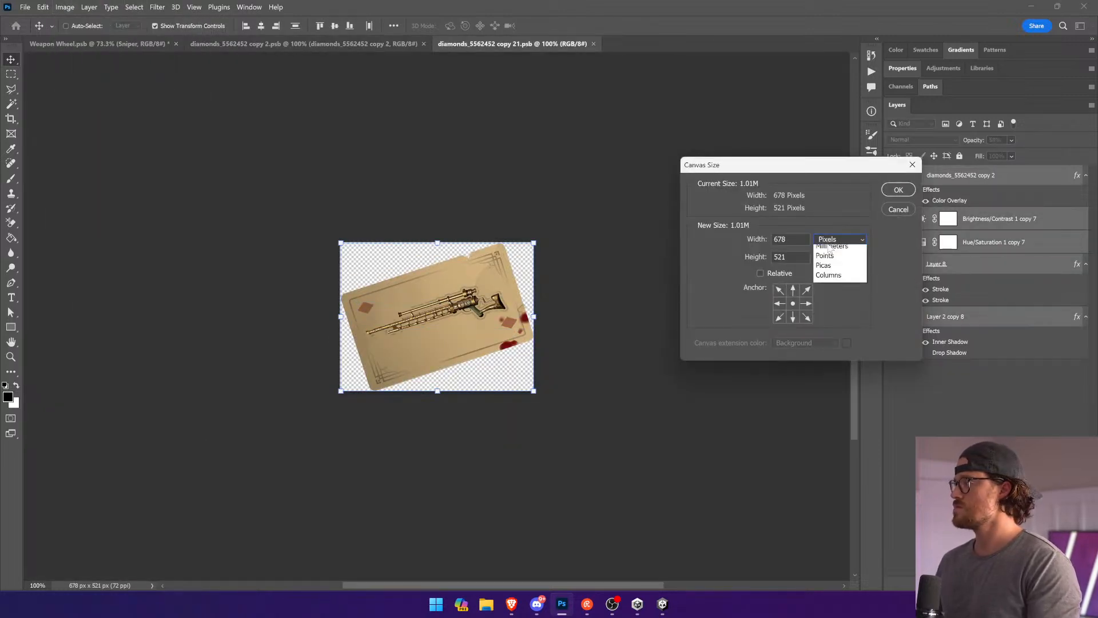
click(834, 239)
text(120)
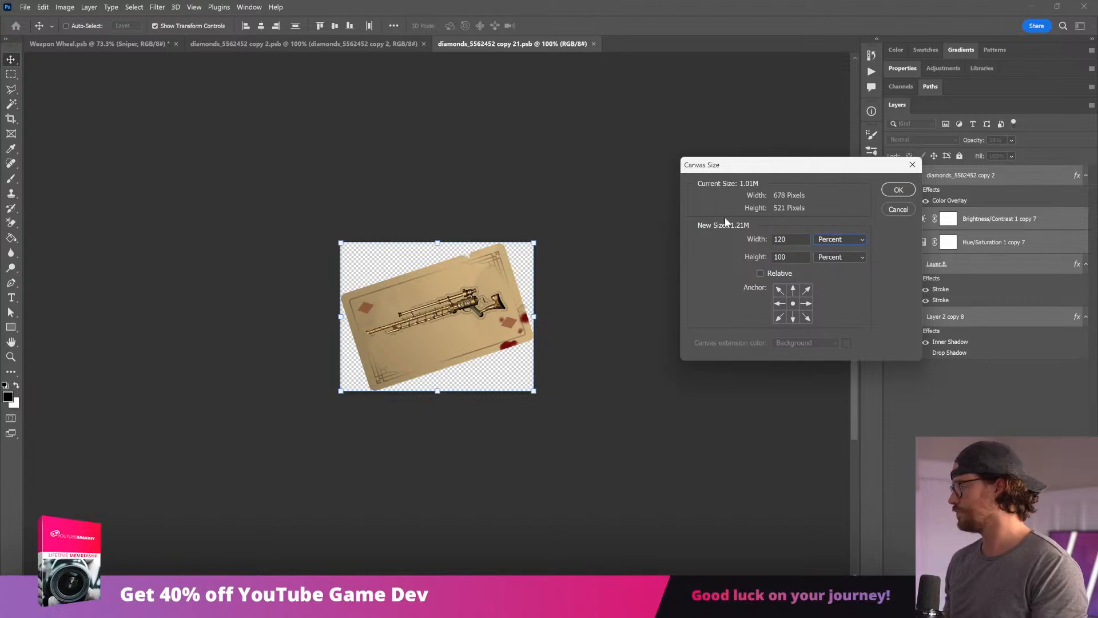
key(Tab)
text(120)
key(Return)
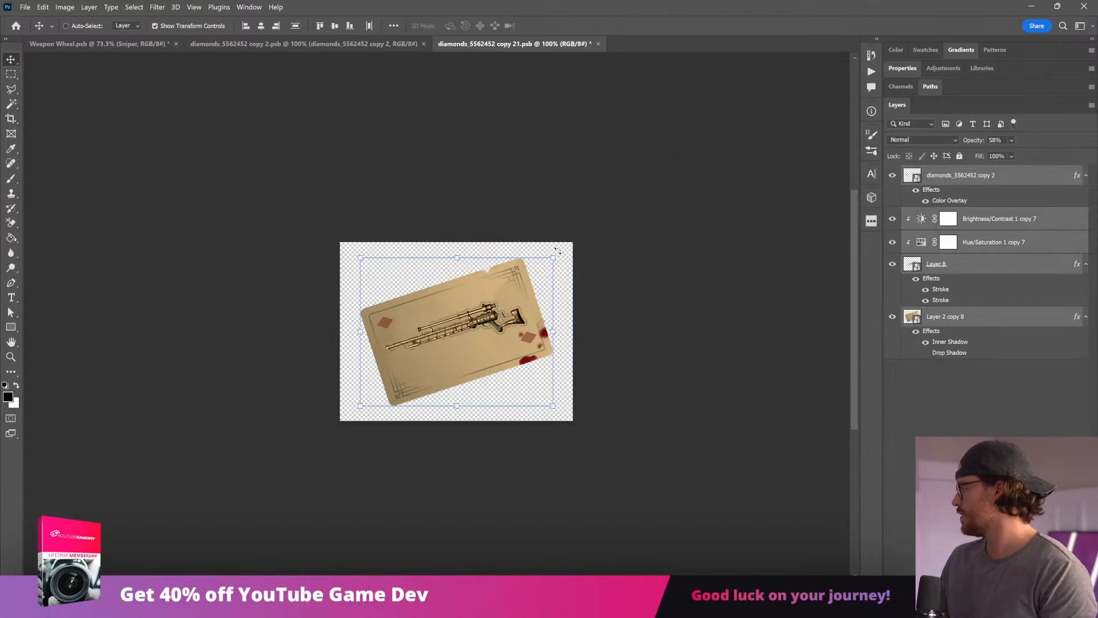
Step: Rotate the Sniper card's layers clockwise until the card stands upright, show the rulers, and place a vertical guide at its left edge
drag(561, 251, 471, 390)
key(Escape)
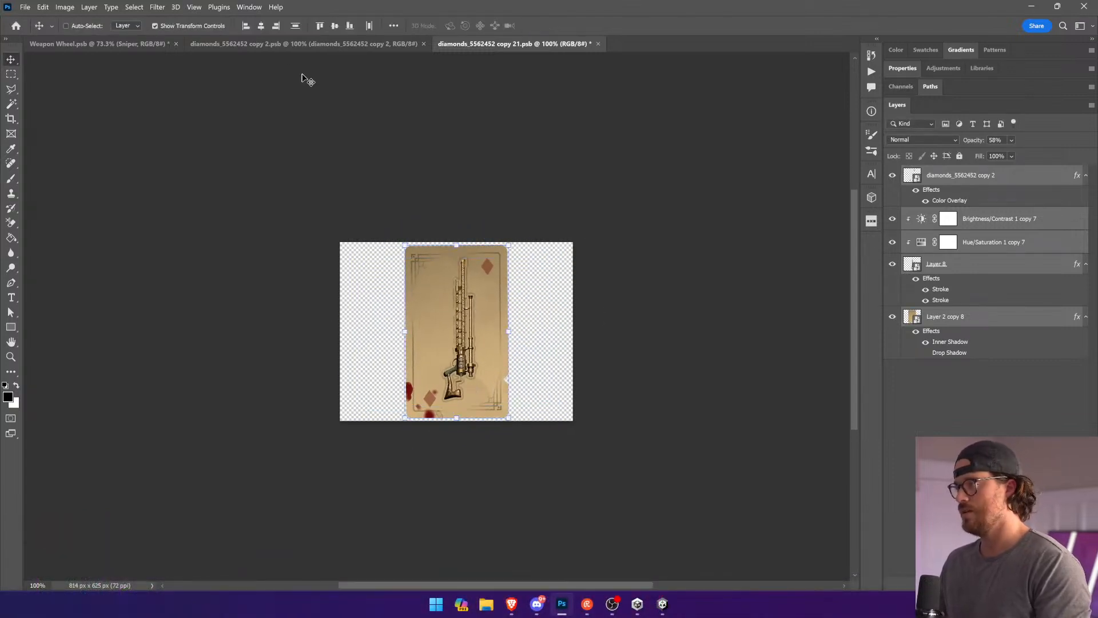
click(194, 7)
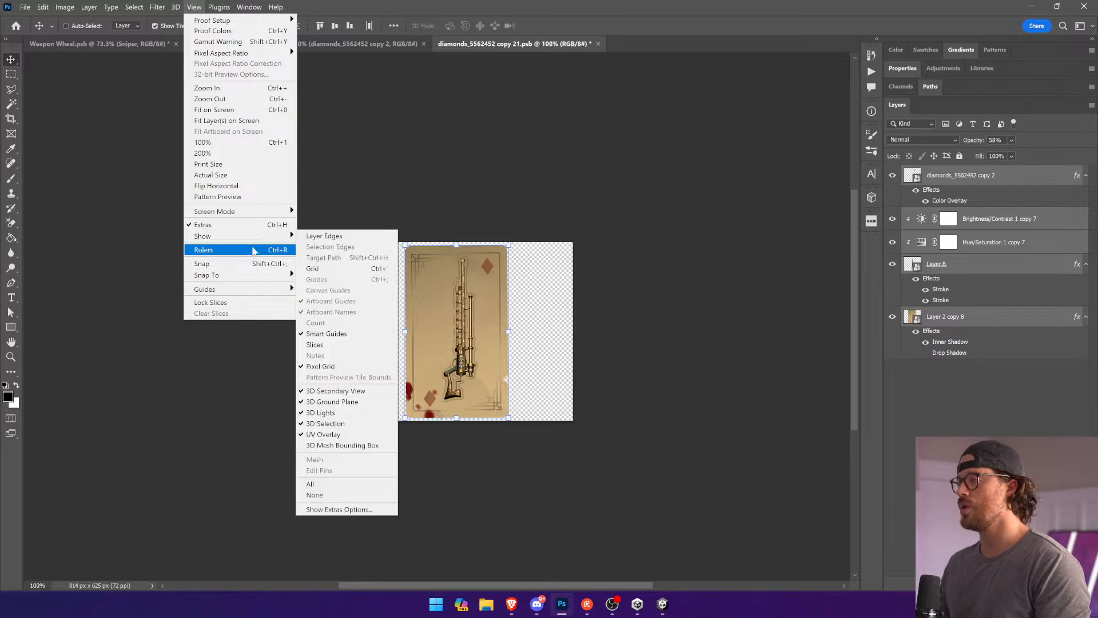
click(284, 250)
ctrl+drag(388, 274, 407, 294)
drag(31, 260, 307, 280)
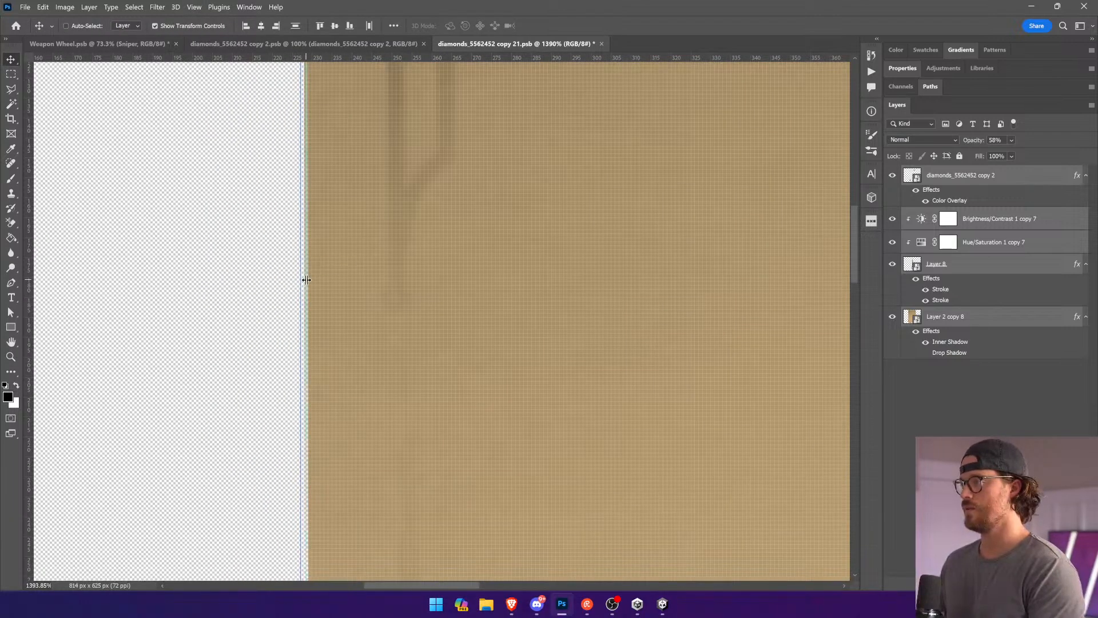
Step: Check the Sniper card's left edge down to its lower-left corner and fine-tune the rotation there to line up with the guide
drag(409, 246, 428, 218)
drag(429, 389, 444, 213)
drag(468, 401, 448, 277)
drag(436, 434, 469, 224)
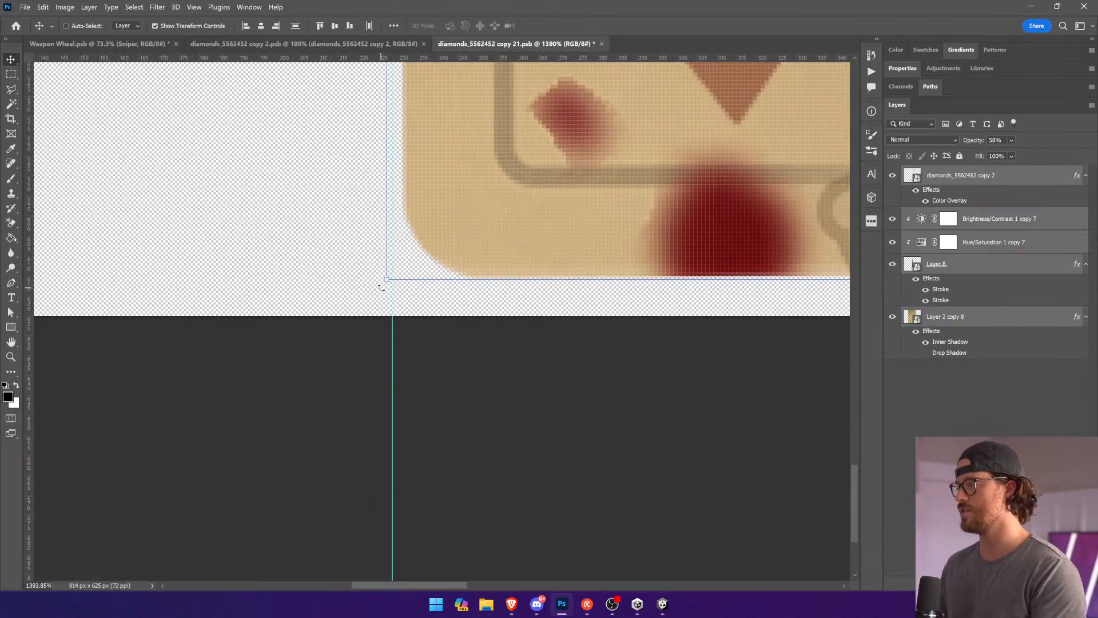
drag(381, 287, 371, 284)
drag(465, 283, 460, 330)
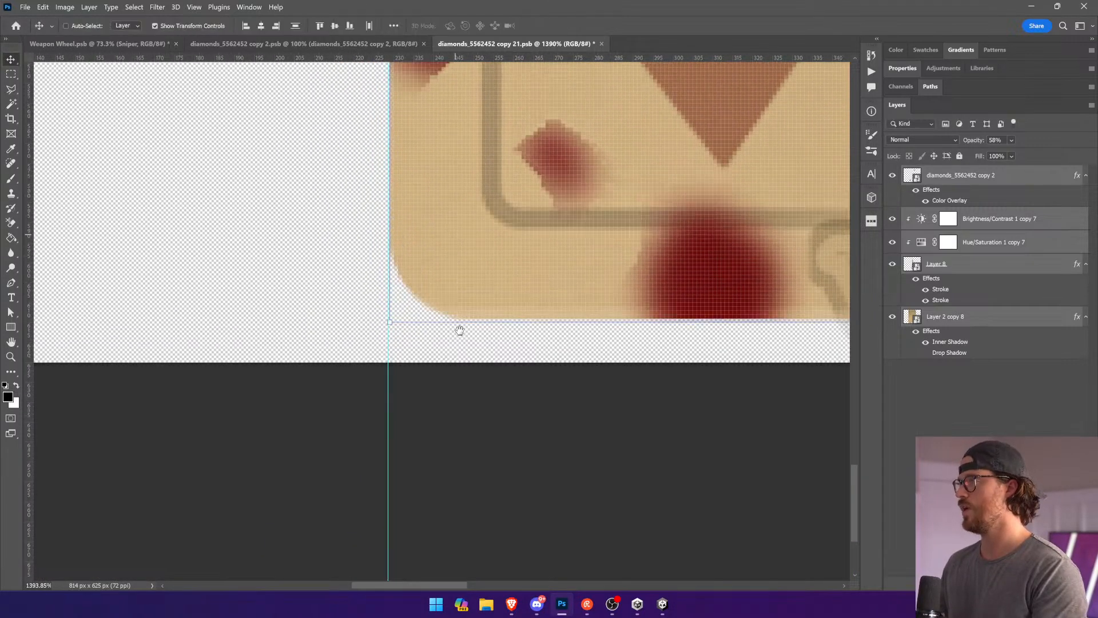
Step: Save and close the Sniper card's nested artwork and its smart object
key(ctrl+s)
click(601, 44)
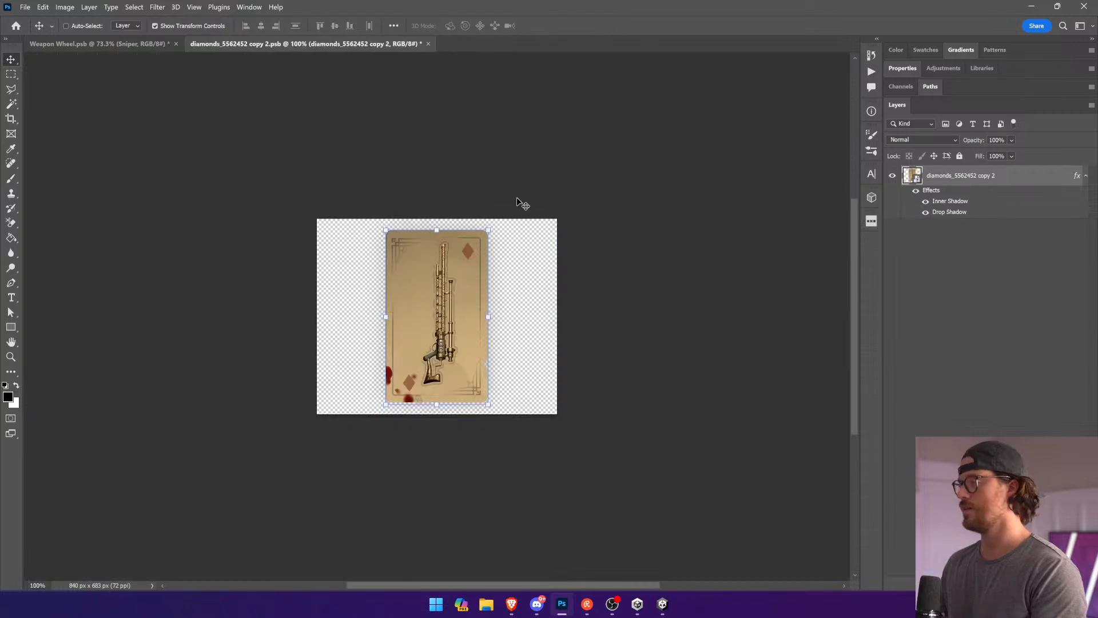
click(428, 43)
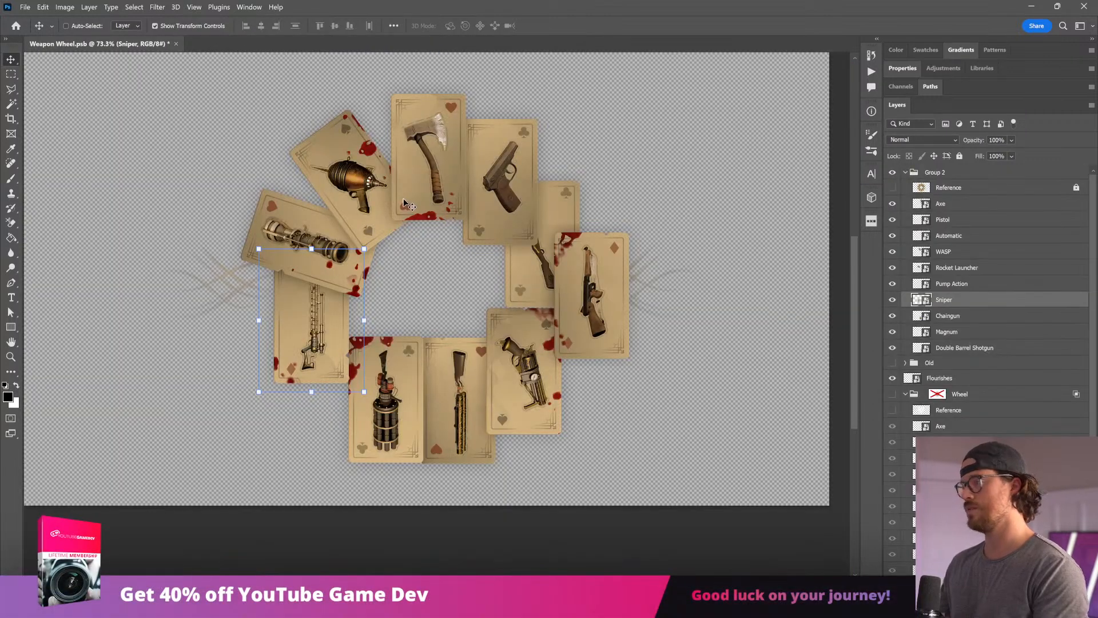
Step: Reopen the Sniper card's smart object to check its straightened artwork, and close it again
ctrl+click(268, 205)
ctrl+click(337, 374)
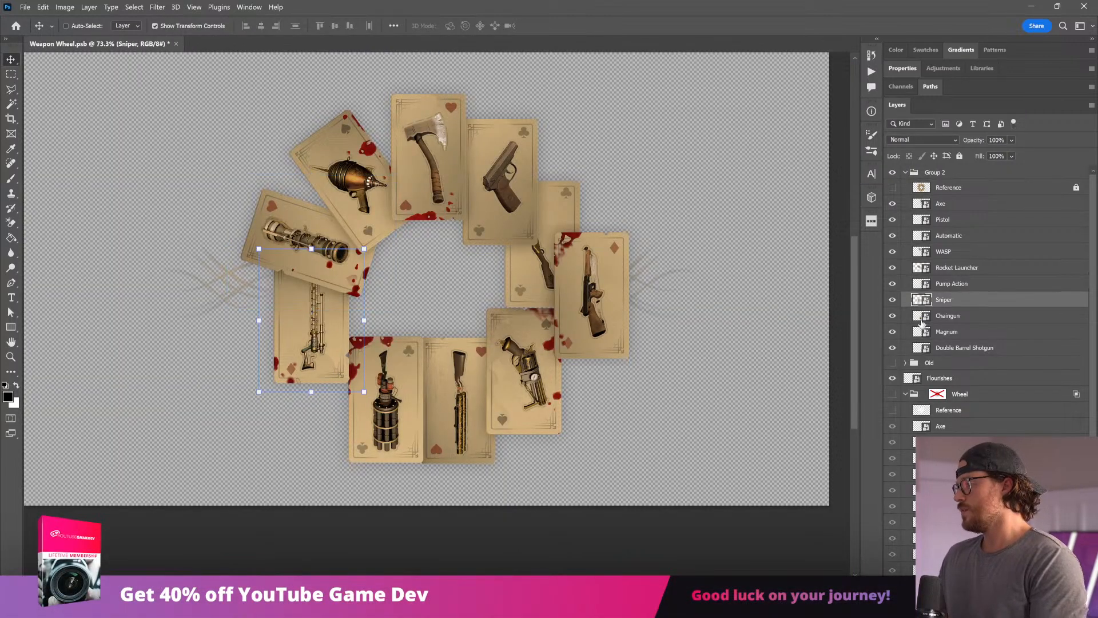
double_click(921, 299)
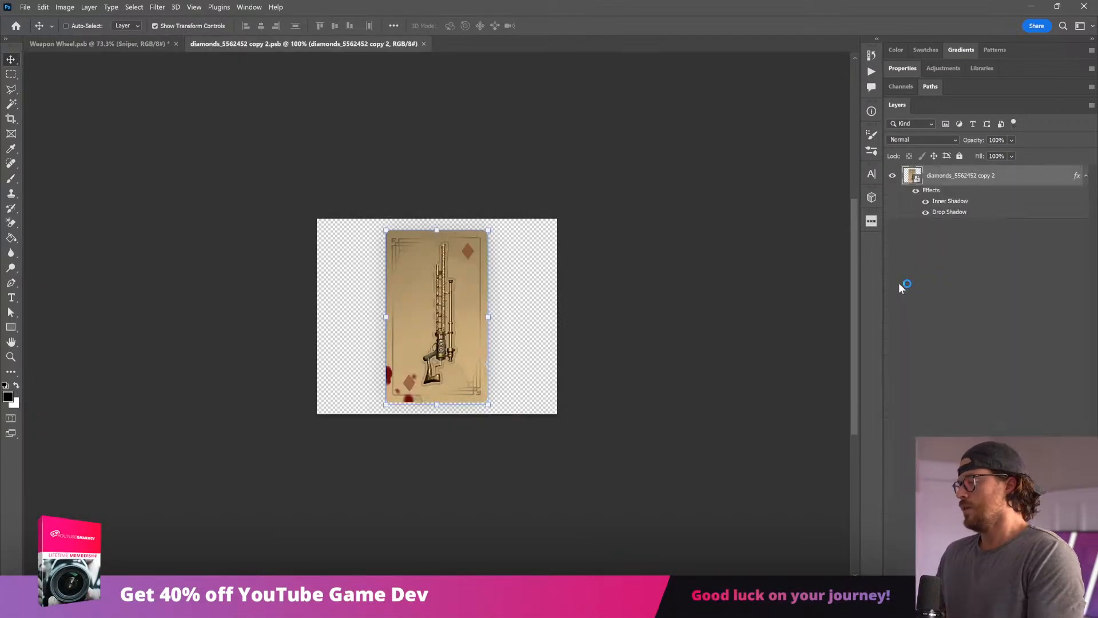
click(423, 44)
Step: Open the Rocket Launcher card's smart object and the nested artwork inside it
ctrl+click(313, 215)
double_click(916, 269)
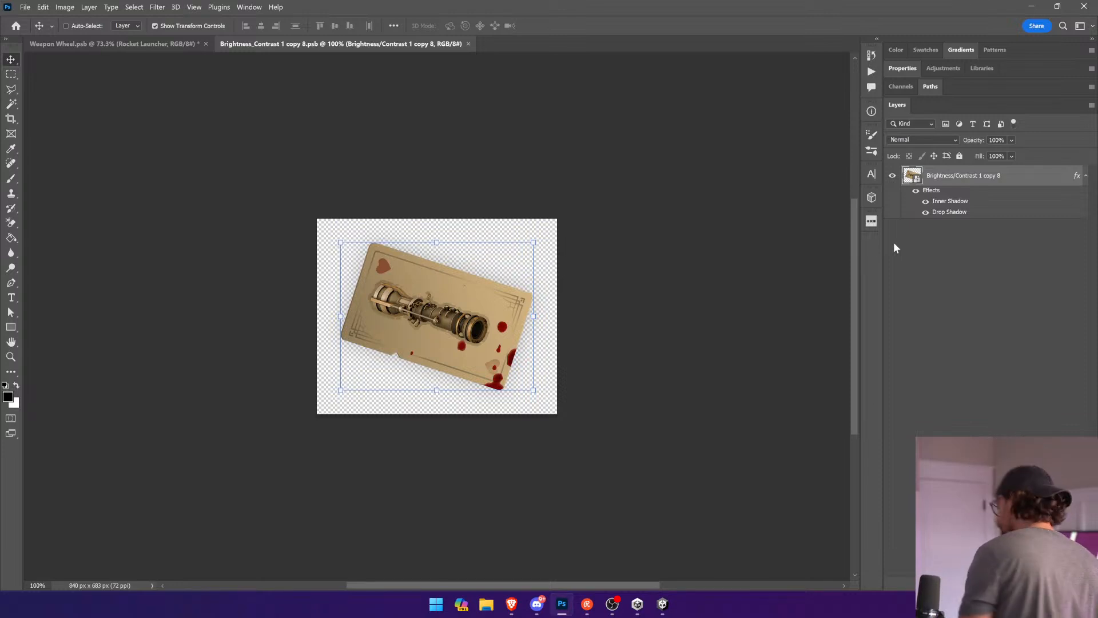
double_click(912, 176)
Step: Enlarge the Rocket Launcher artwork's canvas to 120 percent in both width and height
click(89, 7)
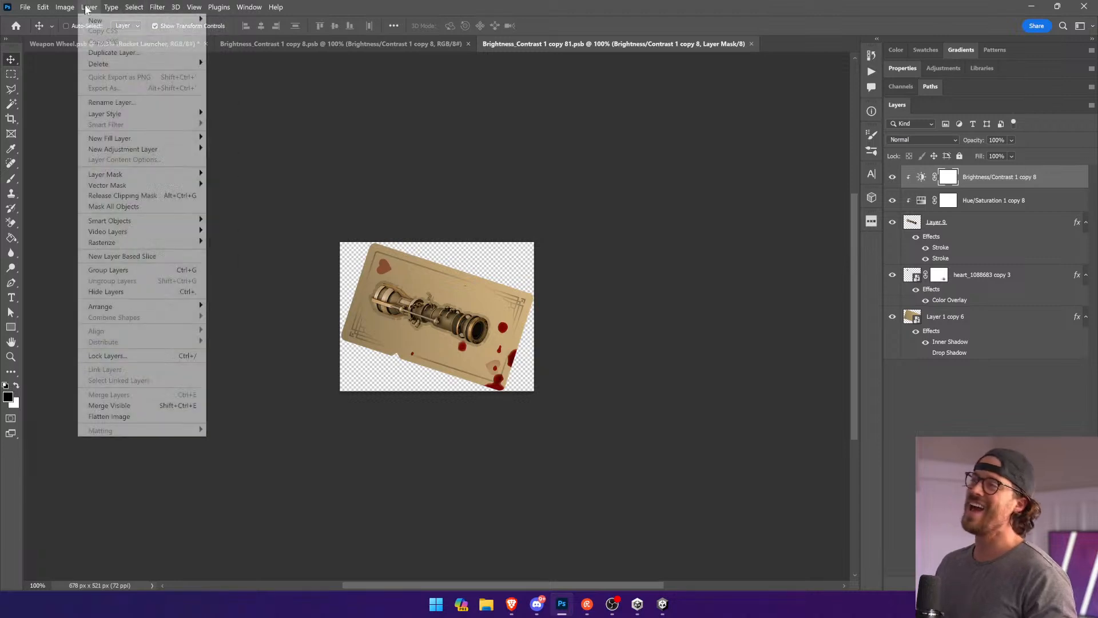
mouse_move(65, 7)
click(105, 96)
click(839, 240)
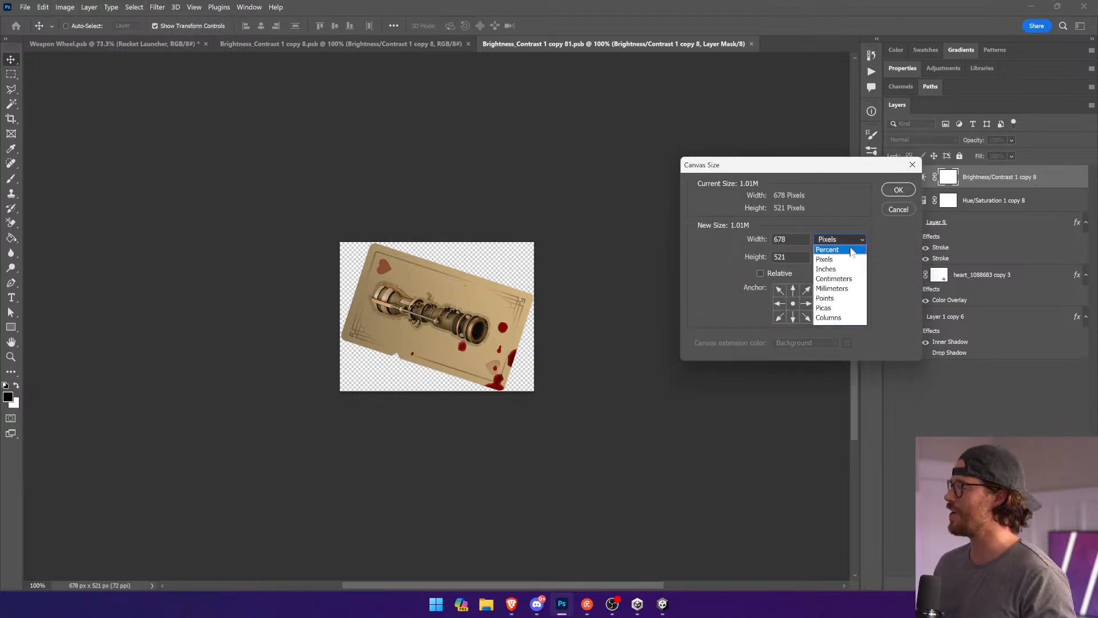
click(832, 250)
text(120)
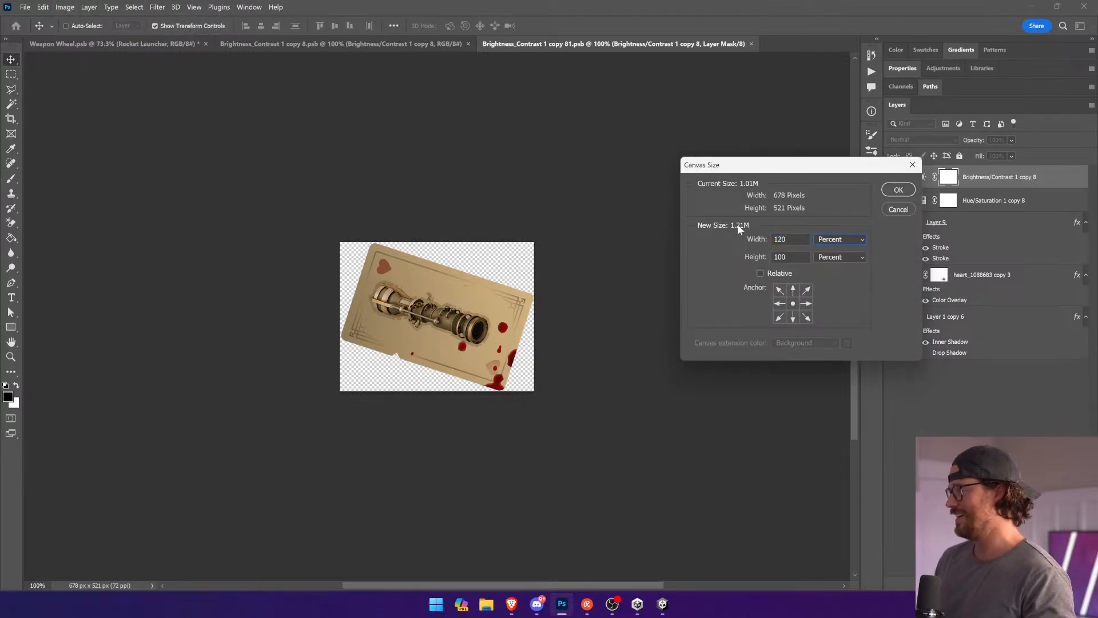
key(Tab)
text(120)
key(Return)
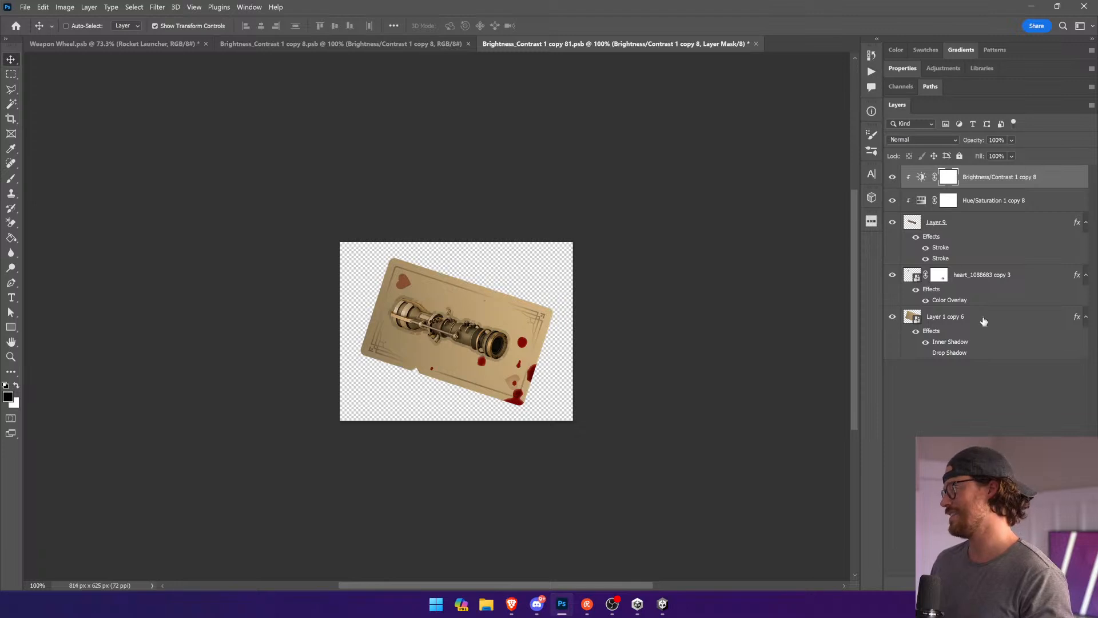
Step: Rotate all of the Rocket Launcher card's layers together 72.5° clockwise so the card stands upright
shift+click(983, 318)
drag(561, 250, 516, 373)
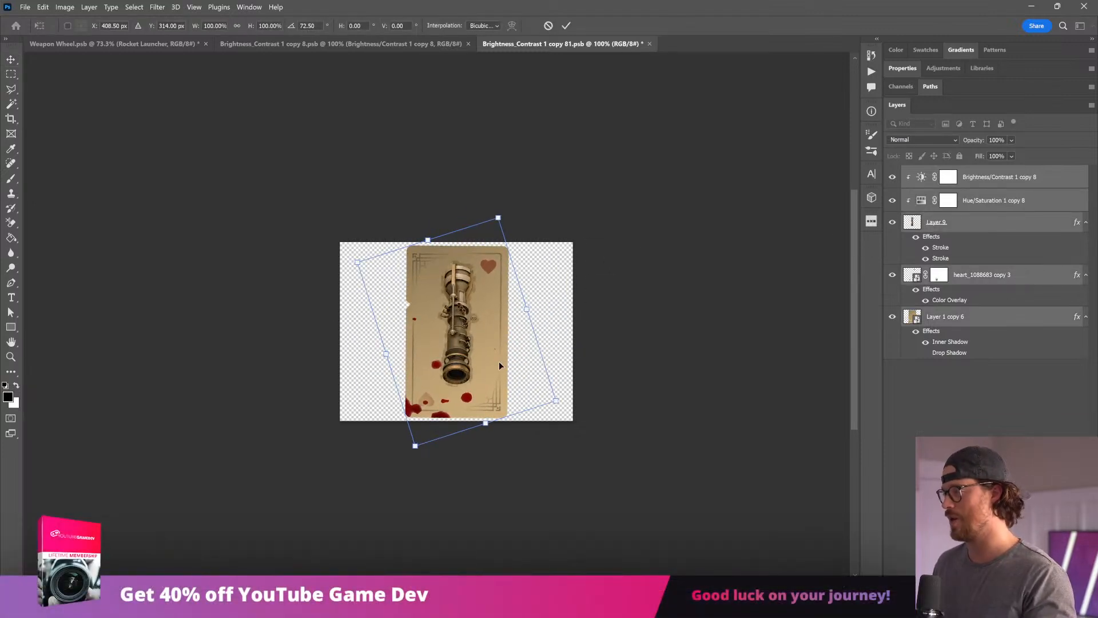
key(Return)
Step: Show the rulers and place a vertical guide at the Rocket Launcher card's left edge
click(195, 7)
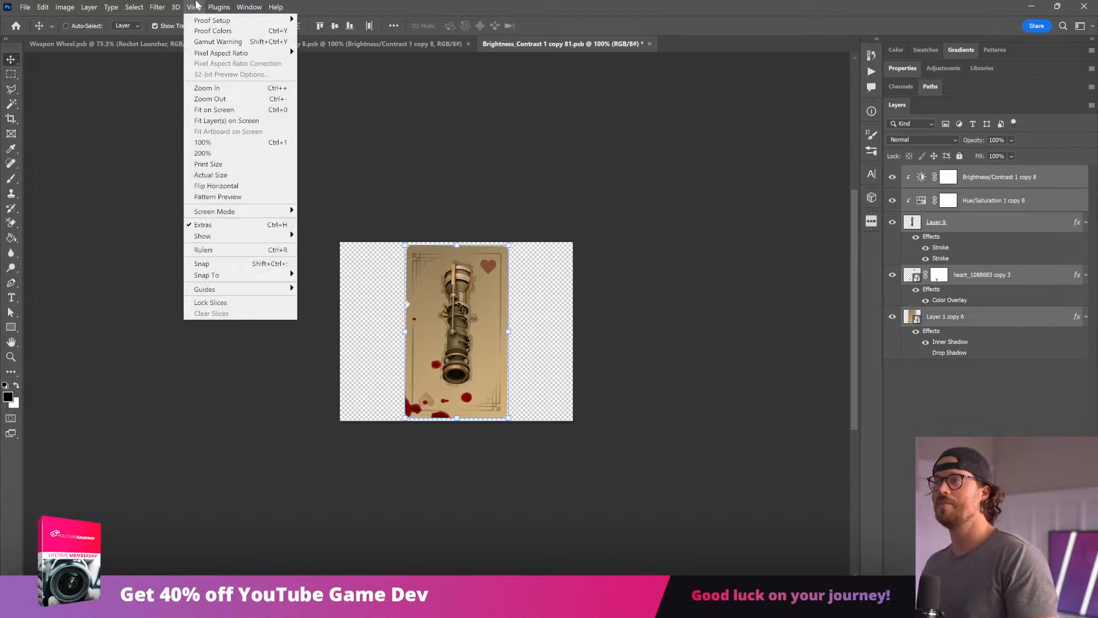
click(237, 250)
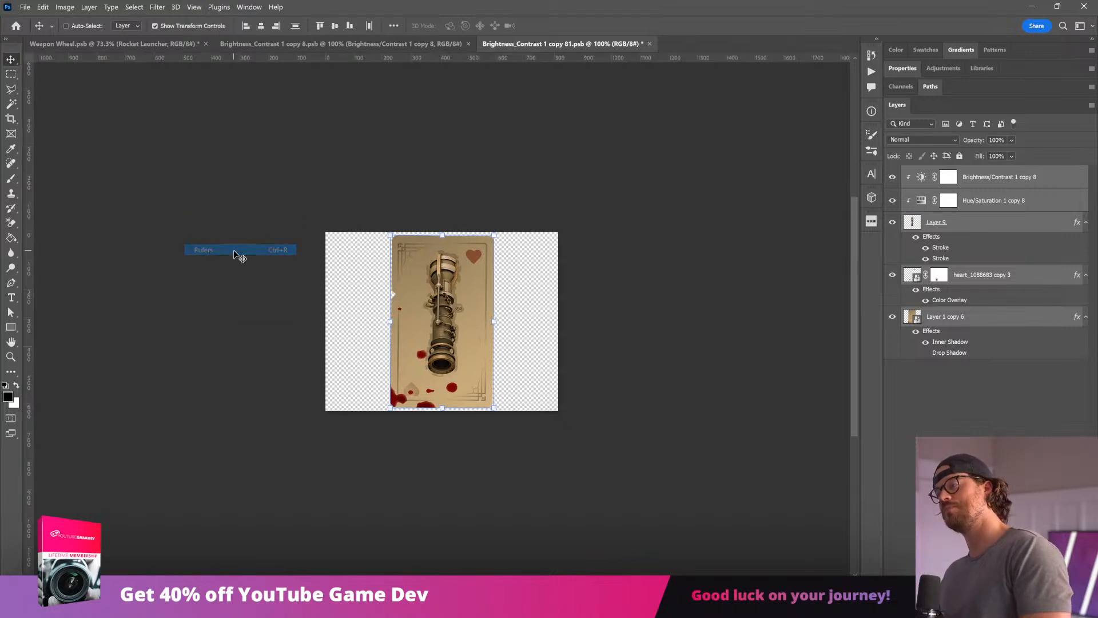
drag(31, 263, 393, 260)
Step: Compare the Rocket Launcher card's left edge with the guide and rotate its layers about 0.52° counter-clockwise to line up
key(z)
drag(333, 235, 477, 335)
key(v)
drag(507, 71, 541, 255)
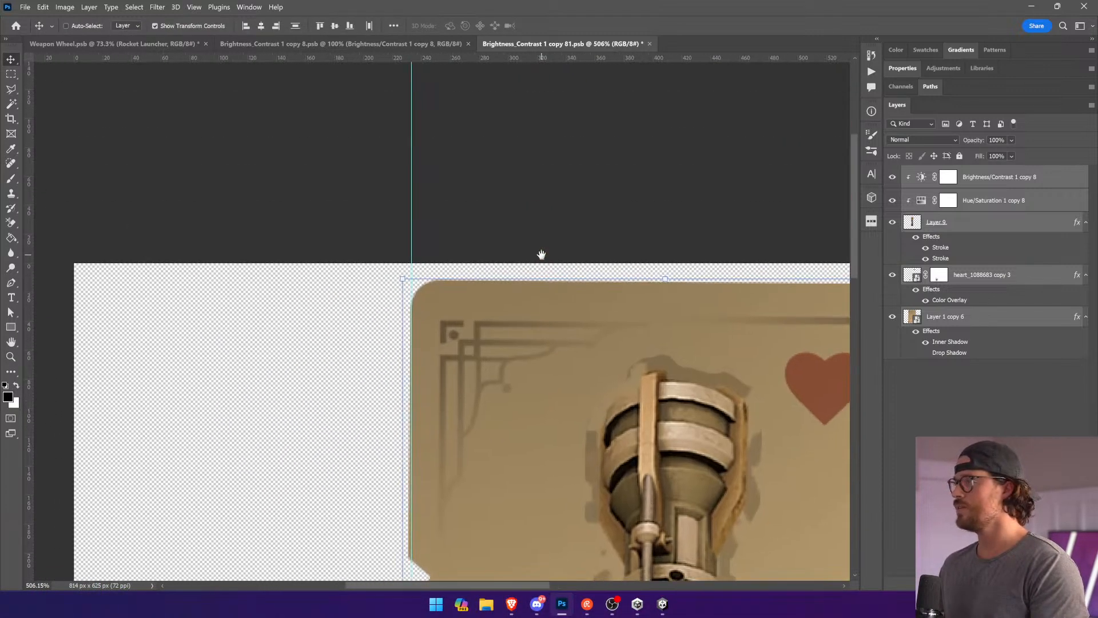
drag(500, 388, 507, 336)
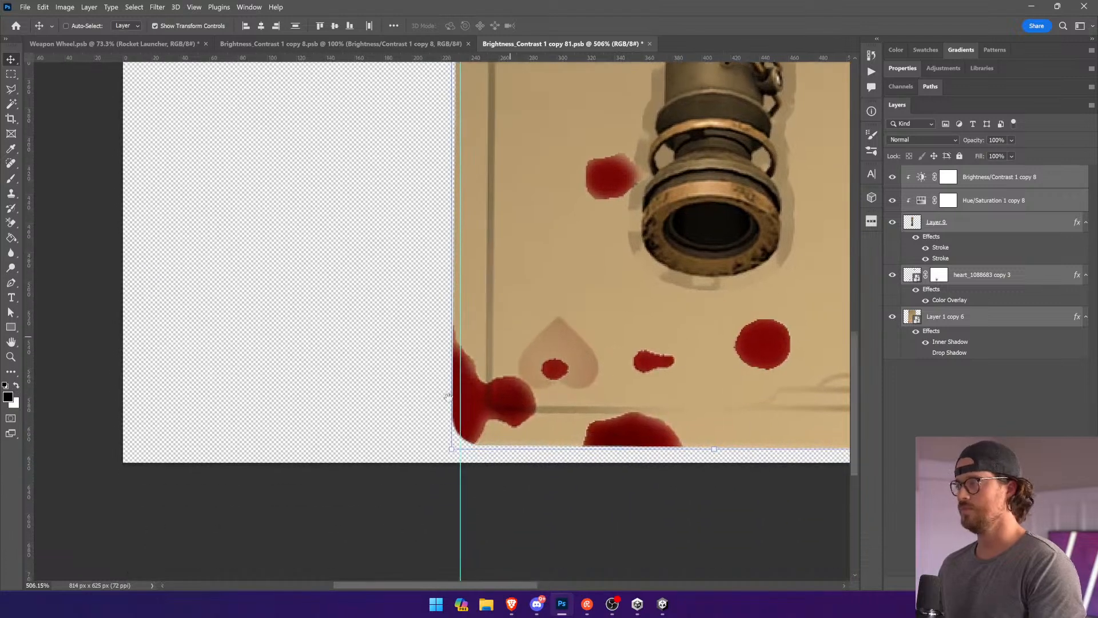
key(ctrl+t)
drag(444, 456, 462, 438)
key(Return)
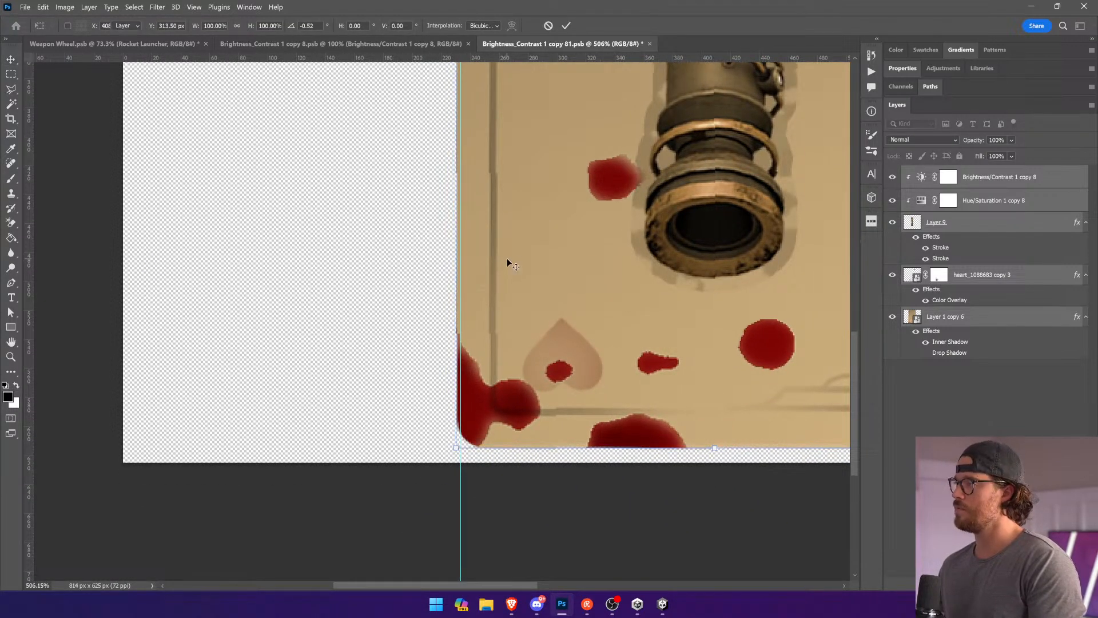
drag(506, 163, 591, 315)
drag(703, 436, 647, 246)
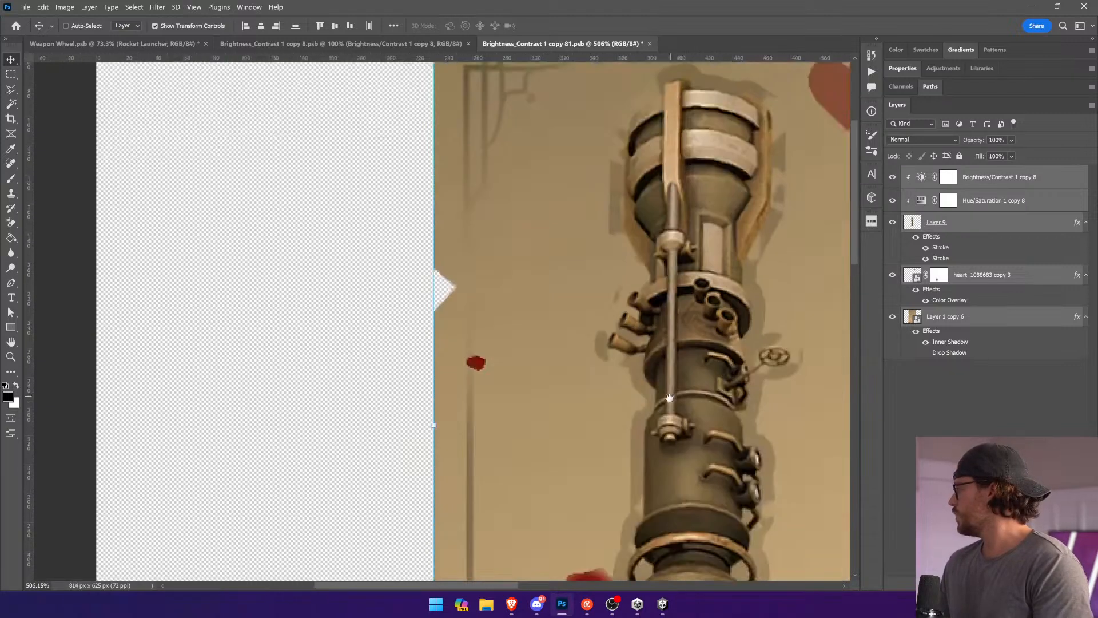
alt+scroll(622, 417, down, 4)
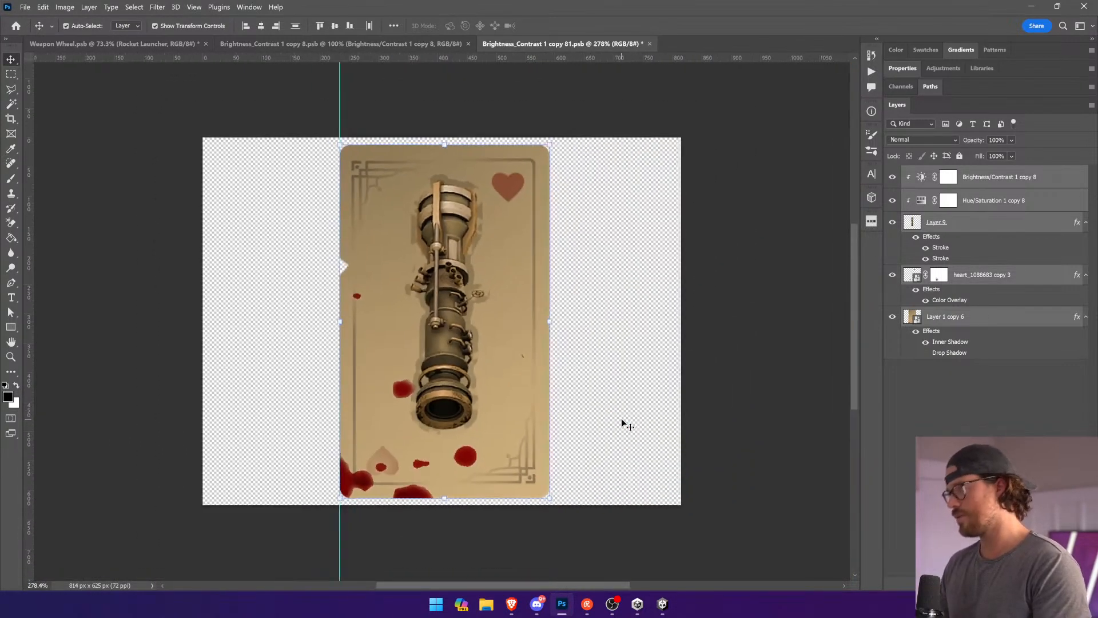
Step: Hide the guide, then save and close the Rocket Launcher card's nested artwork and its smart object
key(ctrl+s)
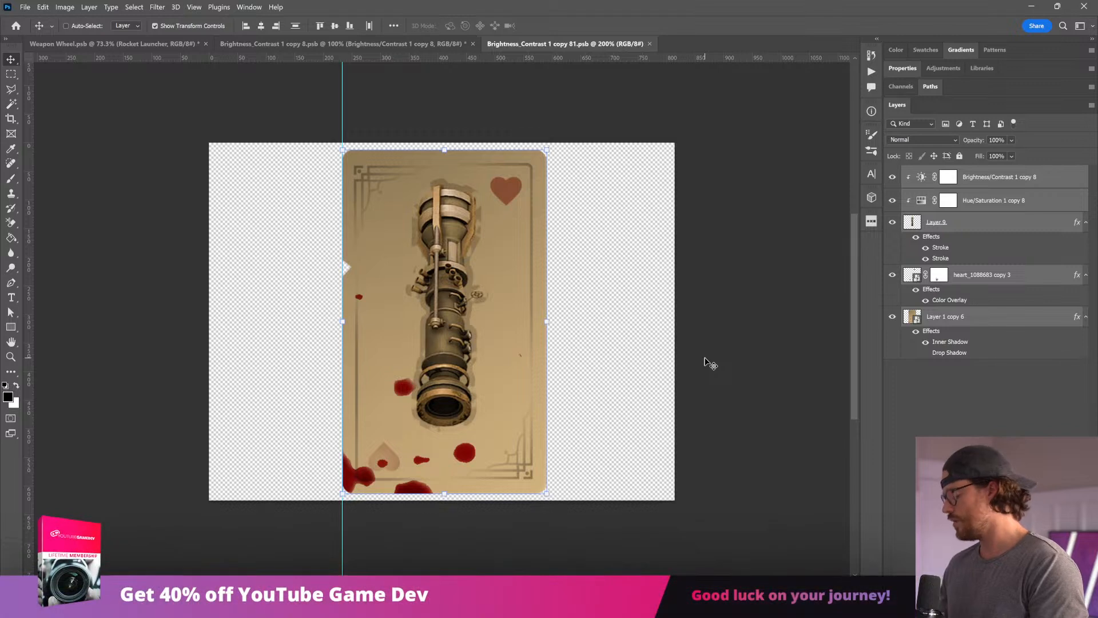
key(ctrl+;)
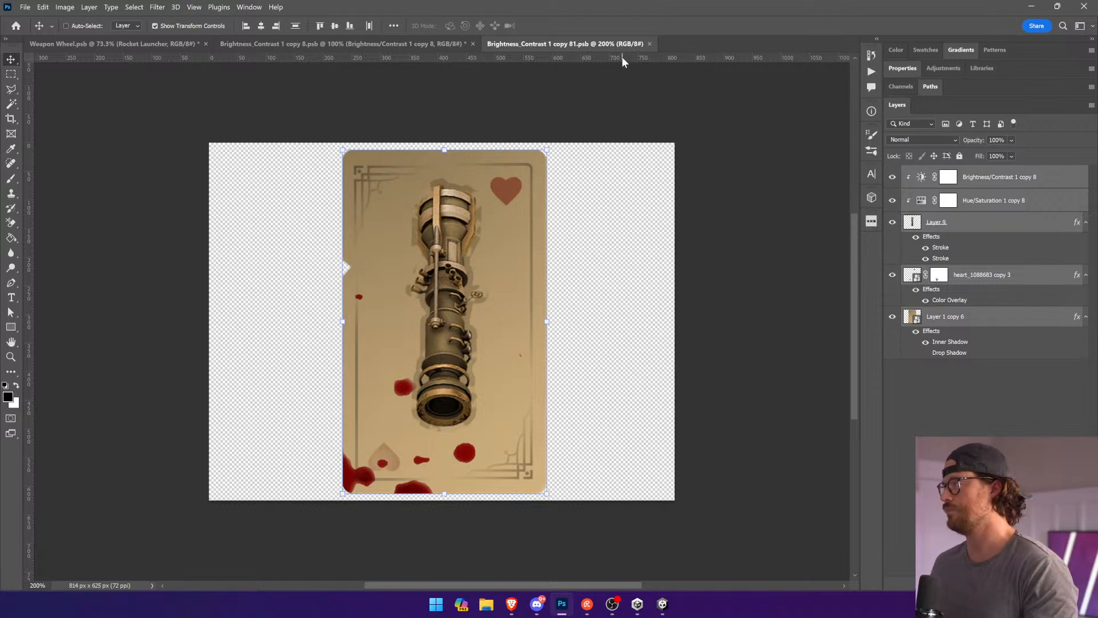
click(650, 44)
key(ctrl+z)
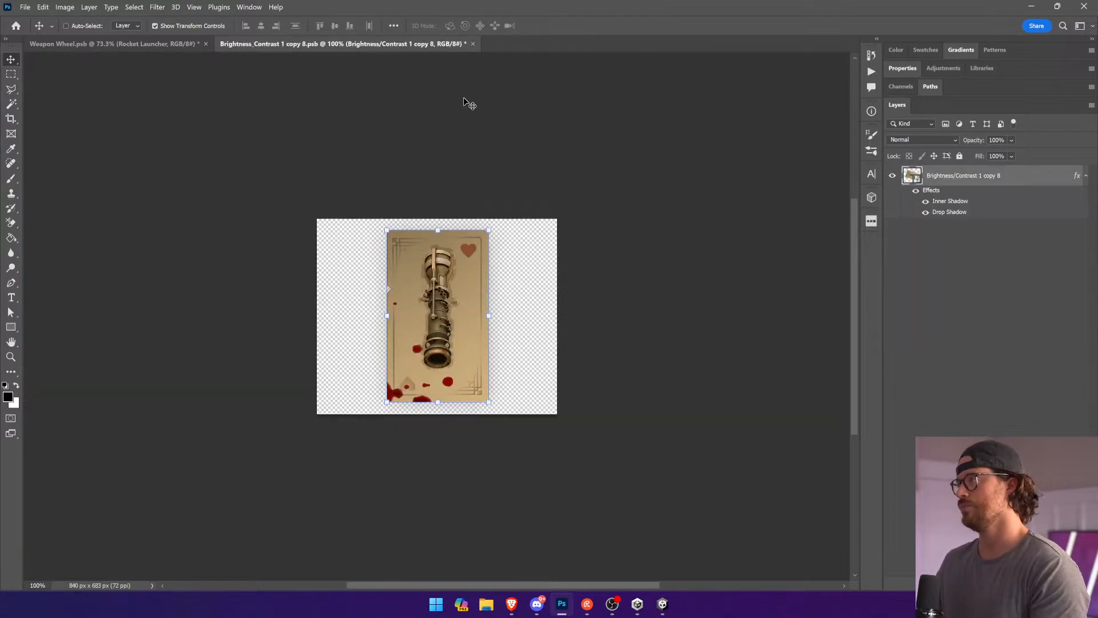
click(466, 45)
drag(411, 274, 389, 270)
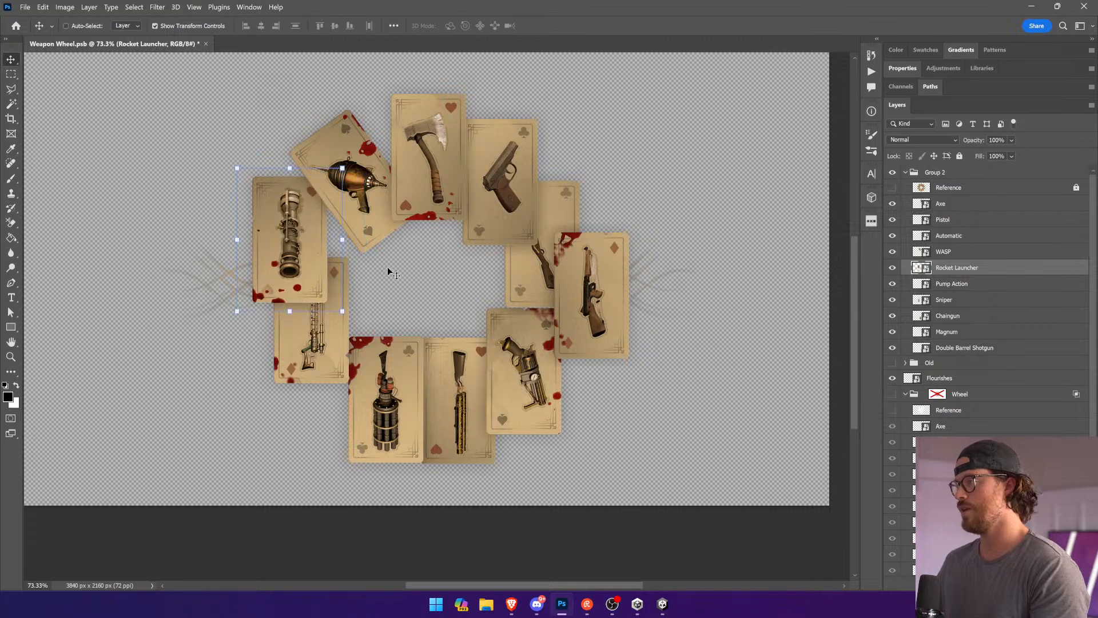
Step: Open the WASP card's smart object and the nested artwork inside it
ctrl+click(373, 228)
double_click(920, 253)
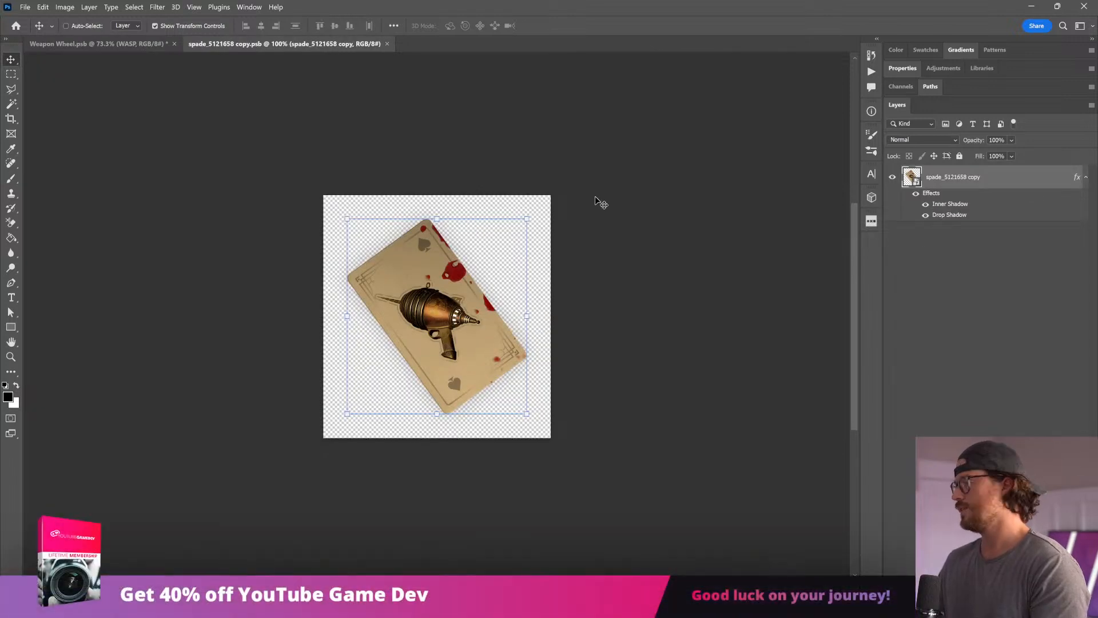
double_click(912, 178)
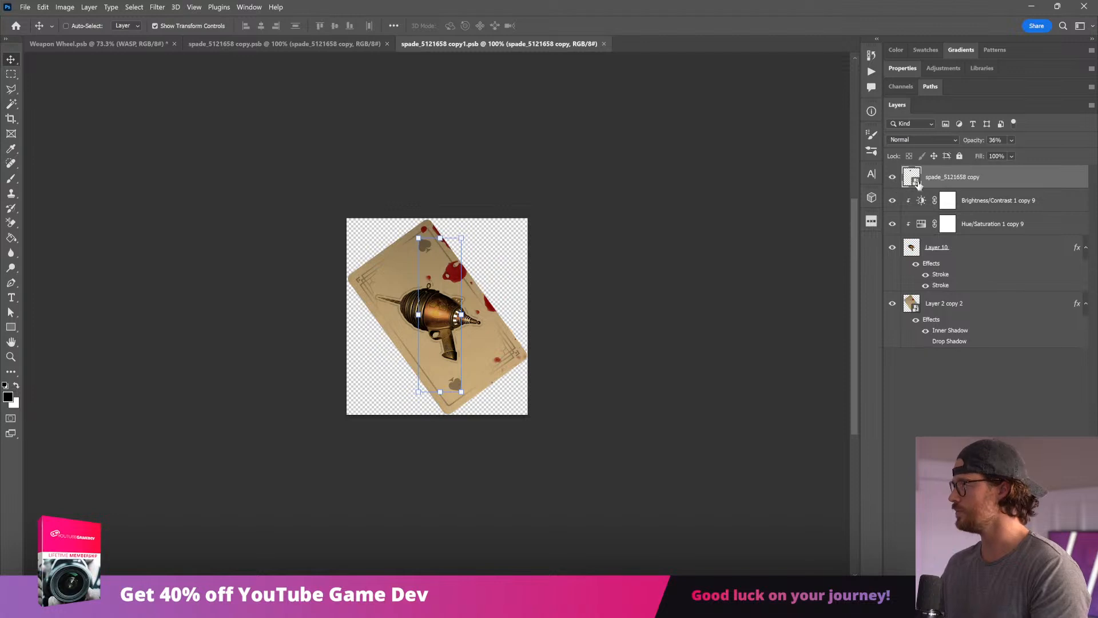
Step: Select all of the WASP card's layers, show the rulers, and place a vertical guide near the canvas's left side
shift+click(965, 315)
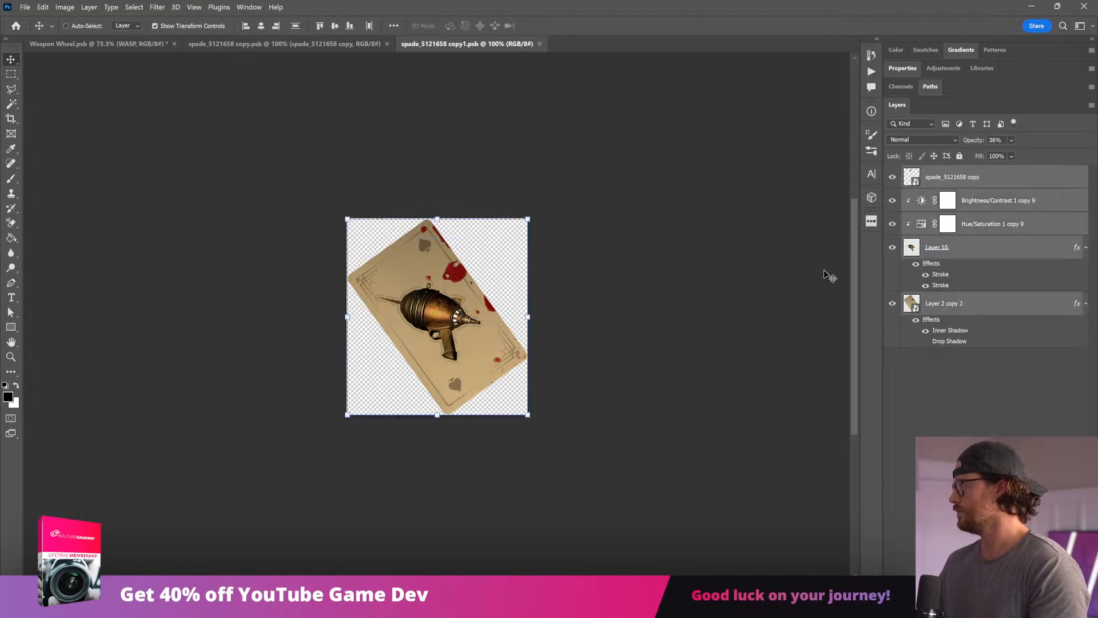
click(195, 7)
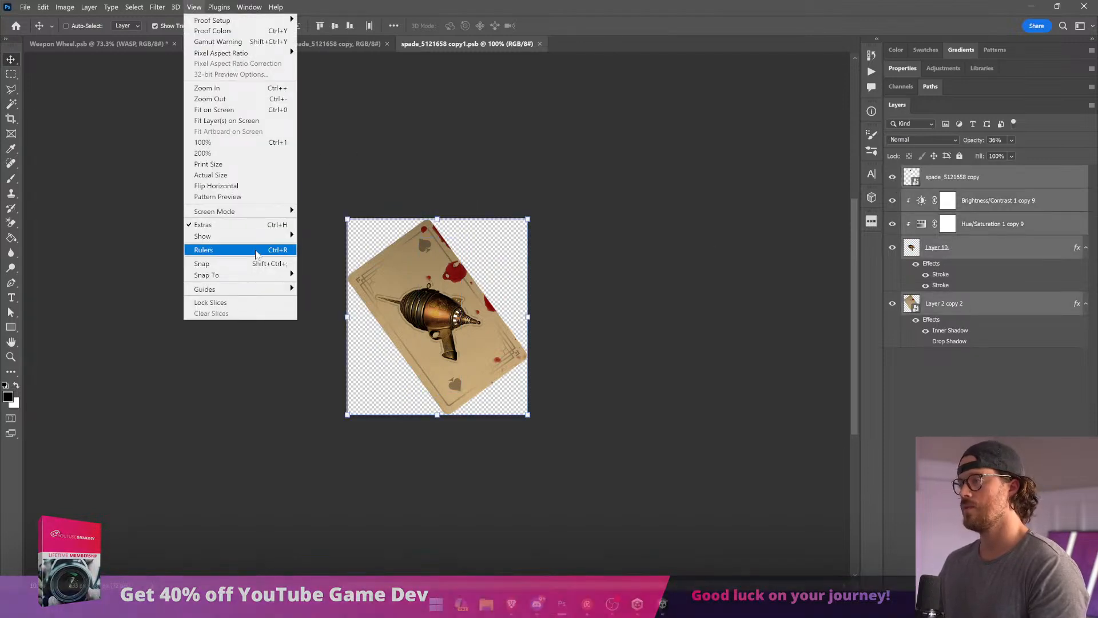
click(206, 250)
drag(31, 294, 381, 278)
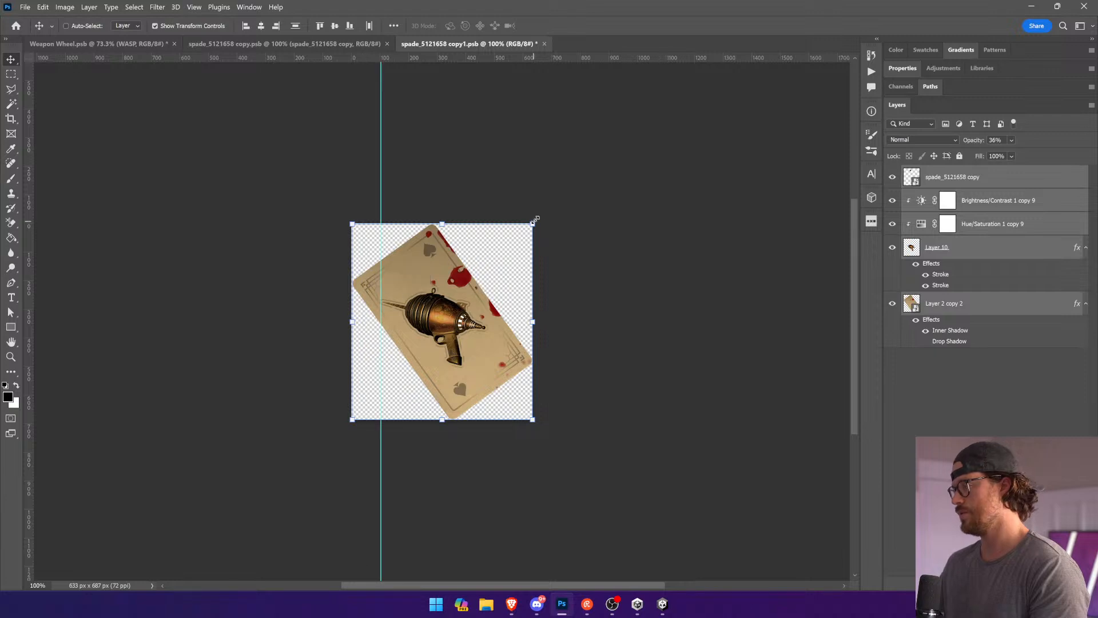
Step: Rotate the WASP card's layers clockwise until the card stands upright and move its left edge onto the guide
drag(541, 217, 604, 290)
key(Return)
alt+scroll(435, 314, up, 10)
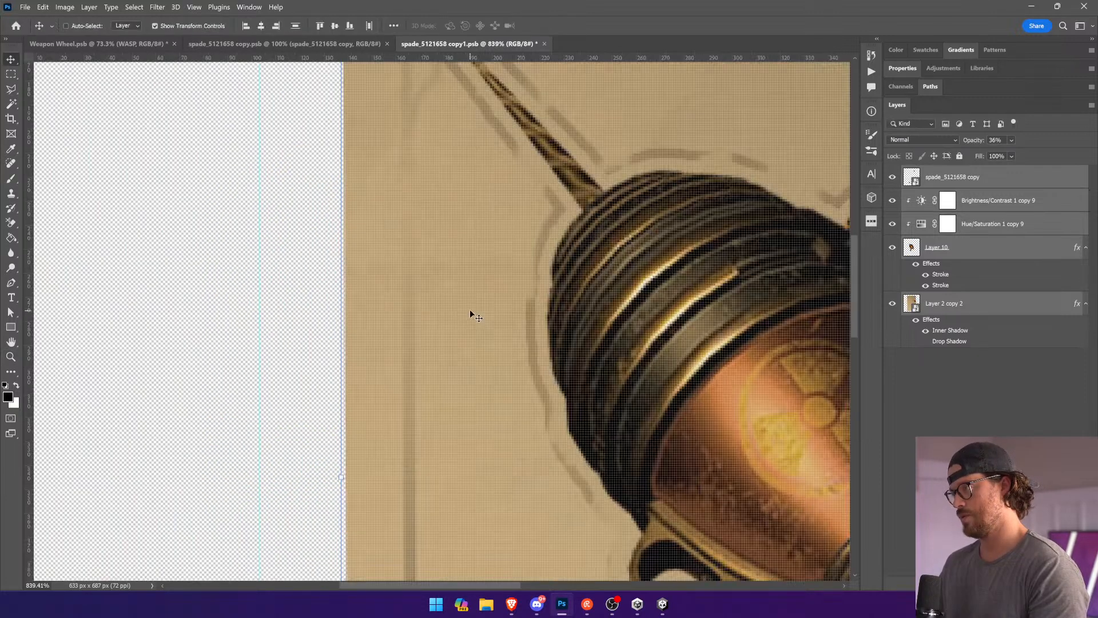
drag(470, 308, 384, 308)
Step: Rotate the WASP card's layers about 0.52° clockwise to bring the lower-left corner in line with the guide
drag(395, 263, 486, 311)
drag(575, 572, 561, 323)
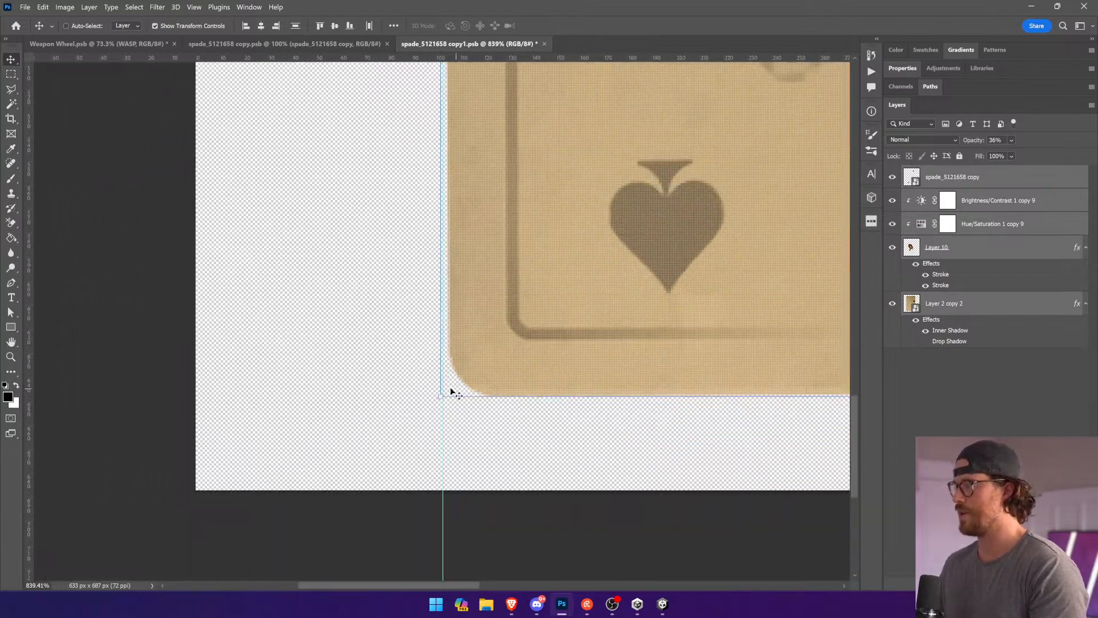
drag(428, 402, 422, 397)
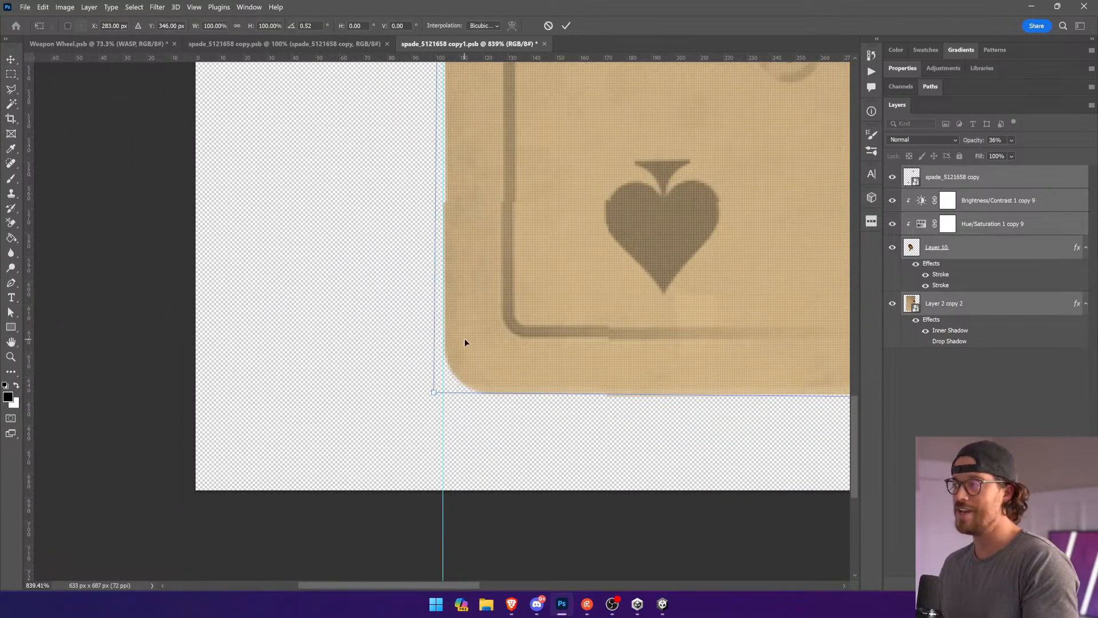
key(Return)
Step: Check the WASP card's left edge up to its upper-left corner and fine-tune the rotation there against the guide
drag(465, 336, 475, 572)
drag(506, 108, 620, 566)
drag(664, 237, 715, 566)
drag(702, 77, 679, 303)
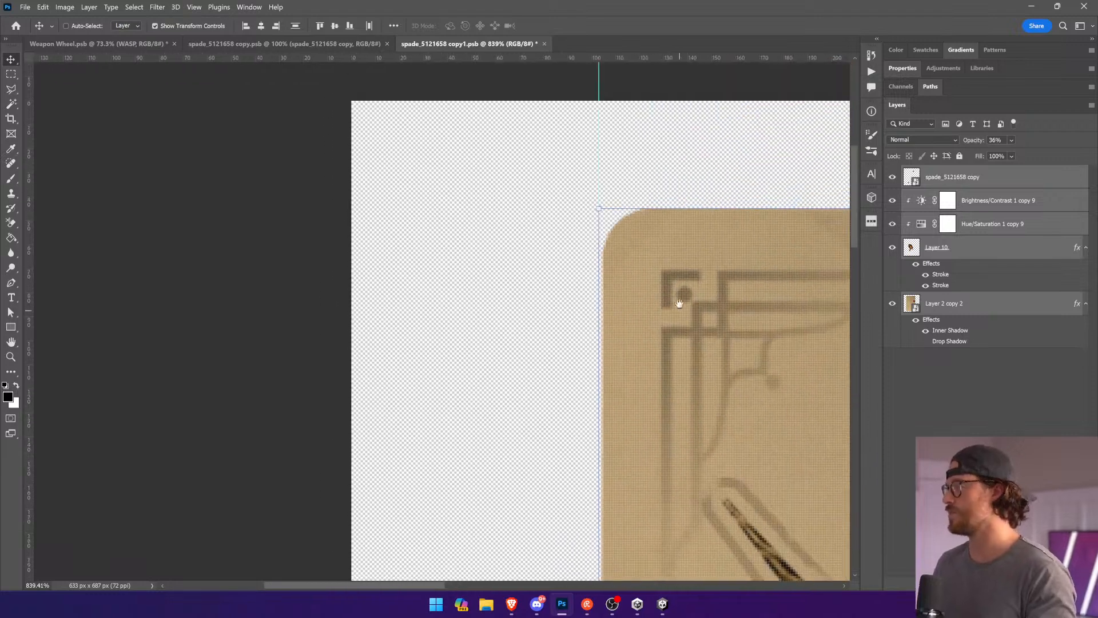
drag(588, 205, 588, 202)
key(Return)
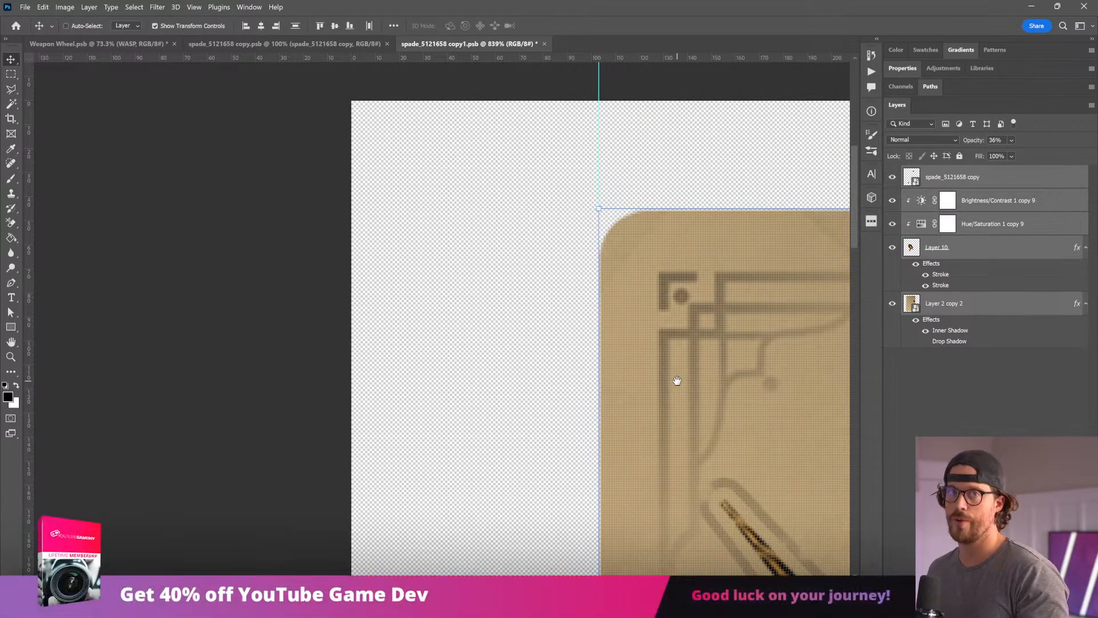
Step: Follow the WASP card's left edge back down to its lower-left corner and make a final slight rotation to match the guide
drag(680, 457, 610, 104)
drag(676, 332, 640, 131)
drag(738, 543, 613, 220)
drag(650, 270, 636, 74)
drag(681, 563, 644, 189)
drag(647, 298, 676, 437)
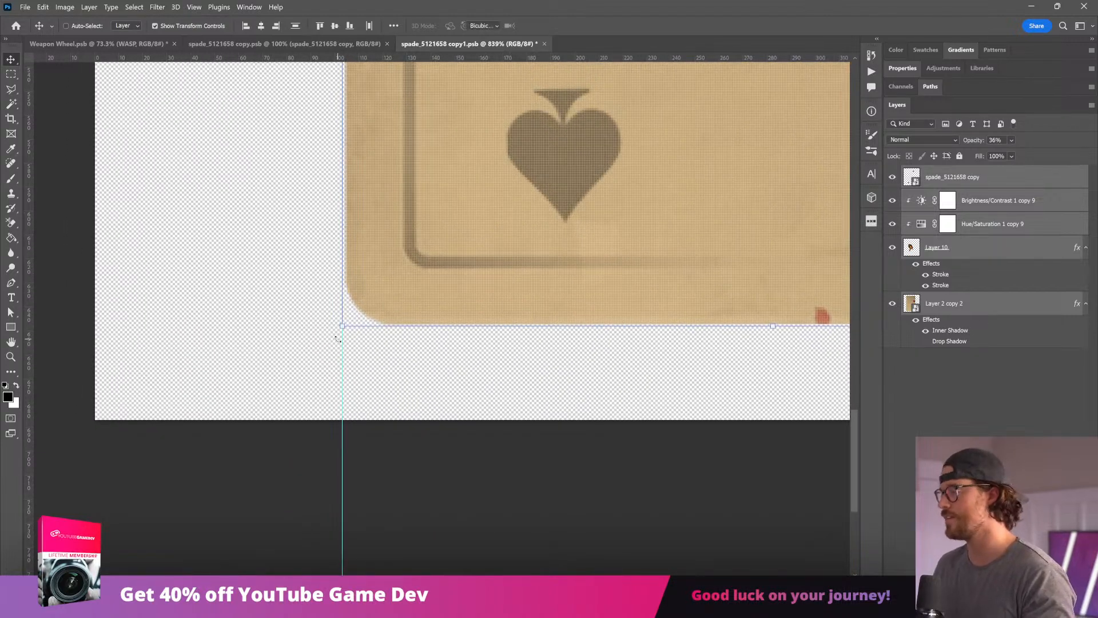
key(ctrl+t)
drag(338, 337, 336, 339)
key(Return)
Step: Save and close the WASP card's nested artwork and its smart object
key(ctrl+s)
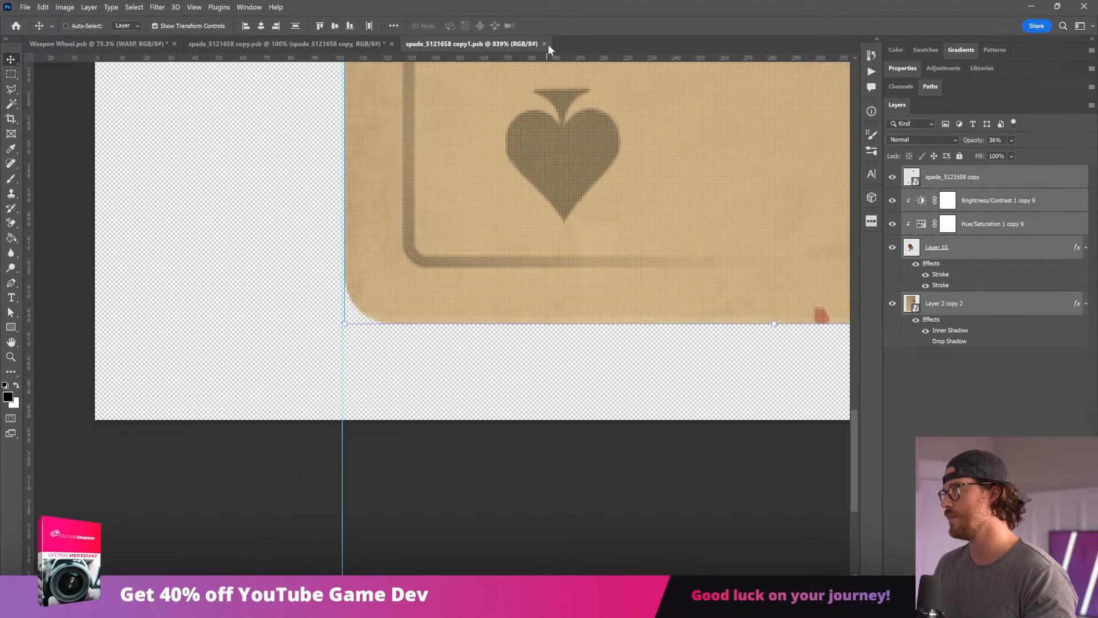
click(545, 44)
key(ctrl+s)
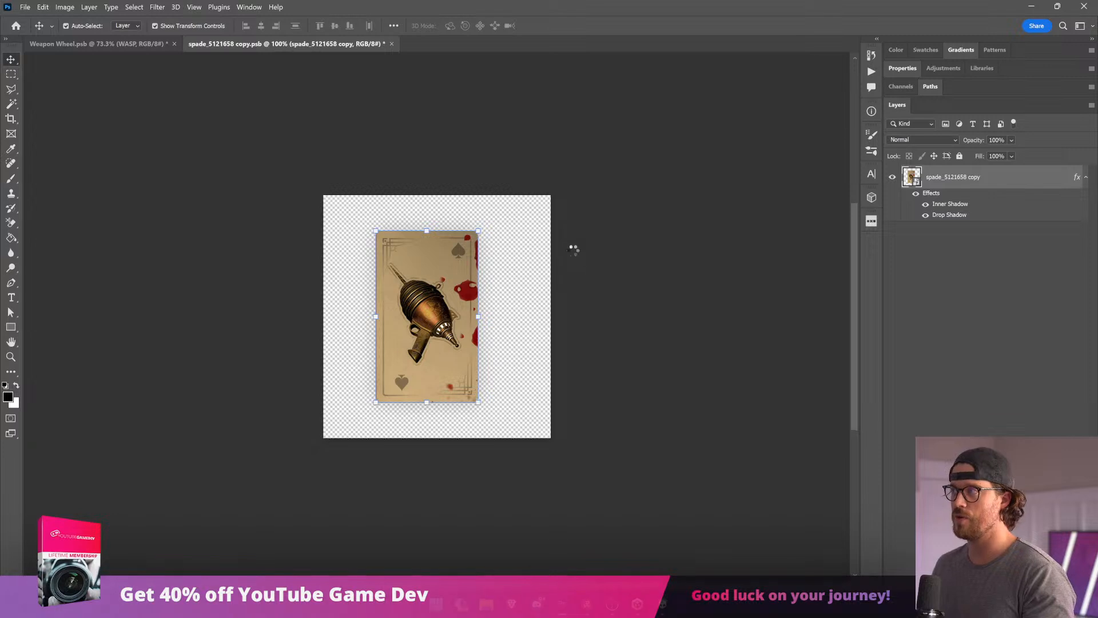
click(394, 96)
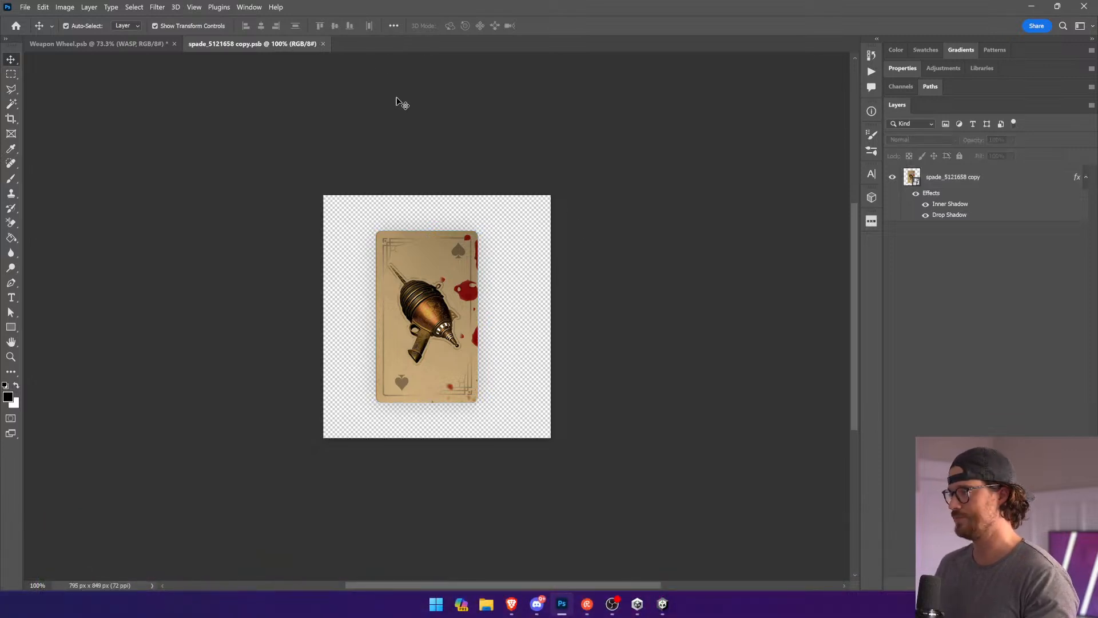
click(322, 43)
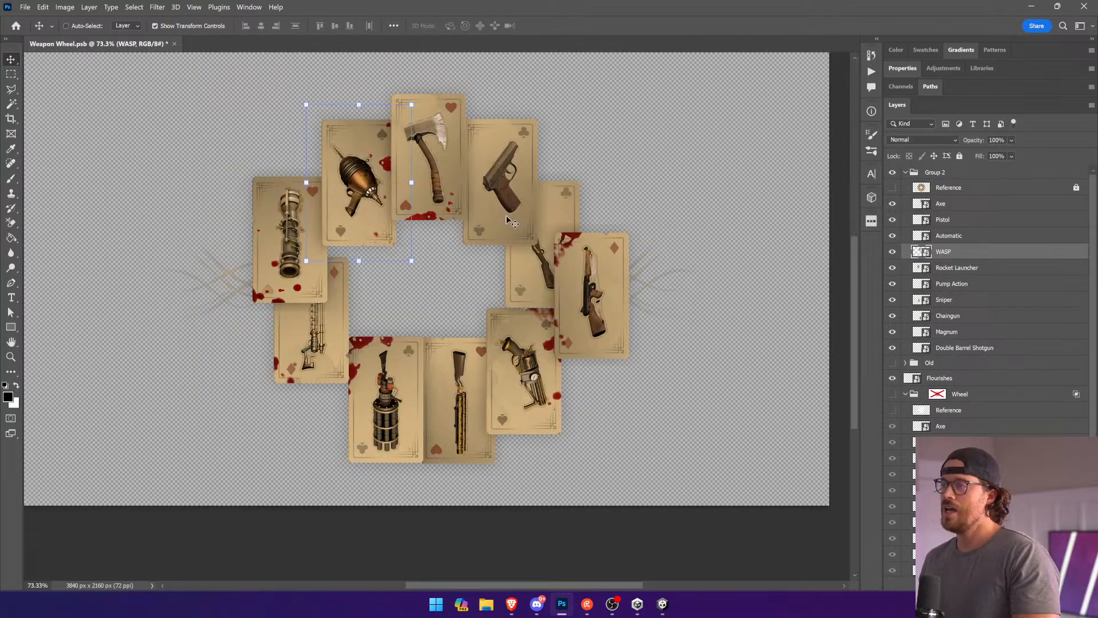
Step: Select the WASP card in the wheel, make the Reference layer visible, and save the weapon wheel document
key(alt+bracketleft)
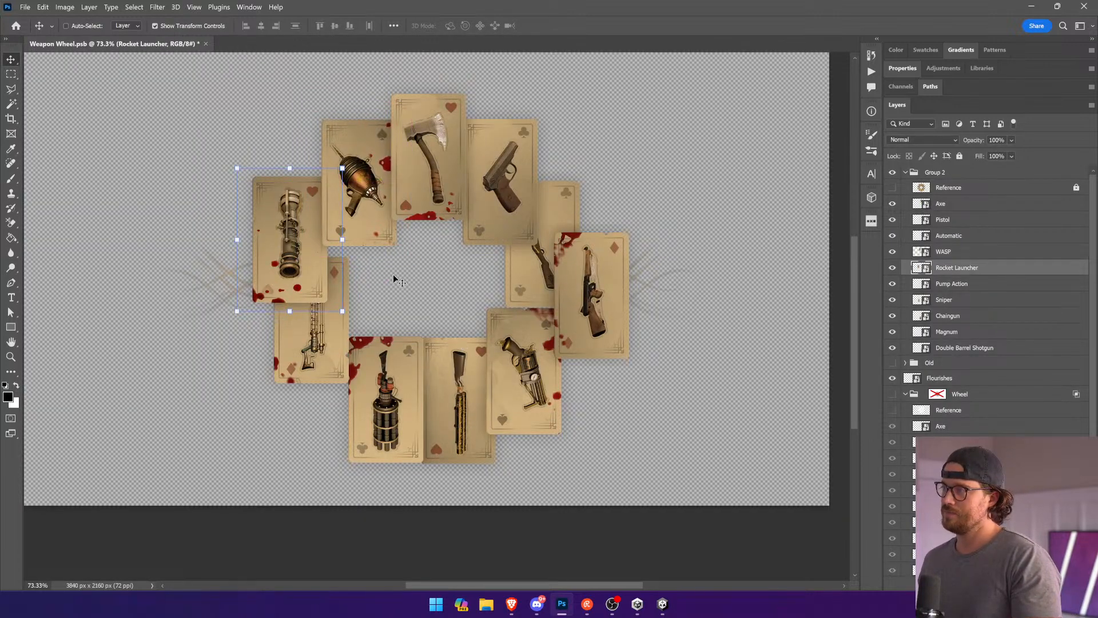
ctrl+click(361, 215)
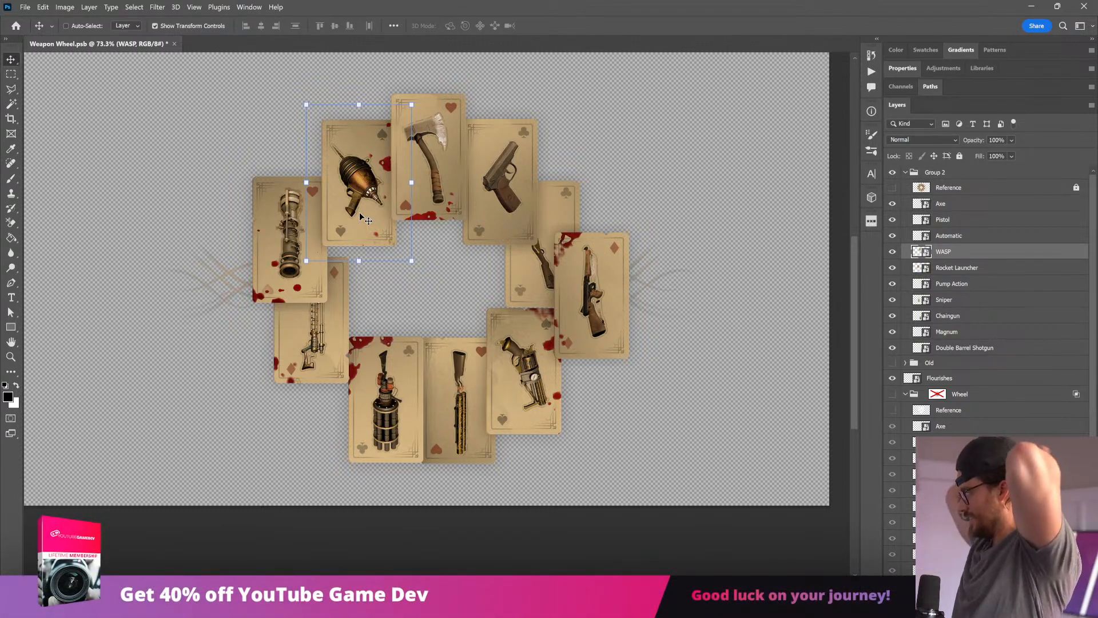
click(892, 188)
key(ctrl+s)
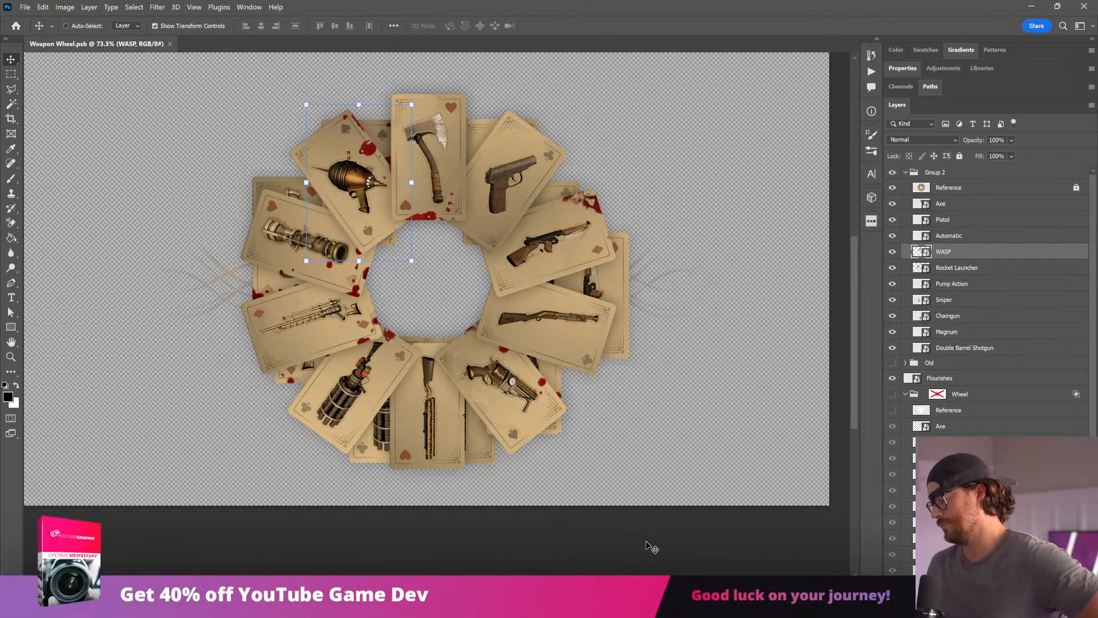
Step: Switch to Unity, select the Weapon Wheel asset in the project, and clear the console
click(526, 606)
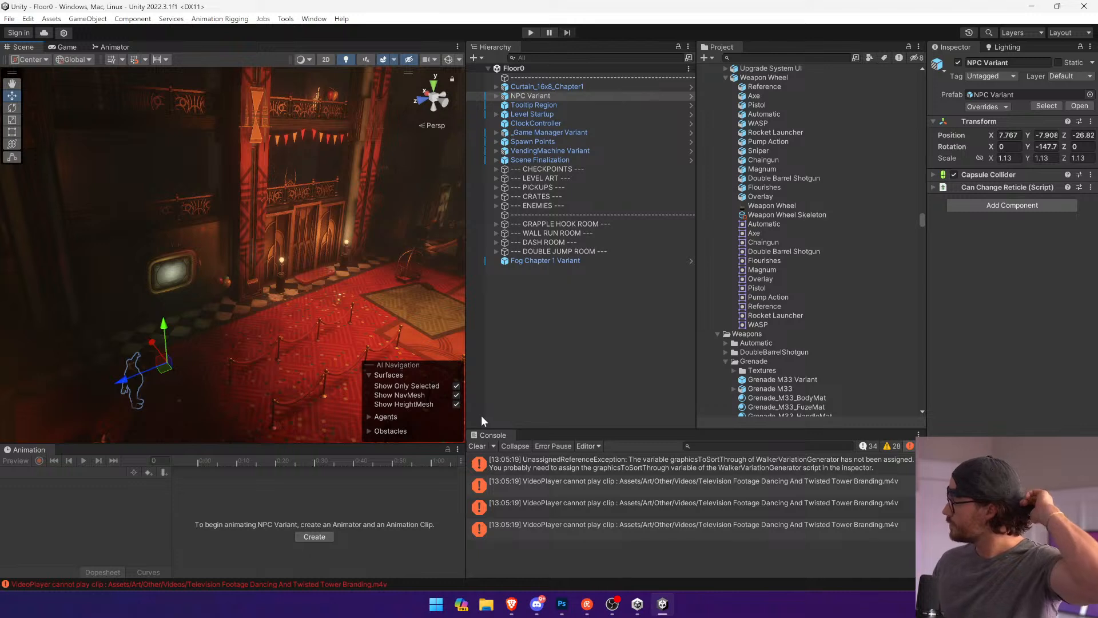
click(767, 77)
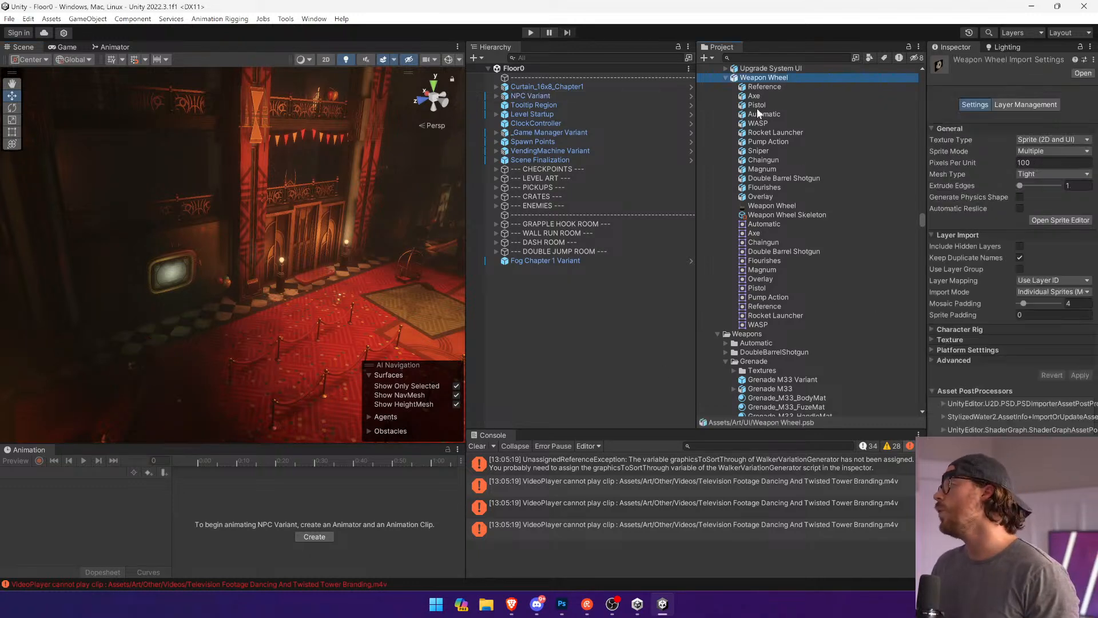
click(479, 447)
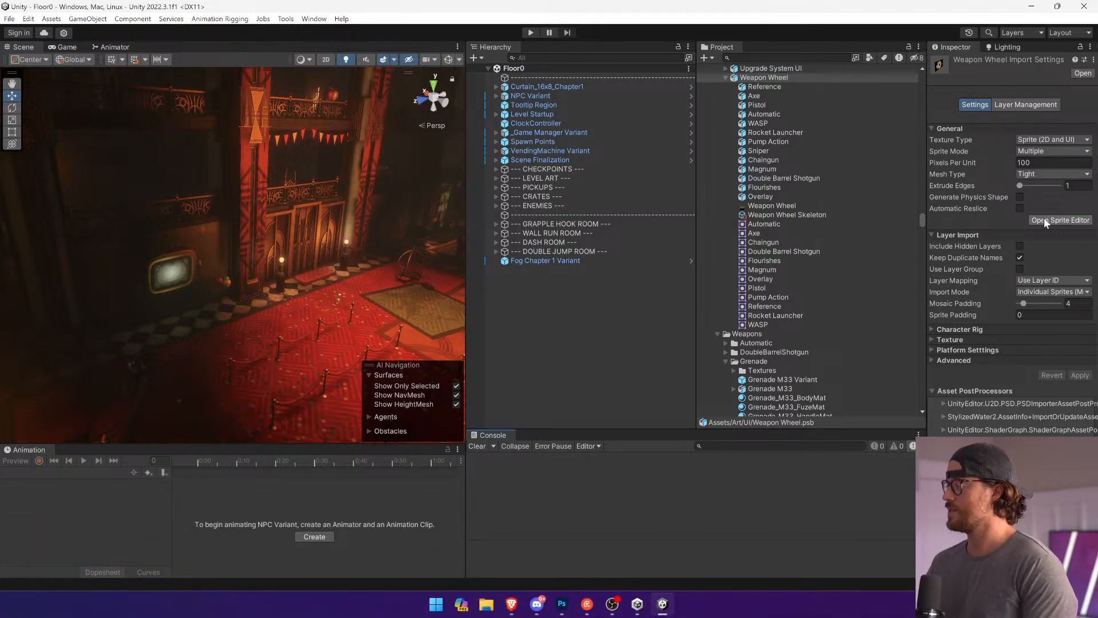
Step: Look through the individual sprites imported under Weapon Wheel, from the Chaingun down to Overlay and back to Magnum
click(784, 230)
click(781, 242)
click(777, 254)
click(777, 280)
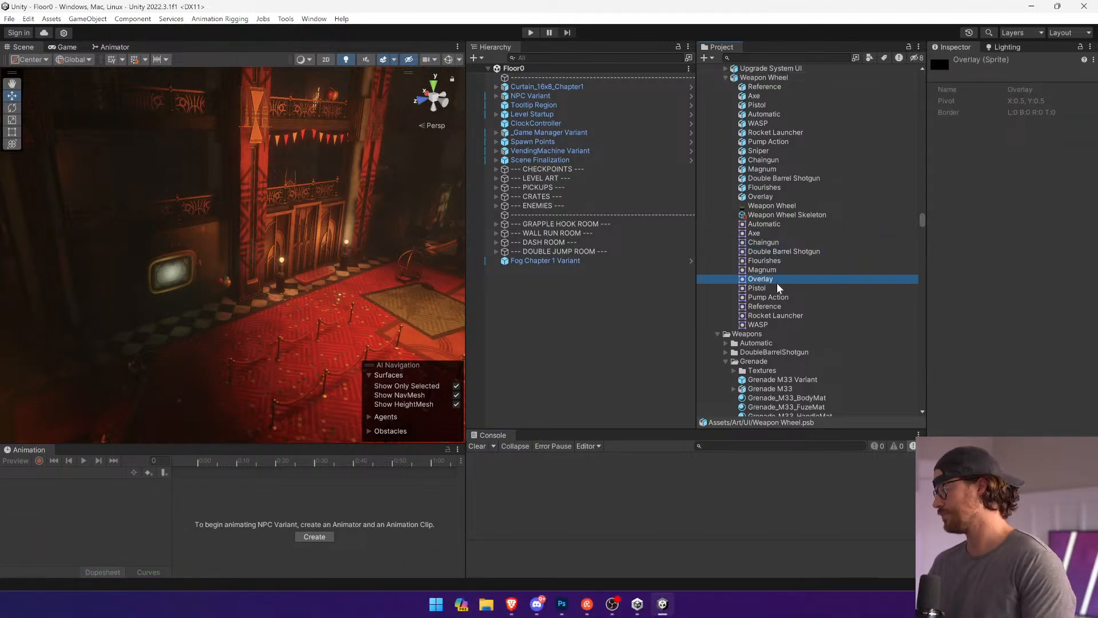
click(780, 268)
click(781, 260)
click(781, 266)
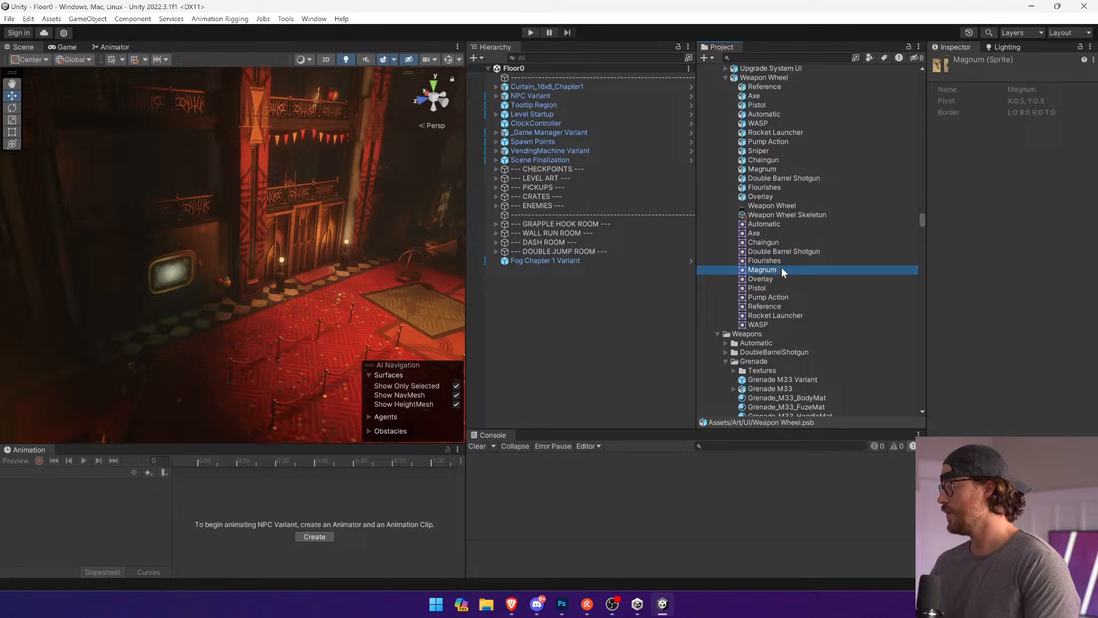
Step: Open the Weapon Wheel asset in the Sprite Editor to examine how its card sprites are cut
click(780, 74)
click(1049, 218)
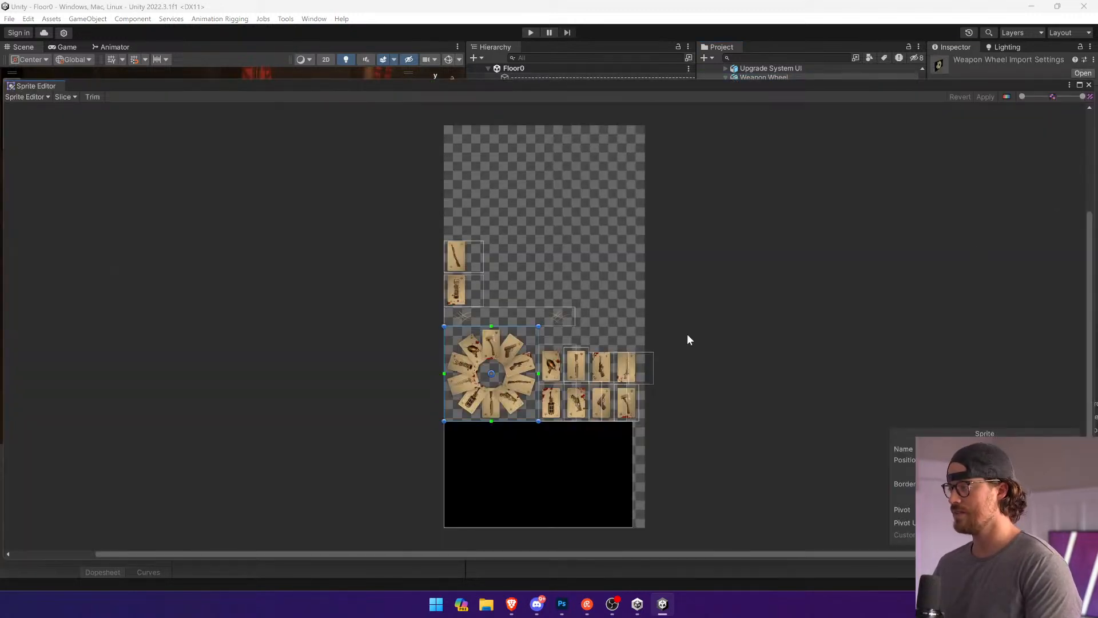
scroll(694, 347, up, 5)
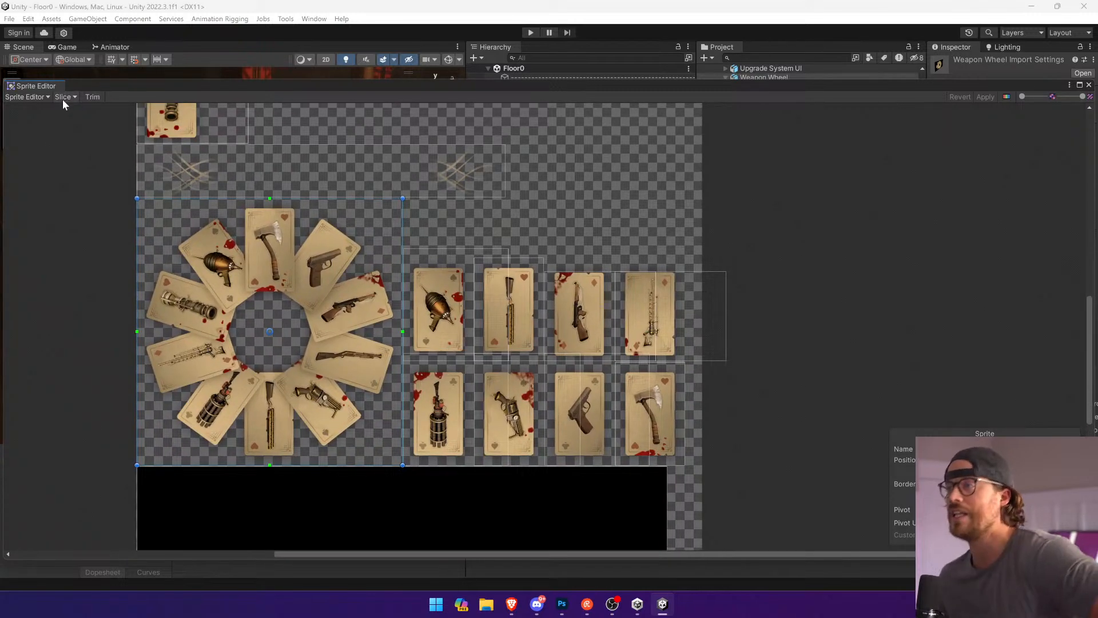
Step: Try automatic slicing of the sprite sheet with a Center pivot and the Delete Existing method, accepting the loss of existing sprites
click(39, 97)
click(65, 98)
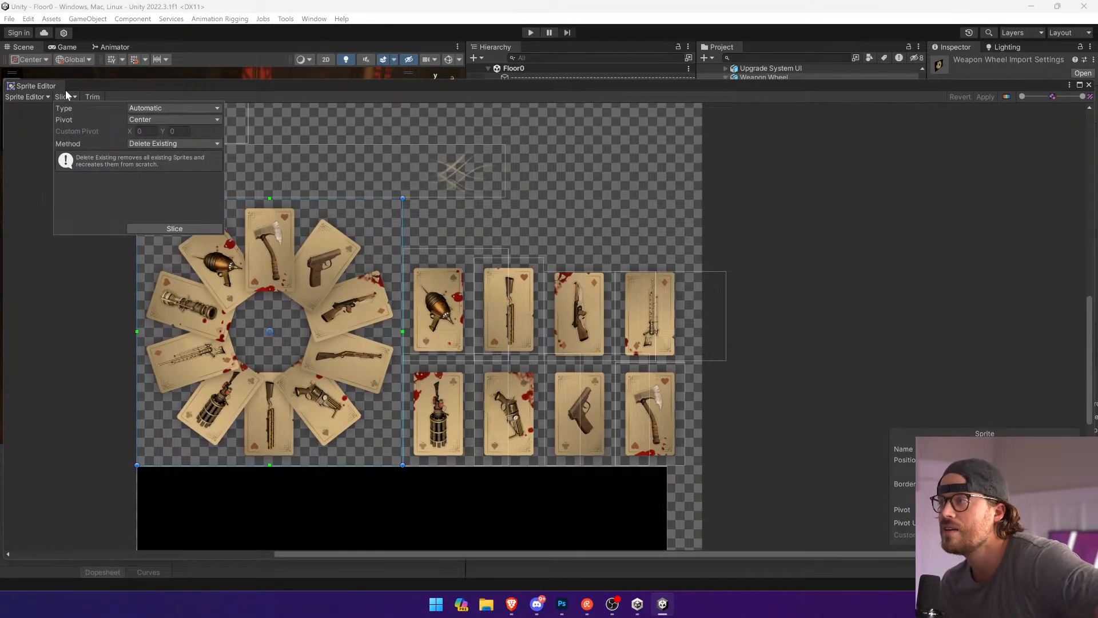
click(207, 230)
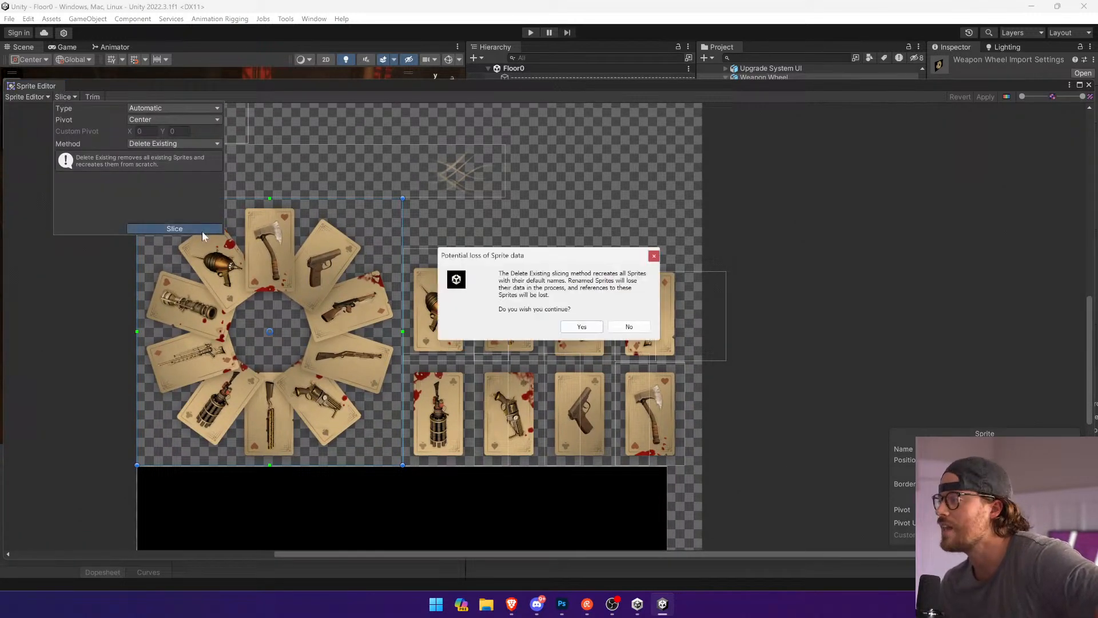
click(592, 330)
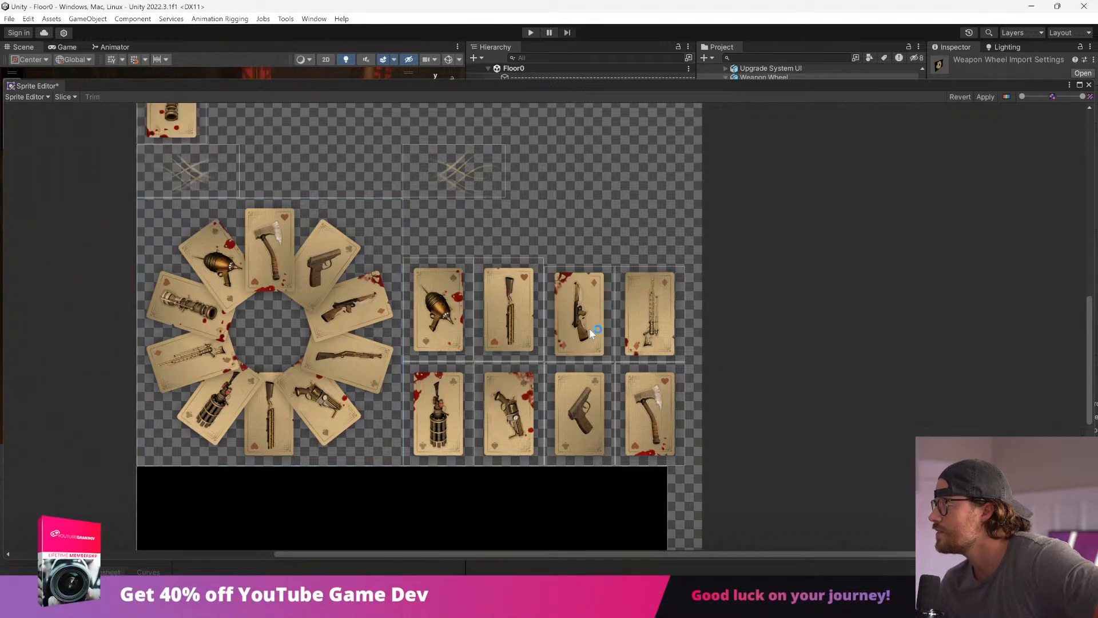
Step: Inspect the automatically sliced Automatic, Chaingun and neighbouring cards, and revert the slicing
middle_drag(352, 244, 406, 295)
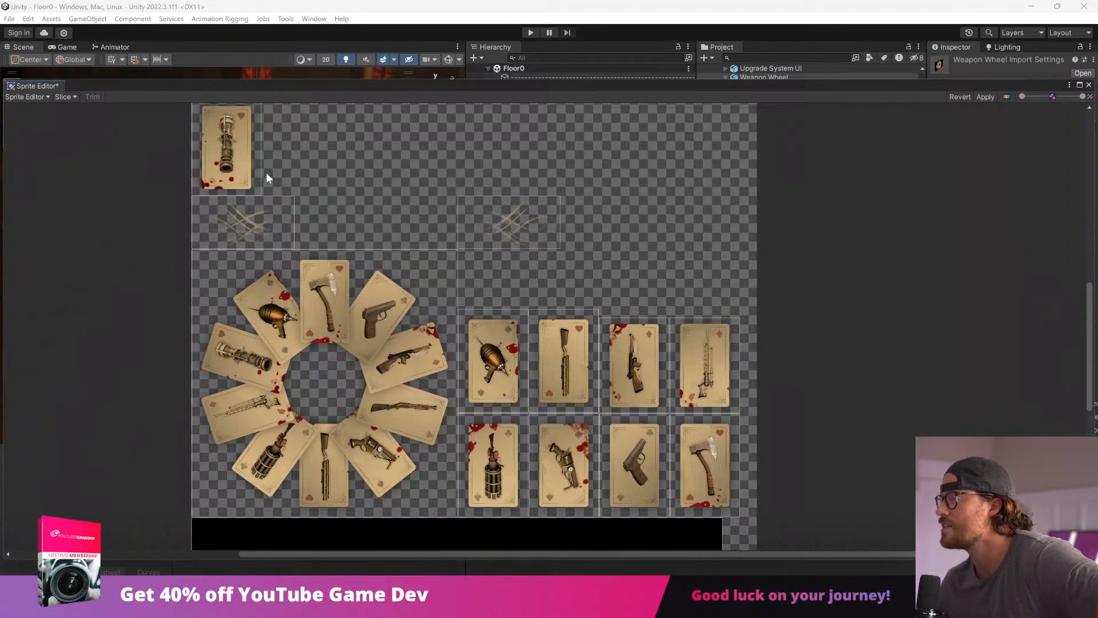
click(637, 345)
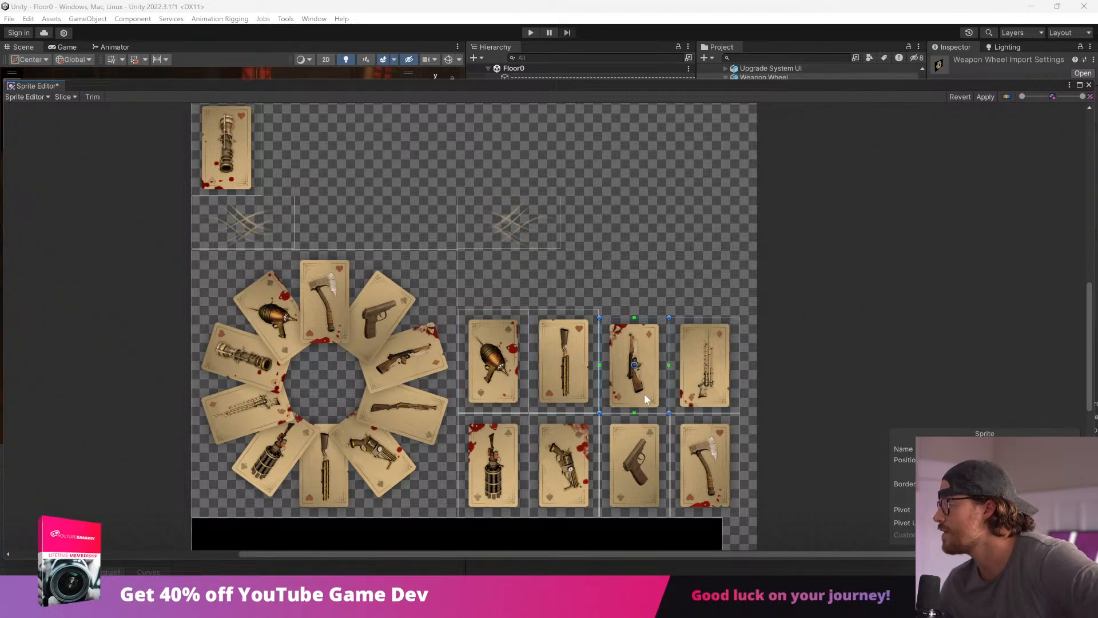
click(496, 434)
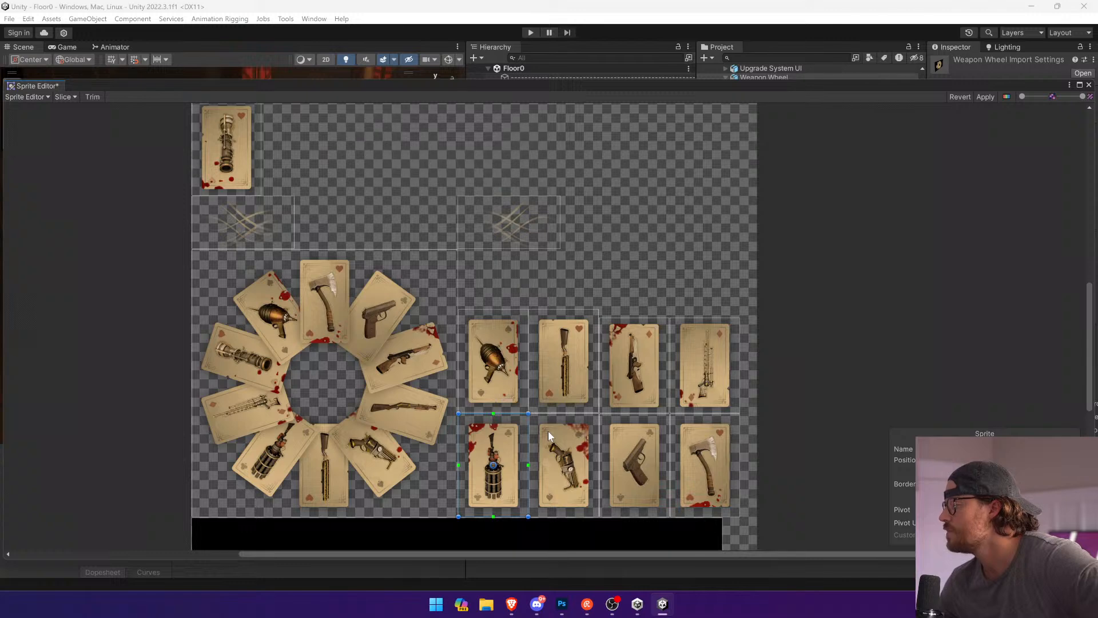
scroll(548, 431, down, 3)
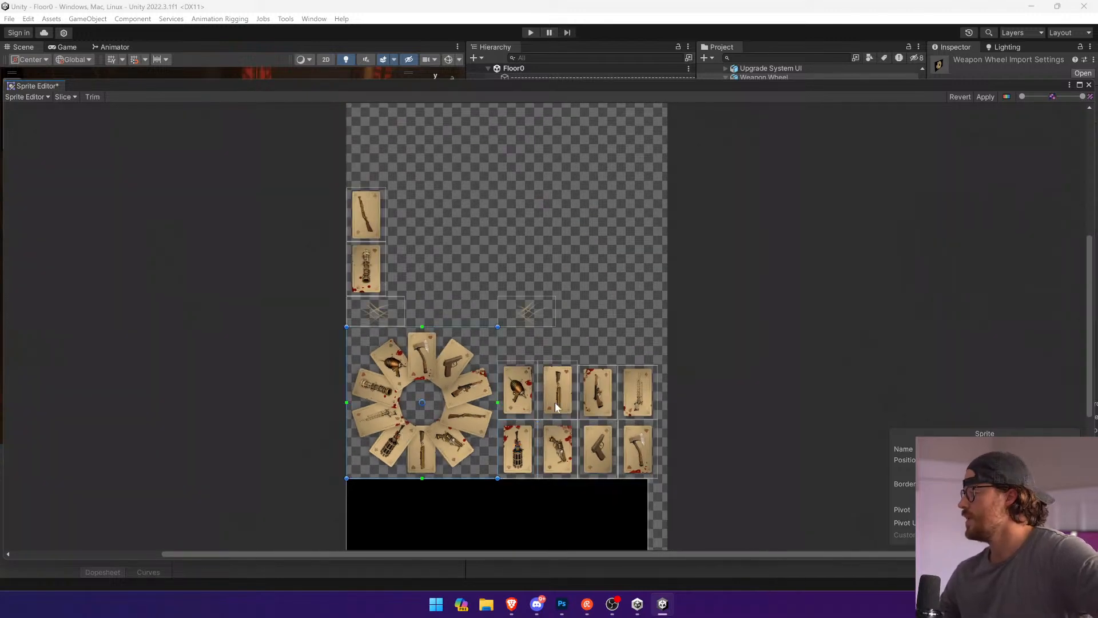
click(600, 391)
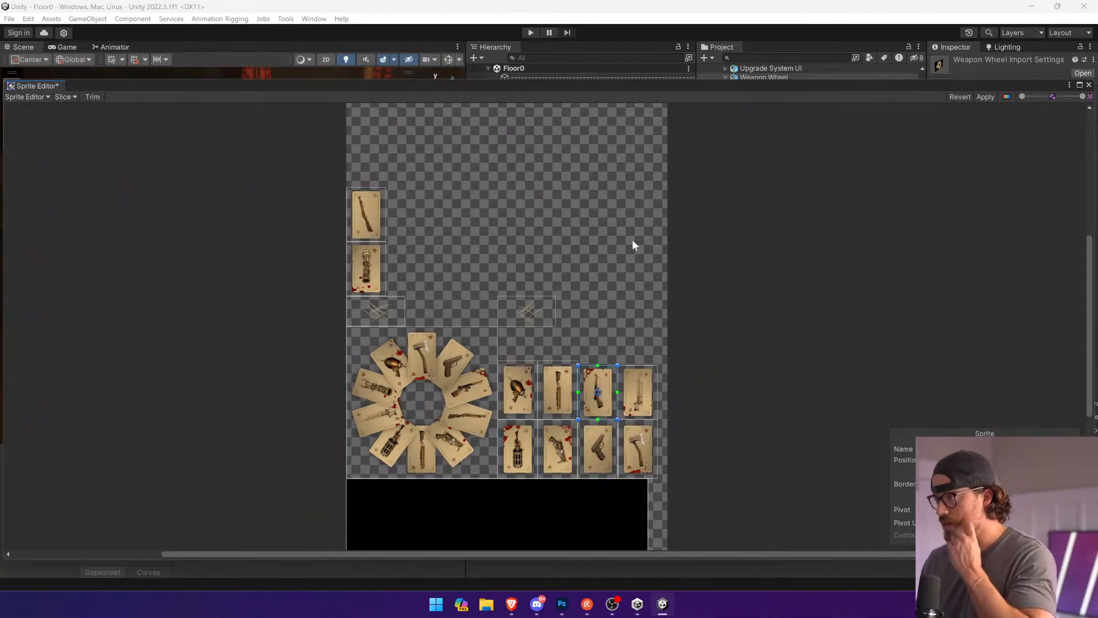
drag(1006, 82, 828, 70)
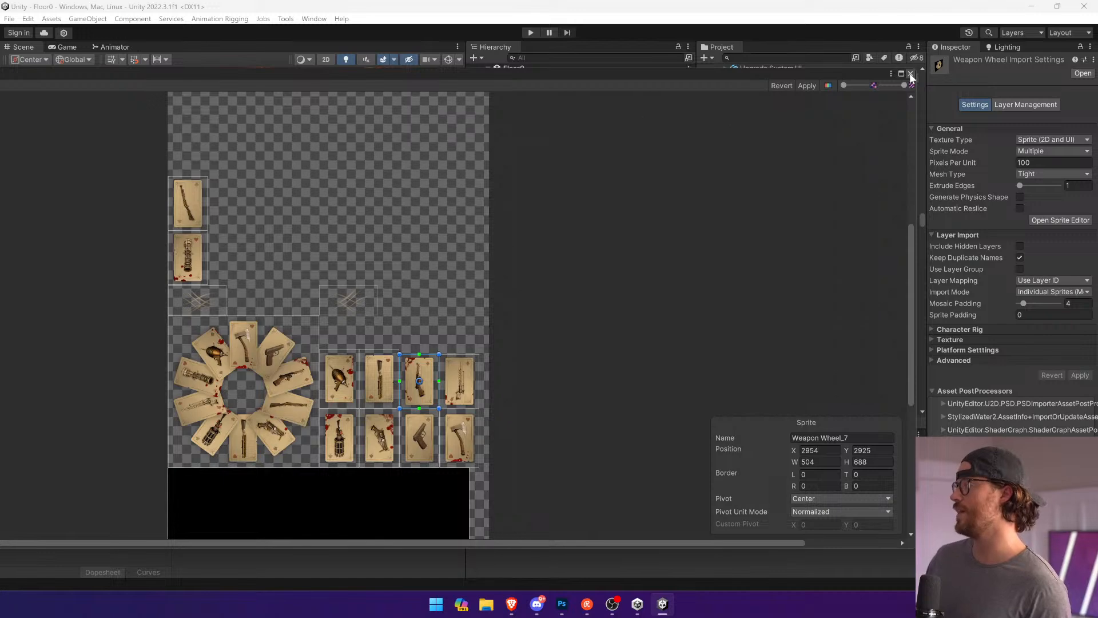
click(792, 85)
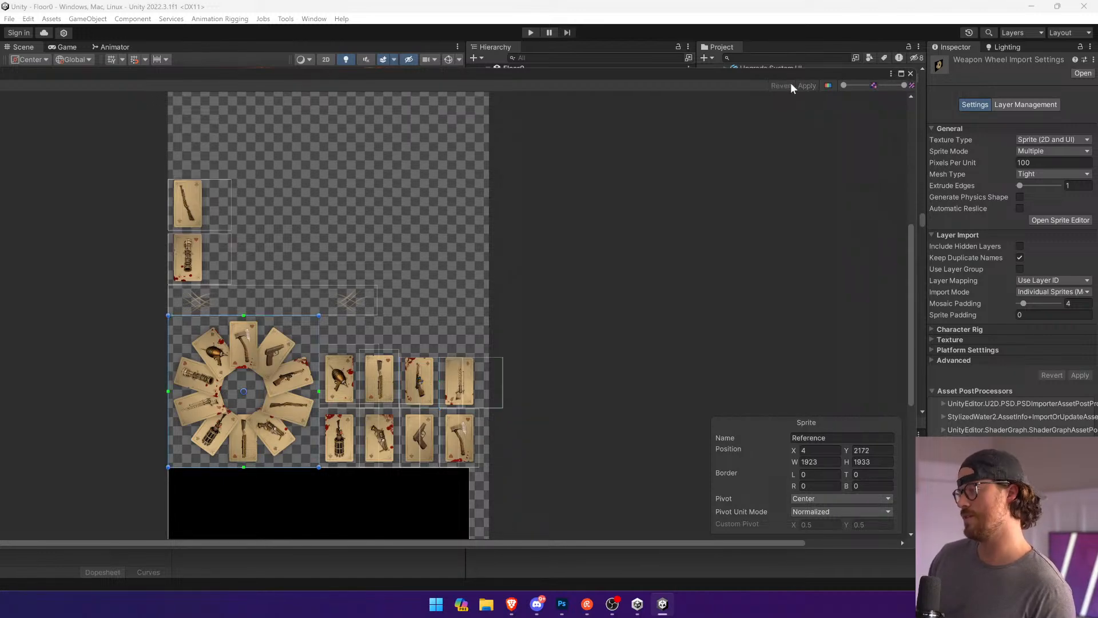
Step: Shrink the WASP sprite's rectangle in width so it encloses only the WASP card, and select the Double Barrel Shotgun sprite
scroll(400, 407, up, 1)
middle_drag(401, 406, 619, 319)
scroll(675, 303, up, 5)
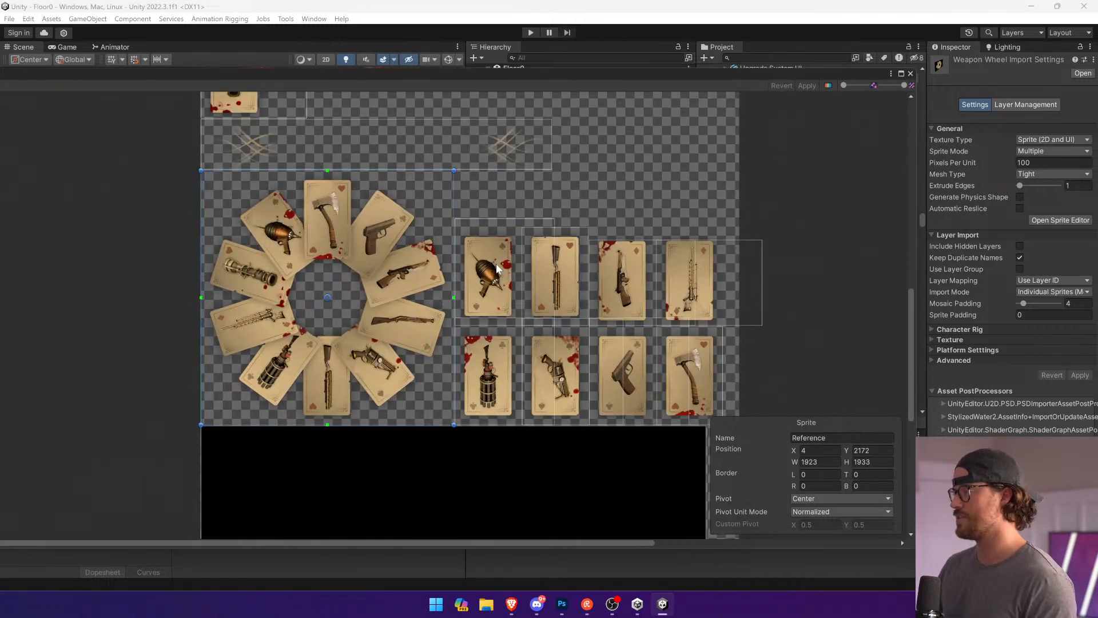
click(495, 264)
scroll(554, 244, up, 5)
scroll(557, 246, up, 1)
drag(555, 203, 499, 216)
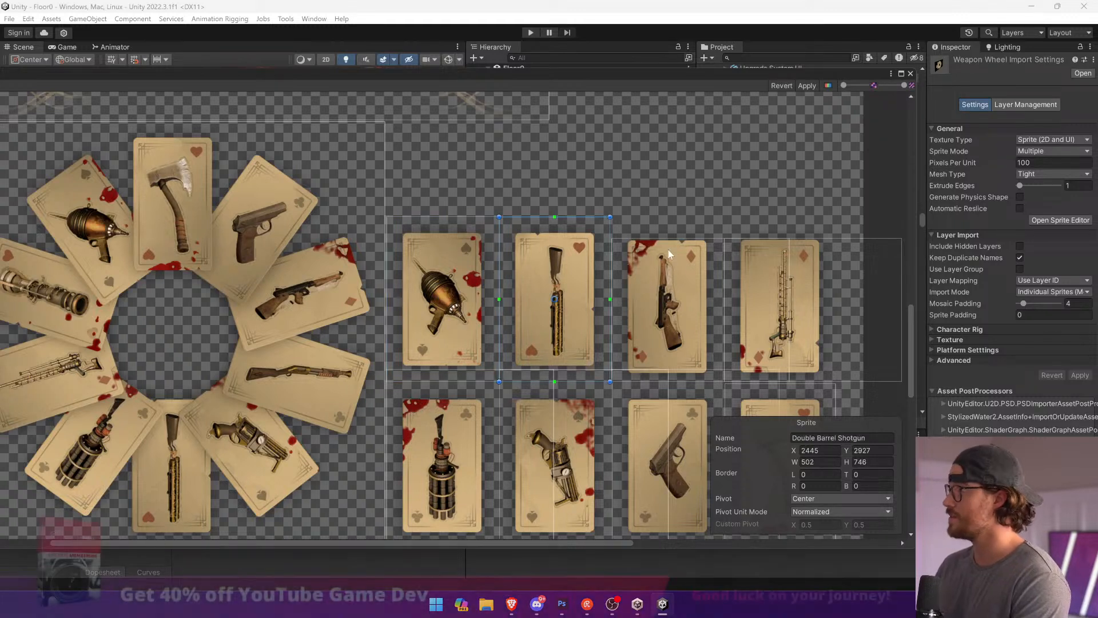
Step: Resize the Automatic sprite's rectangle to about 497 × 737 and the Sniper's to about 507 × 735 around their cards
click(722, 264)
drag(790, 381, 721, 378)
drag(721, 239, 721, 224)
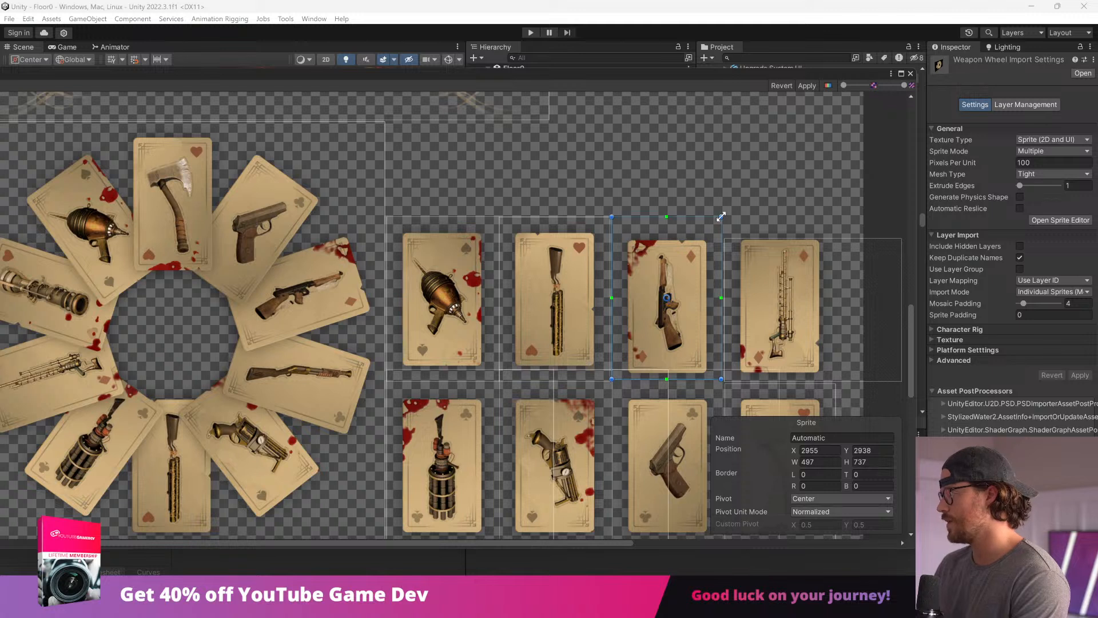
click(780, 278)
drag(902, 239, 835, 220)
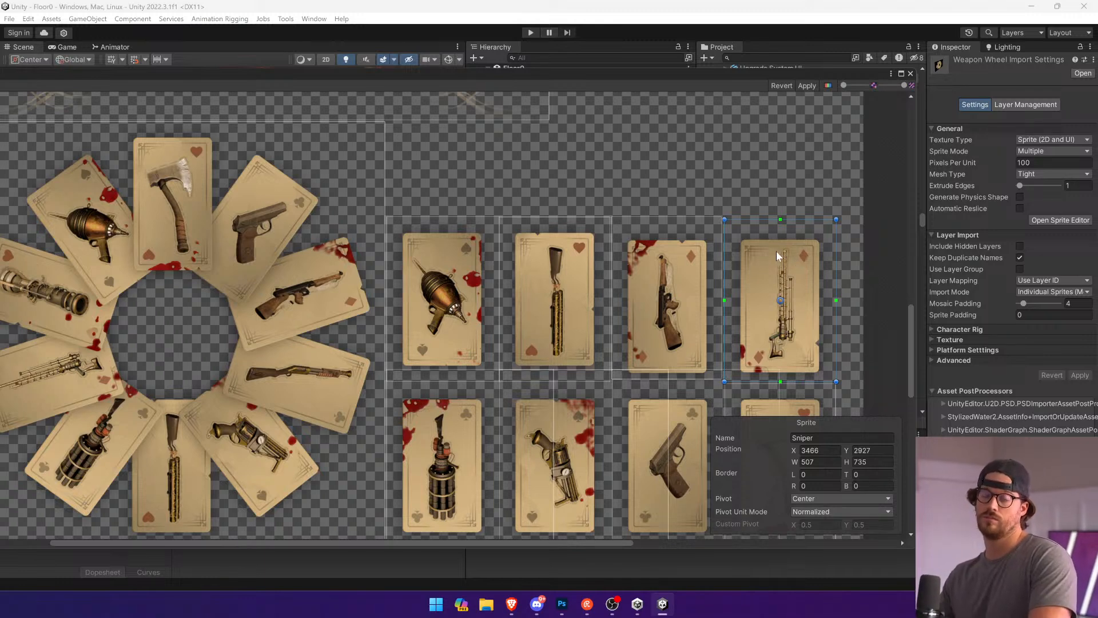
Step: Narrow the Chaingun, Magnum and Pistol sprite rectangles so each encloses only its own card
scroll(615, 295, down, 3)
click(553, 308)
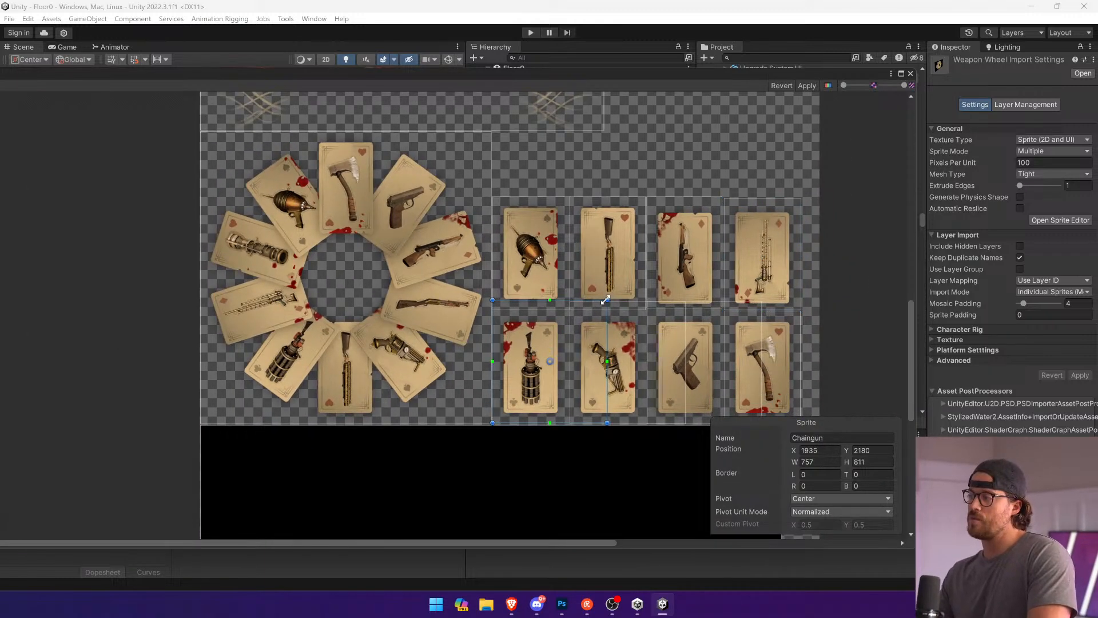
click(591, 327)
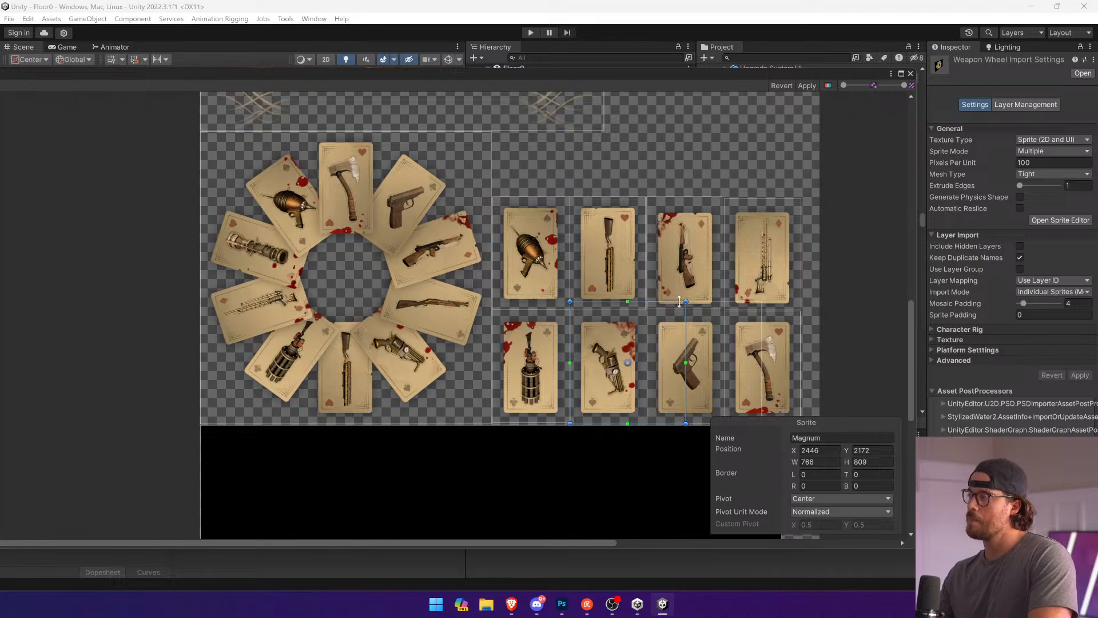
click(666, 334)
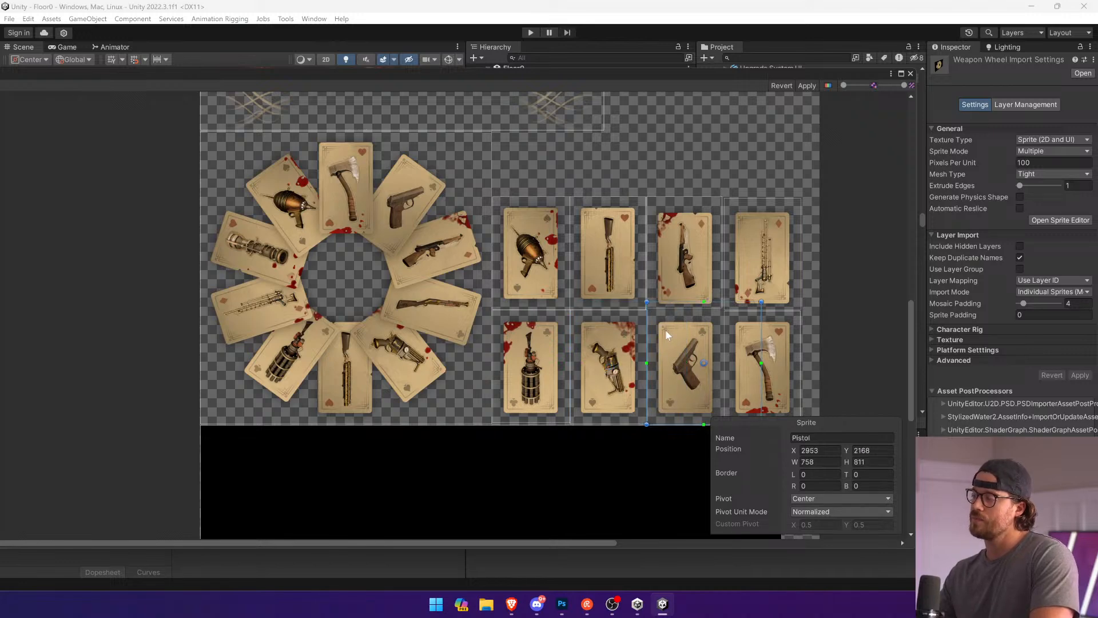
click(760, 333)
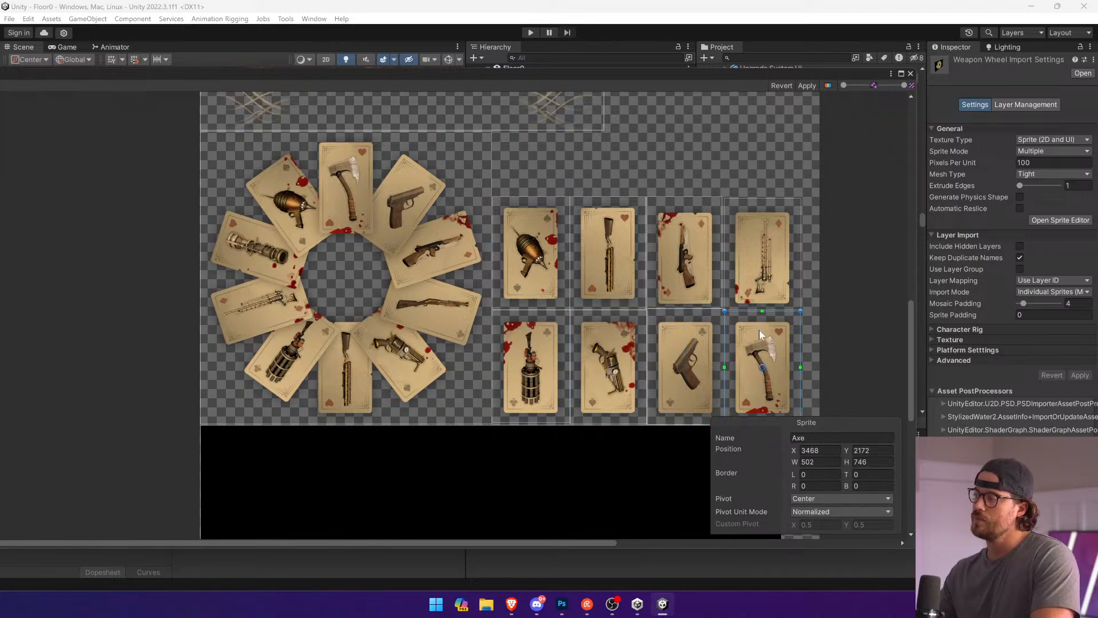
Step: Resize the Rocket Launcher sprite's rectangle to remove the empty area beside its card and leave a little space above
scroll(787, 305, down, 2)
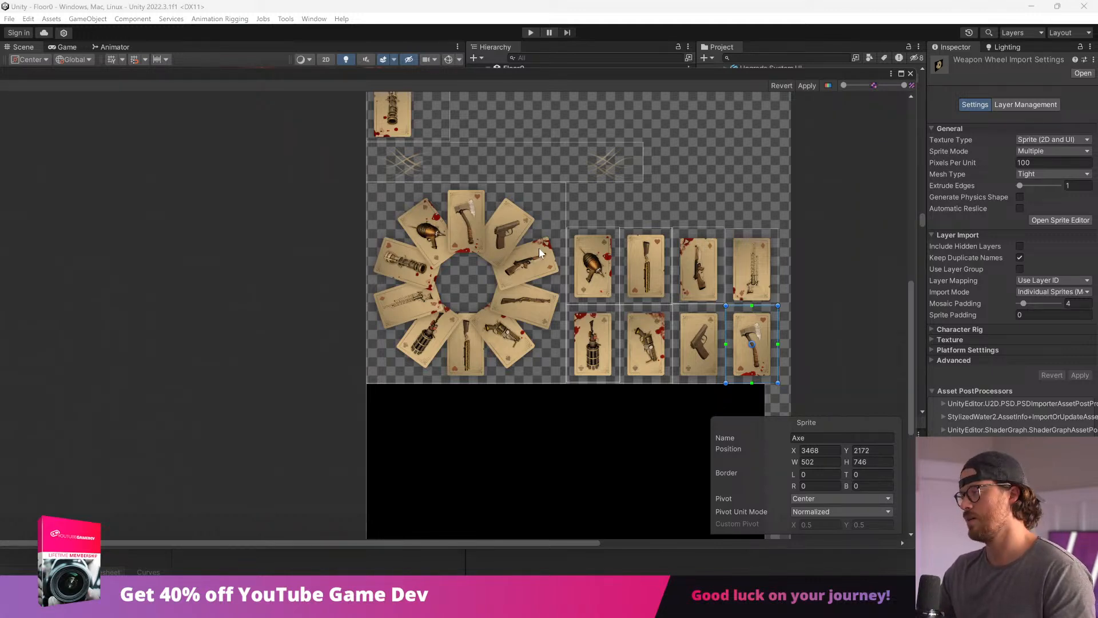
click(421, 127)
scroll(461, 311, up, 5)
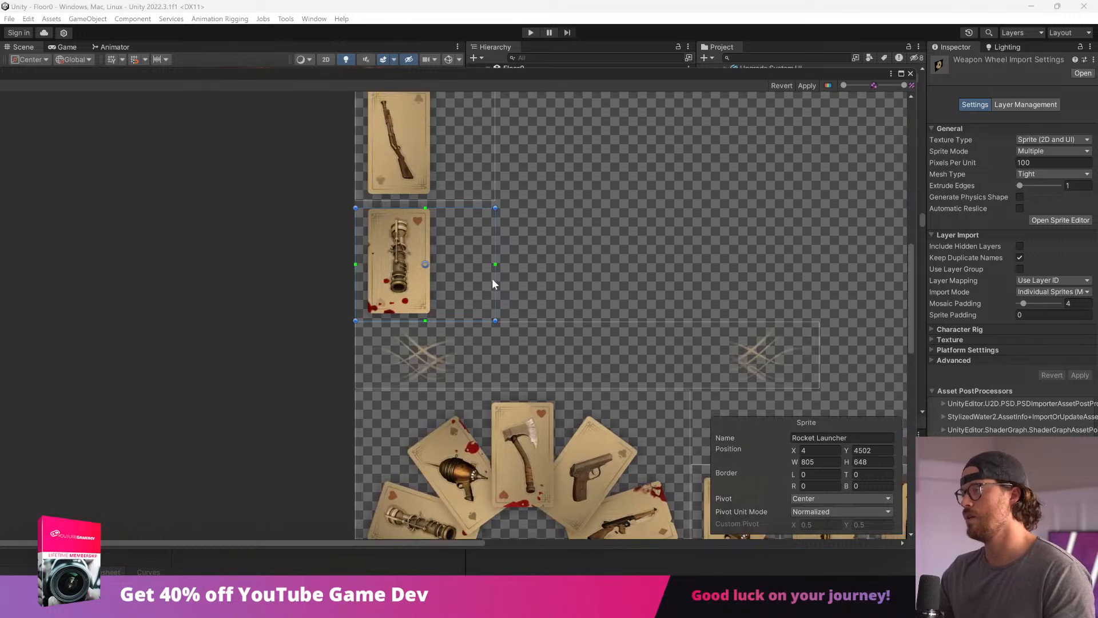
drag(496, 202, 436, 194)
Step: Resize the Pump Action sprite's rectangle to about 494 × 685 so it fits around its card
middle_drag(518, 218, 541, 340)
click(497, 269)
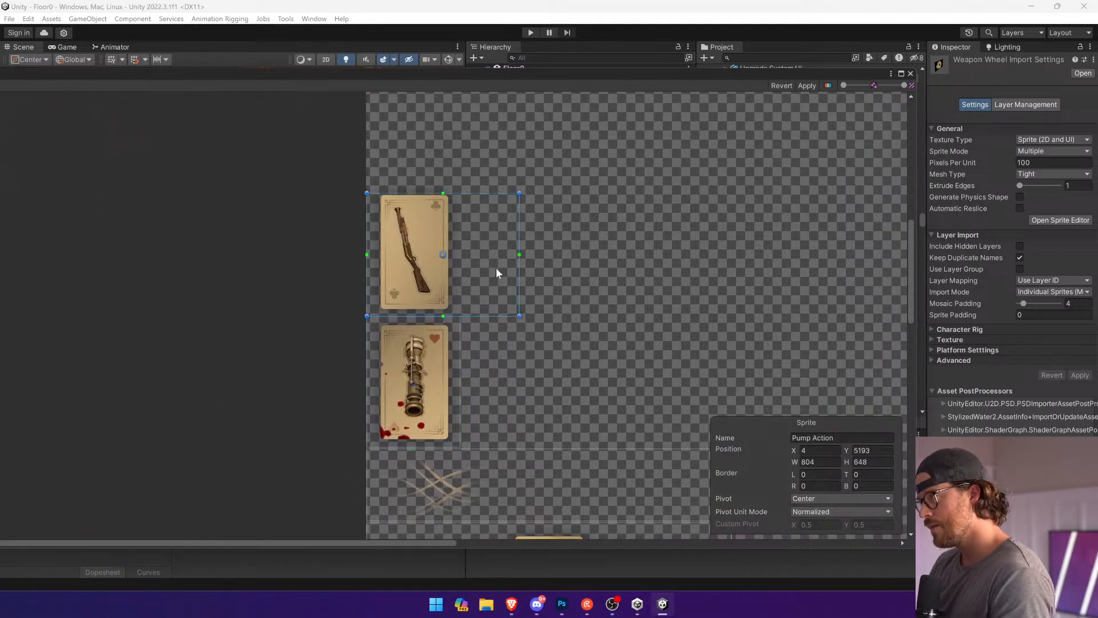
drag(519, 193, 461, 185)
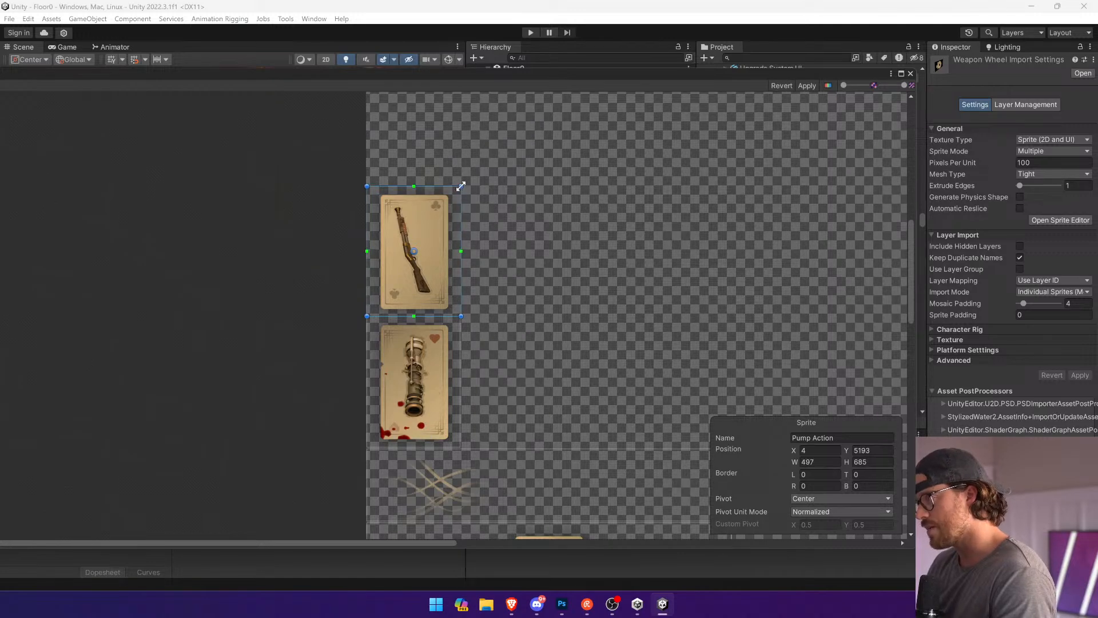
Step: Review the adjusted sprite rectangles, apply the changes, and close the Sprite Editor
scroll(660, 304, down, 5)
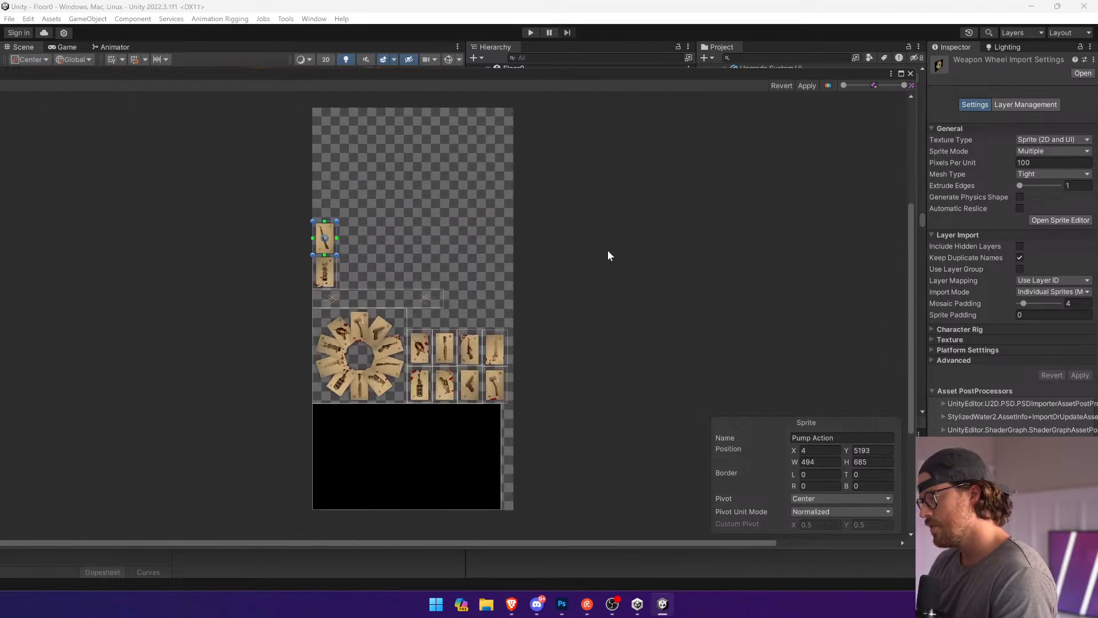
scroll(409, 390, up, 4)
click(404, 388)
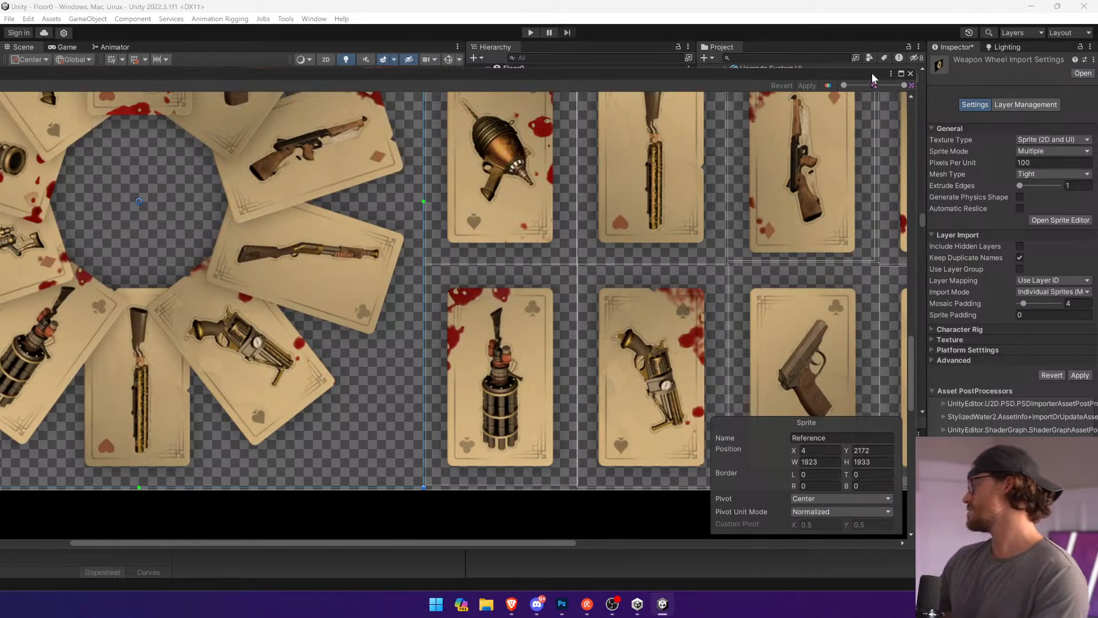
click(911, 73)
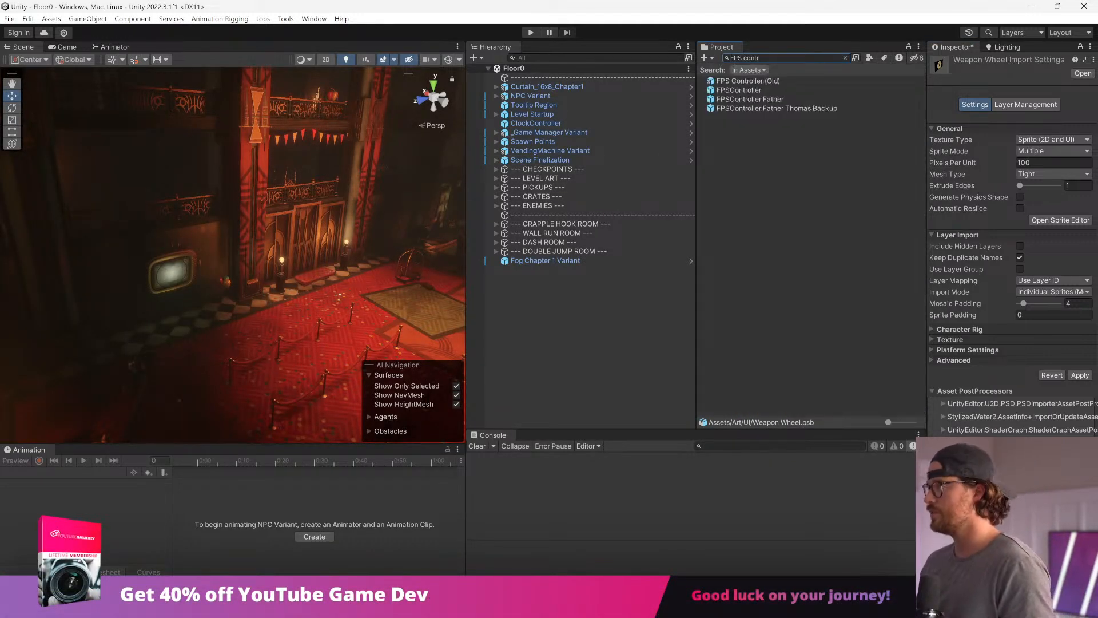
Step: Search the project for "FPS contr" and open the FPSController Father prefab for editing, discarding the Weapon Wheel's unapplied import settings
click(806, 99)
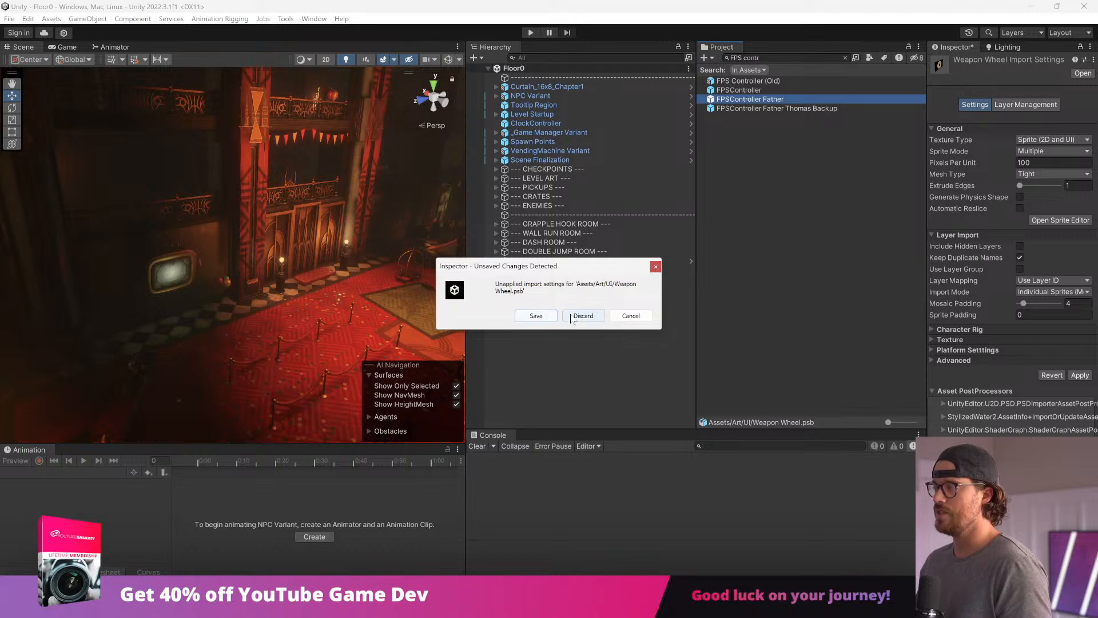
click(581, 316)
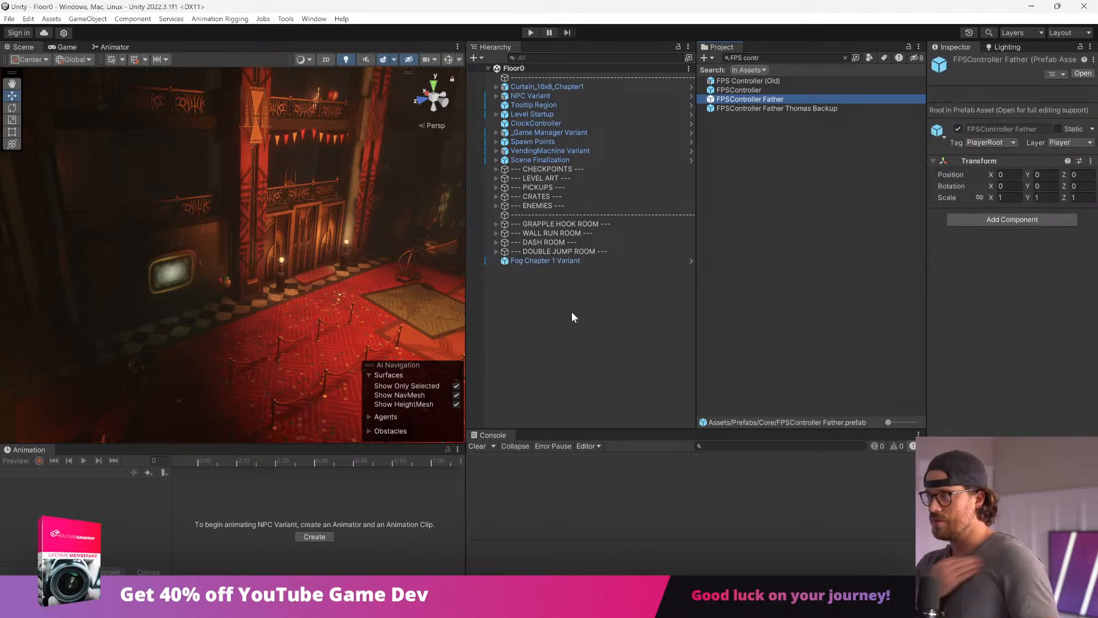
double_click(724, 98)
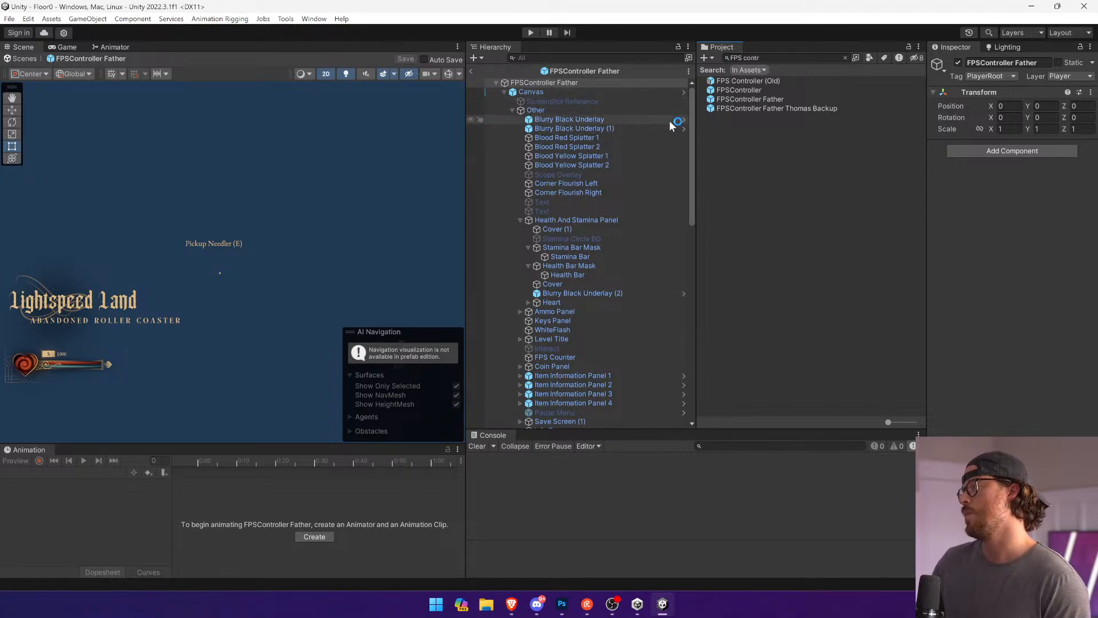
Step: Open the Canvas prefab in context and activate every child of Weapon Wheel, from Weapon Wheel Backdrop through Reference Wheel
click(682, 92)
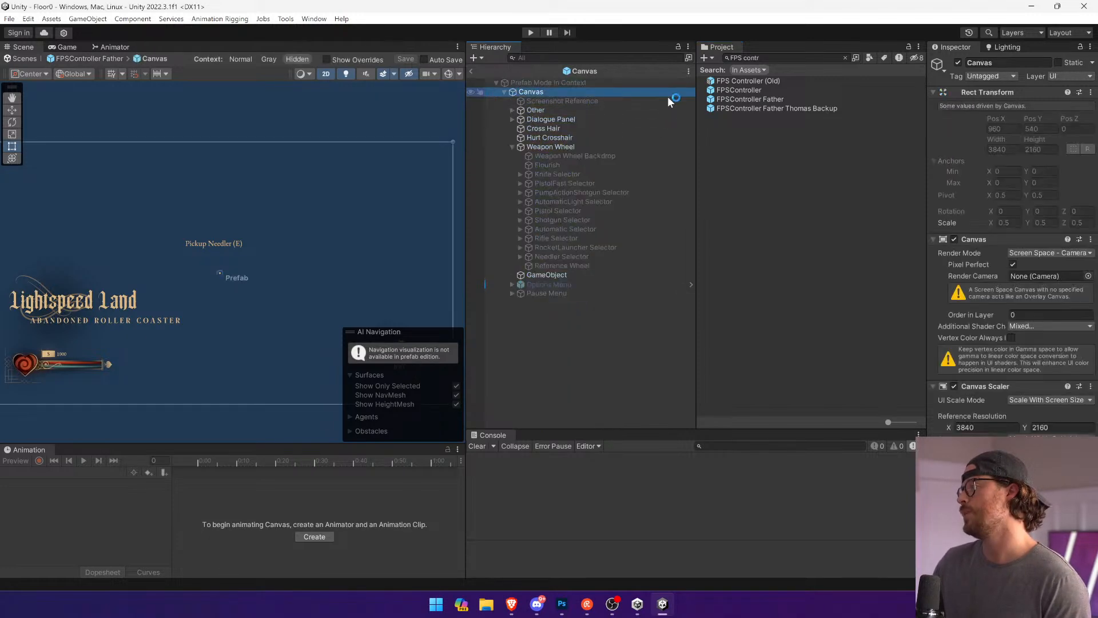
click(579, 147)
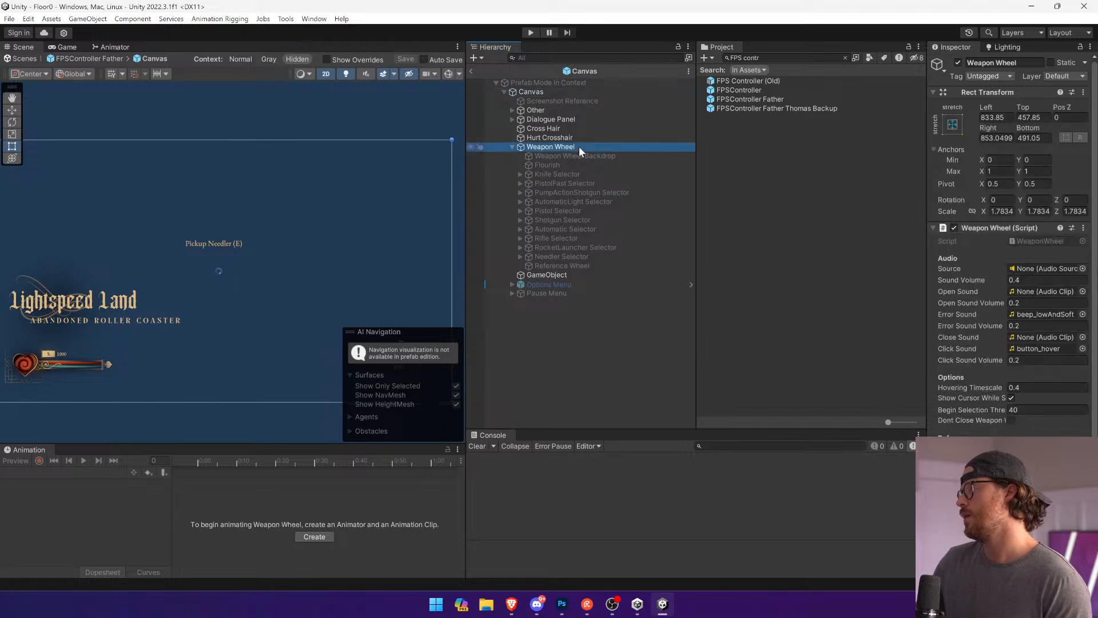
click(589, 156)
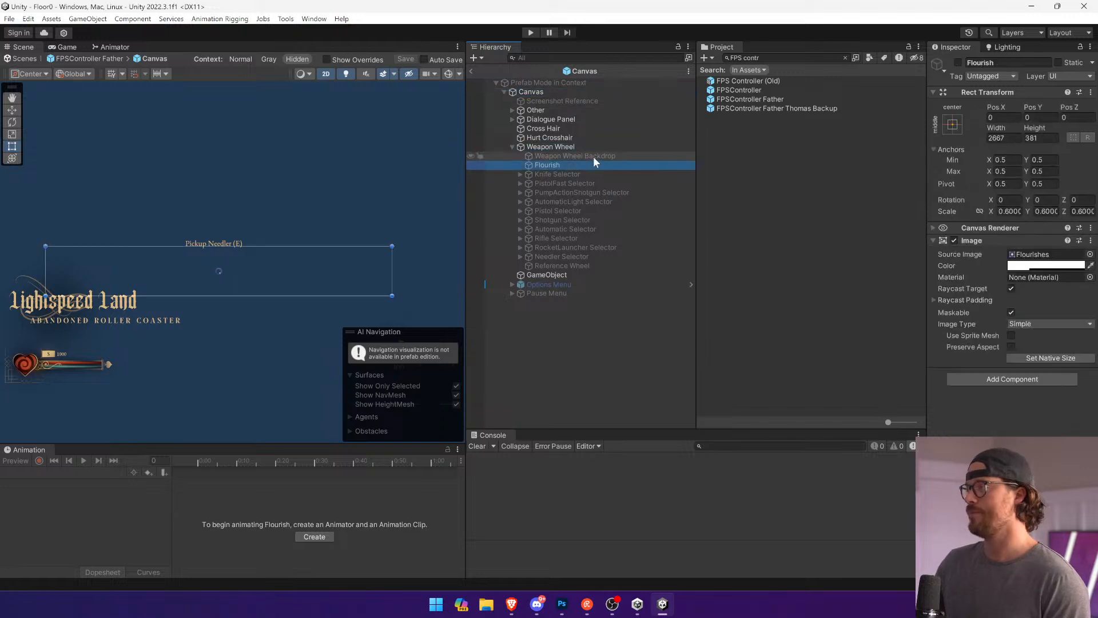
click(569, 266)
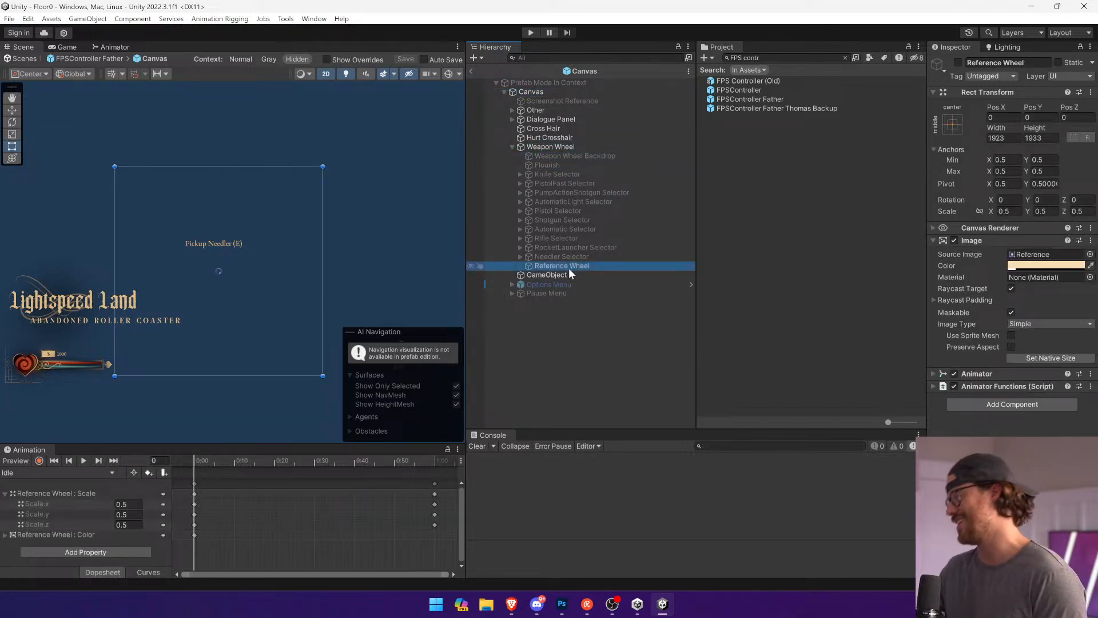
click(561, 273)
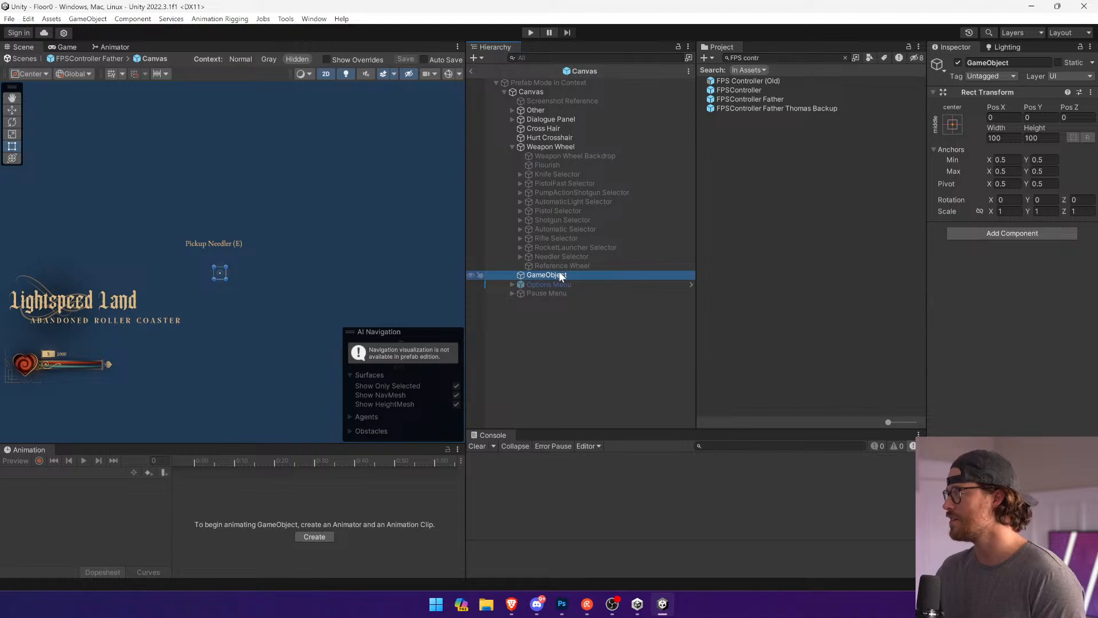
click(565, 265)
shift+click(552, 156)
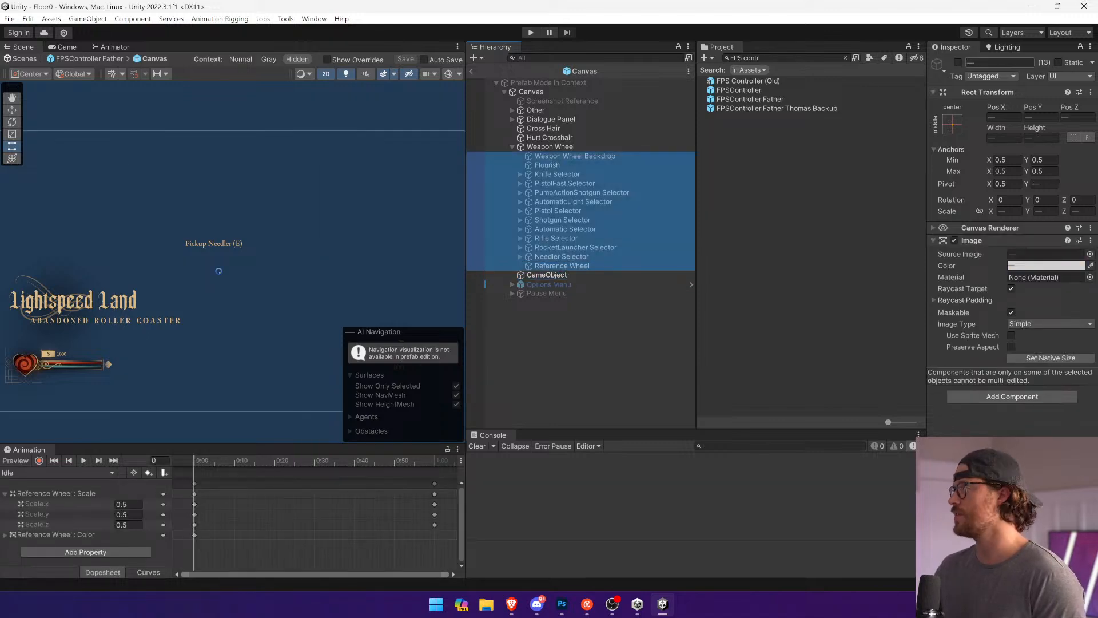
click(957, 62)
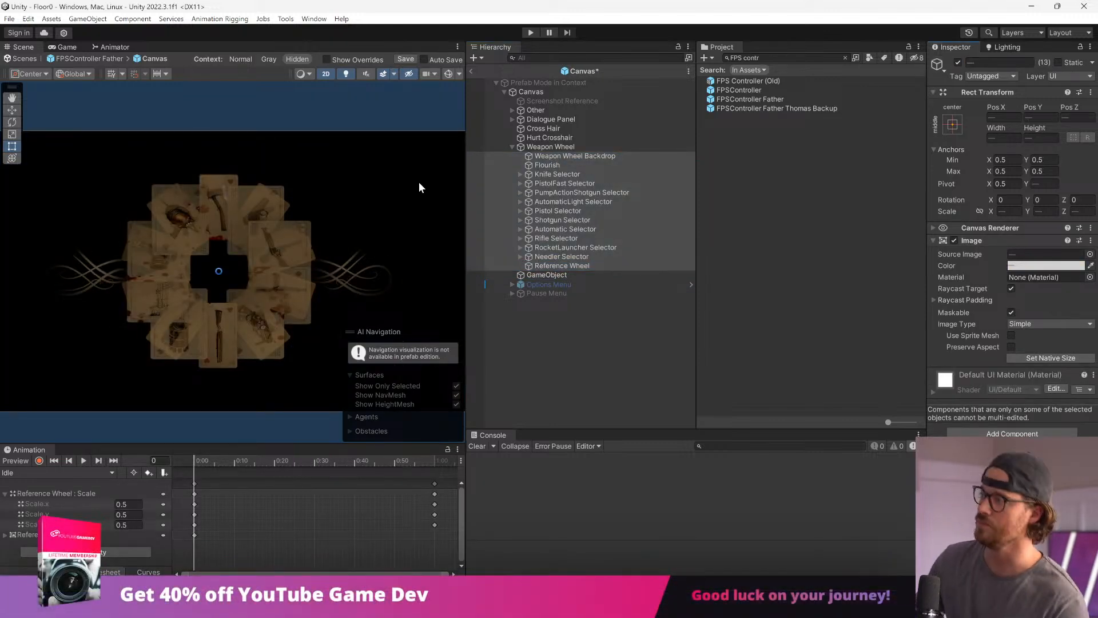
Step: Set the images of all selectors from PistolFast Selector through Needler Selector to their native size
click(618, 175)
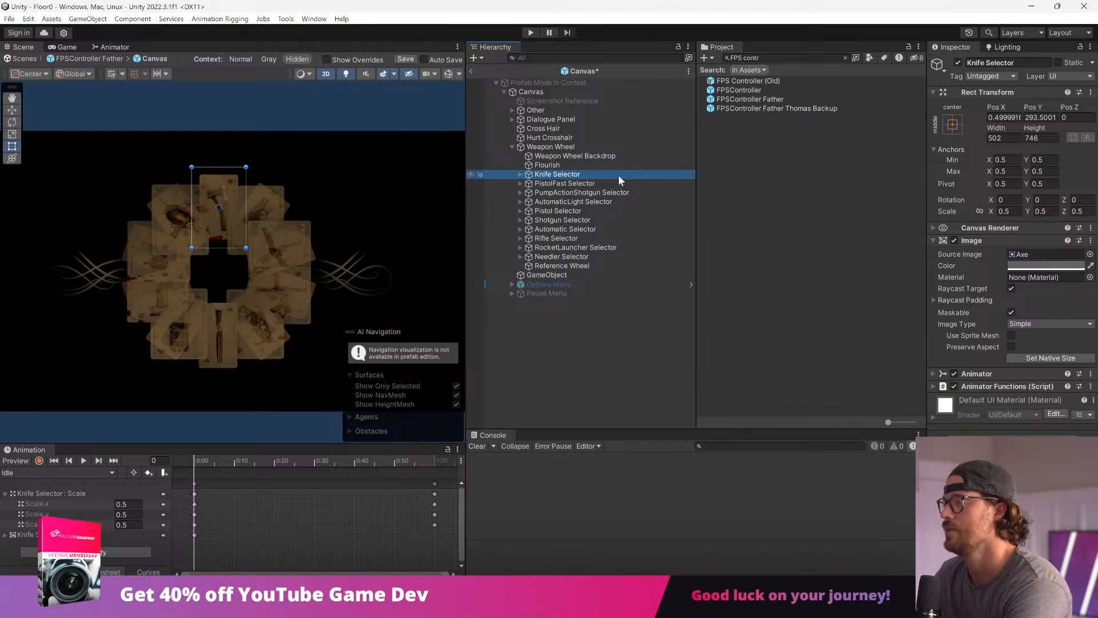
click(619, 181)
scroll(246, 214, up, 5)
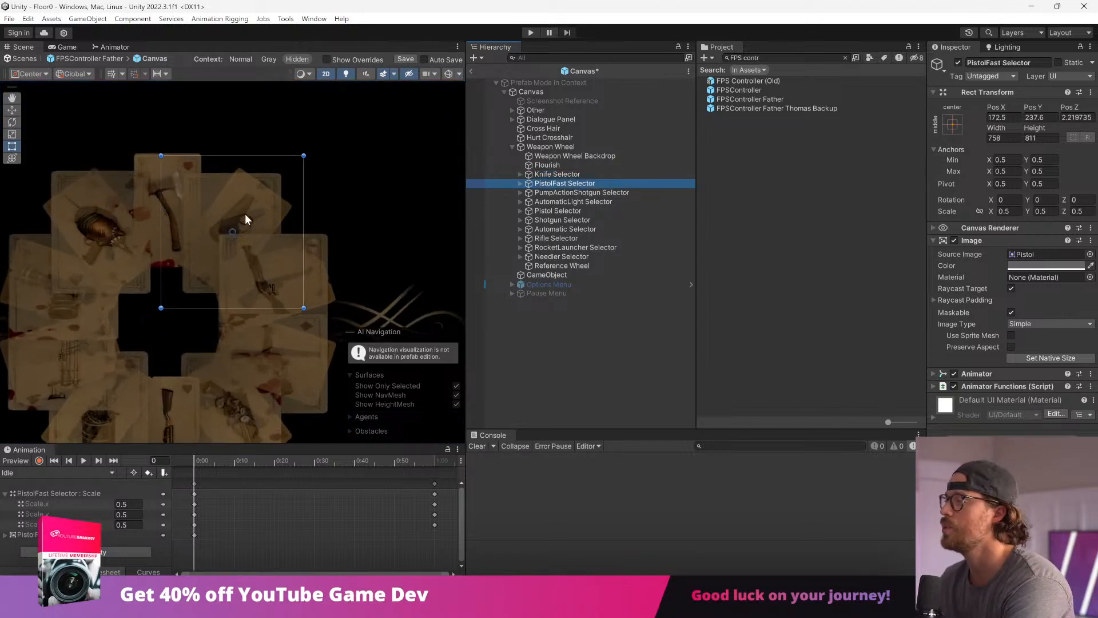
scroll(245, 215, up, 1)
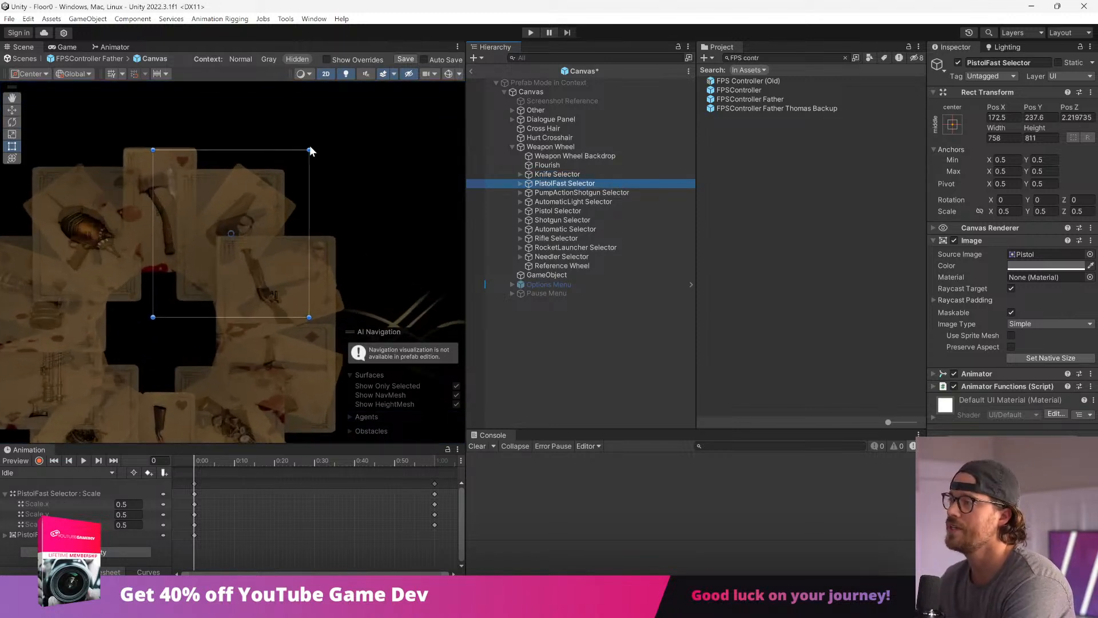
shift+click(567, 259)
scroll(336, 156, down, 3)
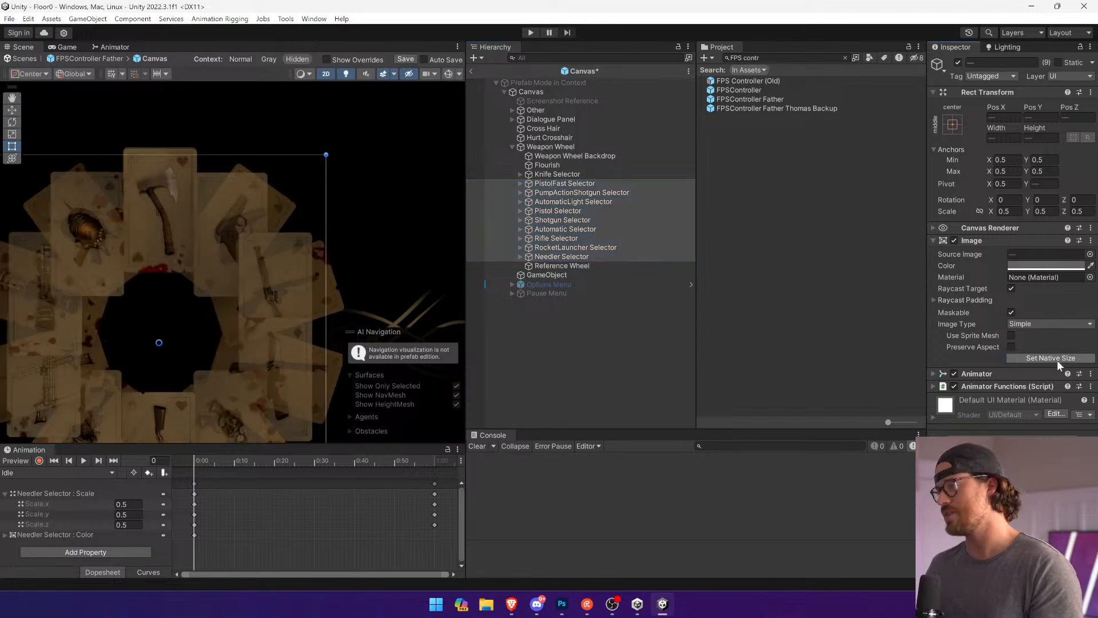
Step: Rotate the PistolFast Selector card to about -36° on Z and place it at about X 172.5, Y 240 to match the reference wheel
middle_drag(337, 155, 363, 146)
click(583, 183)
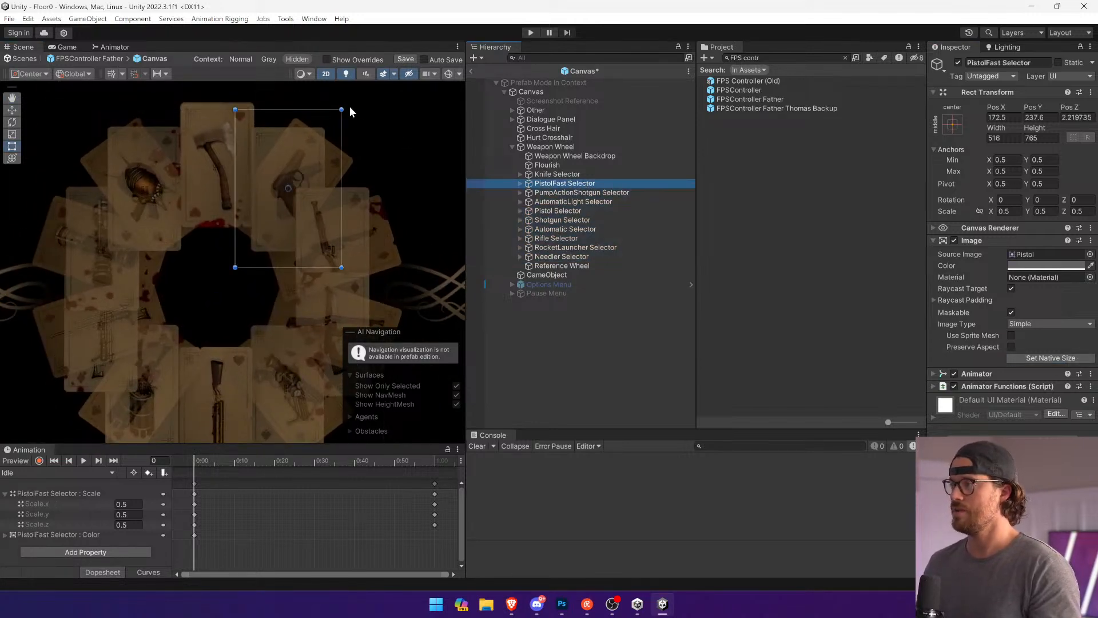
drag(349, 105, 348, 156)
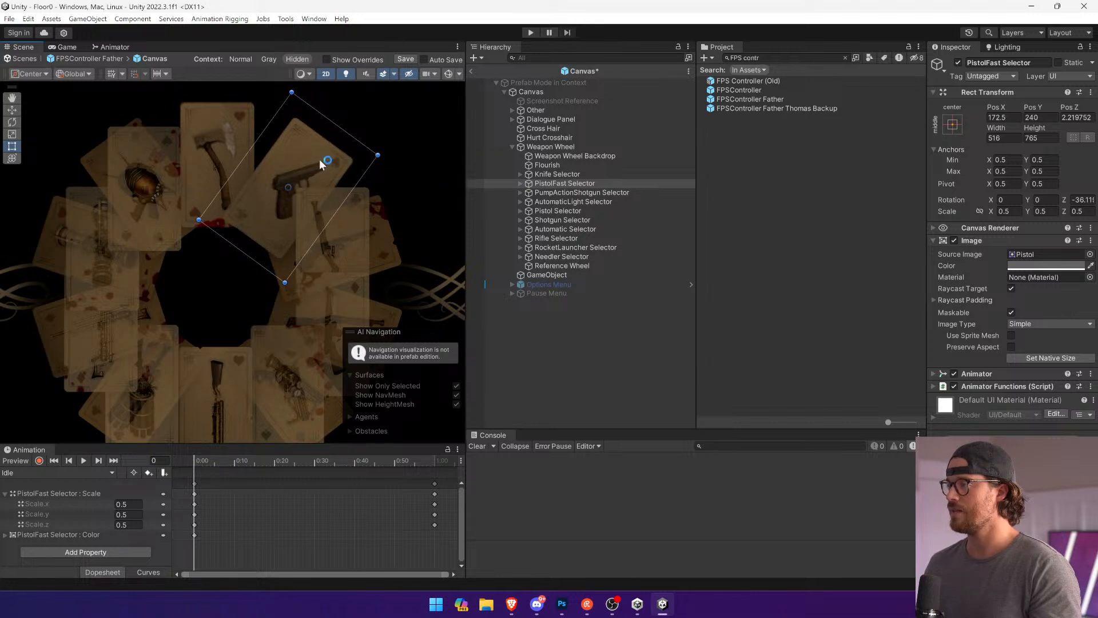
scroll(330, 155, up, 15)
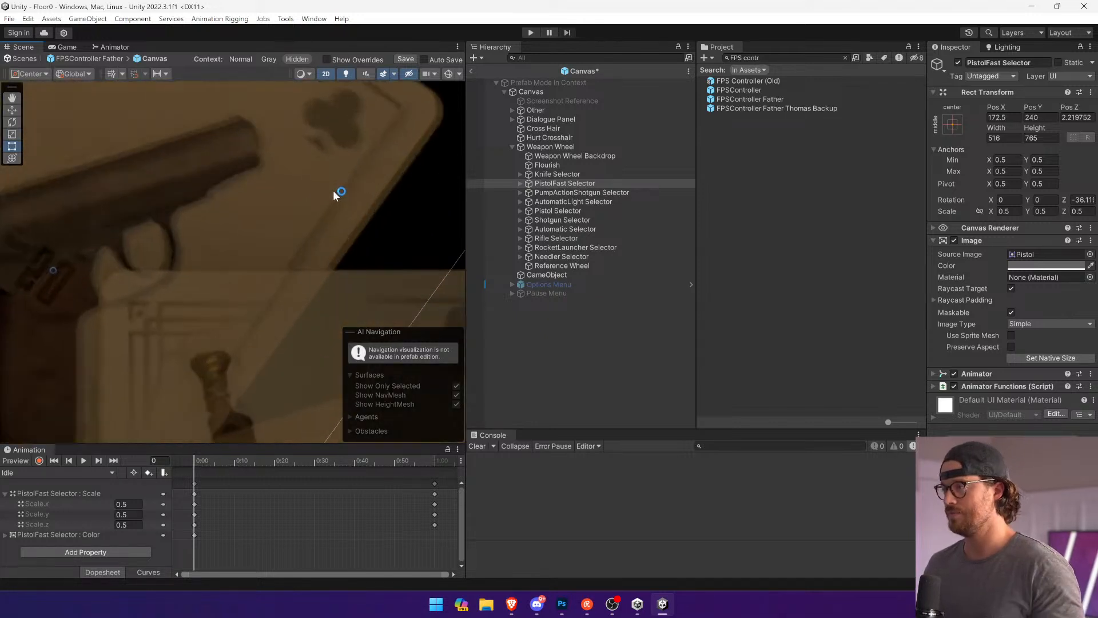
drag(336, 189, 339, 193)
Step: Rotate the PumpActionShotgun Selector card to about -72° on Z to follow its card in the reference wheel
click(567, 193)
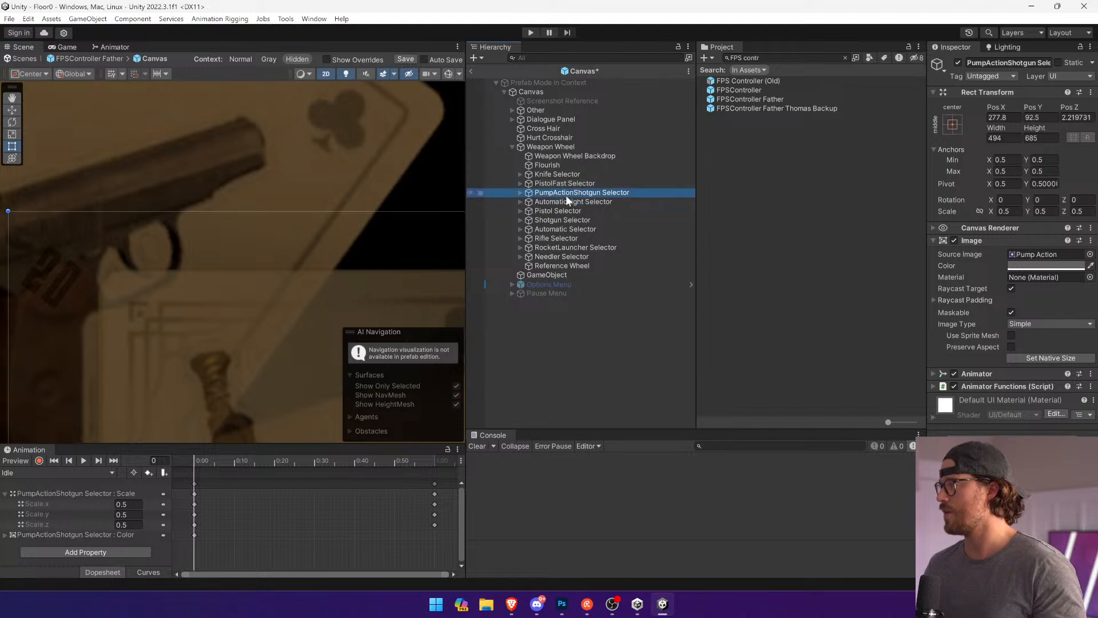
scroll(333, 259, down, 2)
scroll(333, 259, down, 4)
middle_drag(304, 291, 170, 207)
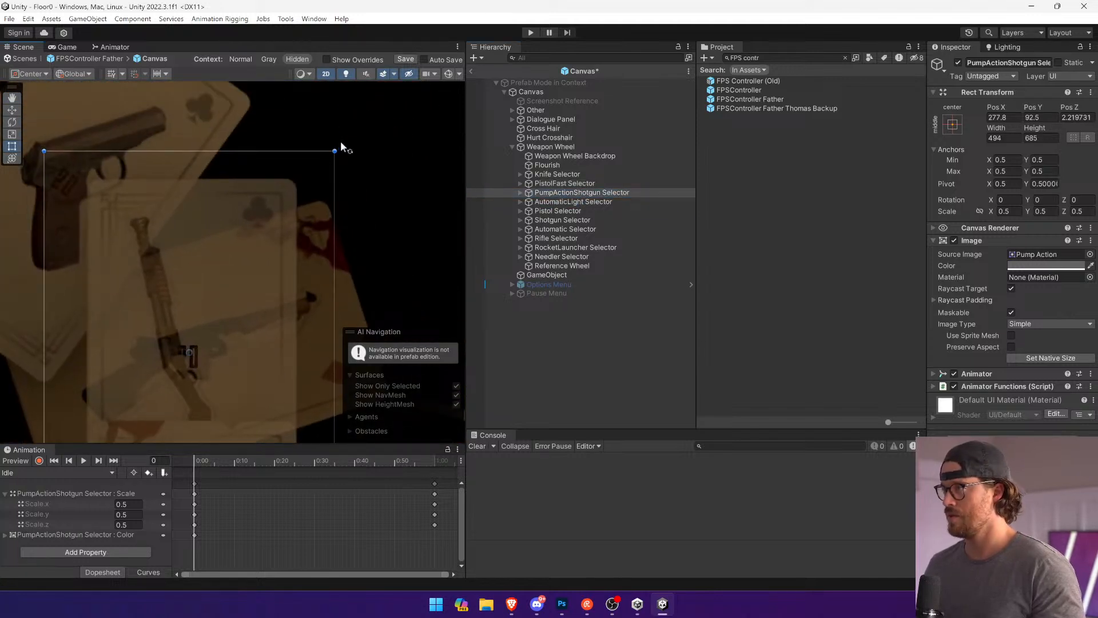
drag(345, 145, 414, 424)
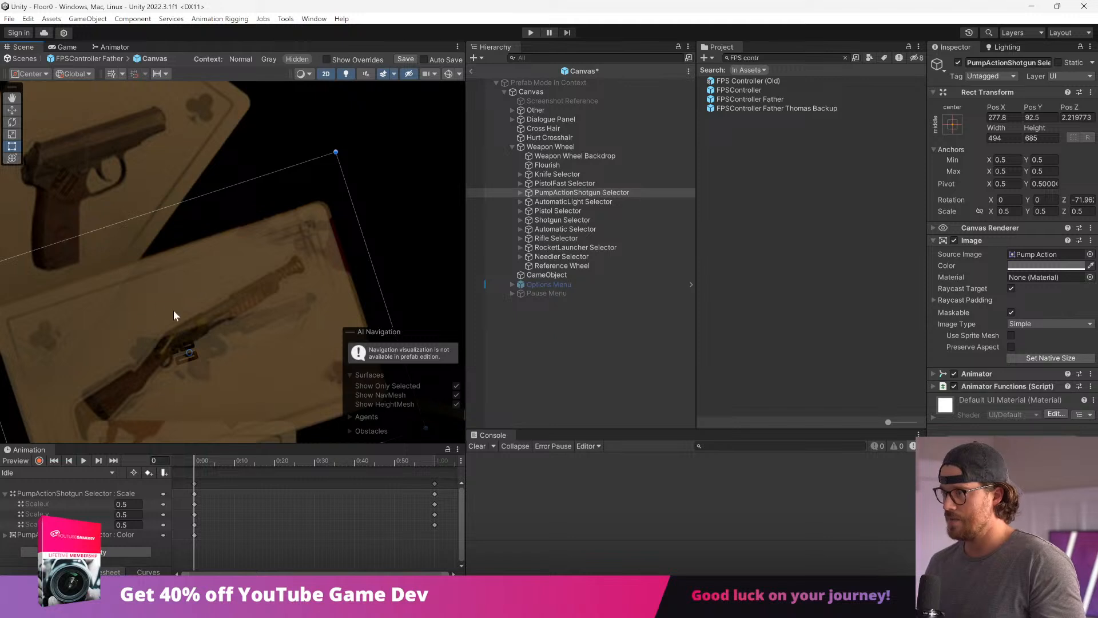
middle_drag(174, 314, 311, 231)
scroll(214, 208, down, 6)
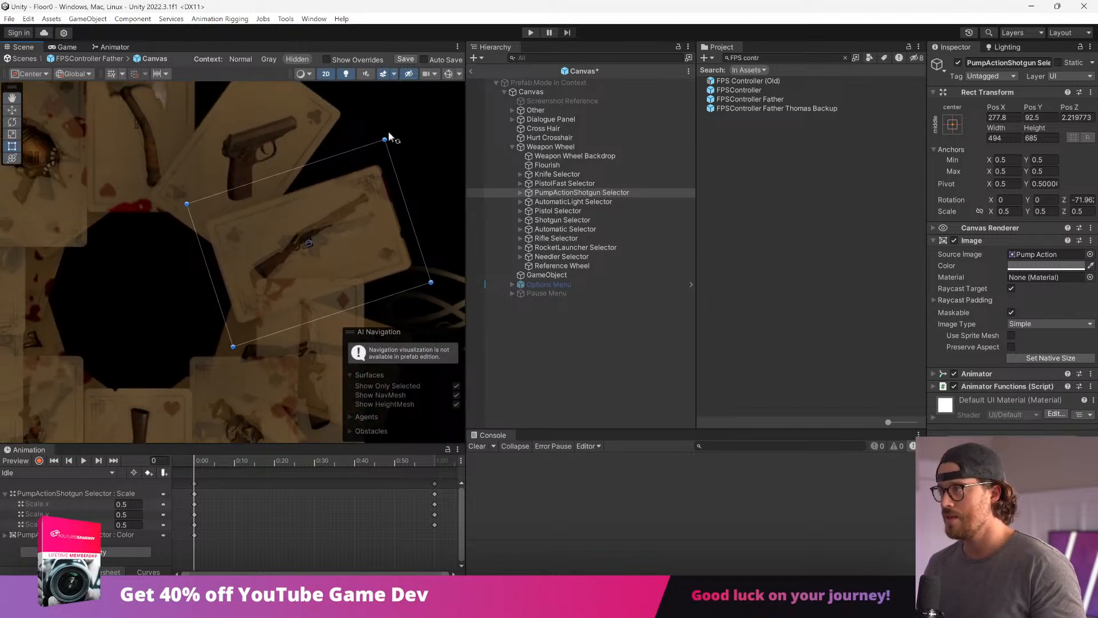
Step: Try rotating the PumpActionShotgun Selector card further to about -118° on Z, and undo that rotation
drag(387, 131, 421, 223)
middle_drag(300, 197, 274, 138)
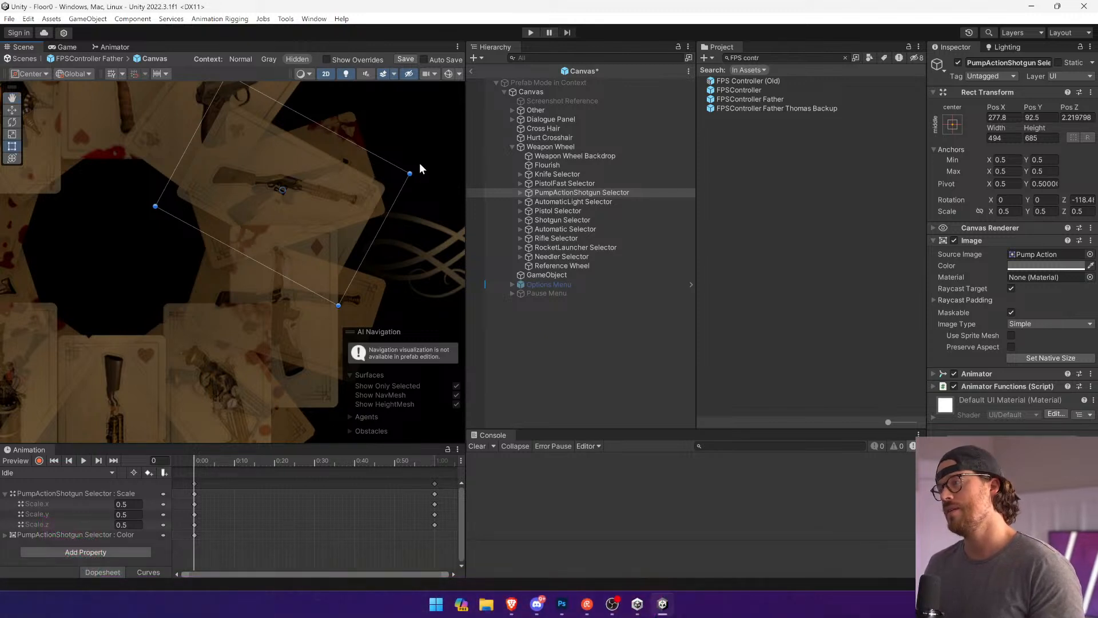
key(ctrl+z)
Step: Nudge the PumpActionShotgun Selector card to about X 279.8, Y 95.5 so it sits over its reference card
scroll(391, 162, up, 6)
middle_drag(354, 161, 351, 200)
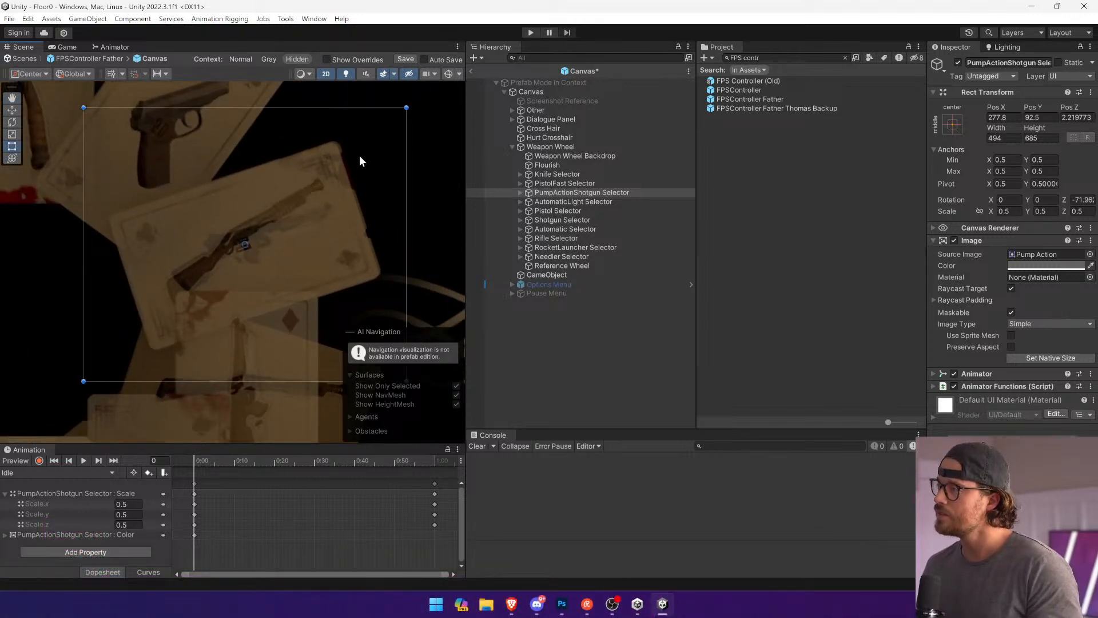
drag(359, 156, 362, 153)
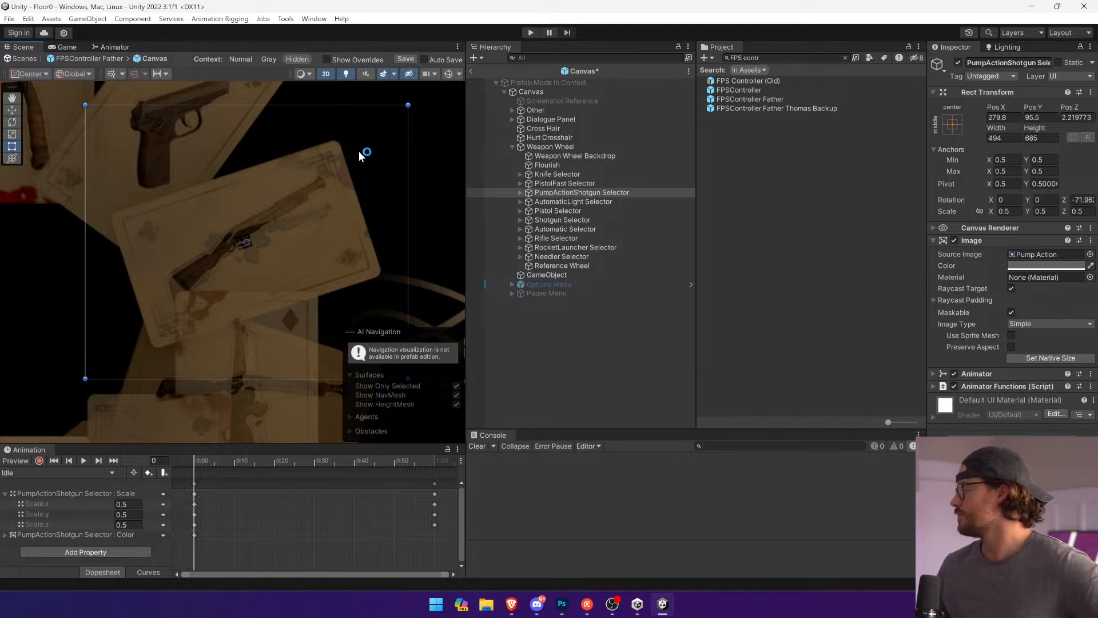
Step: Rotate the AutomaticLight Selector card to about -107.7° on Z and move it to about X 299, Y -100.5 over its reference card
click(573, 201)
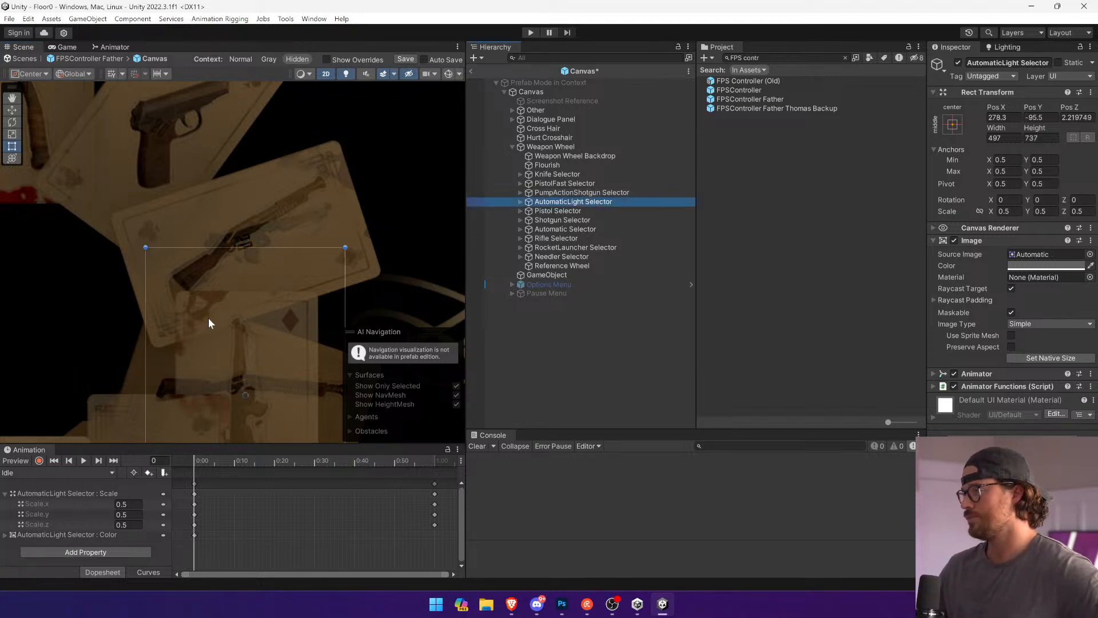
key(f)
drag(296, 112, 289, 390)
drag(242, 328, 255, 339)
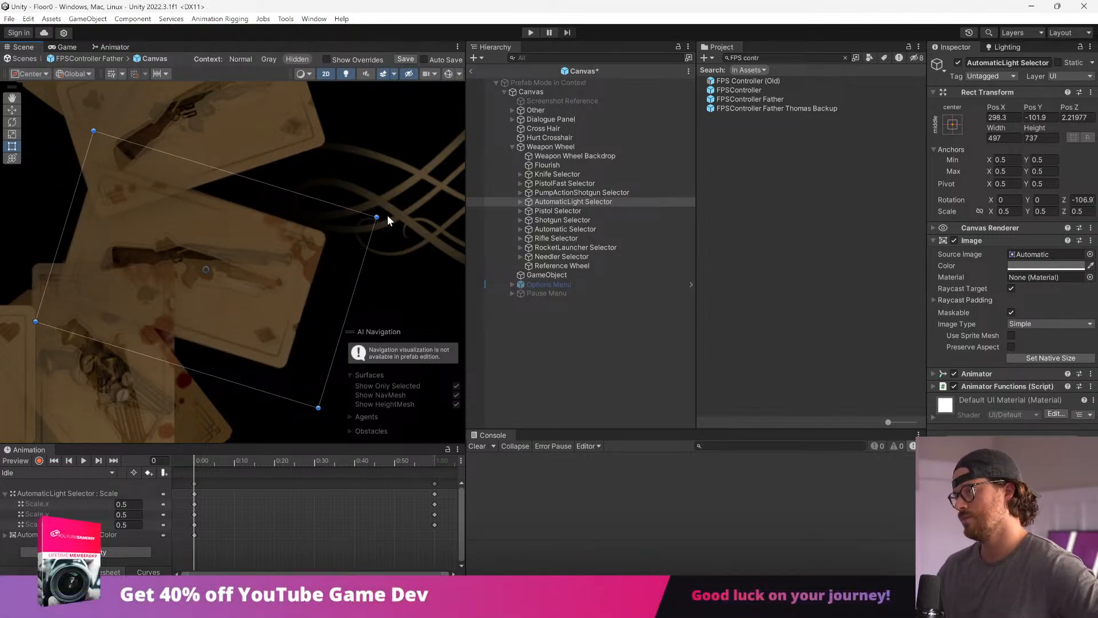
drag(385, 214, 384, 216)
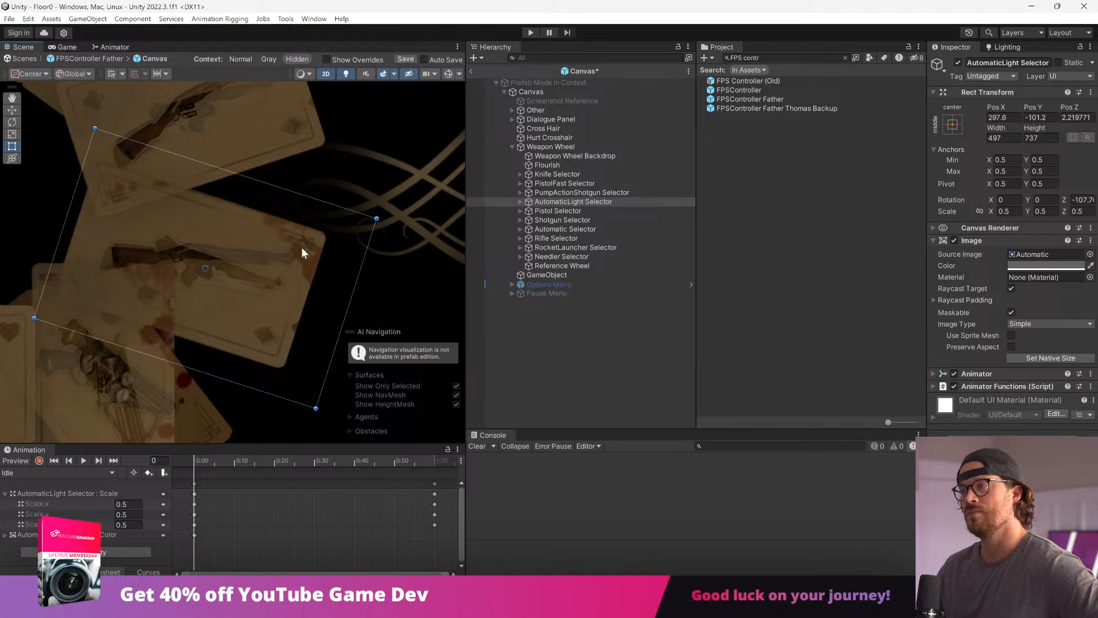
drag(302, 250, 303, 249)
Step: Rotate the Pistol Selector card to about 38.6° on Z and shift it to about X 171.8, Y -241.9 over its reference card
middle_drag(153, 349, 358, 247)
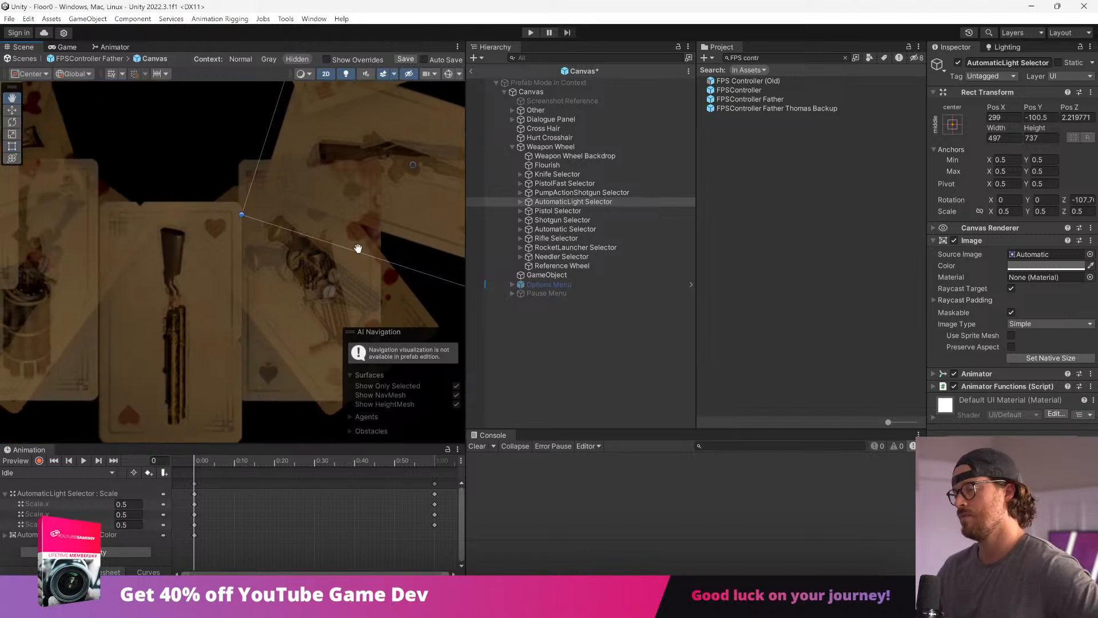
double_click(575, 211)
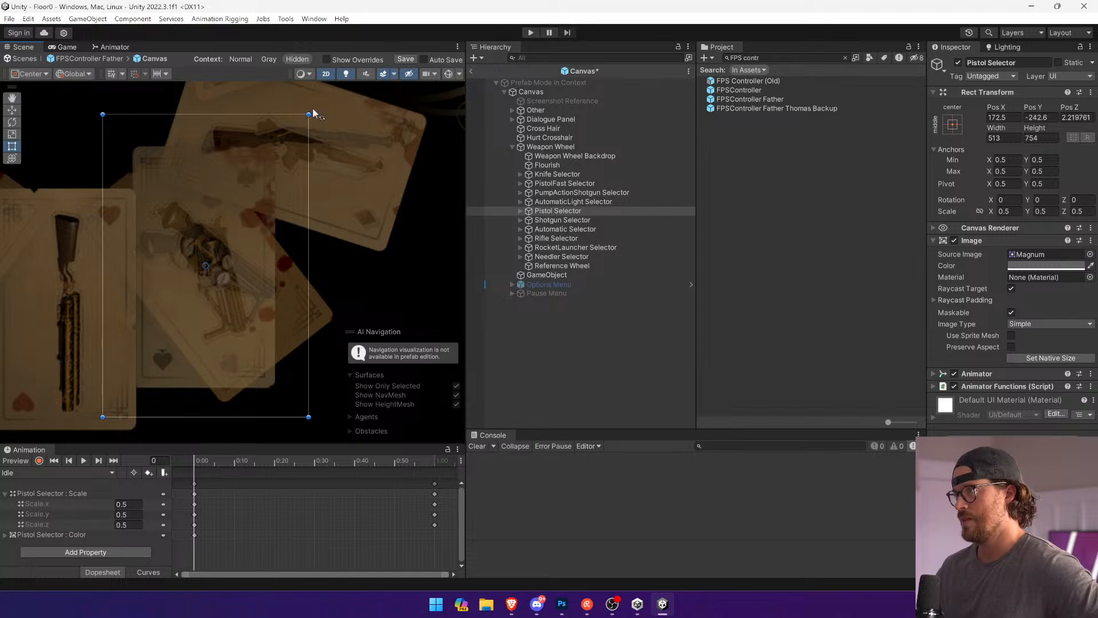
drag(312, 107, 191, 114)
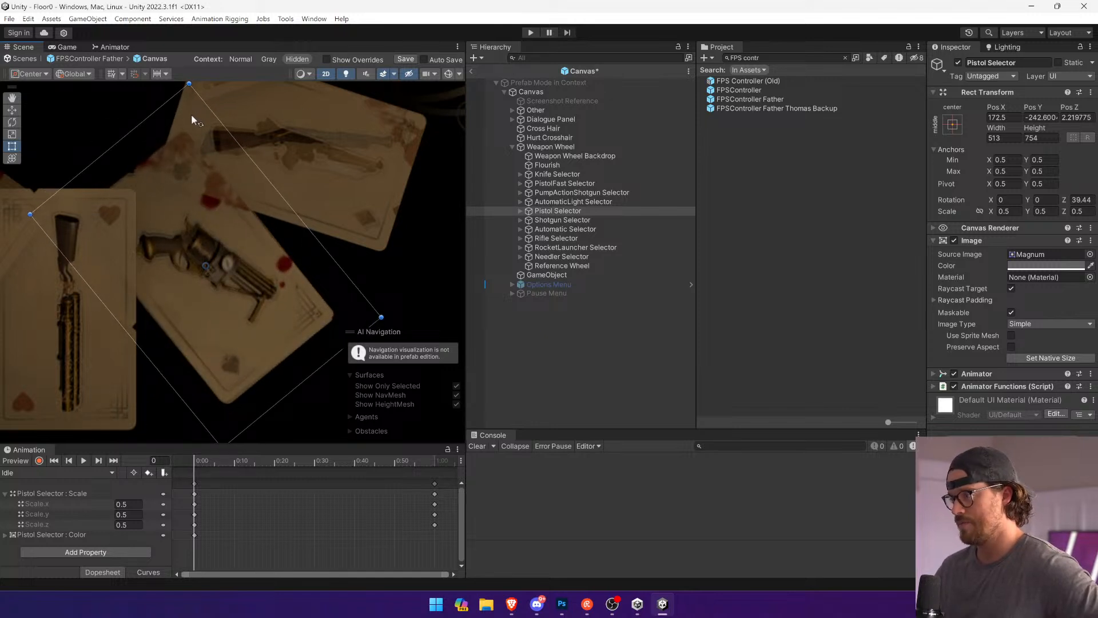
drag(187, 251, 185, 252)
drag(389, 313, 388, 316)
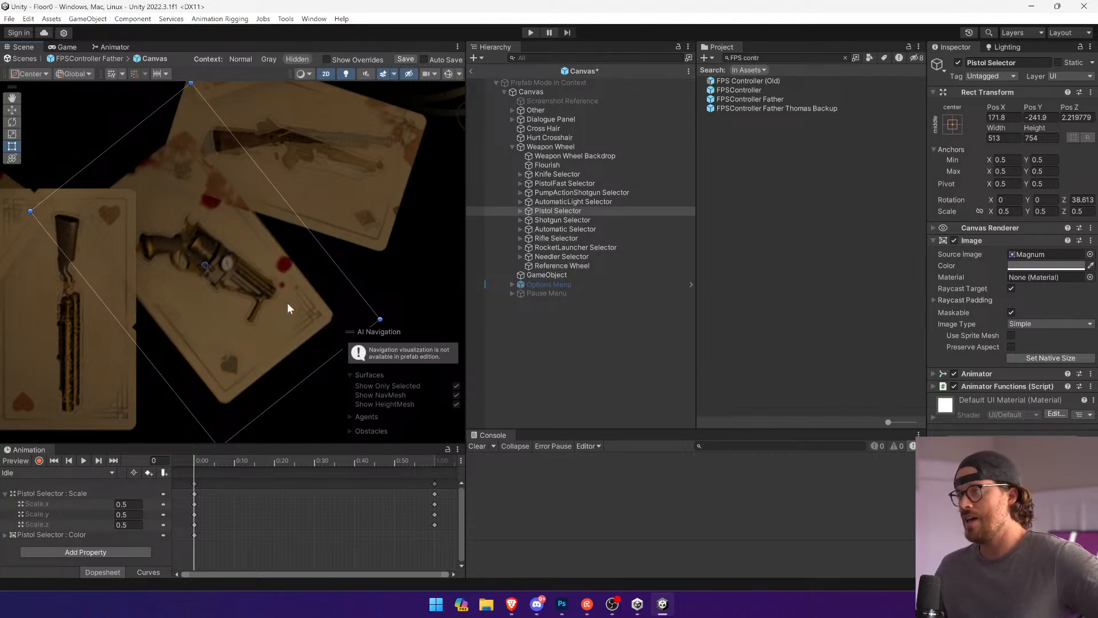
Step: Rotate the Automatic Selector card to about -36 degrees and place it beside the shotgun card at about X -176, Y -239
middle_drag(37, 276, 222, 245)
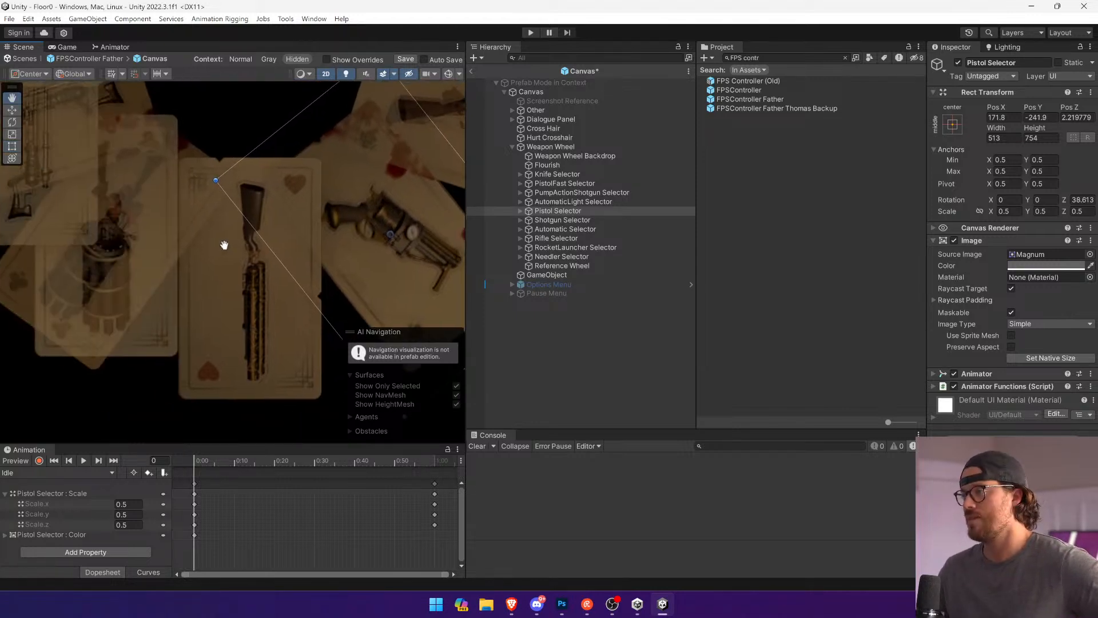
click(529, 220)
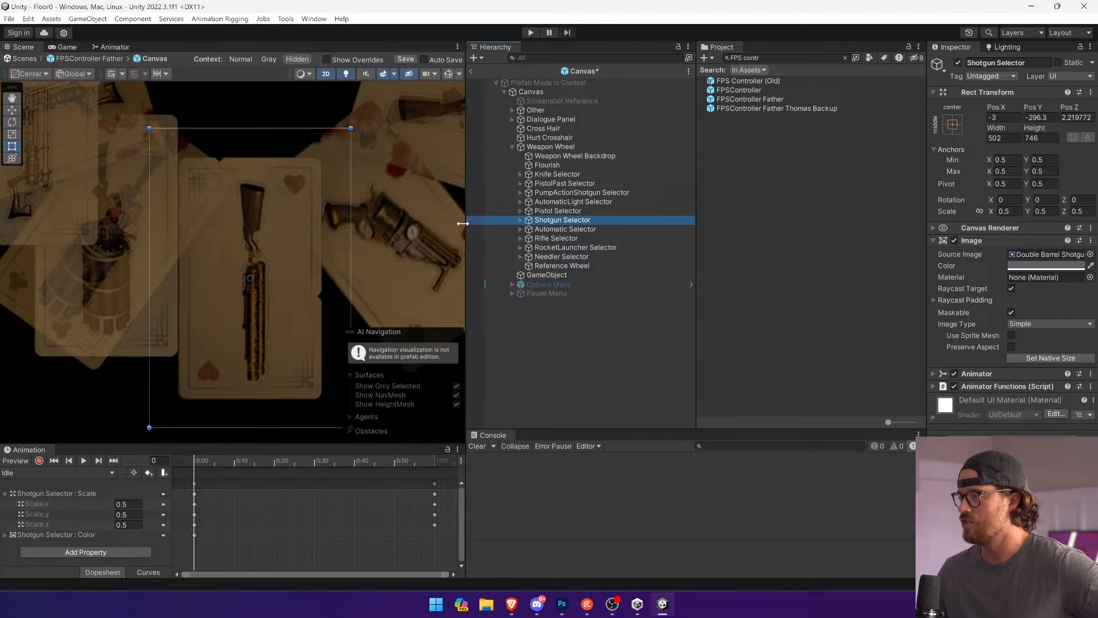
click(584, 230)
middle_drag(143, 236, 250, 301)
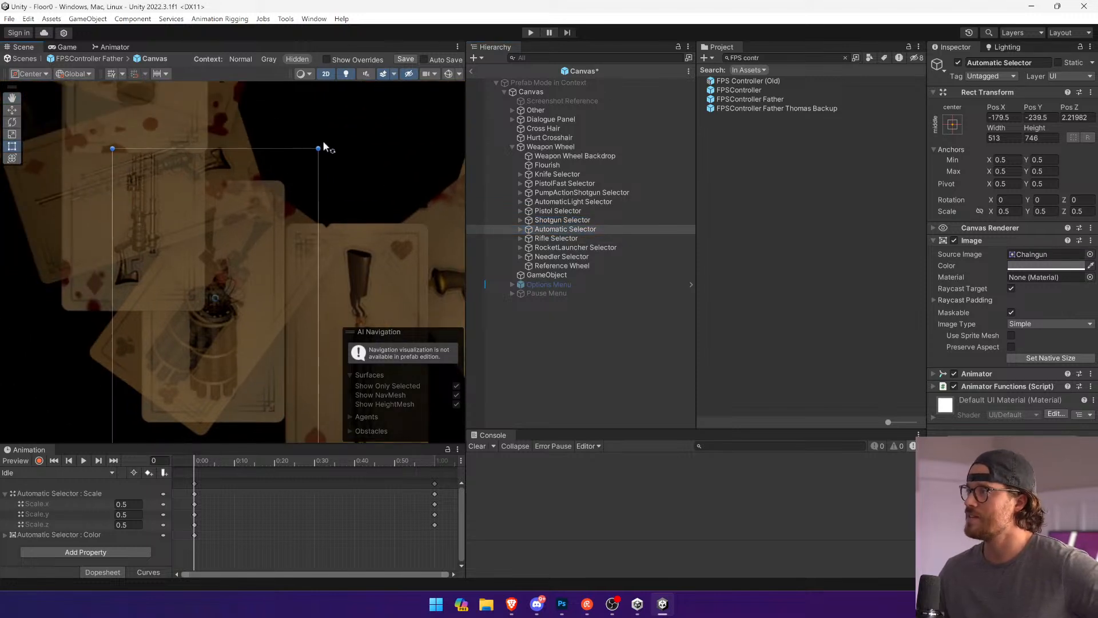
drag(329, 149, 387, 235)
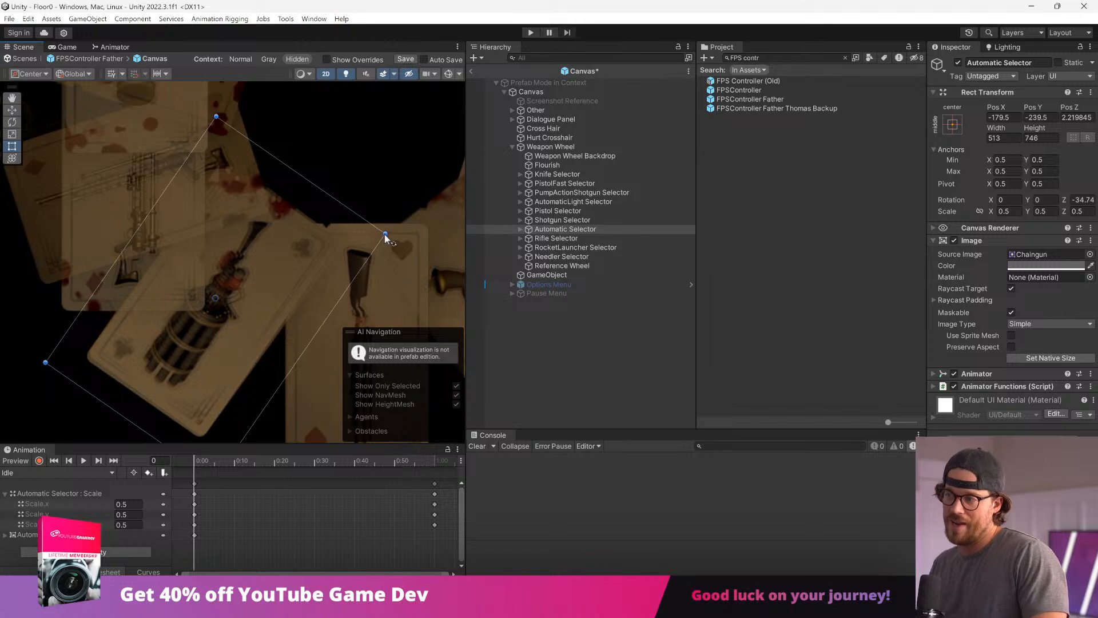
drag(303, 259, 303, 258)
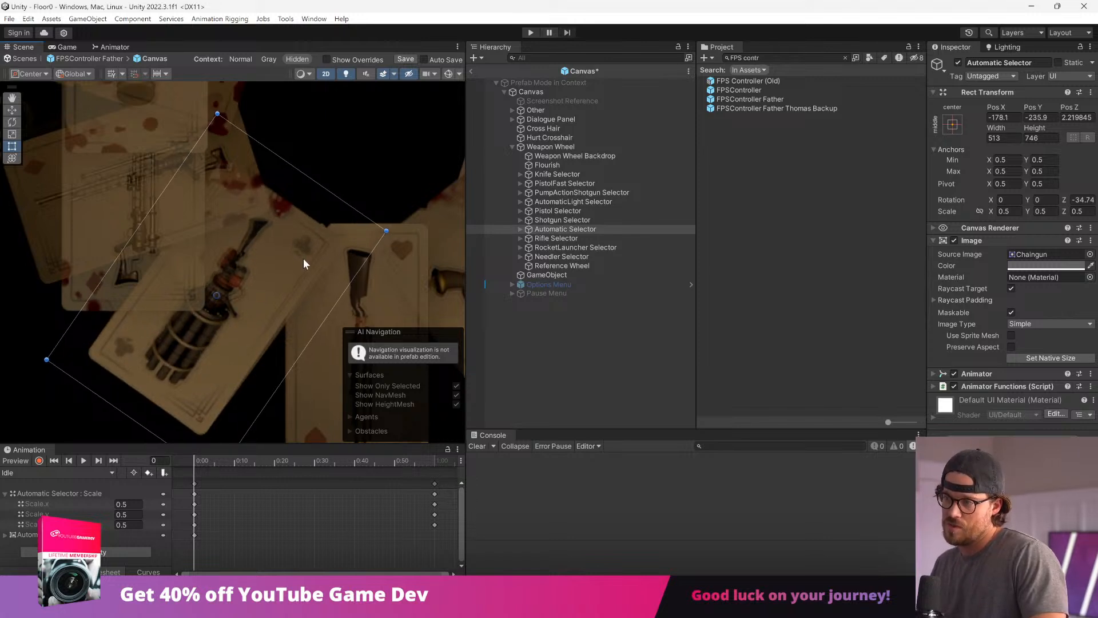
drag(394, 231, 397, 232)
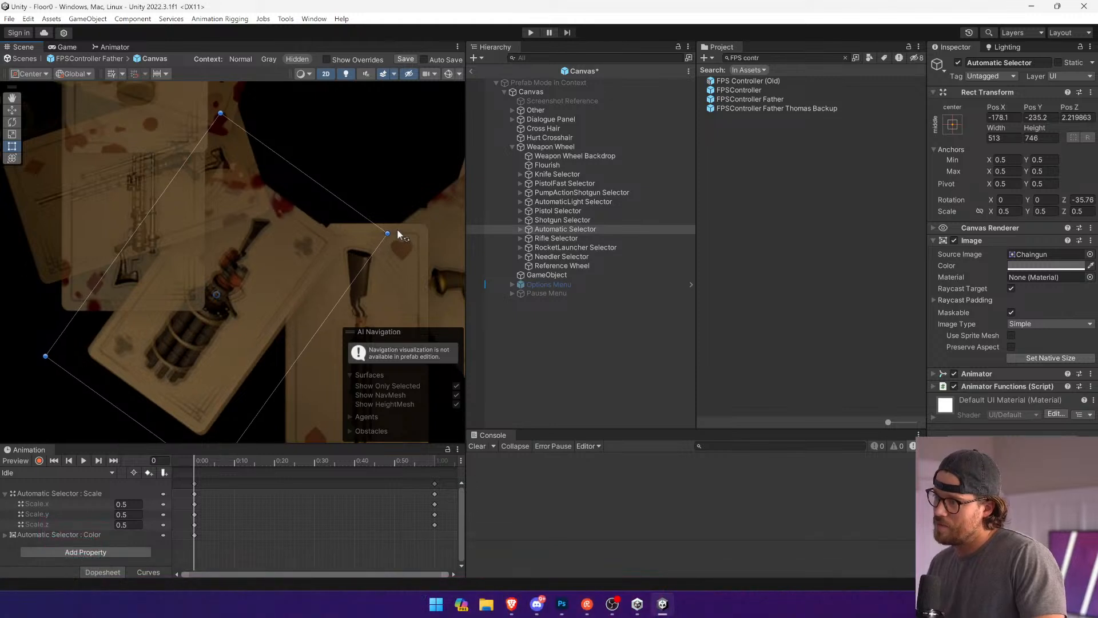
key(ctrl+z)
key(ctrl+z)
key(ctrl+z)
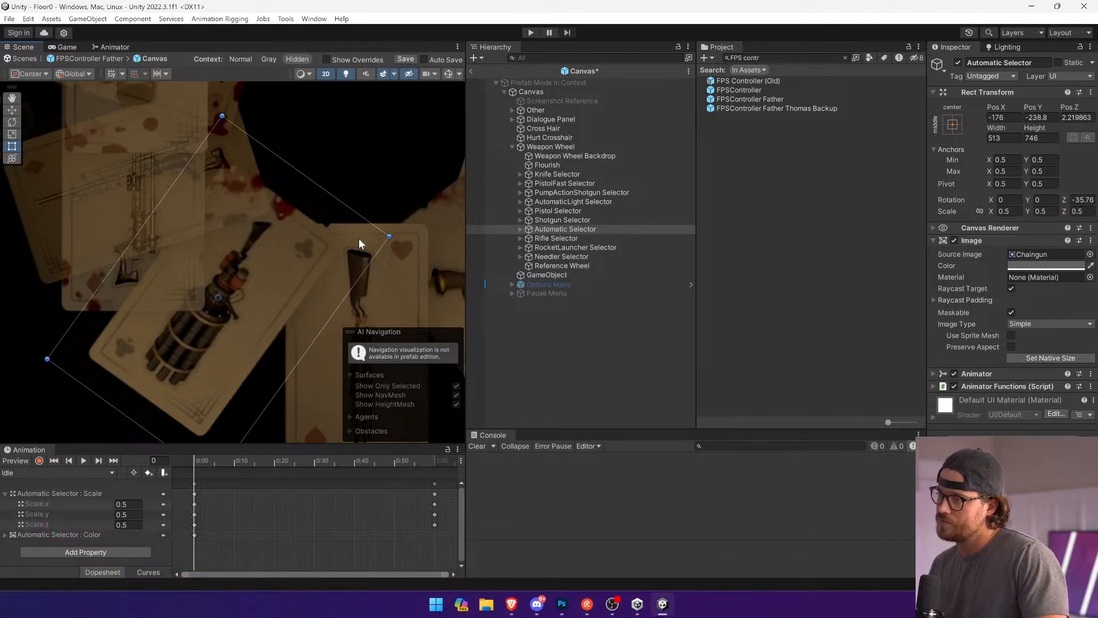
Step: Rotate the Rifle Selector card to about 108 degrees and position it at about X -284, Y -93
middle_drag(252, 238, 340, 301)
click(618, 238)
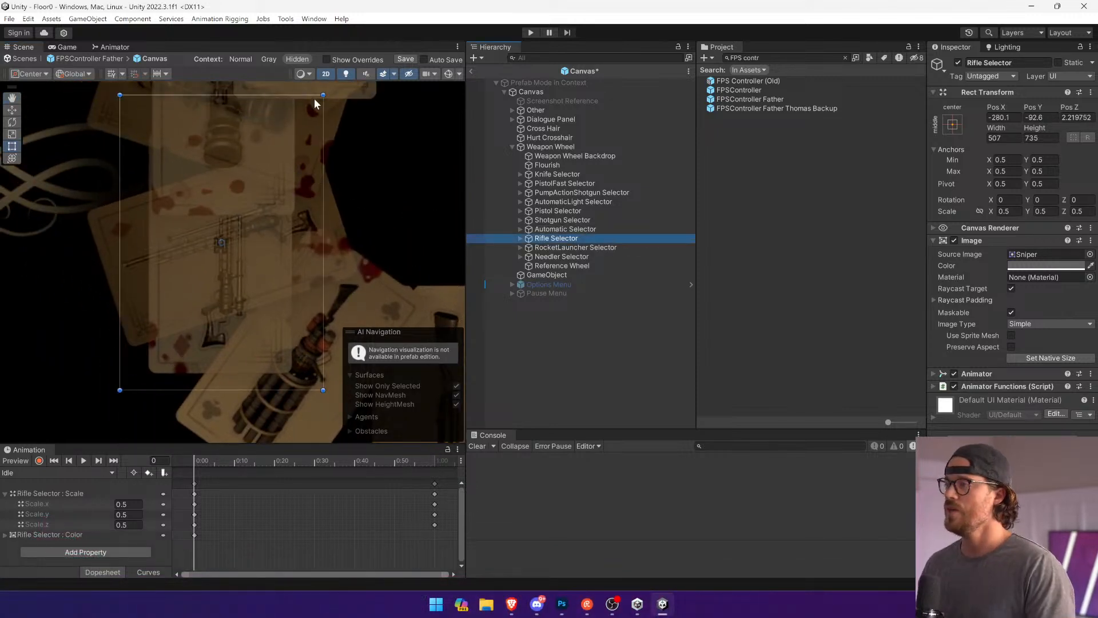
drag(330, 94, 37, 186)
key(Left)
key(Left)
key(Left)
key(Left)
key(Left)
key(Left)
key(Left)
key(Left)
key(Left)
key(Left)
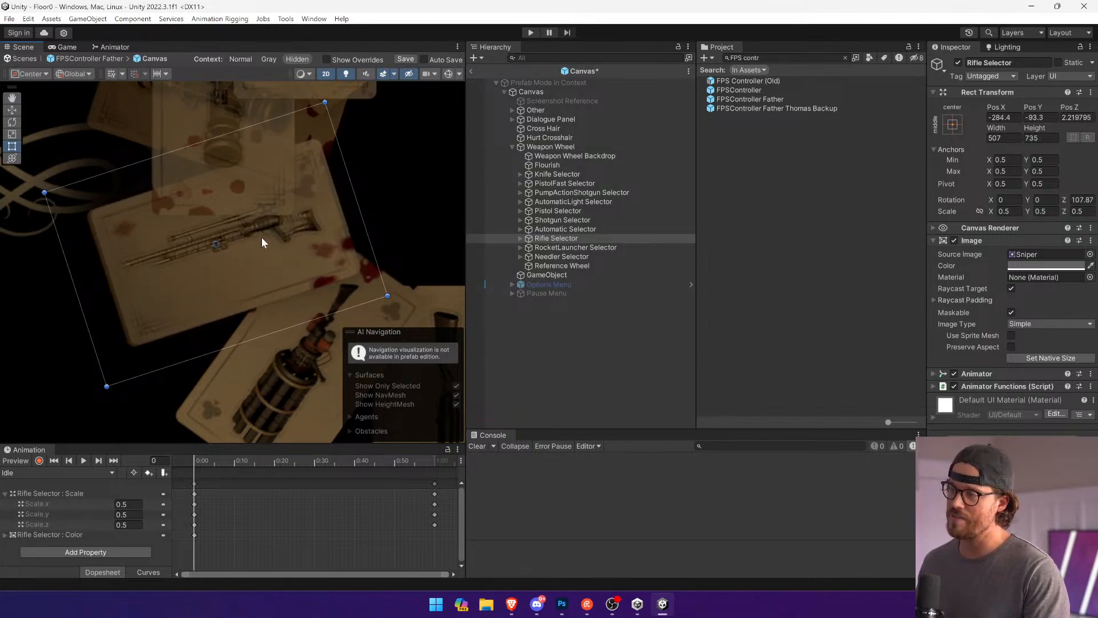
Step: Rotate the RocketLauncher Selector card to about 72 degrees and shift it to about X -282, Y 91
middle_drag(258, 193, 266, 308)
click(570, 246)
middle_drag(218, 176, 235, 288)
key(t)
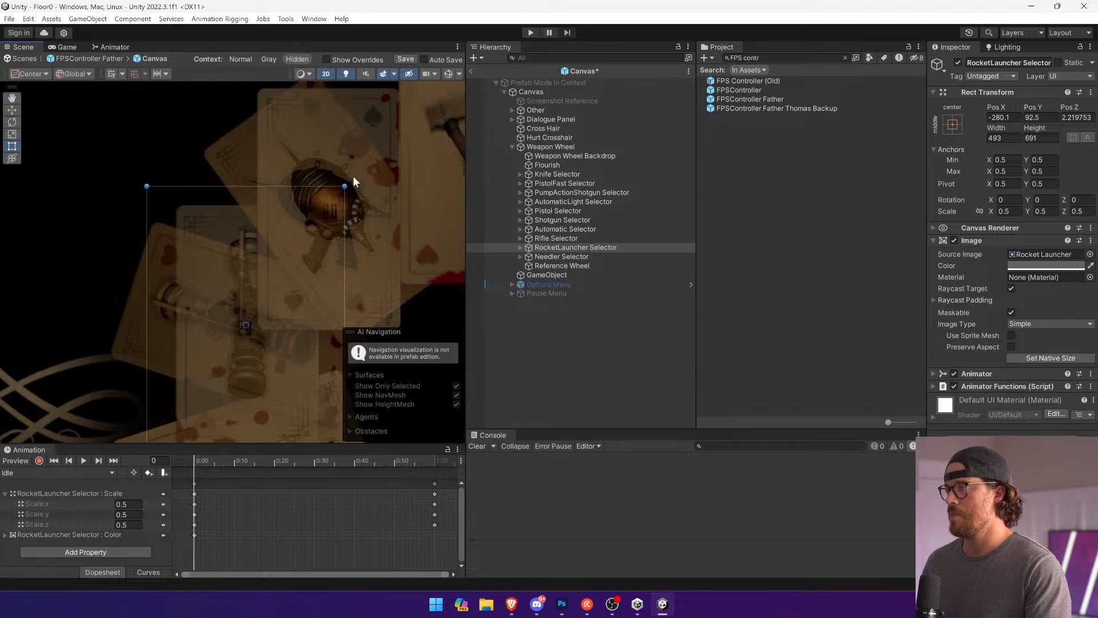
drag(352, 176, 156, 198)
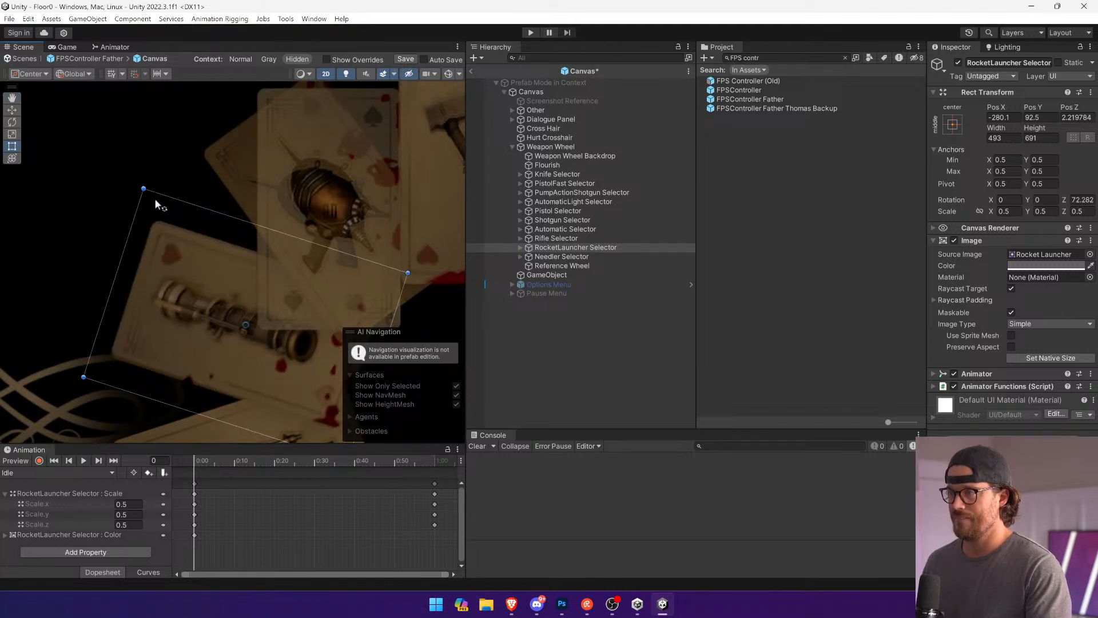
drag(178, 241, 176, 242)
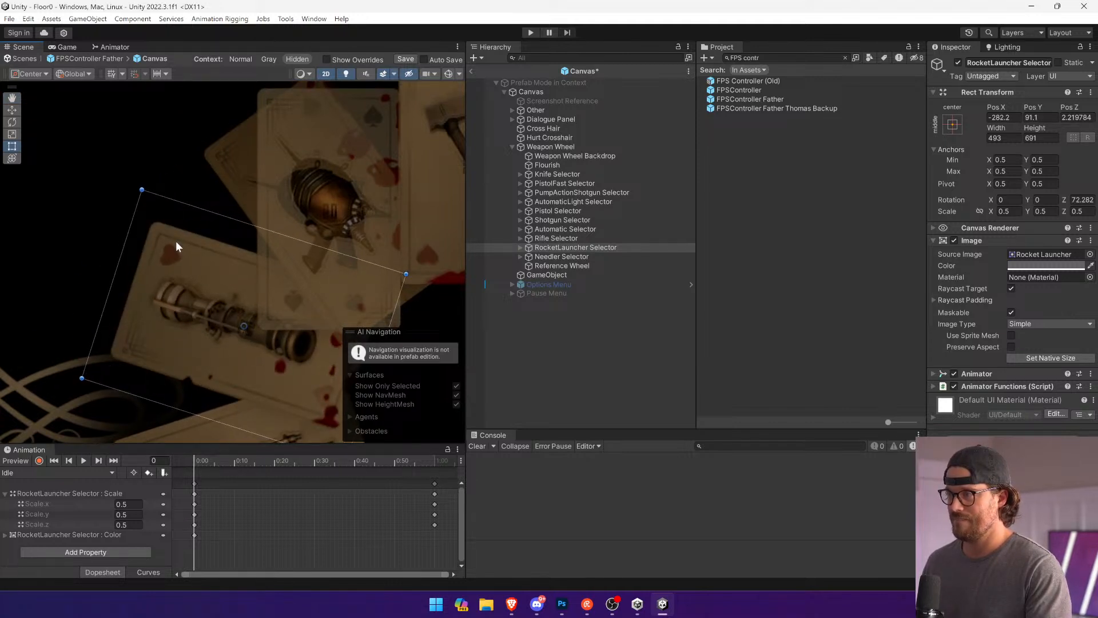
Step: Rotate the Needler Selector card to about 36 degrees so it fits between the rocket launcher and axe cards
click(572, 257)
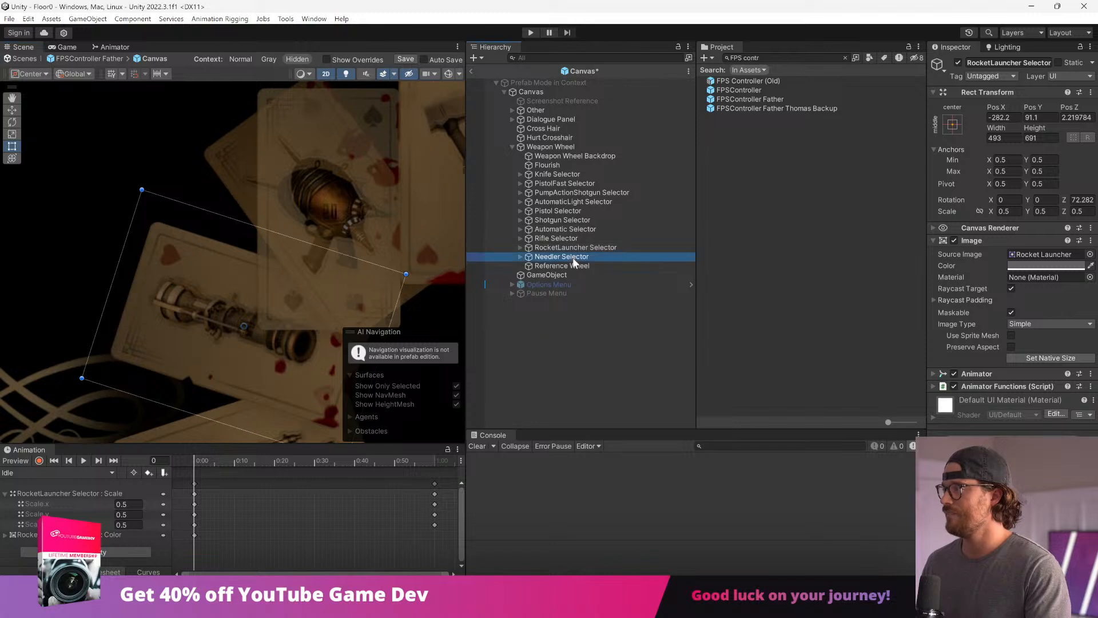
middle_drag(194, 178, 195, 185)
drag(188, 130, 132, 225)
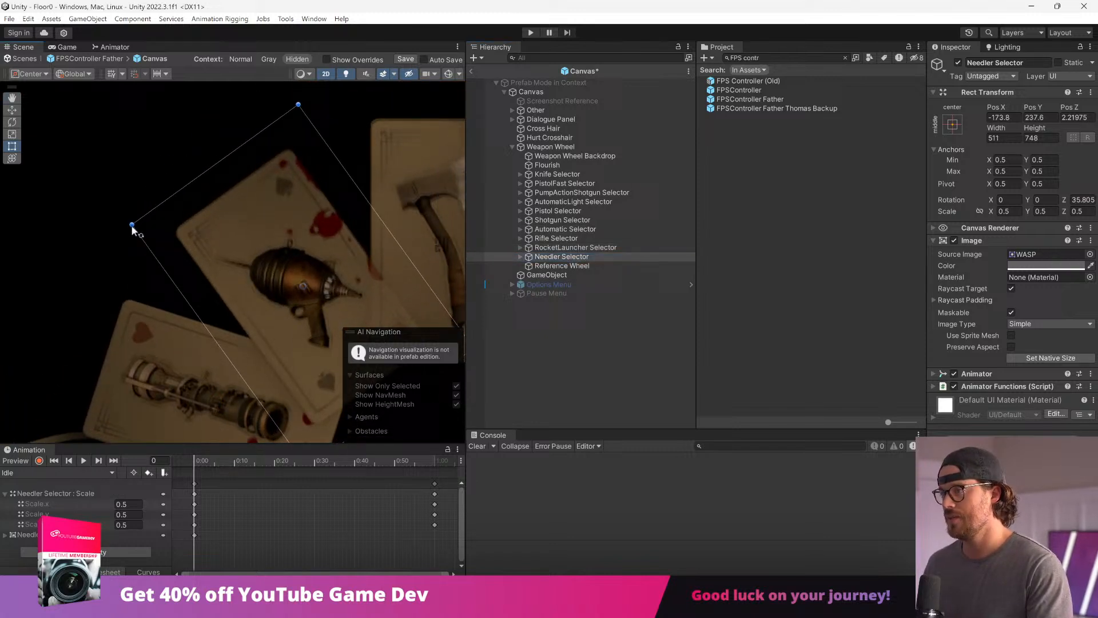
click(308, 212)
scroll(369, 184, down, 4)
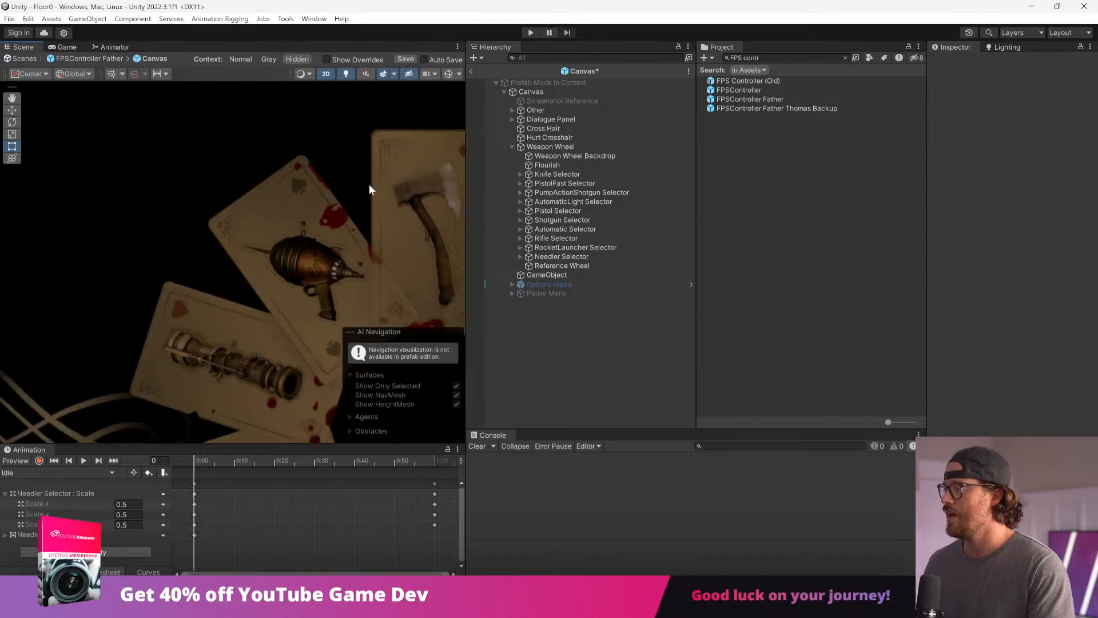
Step: Expand the Knife Selector and select its nested text object to examine its properties
middle_drag(369, 184, 222, 170)
click(618, 173)
click(327, 172)
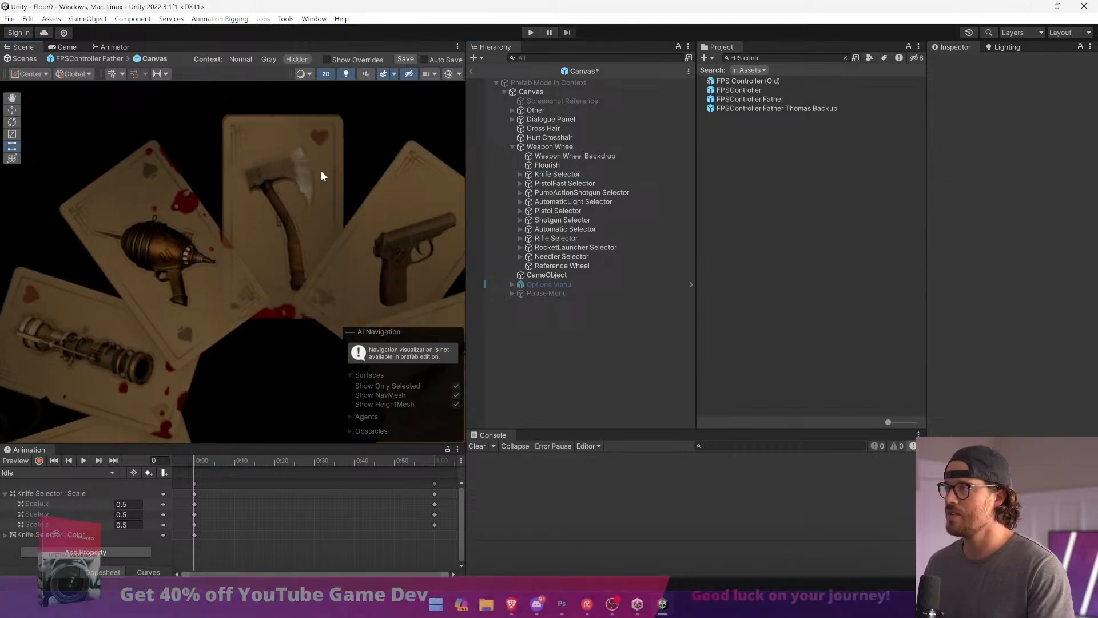
click(549, 167)
click(539, 176)
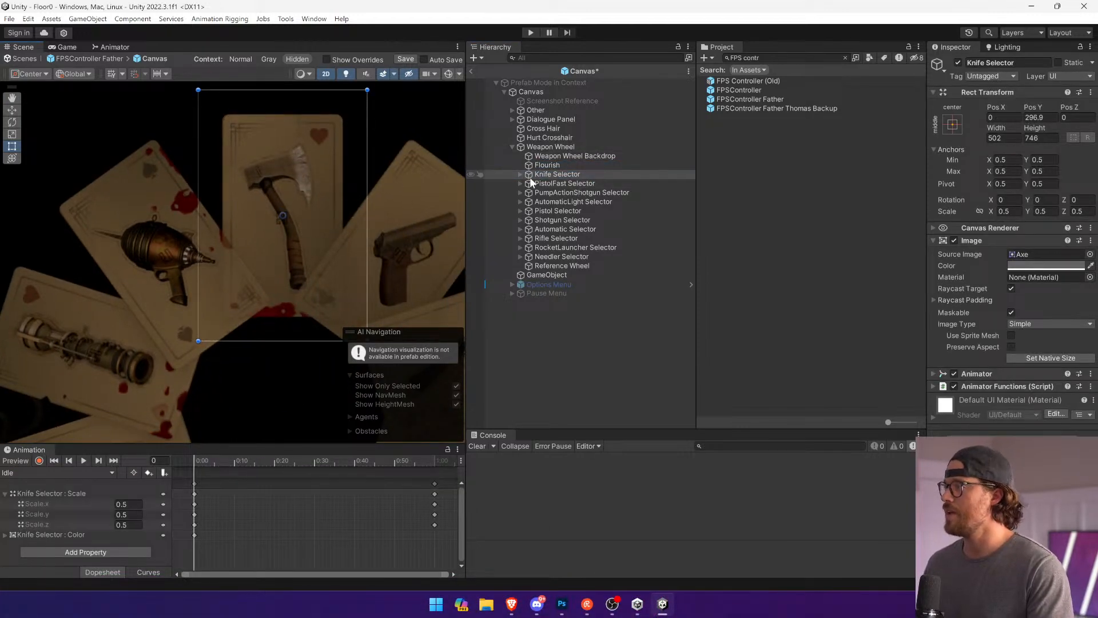
click(520, 174)
click(538, 181)
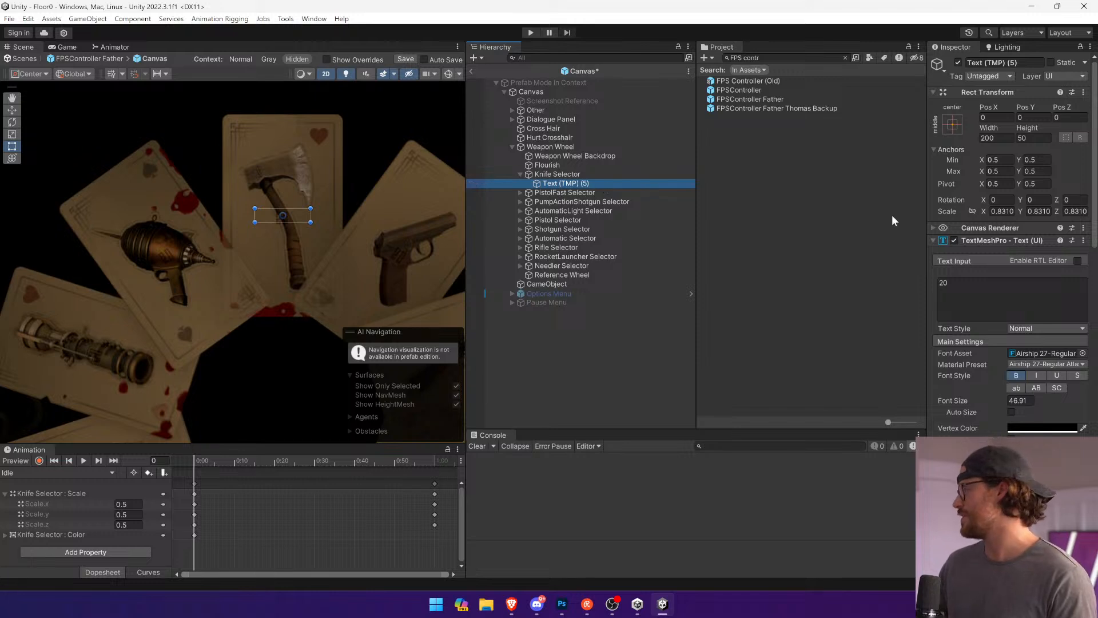
click(606, 200)
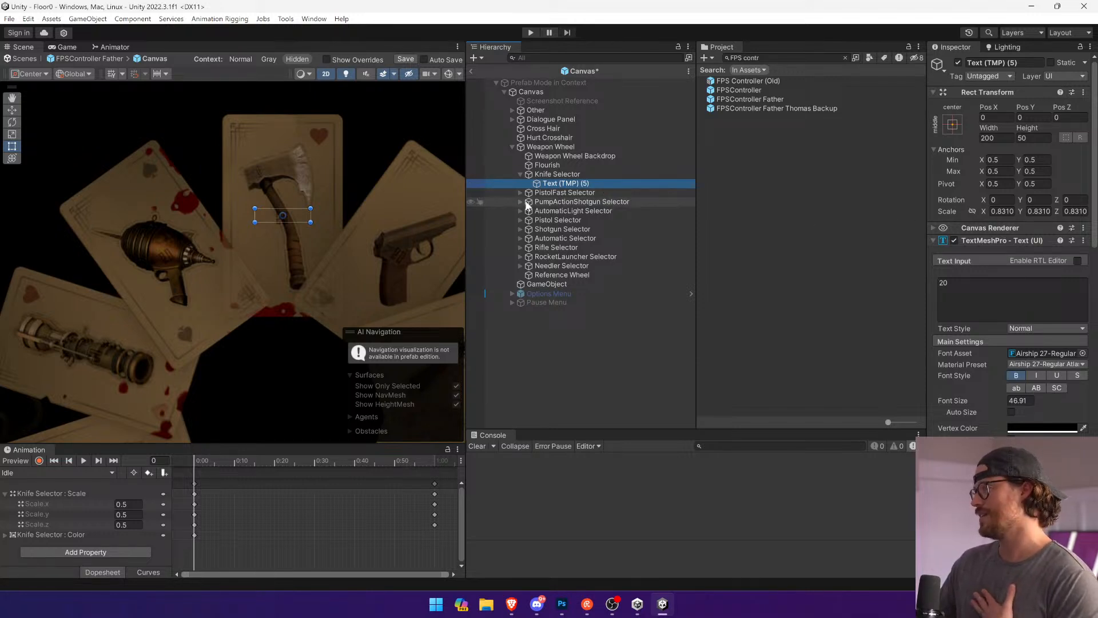
Step: Move the text under PumpActionShotgun Selector toward the card's outer end, to about X 0.7, Y 131.6
click(521, 201)
click(551, 210)
double_click(551, 211)
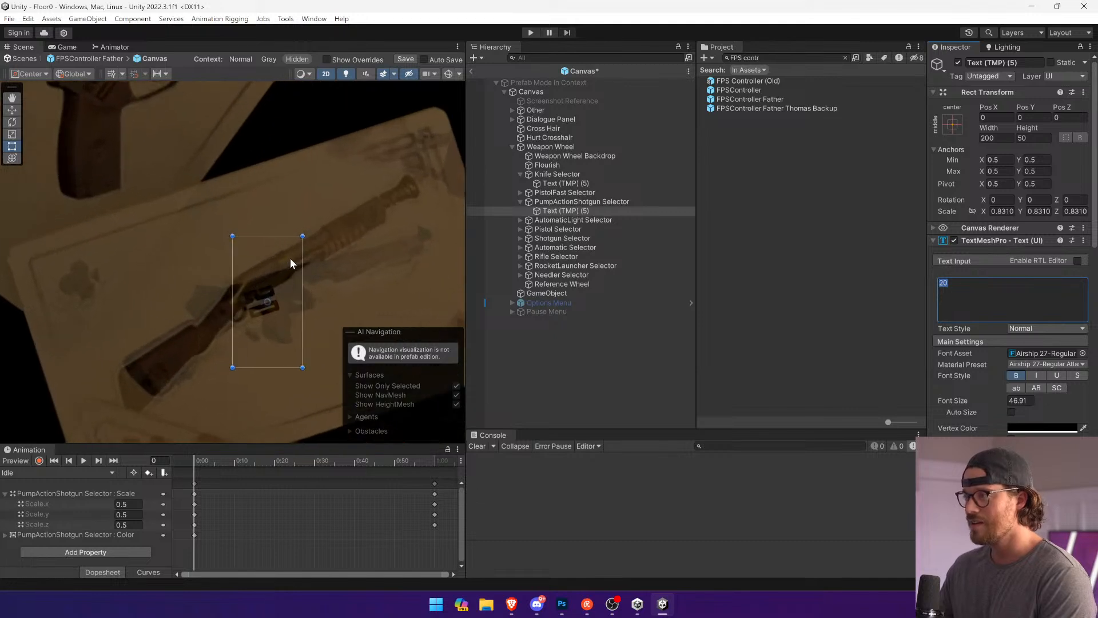
drag(290, 259, 392, 239)
scroll(388, 233, down, 5)
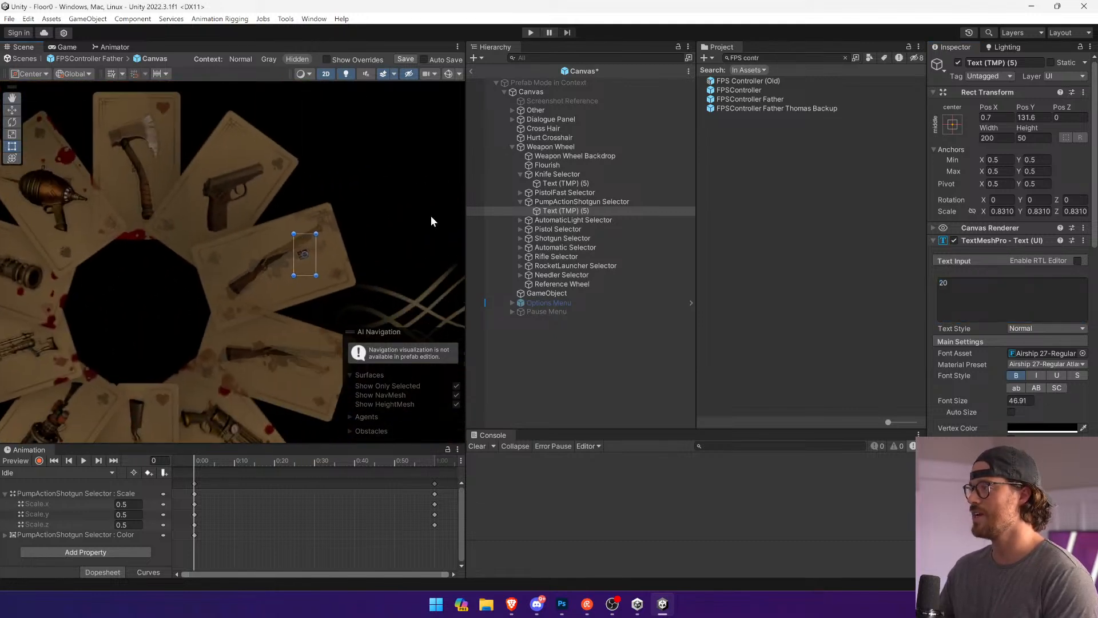
Step: Expand the PistolFast and AutomaticLight selectors and look over their nested text objects
click(520, 193)
click(520, 194)
click(557, 183)
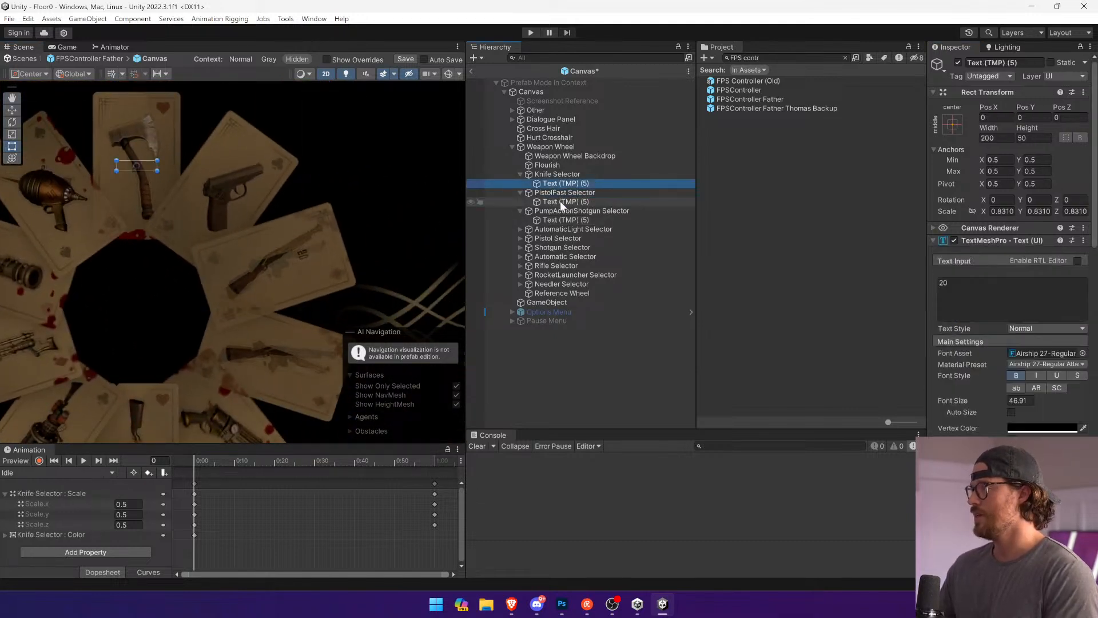
ctrl+click(561, 201)
ctrl+click(556, 220)
click(572, 229)
click(520, 229)
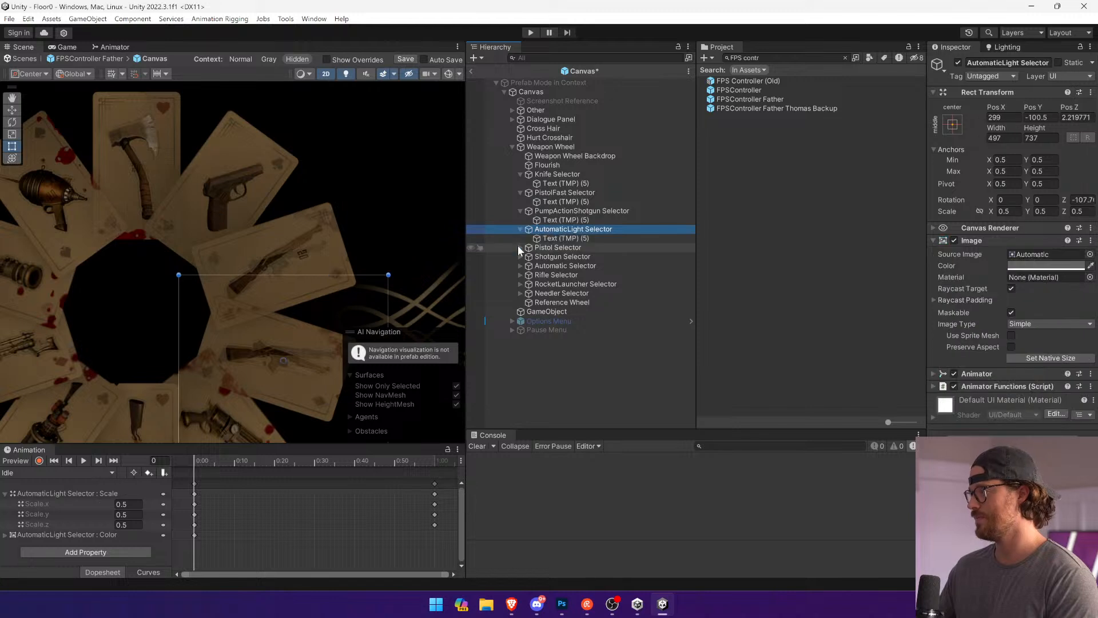
click(557, 238)
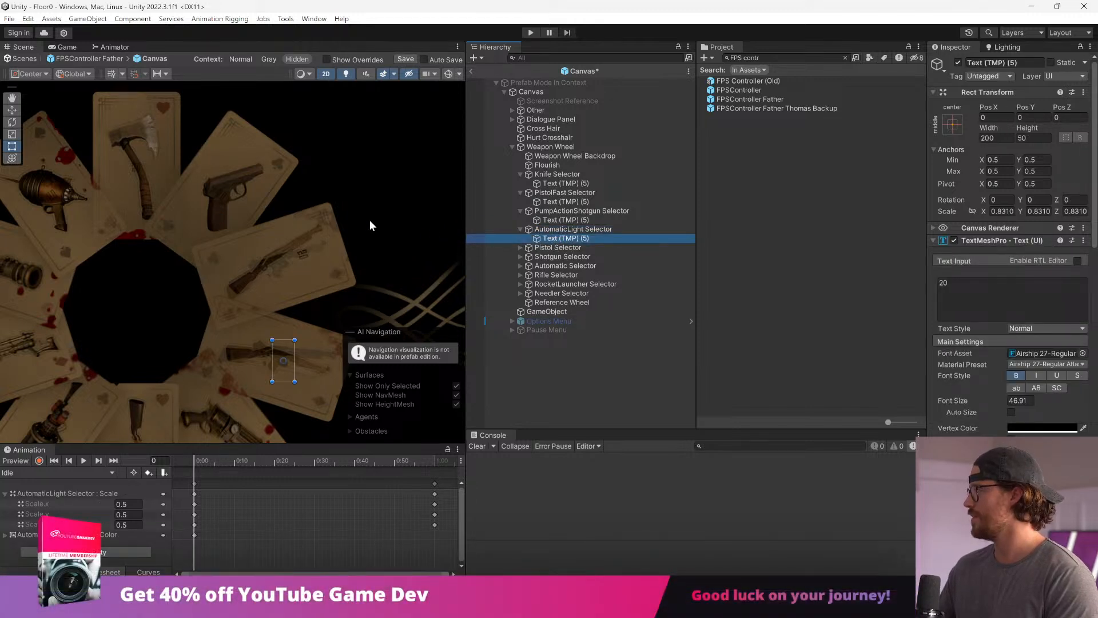
Step: Set the scale of the text under PumpActionShotgun Selector to 1 on all three axes
click(576, 221)
scroll(328, 228, up, 5)
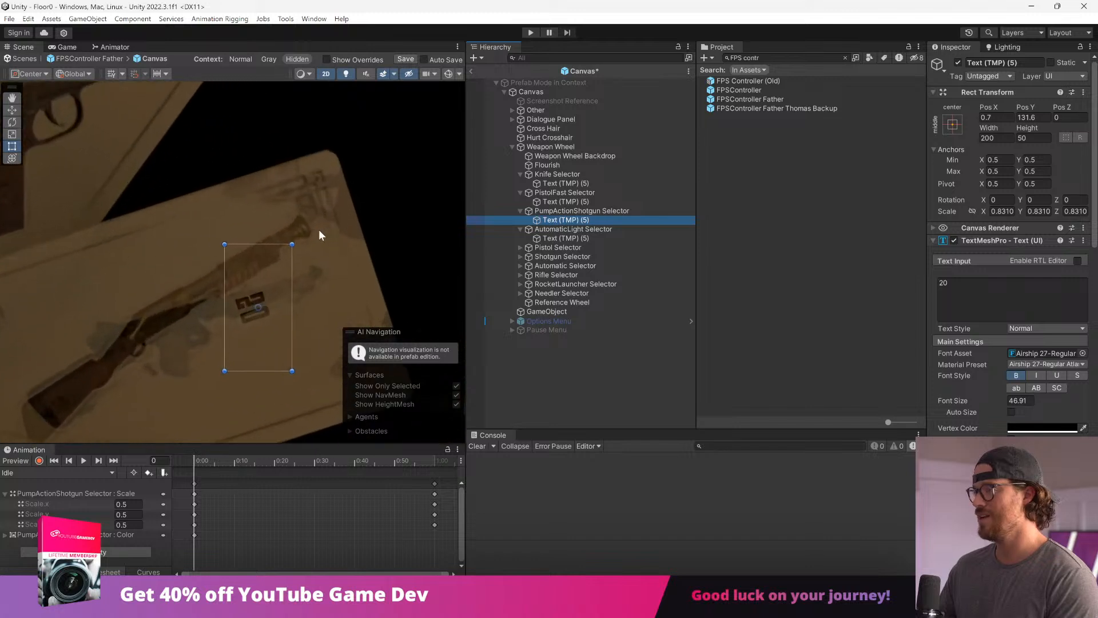
drag(285, 270, 333, 235)
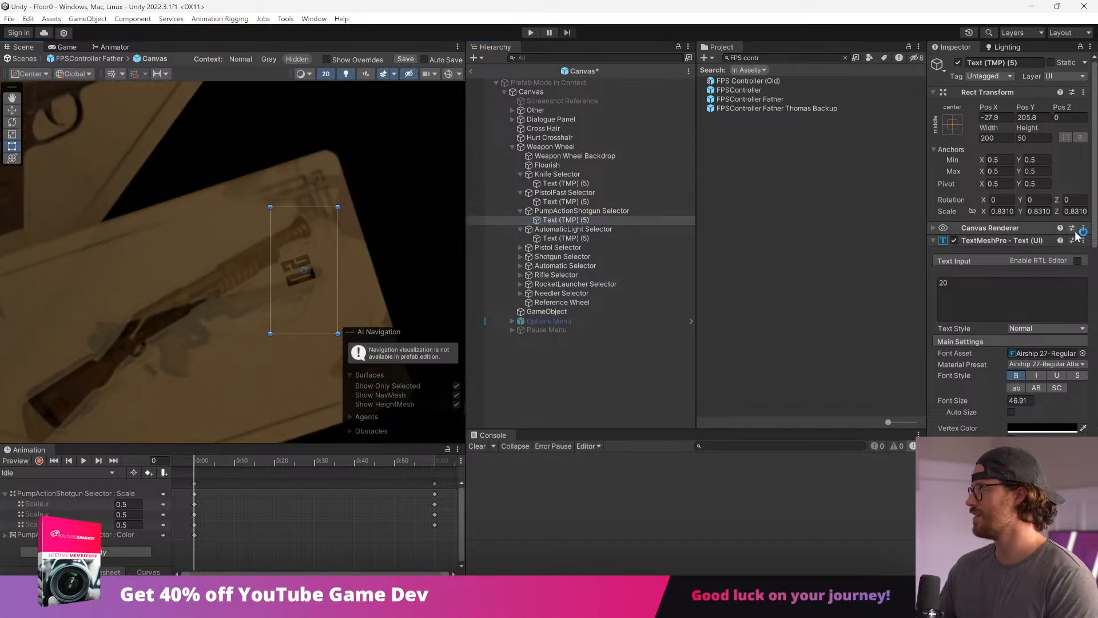
key(ctrl+z)
click(1002, 211)
text(1)
key(Tab)
key(Tab)
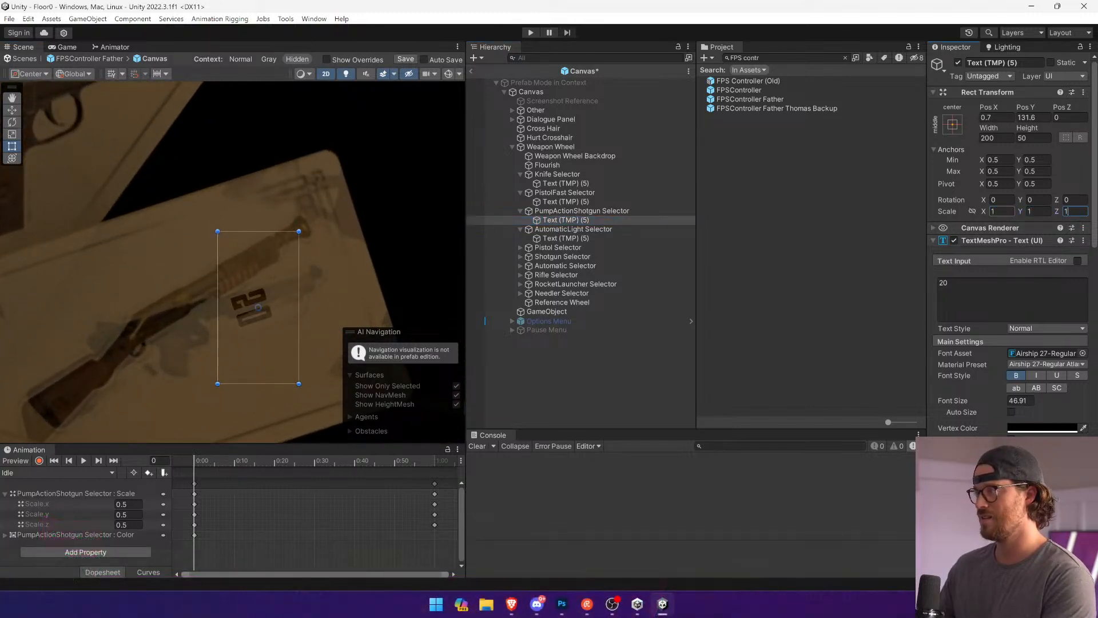
Step: Expand the Pistol, Shotgun, Automatic, Rifle, RocketLauncher and Needler selectors to expose their text objects
click(578, 211)
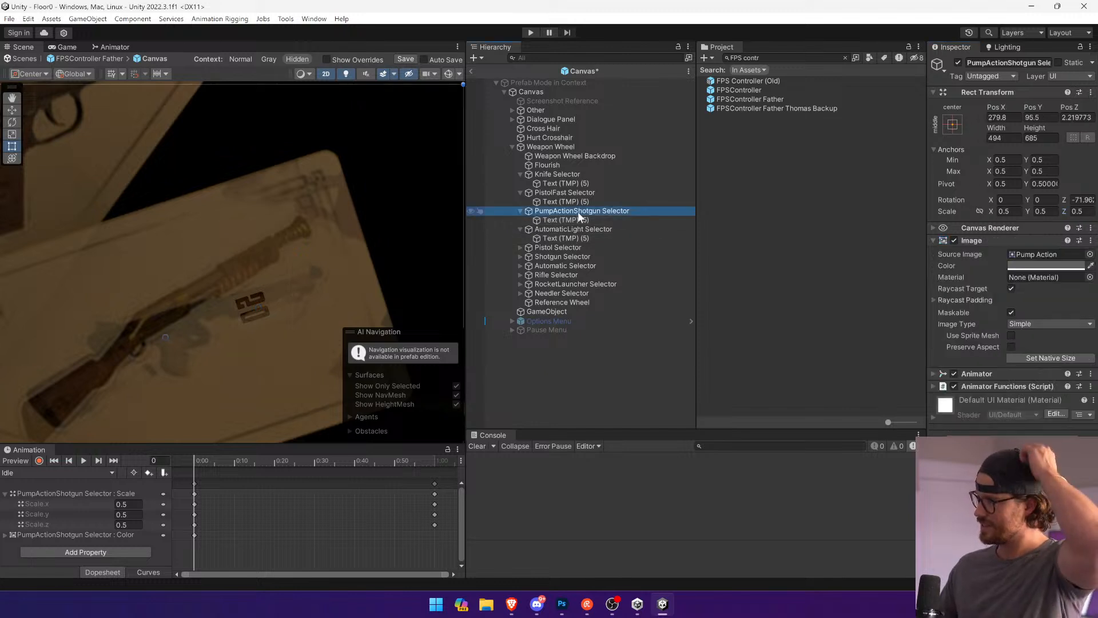
scroll(342, 239, down, 6)
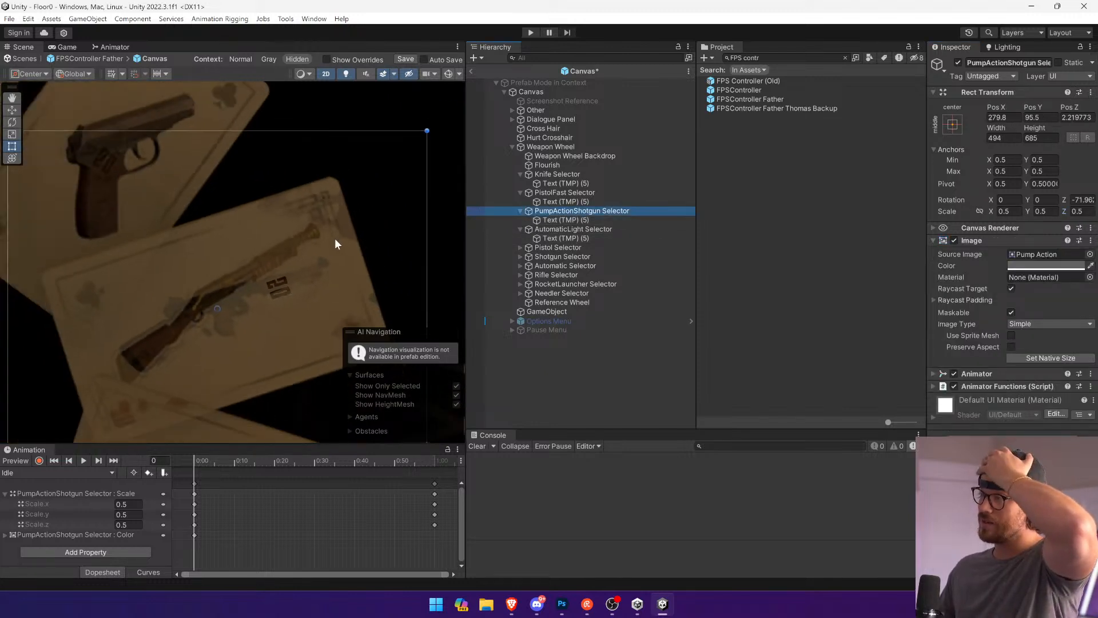
middle_drag(332, 239, 399, 211)
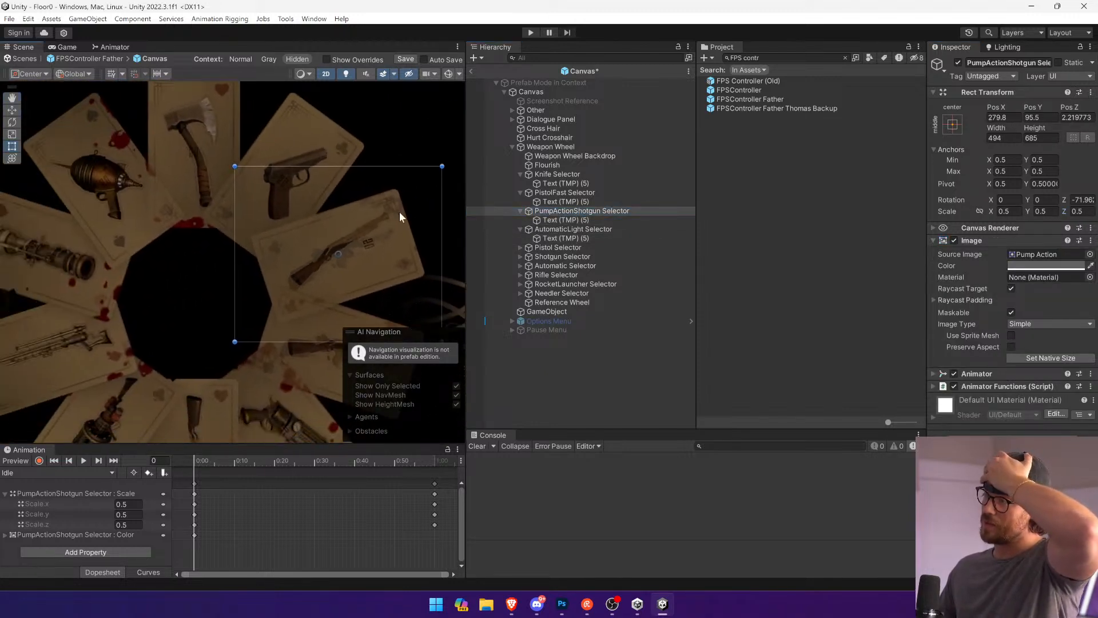
click(519, 247)
click(519, 265)
click(520, 284)
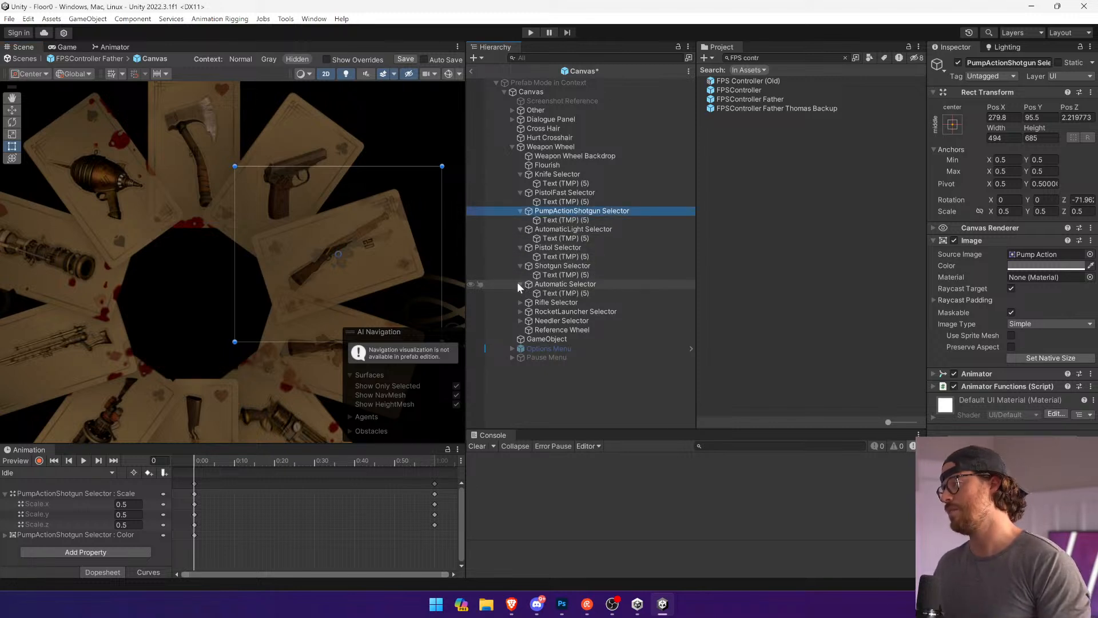
click(520, 302)
click(519, 320)
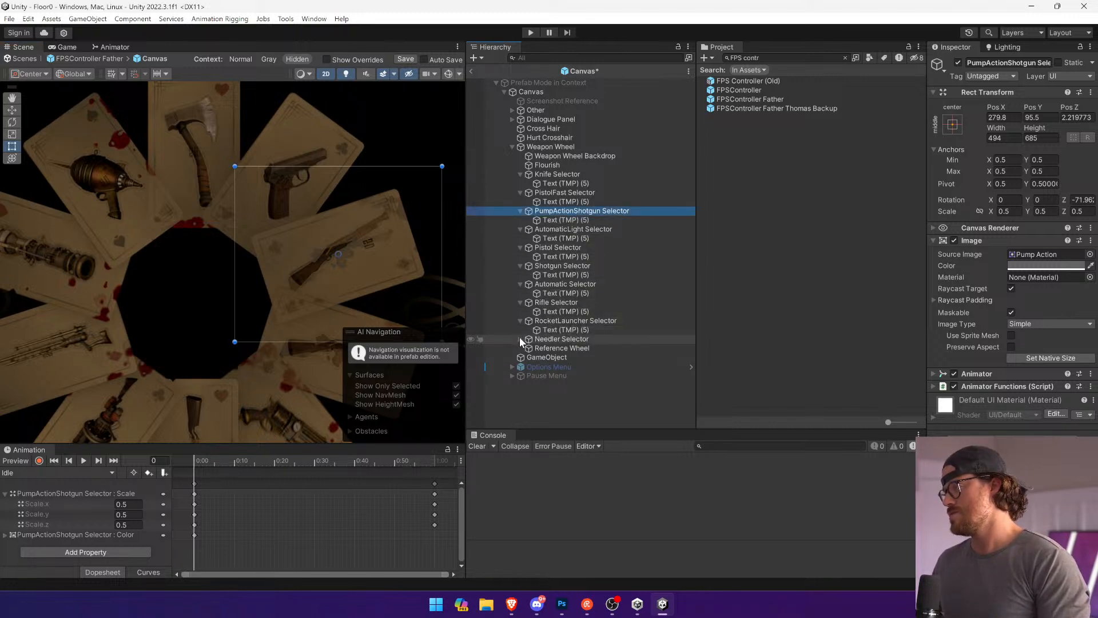
click(519, 339)
Step: Preview the Needler Selector's Idle animation and save the Canvas prefab
click(566, 338)
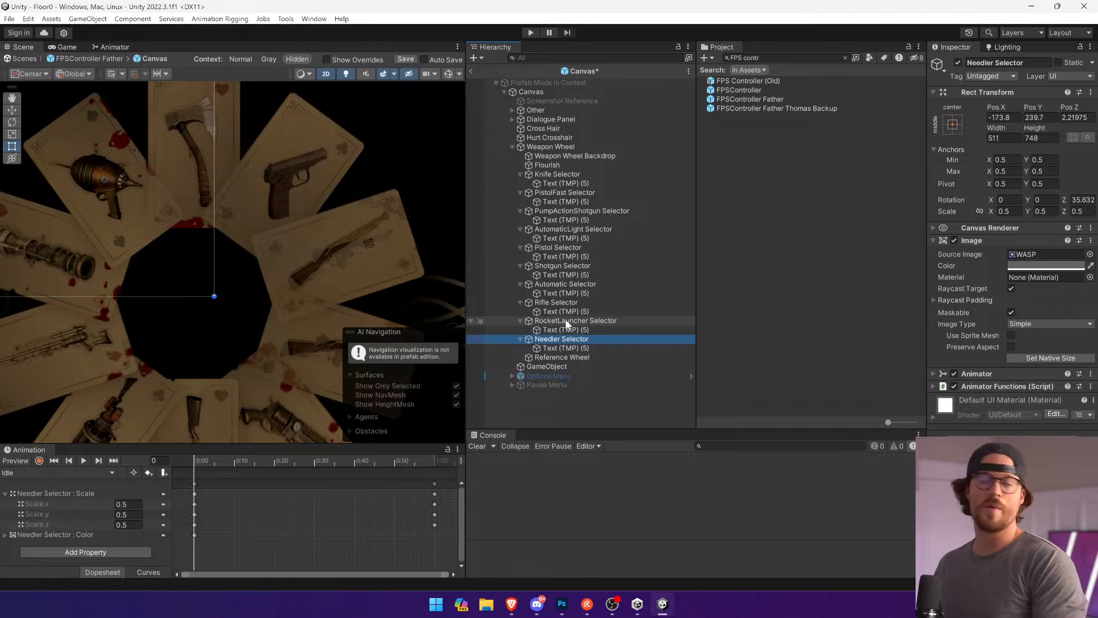
scroll(276, 217, down, 6)
click(85, 459)
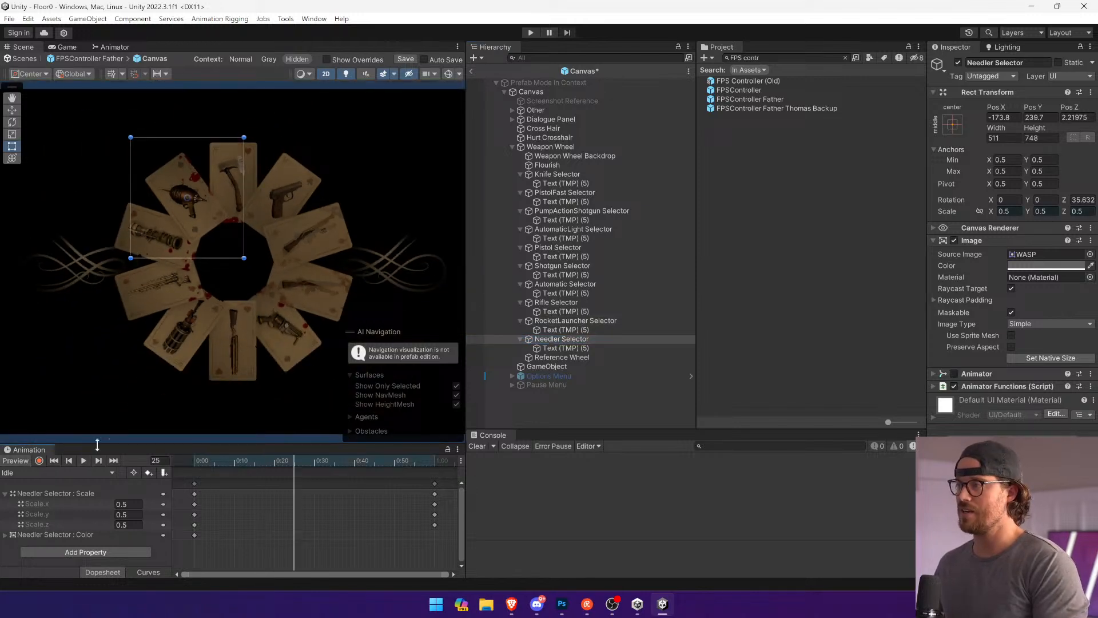
key(ctrl+s)
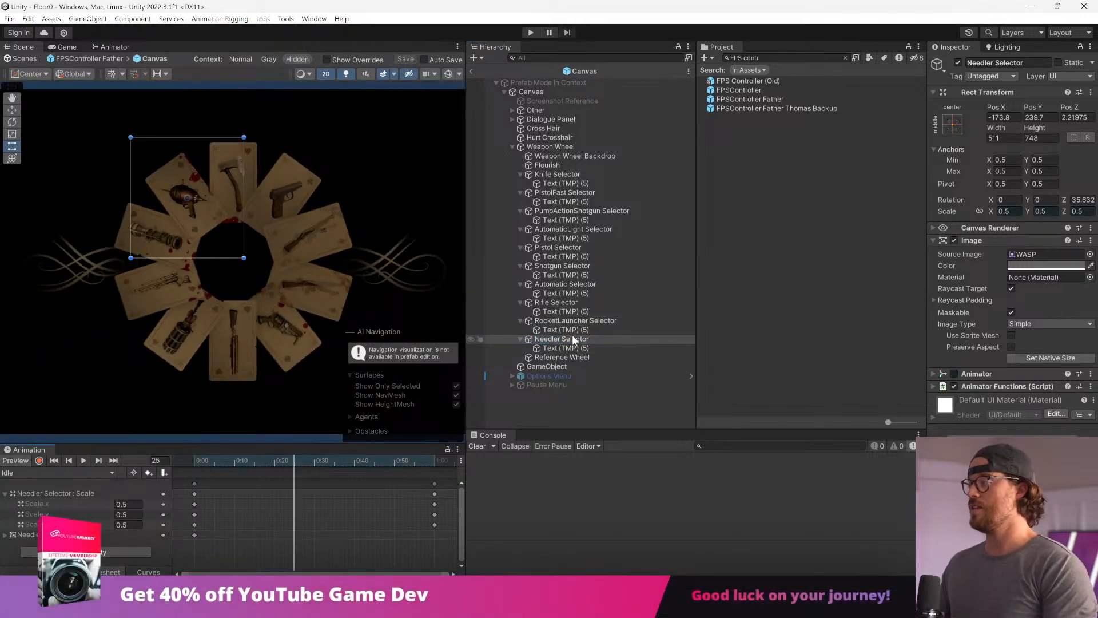
Step: Deactivate the Reference Wheel object under Weapon Wheel
ctrl+click(579, 323)
click(567, 149)
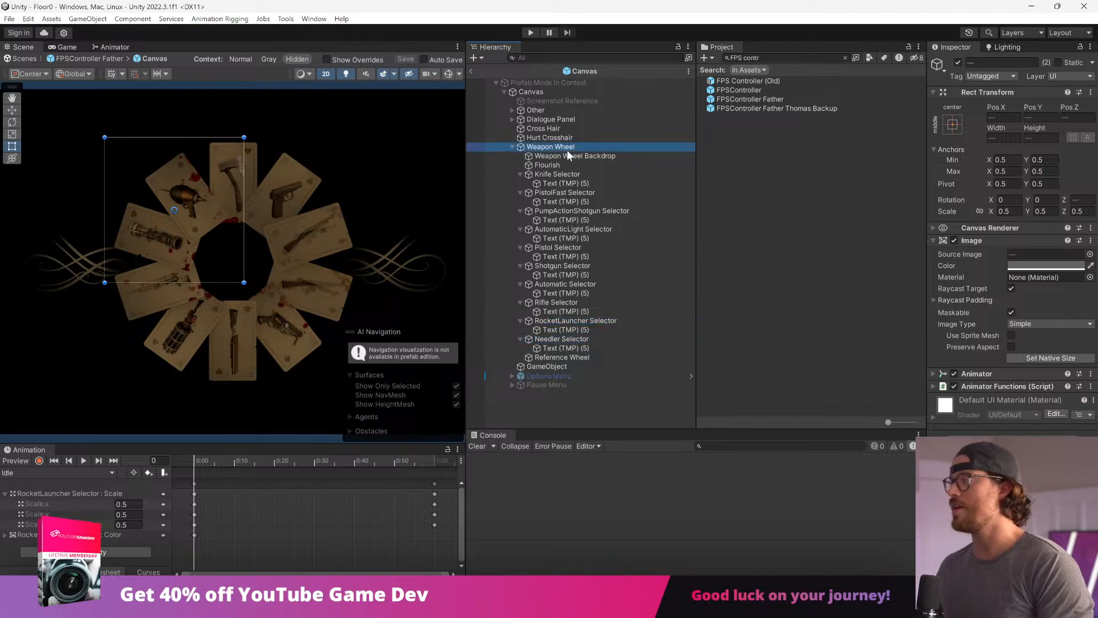
click(592, 357)
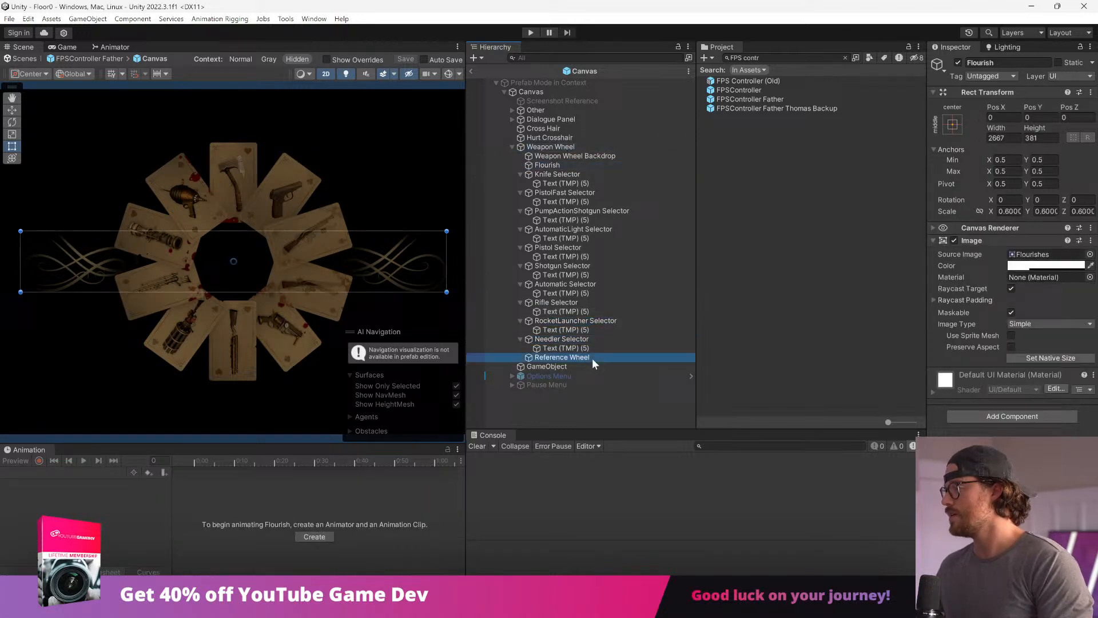
click(958, 62)
Step: Collapse all ten weapon selectors under Weapon Wheel, from Knife Selector to Needler Selector, to hide their text objects
click(549, 156)
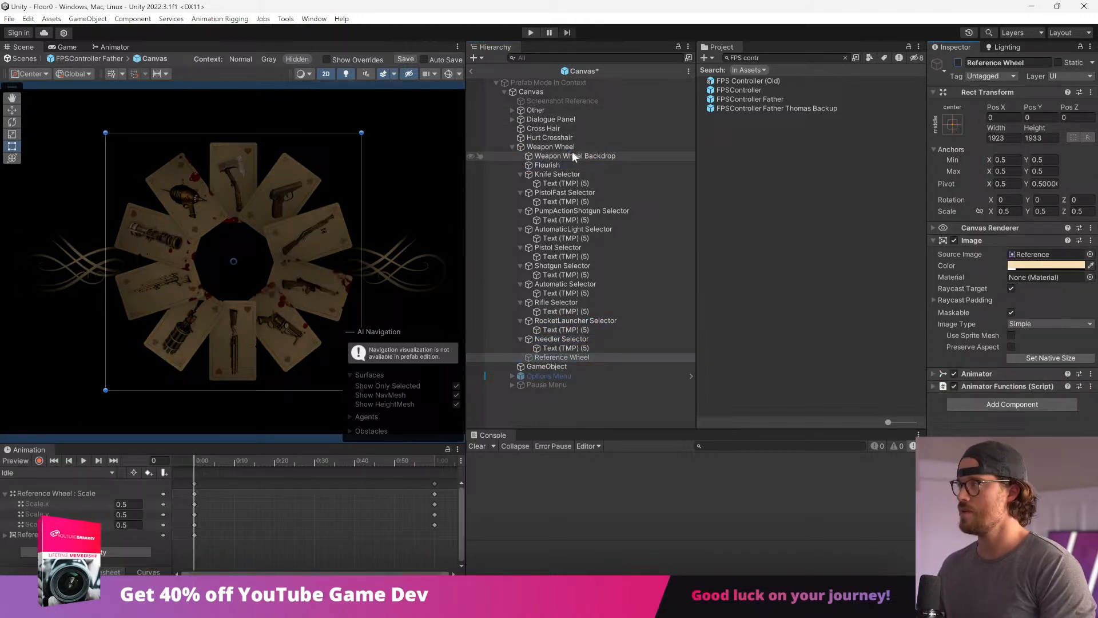
click(521, 174)
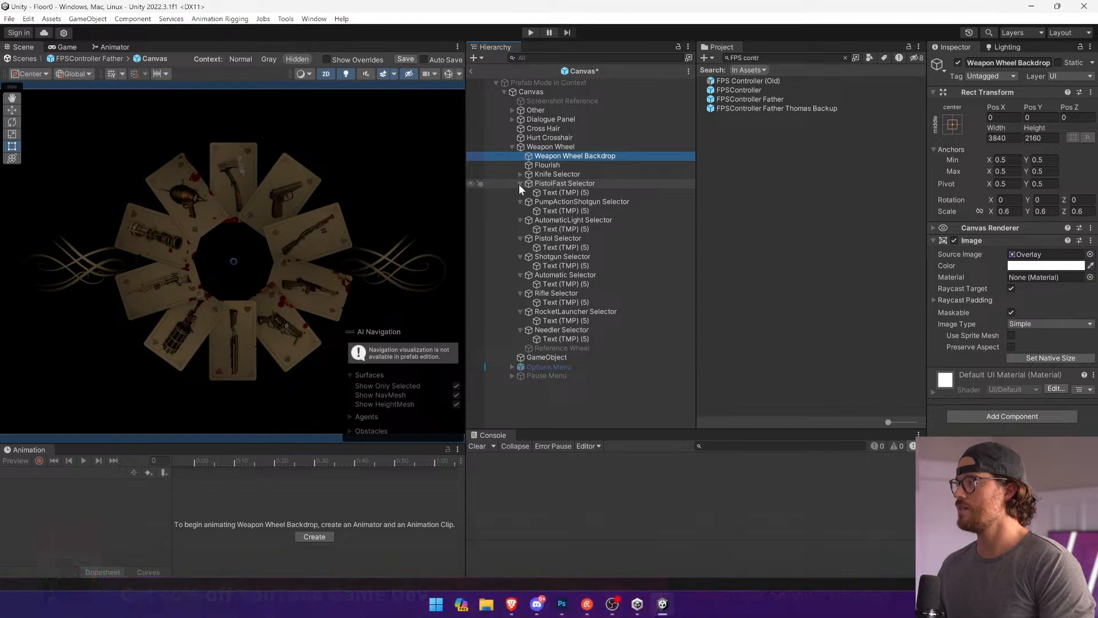
click(521, 183)
click(520, 192)
click(520, 202)
click(520, 211)
click(520, 220)
click(521, 229)
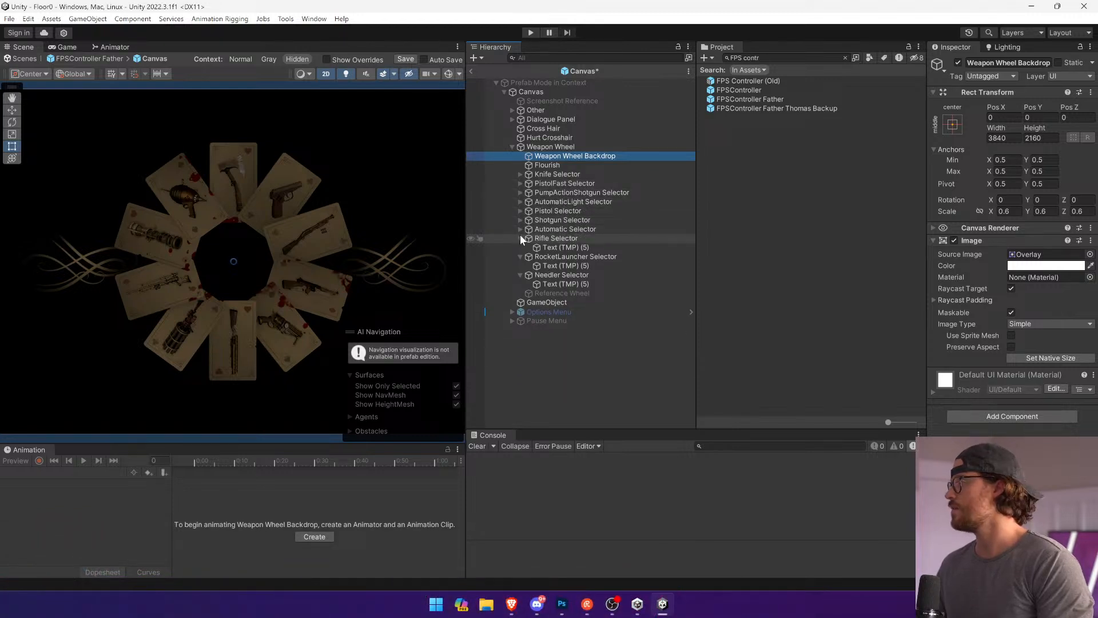
click(520, 238)
click(520, 247)
click(520, 257)
Step: Deactivate the Weapon Wheel Backdrop, Flourish and all ten weapon selectors together, and save the Canvas prefab
click(555, 256)
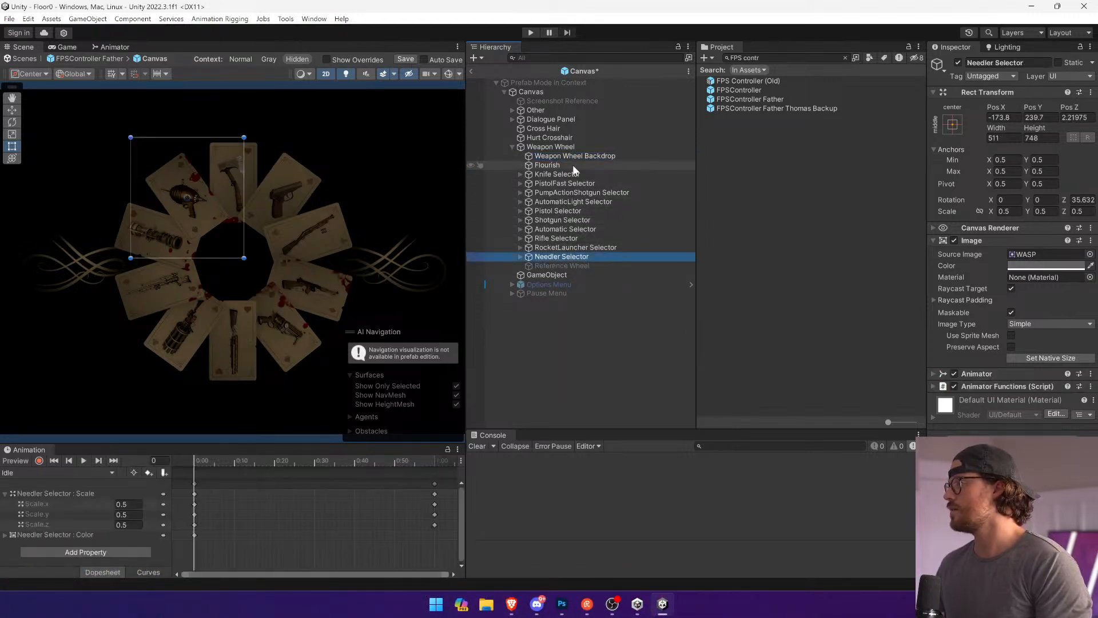
click(574, 156)
click(585, 265)
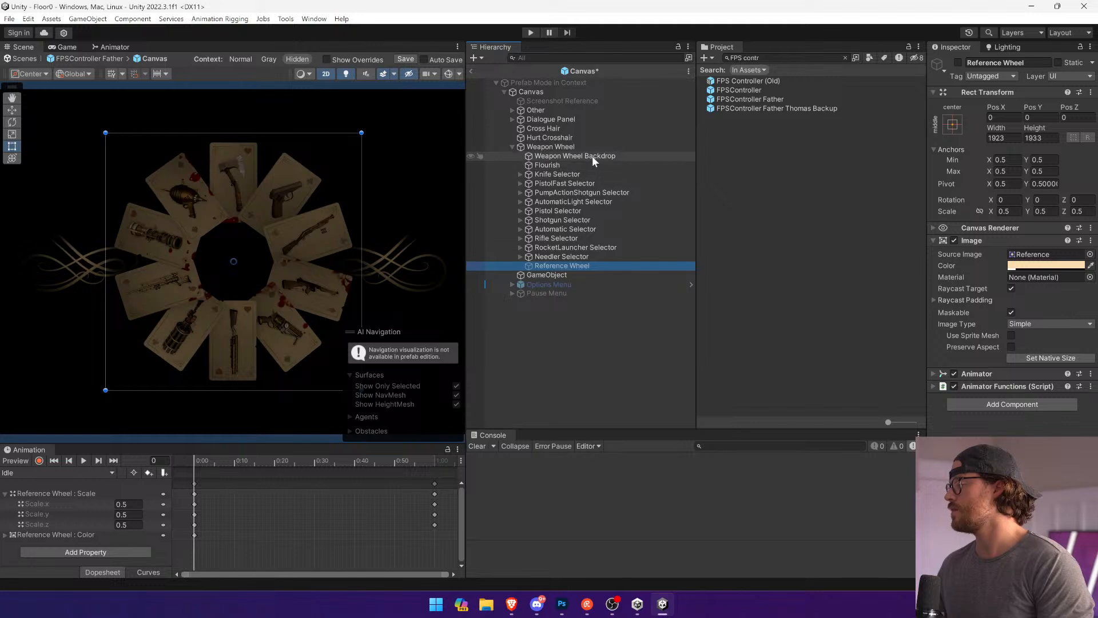
click(592, 156)
shift+click(592, 257)
click(956, 63)
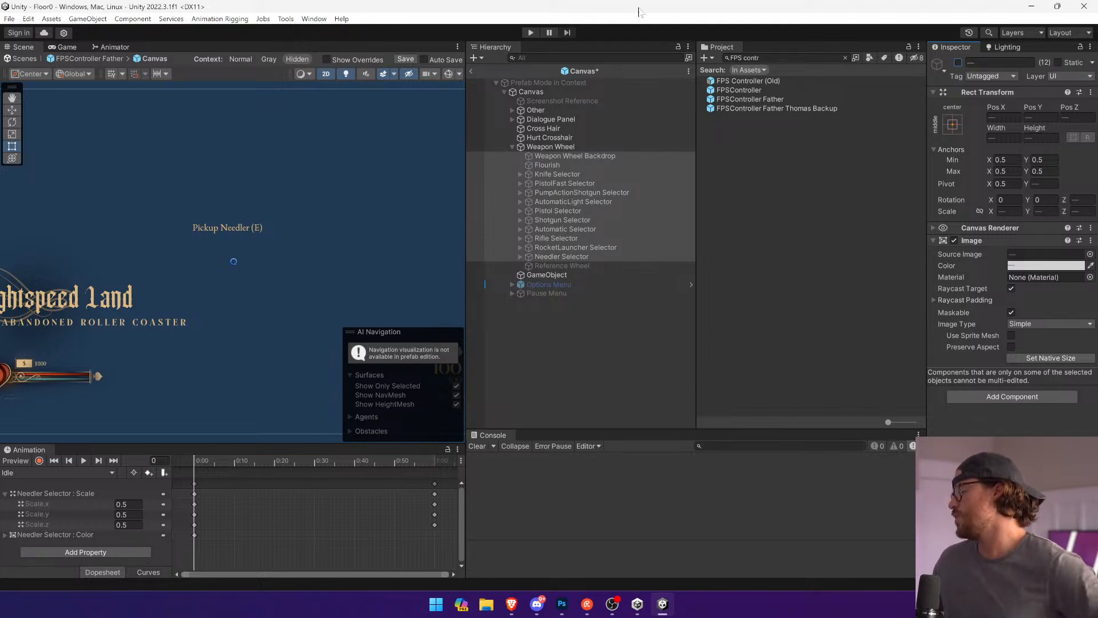
click(556, 118)
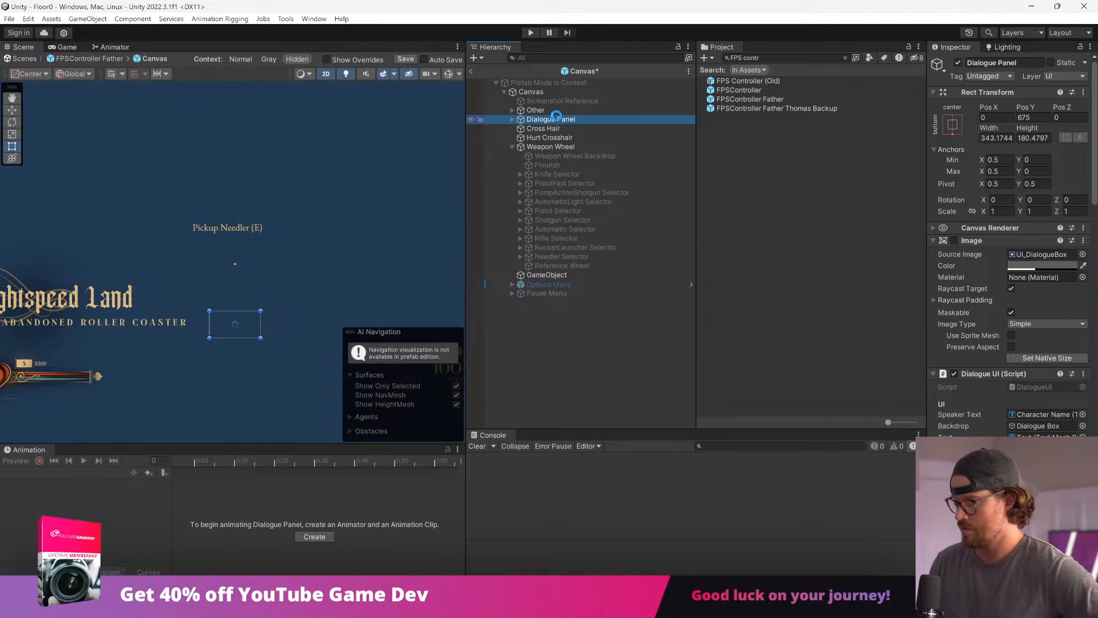
key(ctrl+s)
Step: Run the game, enter the code "weapons", and try out the cards in the opened weapon wheel
click(529, 32)
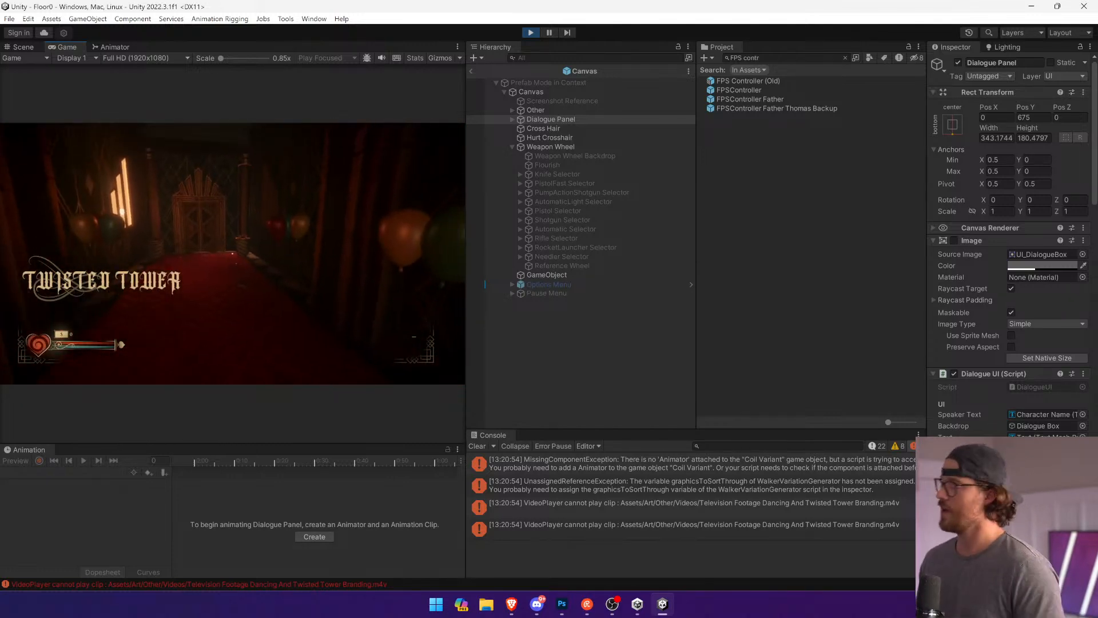
key(Tab)
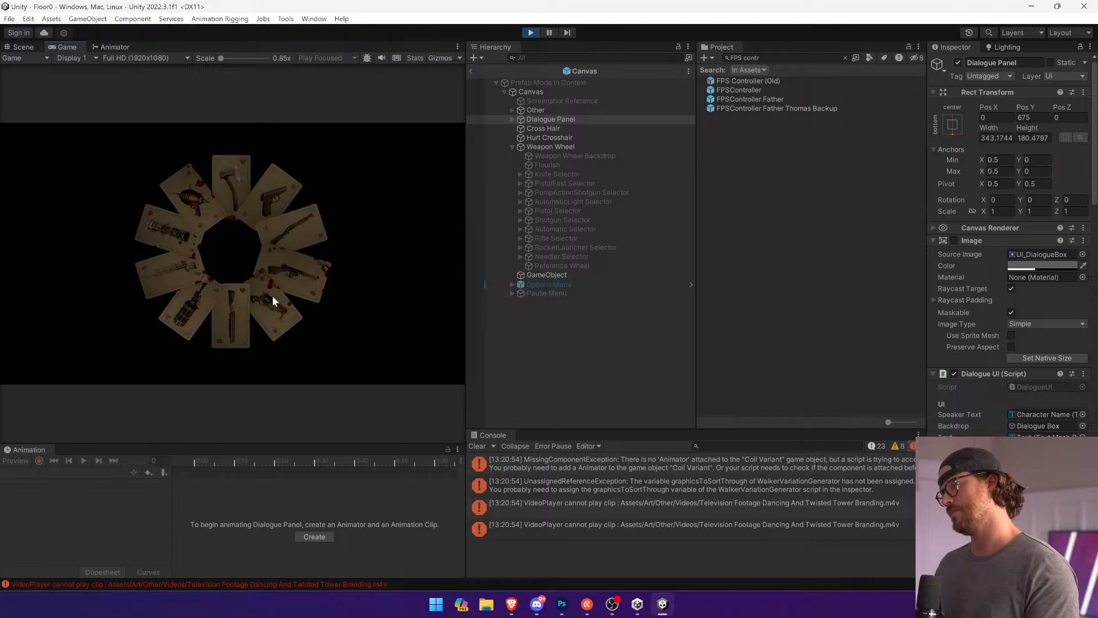
key(grave)
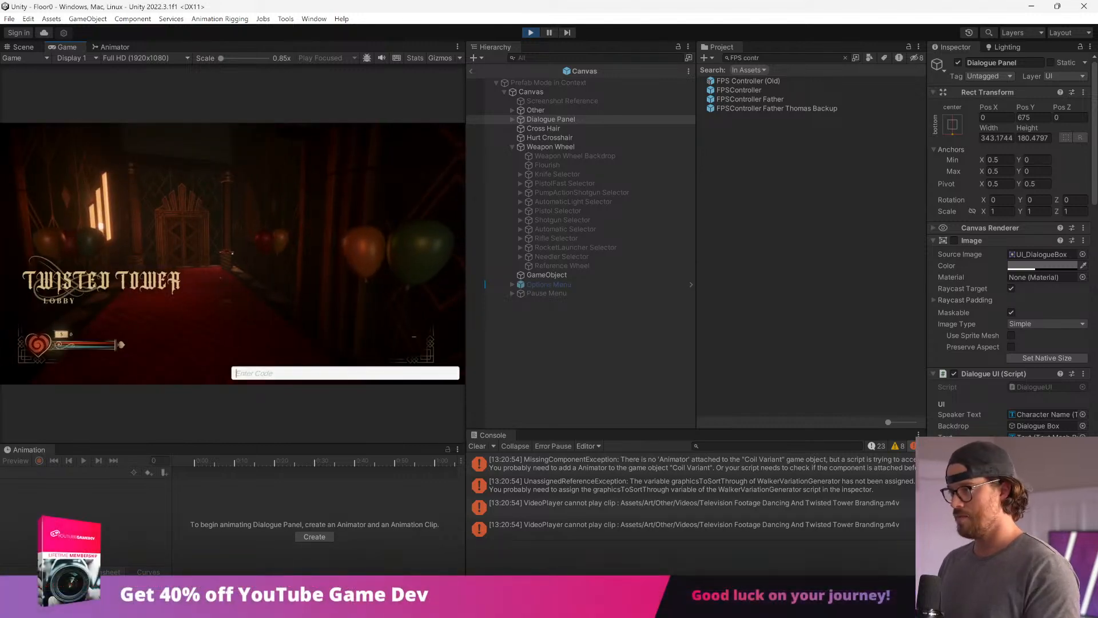
text(weapons)
key(Return)
key(Tab)
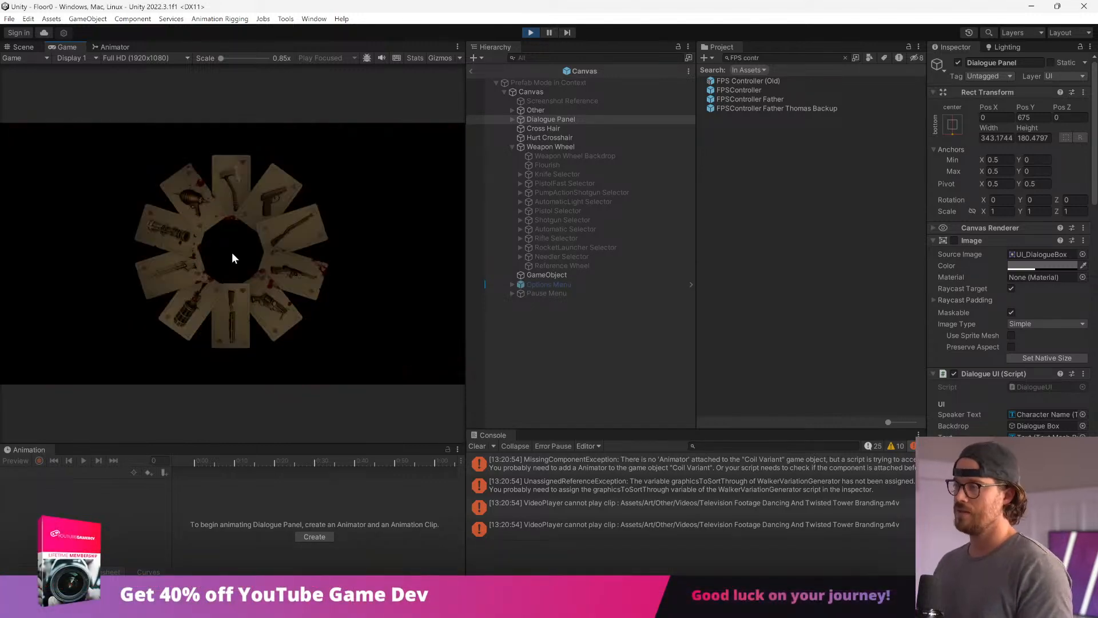
key(Tab)
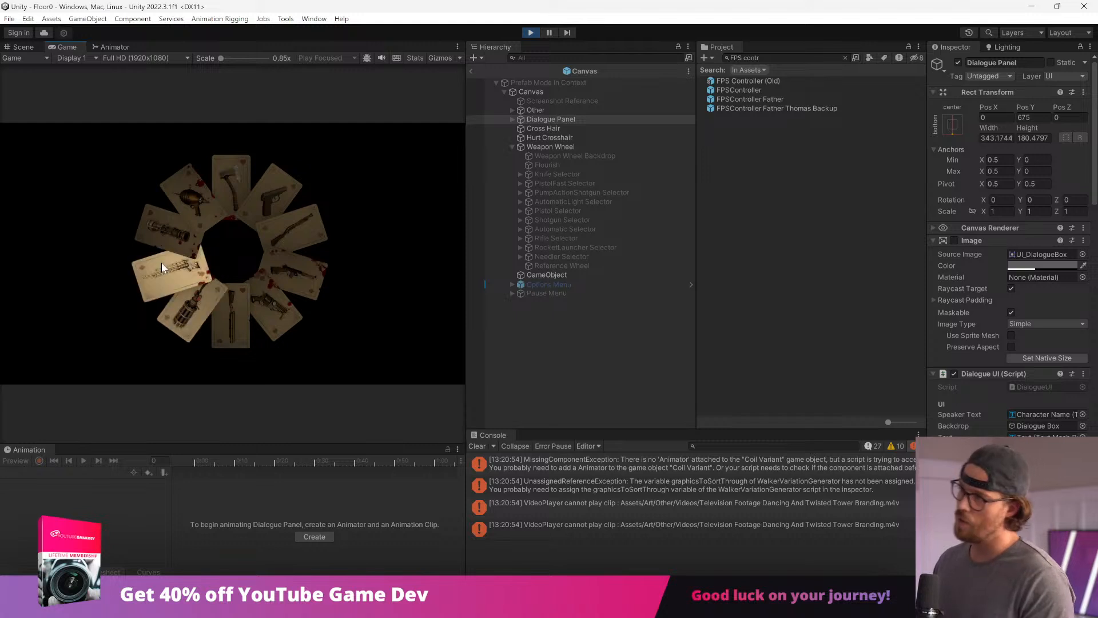
click(168, 227)
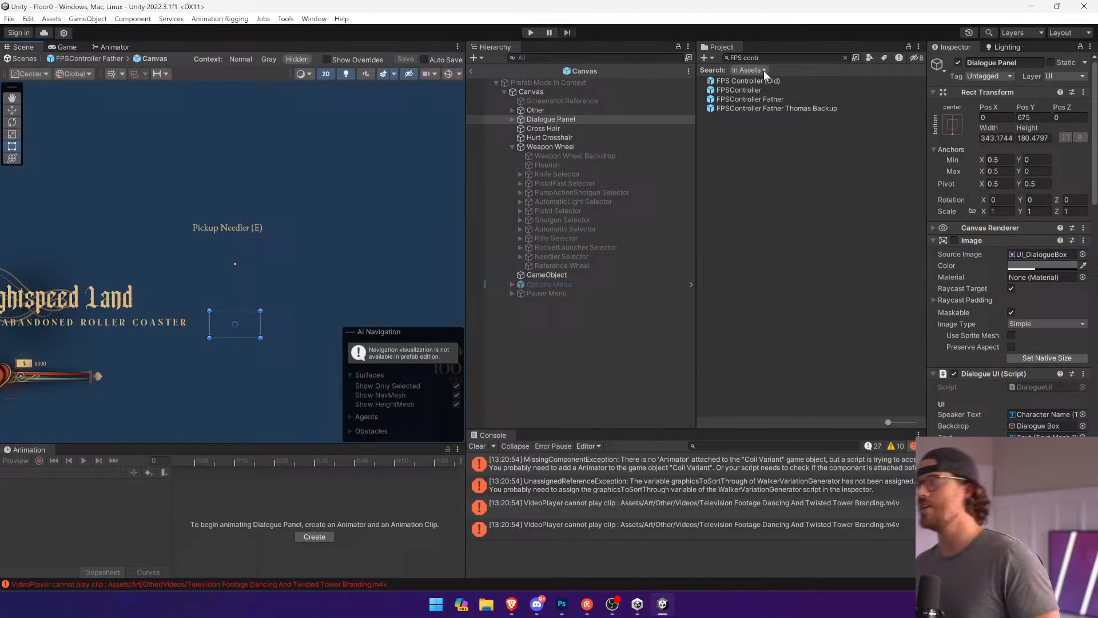
Step: Reactivate all of Weapon Wheel's child objects and rotate the ten weapon selectors together clockwise by about half a card's spacing
click(651, 147)
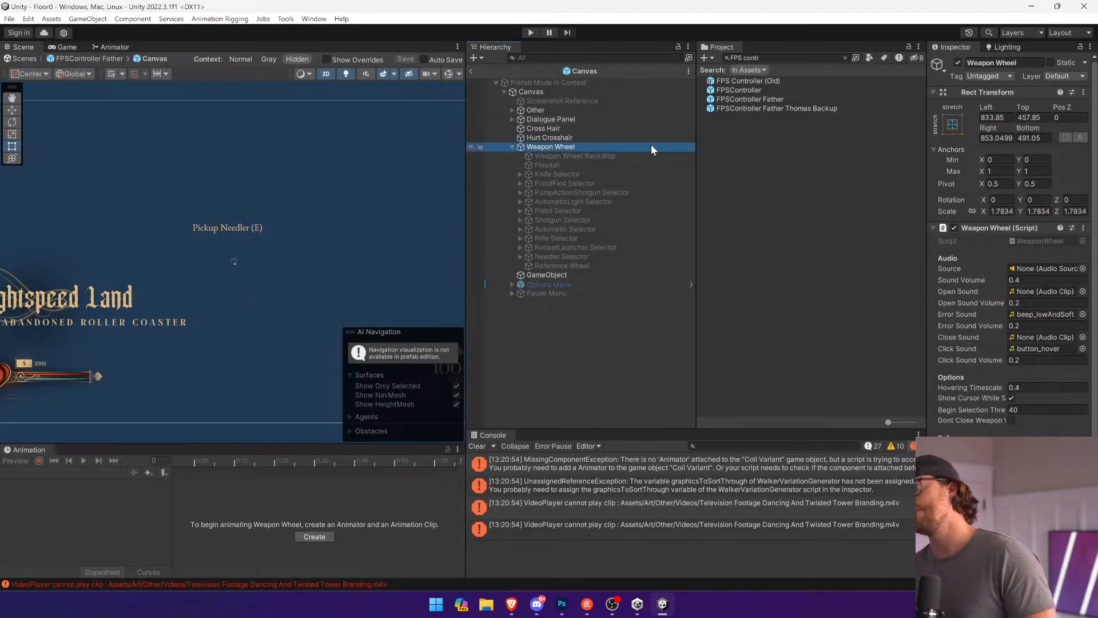
click(631, 156)
shift+click(607, 265)
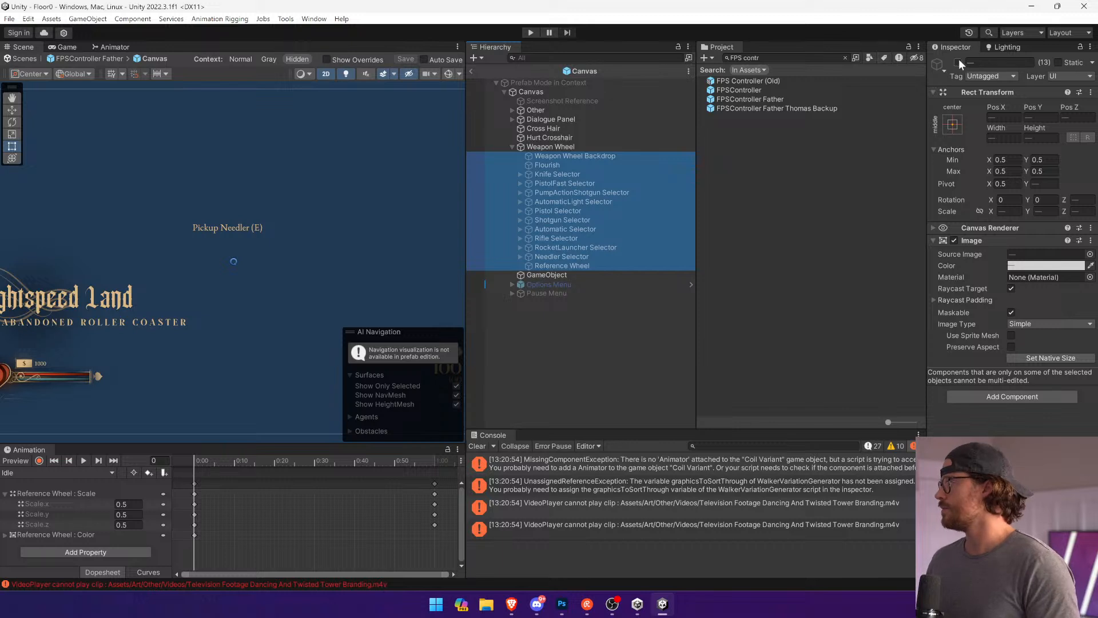
click(601, 173)
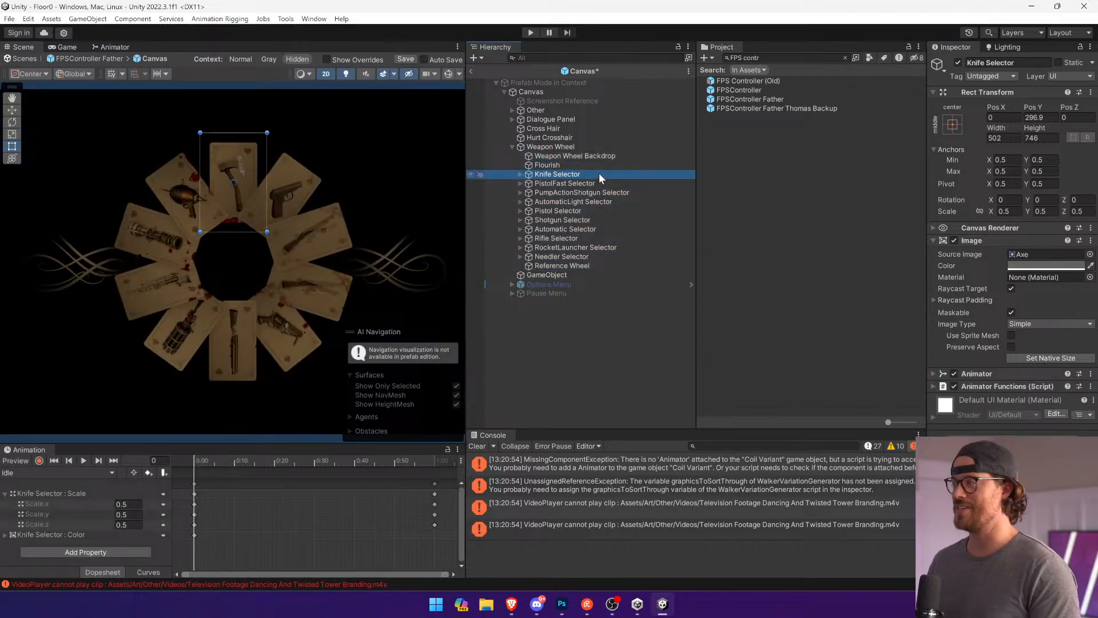
shift+click(549, 256)
drag(376, 125, 430, 163)
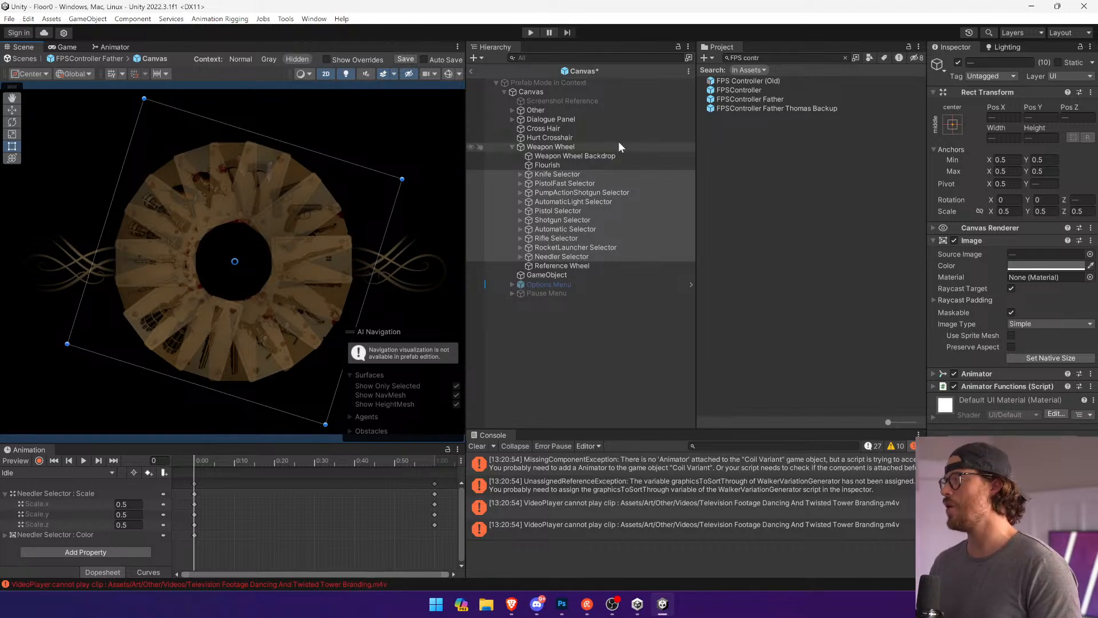
Step: Deactivate the Reference Wheel overlaying the rotated cards and clear the console messages
click(626, 156)
click(958, 63)
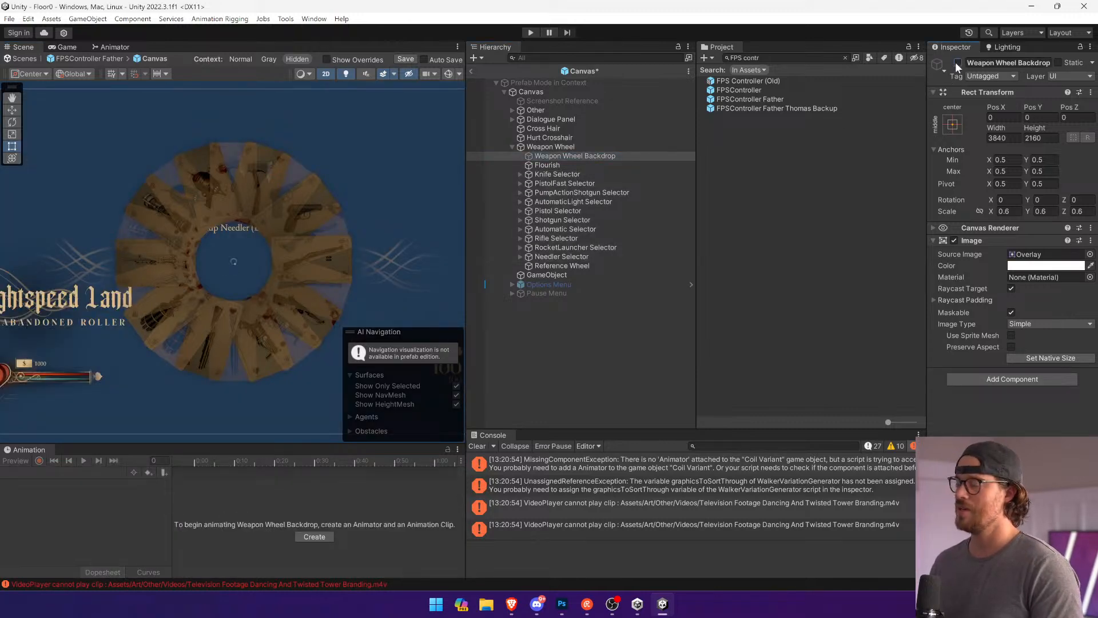
click(634, 264)
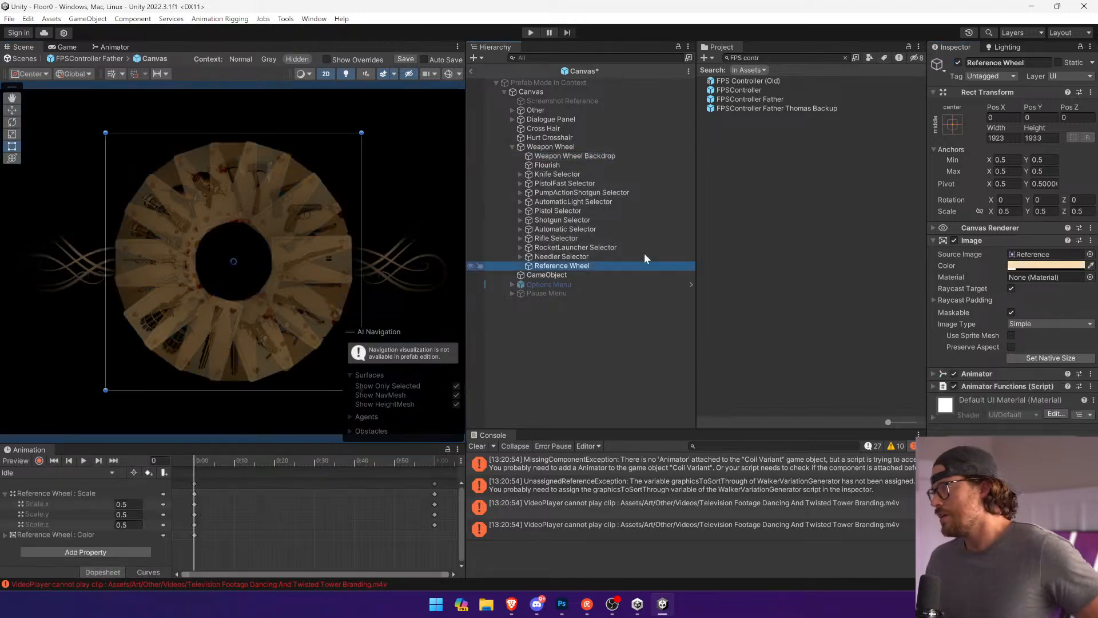
click(957, 63)
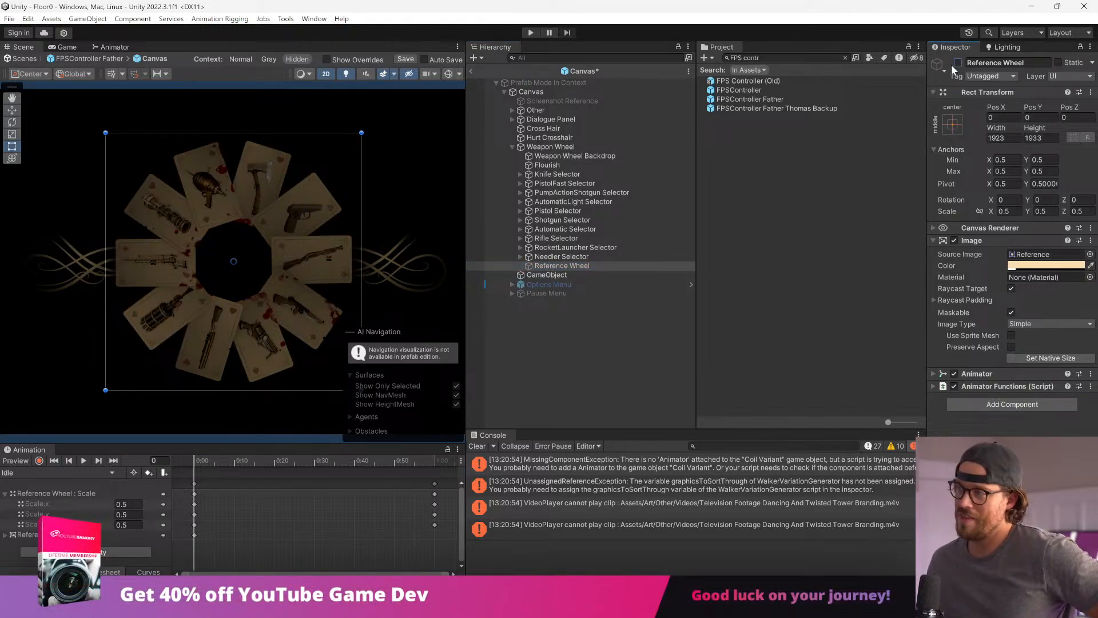
click(478, 446)
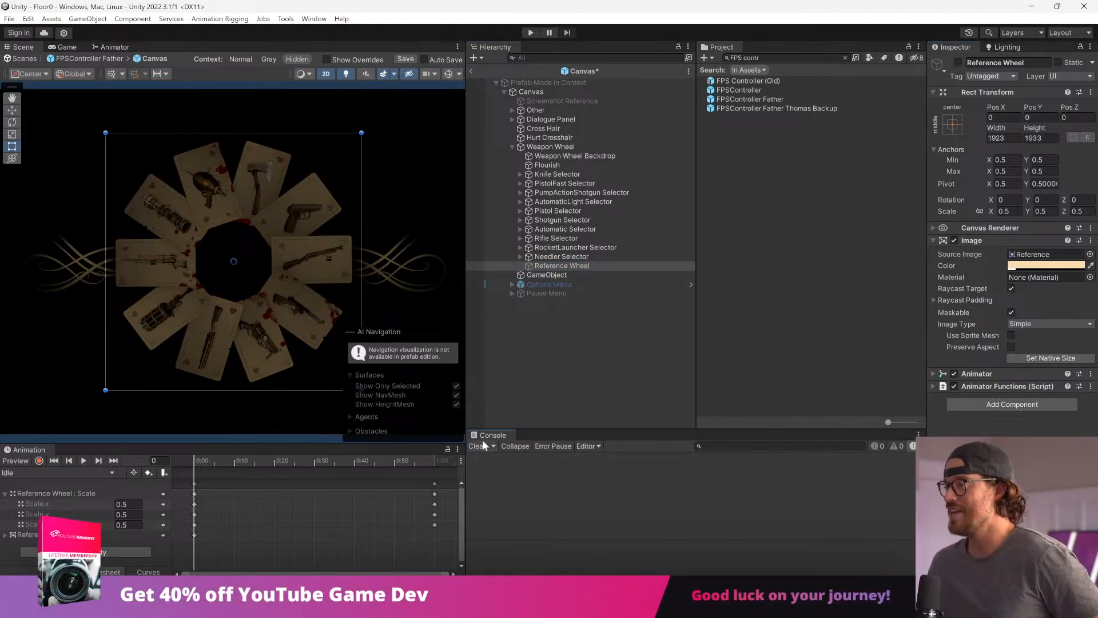
Step: Deactivate the backdrop, flourish and the ten rotated weapon selectors together and save the Canvas prefab
click(609, 156)
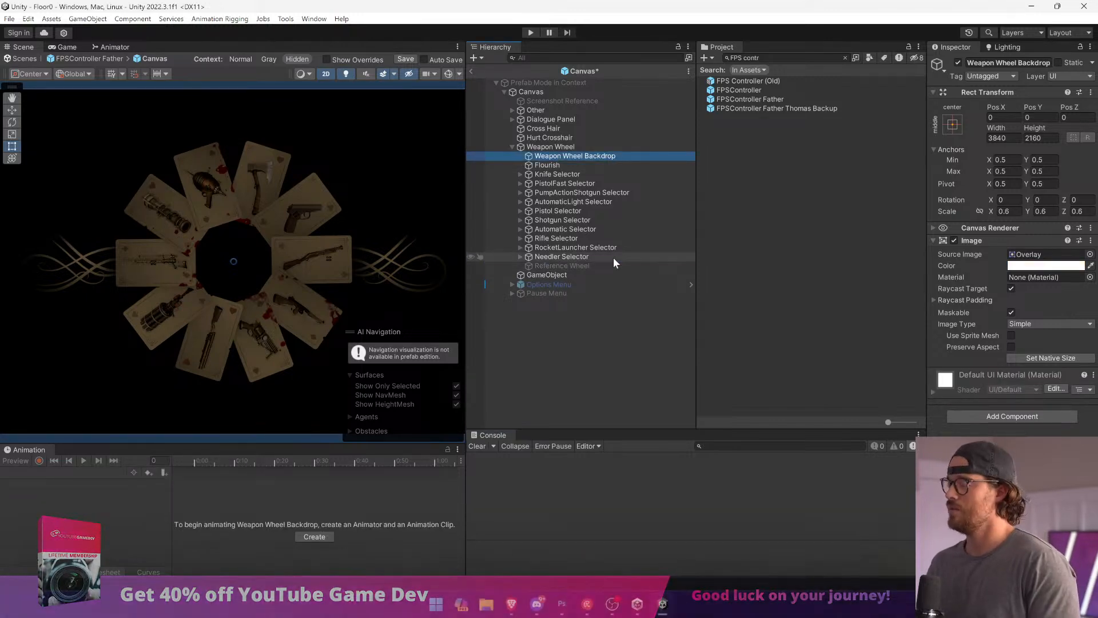
shift+click(613, 257)
click(959, 62)
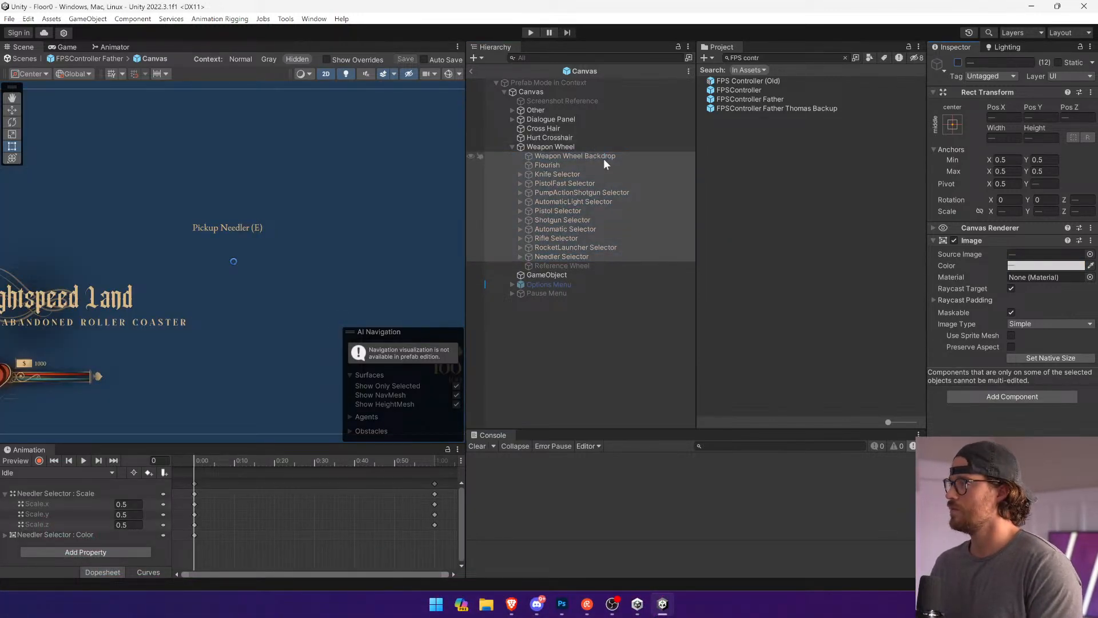
click(606, 149)
Step: Run the game again, test the rotated cards in the weapon wheel, and stop the game
click(530, 33)
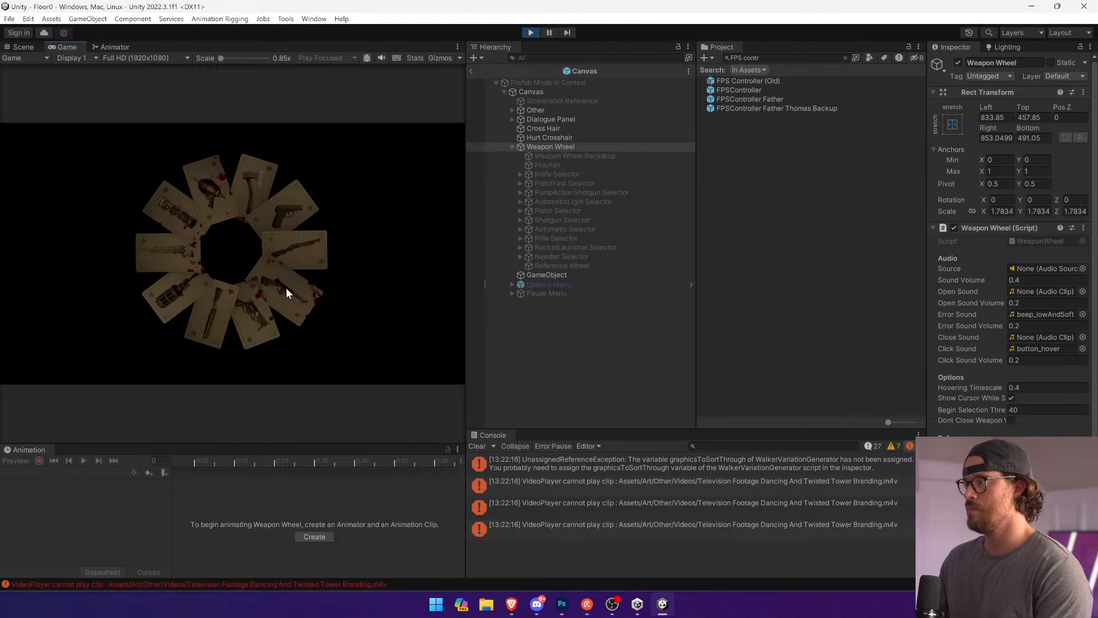
key(Tab)
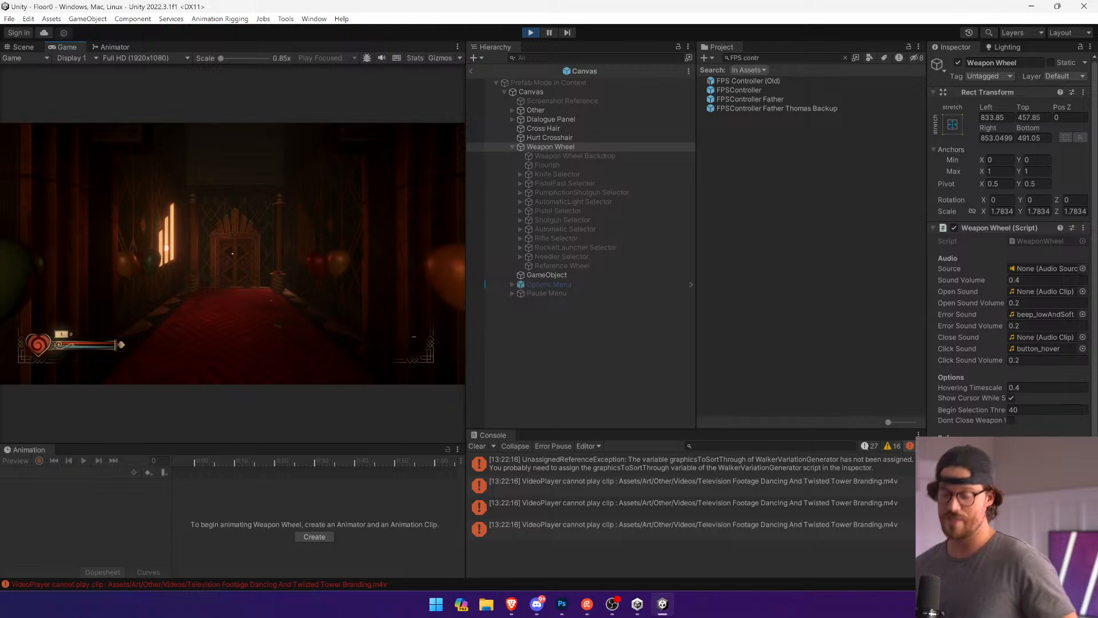
key(Tab)
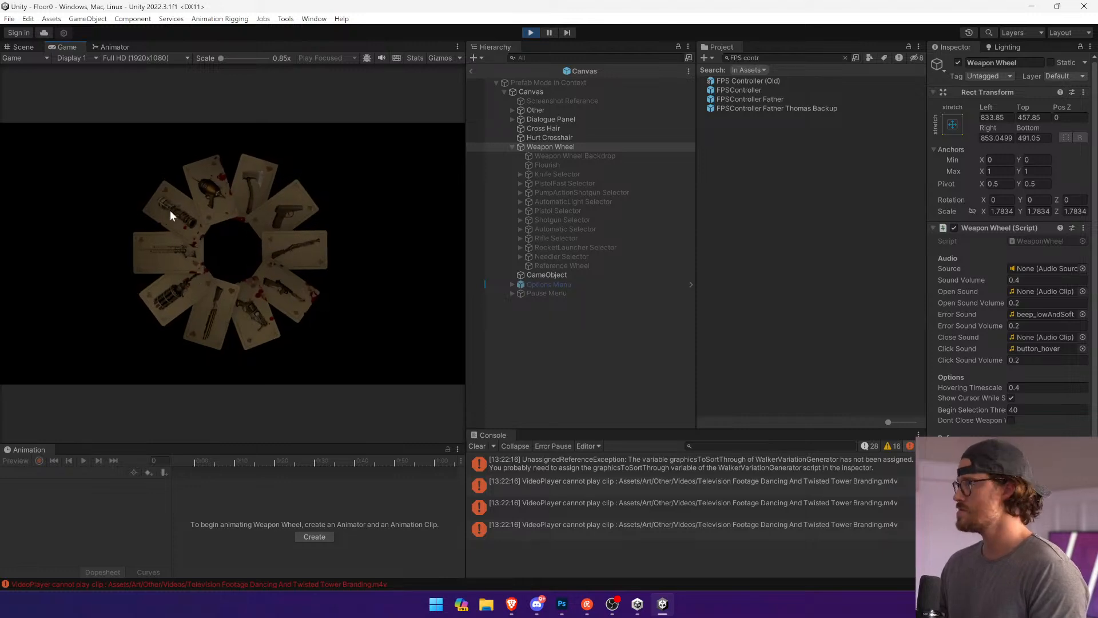
key(ctrl+p)
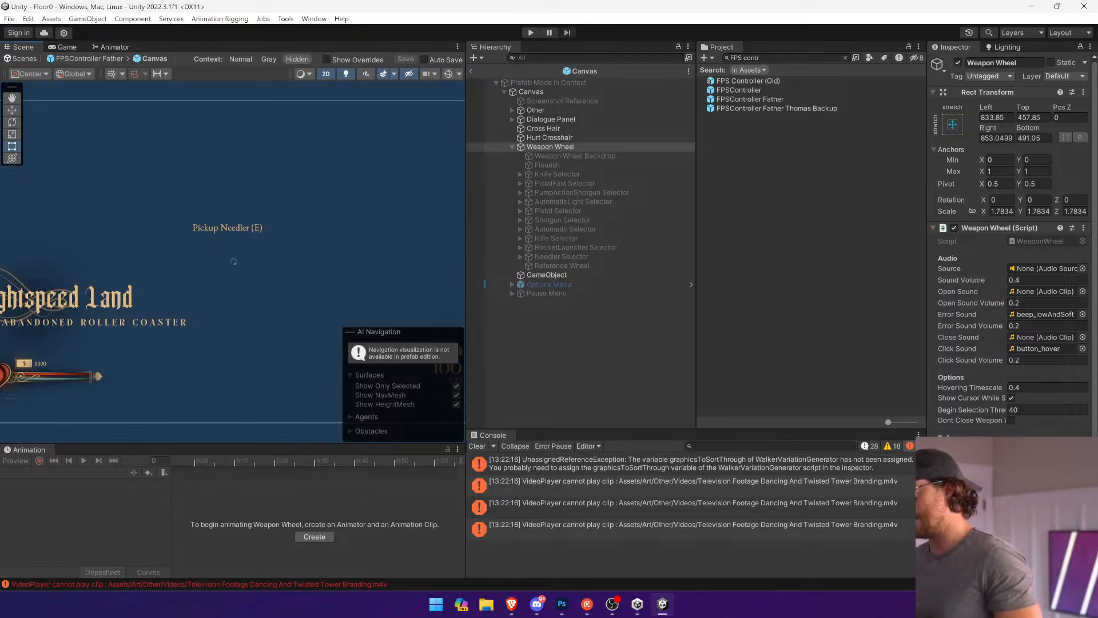
Step: Switch to the Brave browser, search Google for "sort UI sprite to top" in a new tab, and look through the results
mouse_move(517, 616)
click(518, 558)
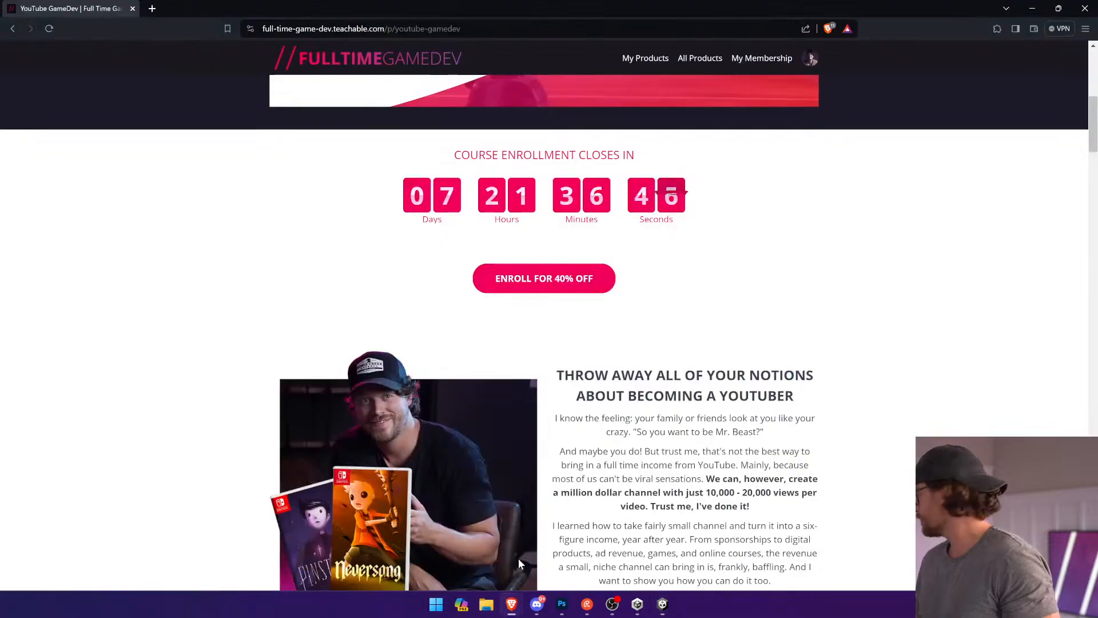
click(151, 9)
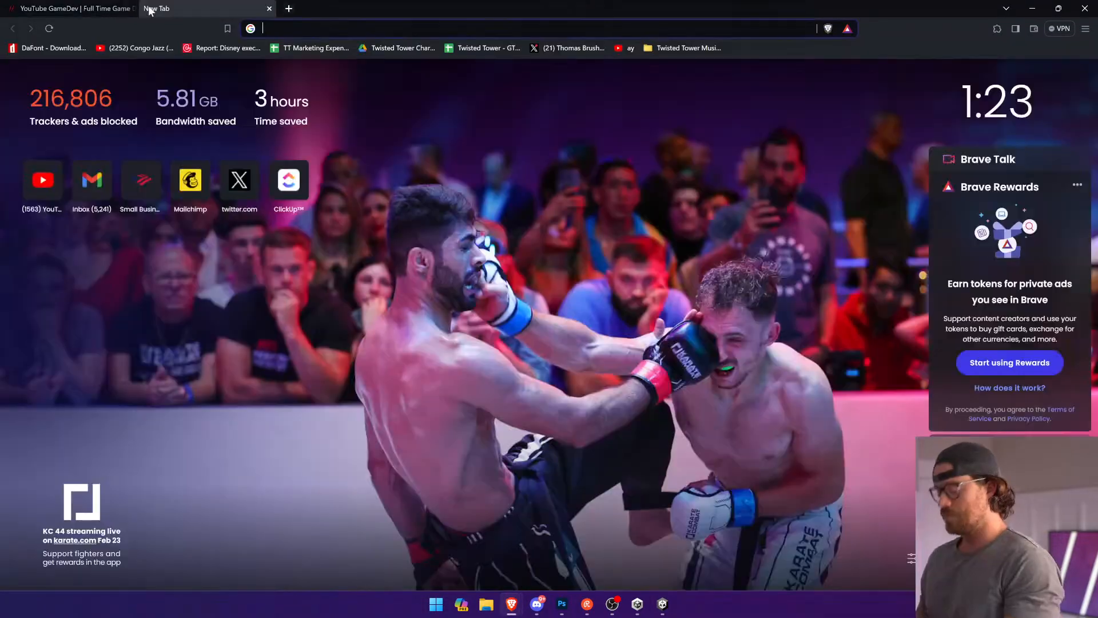
text(sort UI sprite to top)
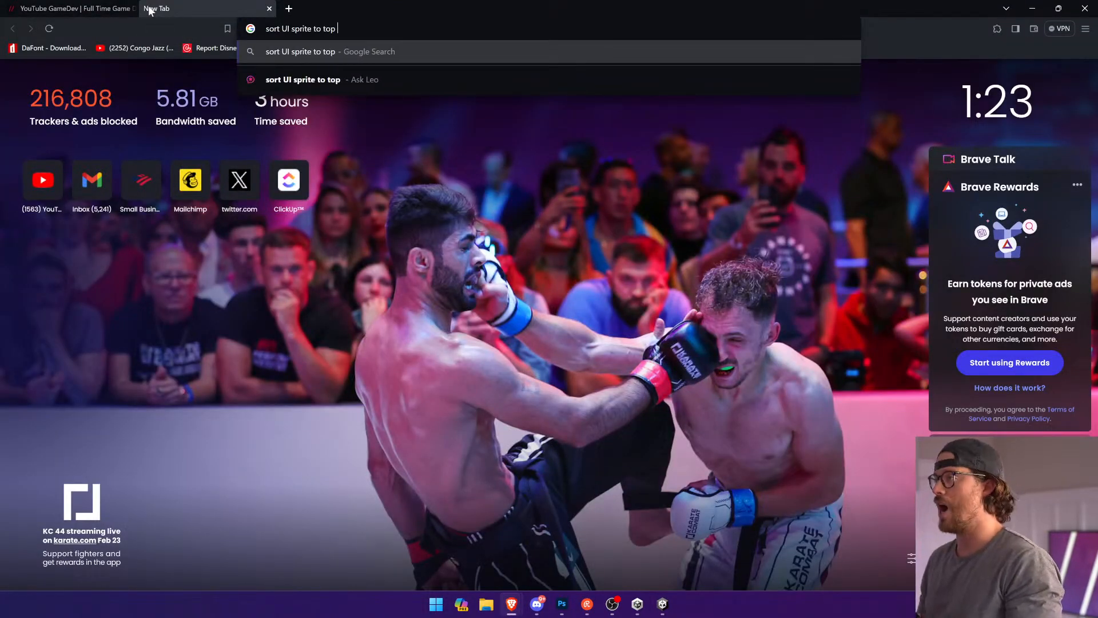
key(Return)
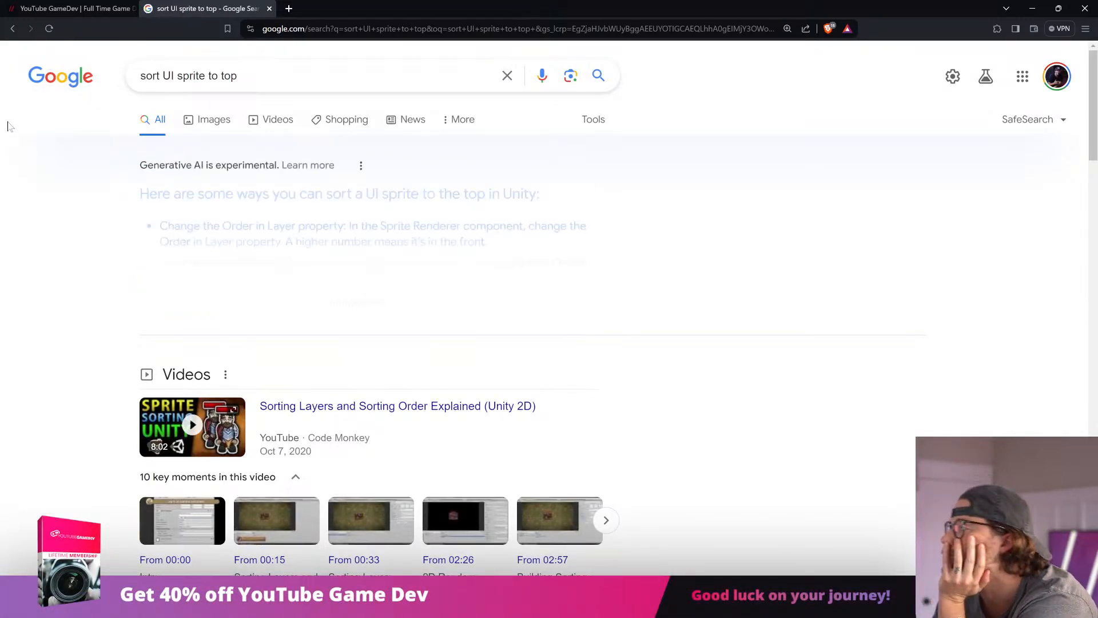
scroll(261, 295, down, 15)
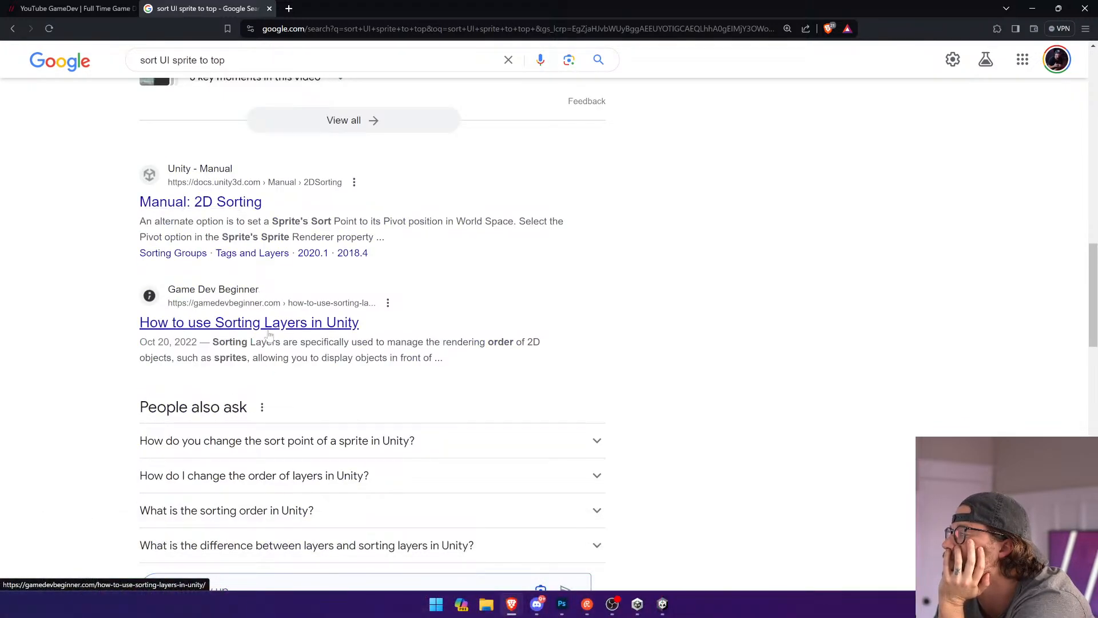
scroll(269, 335, down, 7)
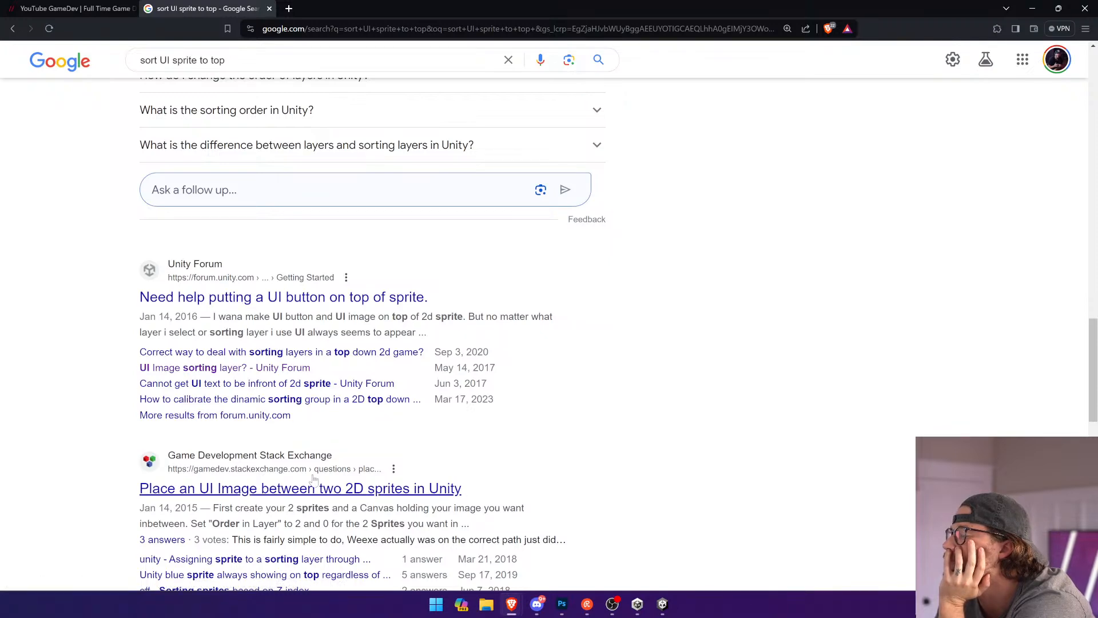
Step: Open the Reddit result about depth-sorting in topdown 2D with elevation, read through the thread, and return to the search results
scroll(318, 481, down, 8)
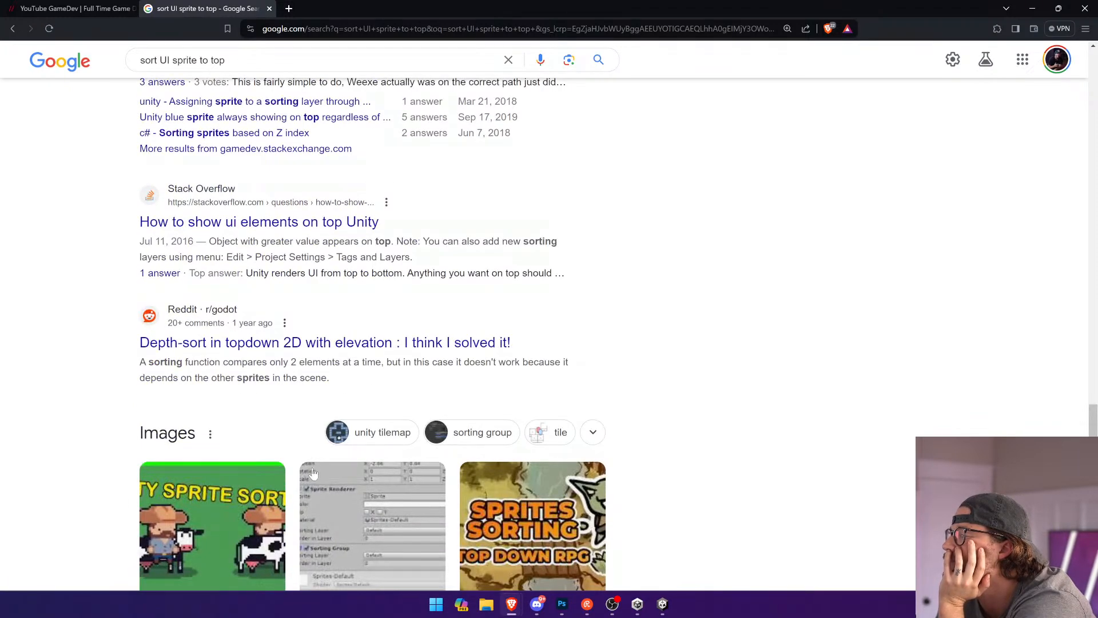
click(247, 342)
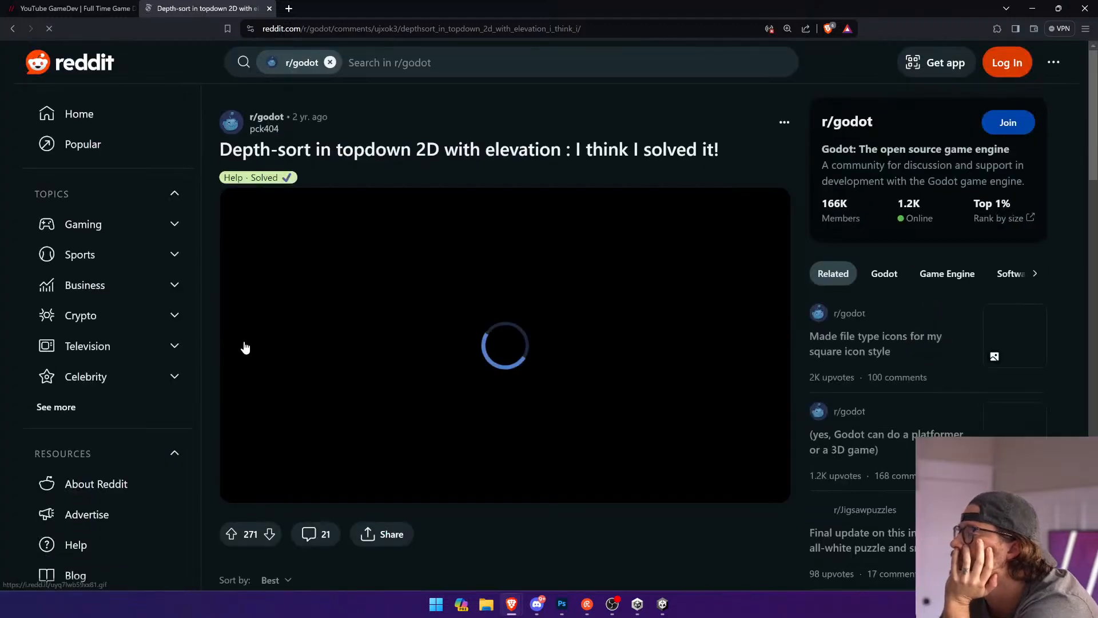
scroll(247, 346, down, 2)
scroll(247, 345, down, 10)
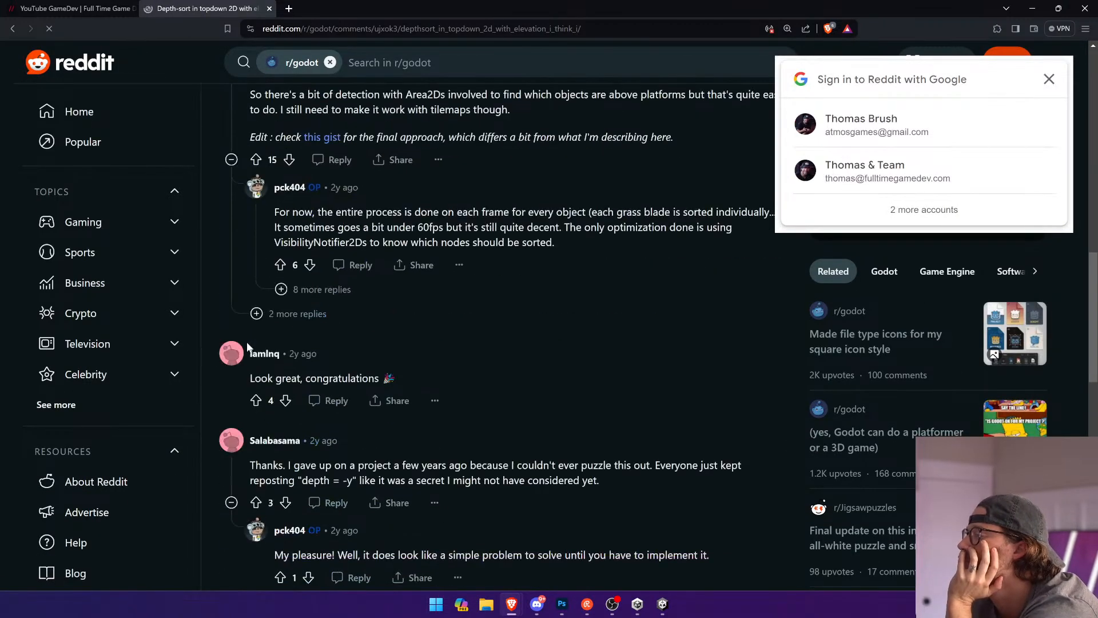
scroll(246, 341, down, 12)
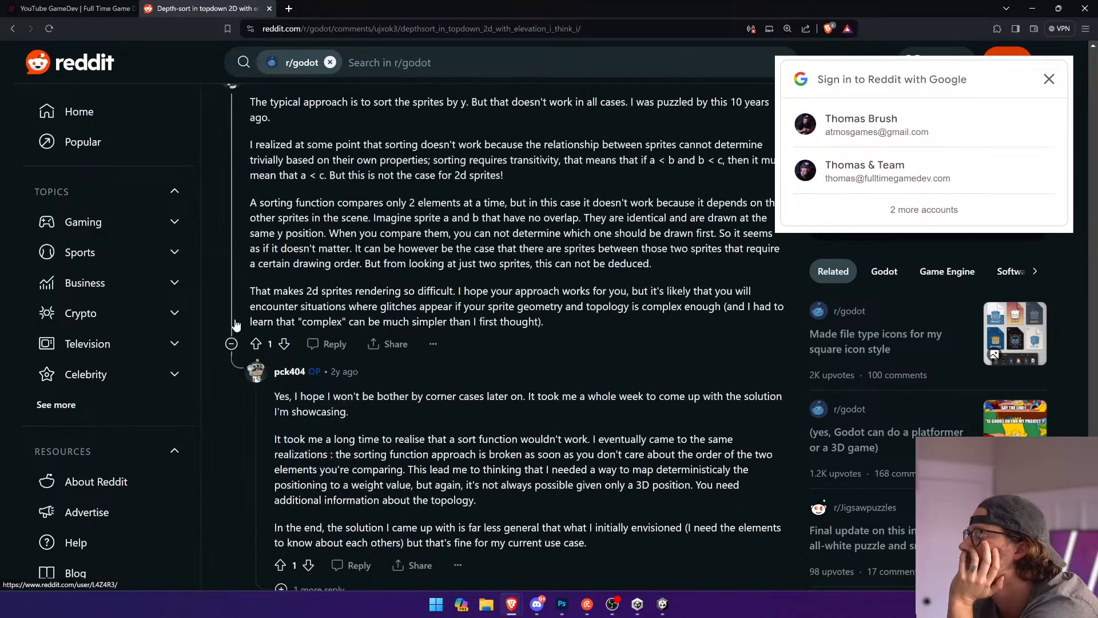
click(18, 29)
Step: Search Google for "sort UI sprite to top code C#", expand the AI overview and look through it
click(223, 60)
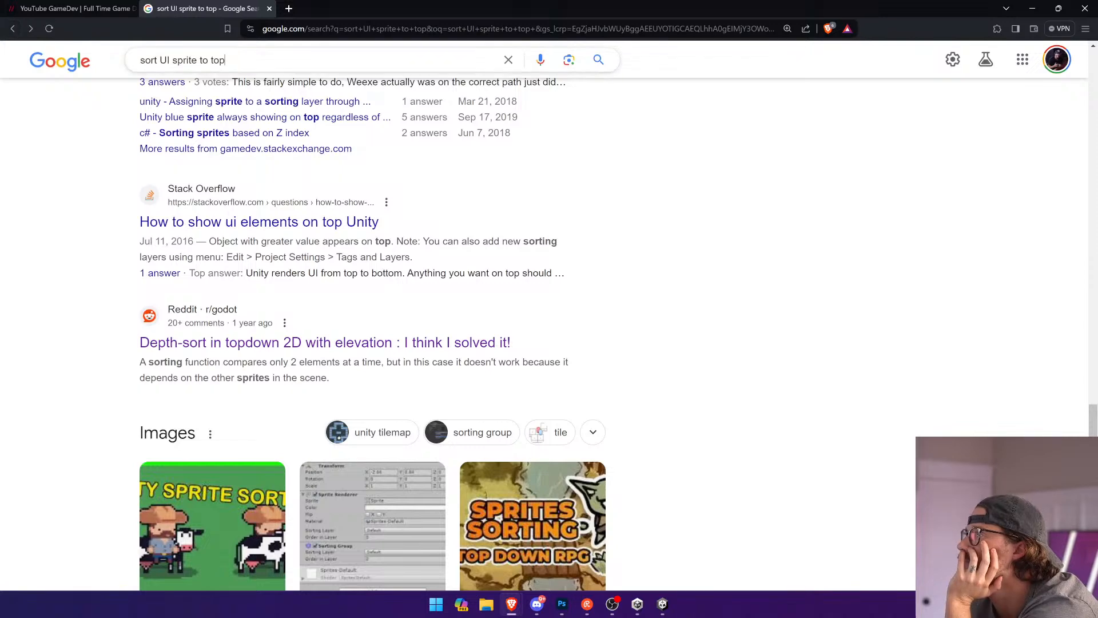
text(code C#)
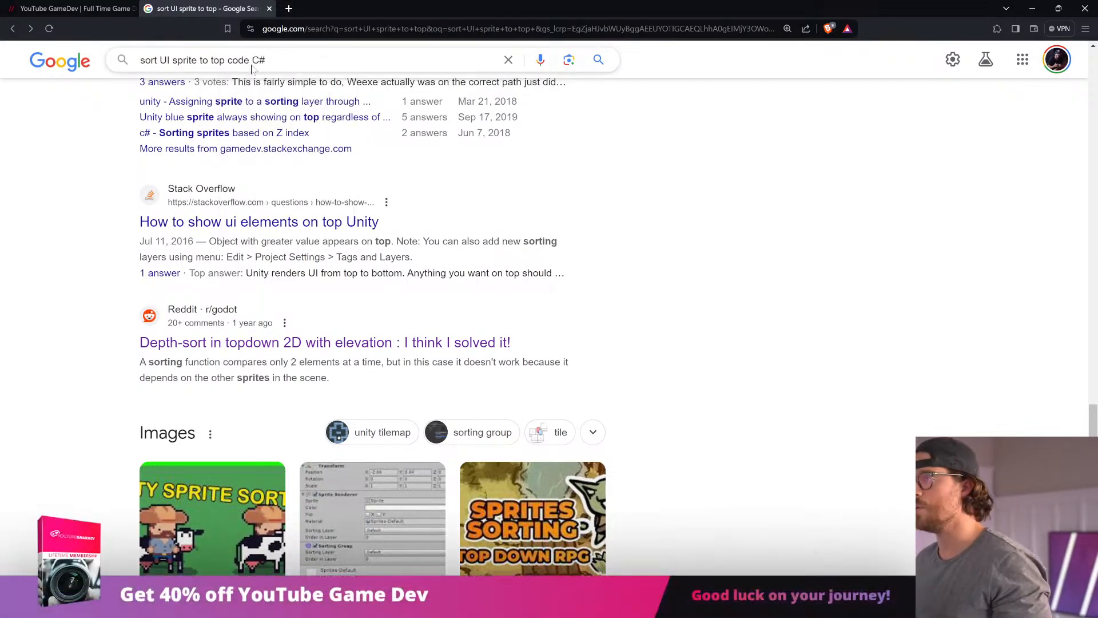
key(Return)
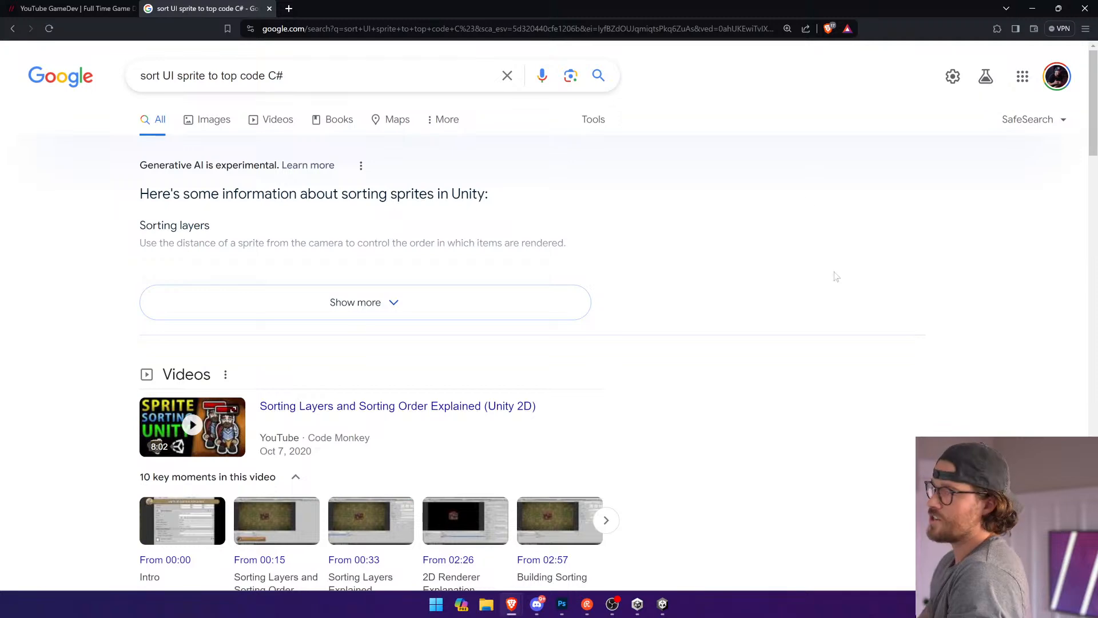
click(400, 303)
scroll(108, 240, down, 9)
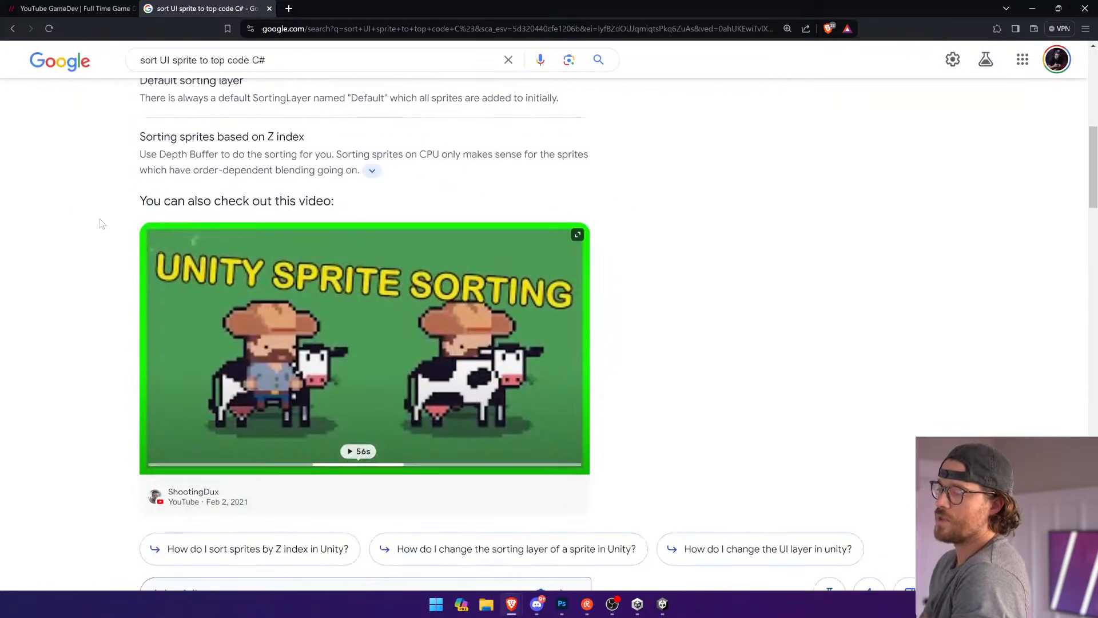
scroll(151, 260, down, 7)
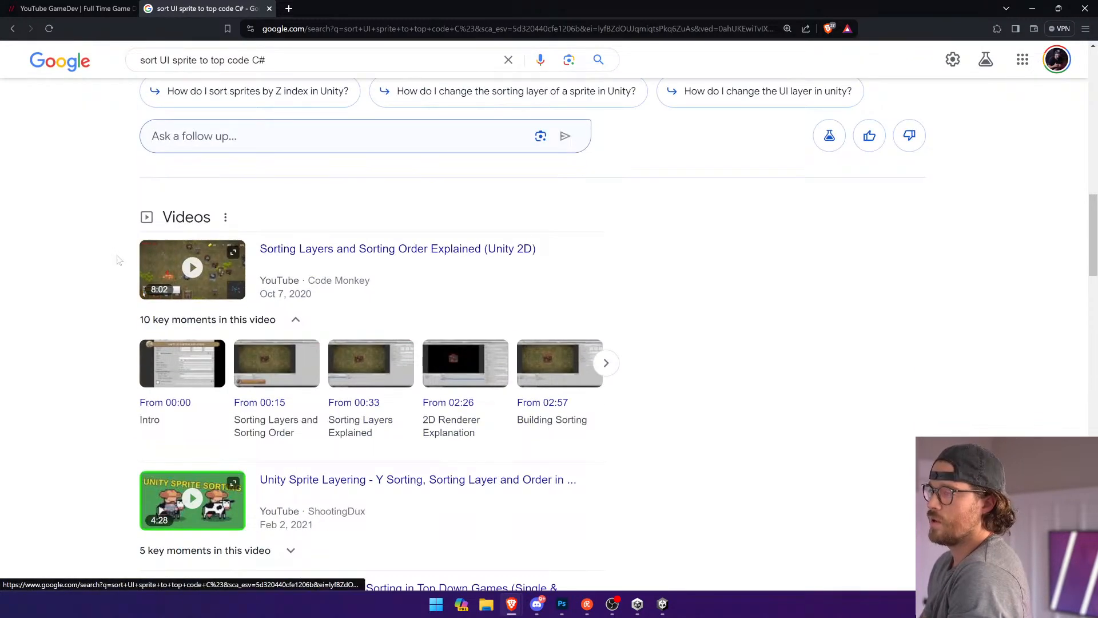
scroll(86, 252, up, 4)
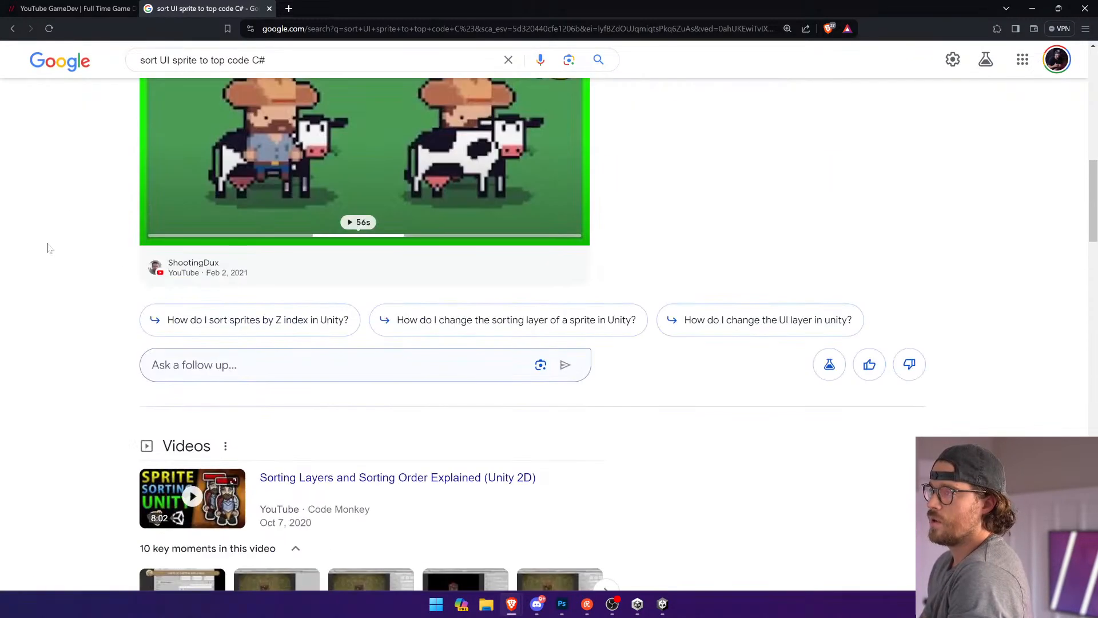
Step: Check the suggested question "How do I sort sprites by Z index in Unity?", then return to the original overview and look through the results
click(212, 327)
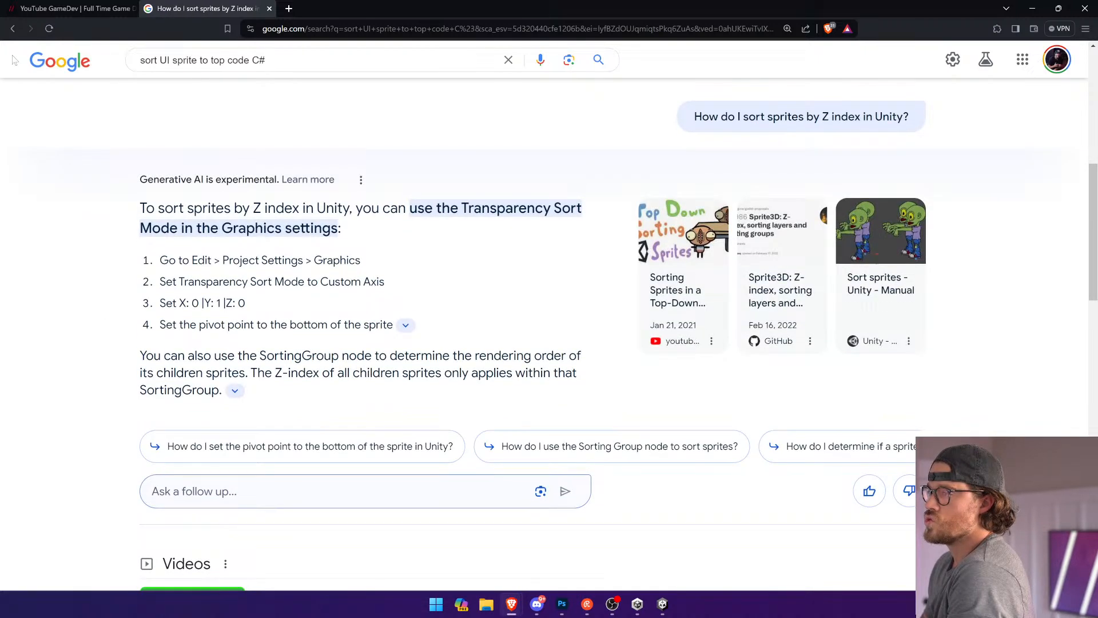
scroll(387, 314, up, 6)
scroll(387, 313, down, 1)
click(387, 314)
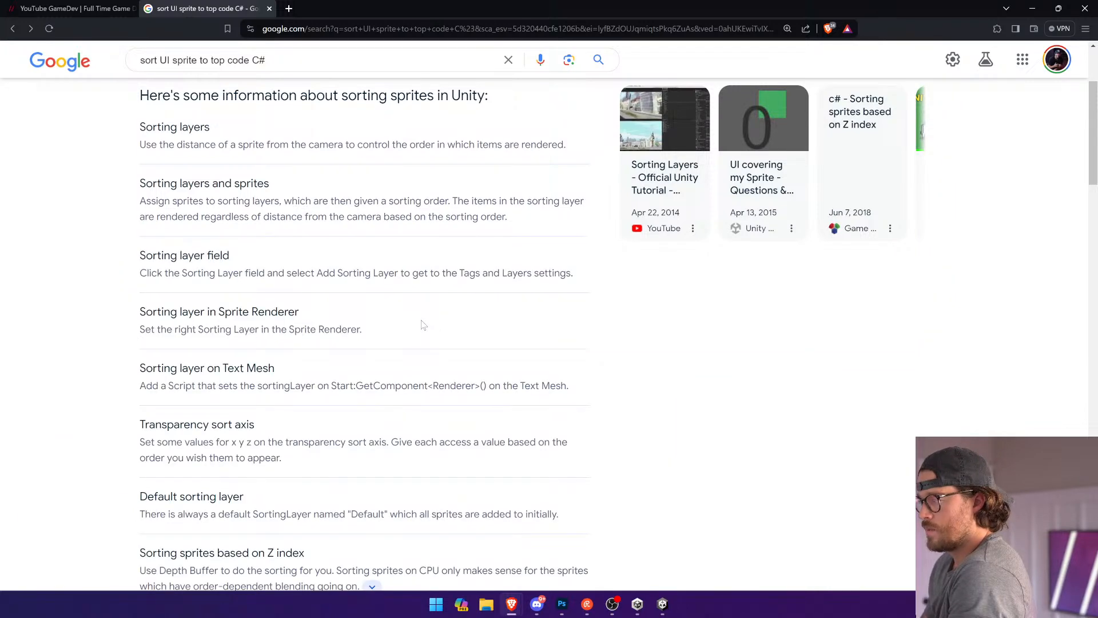
scroll(422, 322, down, 6)
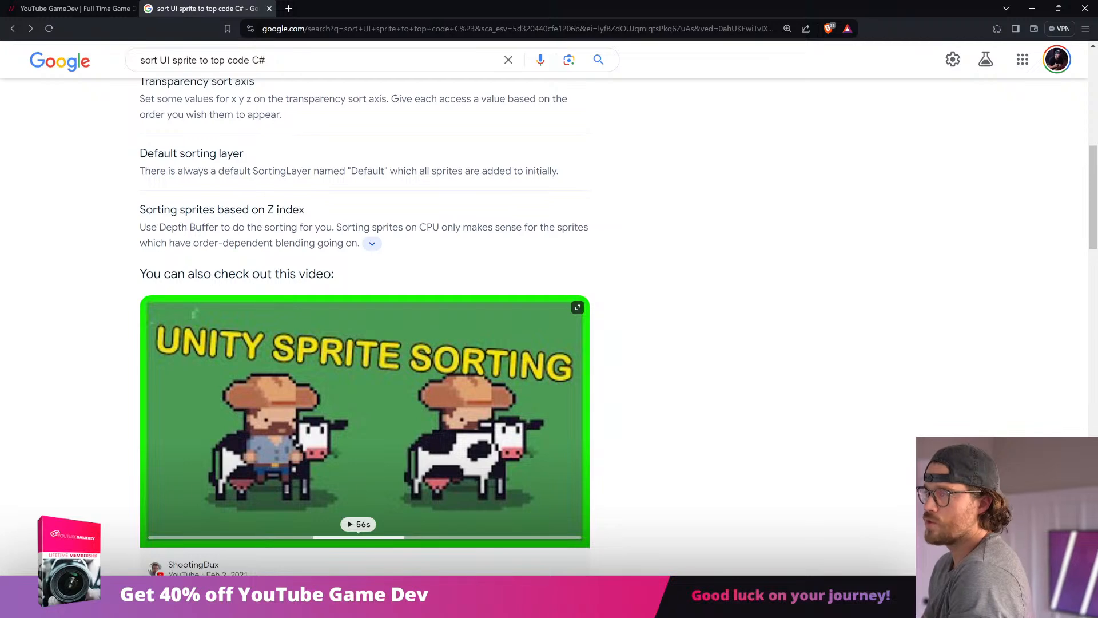
double_click(281, 171)
scroll(328, 195, down, 17)
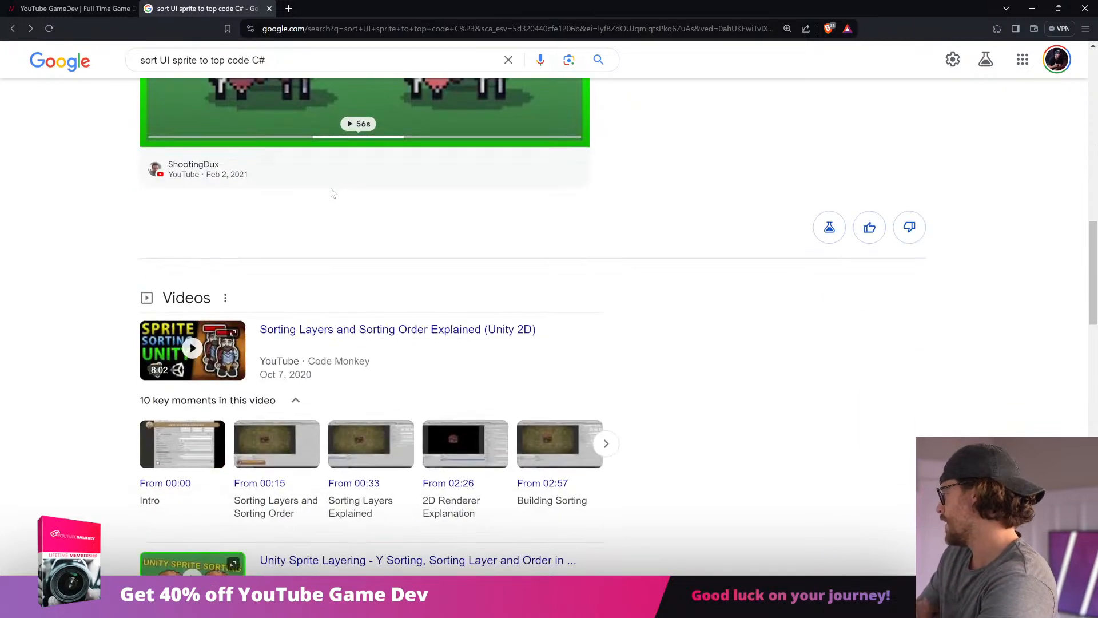
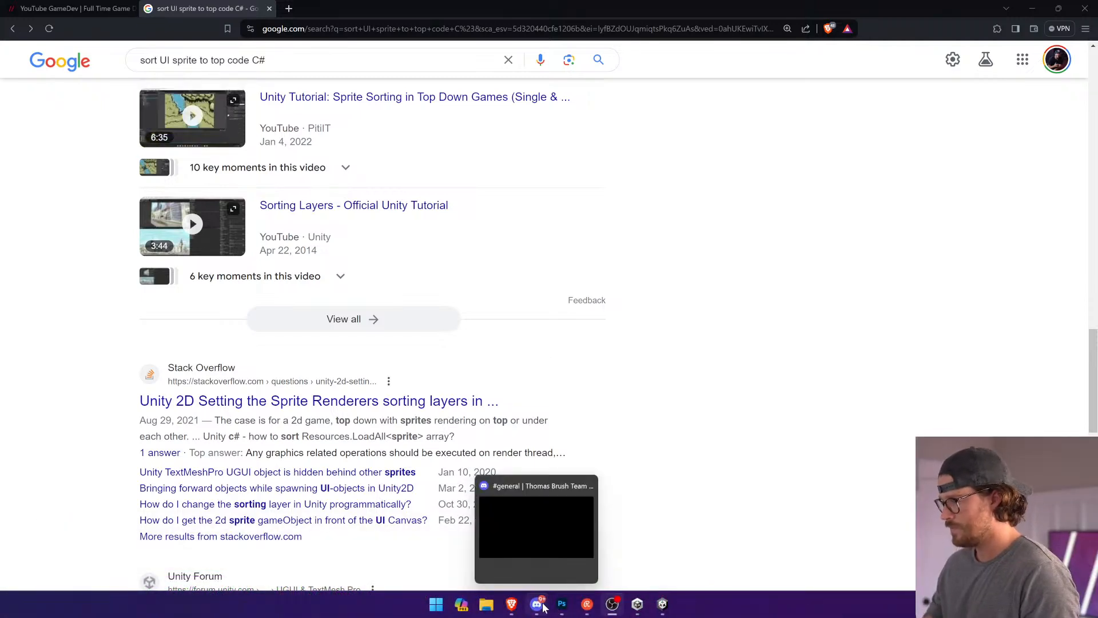
Step: Switch to Unity, clear the console and examine the Weapon Wheel script component's settings and references
click(662, 604)
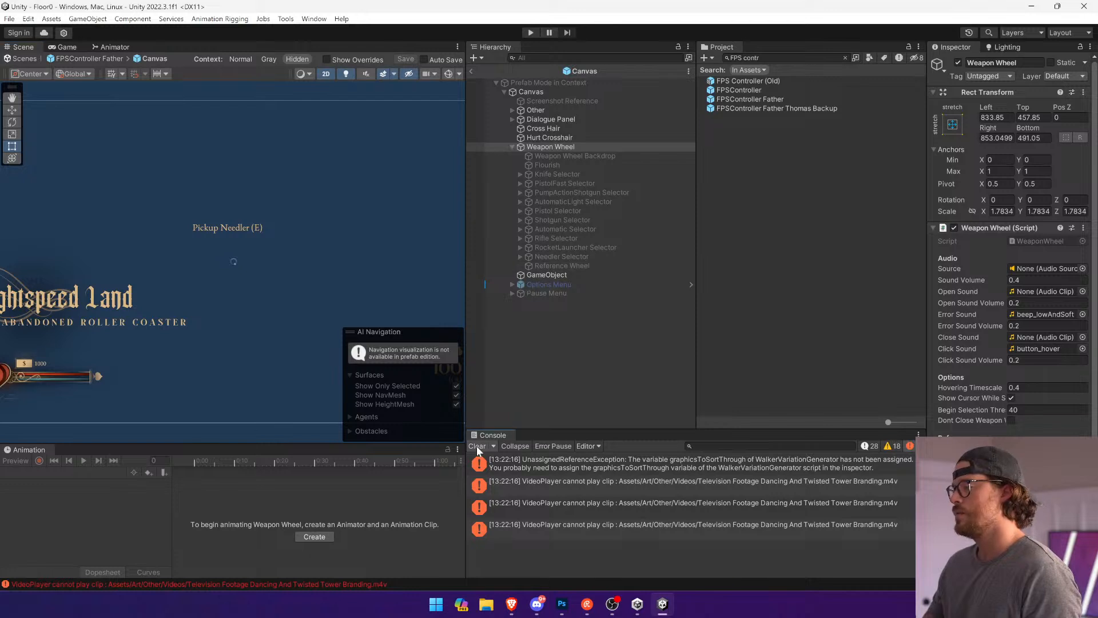
click(1028, 238)
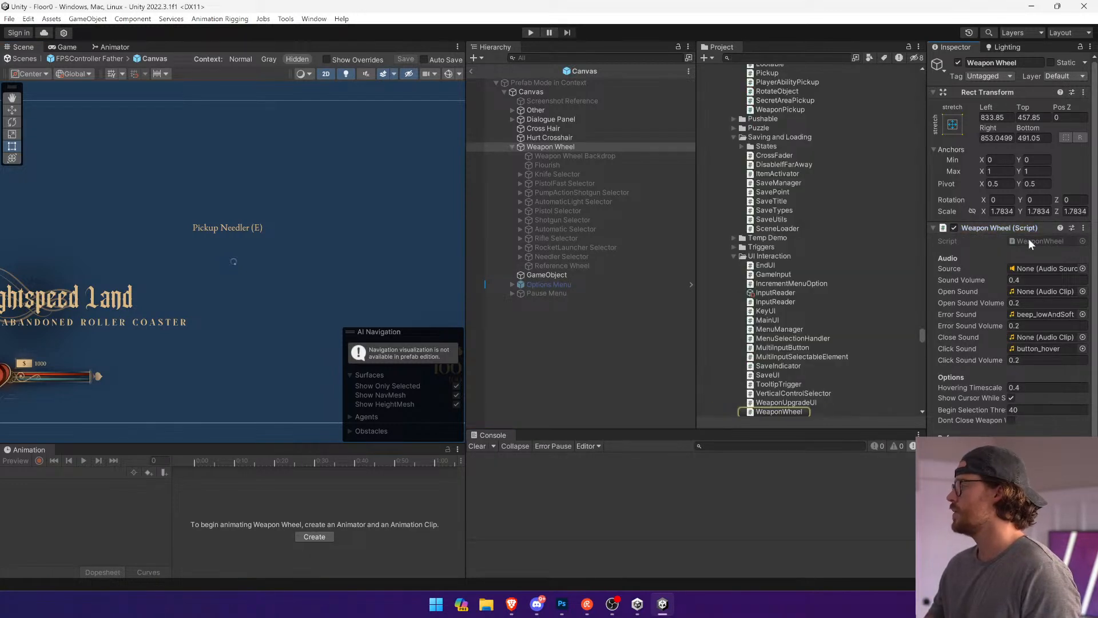
scroll(1027, 243, down, 3)
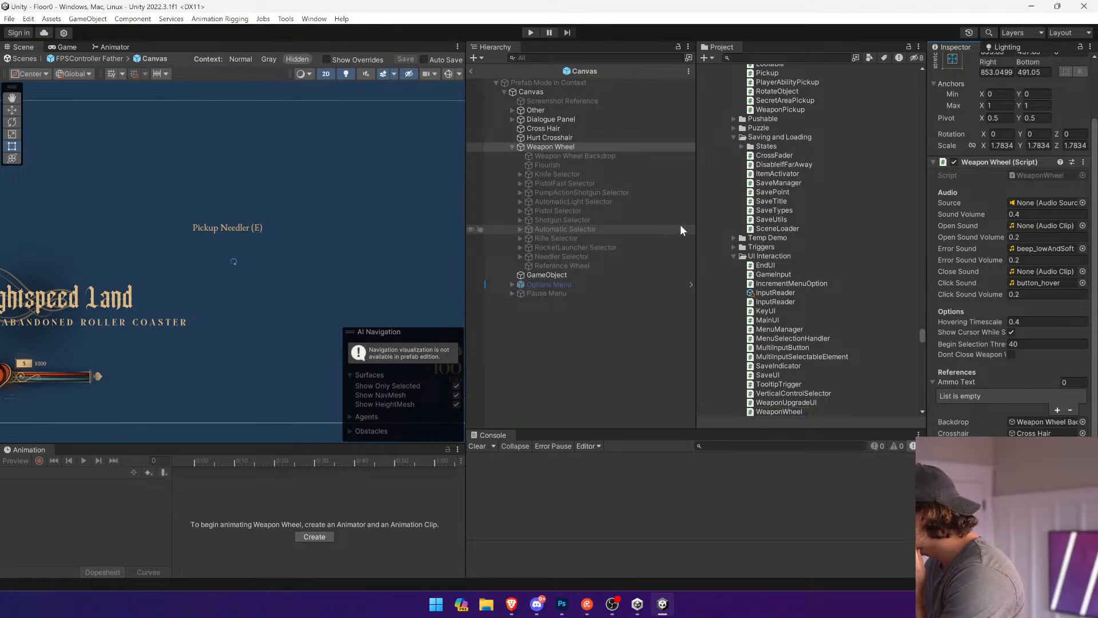
scroll(1012, 244, down, 1)
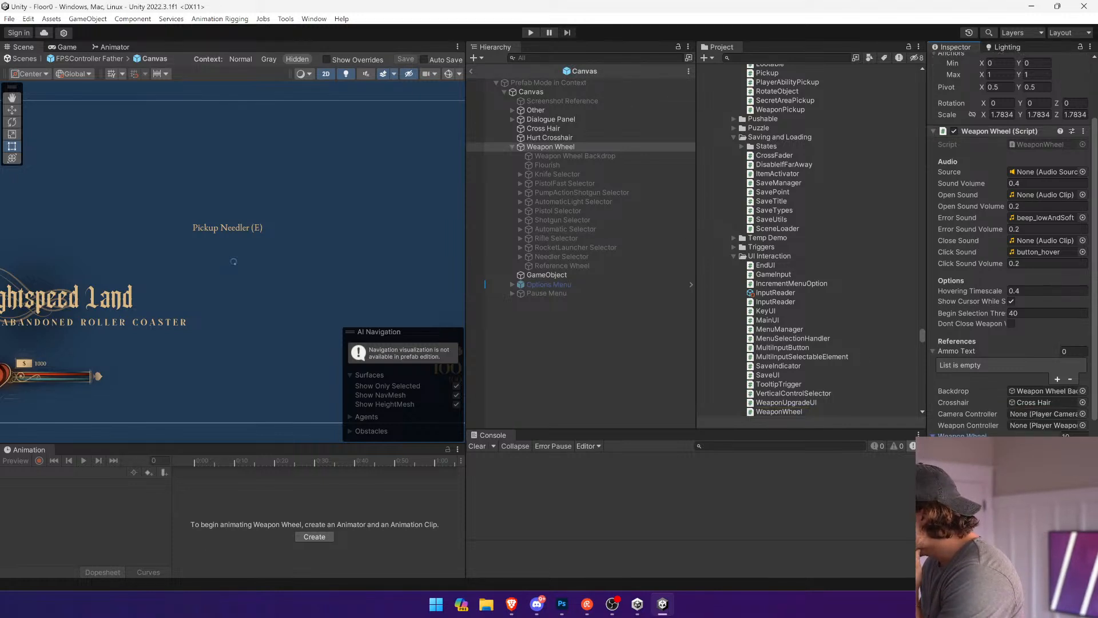
scroll(1012, 244, up, 1)
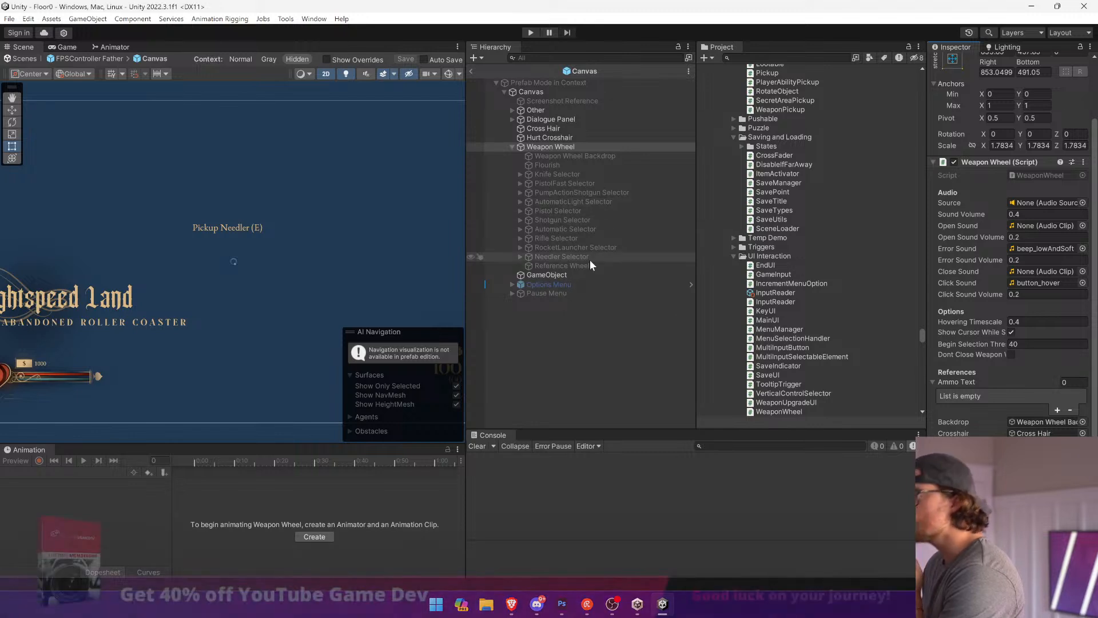
Step: Nest Flourish under Weapon Wheel Backdrop, and test the grouping by activating and deactivating the backdrop
click(555, 148)
click(564, 156)
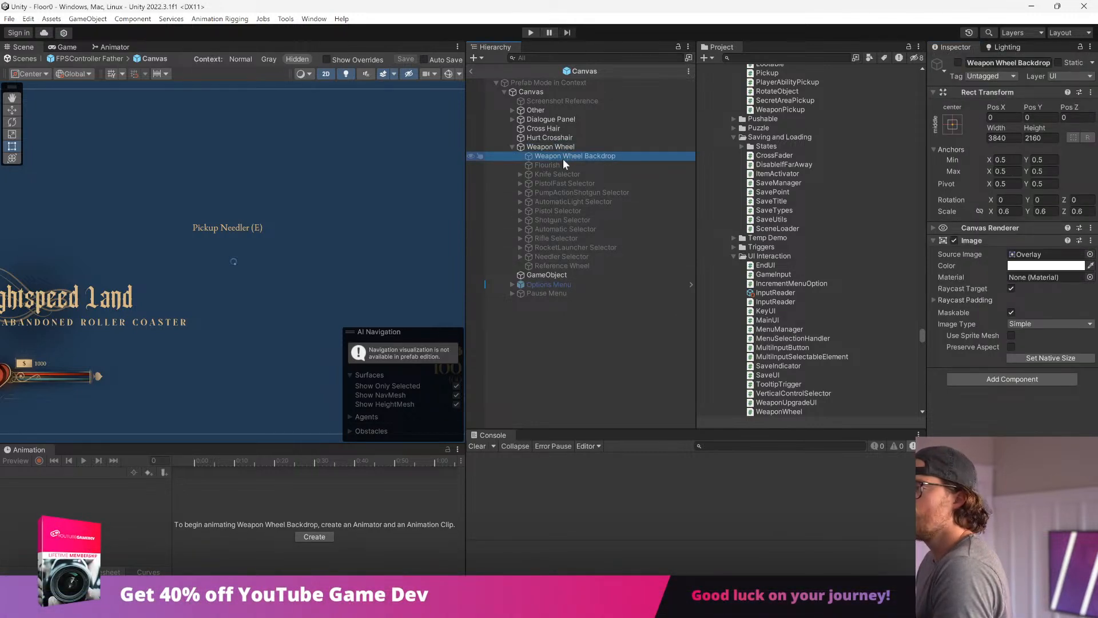
click(563, 165)
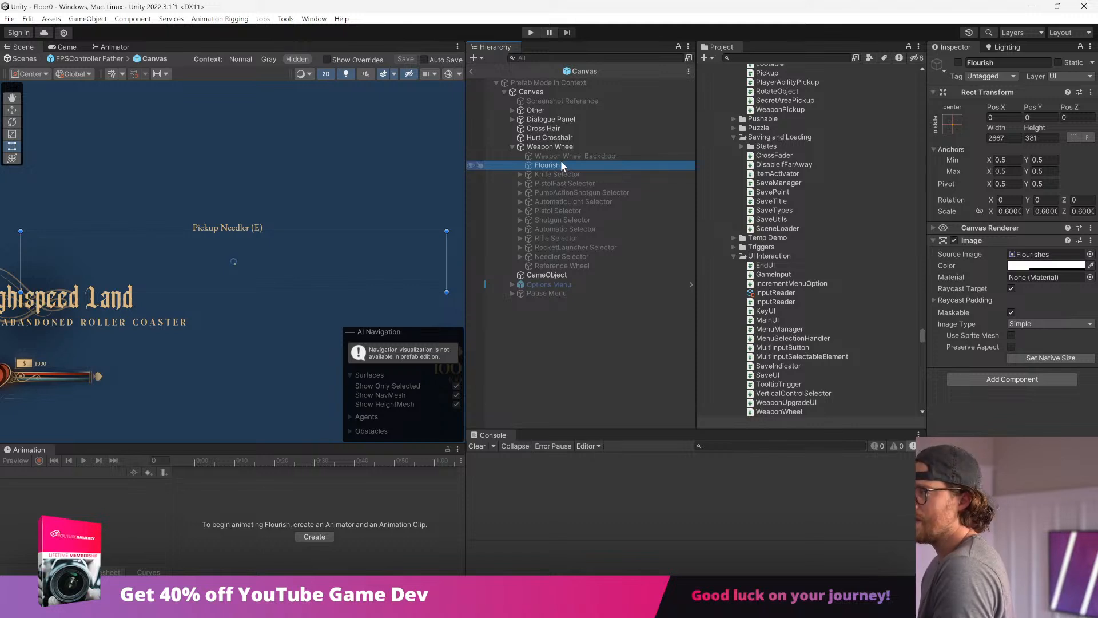
drag(560, 164, 580, 155)
click(581, 153)
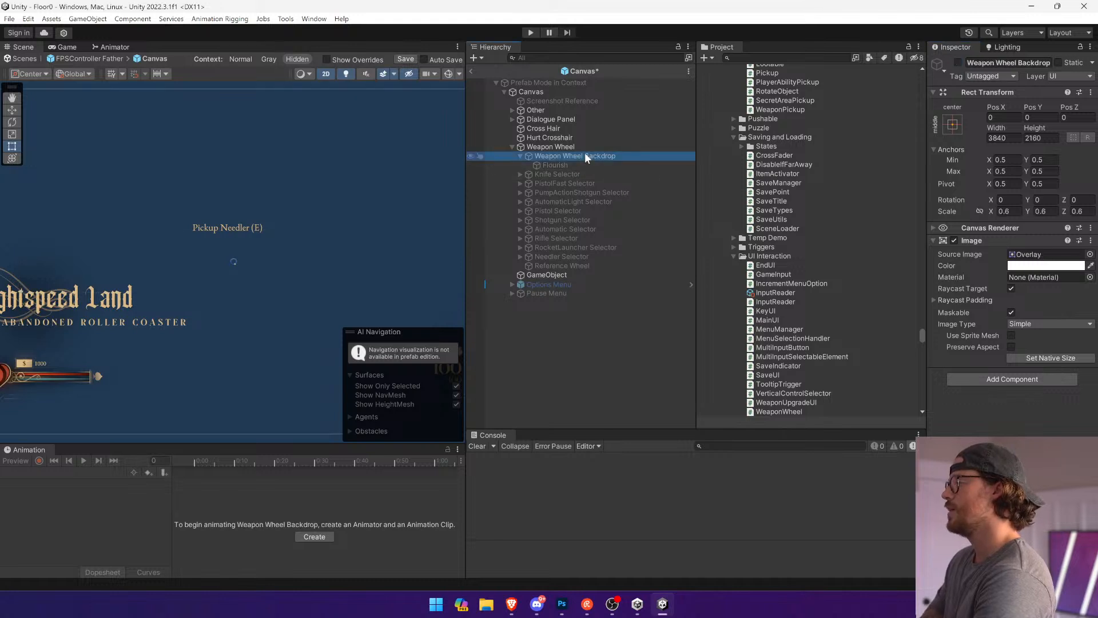
click(957, 63)
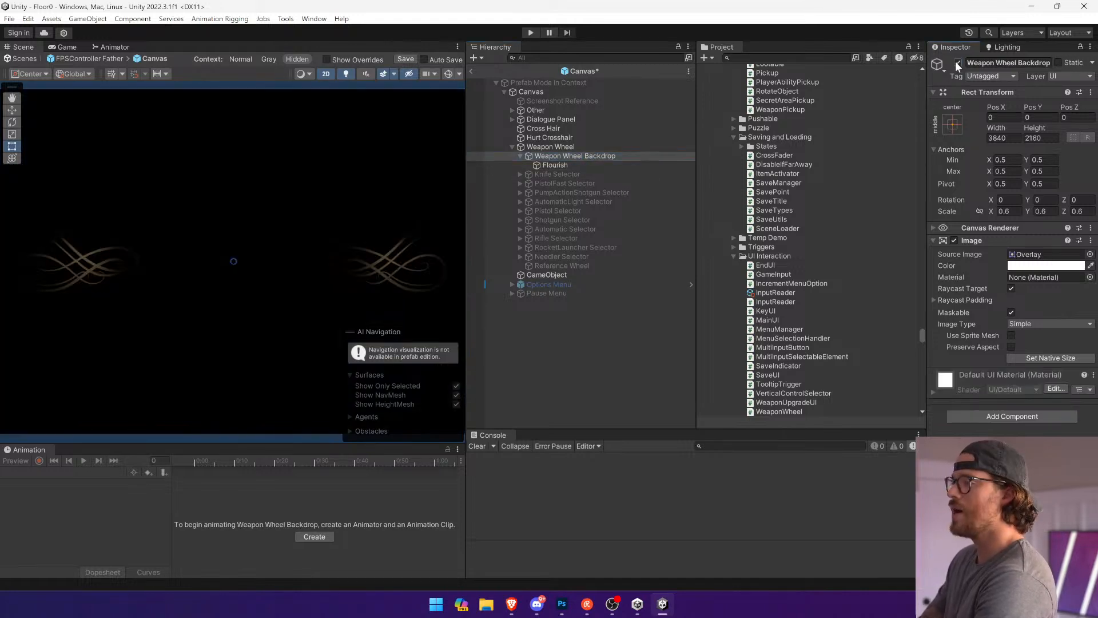
click(957, 63)
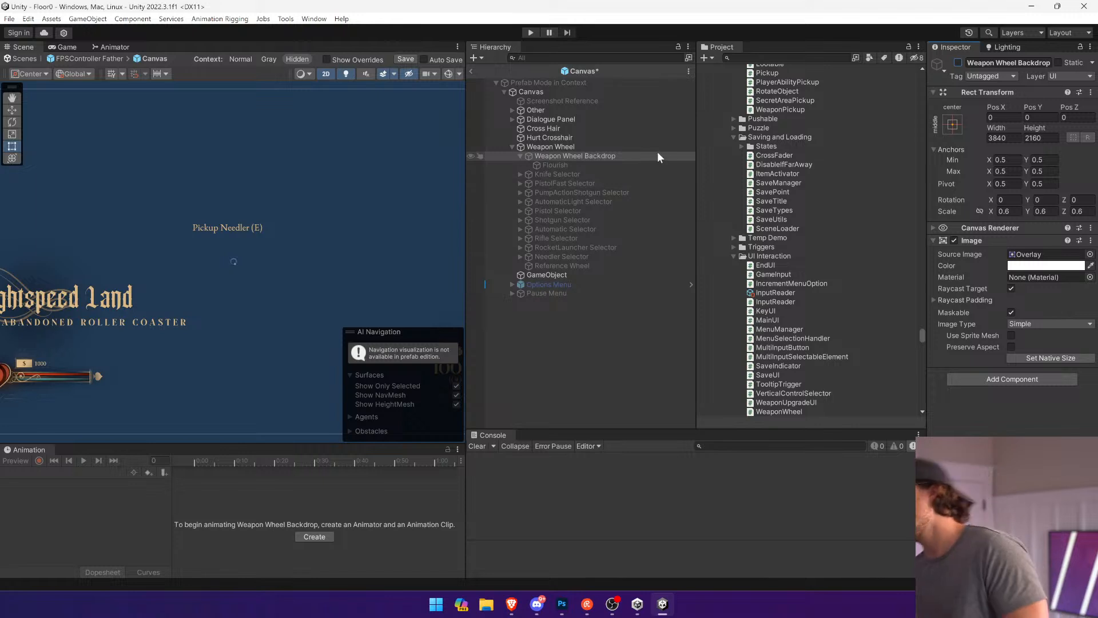
Step: Open the WeaponWheel script of the Weapon Wheel object in Visual Studio
click(589, 193)
click(561, 147)
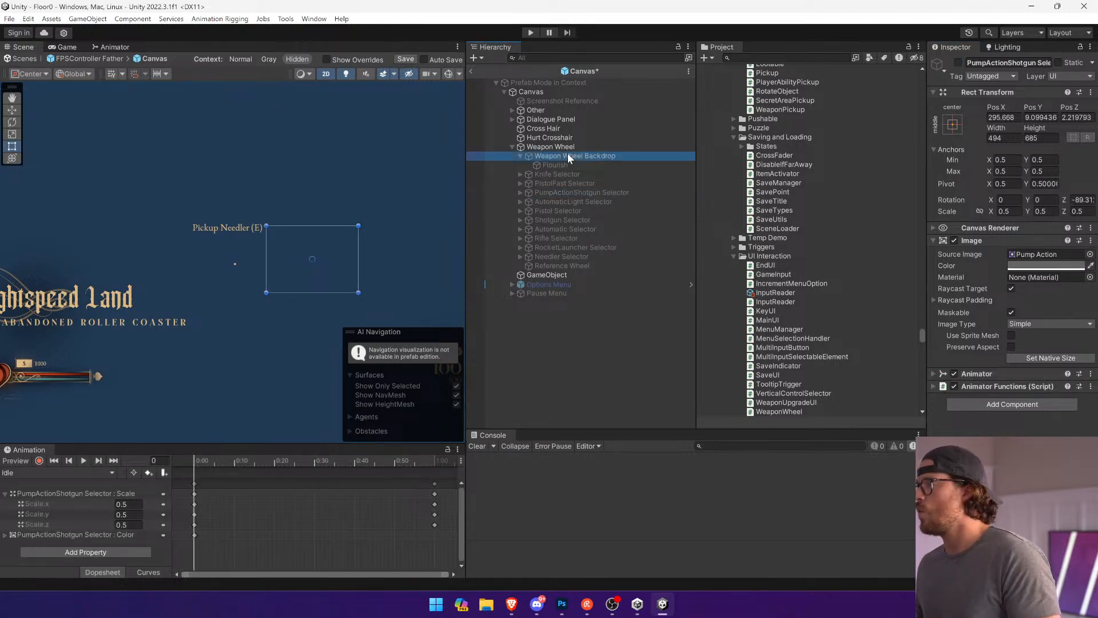
click(1030, 242)
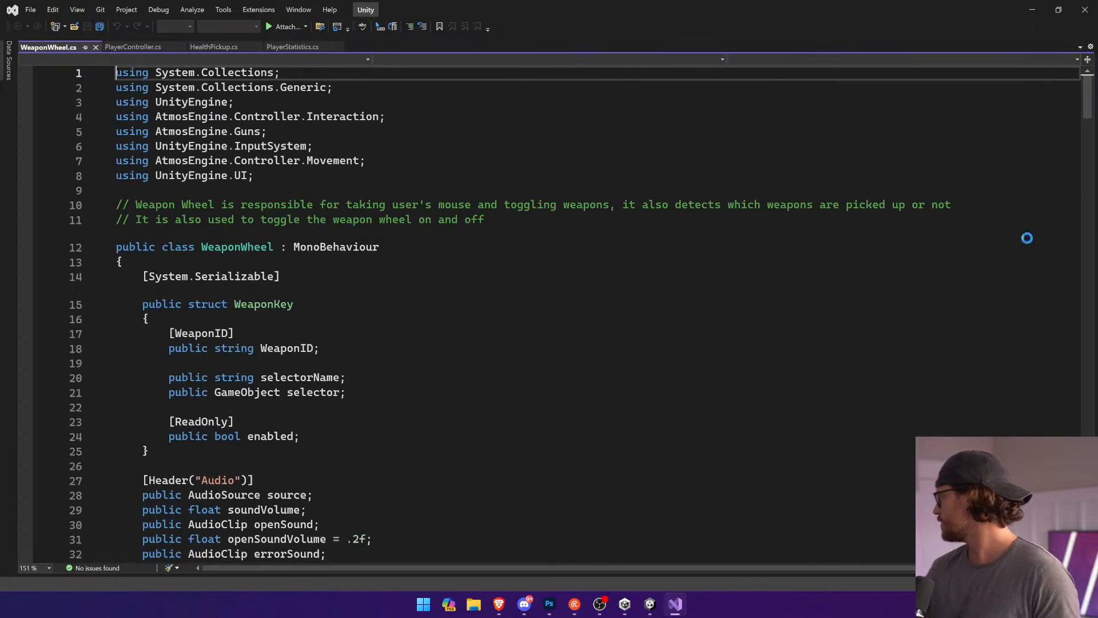
click(572, 205)
click(236, 334)
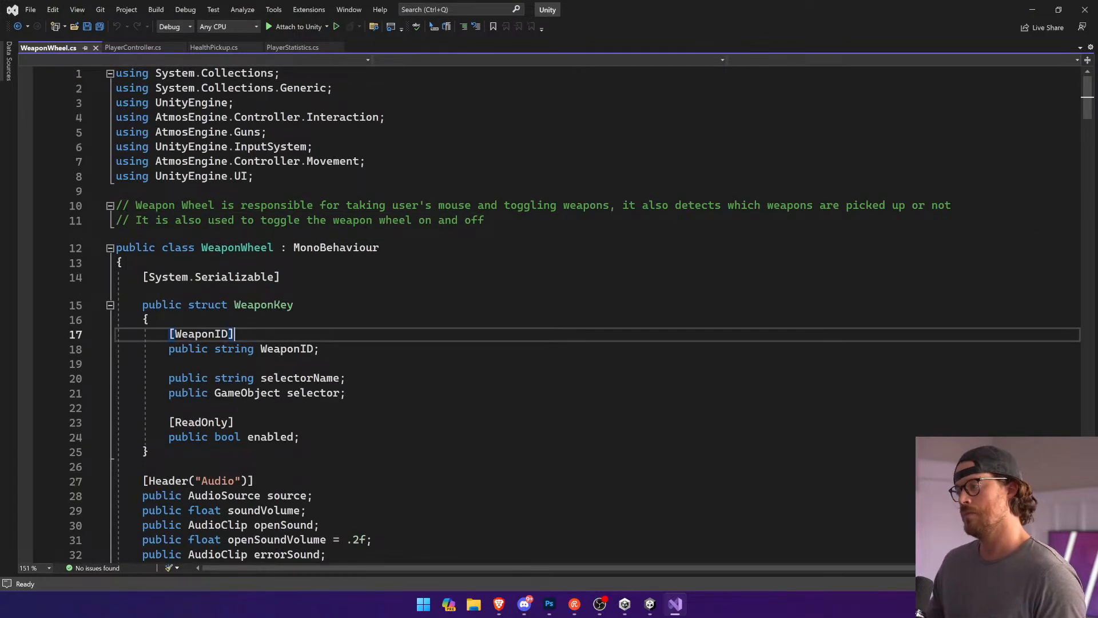
Step: Dismiss the sign-in prompt and look through the WeaponWheel fields up to the References section
scroll(549, 315, down, 5)
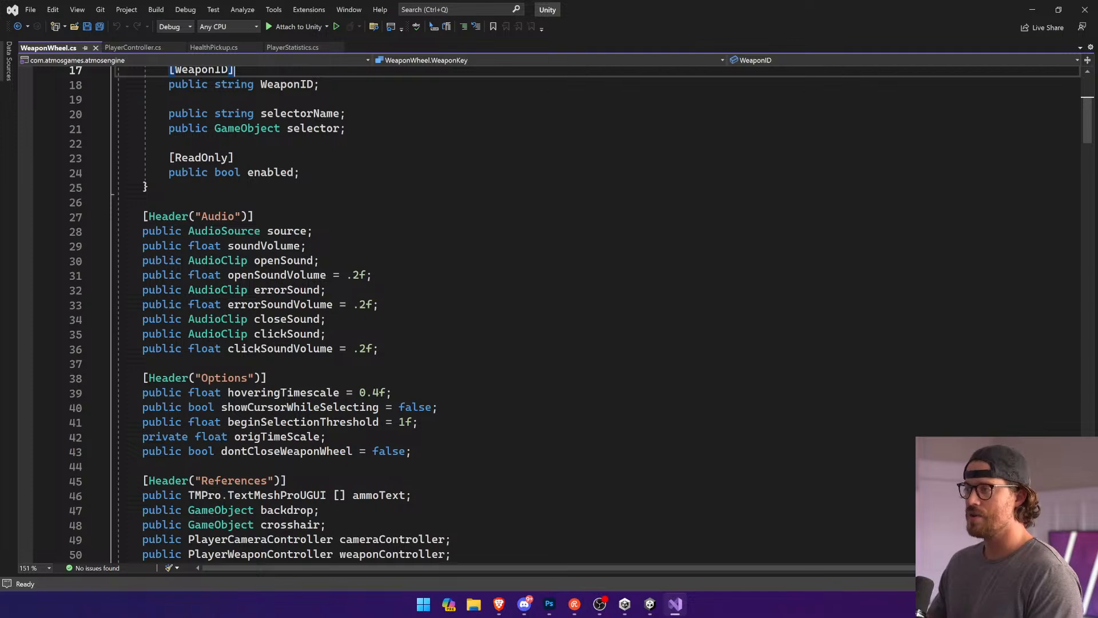
scroll(549, 314, down, 1)
scroll(256, 304, down, 3)
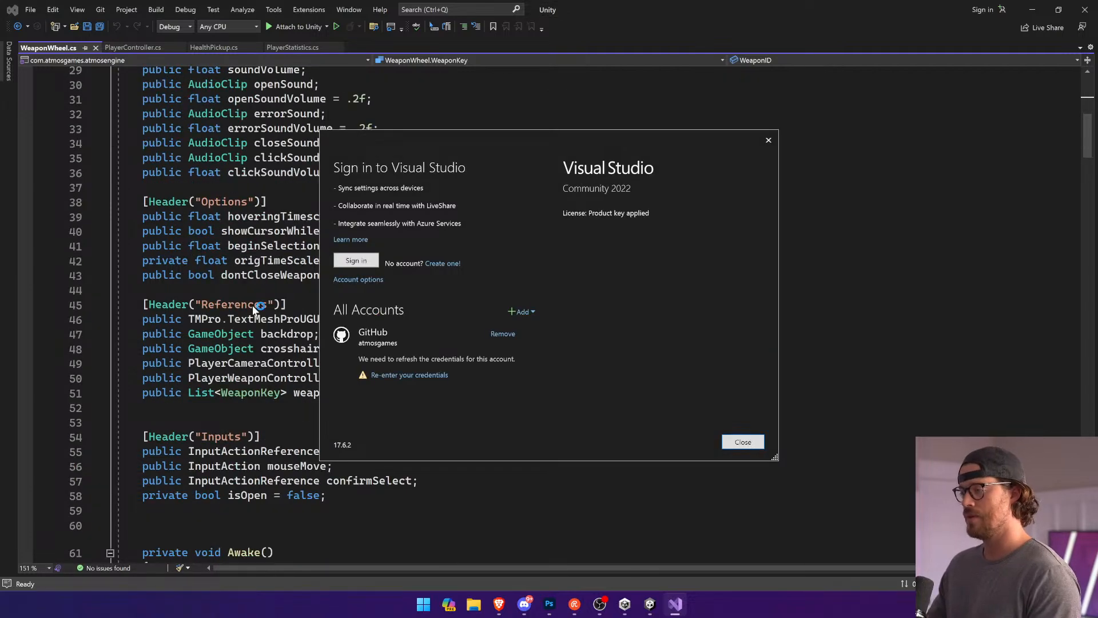
click(769, 140)
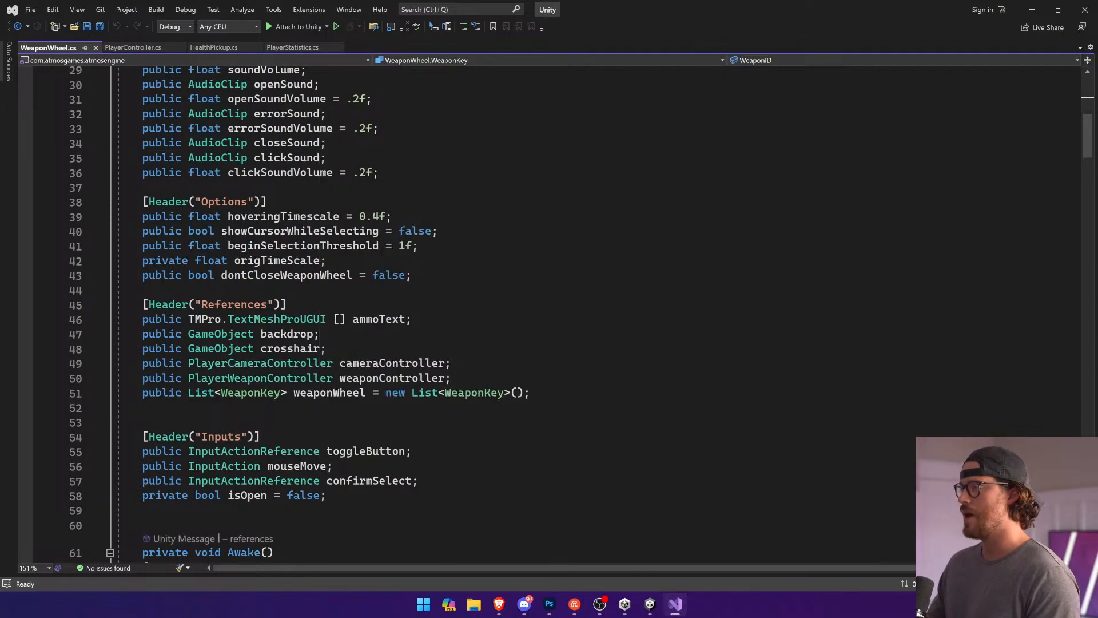
click(413, 319)
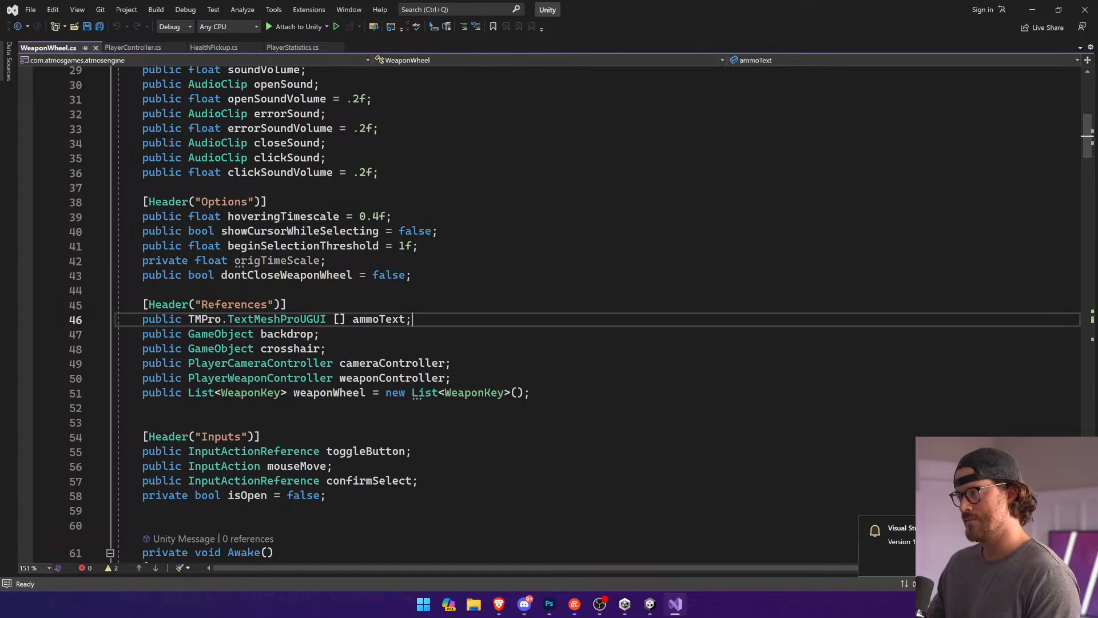
key(Return)
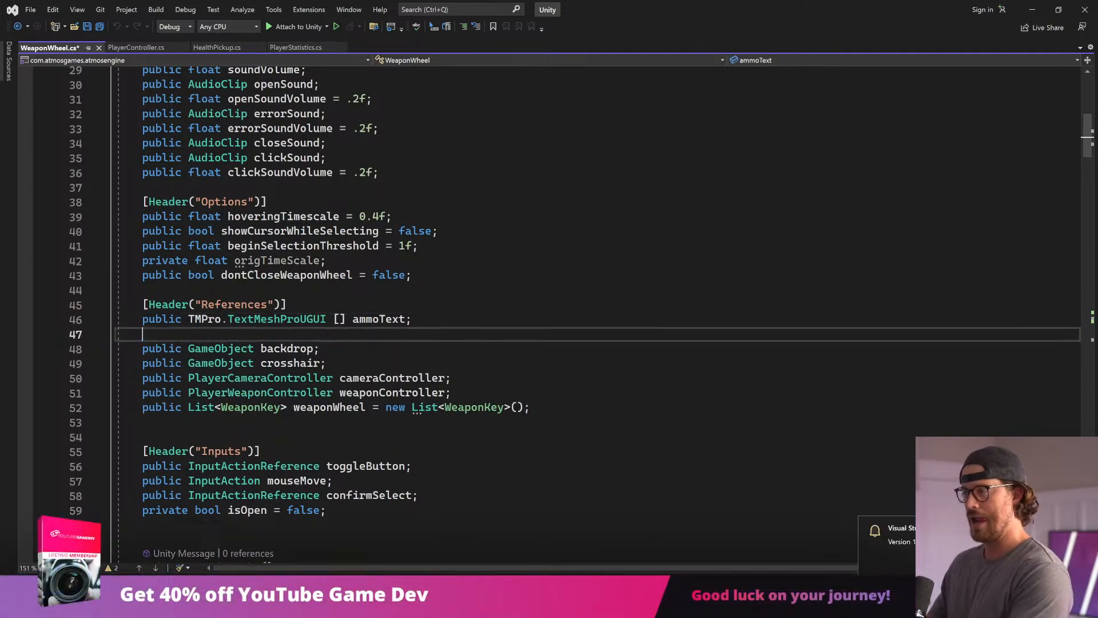
text(public)
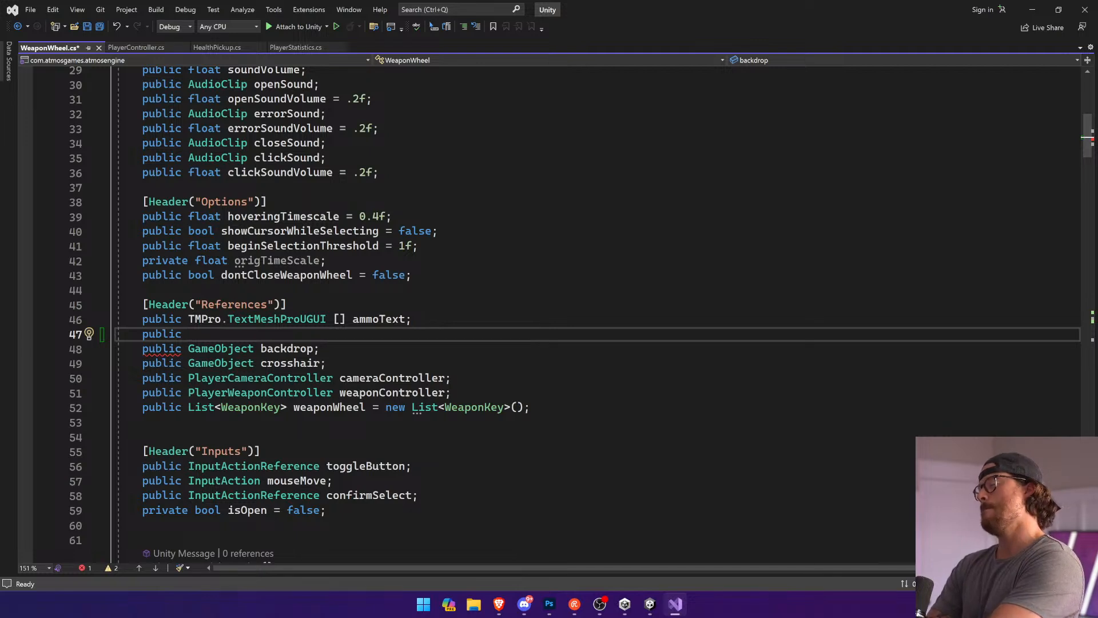
key(shift+Home)
key(shift+Home)
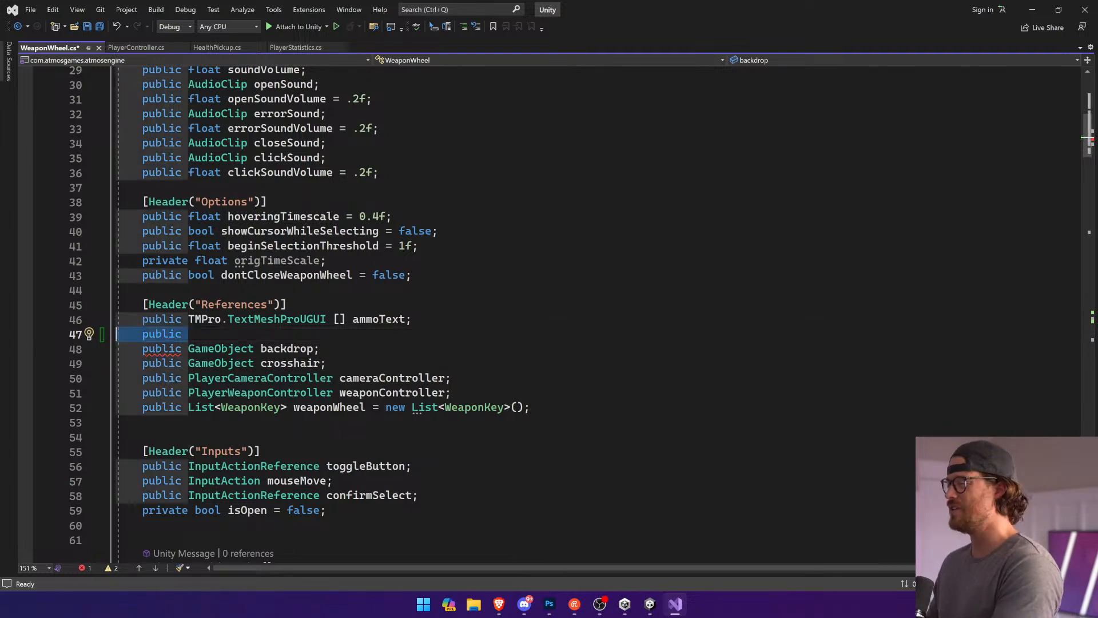
key(BackSpace)
key(BackSpace)
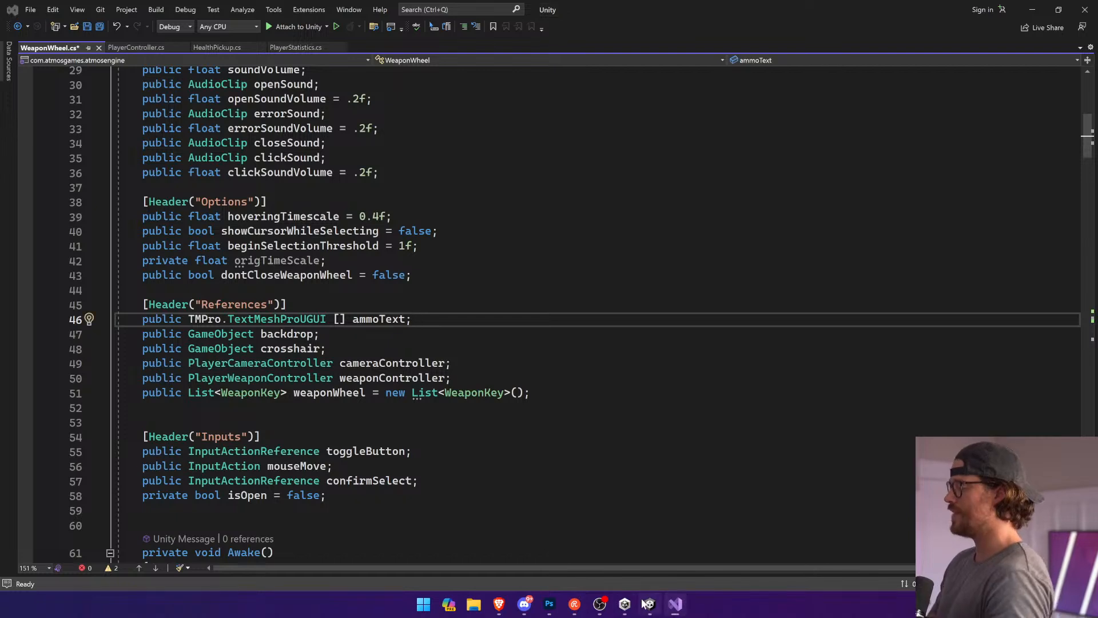
Step: Switch to Unity and try adding a Sorting Group component to Weapon Wheel Backdrop
key(alt+Tab)
click(604, 156)
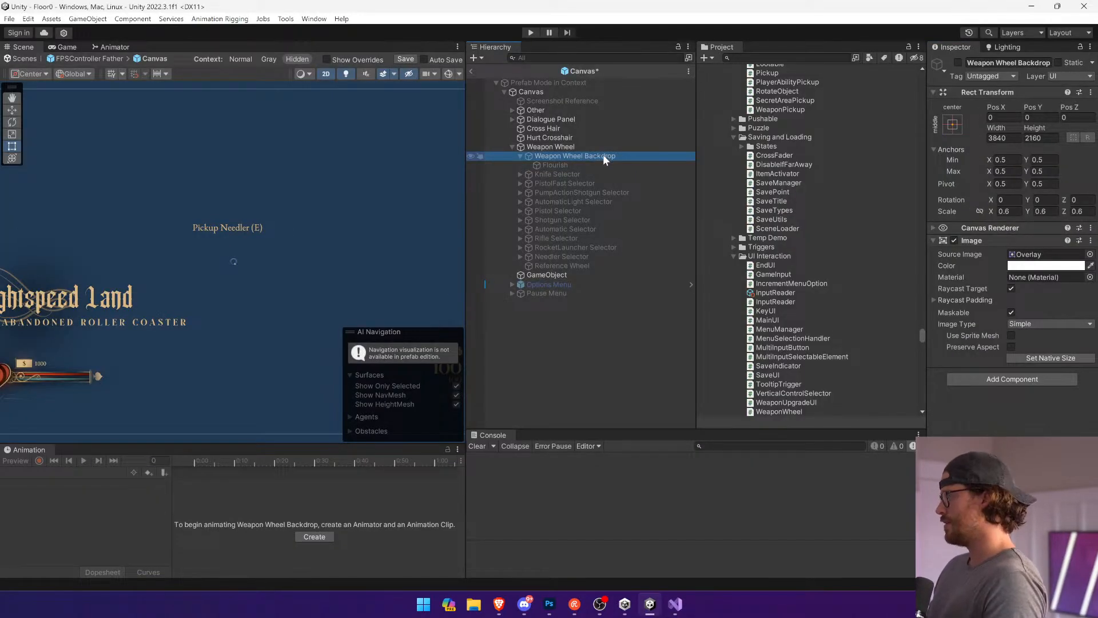
click(1010, 380)
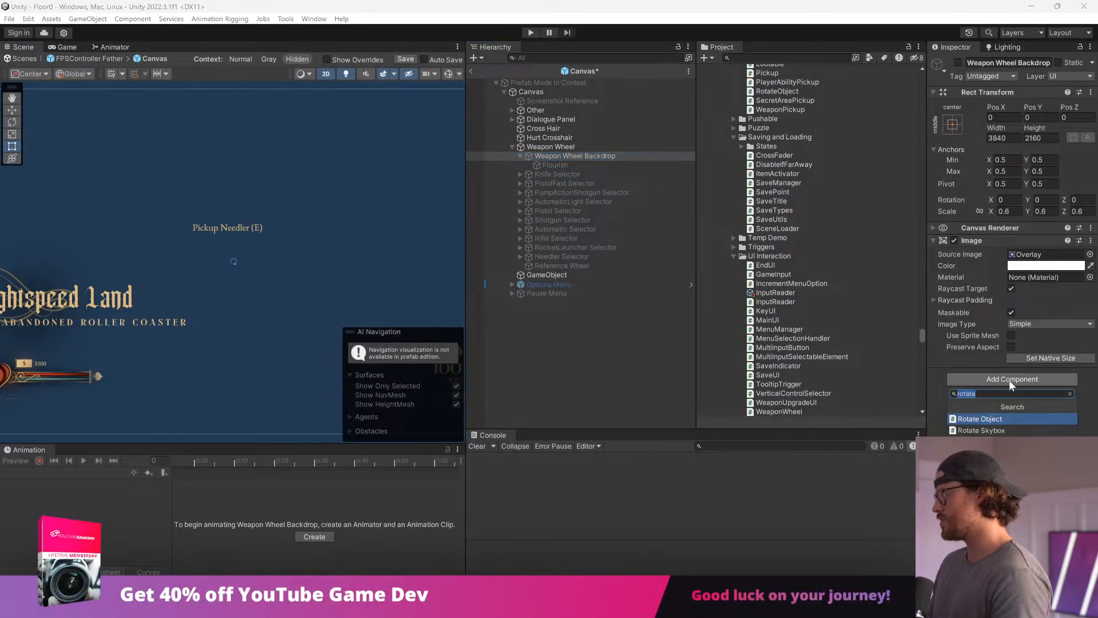
text(sorting)
key(Return)
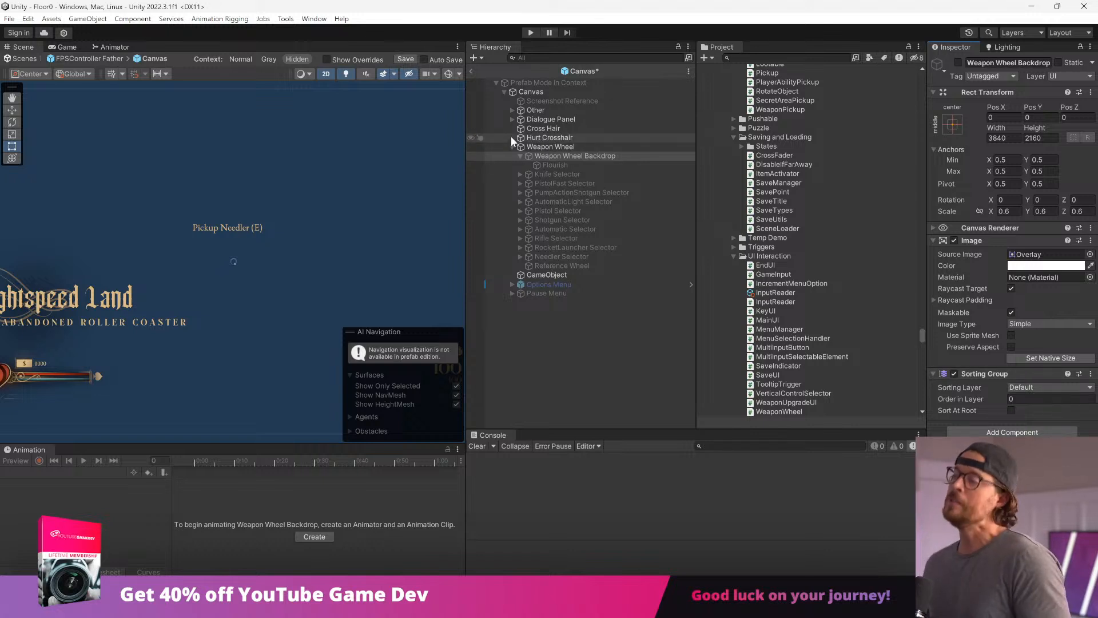
Step: Activate Weapon Wheel Backdrop together with all the weapon selectors from Knife Selector to Needler Selector
click(520, 156)
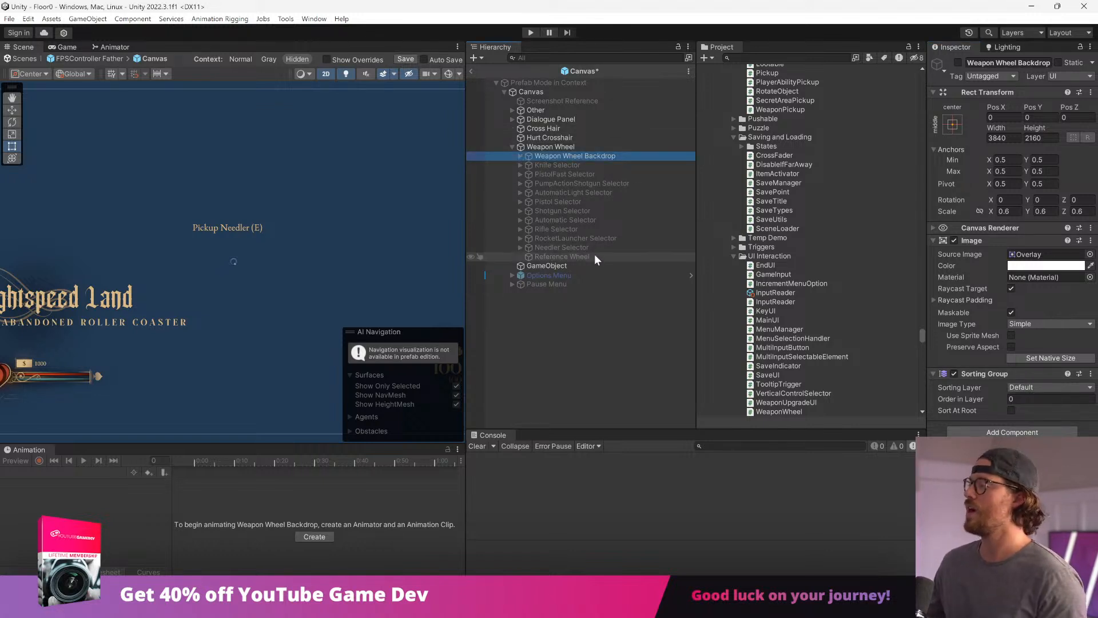
shift+click(572, 247)
click(958, 63)
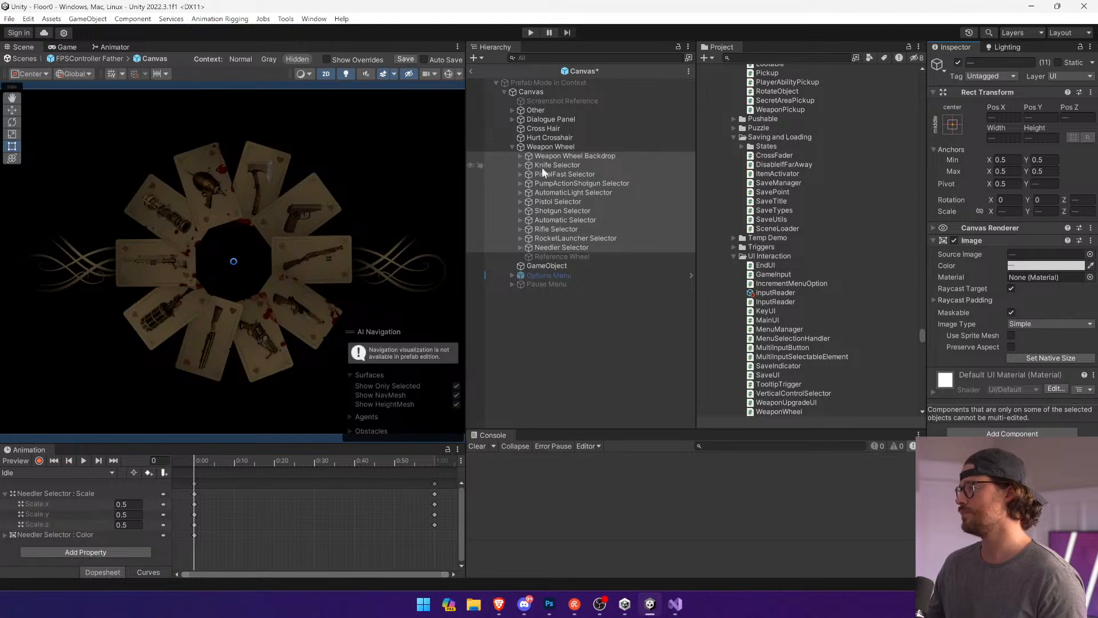
Step: Try to add a sorting component to all the weapon selectors from Knife Selector to Needler Selector
click(583, 156)
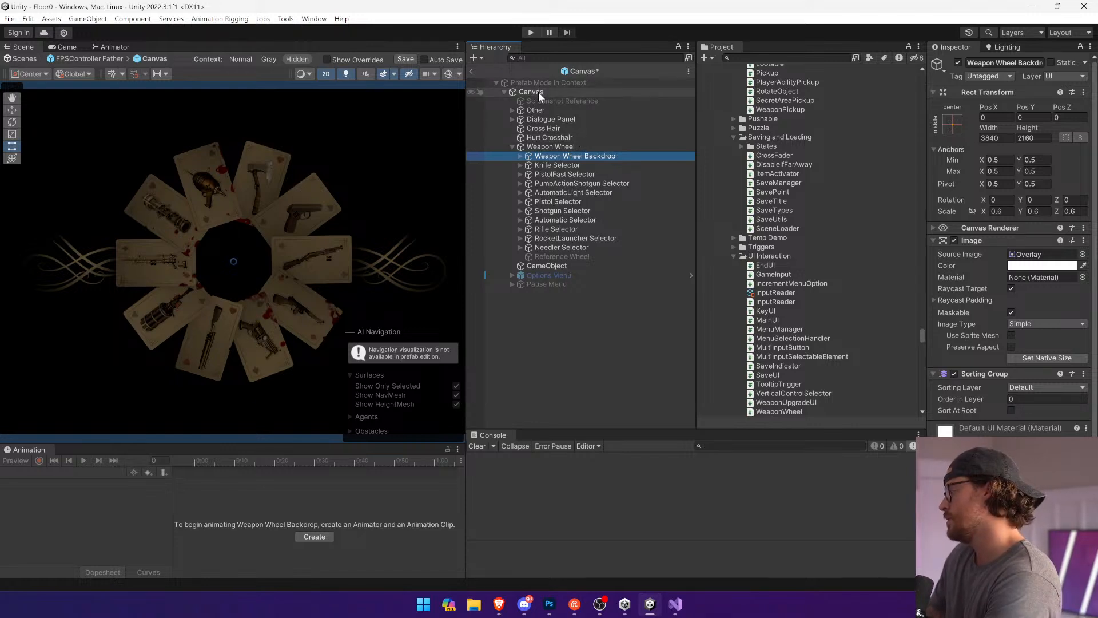
click(558, 164)
click(566, 156)
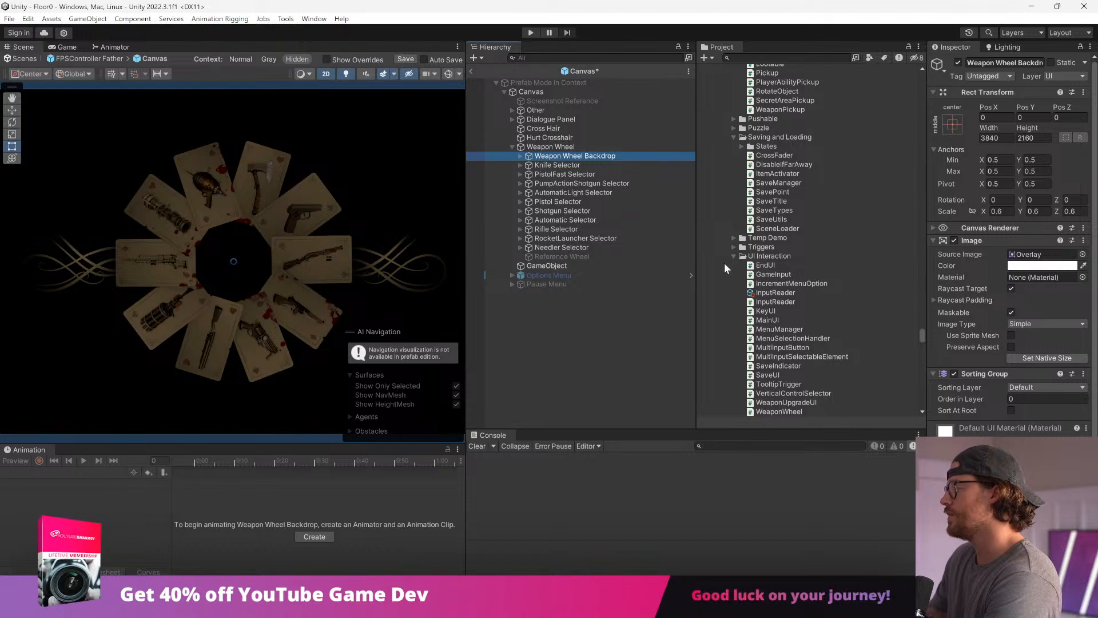
click(558, 165)
shift+click(578, 247)
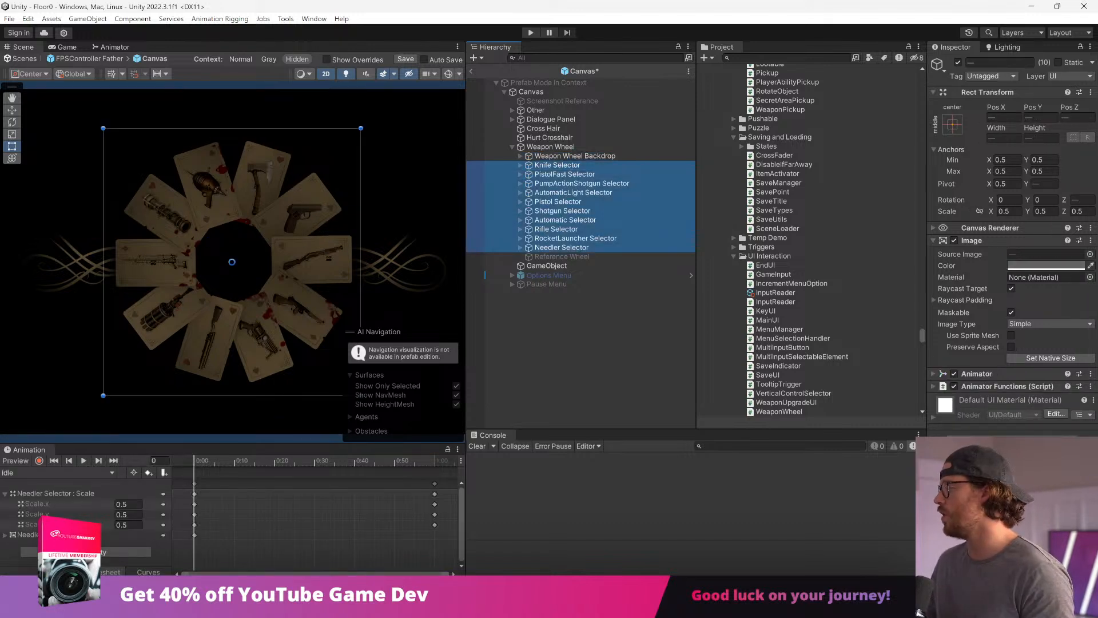
click(1013, 444)
text(sortinb)
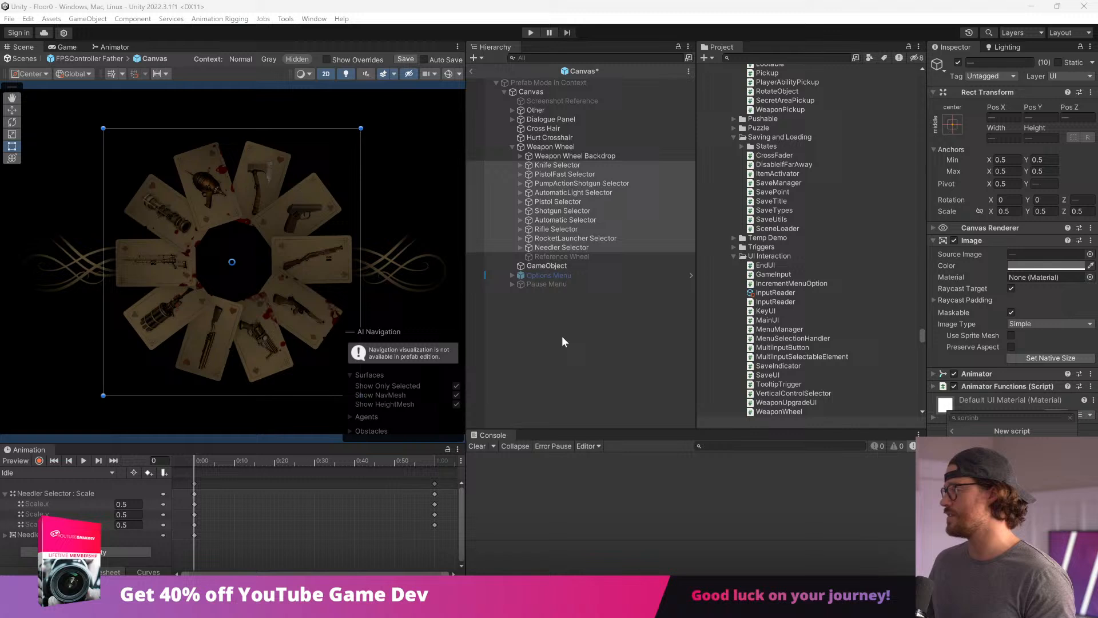
click(578, 176)
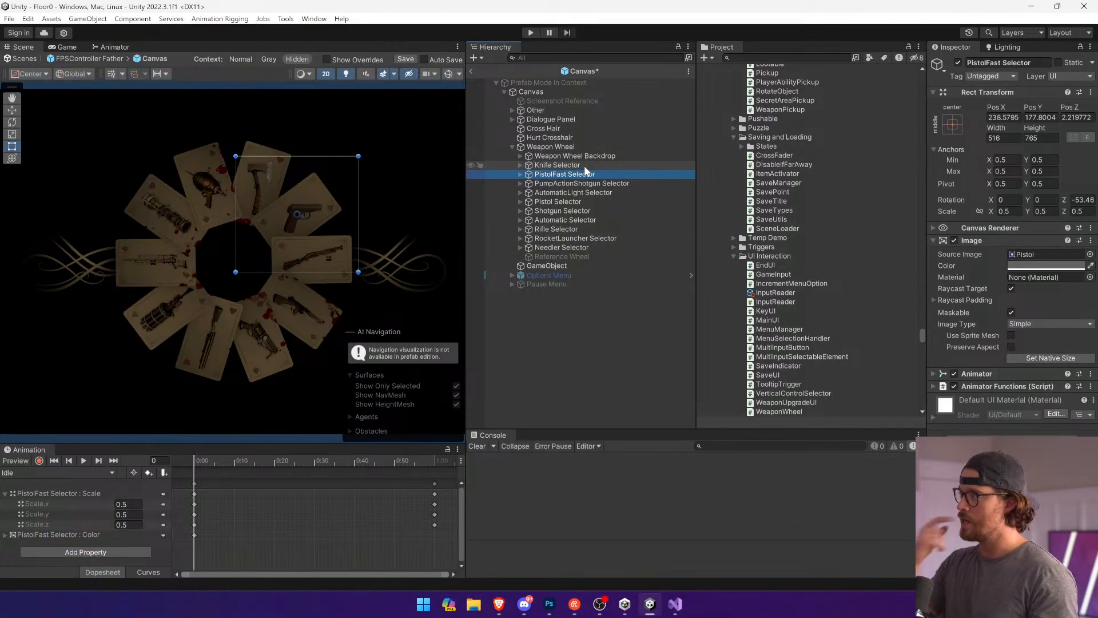
Step: Remove the Sorting Group component from Weapon Wheel Backdrop
click(567, 158)
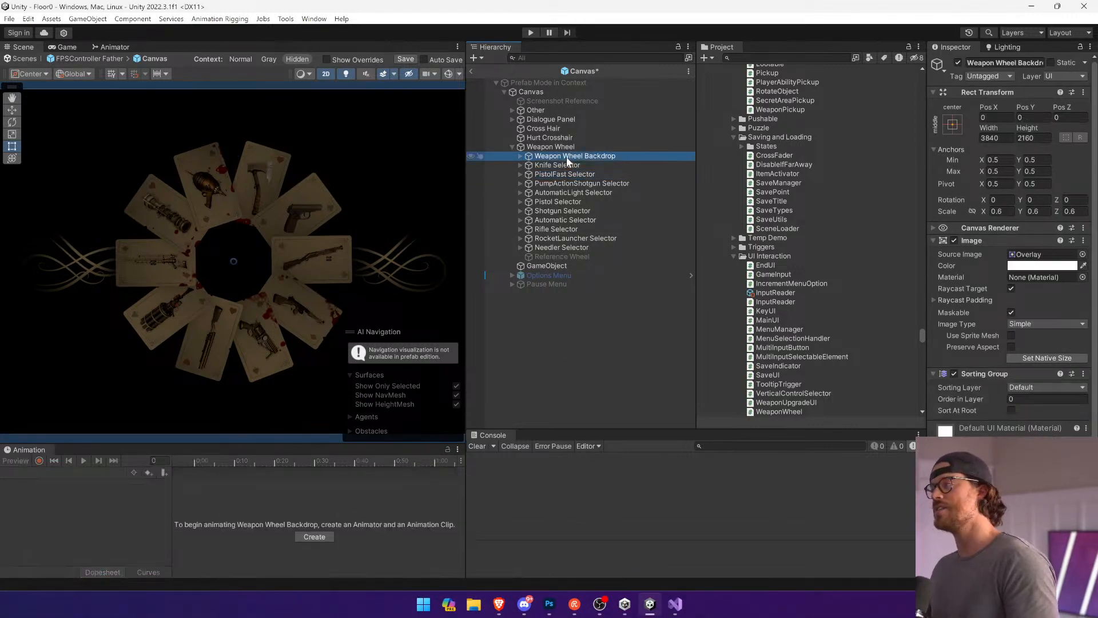
right_click(1007, 374)
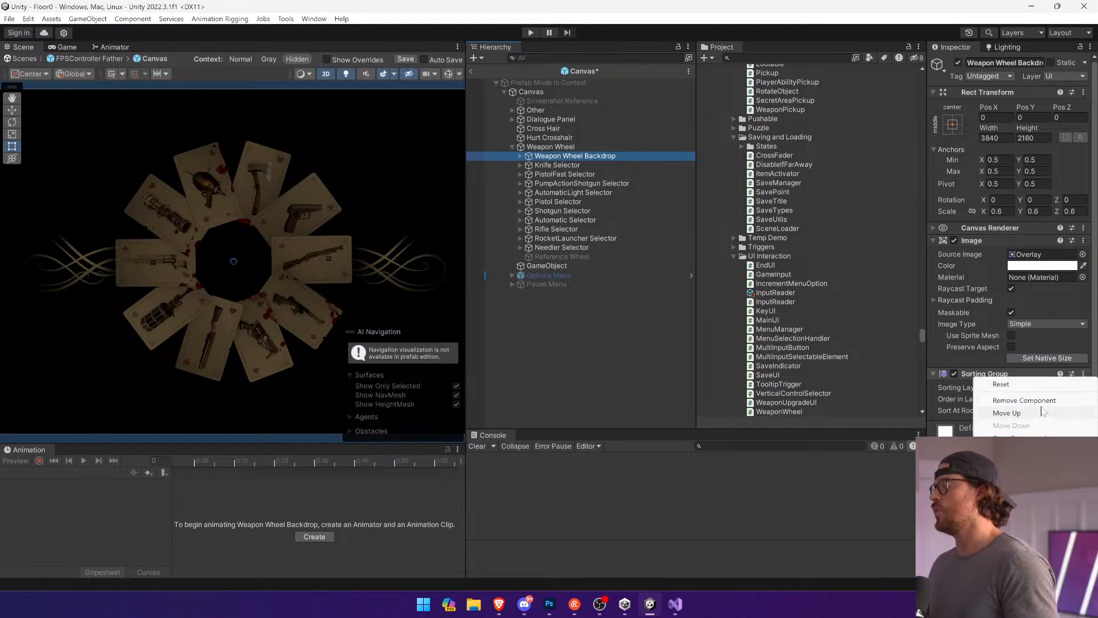
click(1024, 400)
Step: Switch to Visual Studio and start a public int declaration below ammoText in the References section
click(675, 603)
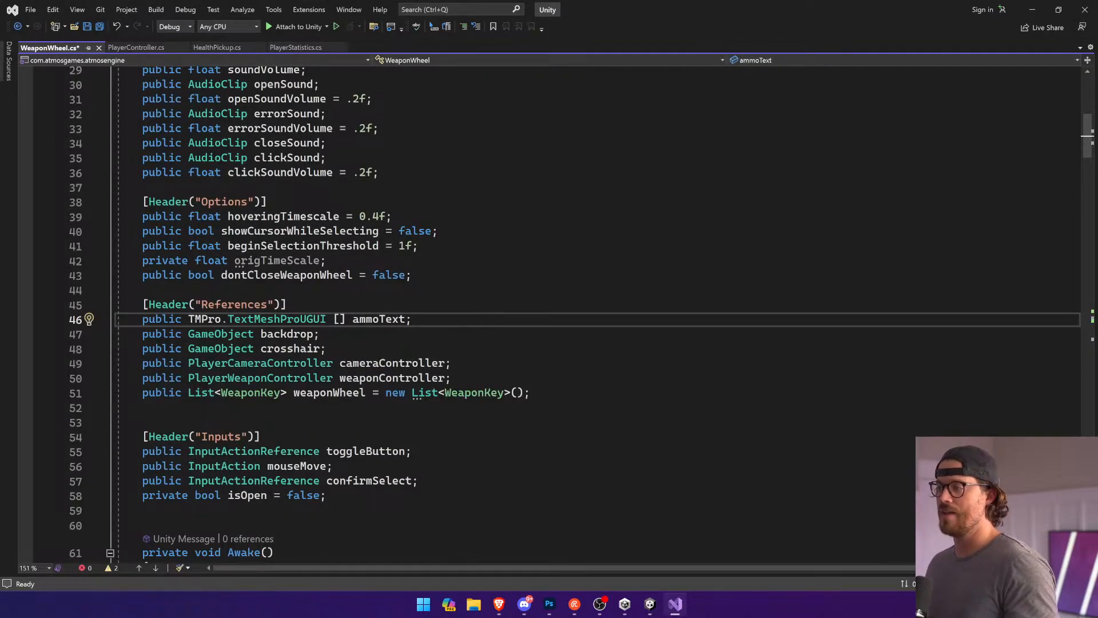
key(Return)
text(public f)
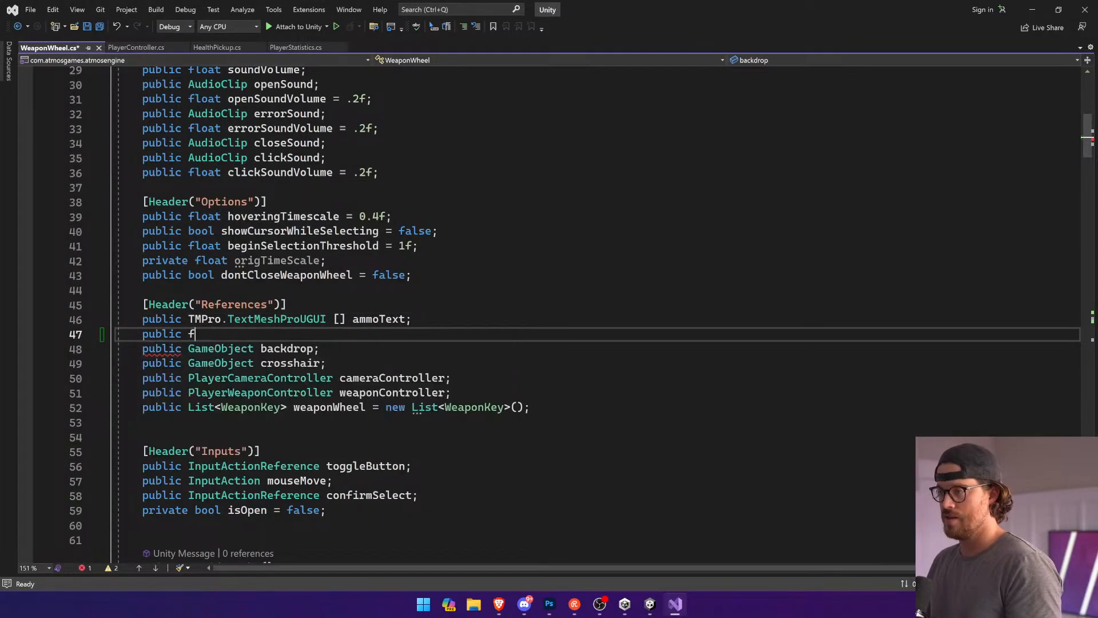
text(loat in)
key(BackSpace)
key(BackSpace)
key(BackSpace)
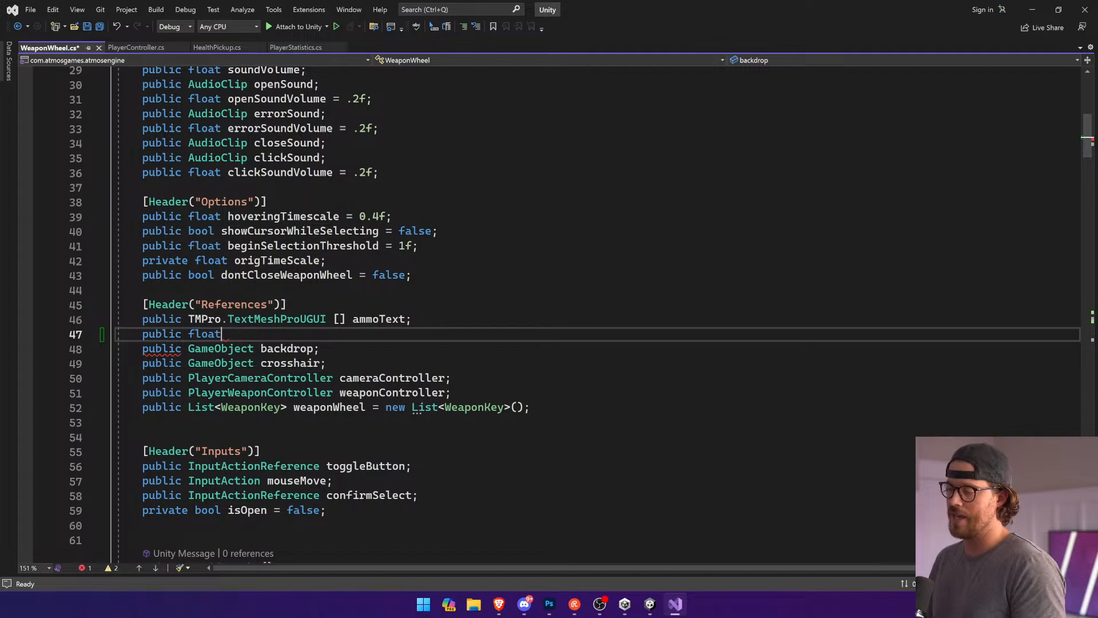
key(BackSpace)
key(BackSpace)
key(BackSpace)
key(BackSpace)
key(BackSpace)
text(int obje)
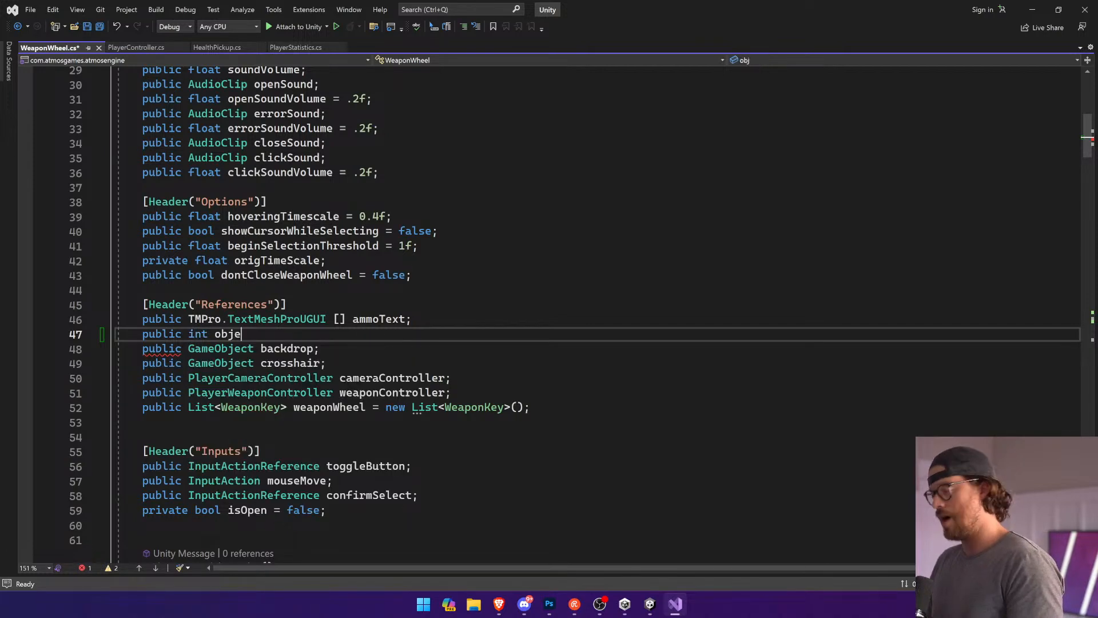
text(ctOrig)
key(BackSpace)
key(BackSpace)
key(BackSpace)
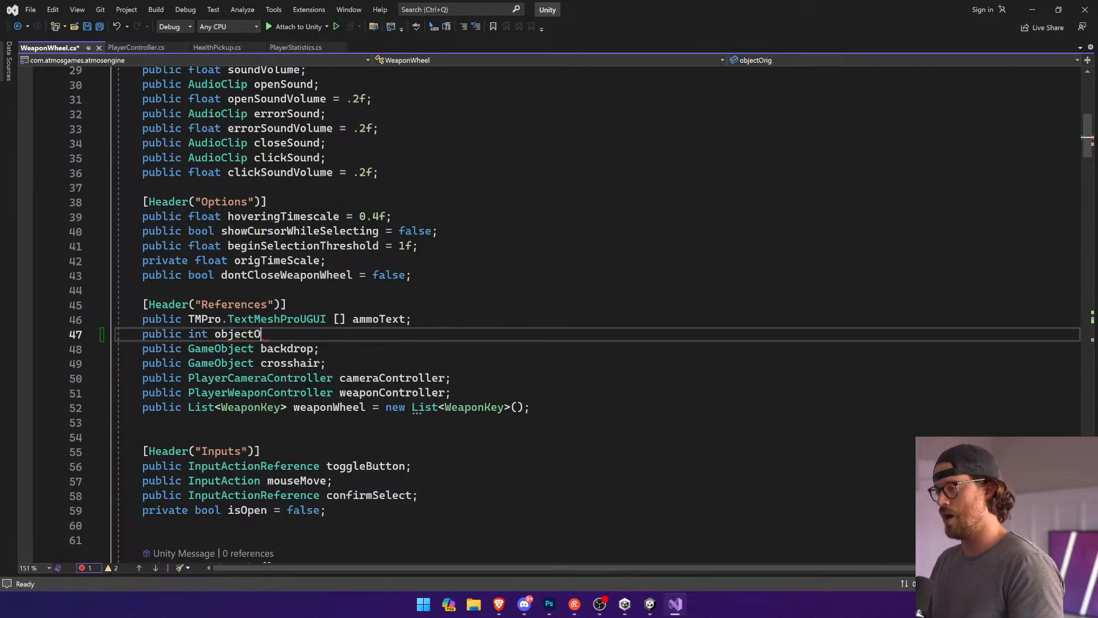
key(BackSpace)
key(BackSpace)
key(BackSpace)
key(BackSpace)
key(BackSpace)
key(BackSpace)
key(BackSpace)
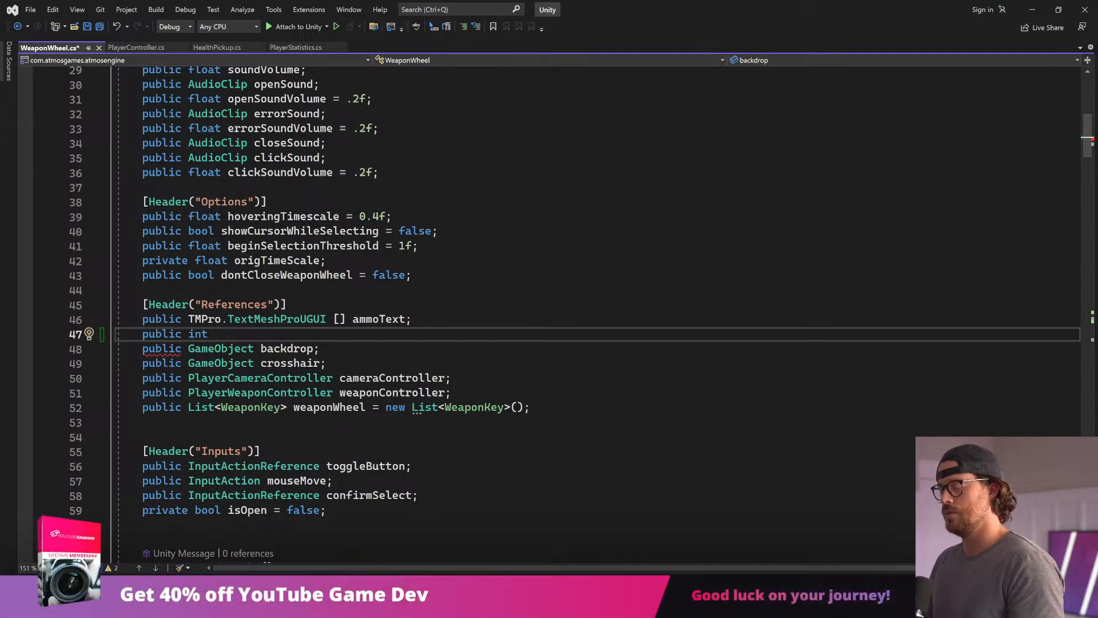
Step: Begin the new public int's name with the word weapon
text(weapon)
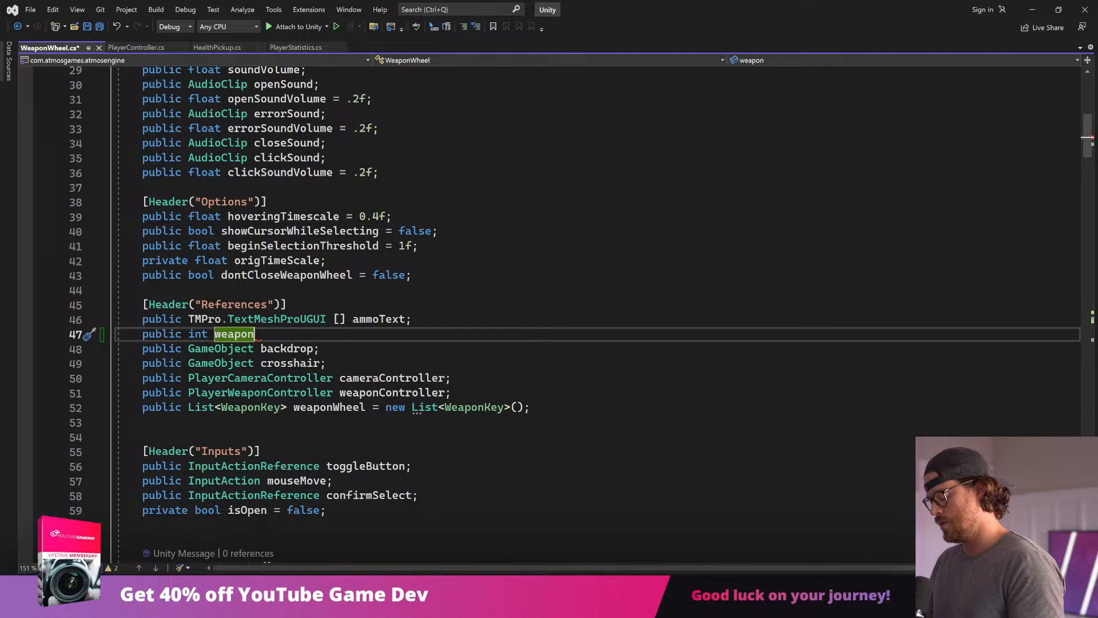
text(Sorting)
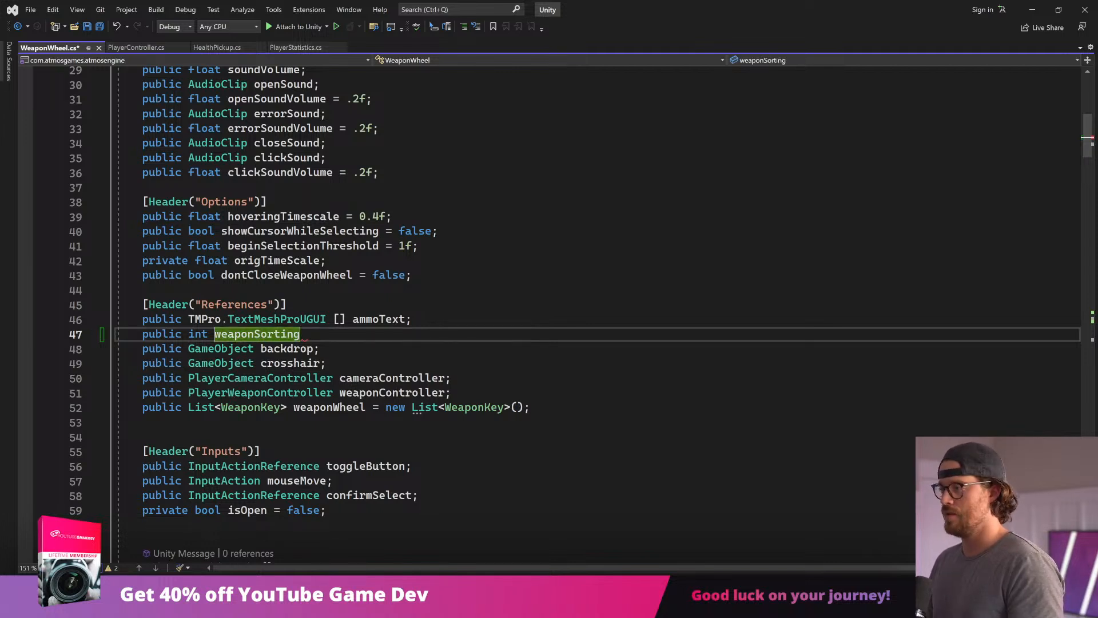
key(BackSpace)
key(BackSpace)
key(BackSpace)
key(BackSpace)
key(BackSpace)
key(BackSpace)
key(ctrl+v)
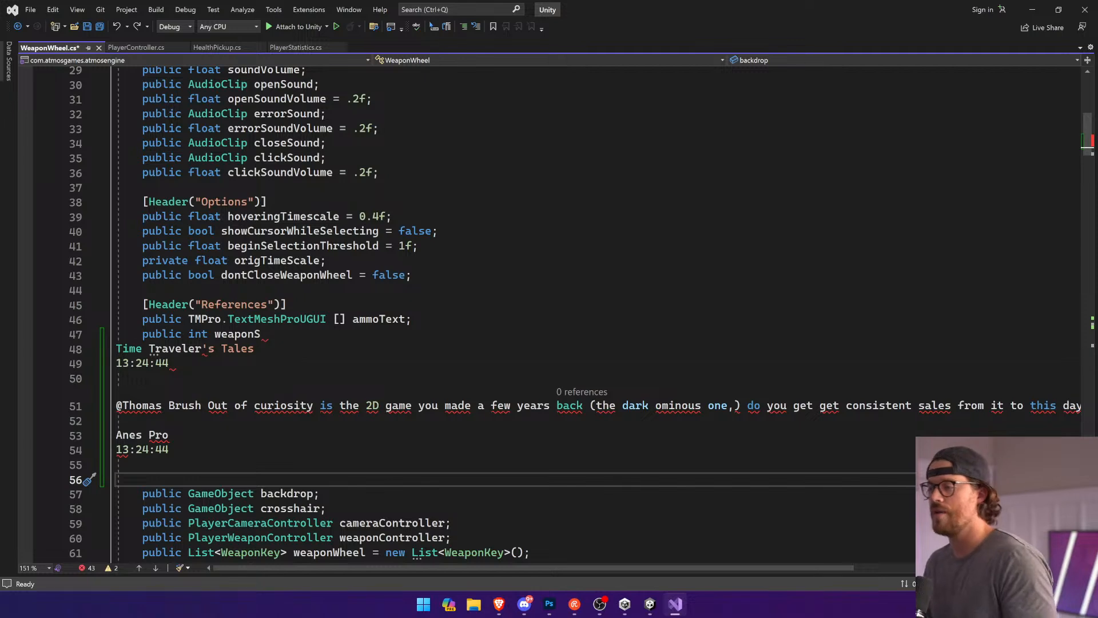
key(ctrl+z)
key(ctrl+y)
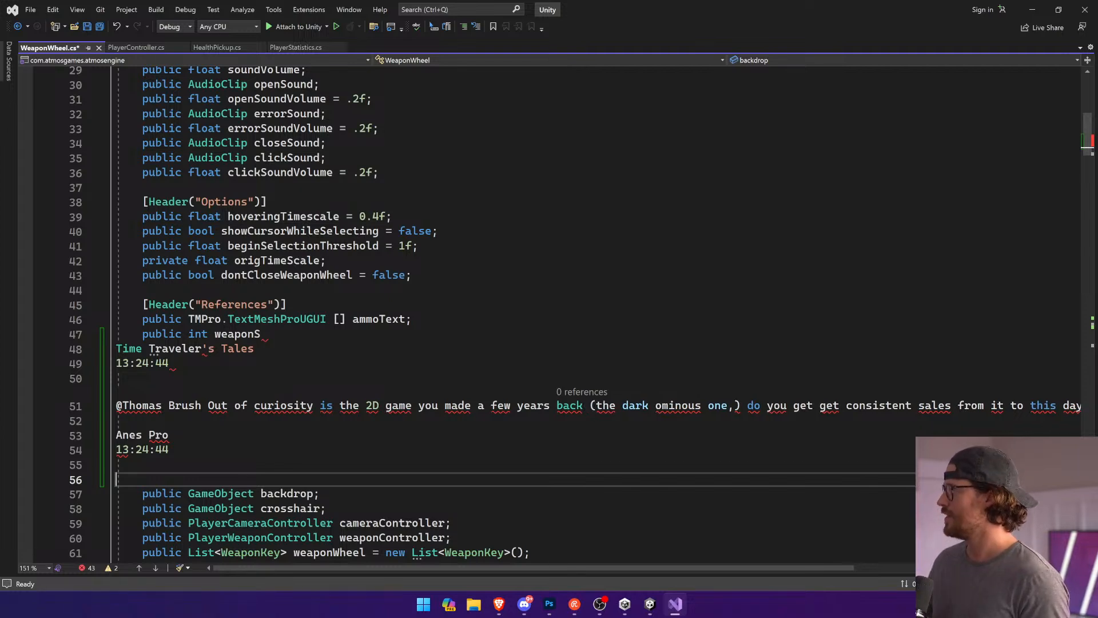
key(ctrl+z)
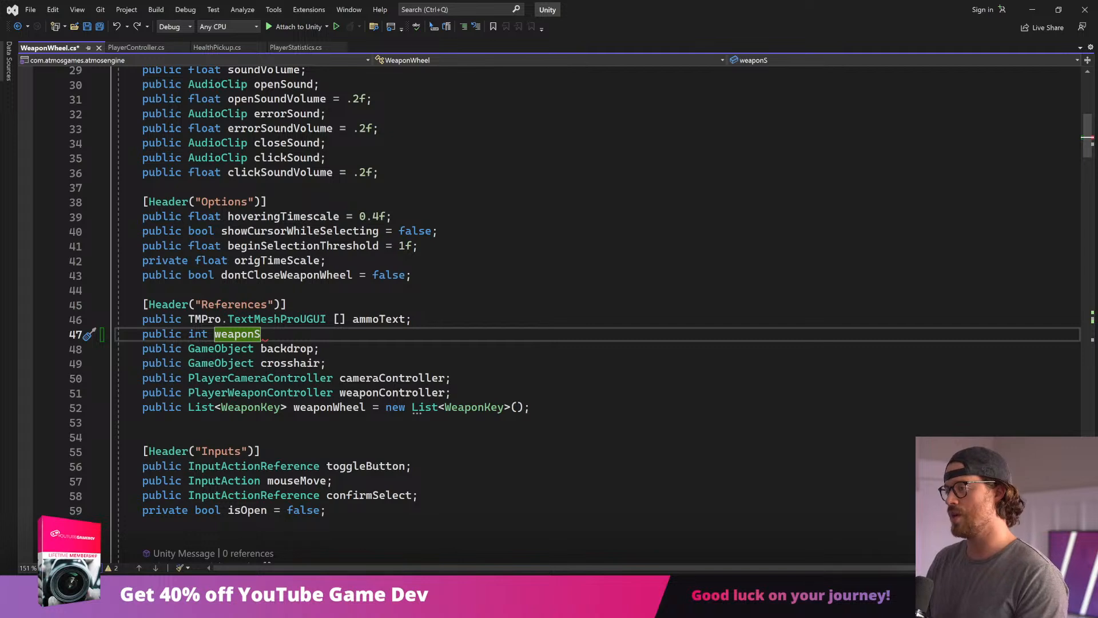
Step: Name the new public int weaponSortingOrderOrig, with array brackets after the name and a closing semicolon
key(BackSpace)
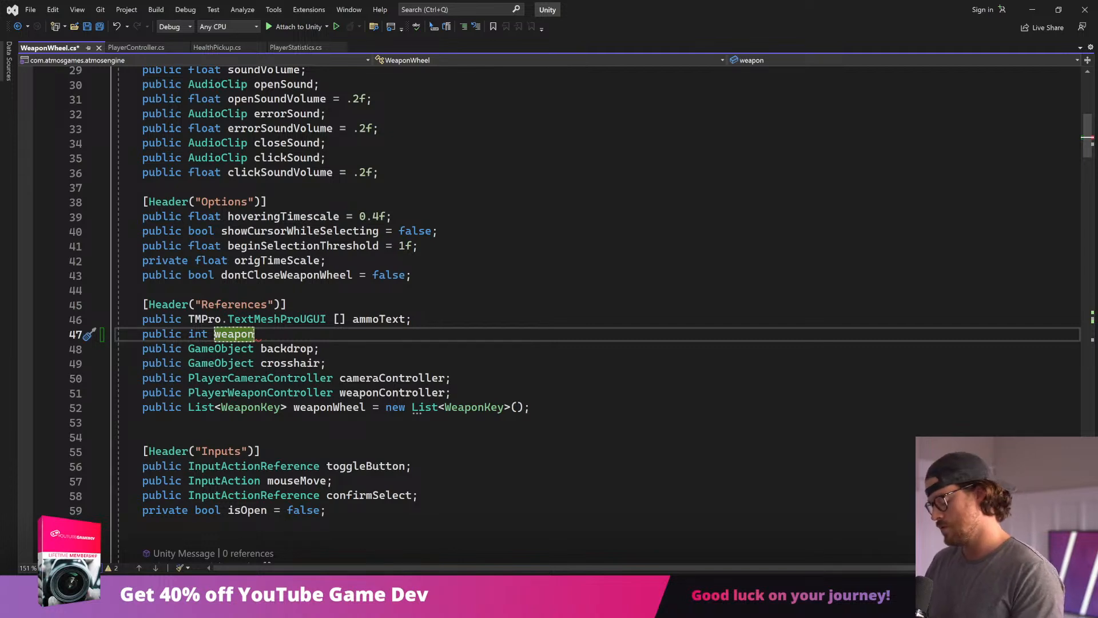
text(SortingOrder)
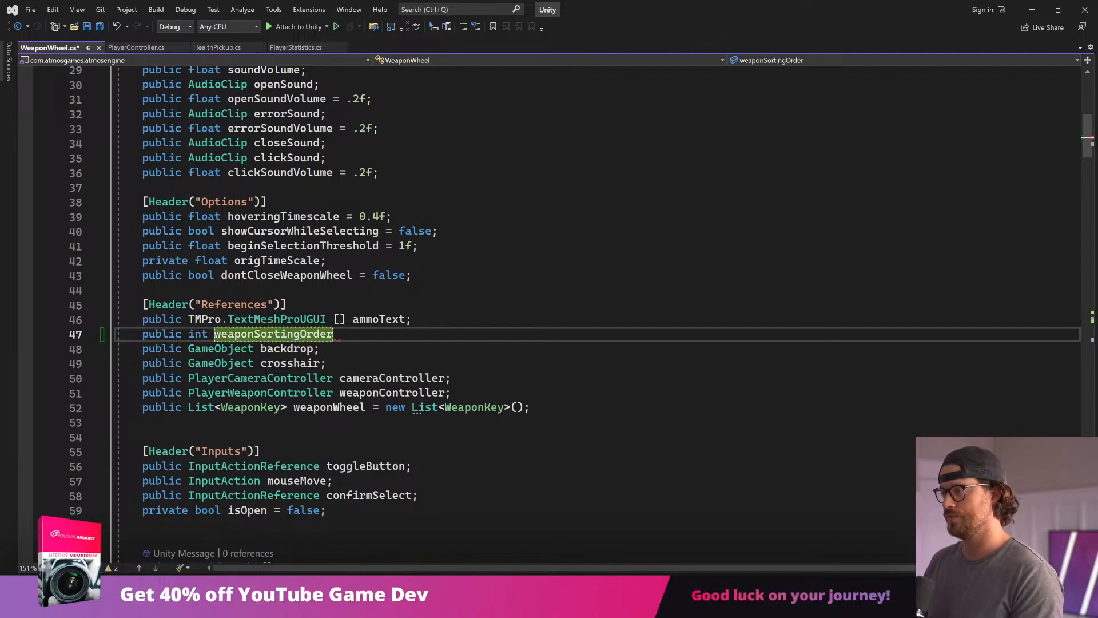
text(Orig)
key(Tab)
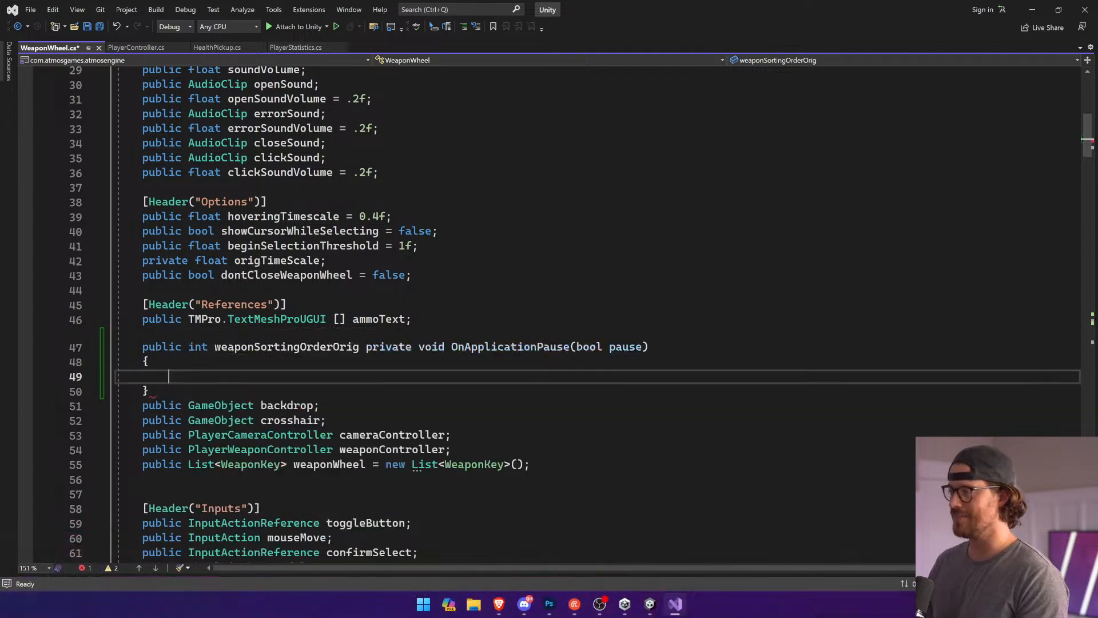
key(ctrl+z)
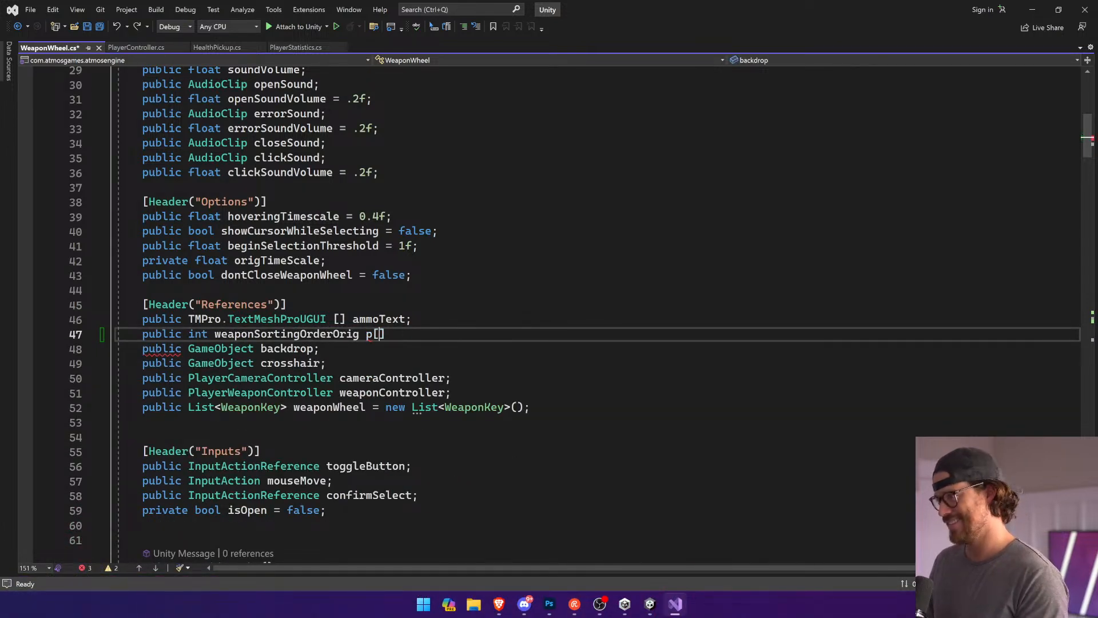
text([)
key(Left)
key(BackSpace)
text(;)
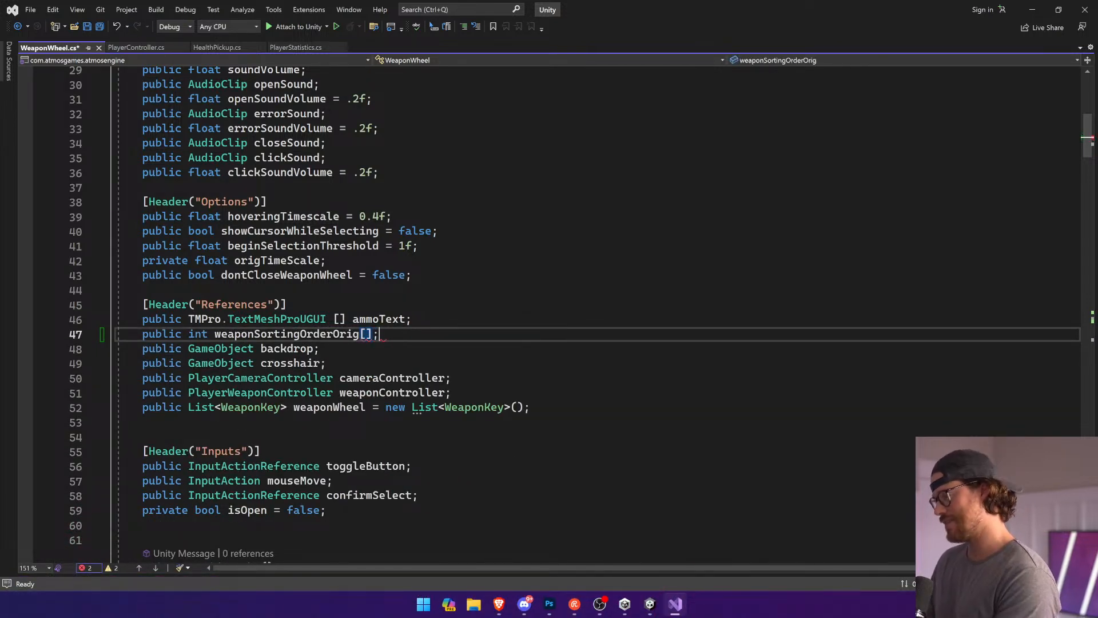
Step: Move the array brackets of weaponSortingOrderOrig to directly behind the int type and save the script
drag(373, 335, 340, 335)
click(360, 335)
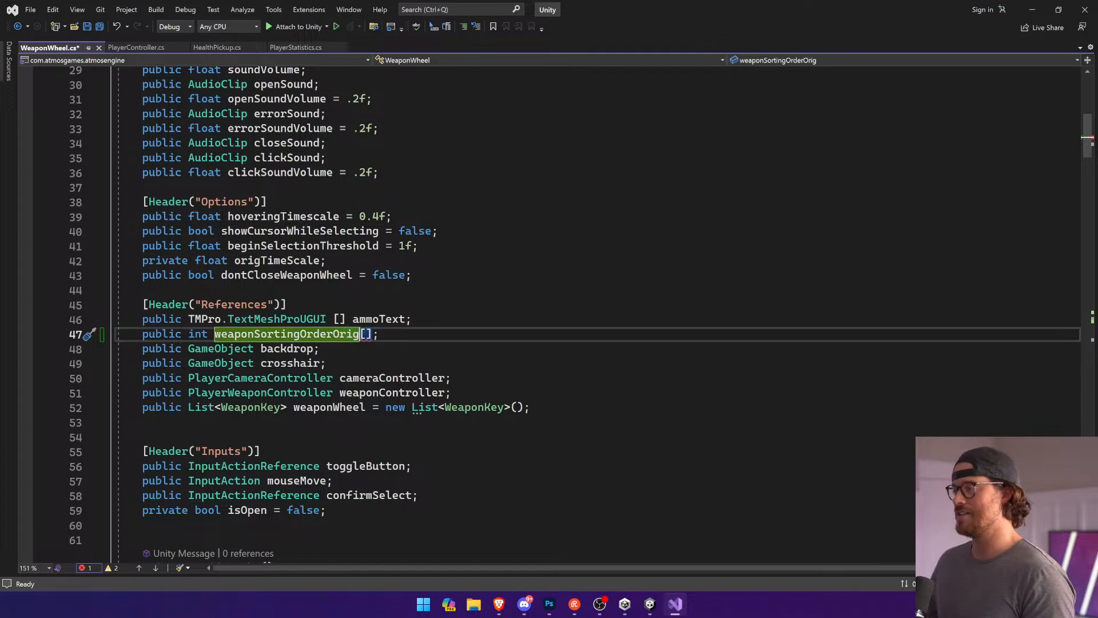
click(209, 334)
text([])
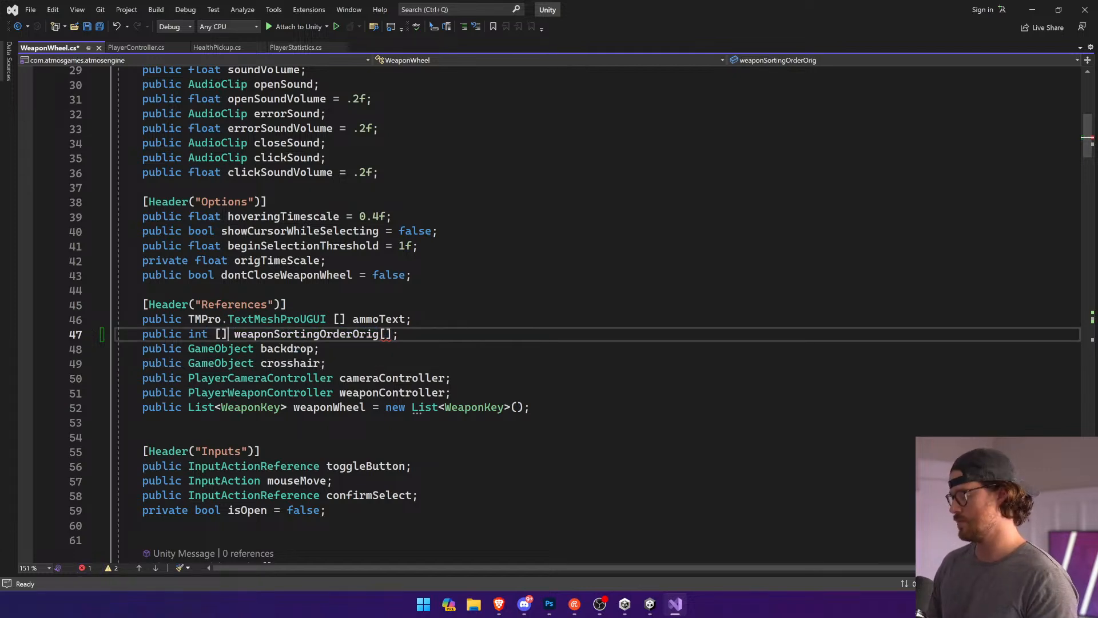
scroll(320, 334, right, 1)
drag(379, 335, 366, 334)
key(BackSpace)
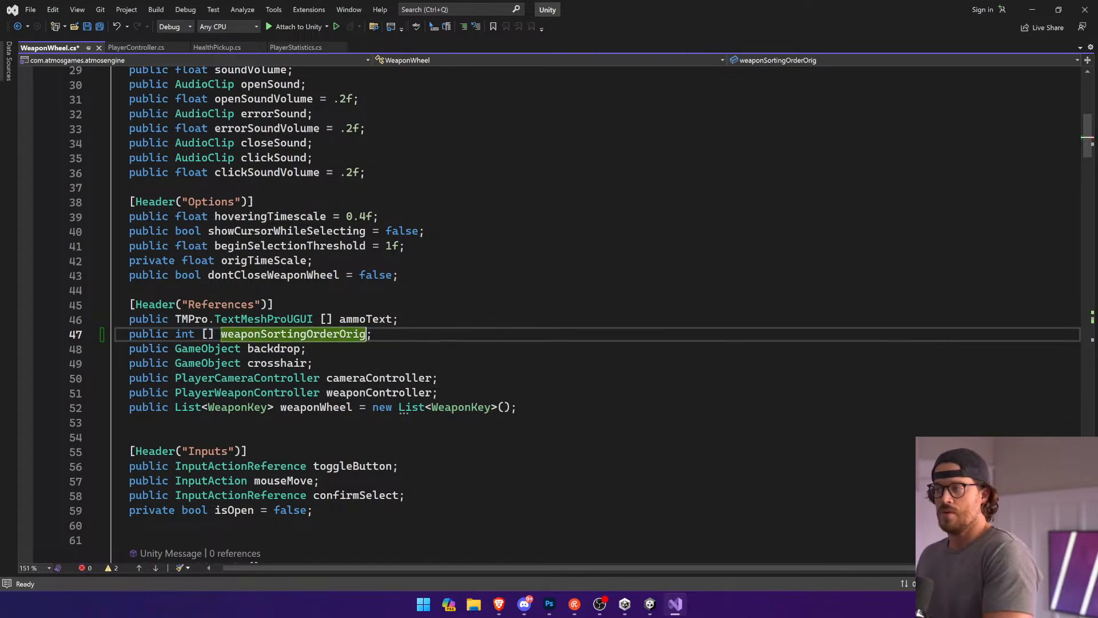
key(ctrl+s)
scroll(549, 315, down, 7)
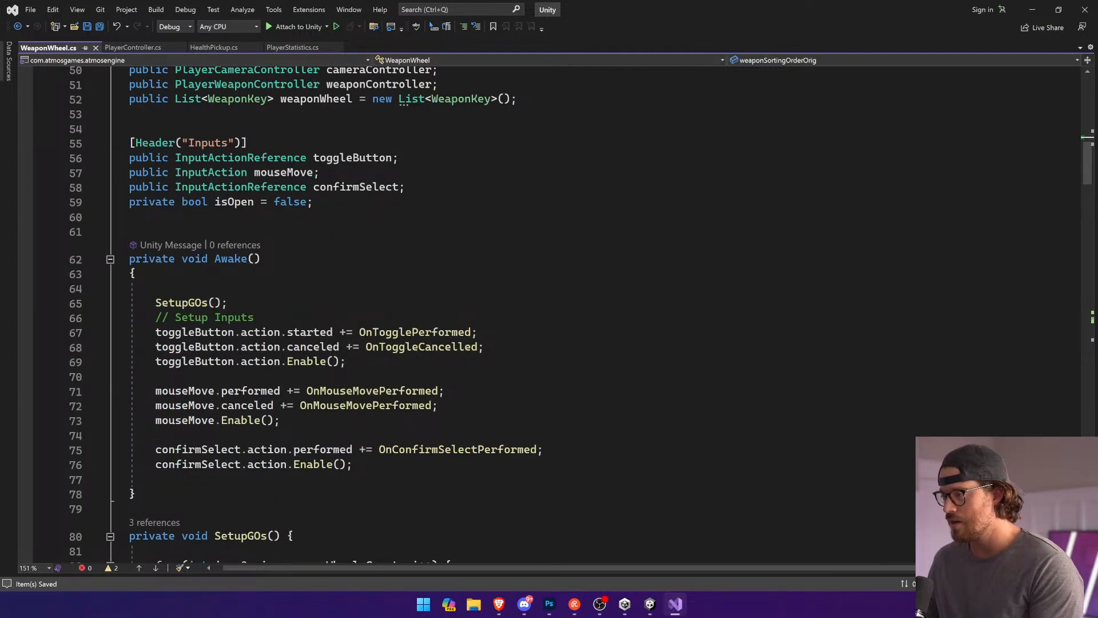
scroll(549, 314, down, 4)
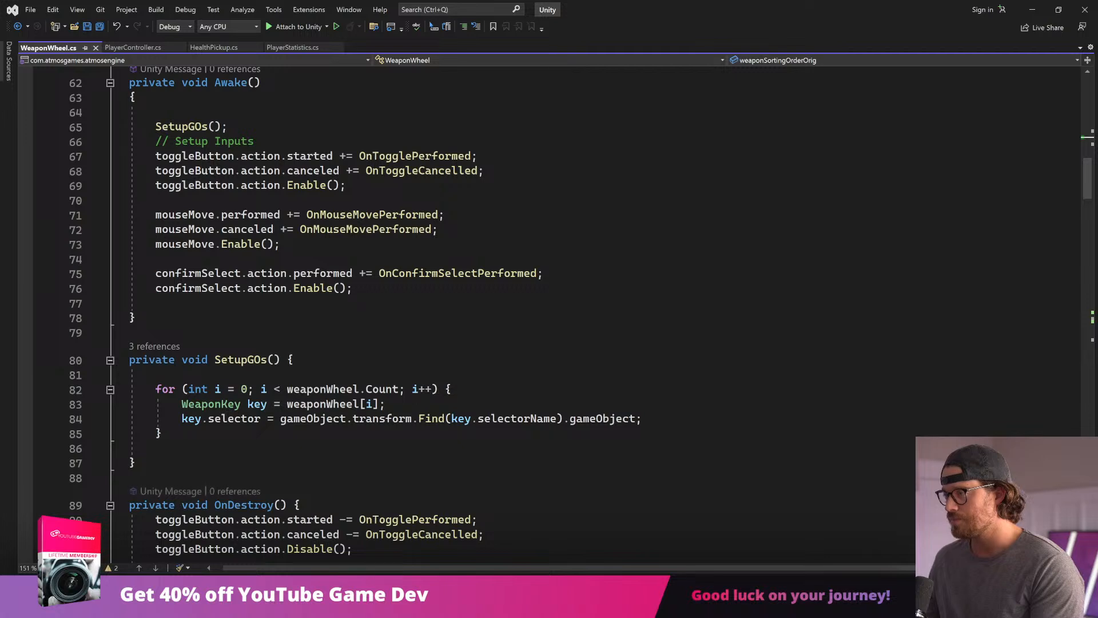
key(Return)
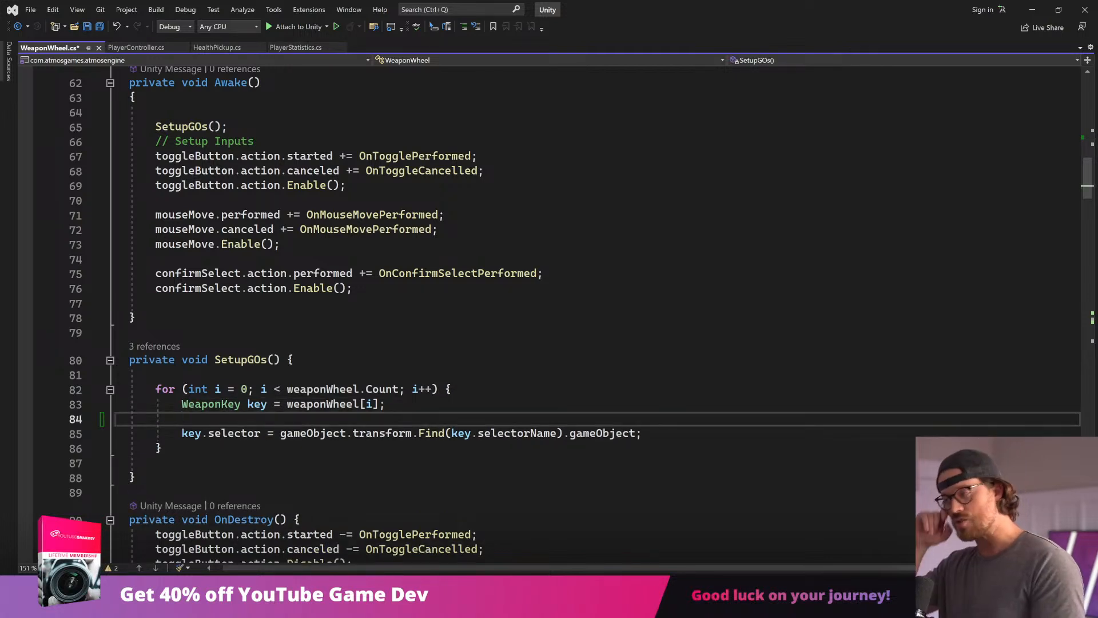
text(weapon)
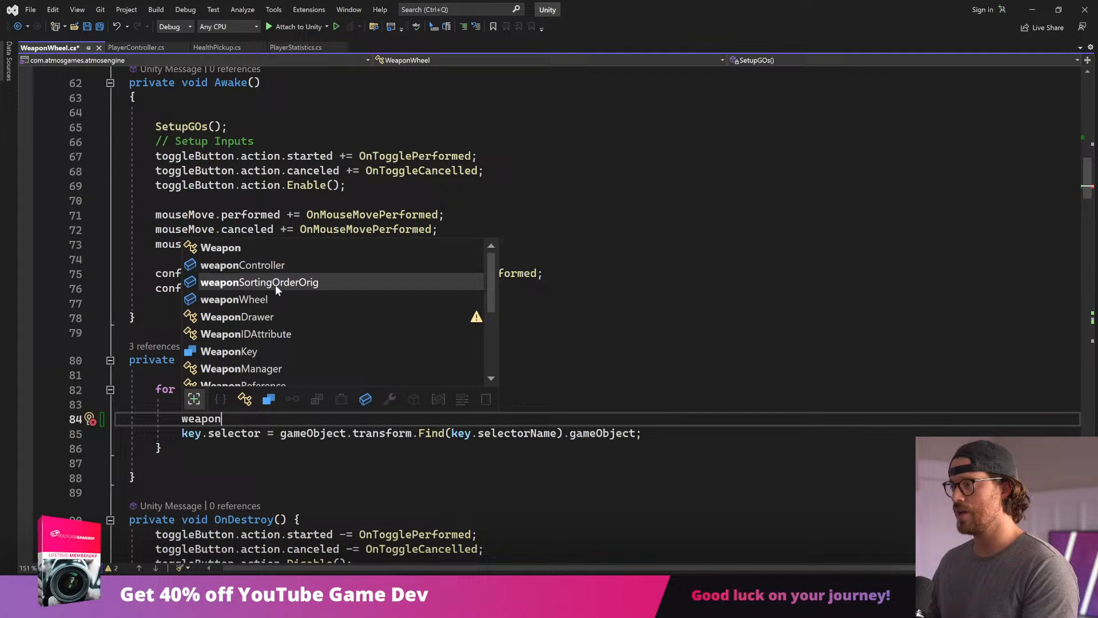
key(Tab)
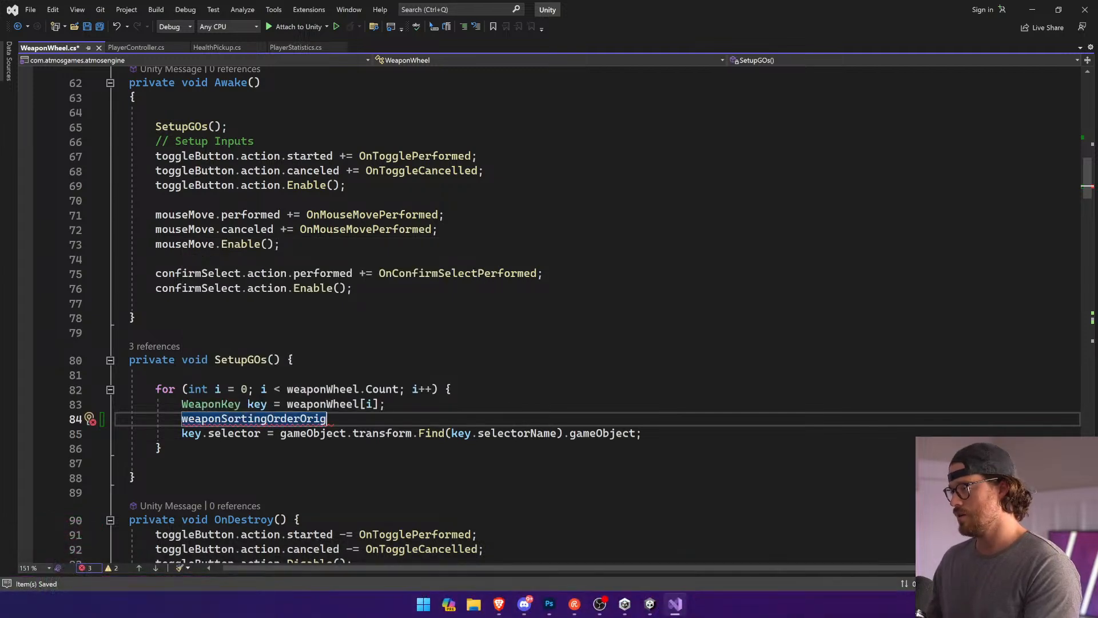
key(ctrl+shift+Left)
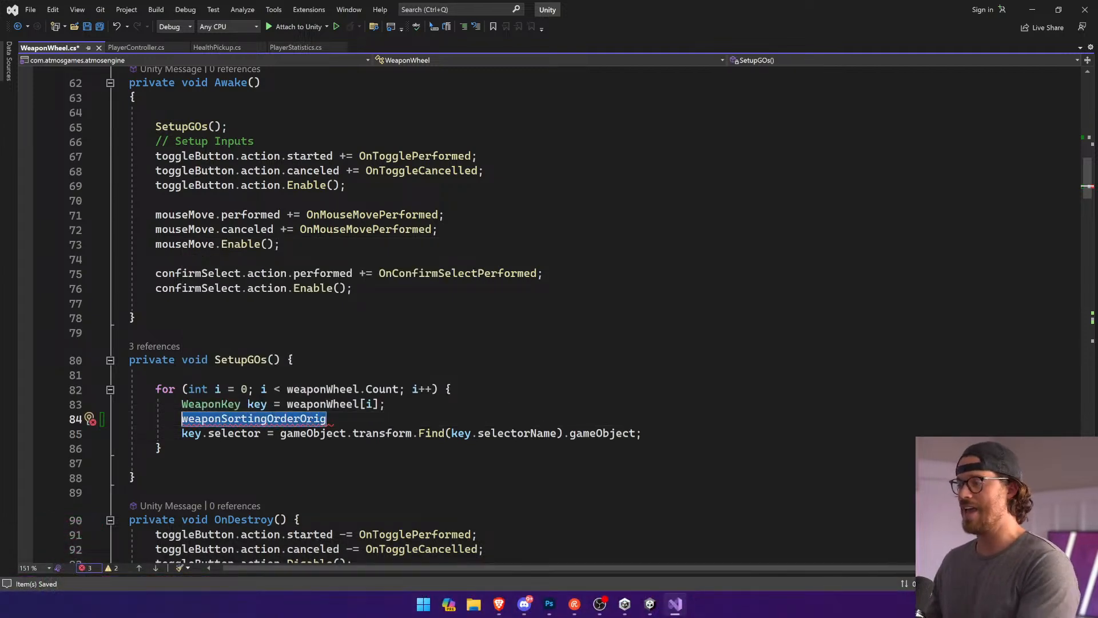
key(BackSpace)
drag(182, 433, 118, 419)
key(BackSpace)
key(BackSpace)
Step: Start a weaponSortingOrderOrig statement on a new line below the key.selector assignment in the SetupGOs loop
key(Down)
key(Down)
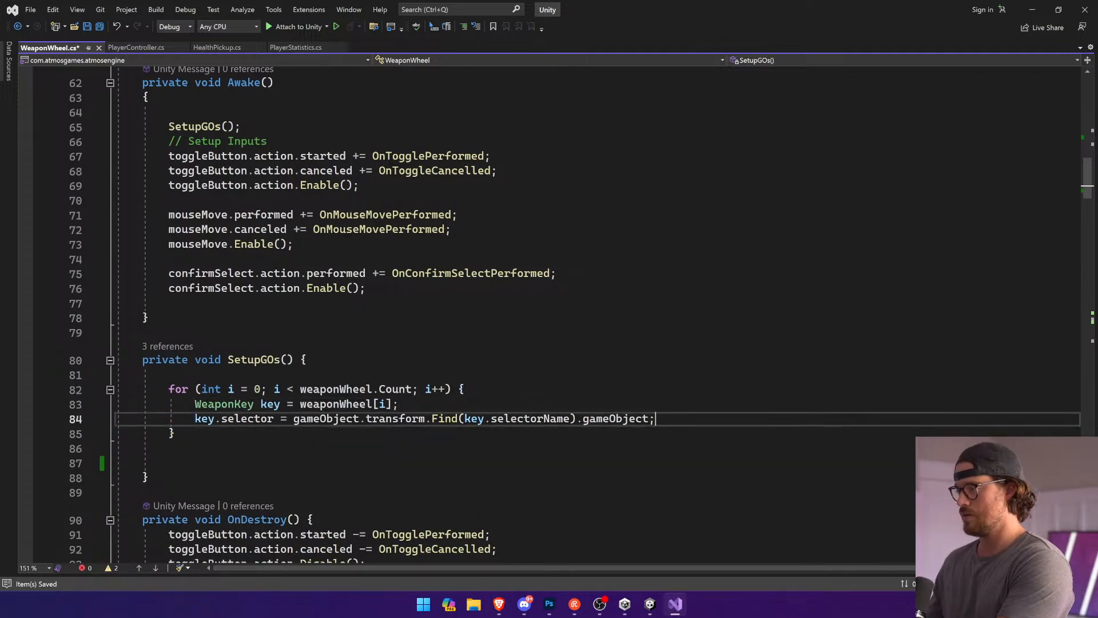
key(Return)
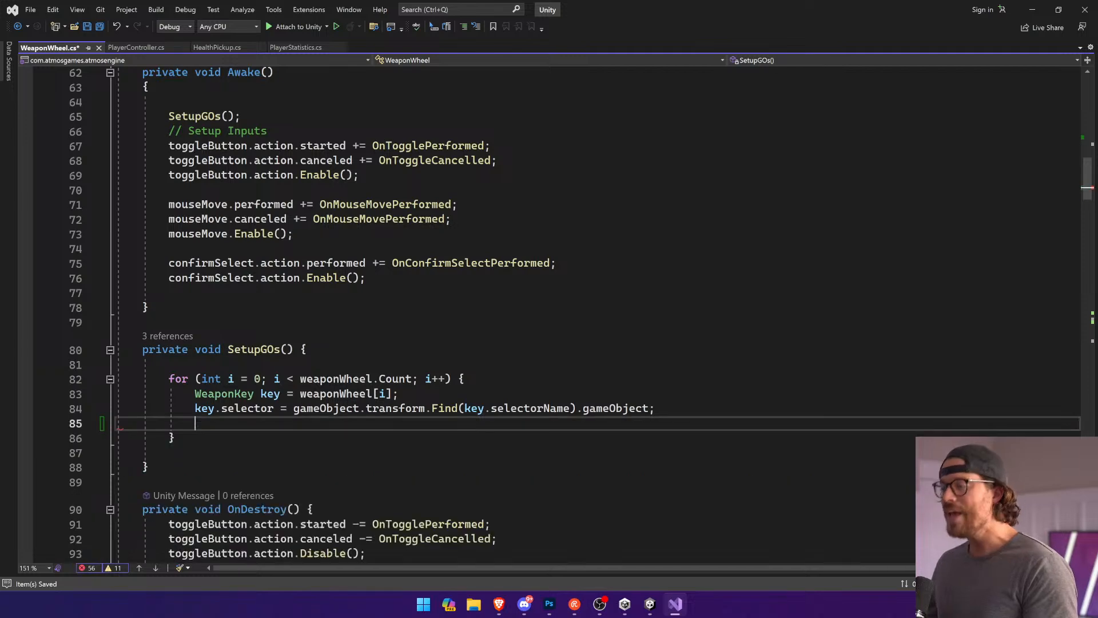
scroll(549, 315, up, 3)
scroll(549, 315, up, 2)
scroll(549, 314, down, 5)
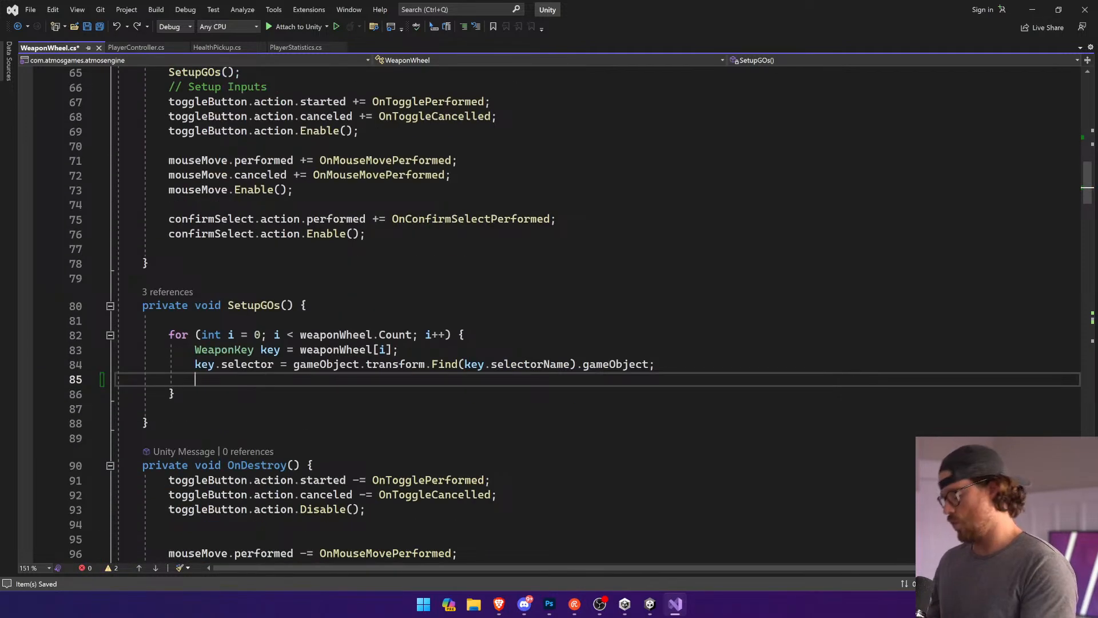
text(weapon)
key(Down)
key(Tab)
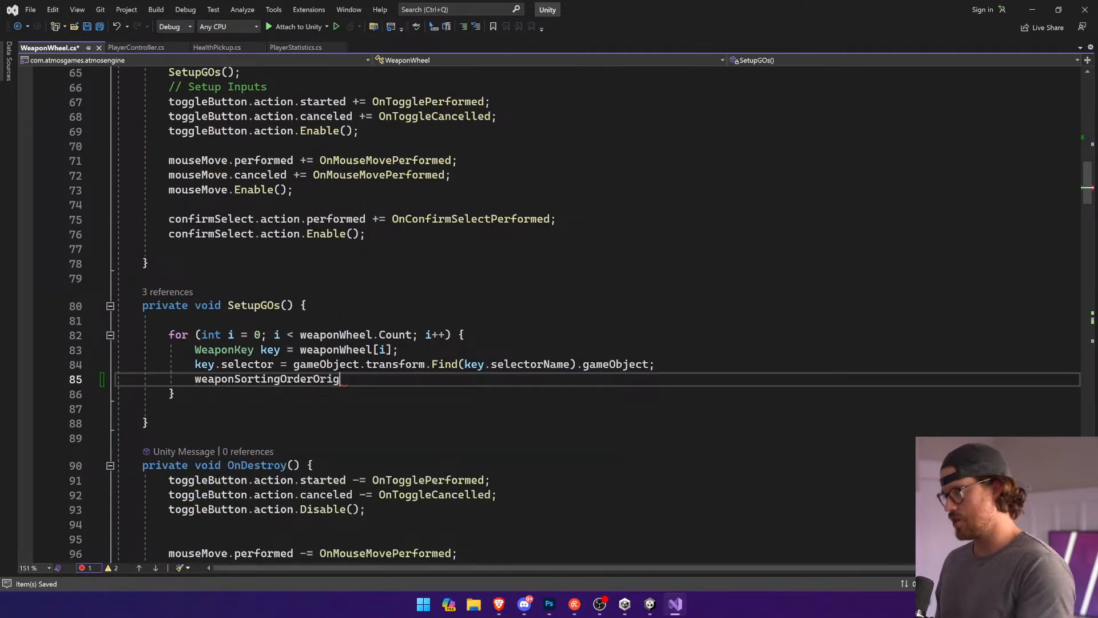
Step: Complete the new SetupGOs line as an assignment of weaponWheel[i] to weaponSortingOrderOrig
text(.)
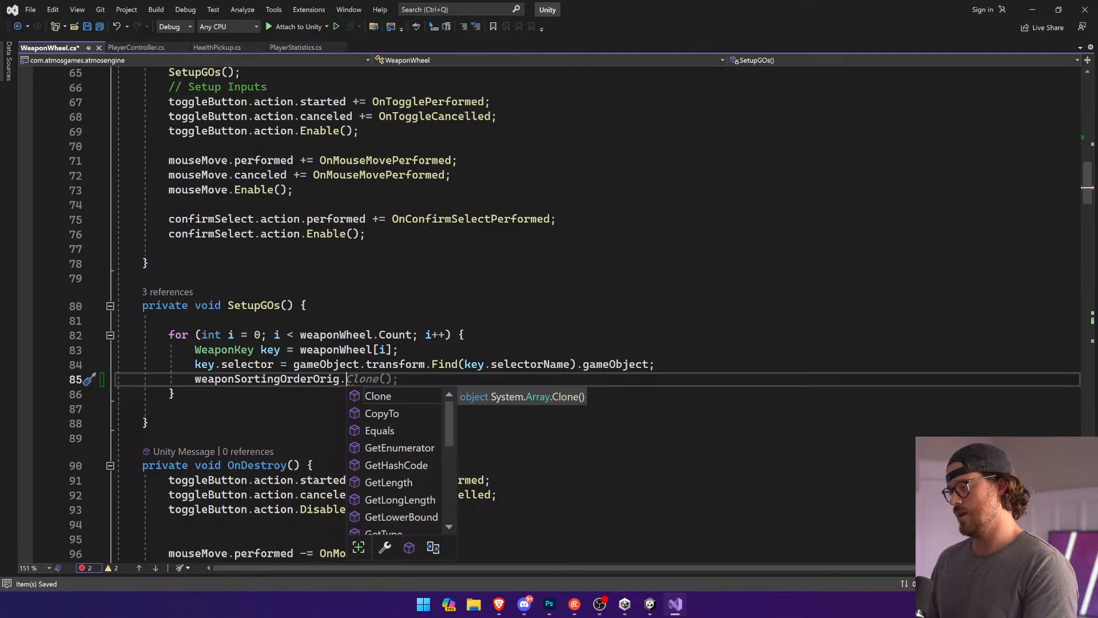
key(BackSpace)
key(ctrl+shift+Left)
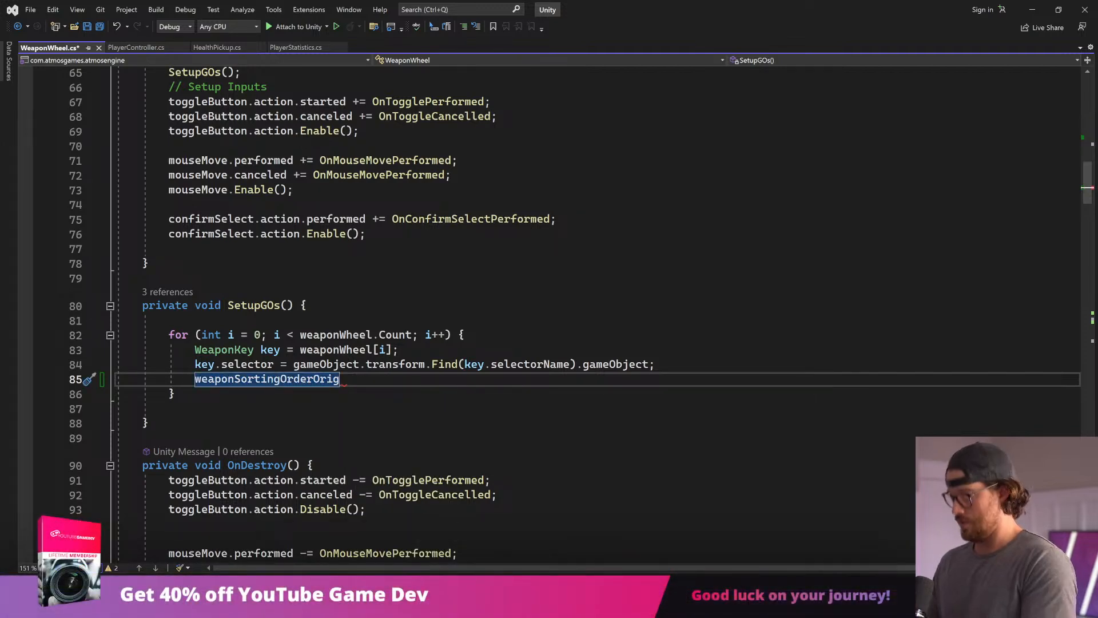
key(Right)
text(= )
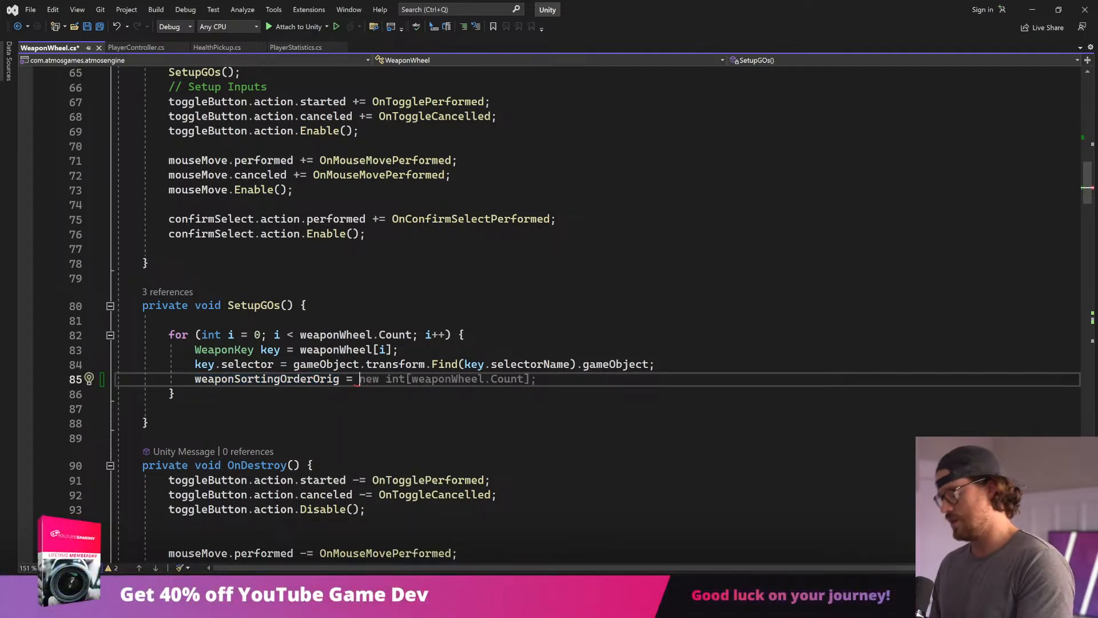
text(key)
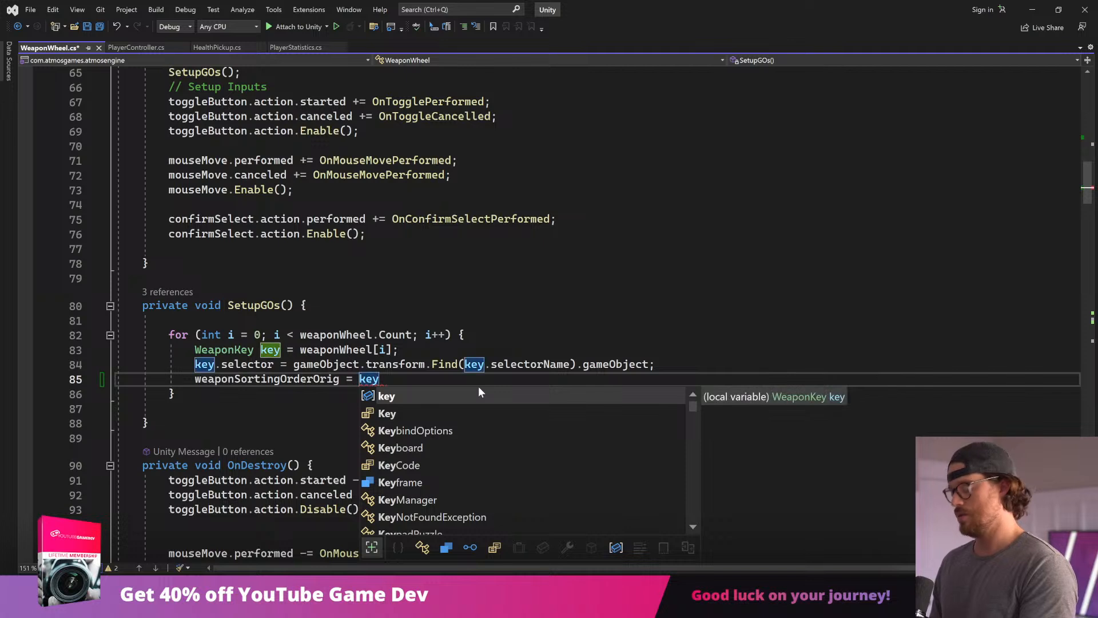
text(.se)
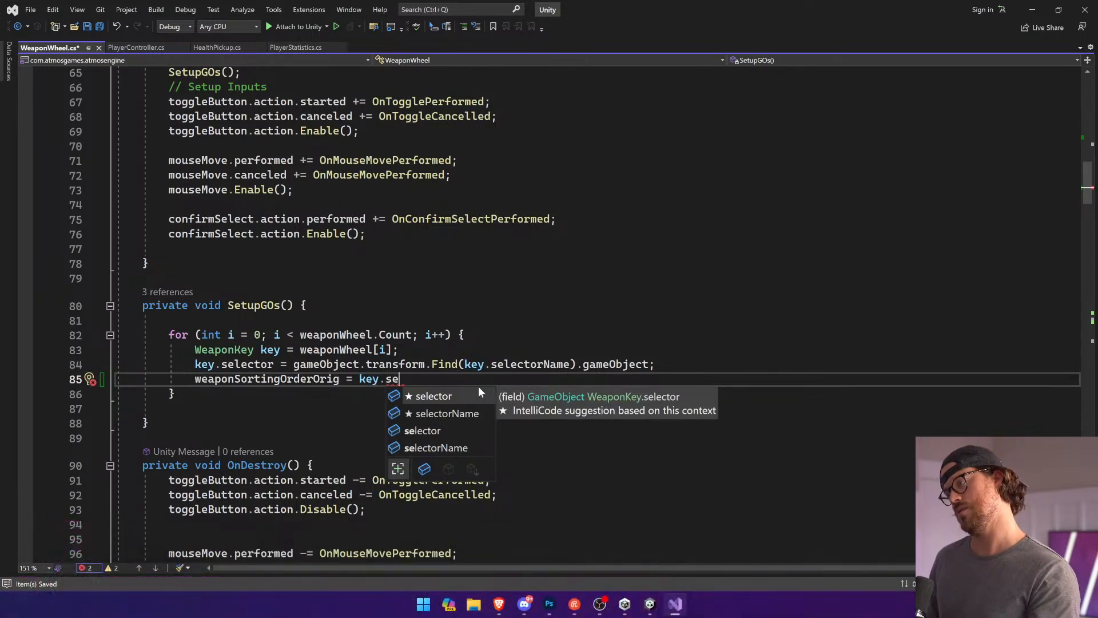
key(BackSpace)
key(BackSpace)
key(BackSpace)
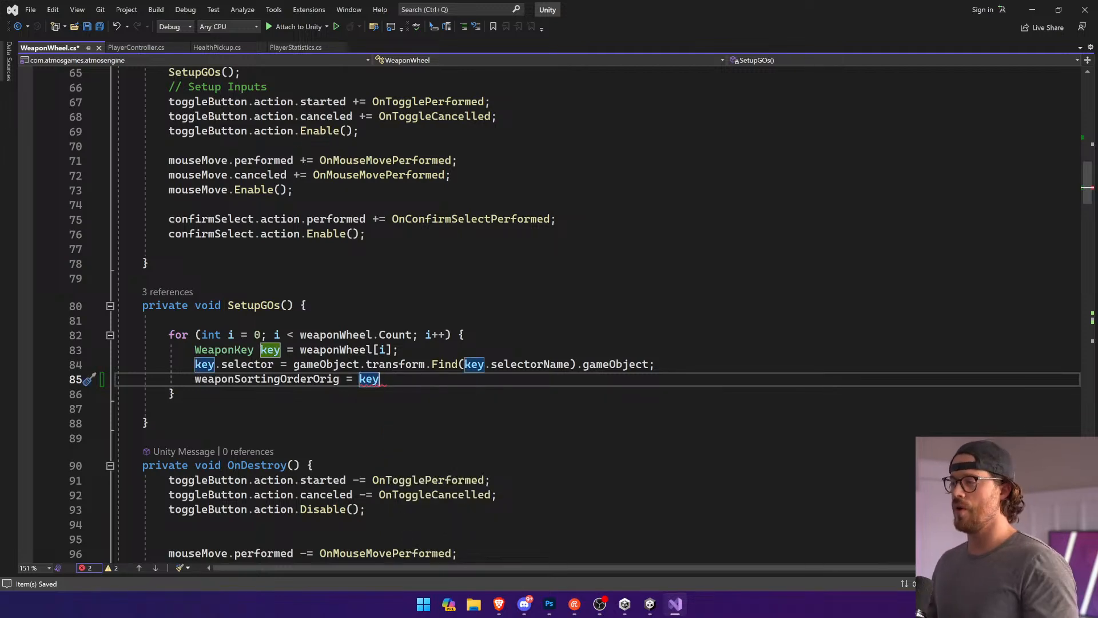
drag(299, 349, 359, 379)
text(weaponWheel[i])
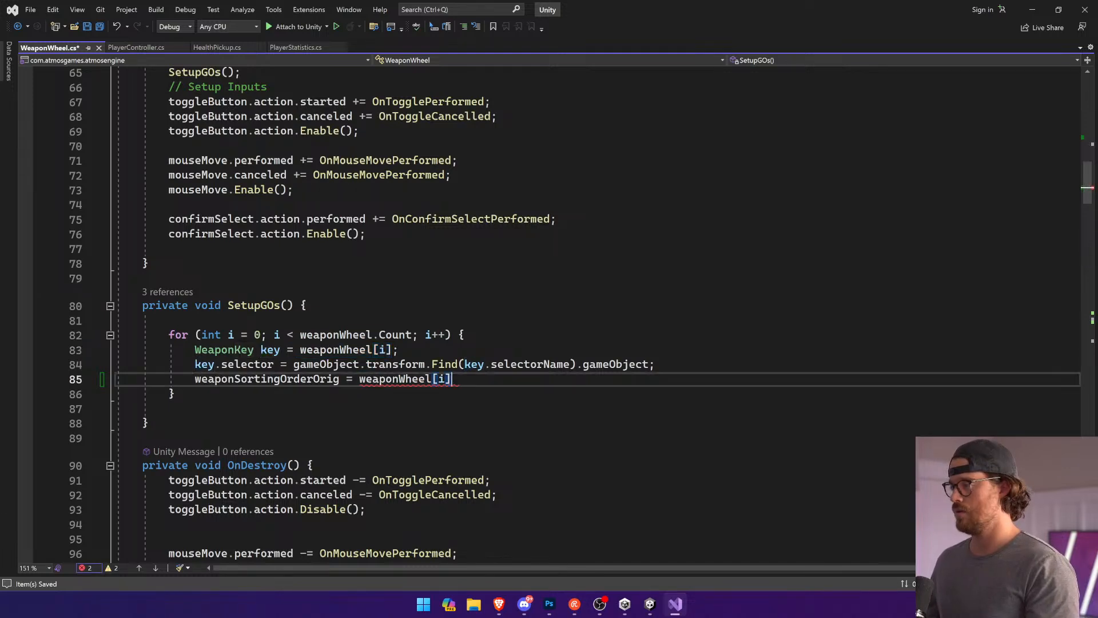
Step: Try to call GetComponent directly on weaponWheel[i] in the weaponSortingOrderOrig assignment
text(.GetCom()
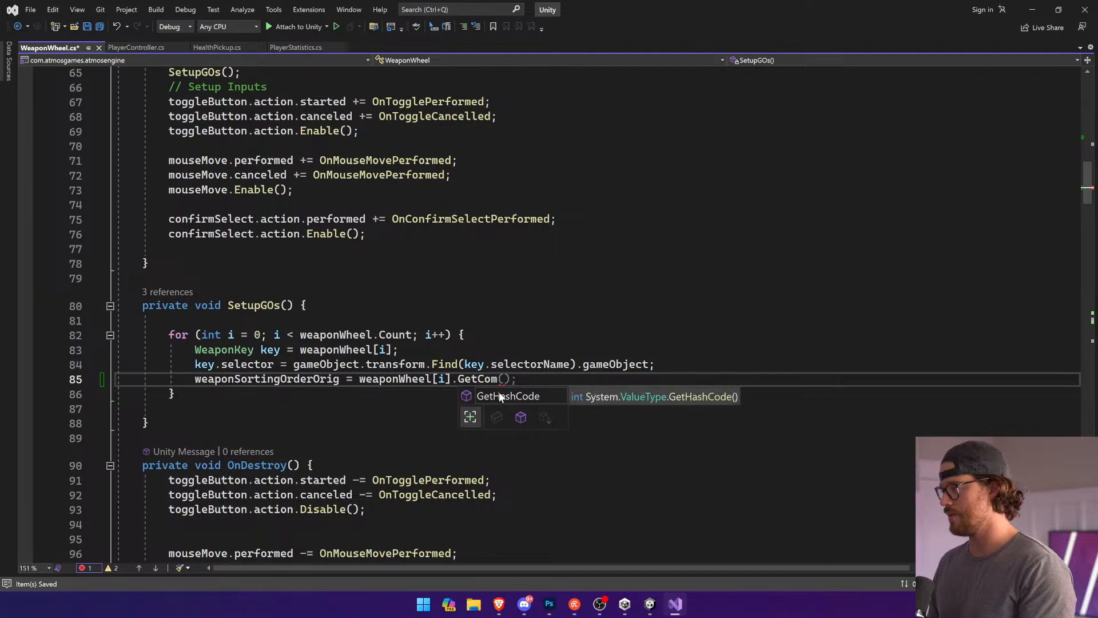
text(po)
key(BackSpace)
key(BackSpace)
key(BackSpace)
key(BackSpace)
key(BackSpace)
key(BackSpace)
key(BackSpace)
key(BackSpace)
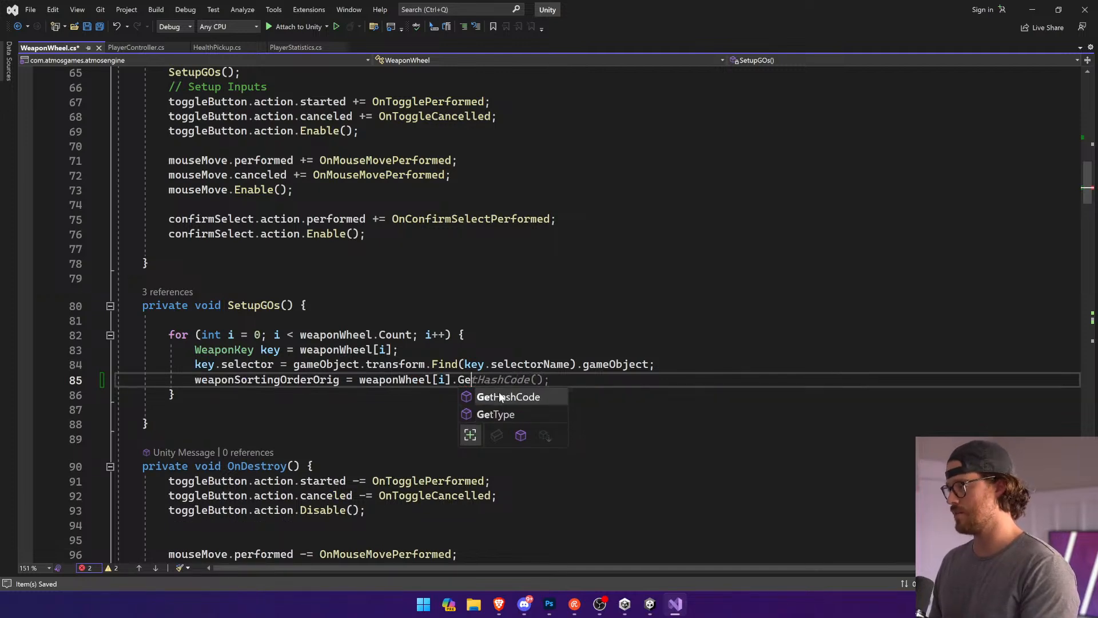
Step: Try to reach a GetComponent call through the transform and gameObject of weaponWheel[i]
text(game)
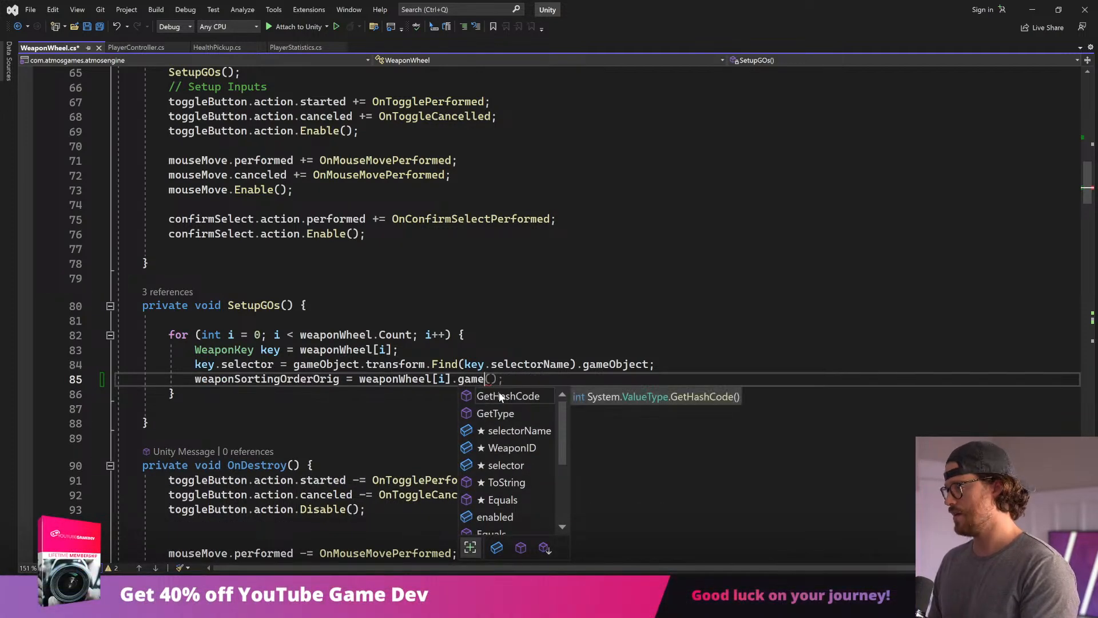
text(Object.GetCom)
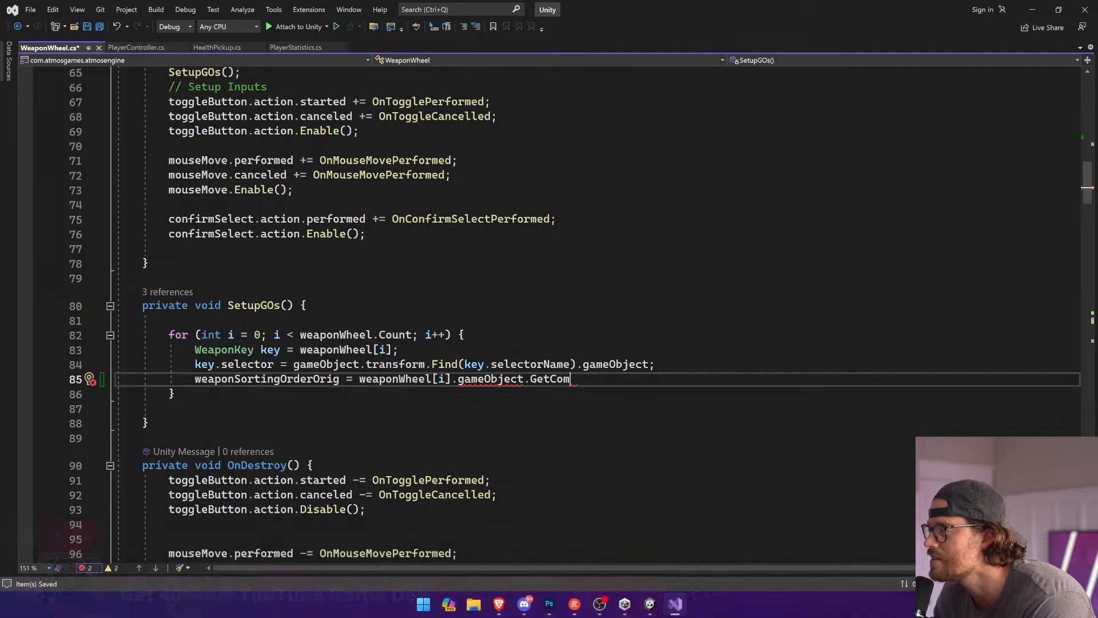
key(ctrl+Left)
key(ctrl+Left)
key(ctrl+Left)
text(transform.)
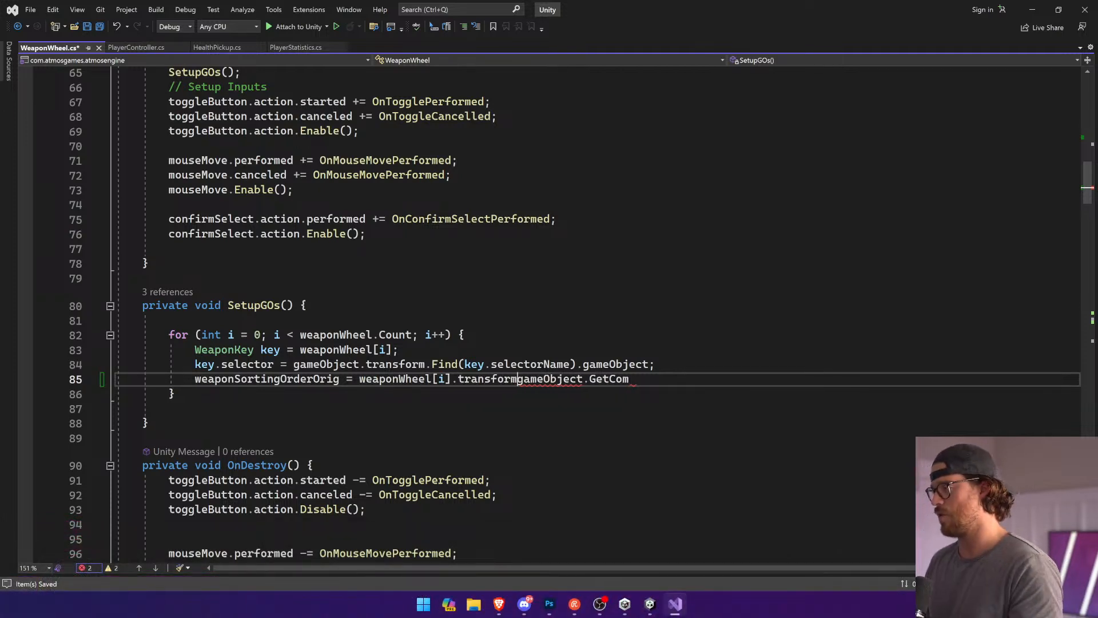
click(465, 336)
double_click(488, 380)
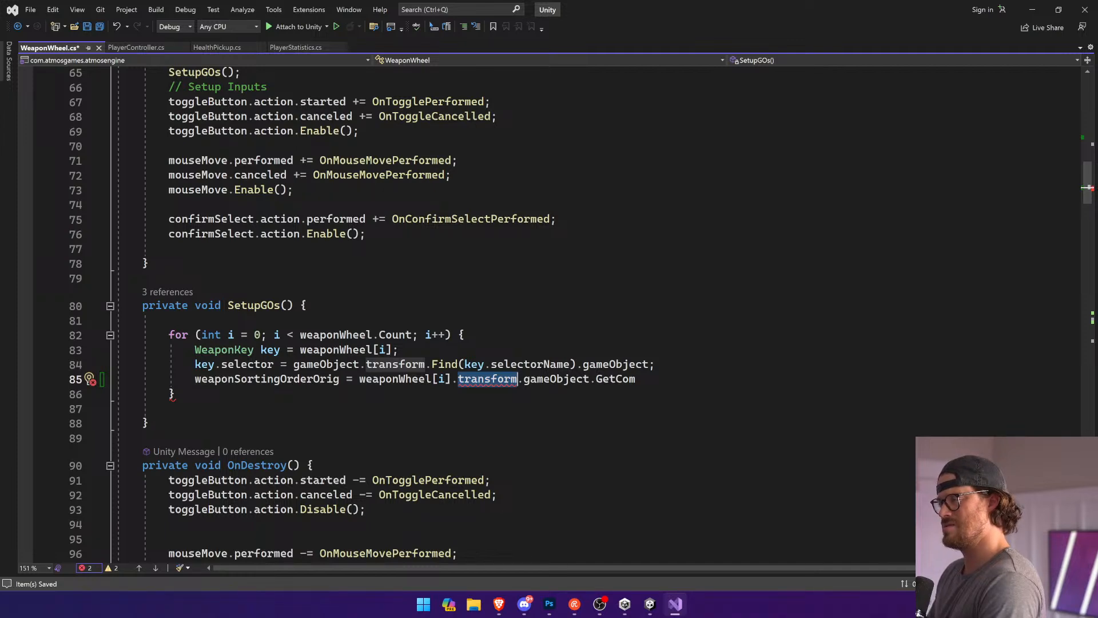
key(ctrl+shift+Left)
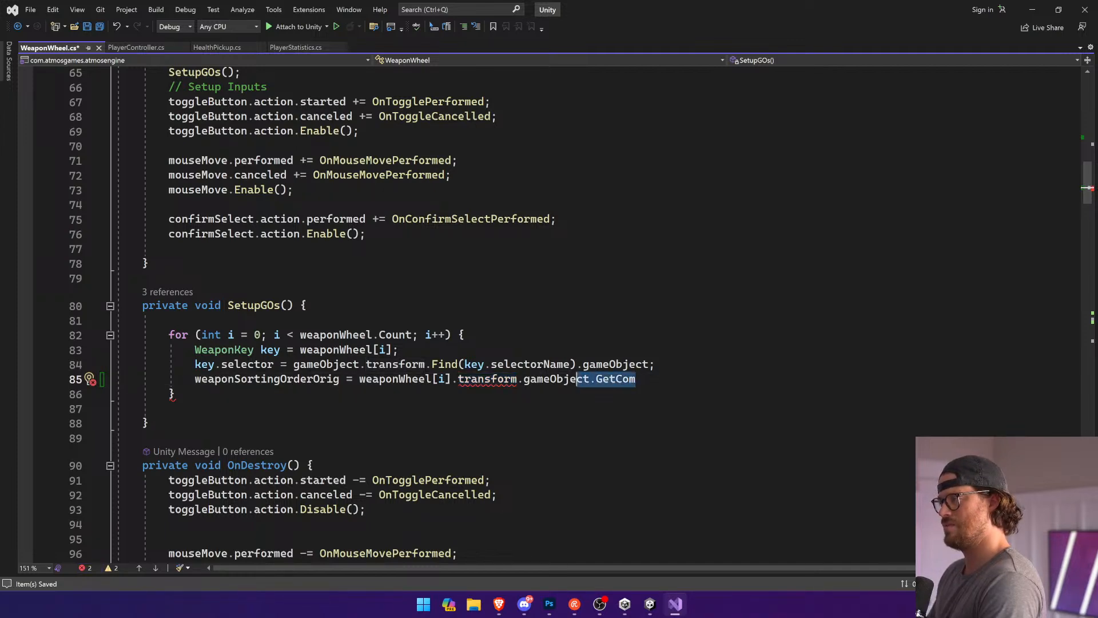
key(ctrl+shift+Left)
key(ctrl+shift+Left)
key(ctrl+shift+Left)
key(ctrl+shift+Left)
key(BackSpace)
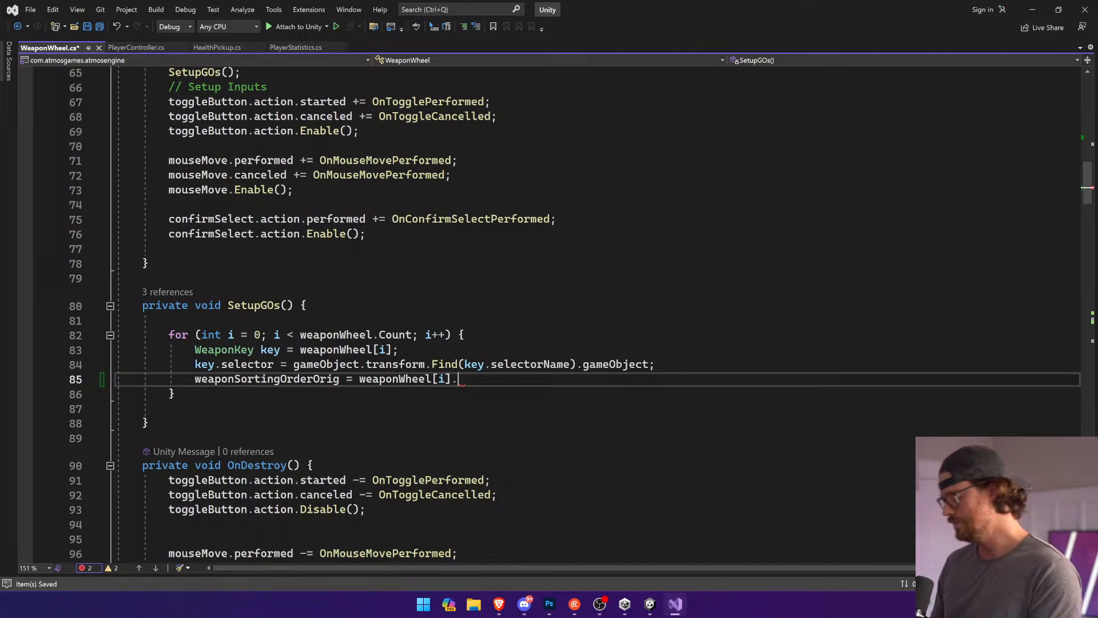
text(GetCo)
key(BackSpace)
key(BackSpace)
key(BackSpace)
key(BackSpace)
key(BackSpace)
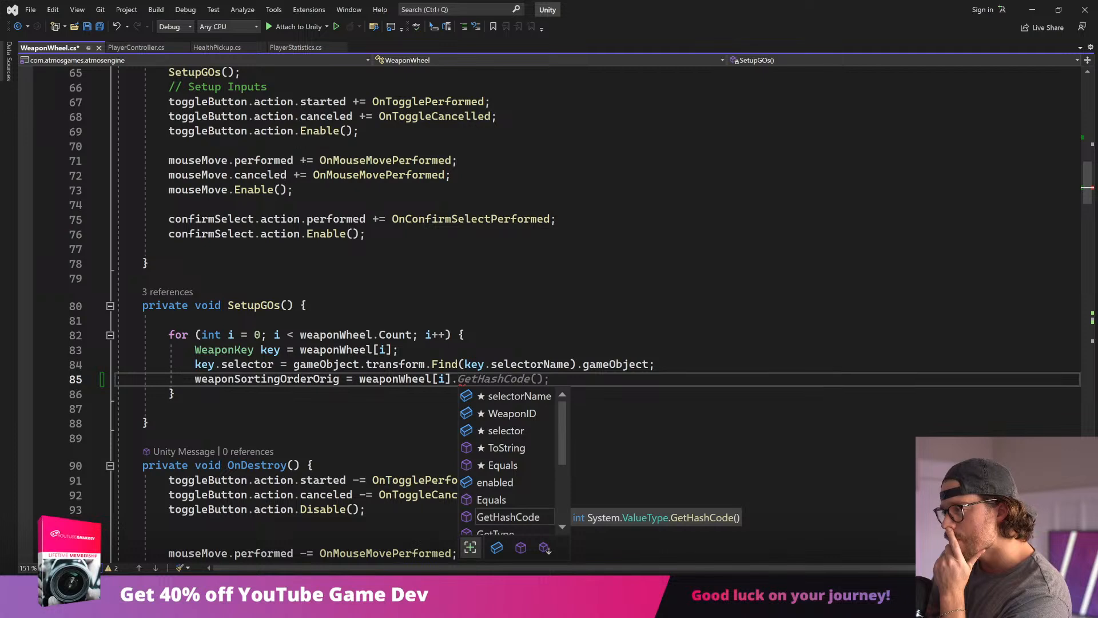
click(169, 320)
click(458, 378)
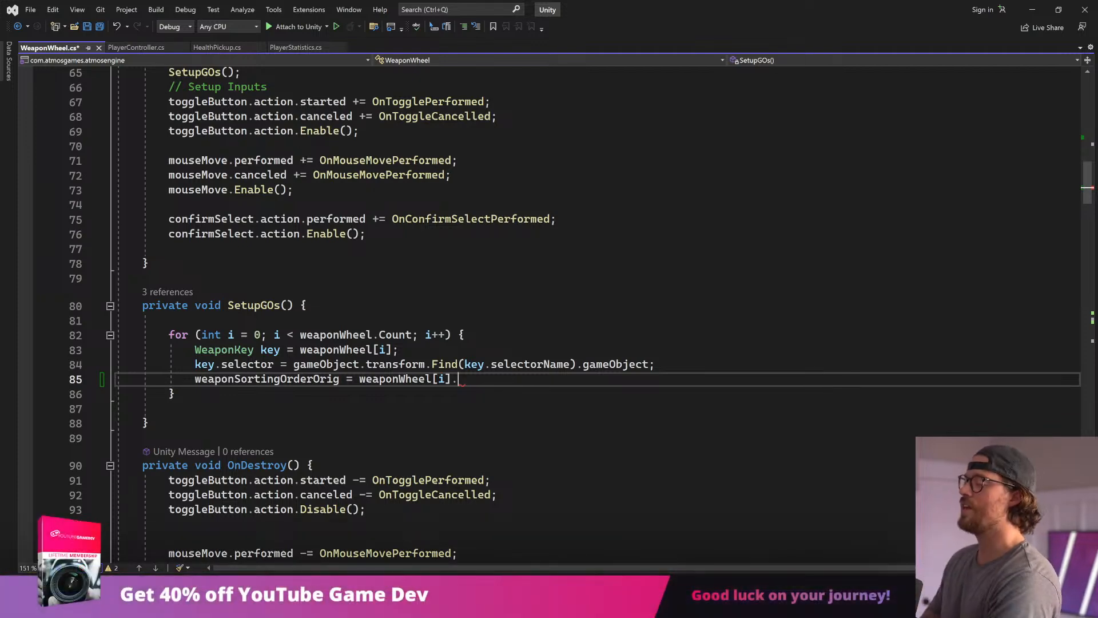
Step: Delete the unfinished weaponSortingOrderOrig line from the SetupGOs loop
scroll(572, 314, down, 8)
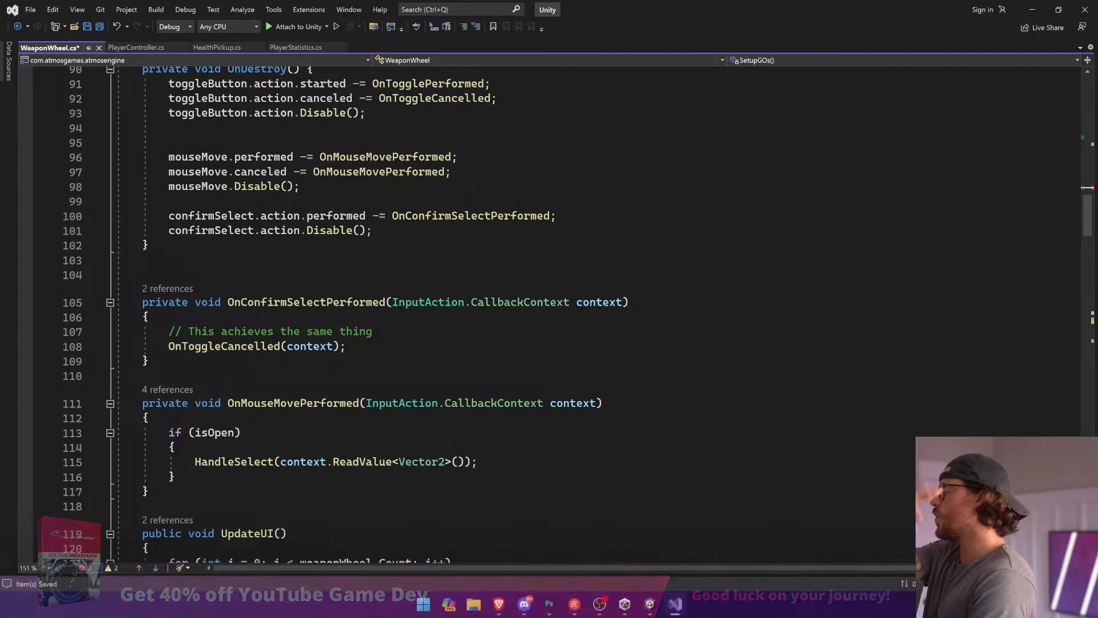
scroll(572, 315, up, 10)
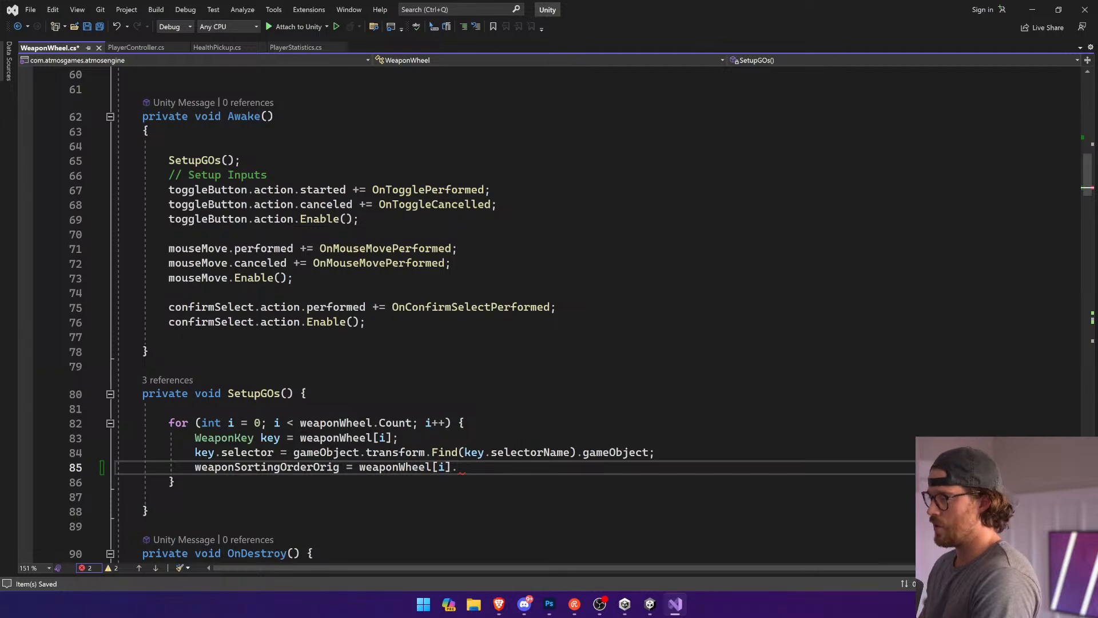
drag(658, 452, 194, 438)
click(267, 455)
click(459, 467)
drag(459, 468, 117, 468)
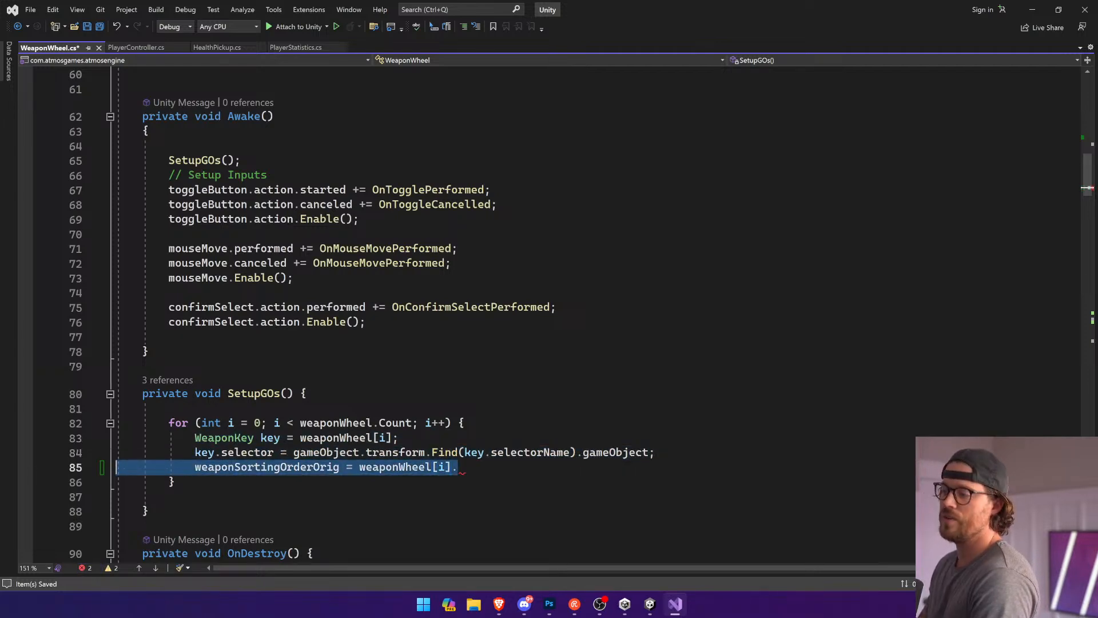
key(BackSpace)
key(BackSpace)
Step: Remove the weaponSortingOrderOrig array declaration from the References fields and save the script
scroll(549, 315, up, 8)
scroll(549, 315, up, 6)
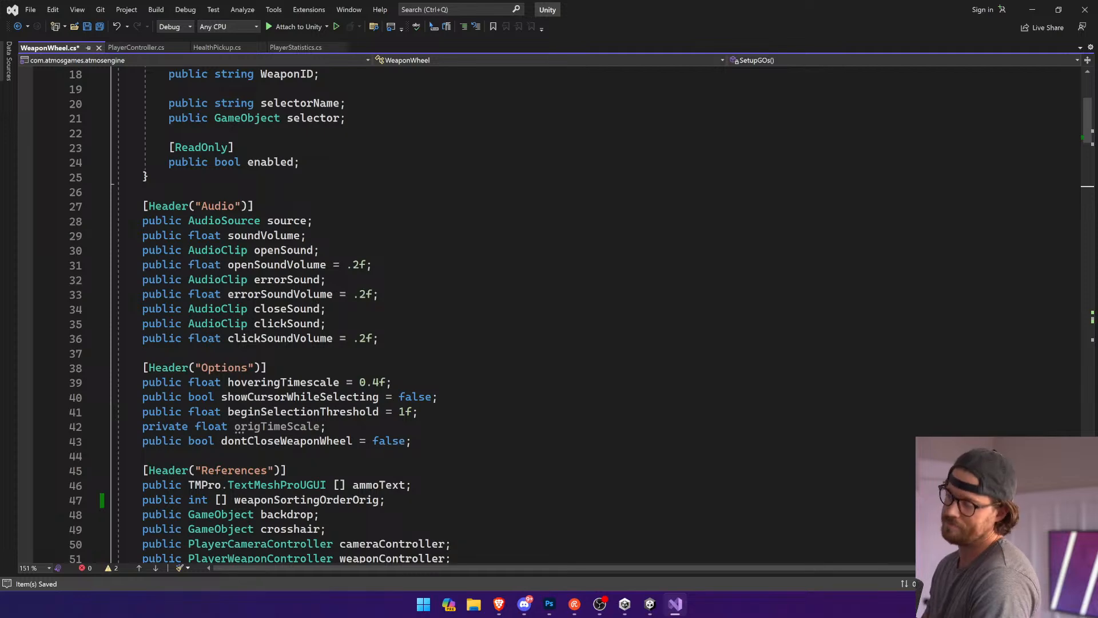
scroll(549, 315, up, 3)
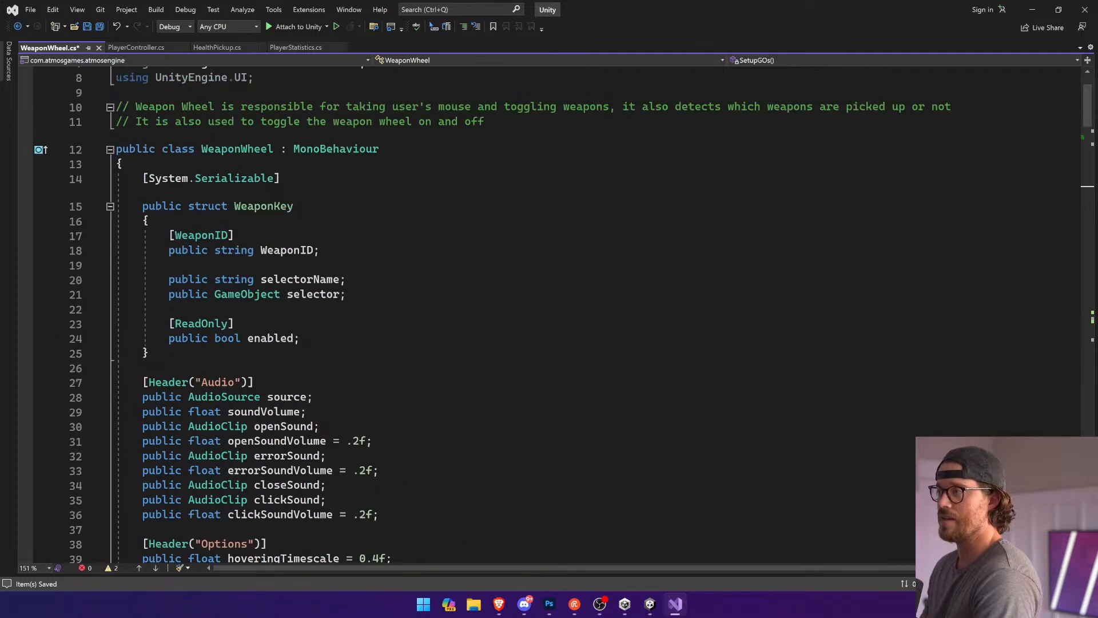
scroll(549, 314, down, 4)
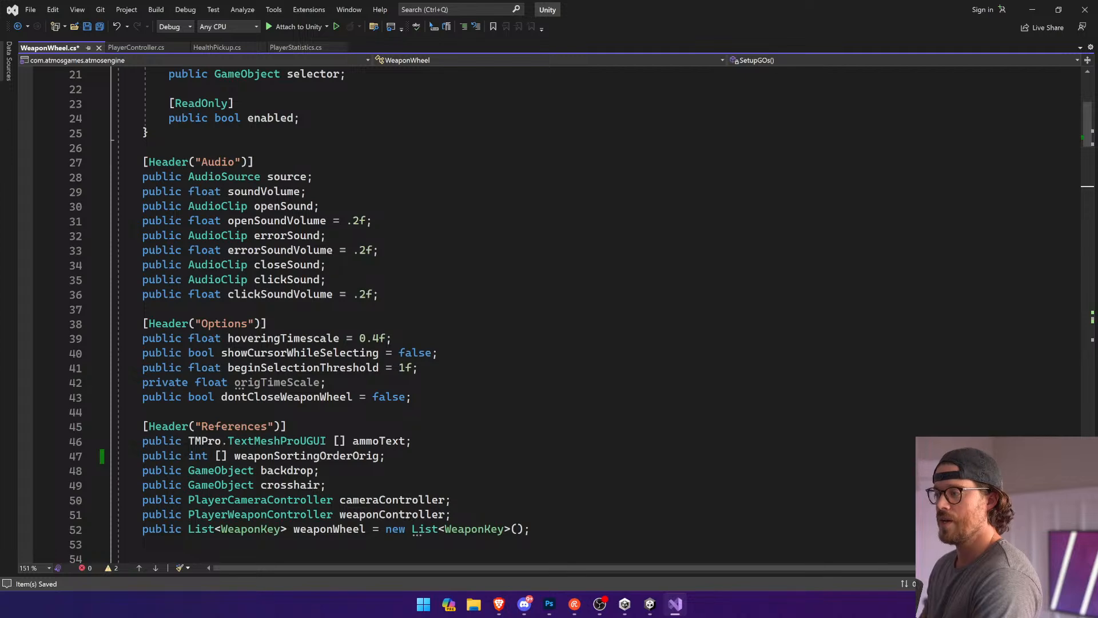
drag(386, 456, 117, 455)
key(BackSpace)
key(BackSpace)
scroll(549, 315, down, 20)
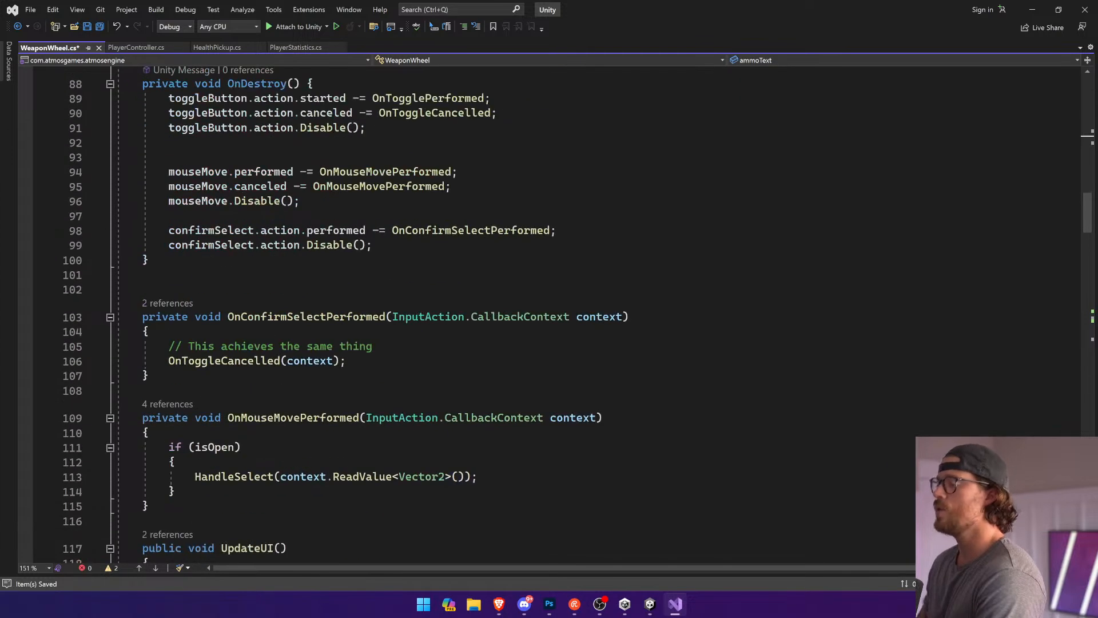
key(ctrl+s)
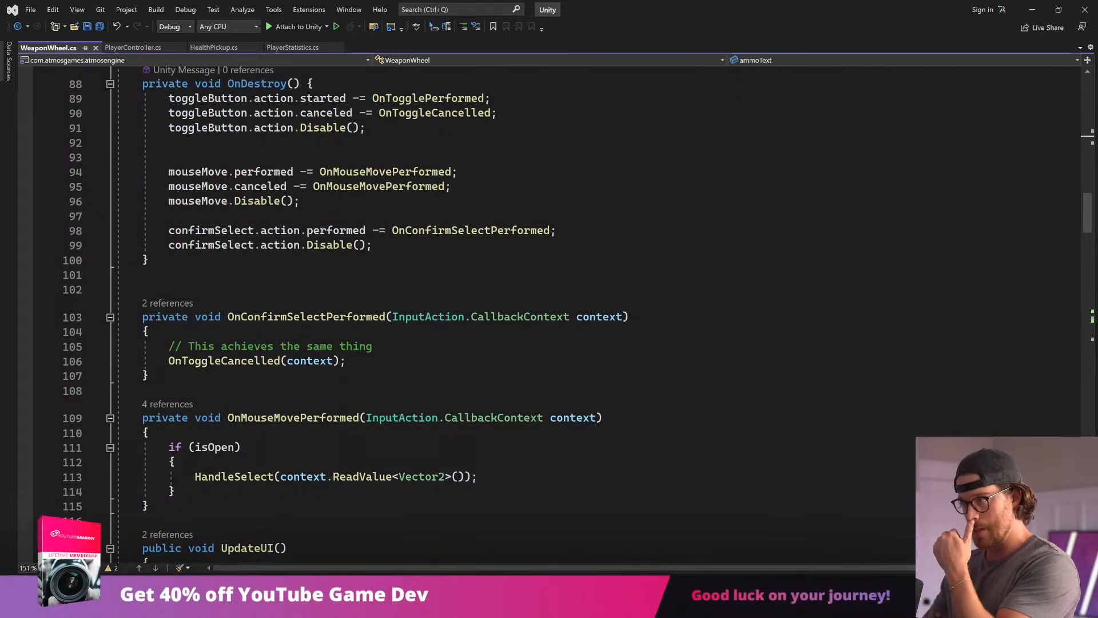
Step: Go to the definition of HandleSelect from OnMouseMovePerformed and examine how it toggles the selected index
scroll(549, 315, down, 3)
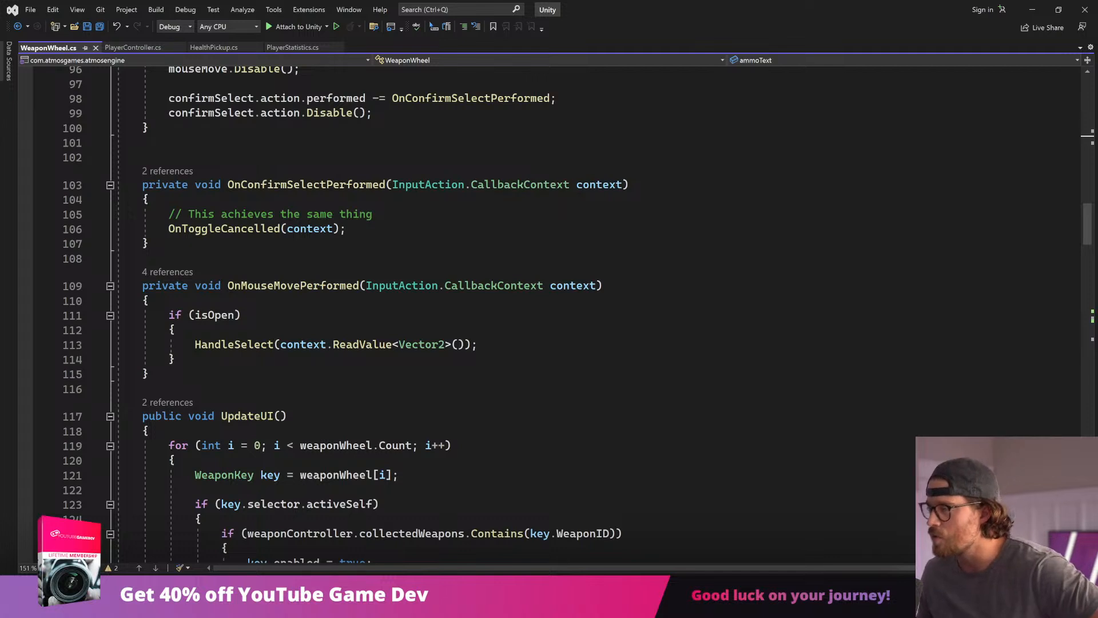
ctrl+click(235, 344)
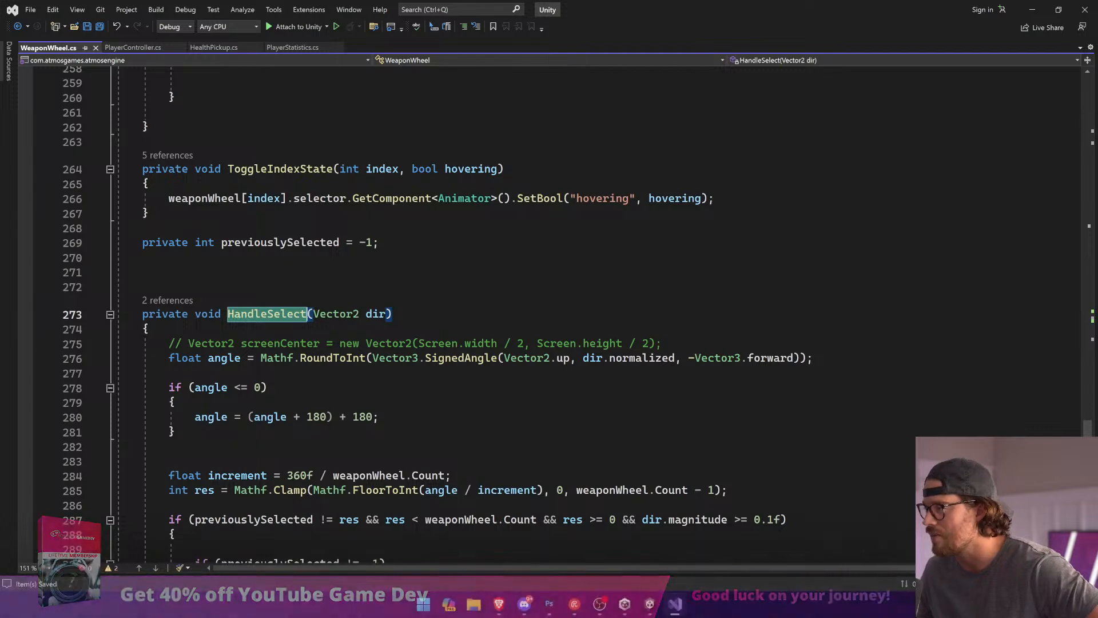
scroll(549, 314, down, 2)
scroll(549, 314, down, 3)
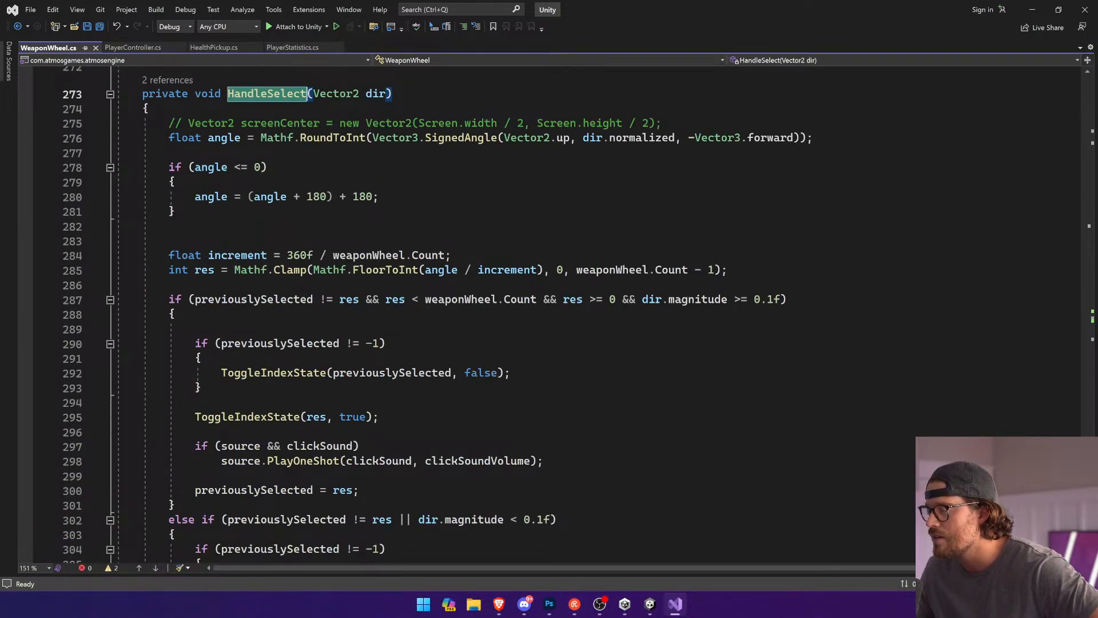
scroll(549, 315, down, 1)
scroll(549, 314, down, 2)
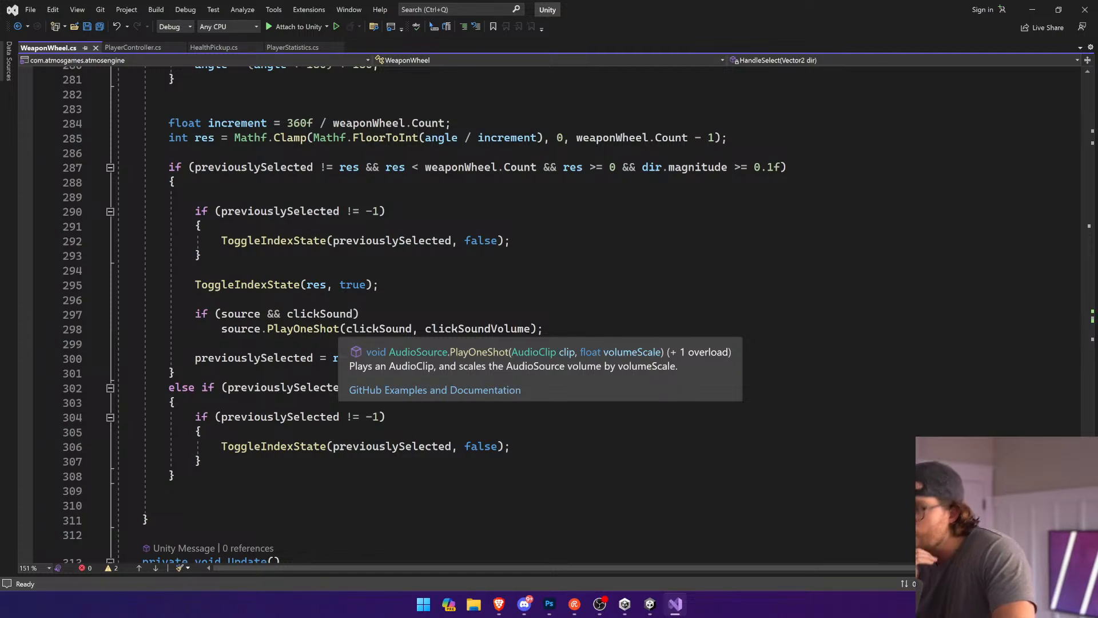
Step: Insert two blank lines below the PlayOneShot call in HandleSelect, above the previouslySelected assignment
click(360, 314)
click(543, 329)
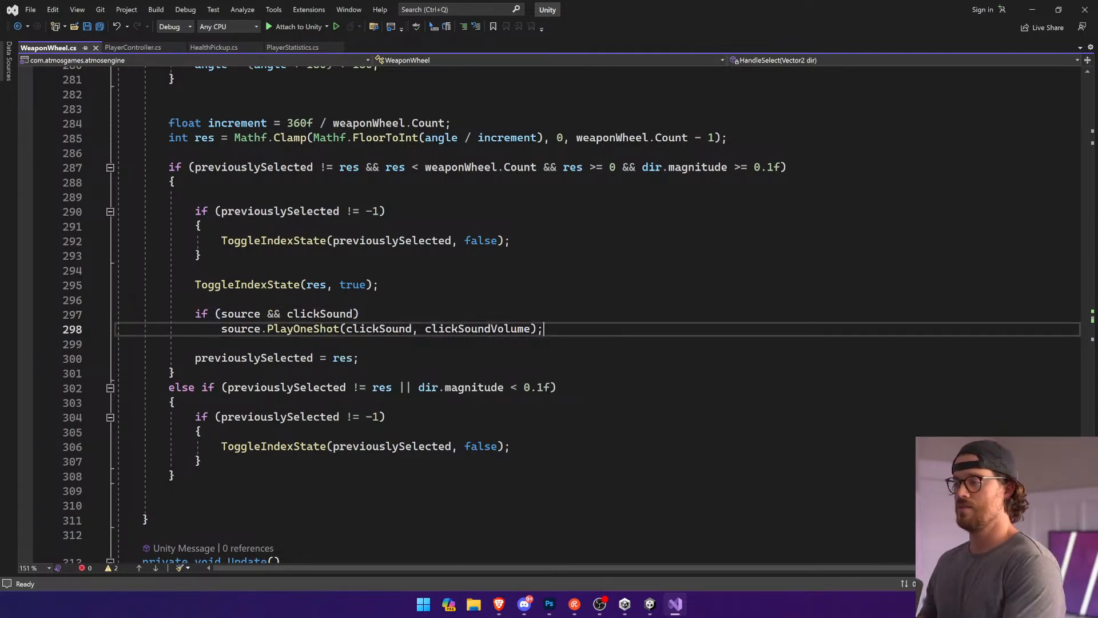
text(; ;===)
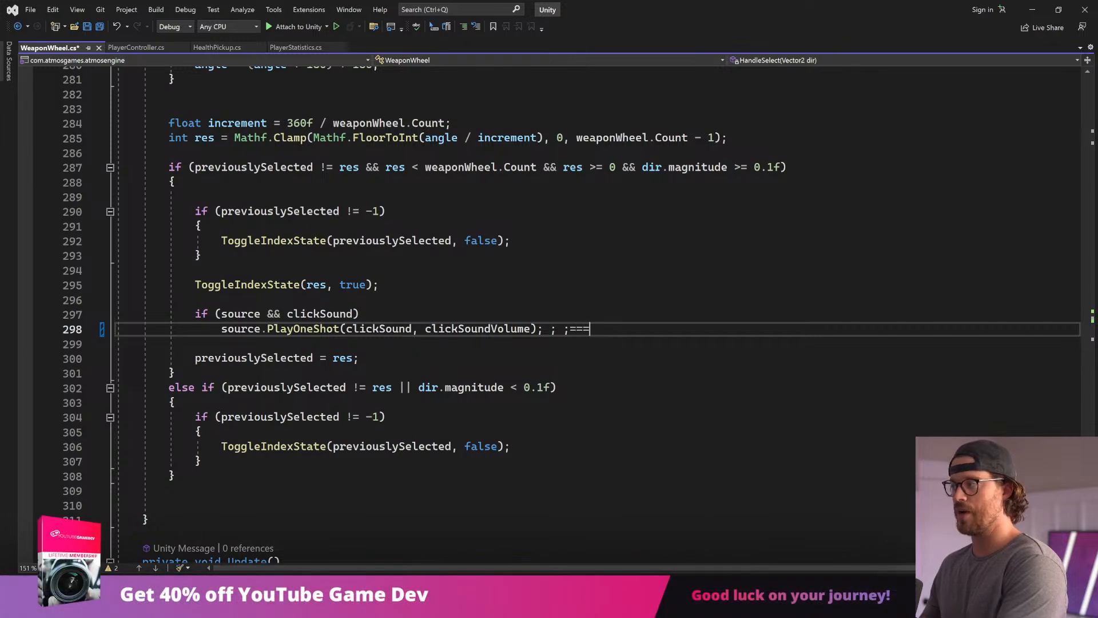
key(BackSpace)
key(BackSpace)
key(BackSpace)
key(BackSpace)
key(BackSpace)
key(Return)
key(Return)
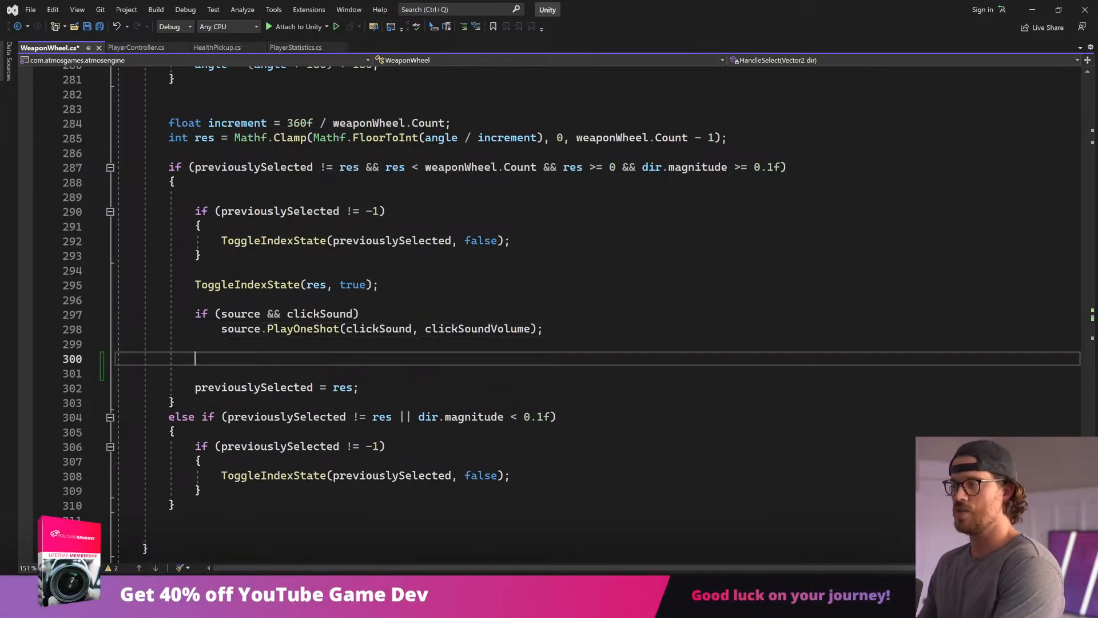
key(Down)
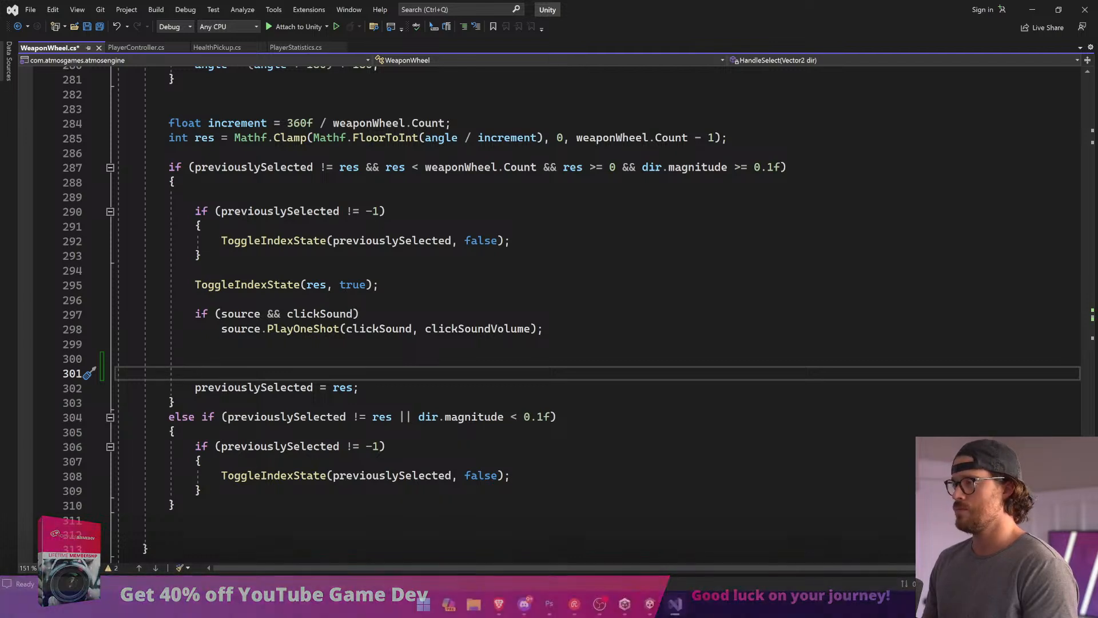
Step: Try to start a member call on res above the previouslySelected assignment in HandleSelect
scroll(572, 314, up, 4)
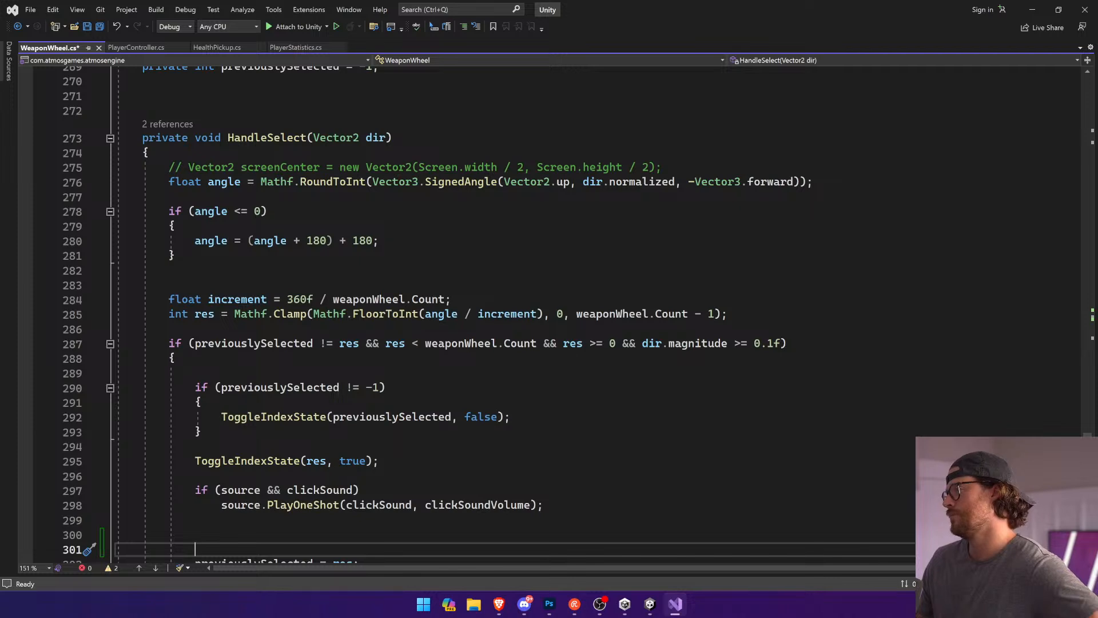
scroll(549, 315, down, 6)
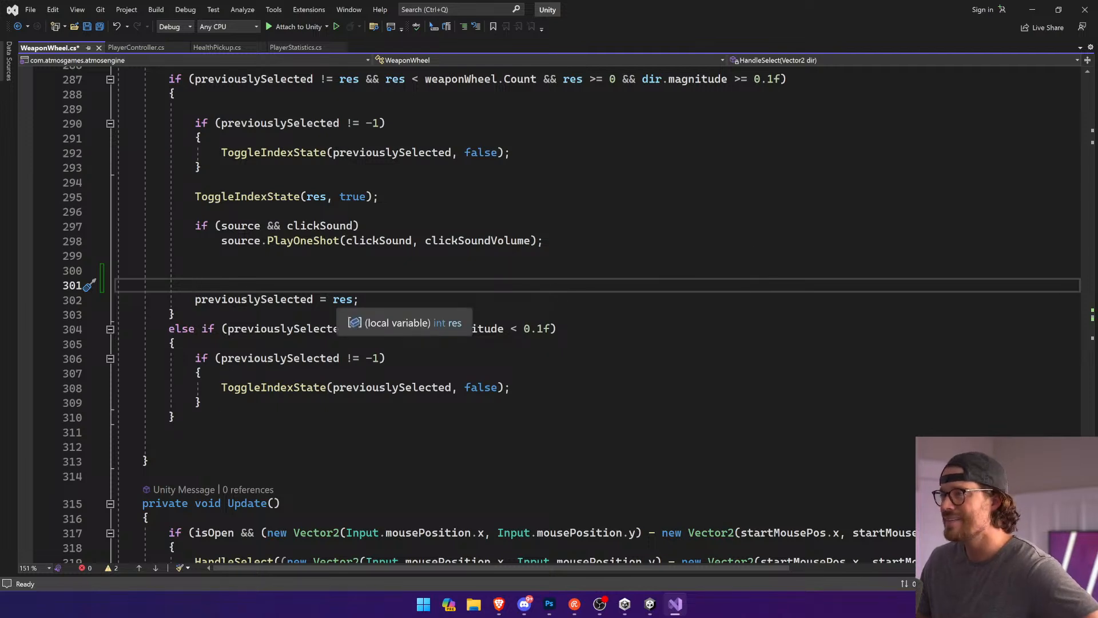
scroll(549, 315, up, 3)
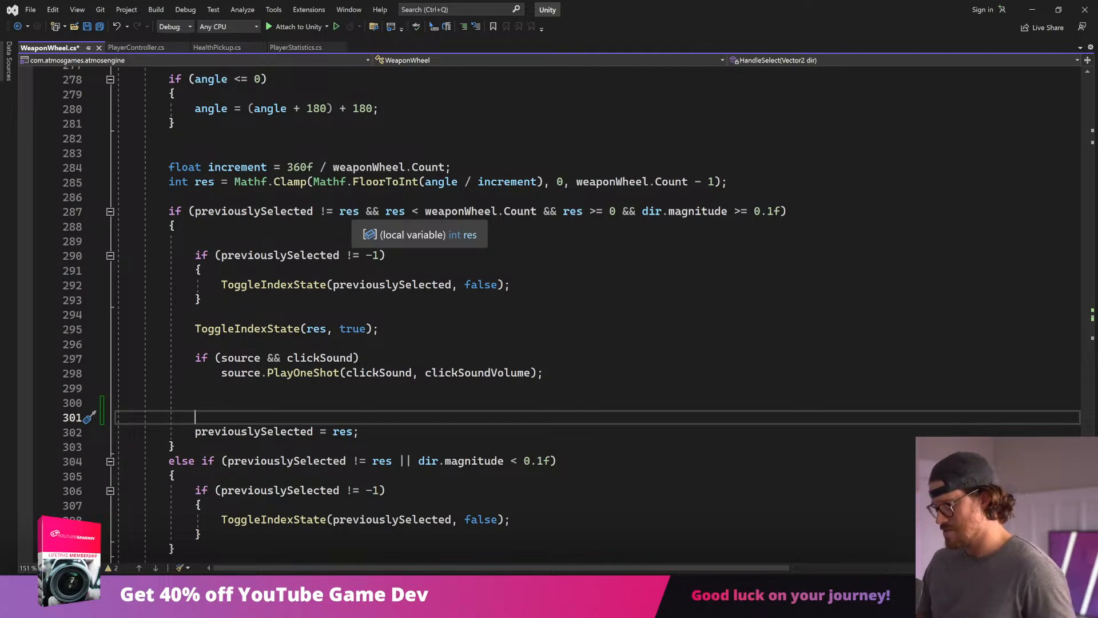
text(res.)
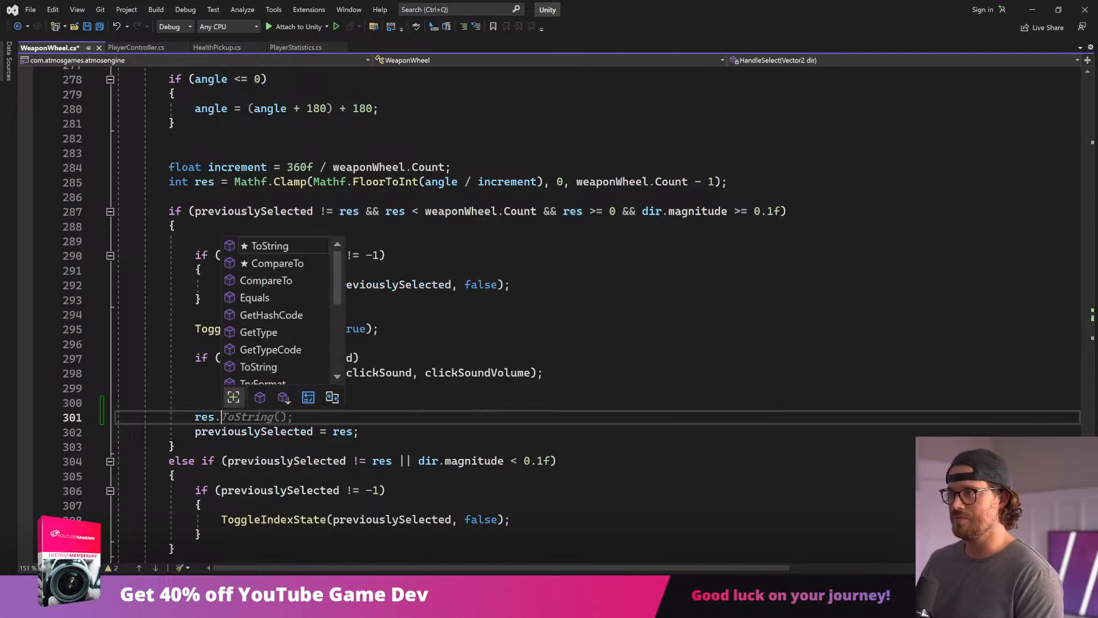
key(BackSpace)
key(BackSpace)
key(BackSpace)
key(BackSpace)
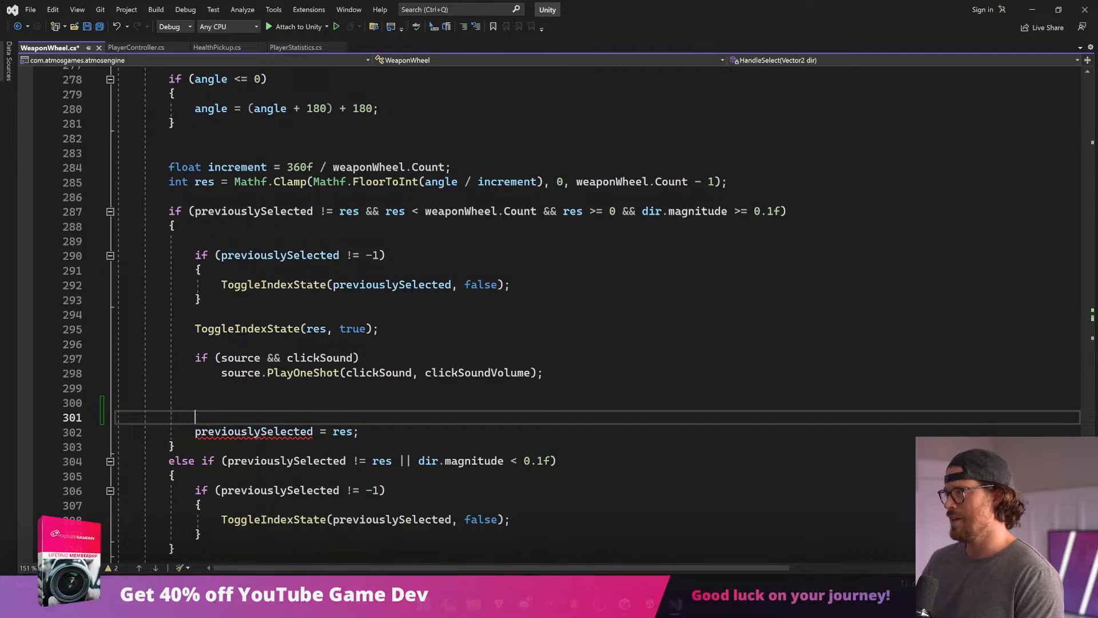
Step: Search the current project for "animator" and return to WeaponWheel.cs
scroll(549, 314, up, 3)
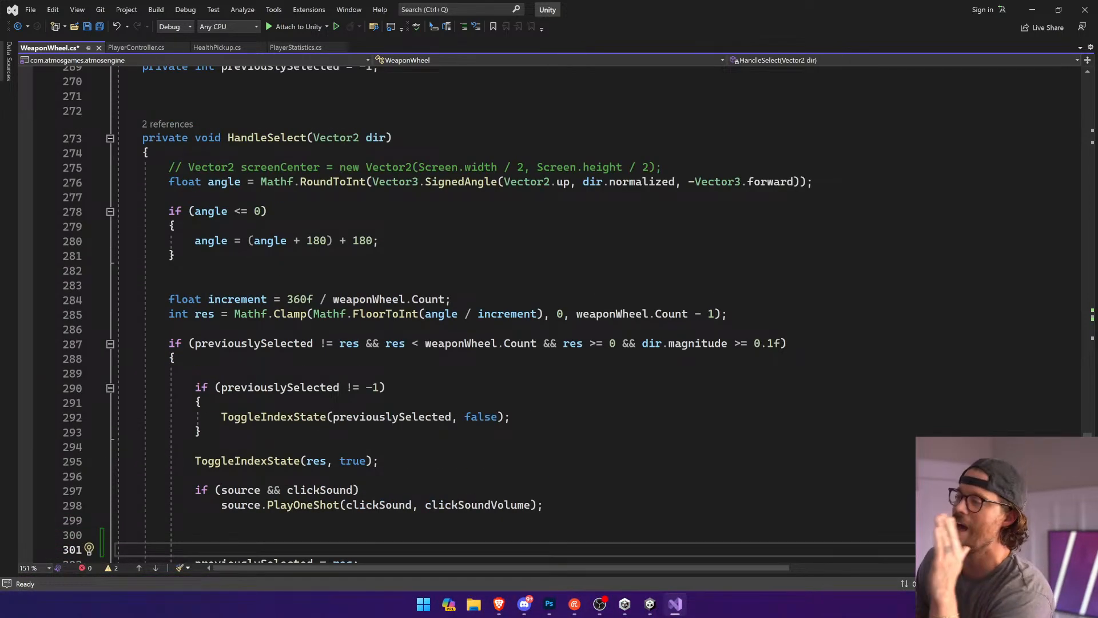
scroll(549, 315, down, 6)
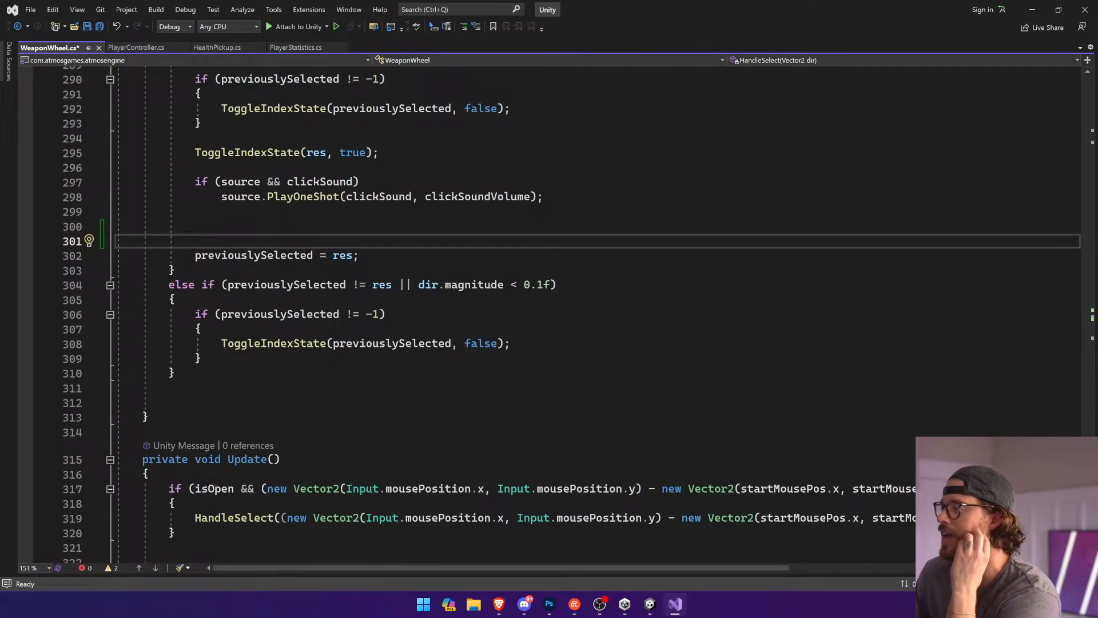
click(195, 226)
key(ctrl+f)
text(animator)
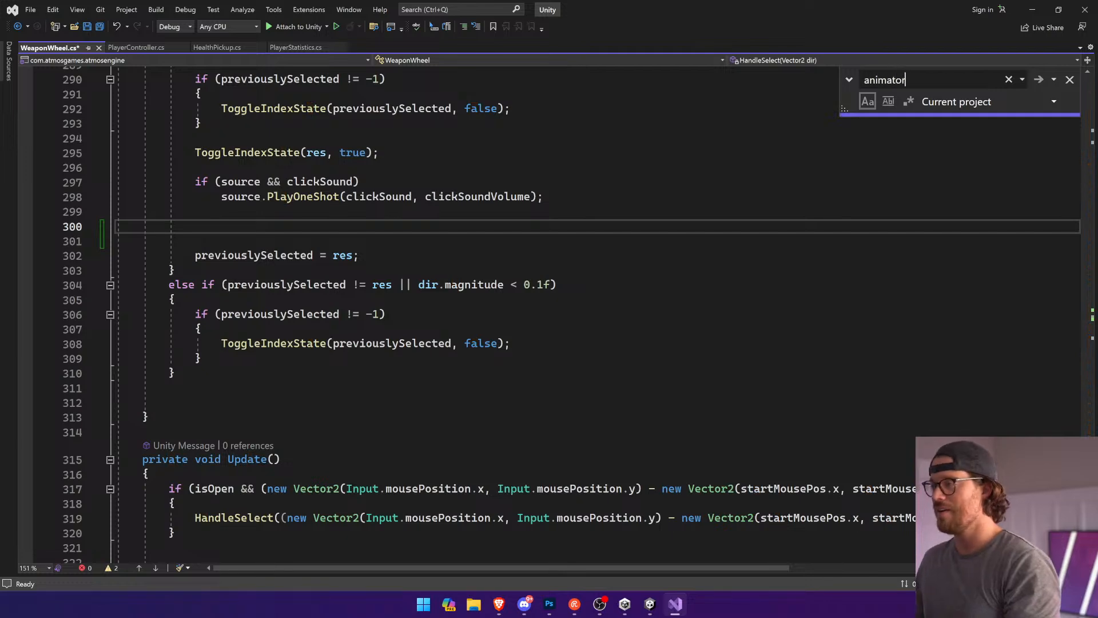
key(Return)
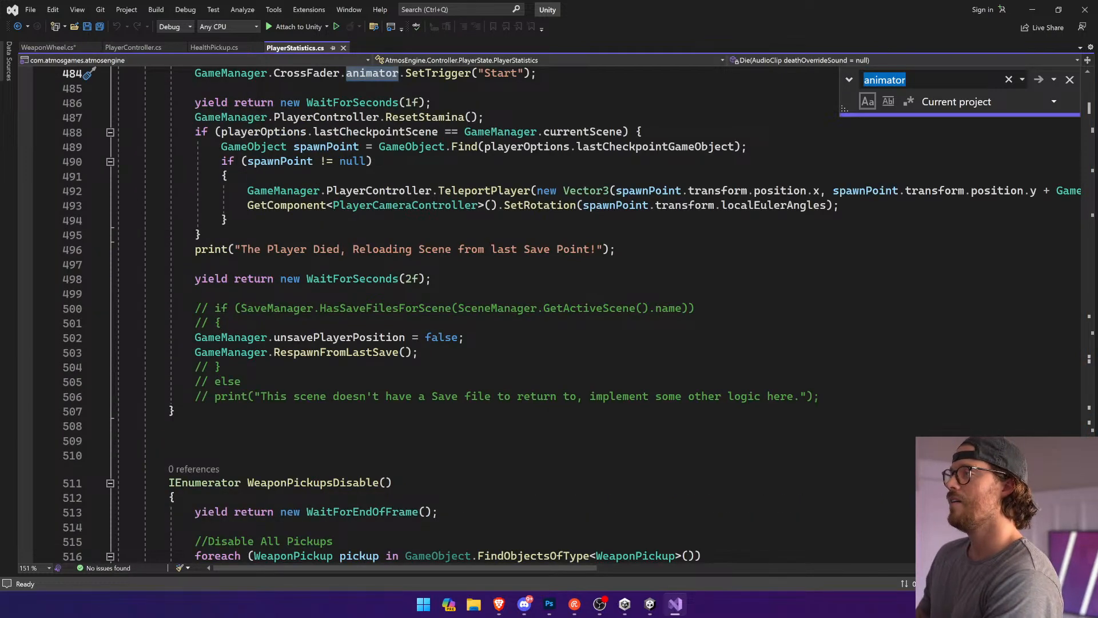
click(50, 53)
Step: Repeat the "animator" search from the beginning of WeaponWheel.cs, and come back to that script
scroll(366, 318, up, 20)
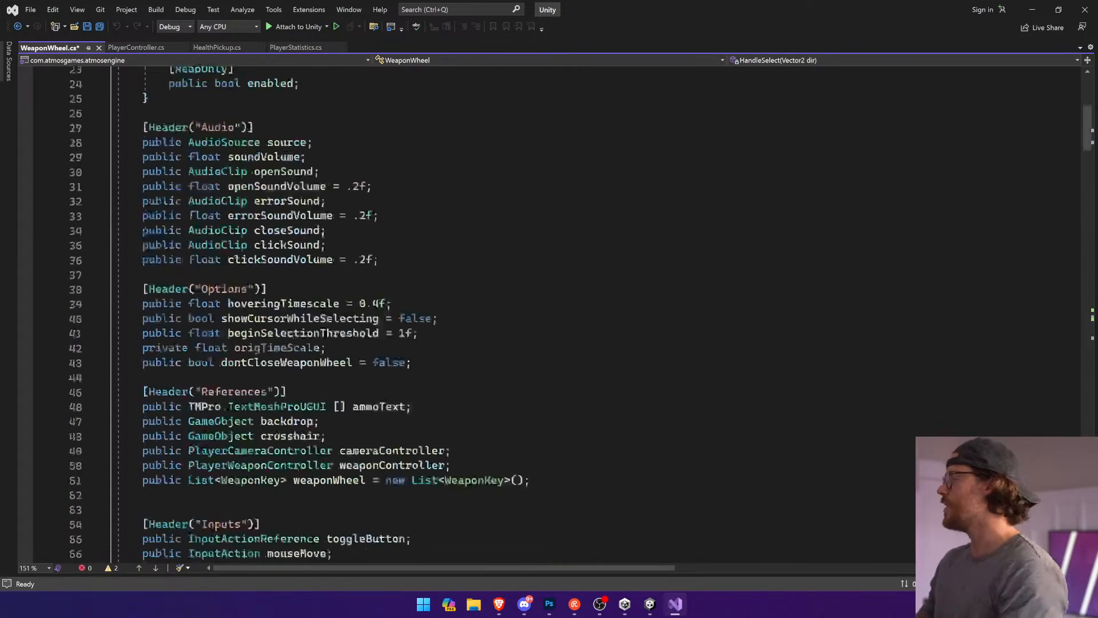
click(257, 176)
key(ctrl+f)
text(animator)
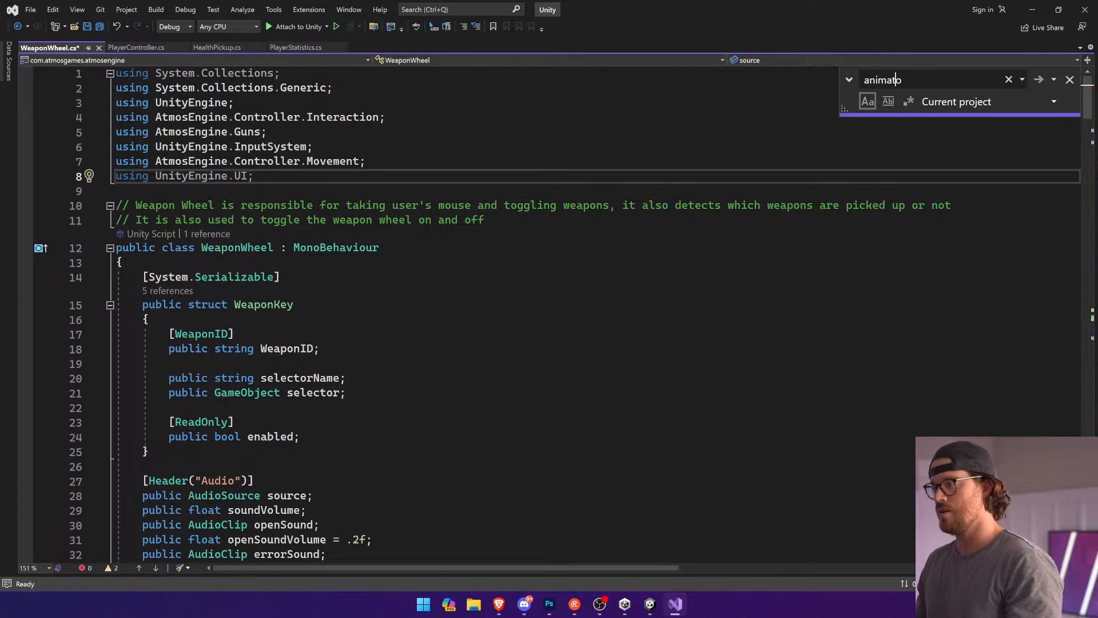
key(Return)
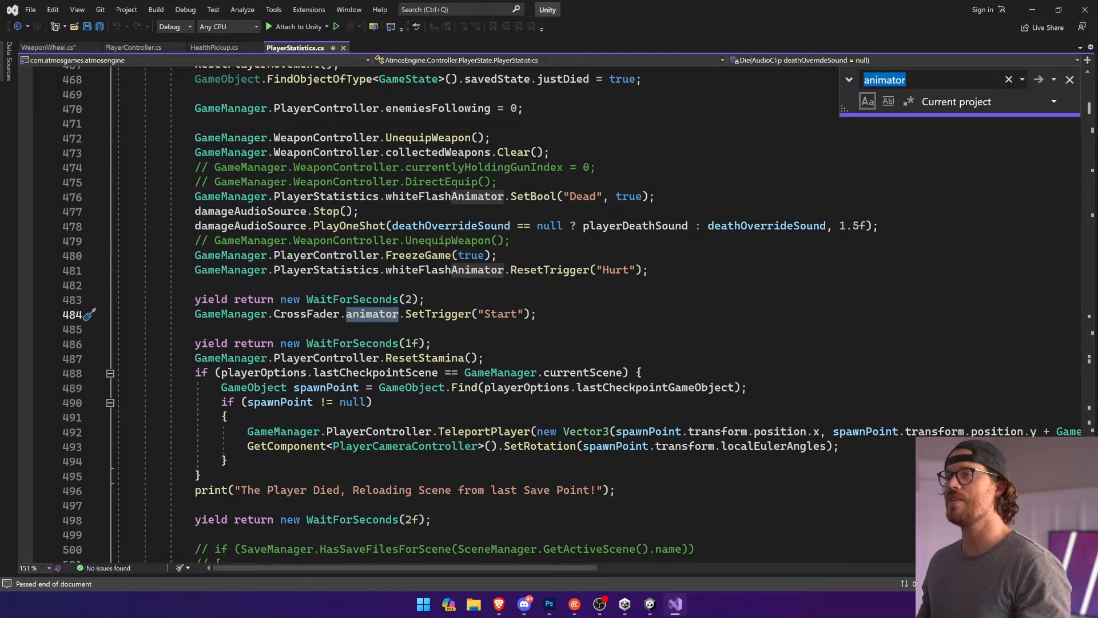
click(49, 47)
Step: In UpdateUI, insert key.selector.GetComponent<Animator>() on a new line below the SetBool("hovering", true) call
scroll(401, 308, down, 4)
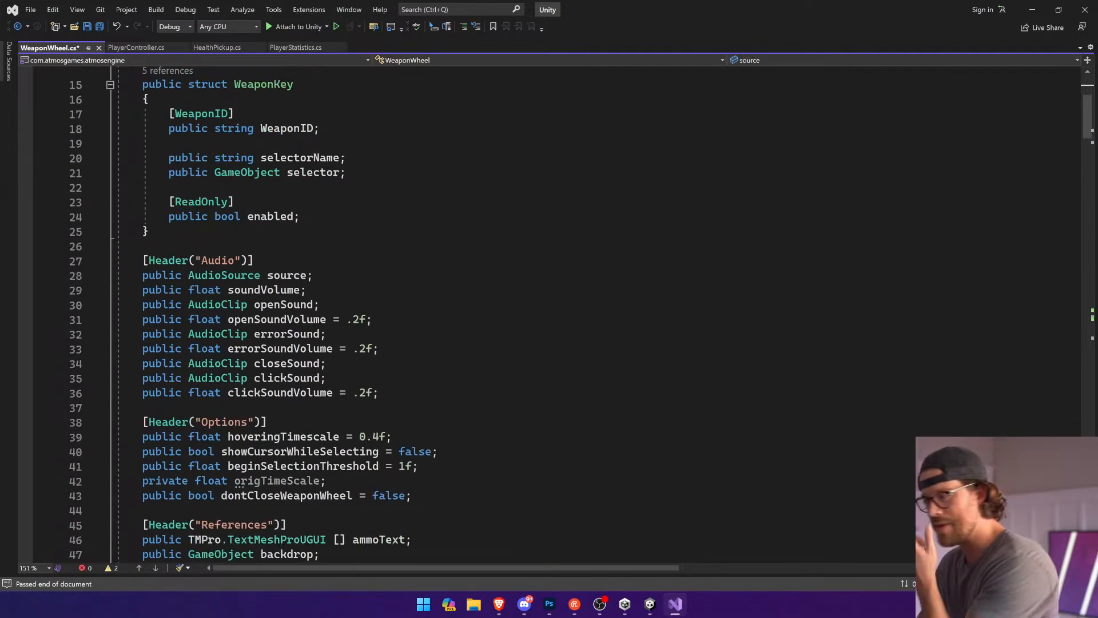
scroll(401, 309, down, 6)
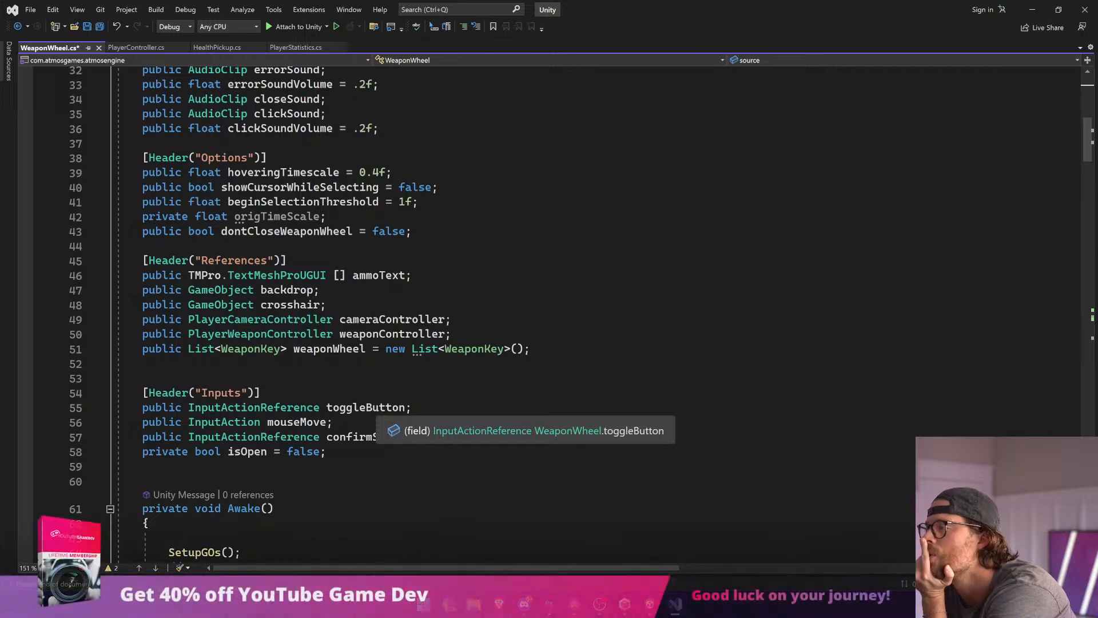
scroll(366, 407, down, 15)
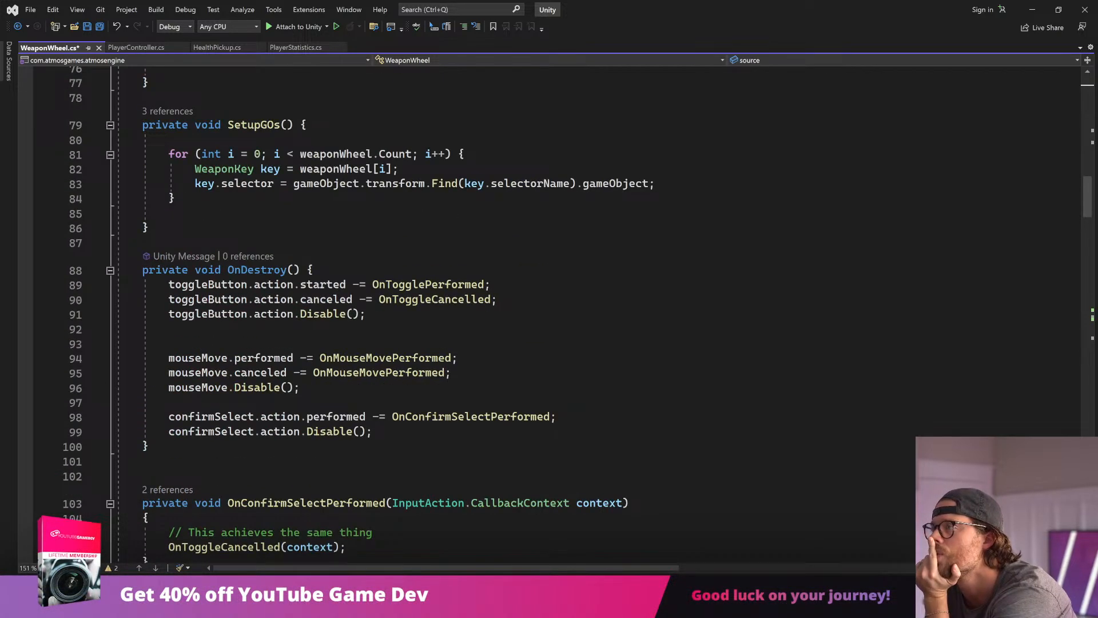
scroll(549, 314, down, 7)
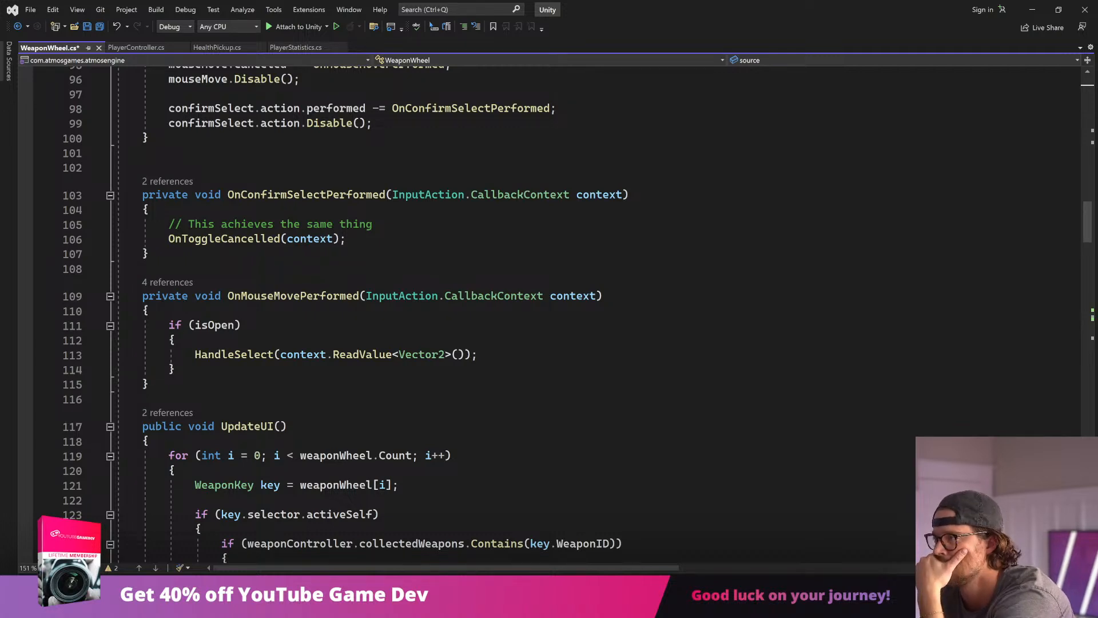
scroll(549, 315, down, 2)
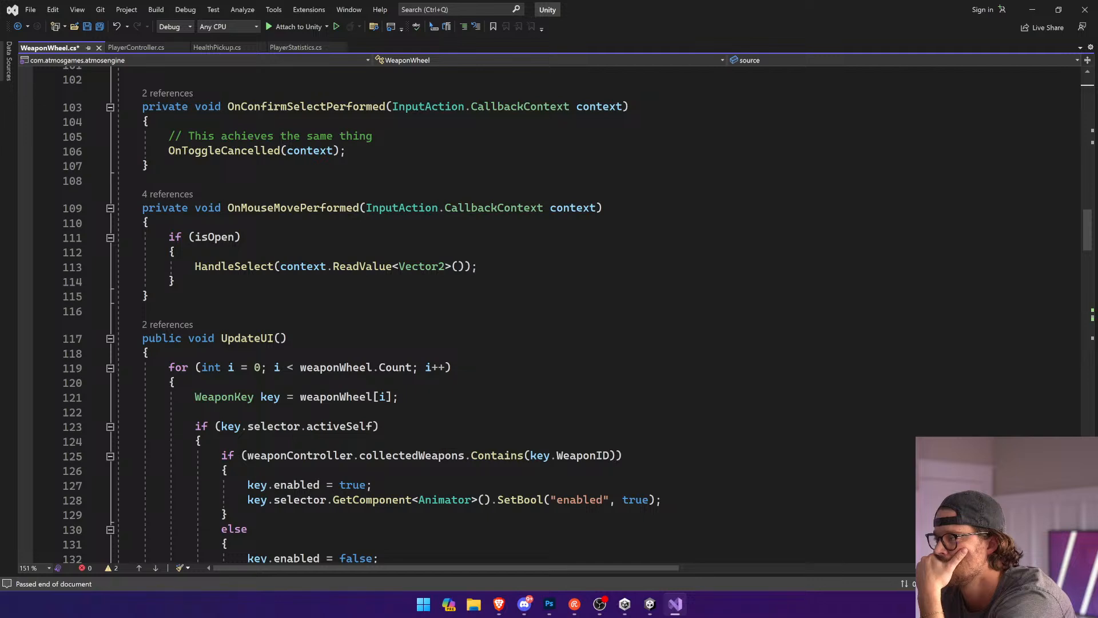
triple_click(549, 500)
scroll(549, 500, down, 4)
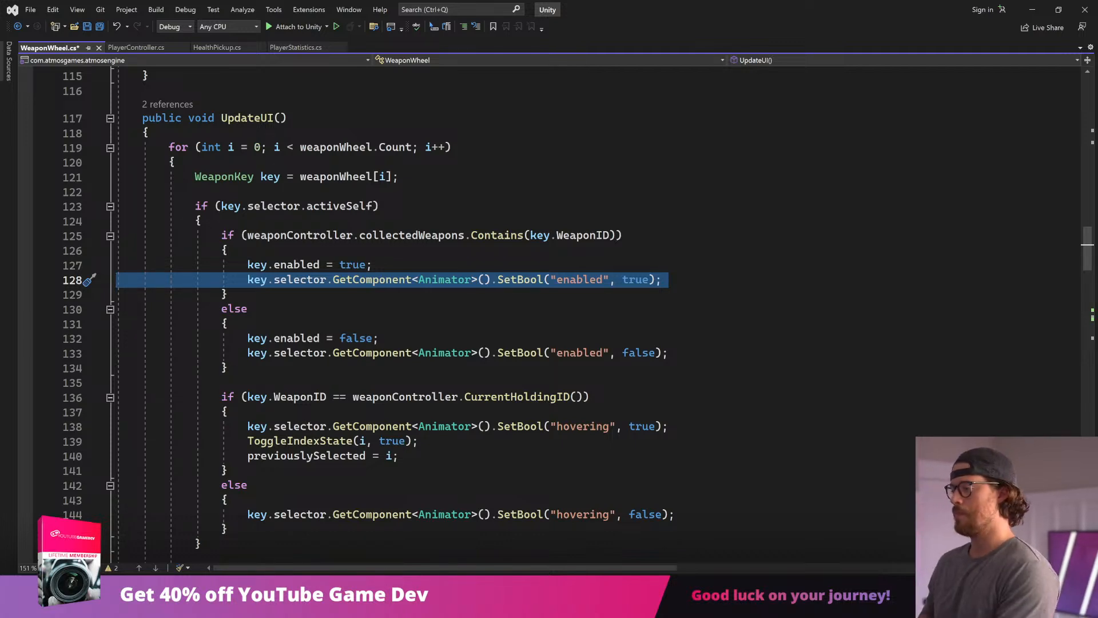
click(678, 427)
key(Return)
text(key.)
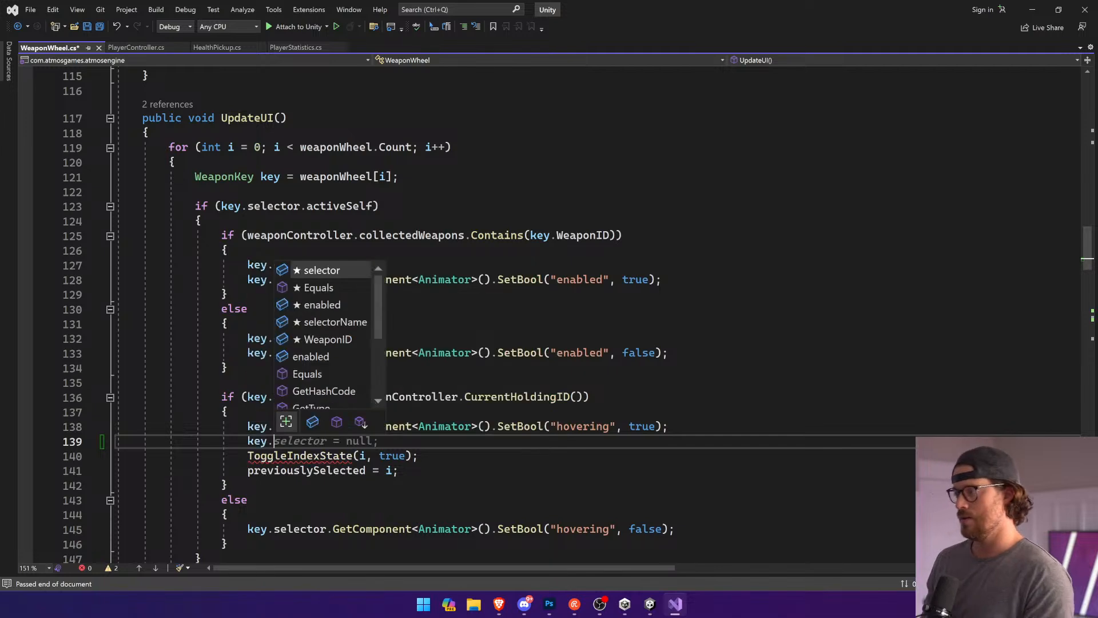
click(229, 412)
drag(247, 427, 491, 426)
key(ctrl+c)
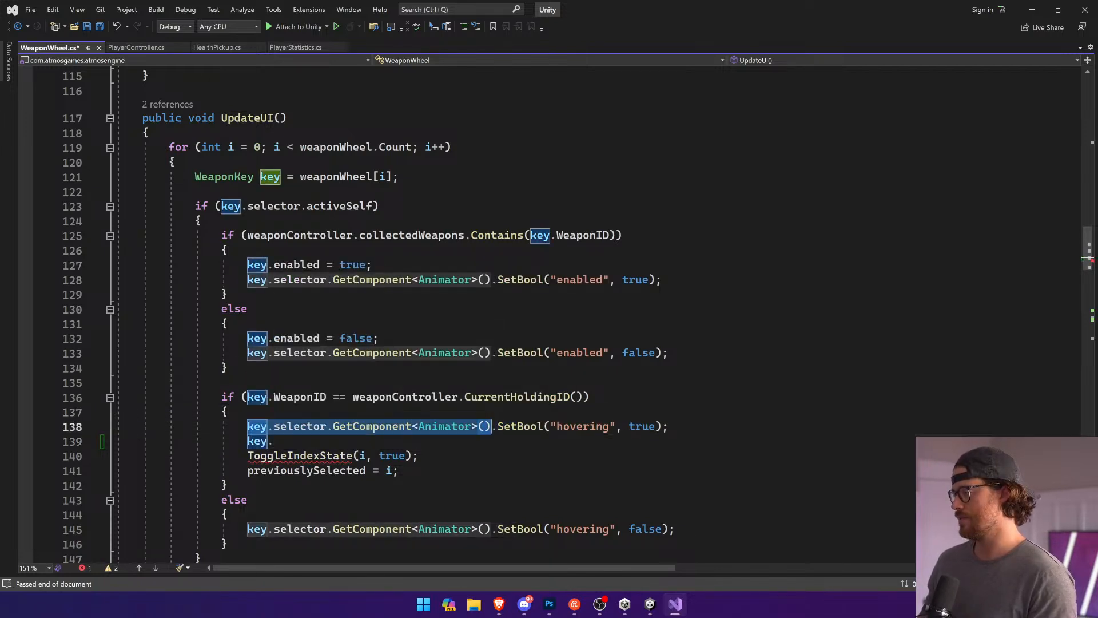
drag(276, 441, 241, 442)
key(ctrl+v)
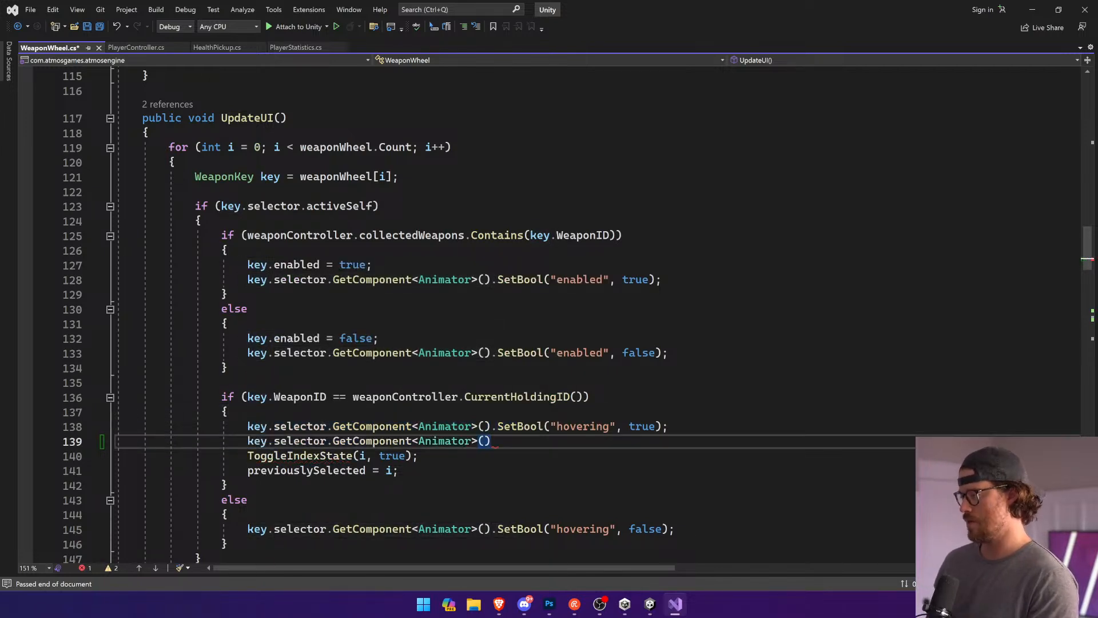
Step: Change the new line's component type to Renderer, complete it with .sortingOrder = -1; and save the script
double_click(458, 441)
text(Renderer)
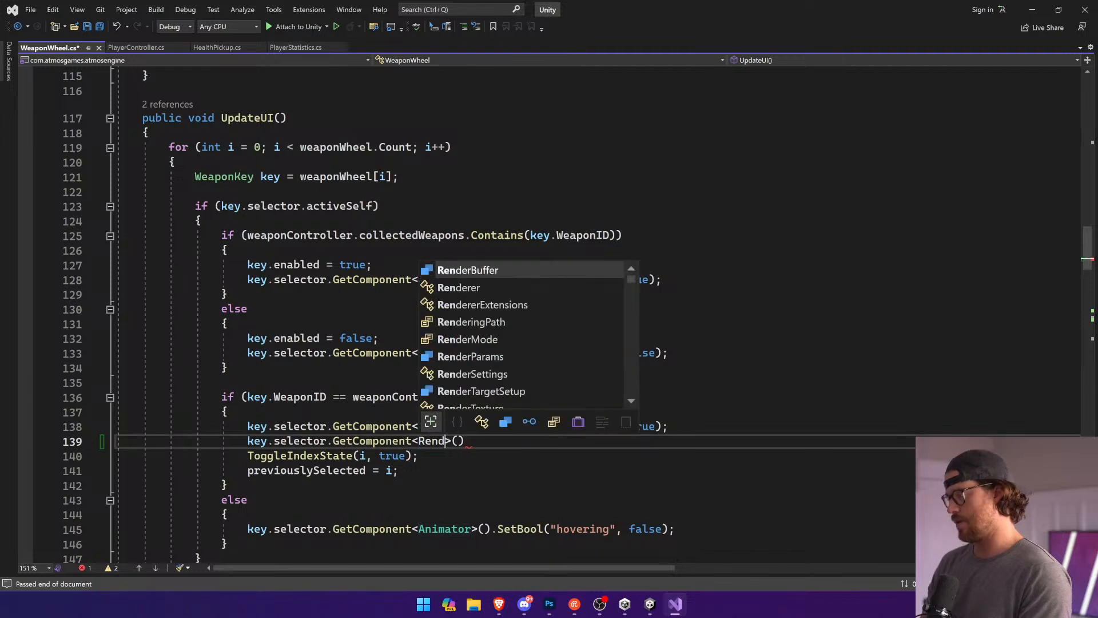
key(End)
text(.so)
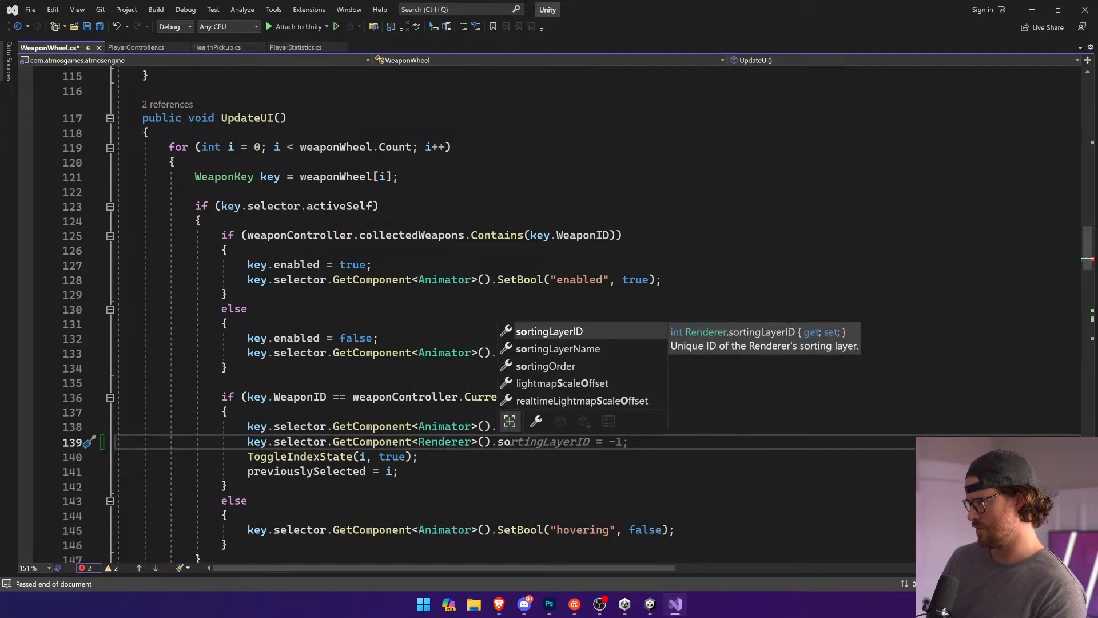
key(Down)
key(Down)
key(Tab)
text(= -1;)
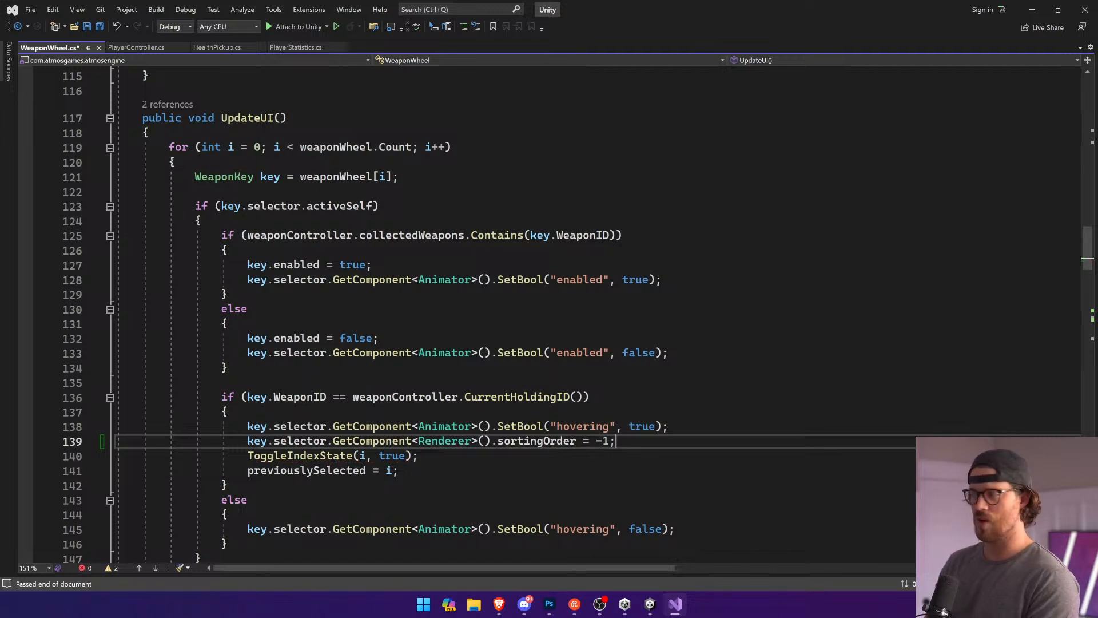
key(ctrl+s)
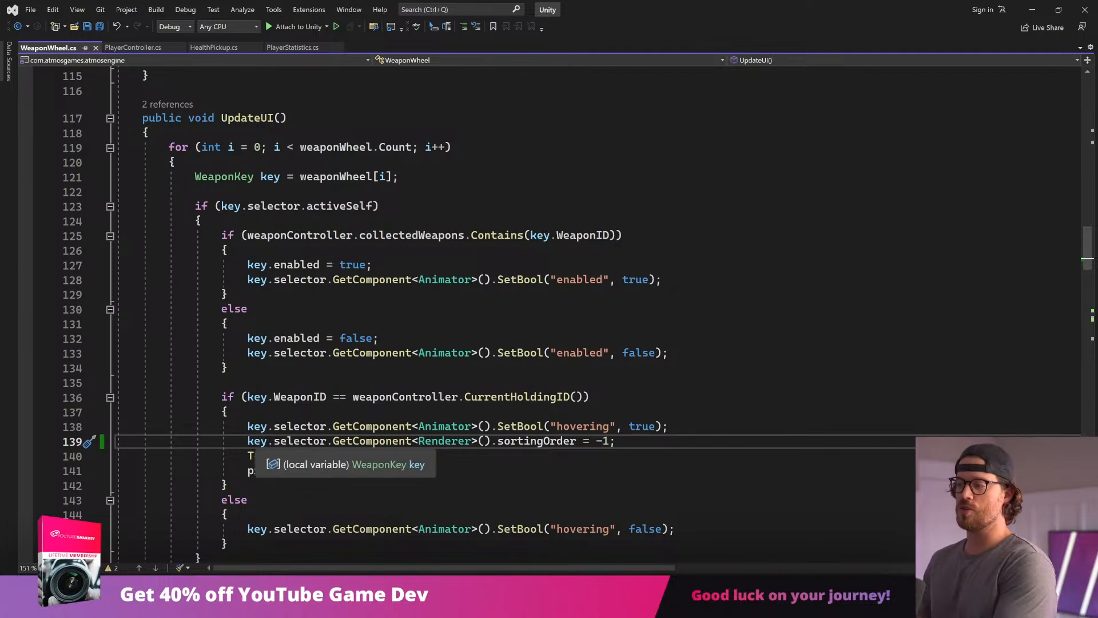
Step: Start an int declaration on a new line above the Renderer sortingOrder assignment
click(249, 441)
key(Return)
key(Up)
text(i)
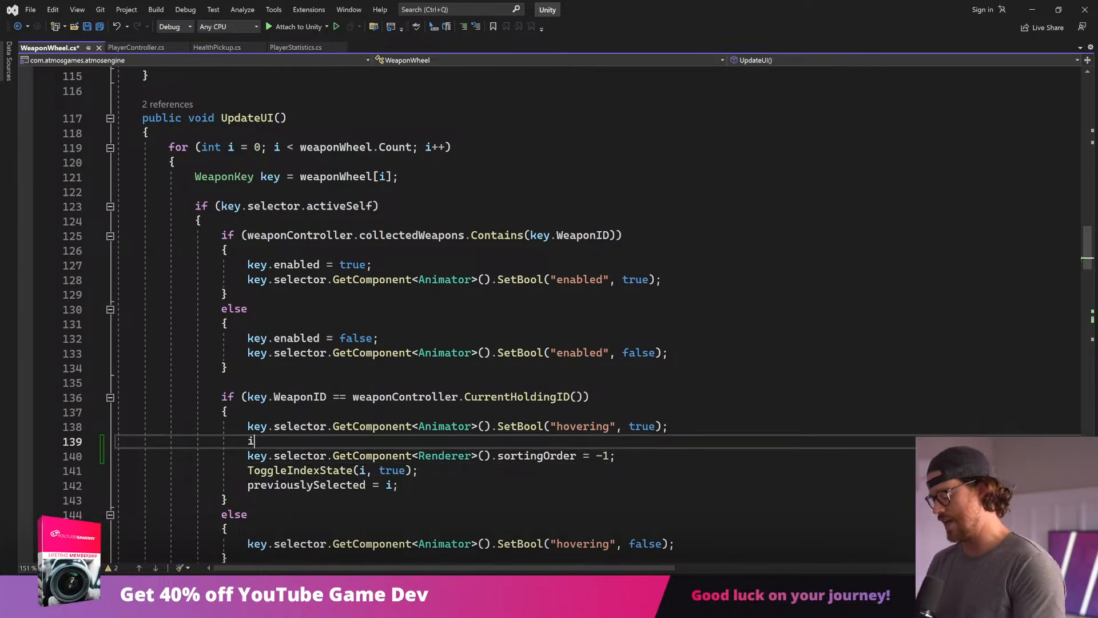
text(nt sortin)
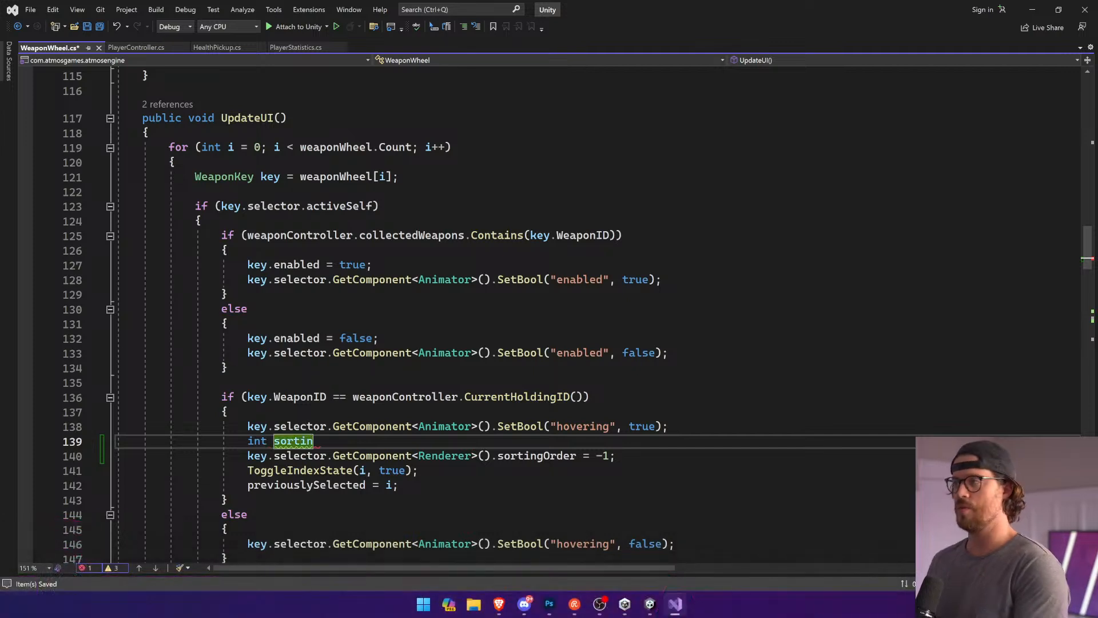
Step: Declare int sortingOrder = 0; below the WeaponKey key line in UpdateUI, followed by a blank line
click(235, 207)
key(Up)
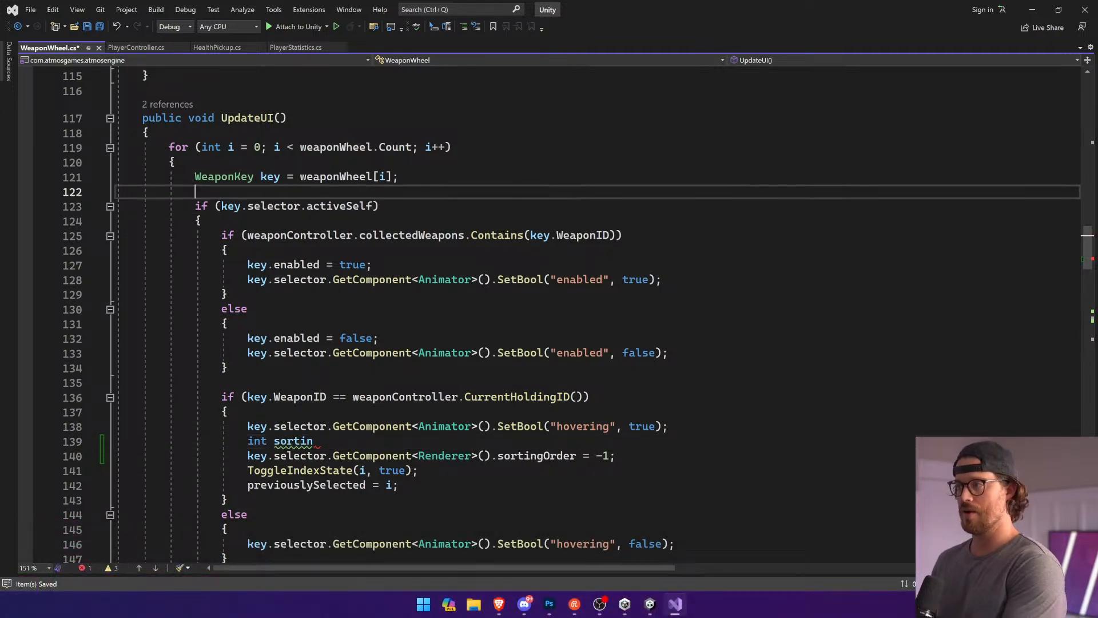
text(int )
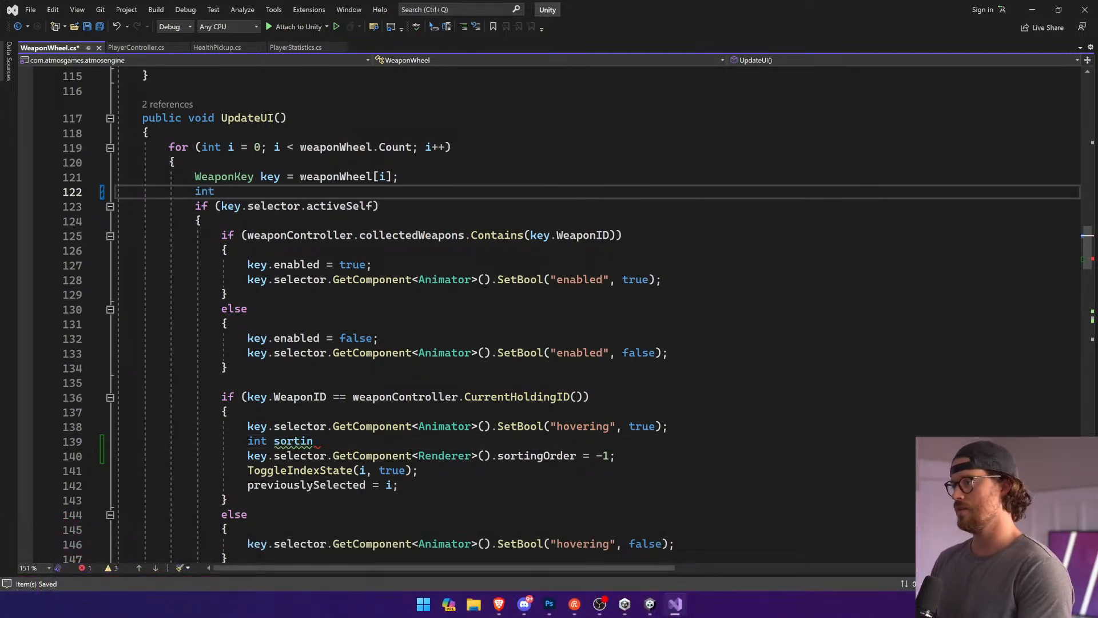
text(sortingOrder = )
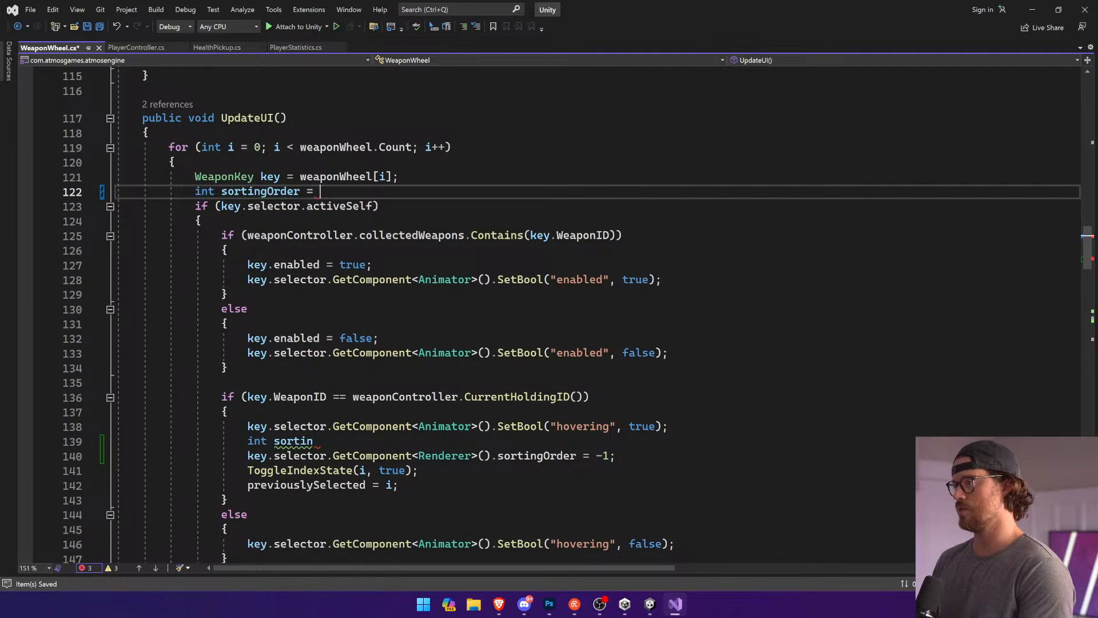
text(0;)
key(Return)
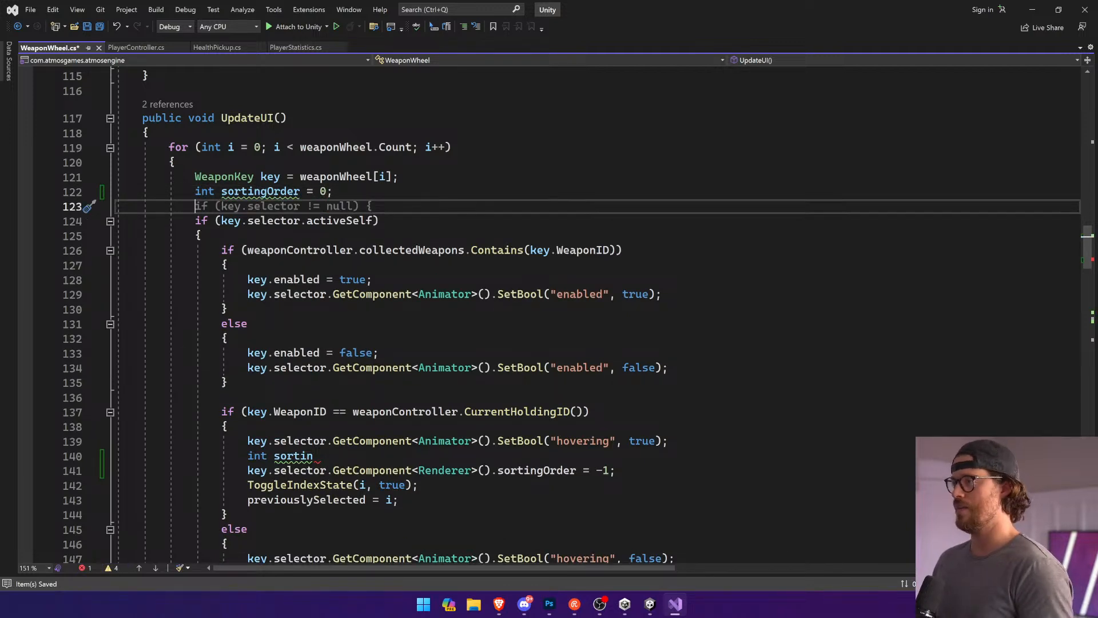
Step: Add an empty line at the start of the activeSelf block and rename the declared variable to origSortingOrder
click(222, 249)
key(Return)
key(Up)
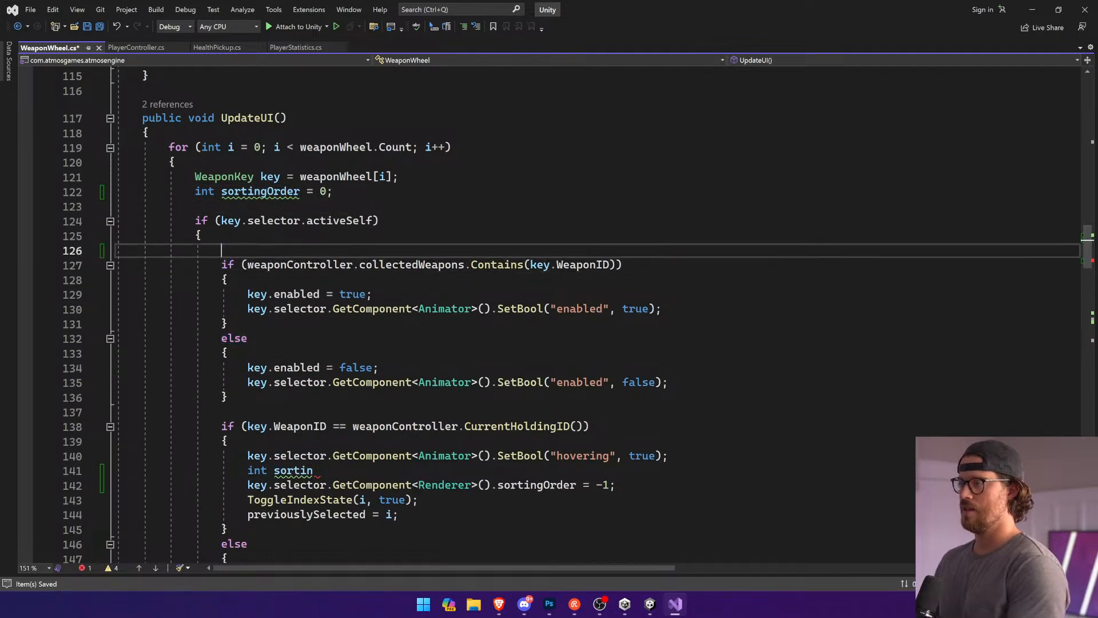
double_click(256, 193)
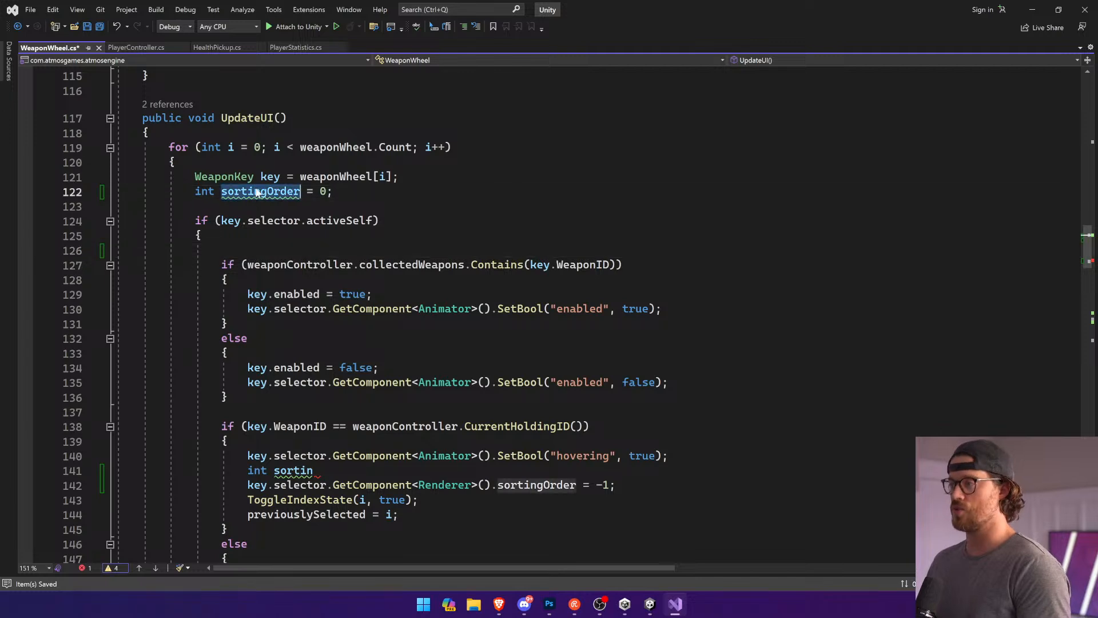
text(origSorti)
text(ngOrder)
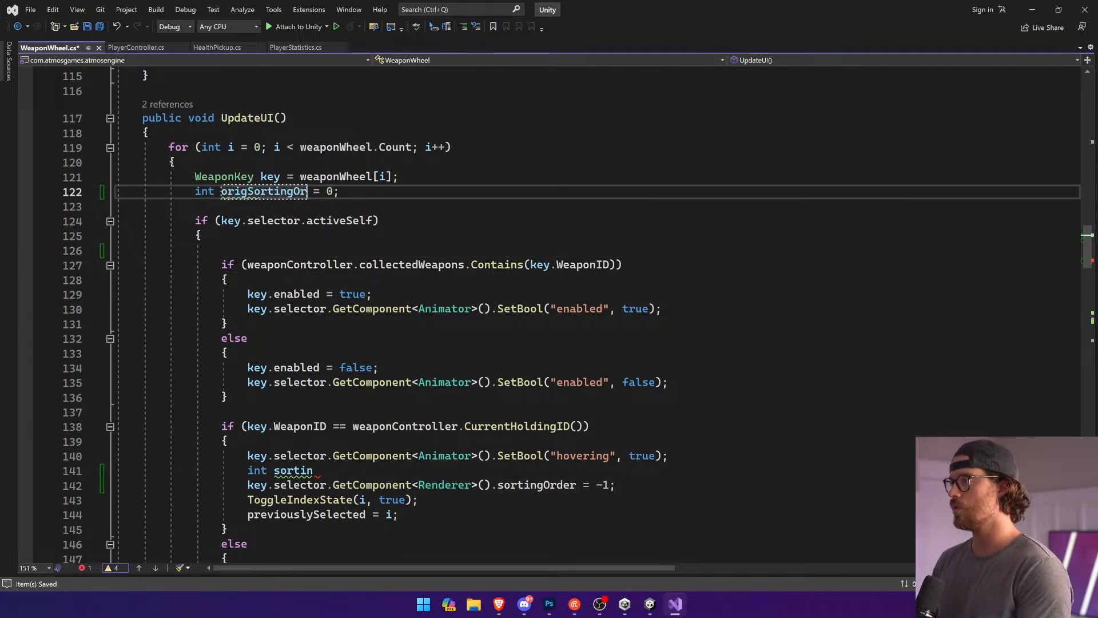
Step: At the start of the activeSelf block, assign key.selector.GetComponent<Renderer>().sortingOrder to origSortingOrder and save the script
click(197, 235)
click(254, 265)
click(221, 250)
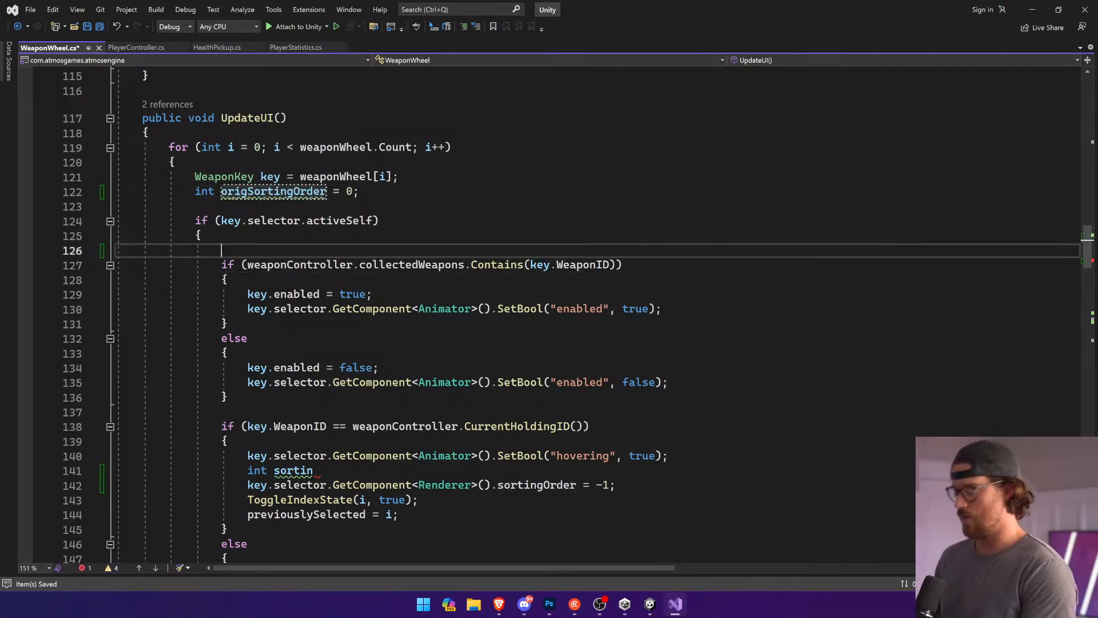
text(origSortingOrder =)
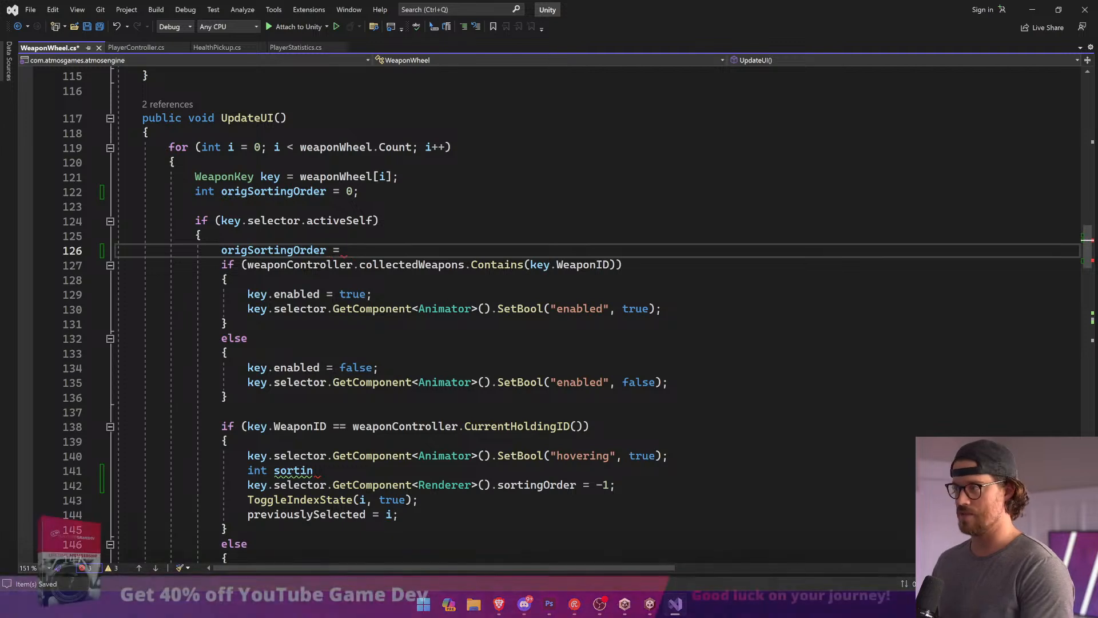
drag(241, 485, 577, 485)
key(ctrl+c)
click(347, 250)
key(ctrl+v)
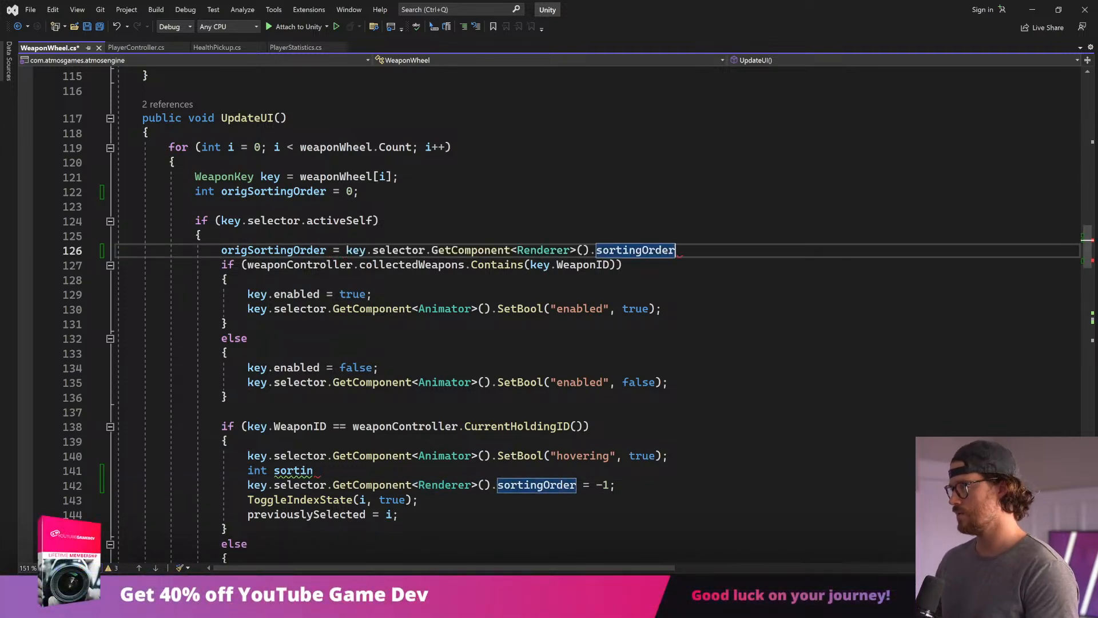
text(;)
key(ctrl+s)
Step: Delete the unfinished "int sortin" line above the Renderer sortingOrder assignment and save WeaponWheel.cs
double_click(268, 250)
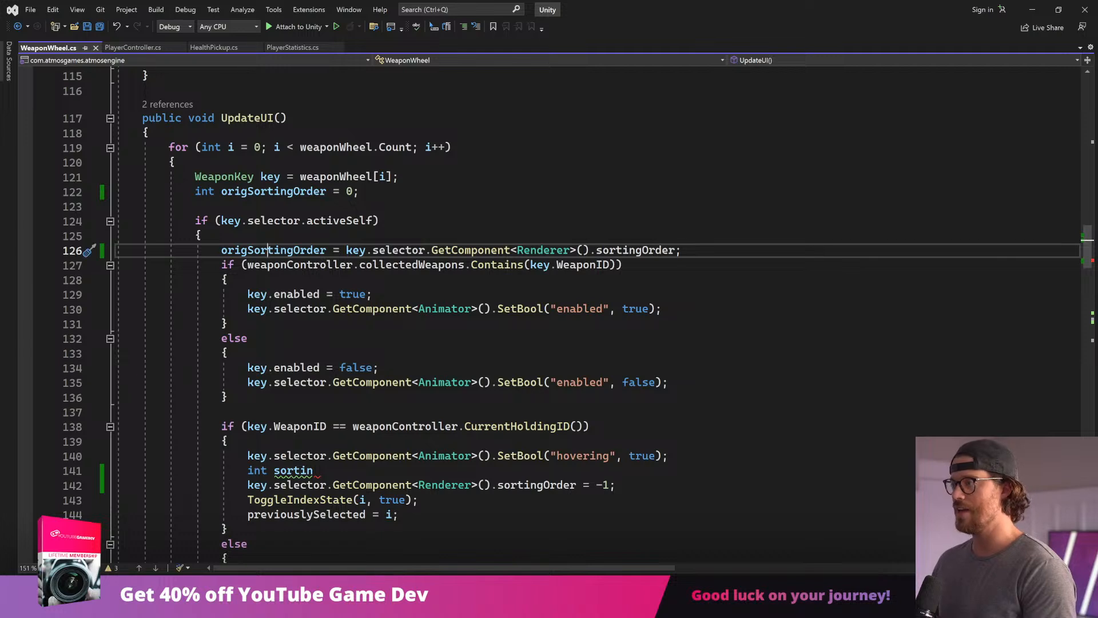
scroll(268, 250, down, 2)
drag(314, 383, 116, 383)
key(BackSpace)
key(BackSpace)
key(BackSpace)
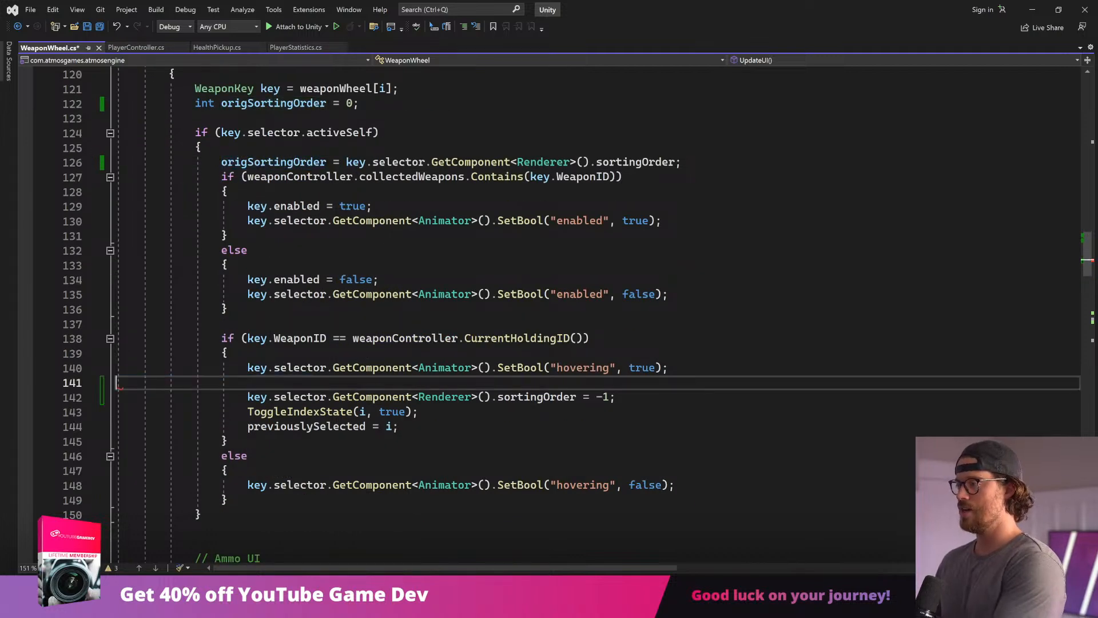
text(;)
drag(618, 382, 248, 383)
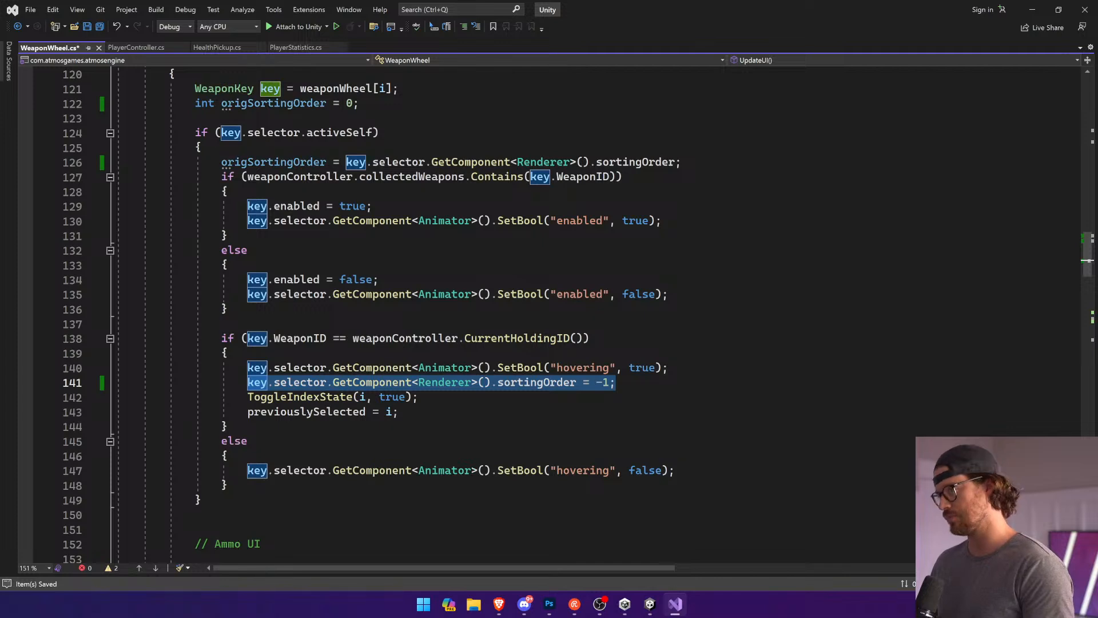
click(249, 470)
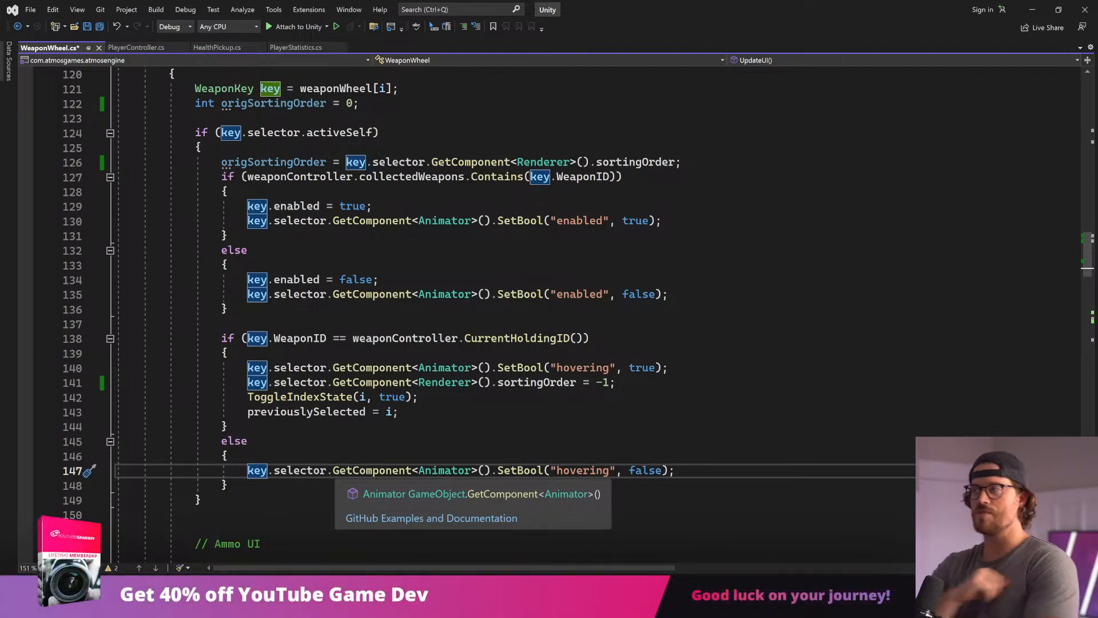
key(ctrl+s)
click(669, 368)
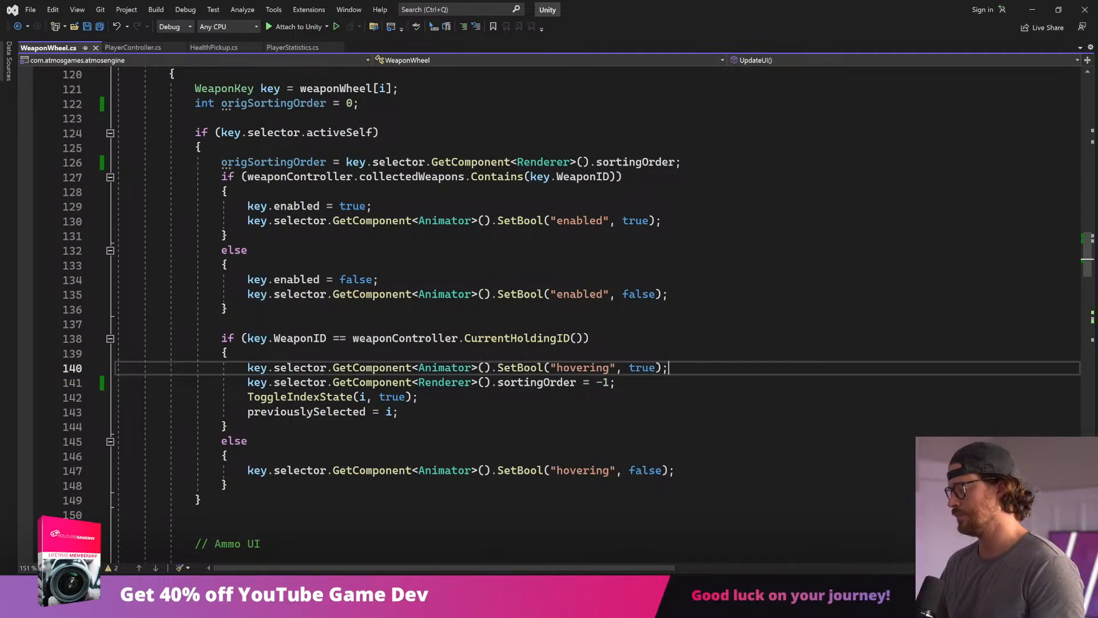
Step: Switch to Unity and deactivate all Weapon Wheel children from Weapon Wheel Backdrop through Needler Selector
key(alt+Tab)
click(478, 446)
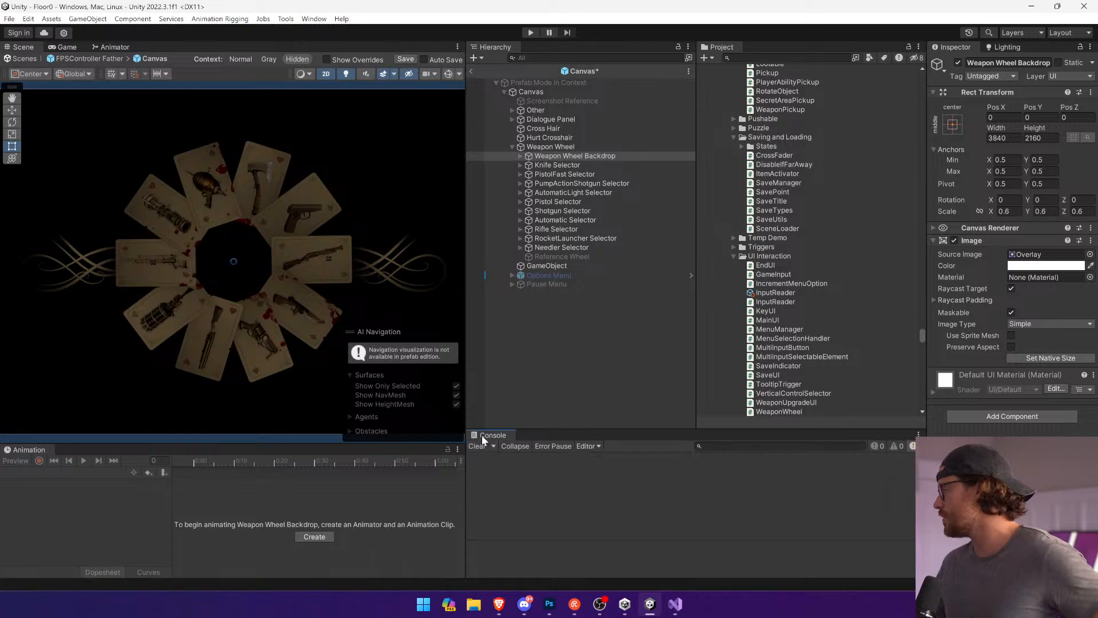
click(578, 165)
click(579, 157)
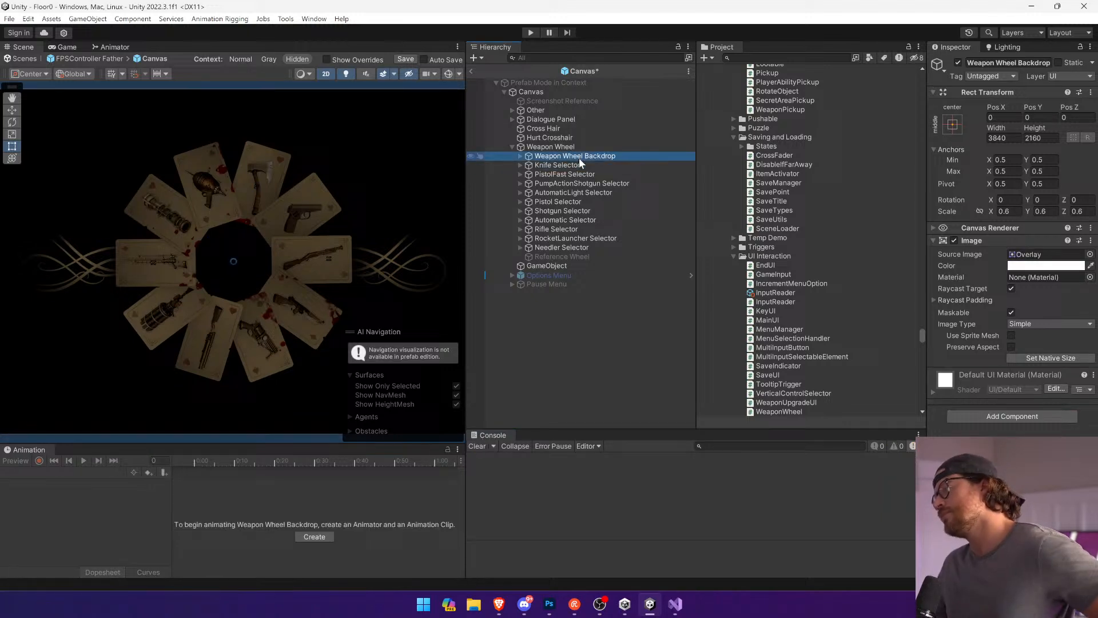
shift+click(554, 247)
click(957, 61)
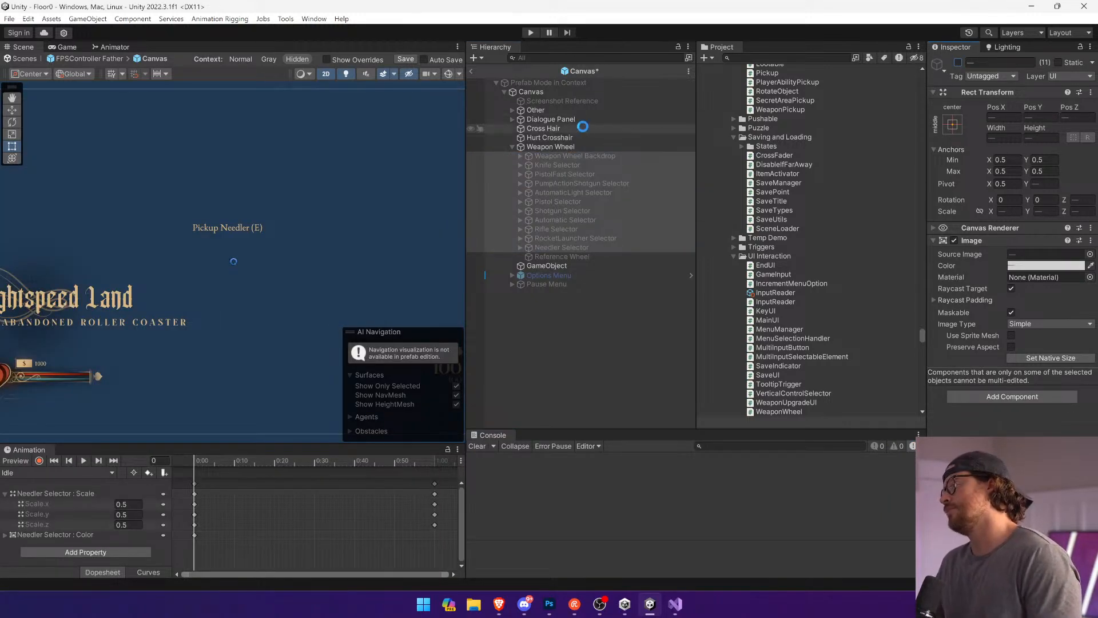
Step: Select the Weapon Wheel object, start Play mode and open the weapon wheel in the game
click(587, 149)
click(530, 33)
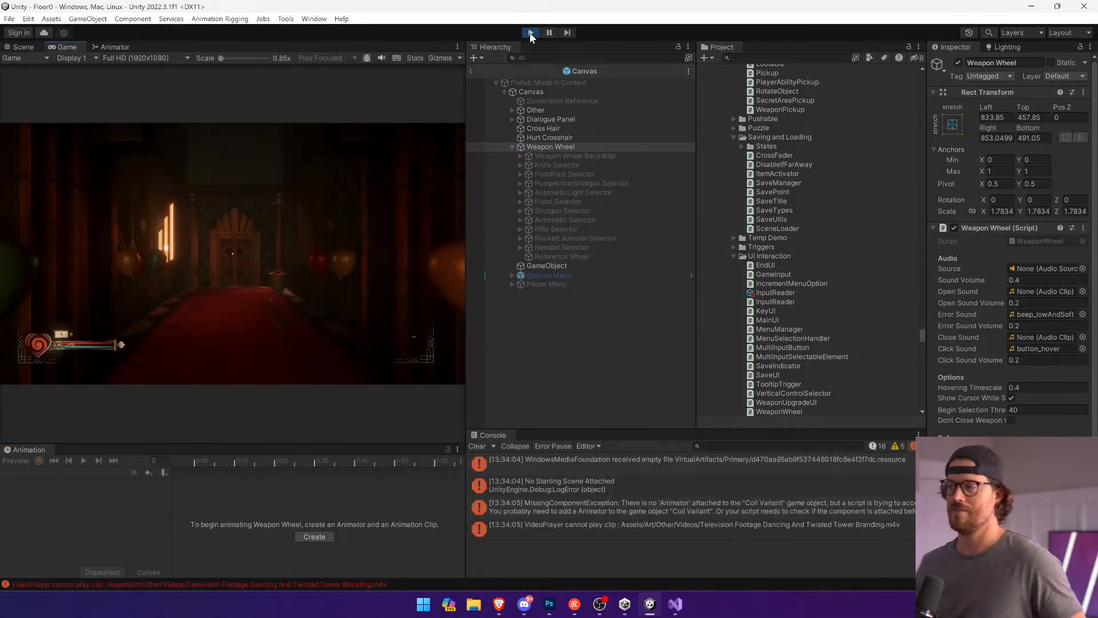
key(Tab)
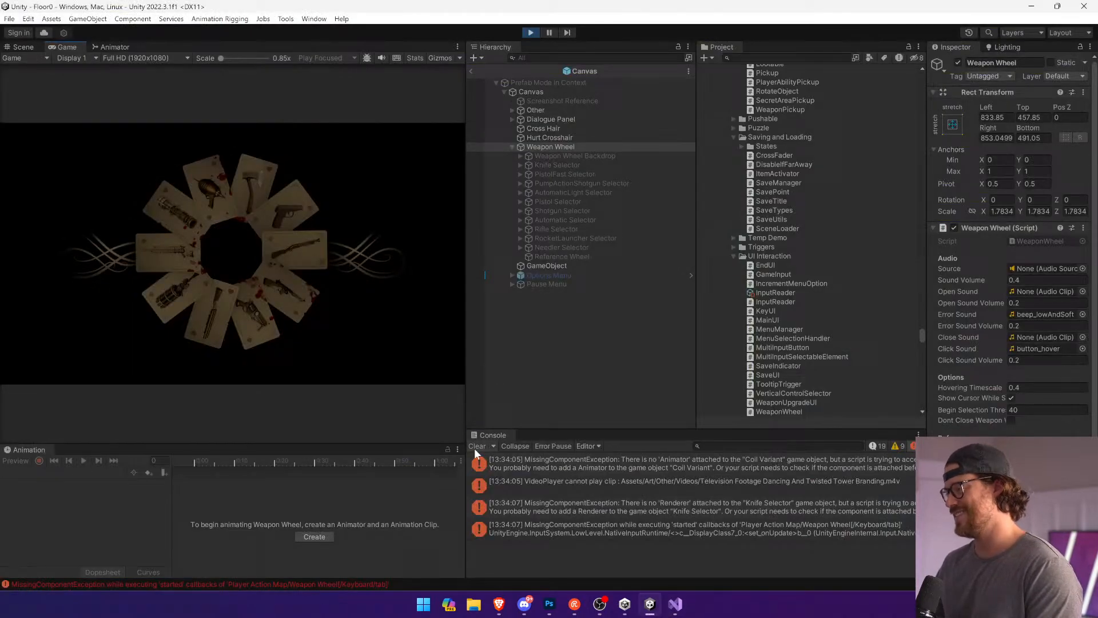
Step: Clear the Unity console, switch to Visual Studio and comment out the origSortingOrder assignment at the start of the activeSelf block
click(475, 446)
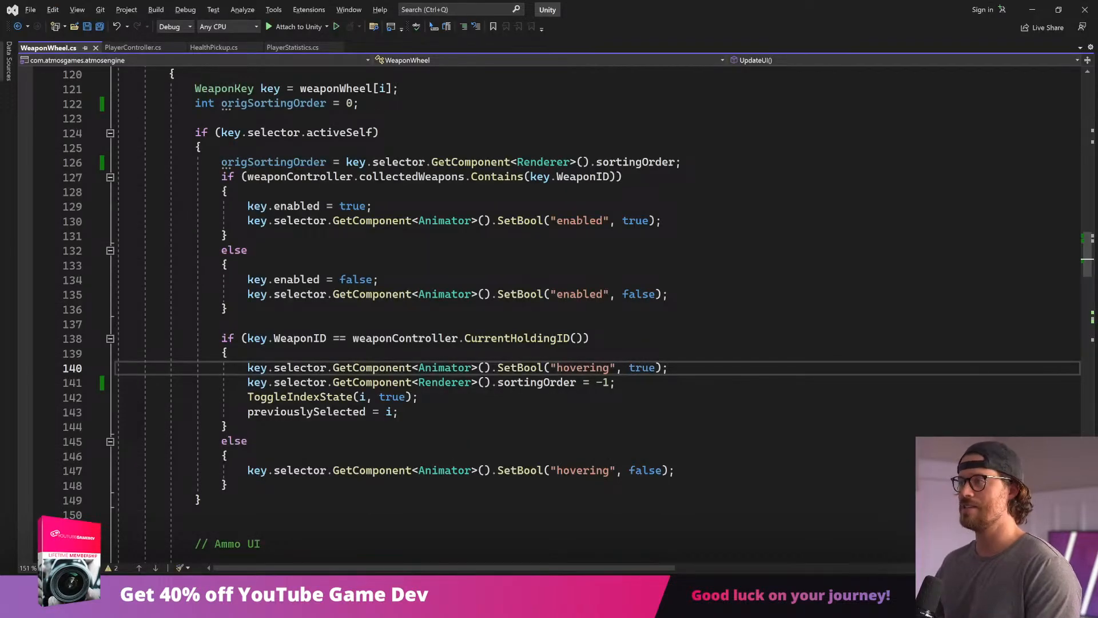
click(295, 164)
key(ctrl+k)
key(ctrl+c)
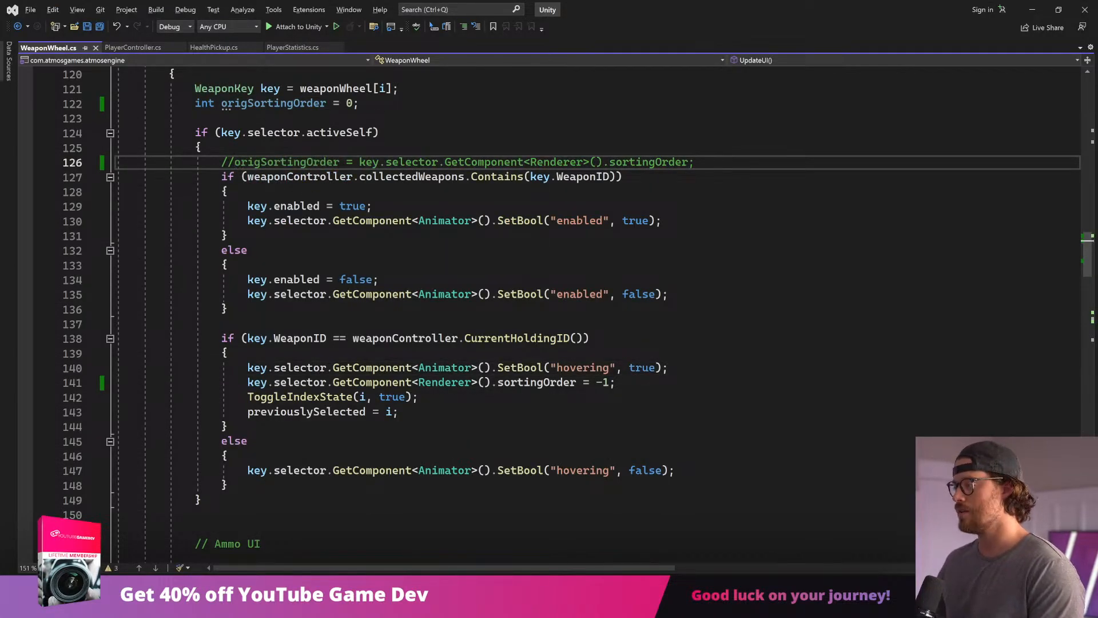
Step: Examine the Renderer sortingOrder = -1 line and look through the ammo, ToggleVisibility and OnTogglePerformed code in WeaponWheel.cs
drag(616, 382, 254, 384)
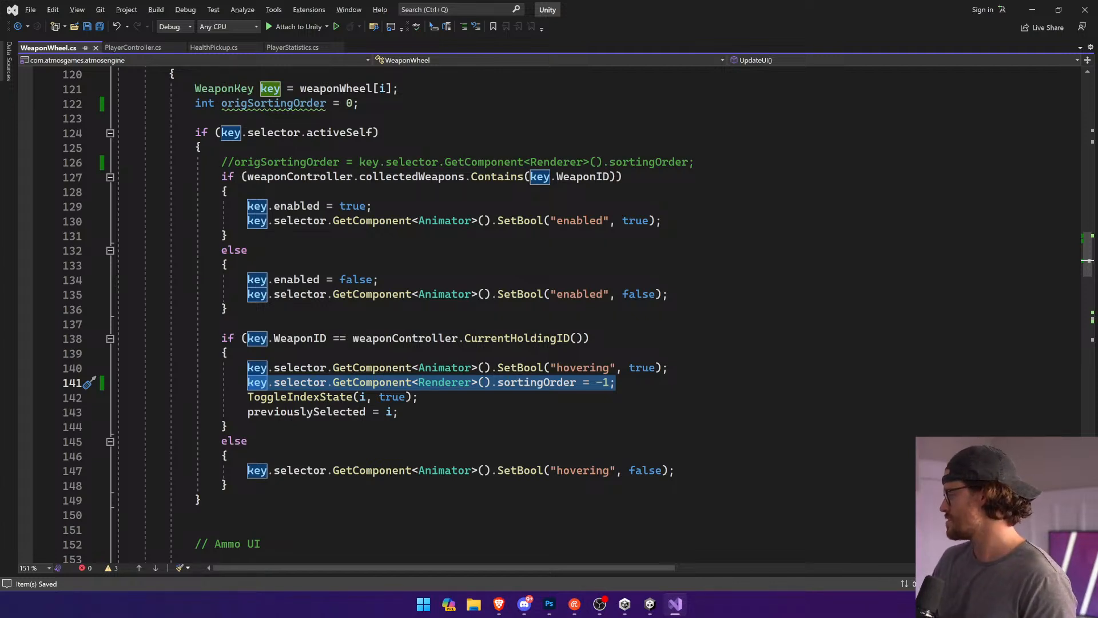
scroll(549, 314, down, 3)
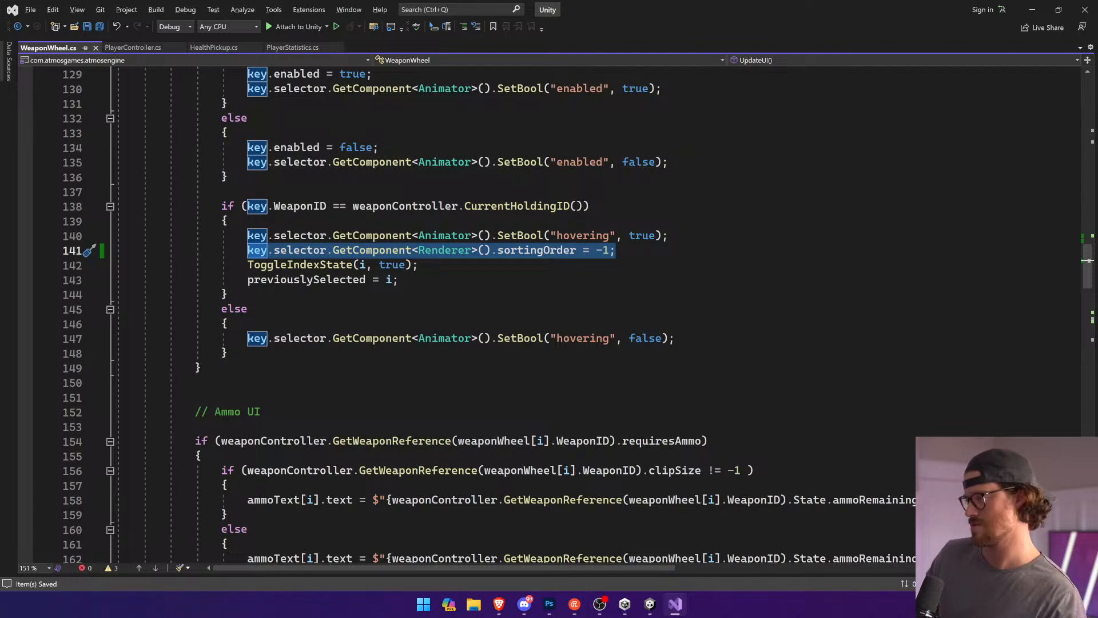
scroll(549, 315, down, 10)
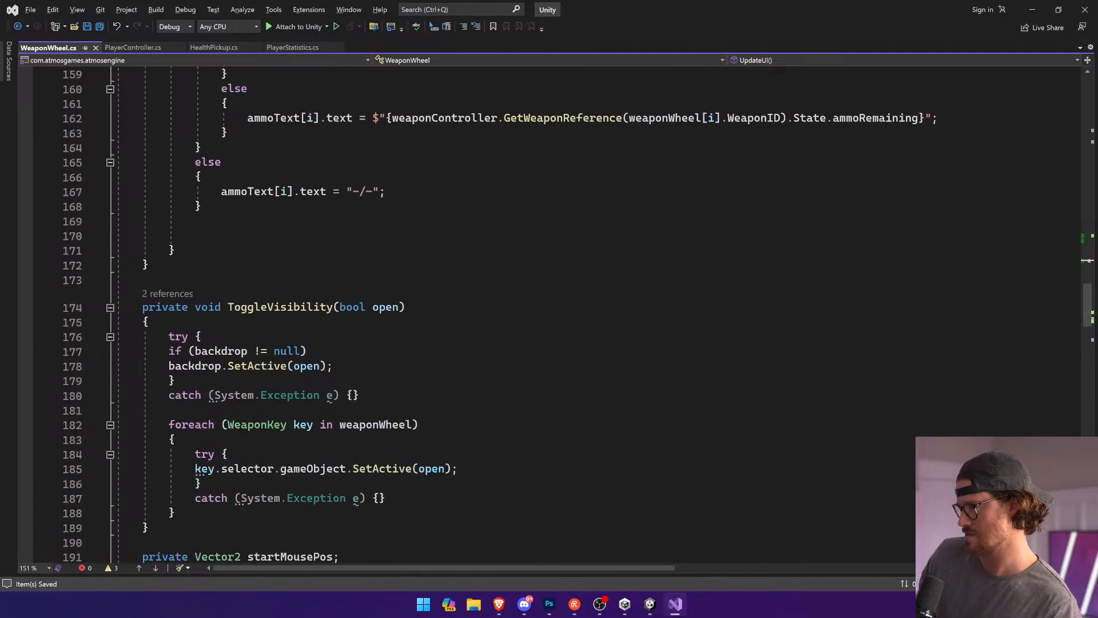
scroll(549, 314, down, 6)
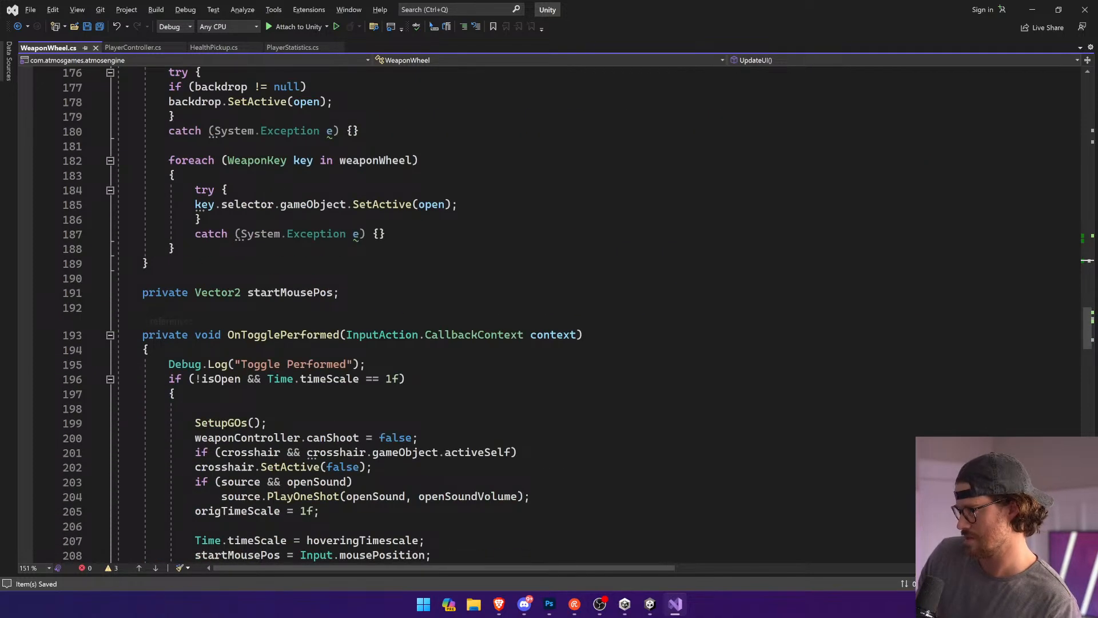
scroll(549, 315, up, 18)
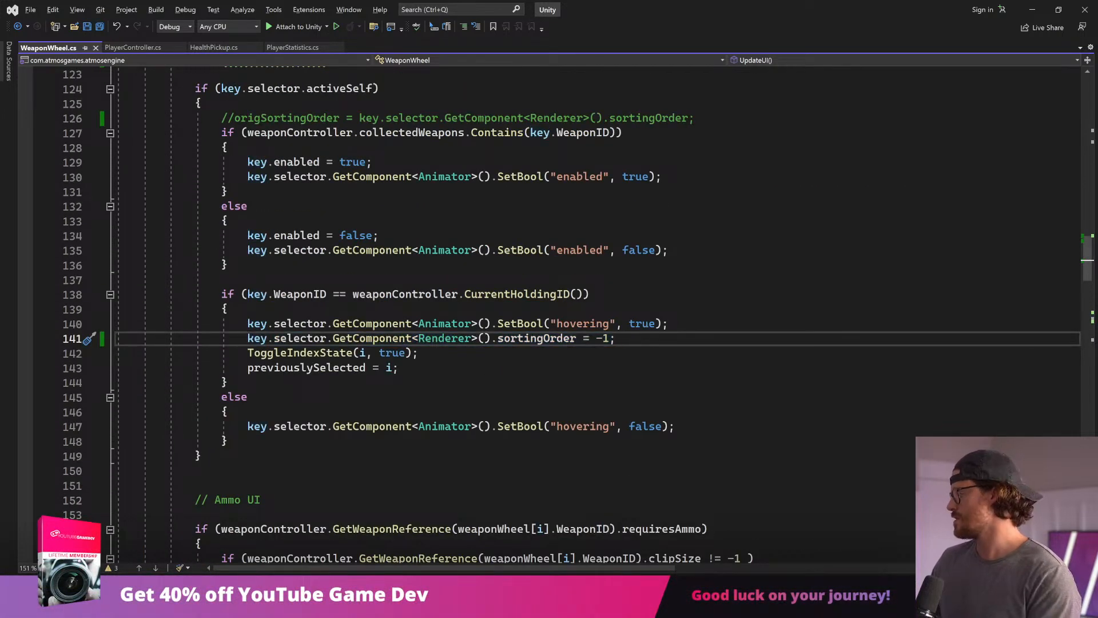
Step: Switch to Unity, select the Knife Selector and start Play mode with a cleared console
key(alt+Tab)
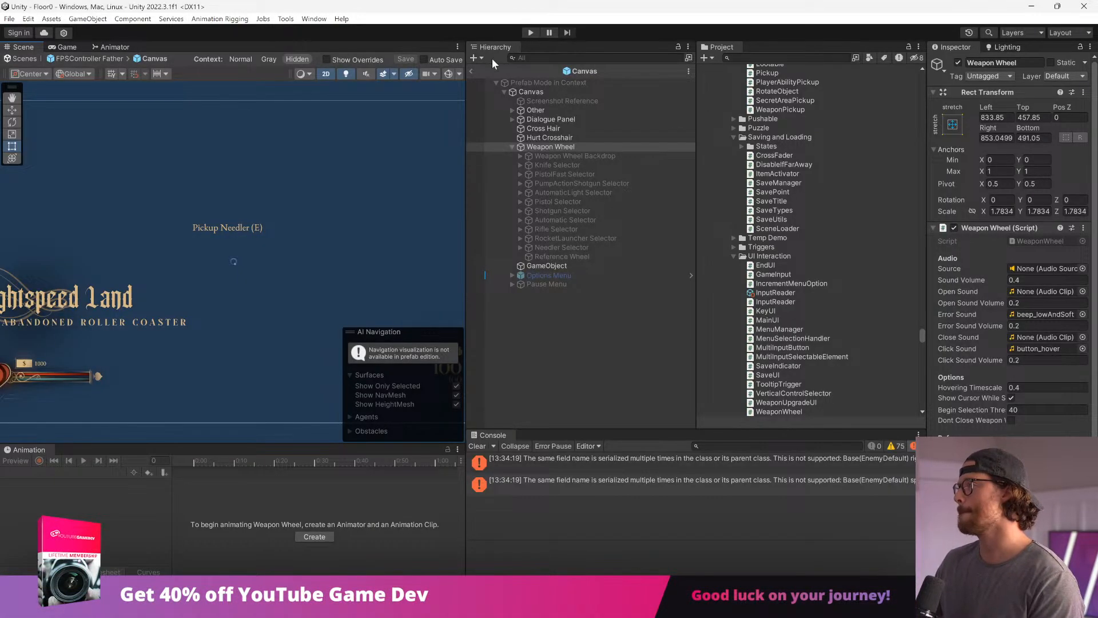
click(558, 165)
click(477, 446)
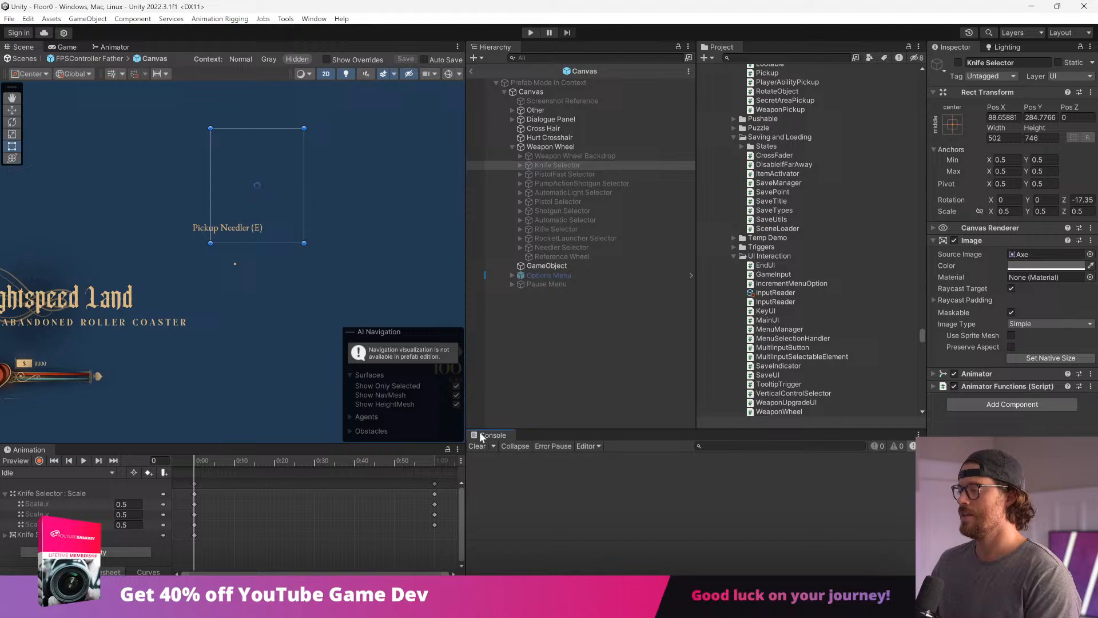
click(530, 33)
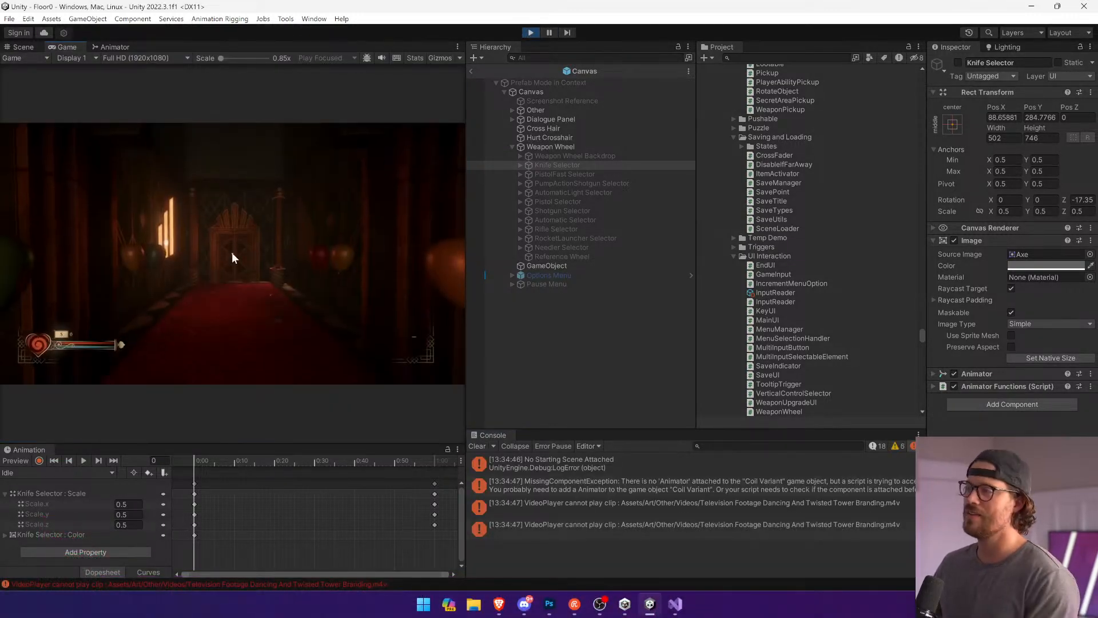
Step: Open and close the weapon wheel twice in the running game to check the cards and console
key(Tab)
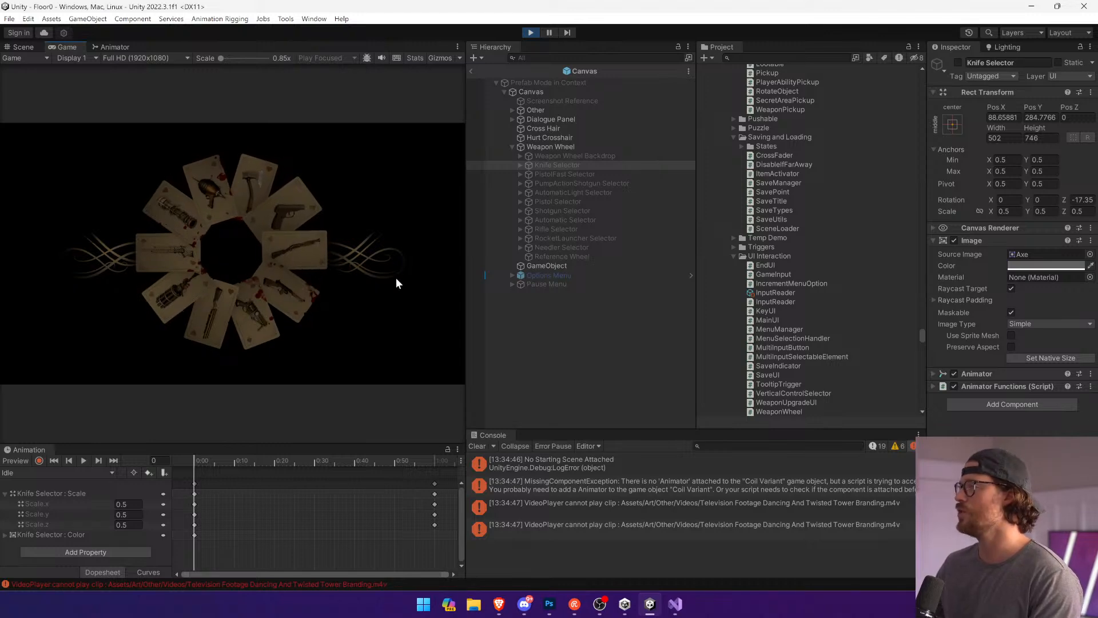
key(Tab)
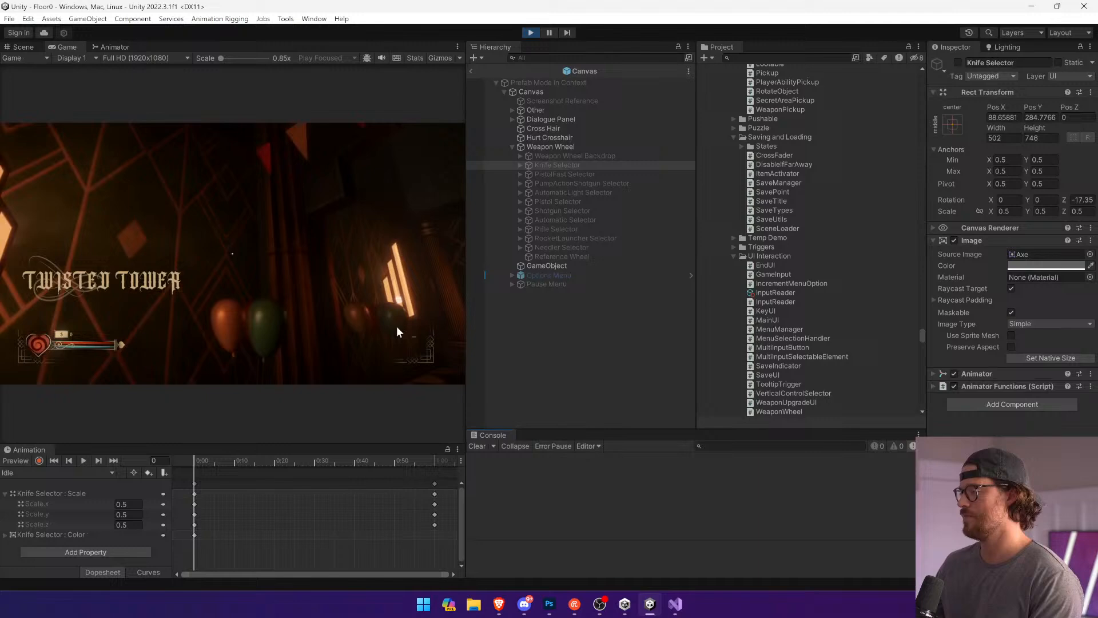
key(Tab)
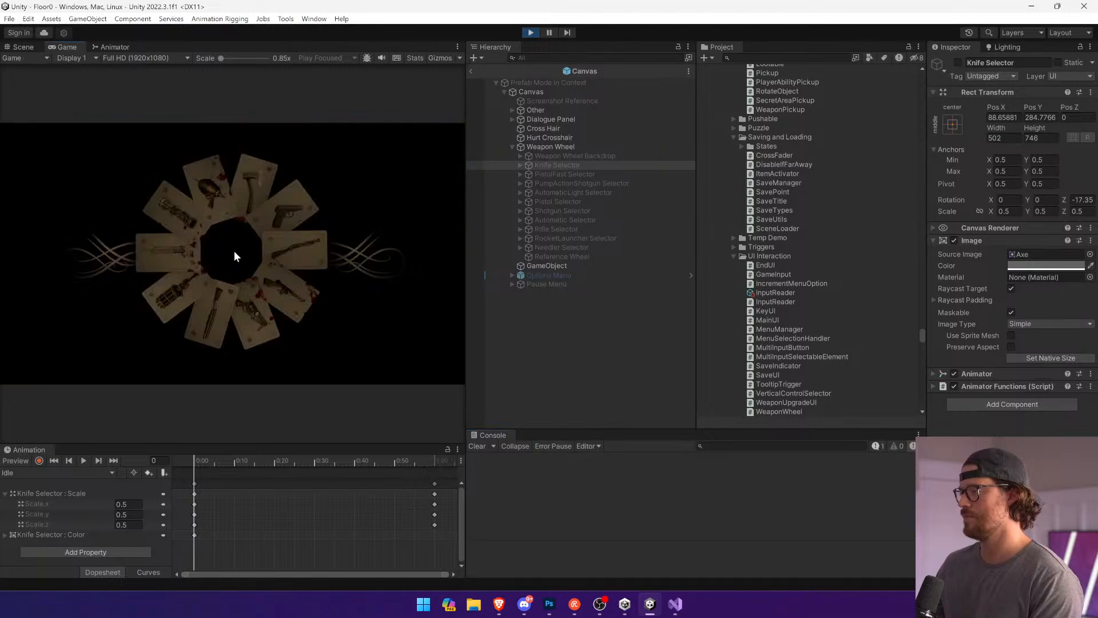
key(Tab)
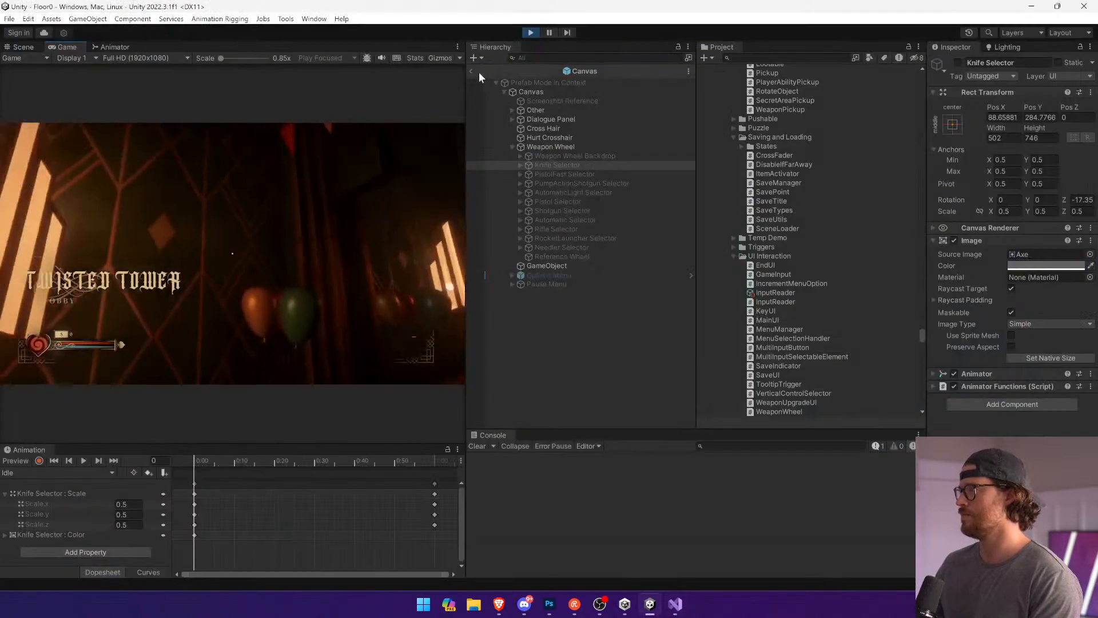
Step: Go up from the Canvas prefab to FPSController Father, search the hierarchy for "weapon" and select the Weapon Wheel
double_click(478, 72)
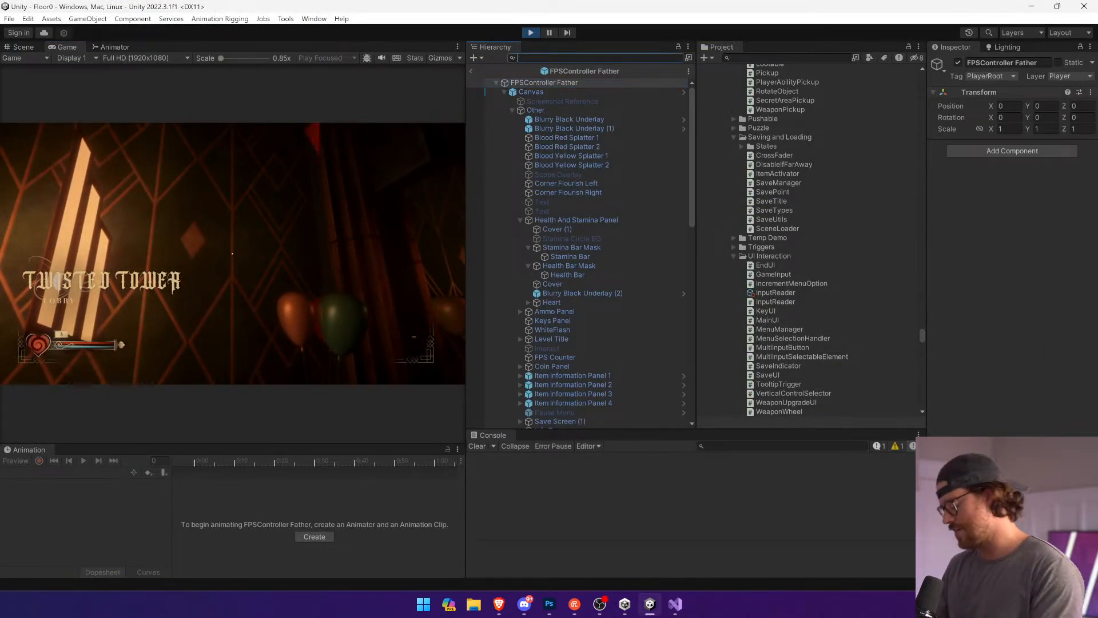
text(weapon)
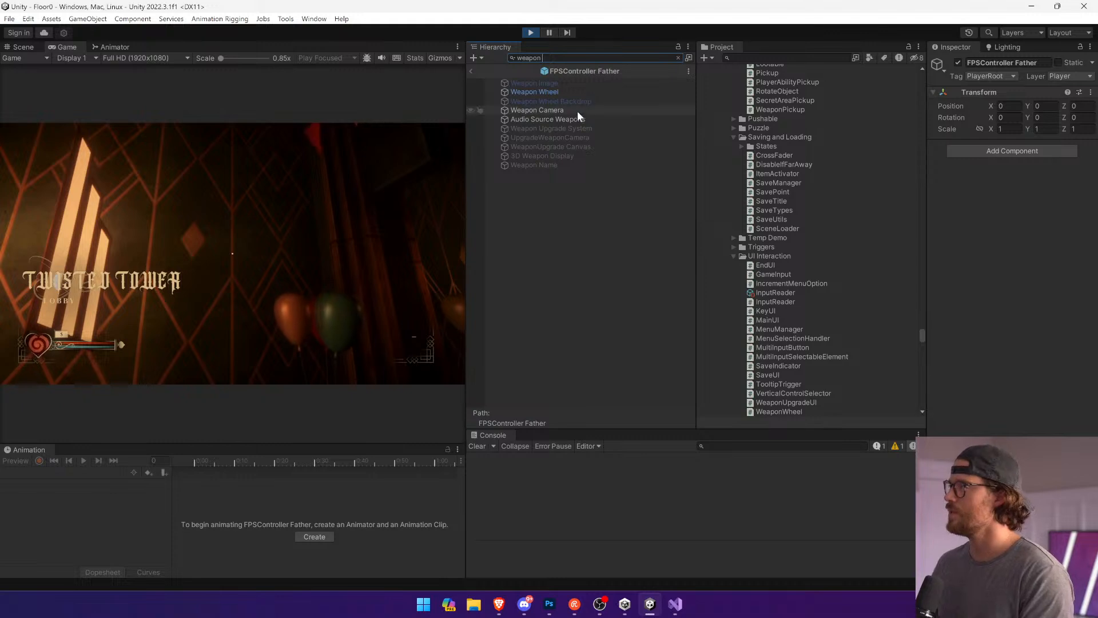
click(581, 92)
click(678, 57)
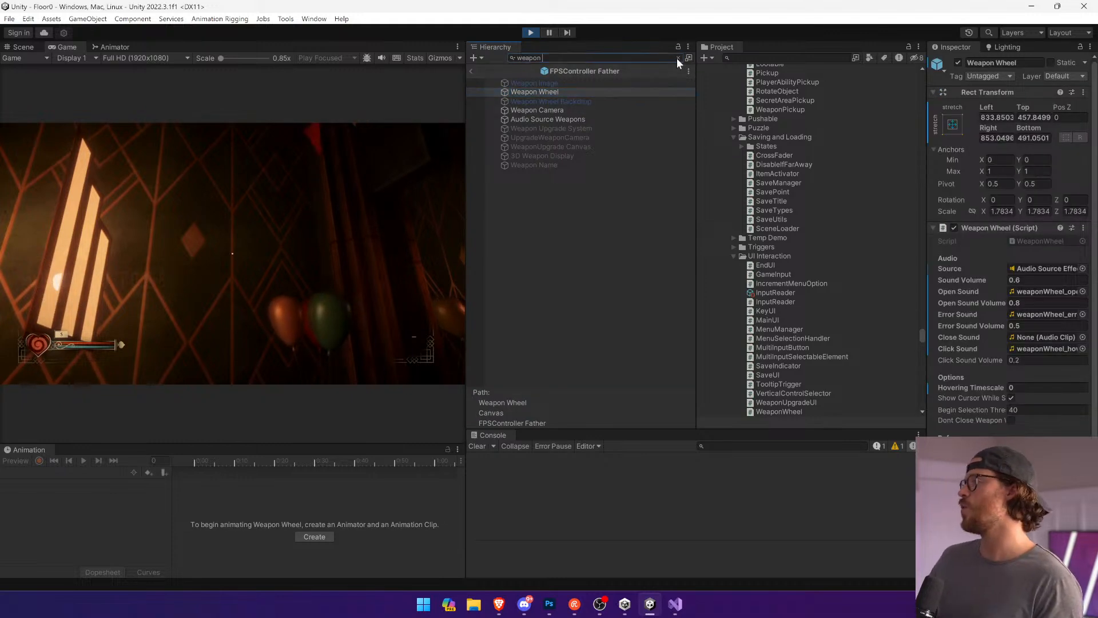
scroll(668, 291, down, 8)
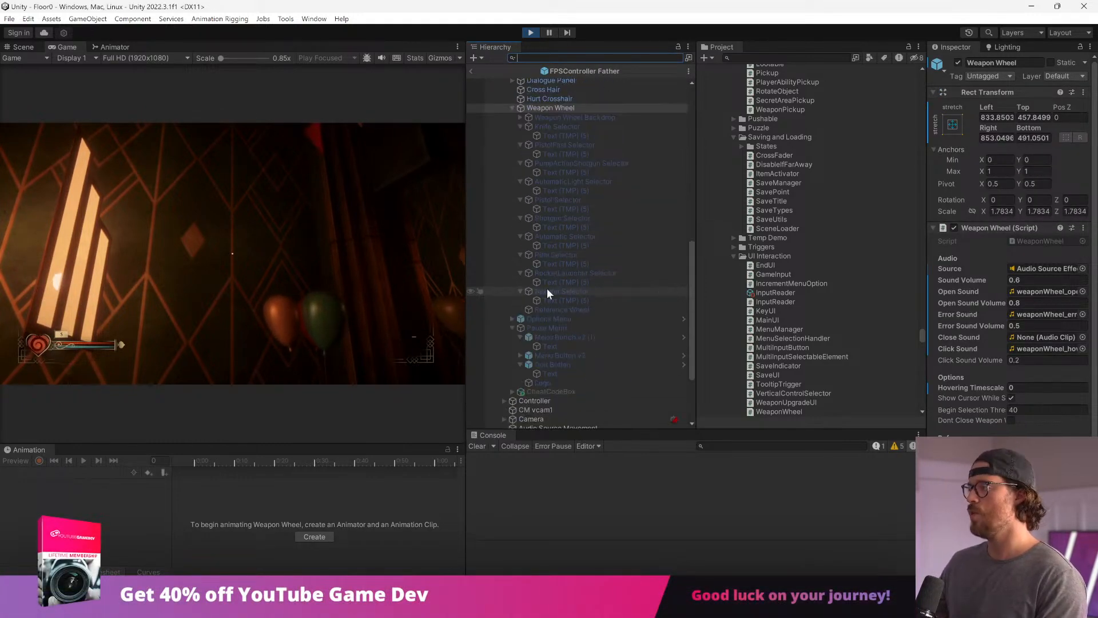
Step: Toggle the weapon wheel in the game while checking its selectors in the FPSController Father prefab hierarchy
click(332, 264)
key(Tab)
key(Tab)
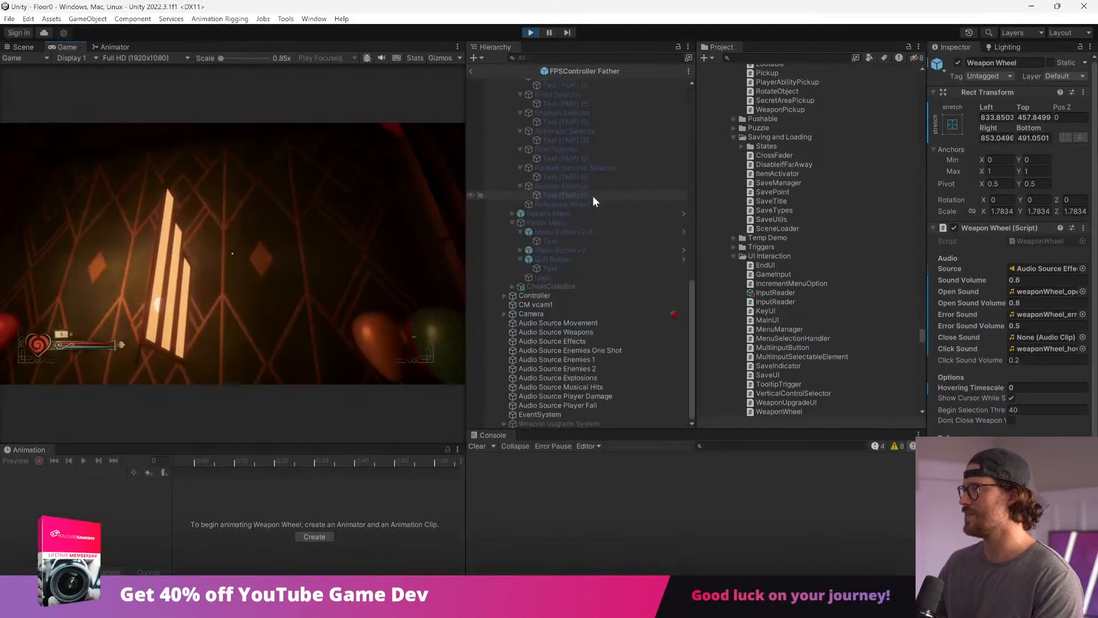
scroll(593, 195, up, 7)
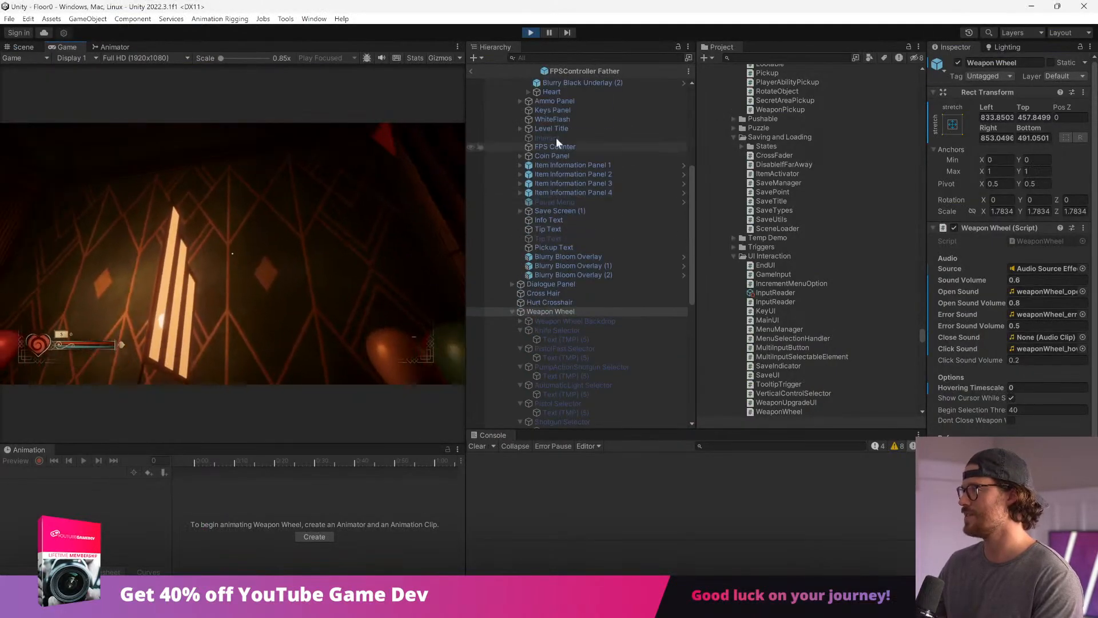
Step: Search the running scene's hierarchy for "weapon w" and select the Weapon Wheel under FPSController Father(Clone)
click(615, 58)
text(weapon w)
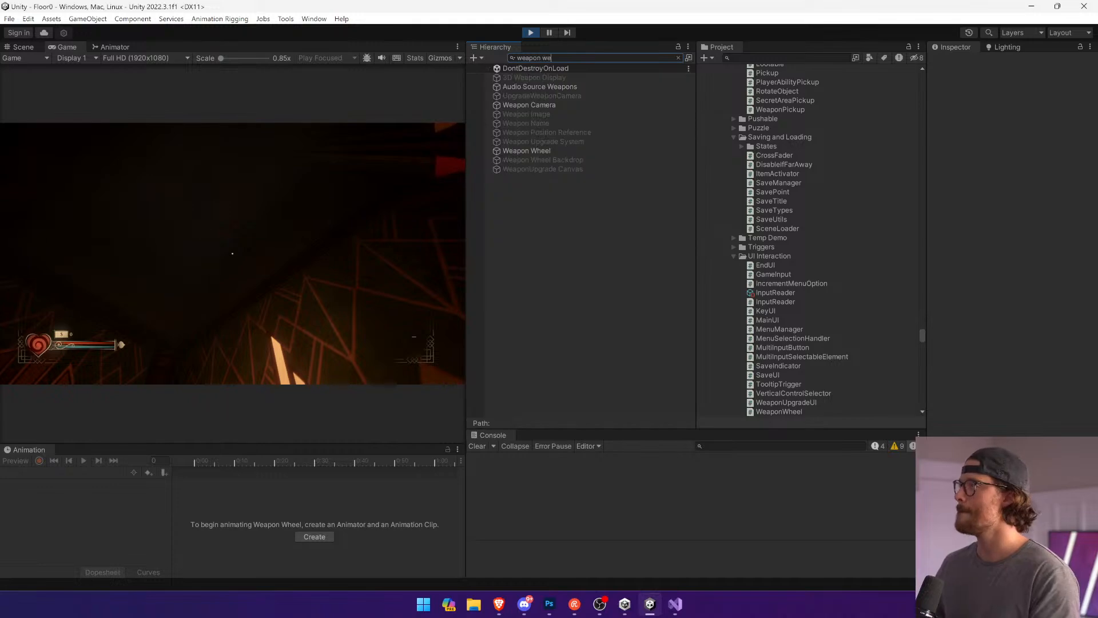
click(573, 151)
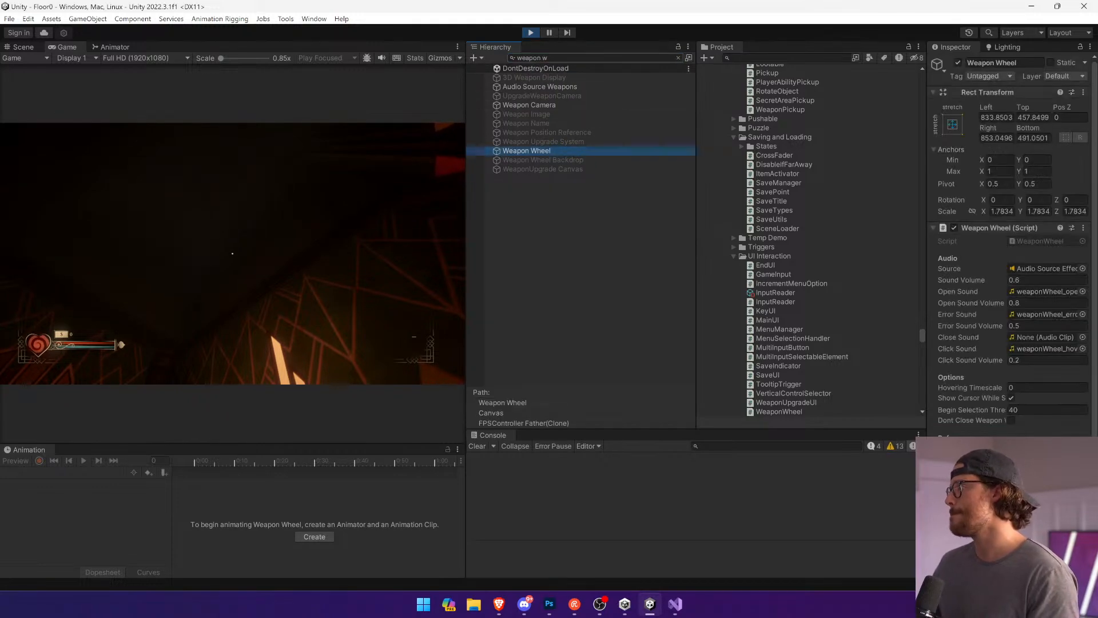
click(678, 58)
Step: Expand the live Weapon Wheel object in the hierarchy and open the wheel in the game to check its selectors
click(276, 290)
key(Tab)
key(Escape)
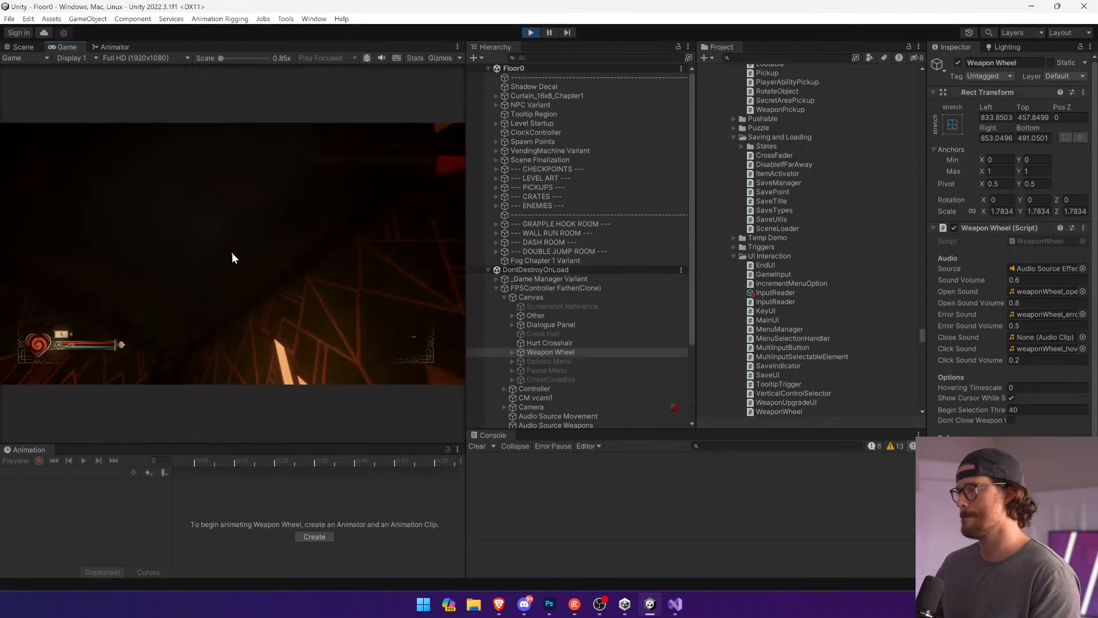
key(alt+Tab)
key(alt+Tab)
click(512, 351)
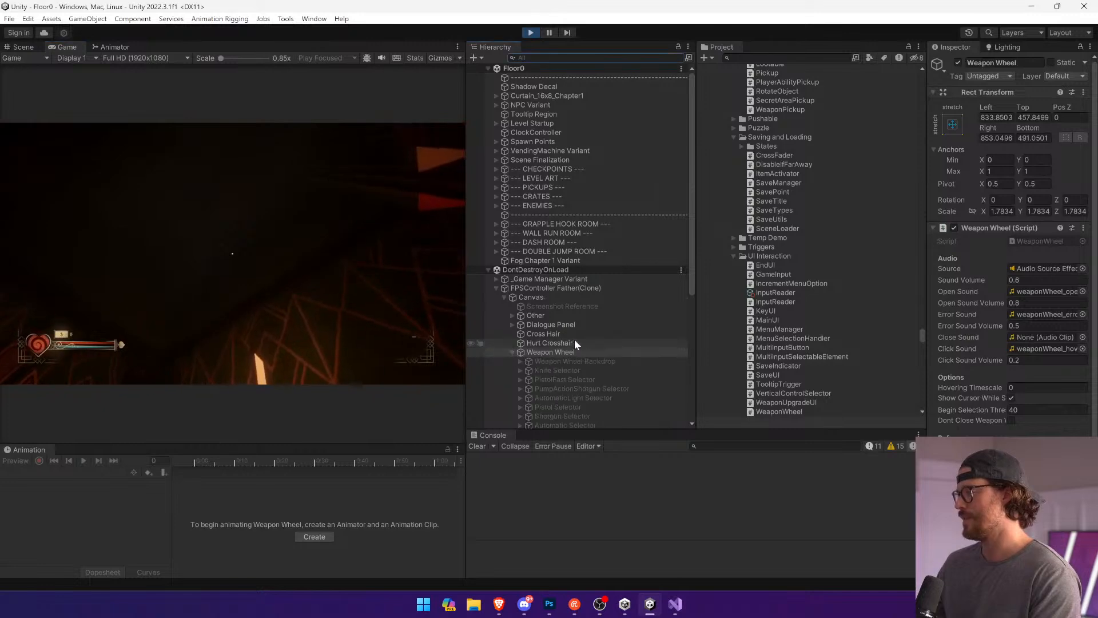
scroll(575, 339, down, 4)
click(205, 225)
key(Tab)
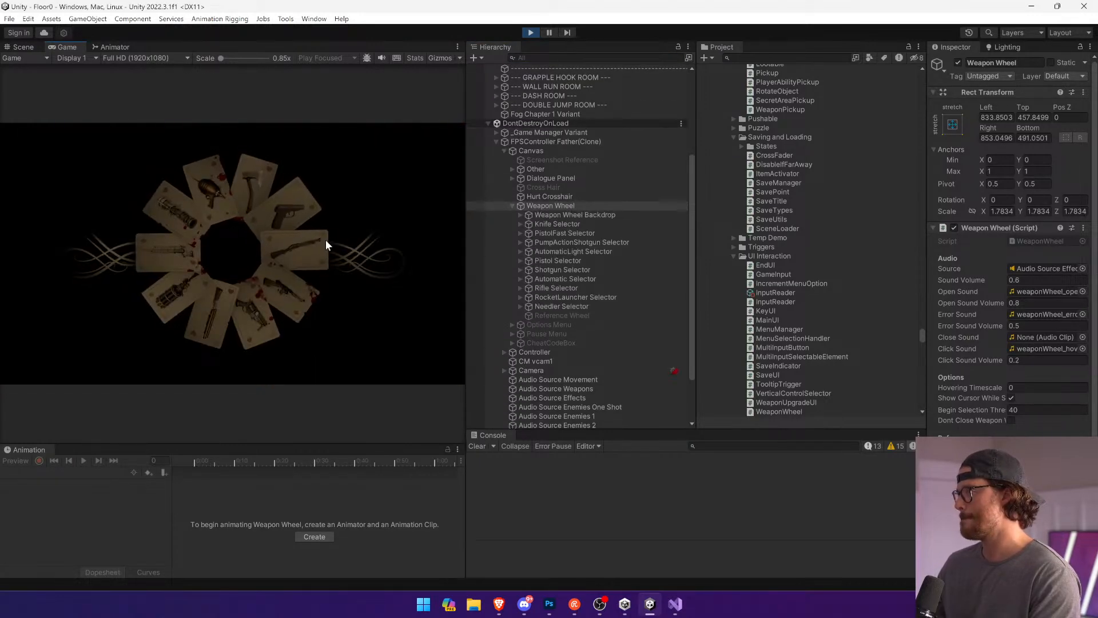
Step: Add Debug.Log("Selected" + key.selector.gameObject.name); above the Renderer sortingOrder = -1 line, save WeaponWheel.cs and switch back to Unity
key(alt+Tab)
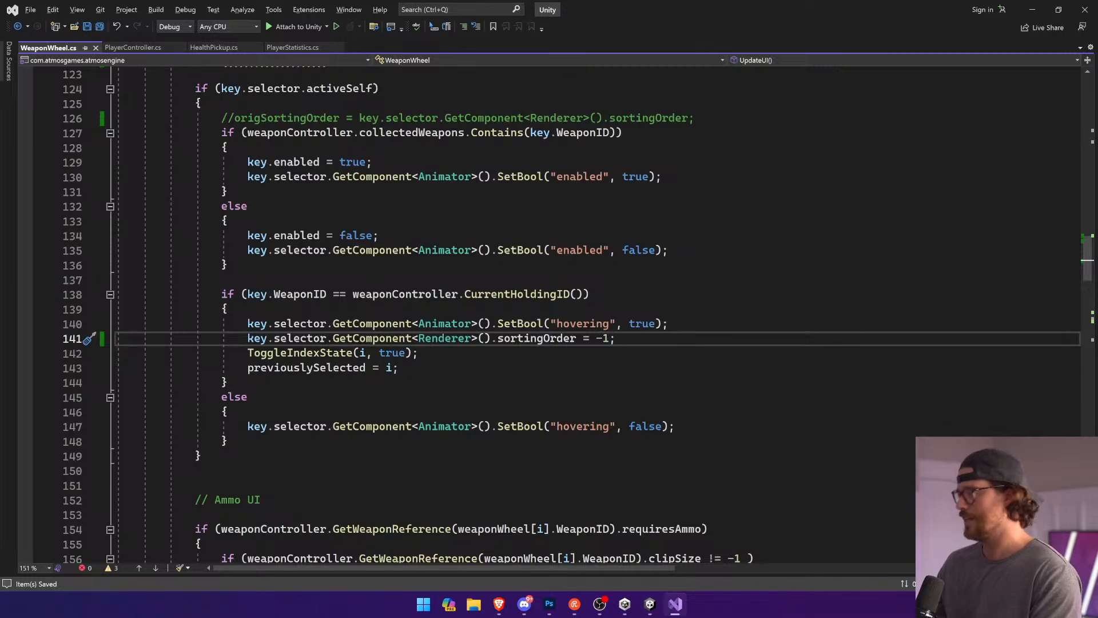
key(ctrl+Return)
text(Debug)
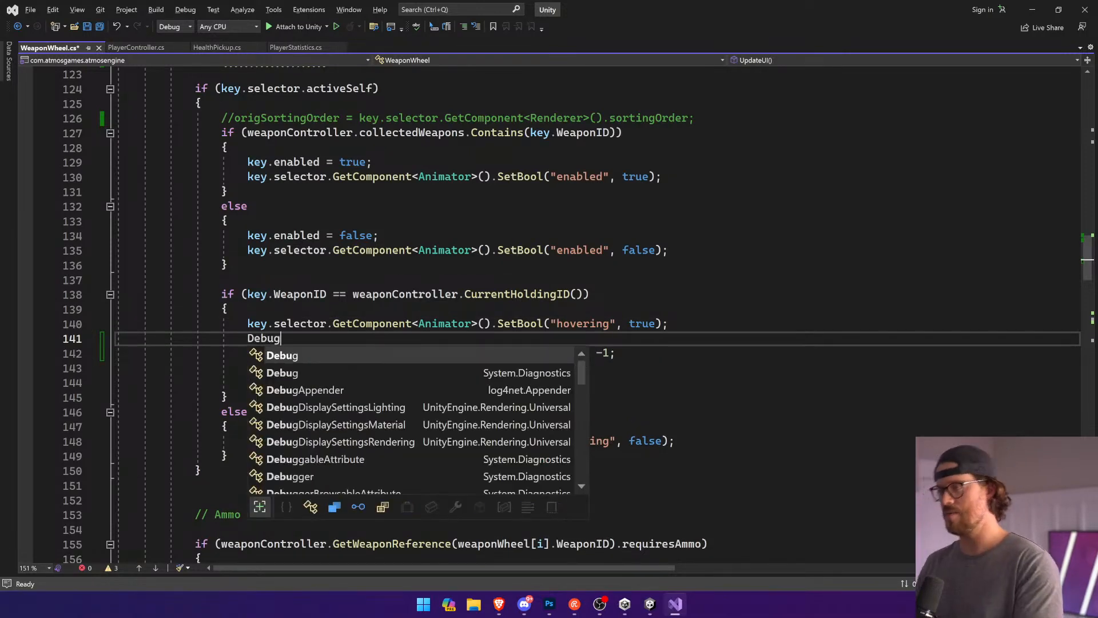
text(.Log("Selected)
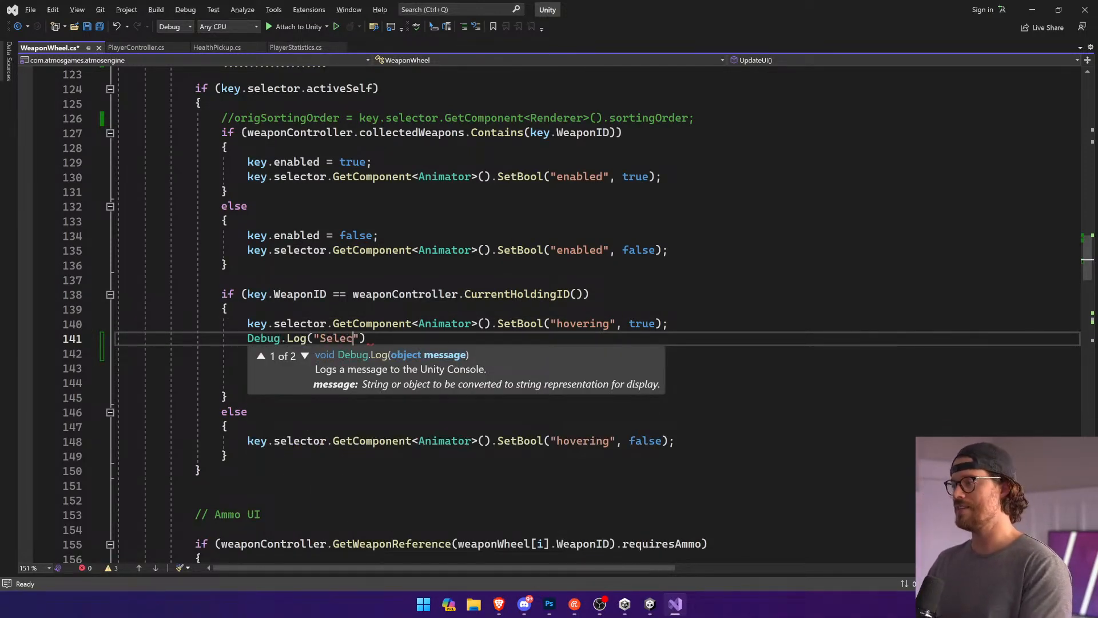
text("))
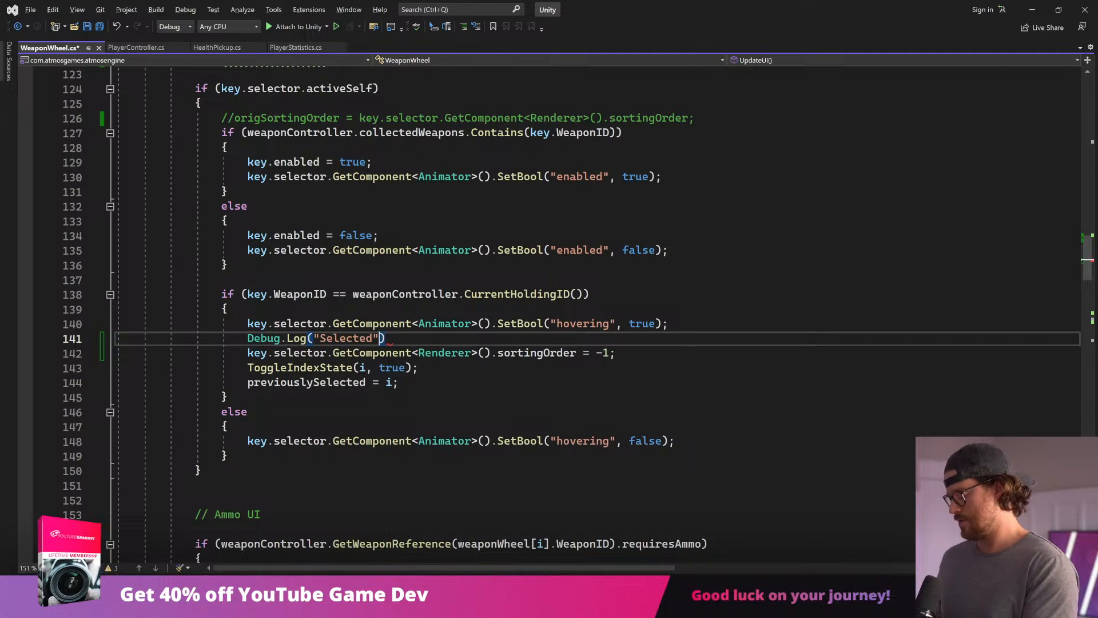
text( + )
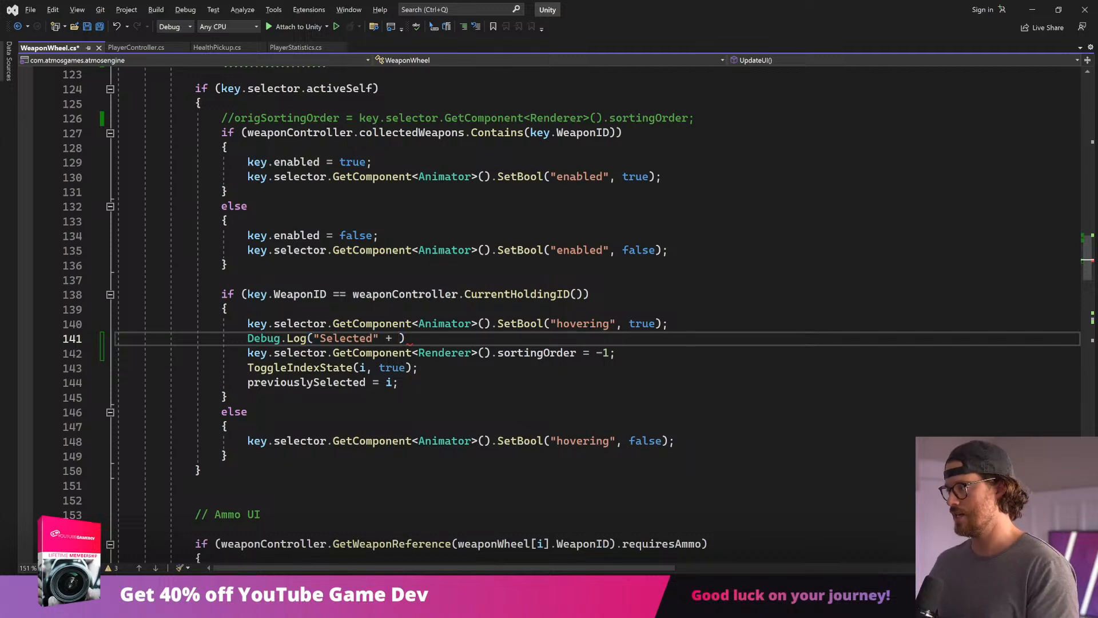
text(key.selector.)
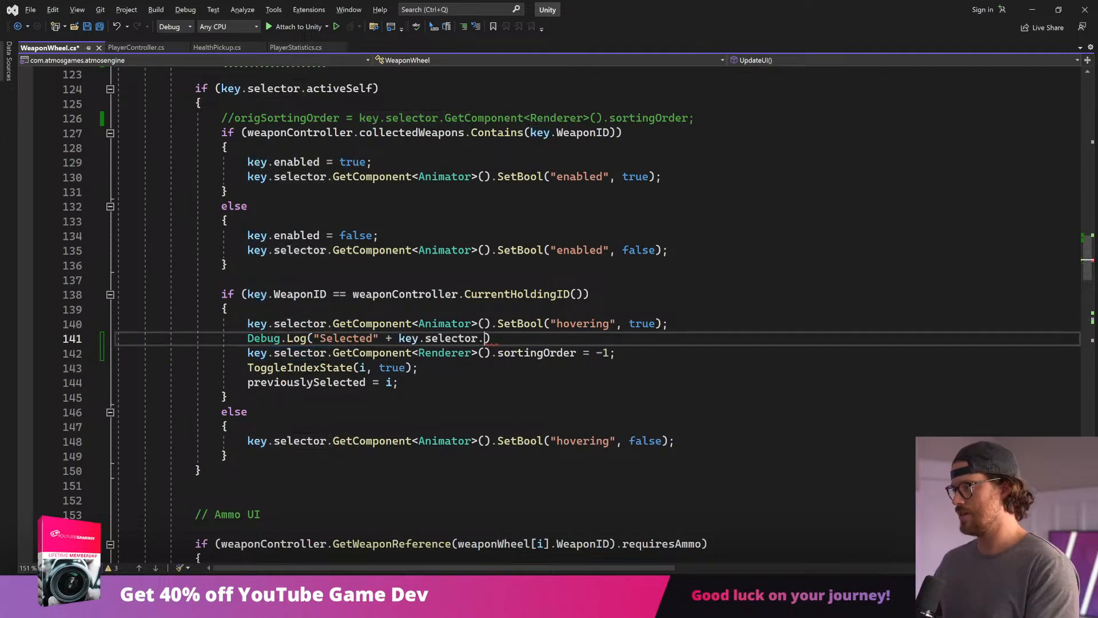
text(gameObject.name)
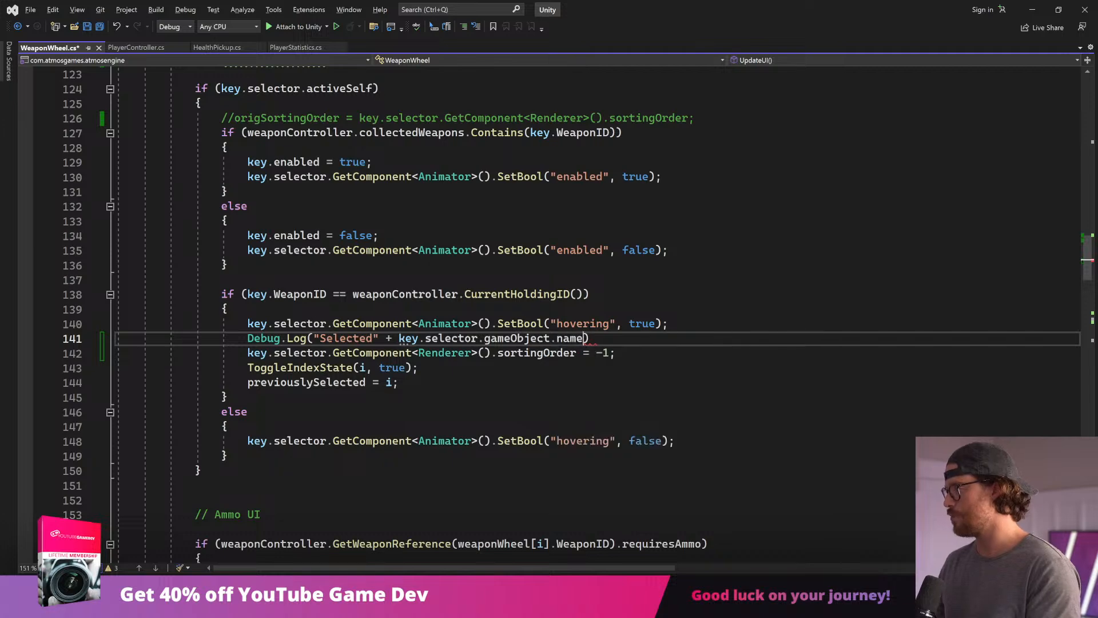
text(;)
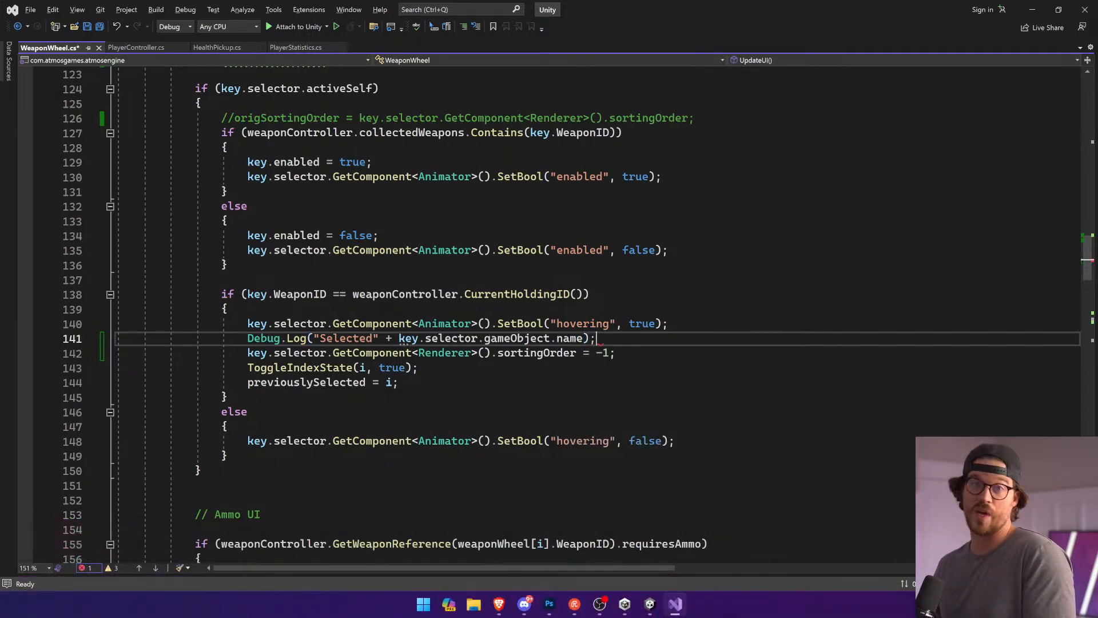
key(ctrl+s)
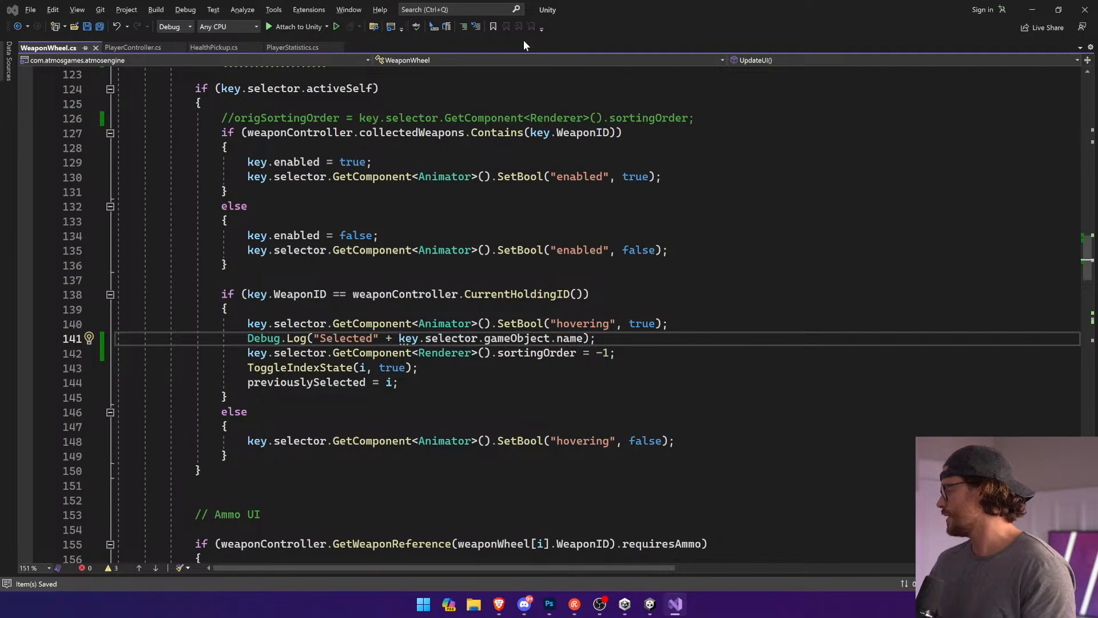
key(alt+Tab)
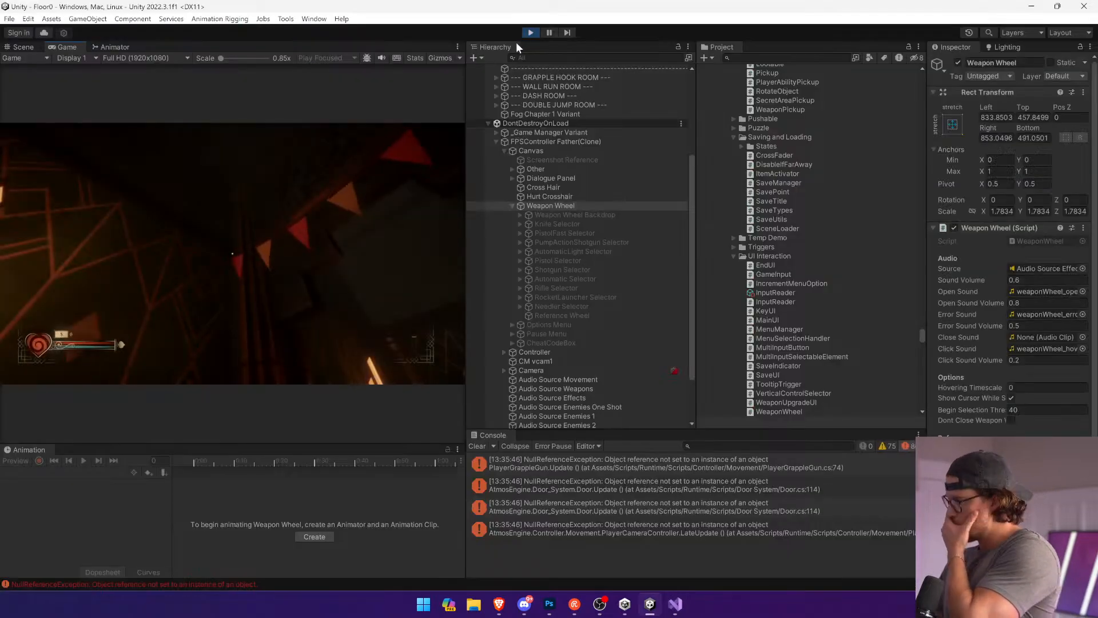
Step: Restart the game with an emptied console and bring up the weapon wheel in the running scene
click(531, 32)
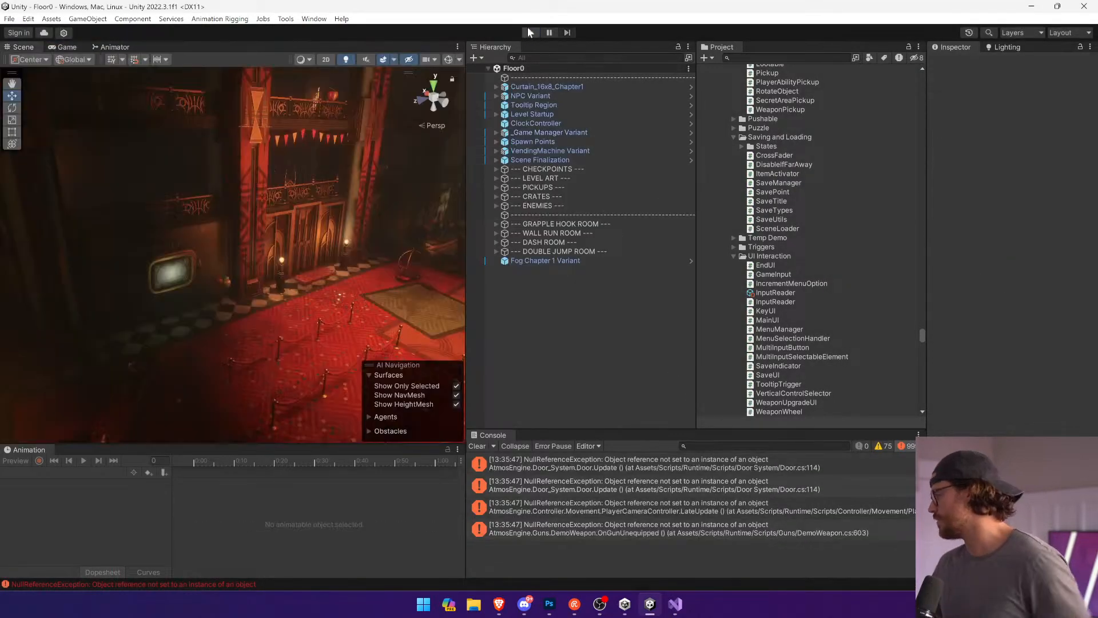
click(477, 447)
click(530, 33)
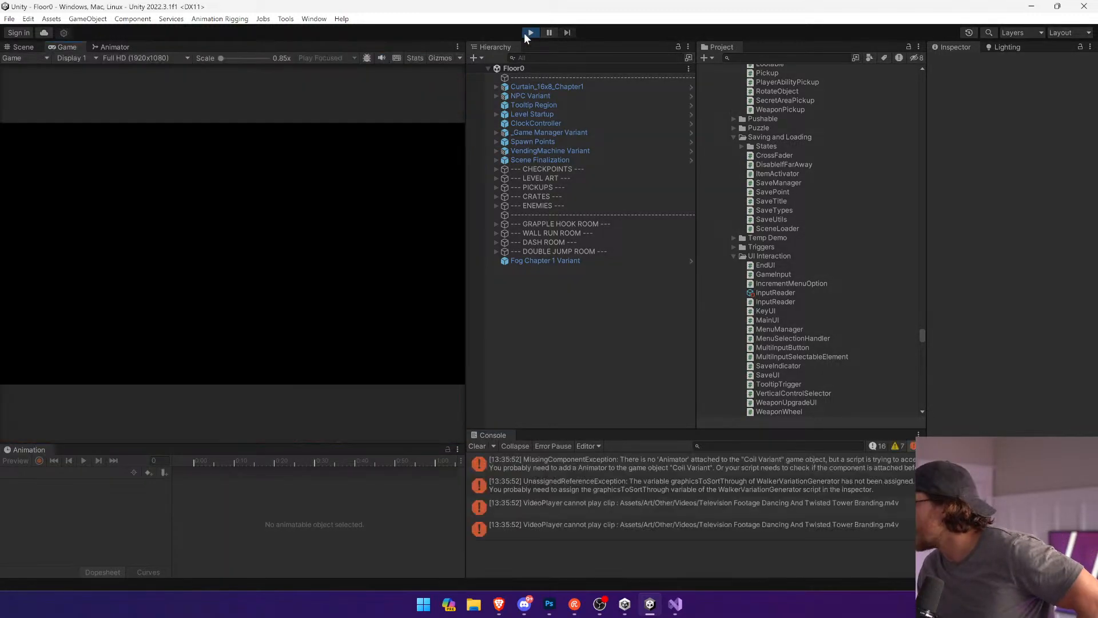
click(374, 196)
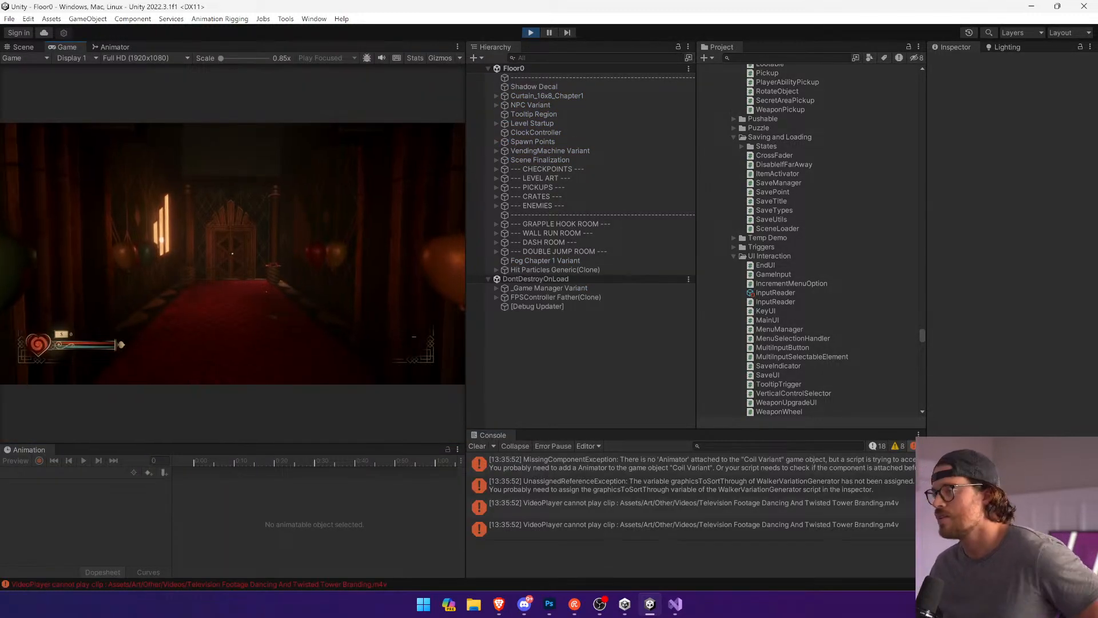
key(Tab)
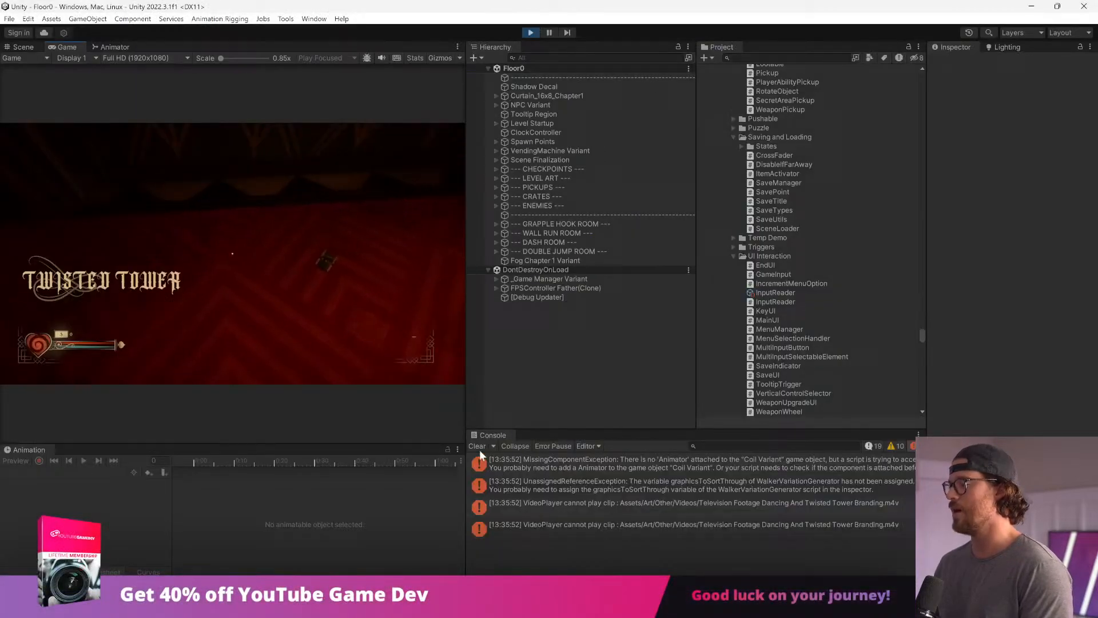
Step: Clear and enlarge the console, toggle the weapon wheel repeatedly to check for the "Selected" log, and stop the game
click(479, 448)
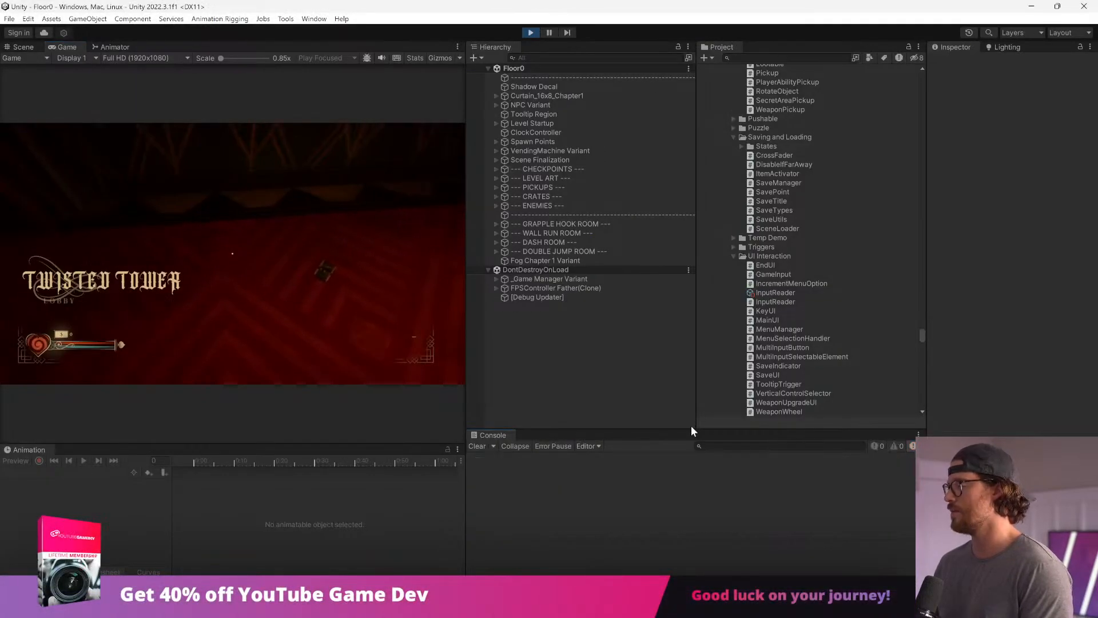
drag(692, 429, 661, 281)
key(Tab)
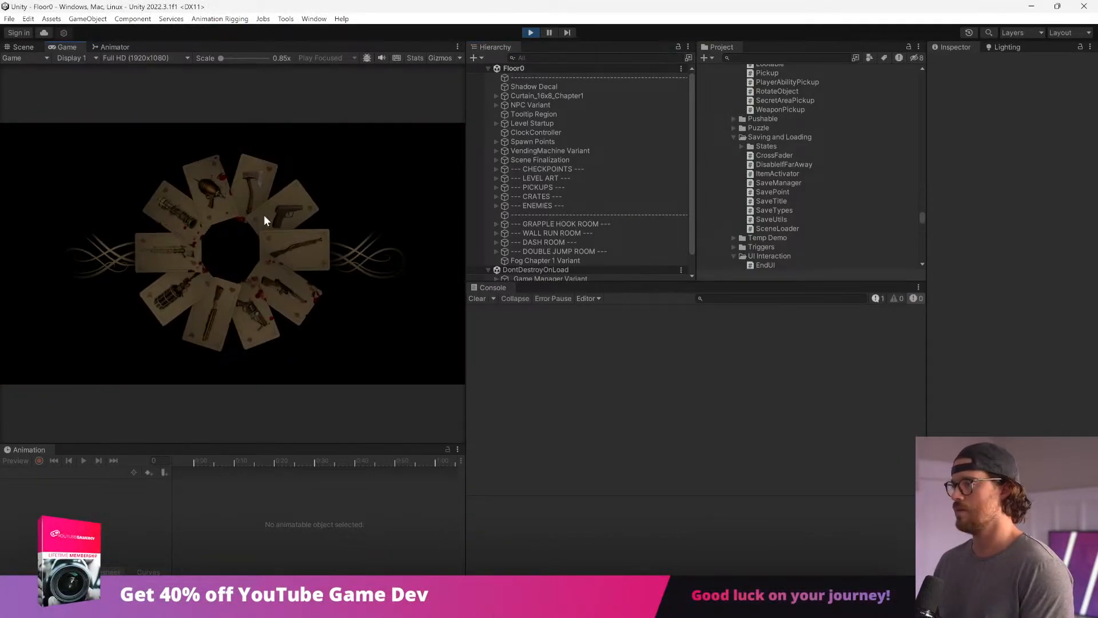
key(Tab)
key(Tab)
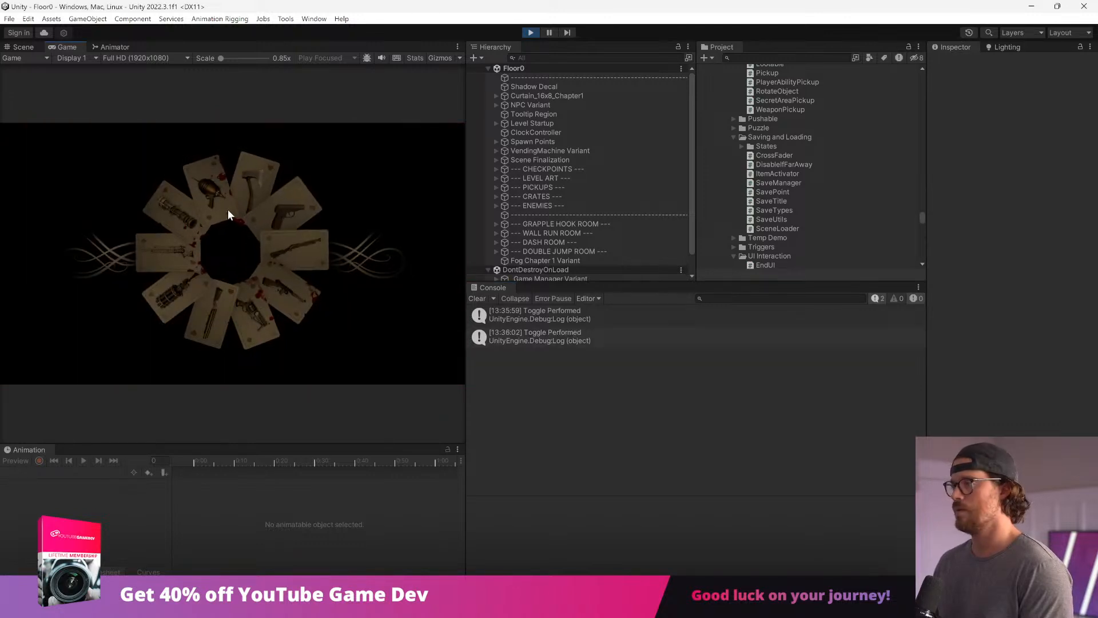
key(Tab)
key(alt+Tab)
key(Tab)
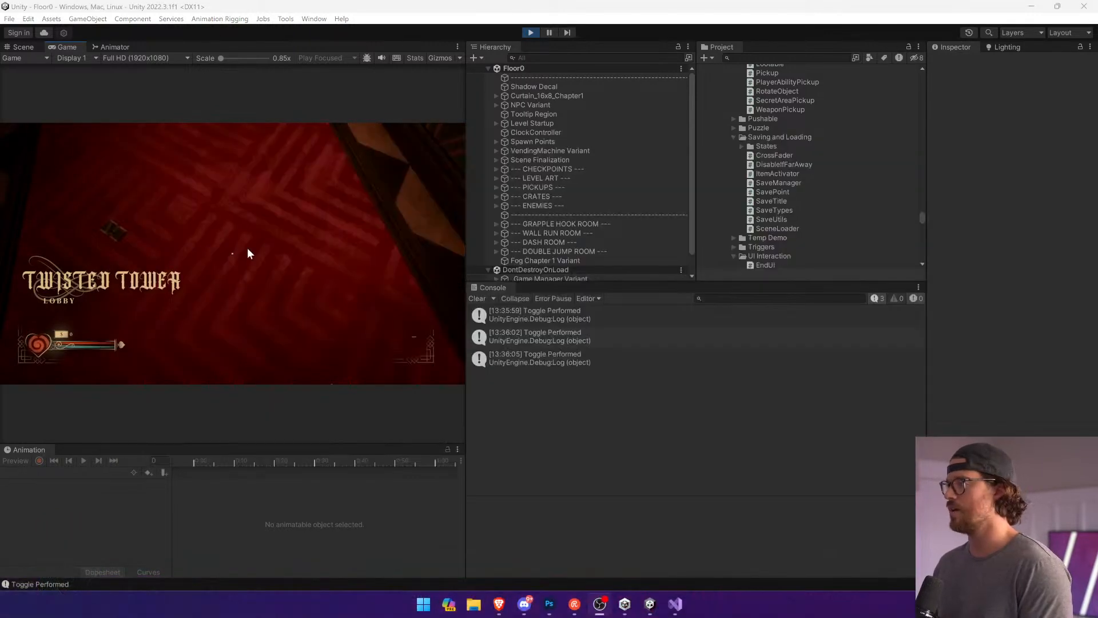
key(alt+Tab)
key(Tab)
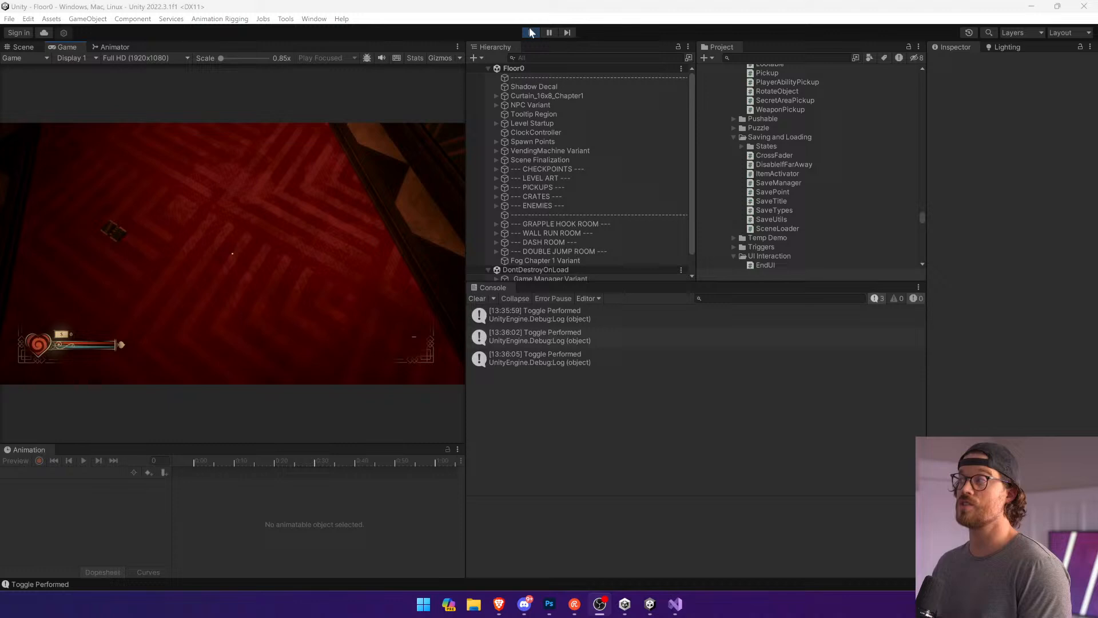
click(530, 32)
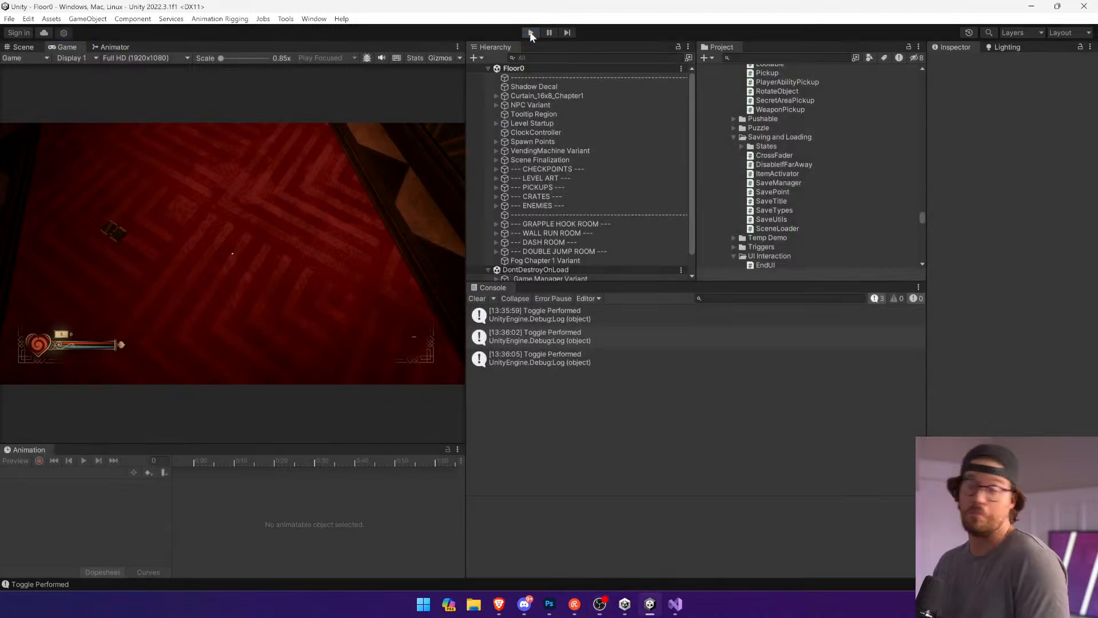
Step: Delete the Debug.Log("Selected") and Renderer sortingOrder = -1 lines from UpdateUI in WeaponWheel.cs and save the script
key(alt+Tab)
key(Tab)
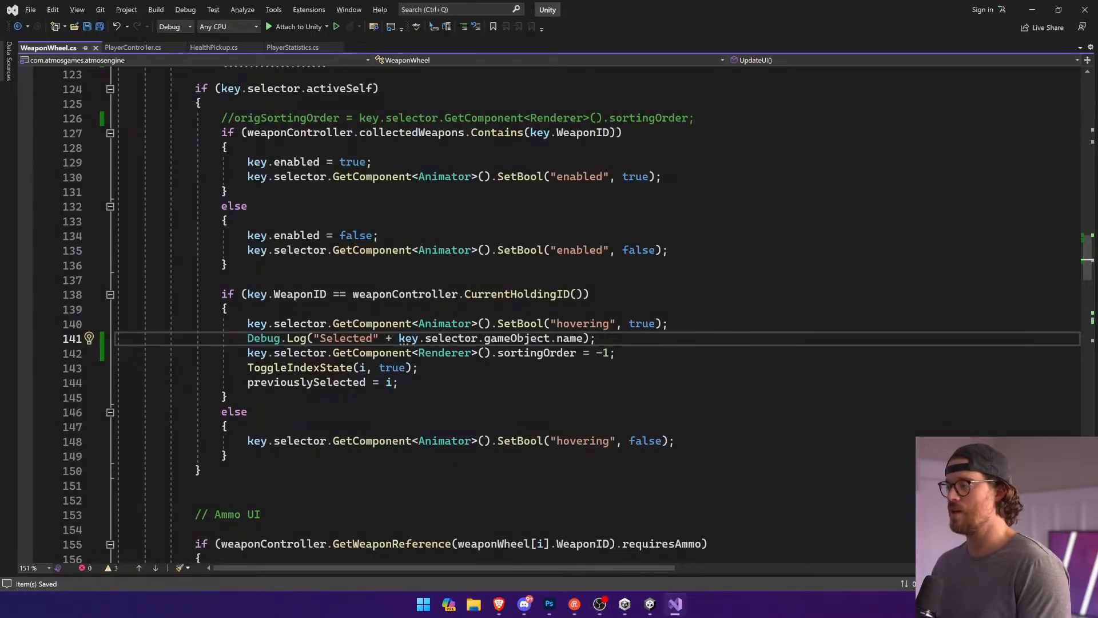
drag(615, 353, 118, 338)
key(Delete)
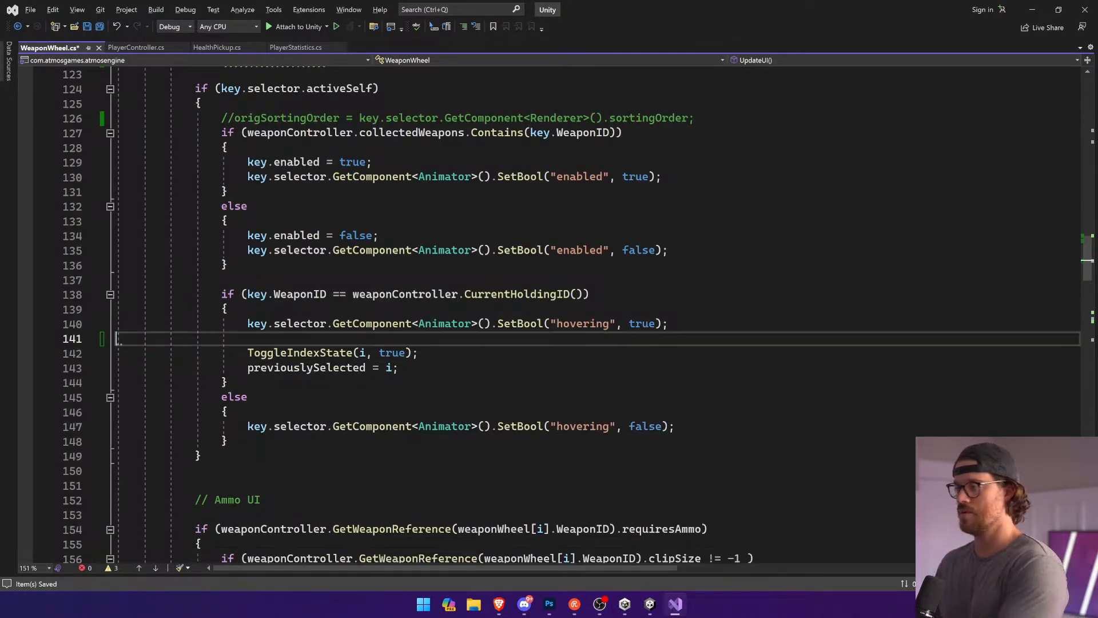
key(BackSpace)
key(ctrl+s)
Step: Read through the rest of WeaponWheel.cs, examining how the toggle, ToggleIndexState, HandleSelect and Update methods handle selection
scroll(549, 315, down, 4)
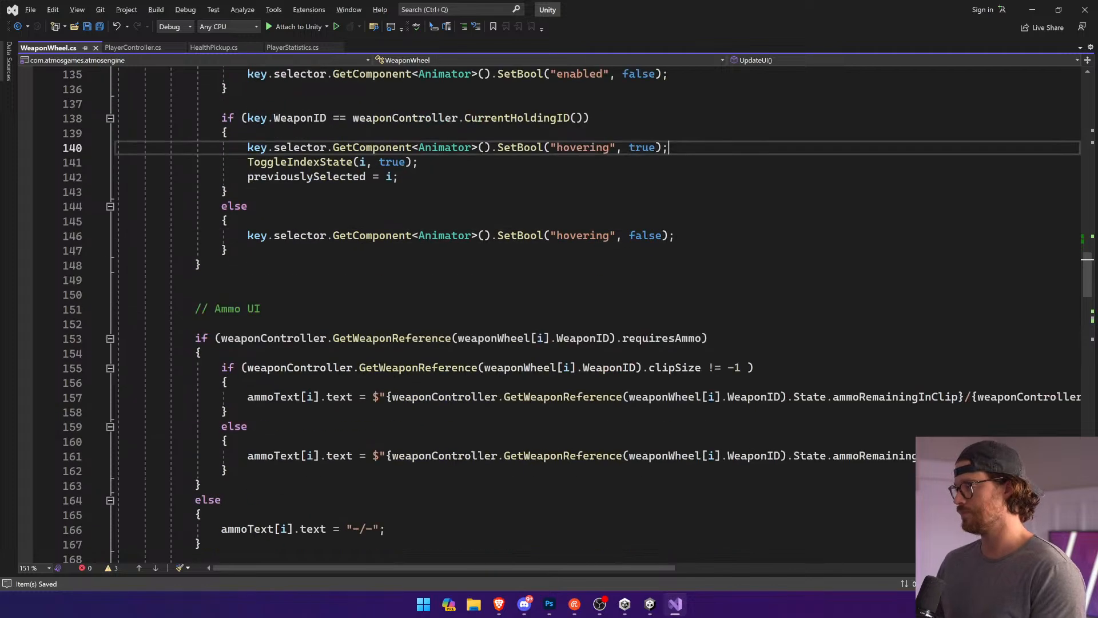
scroll(549, 315, down, 10)
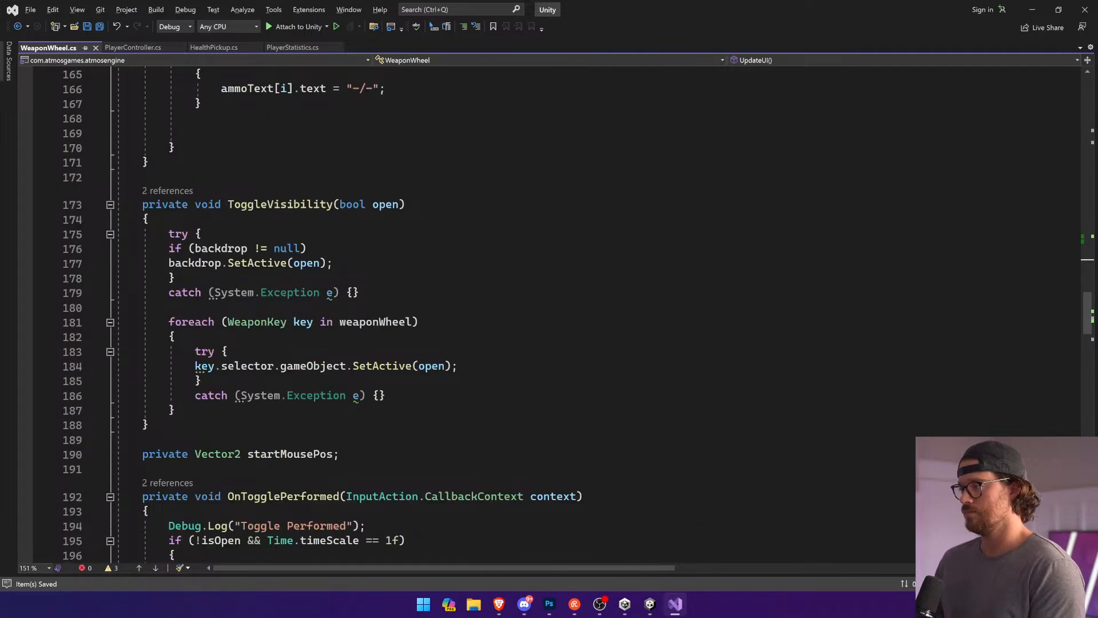
scroll(549, 315, down, 9)
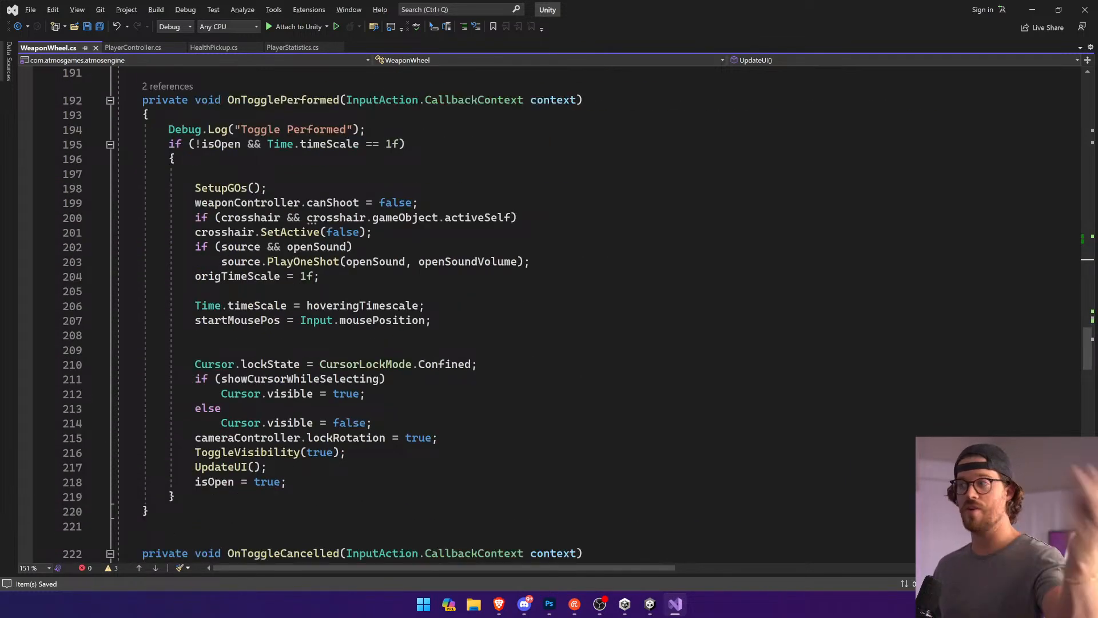
scroll(549, 314, down, 10)
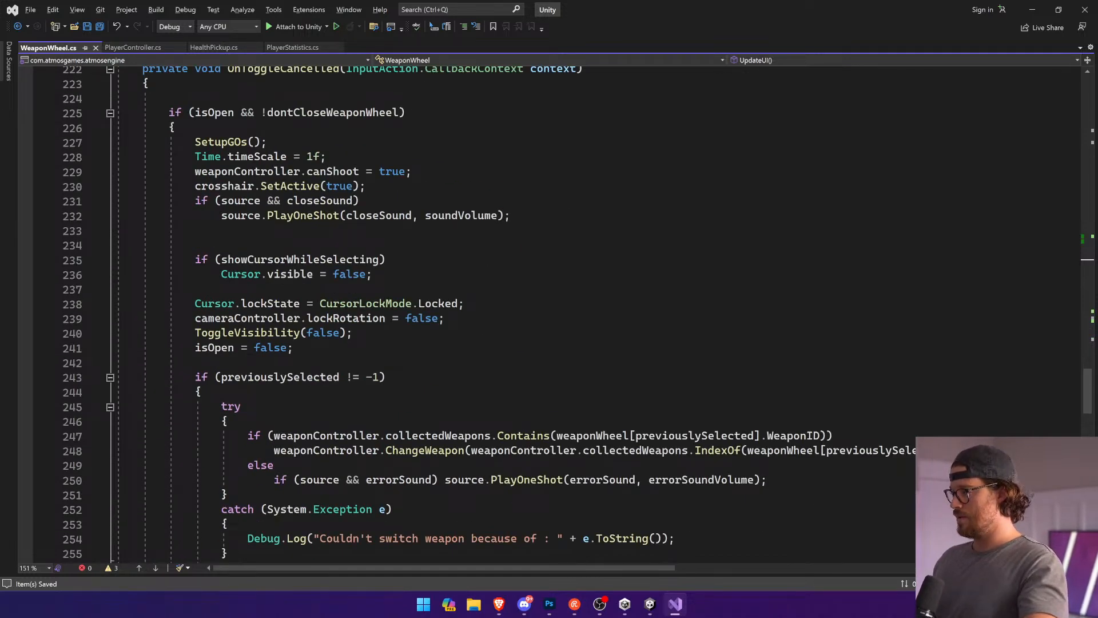
scroll(549, 315, down, 7)
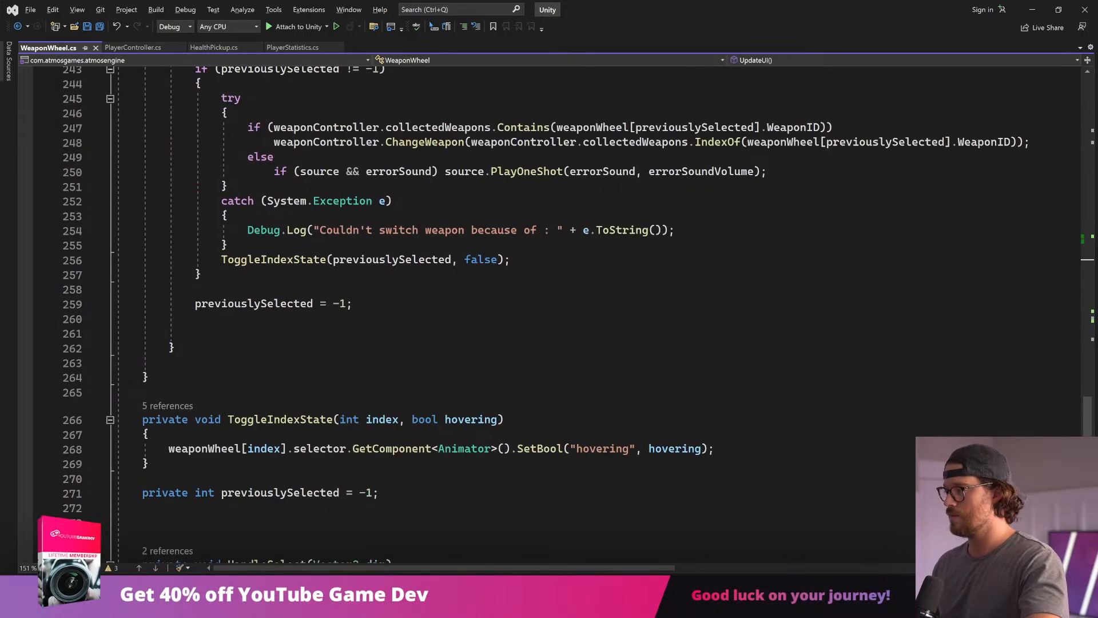
scroll(549, 315, down, 5)
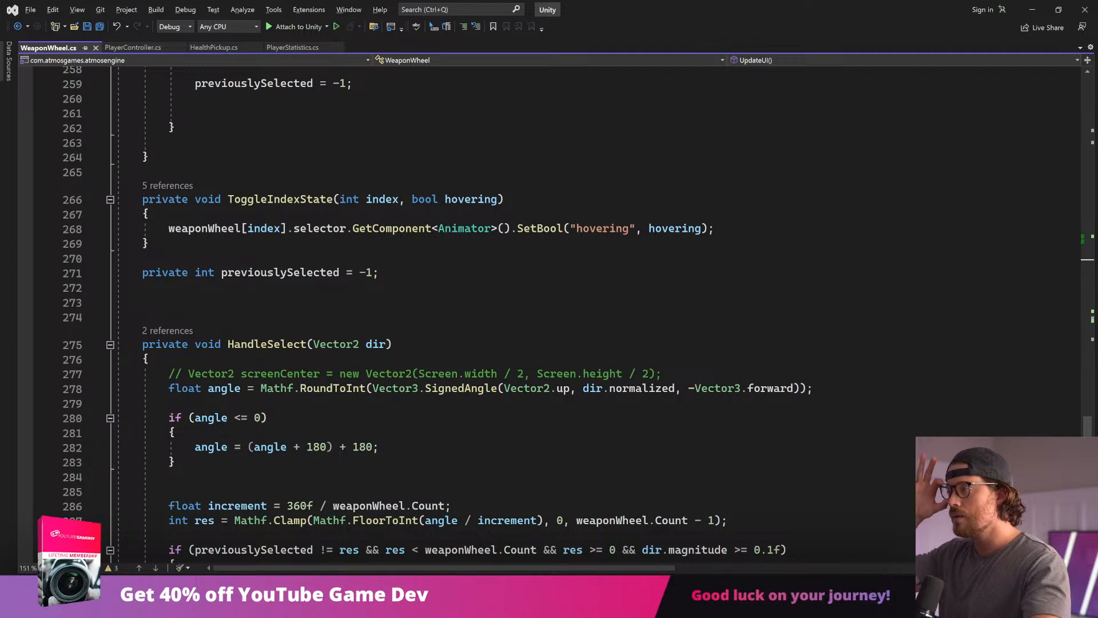
scroll(549, 315, down, 13)
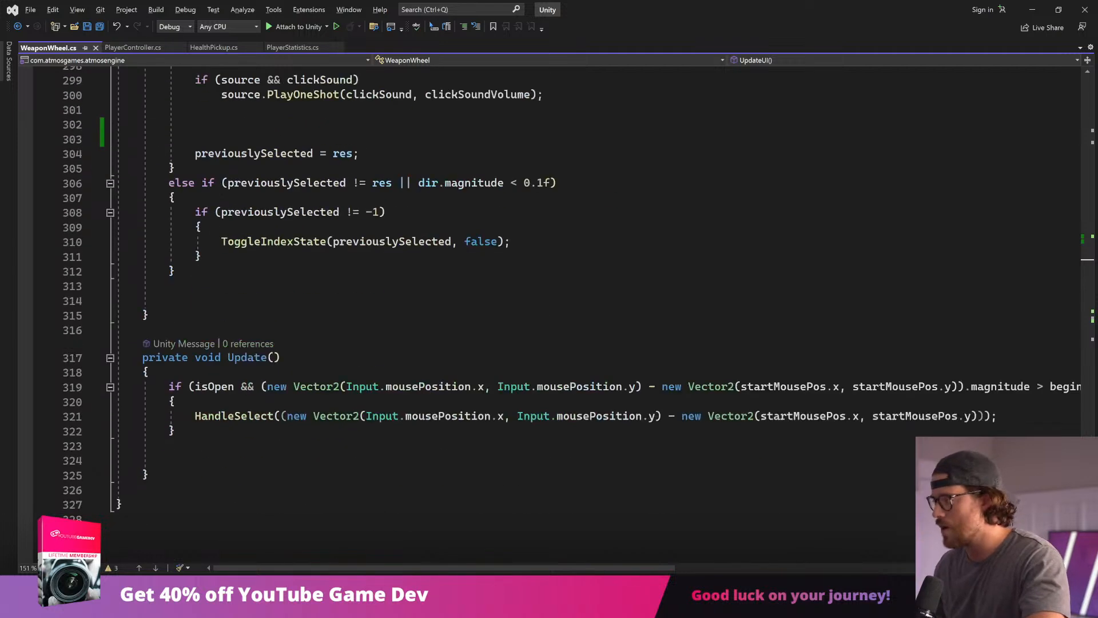
scroll(549, 314, up, 20)
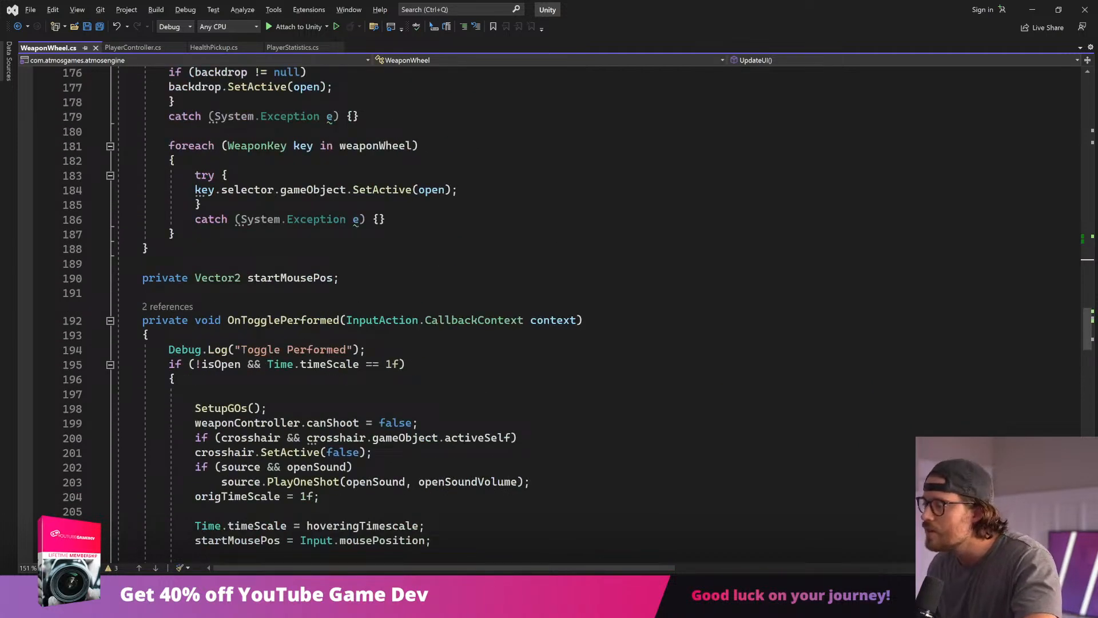
Step: Inspect the WeaponKey struct and the audio fields at the start of WeaponWheel.cs, highlighting the clickSound variable
click(367, 482)
click(338, 438)
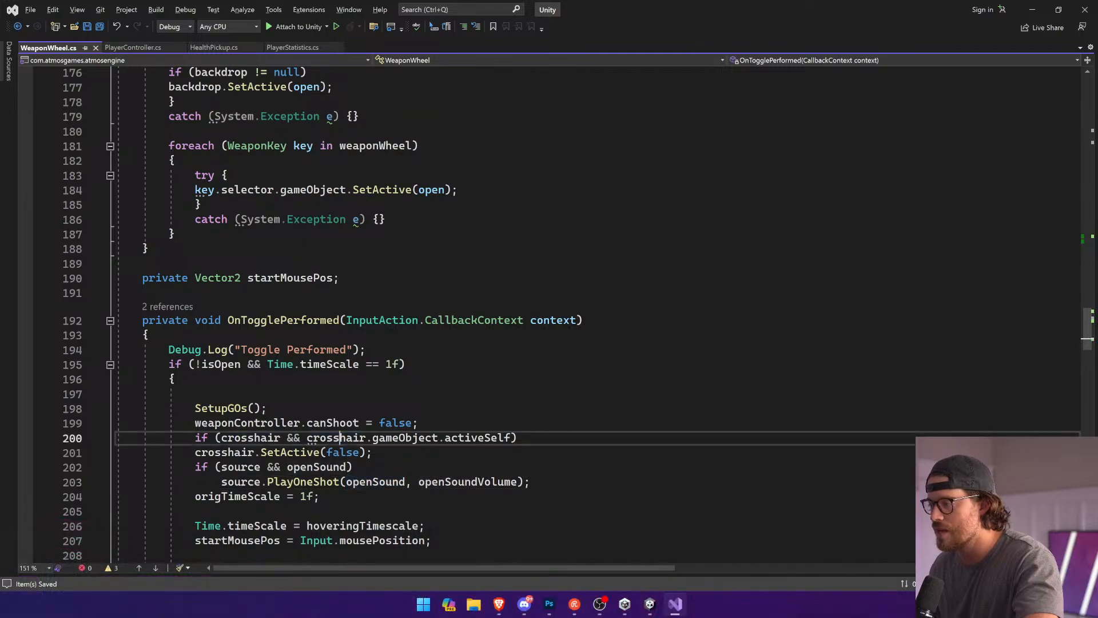
scroll(338, 438, up, 15)
scroll(549, 314, up, 20)
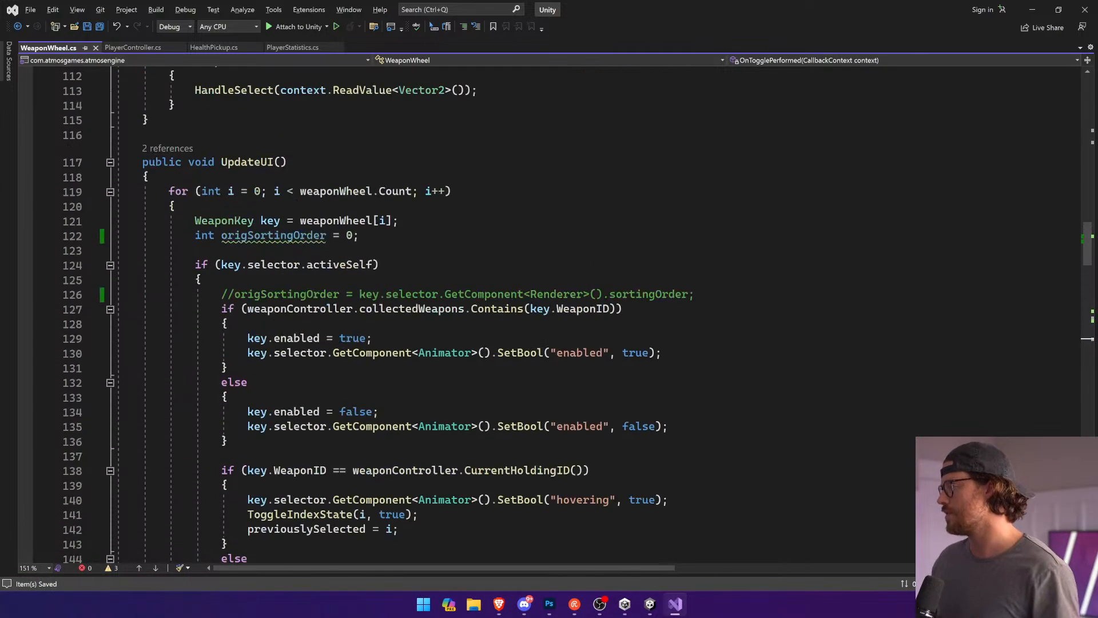
click(343, 378)
key(ctrl+f)
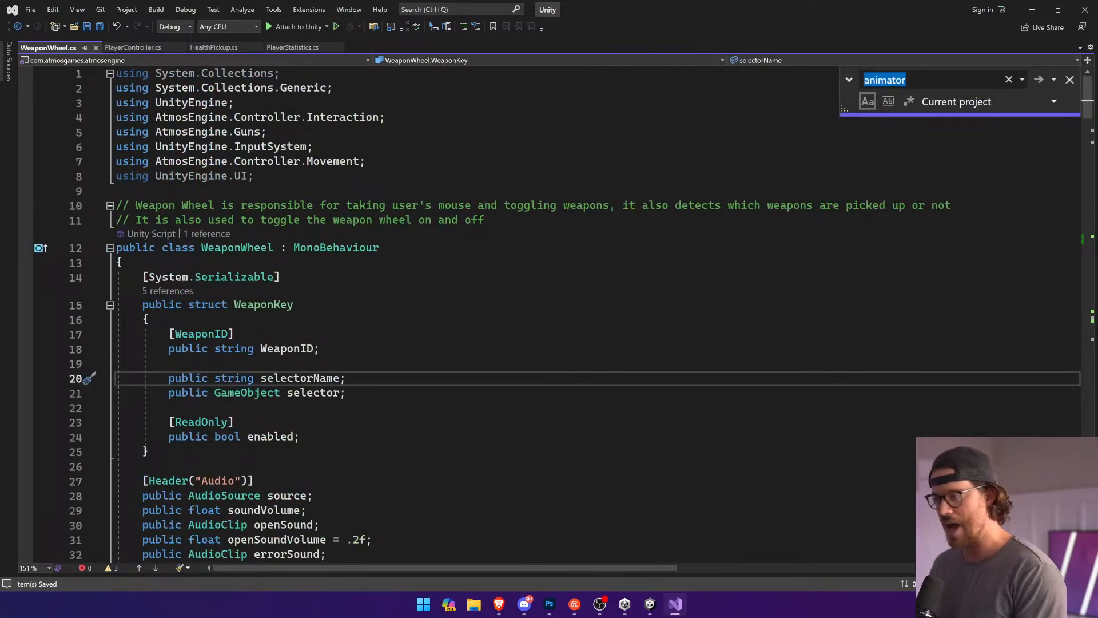
click(300, 437)
scroll(300, 436, down, 3)
double_click(273, 466)
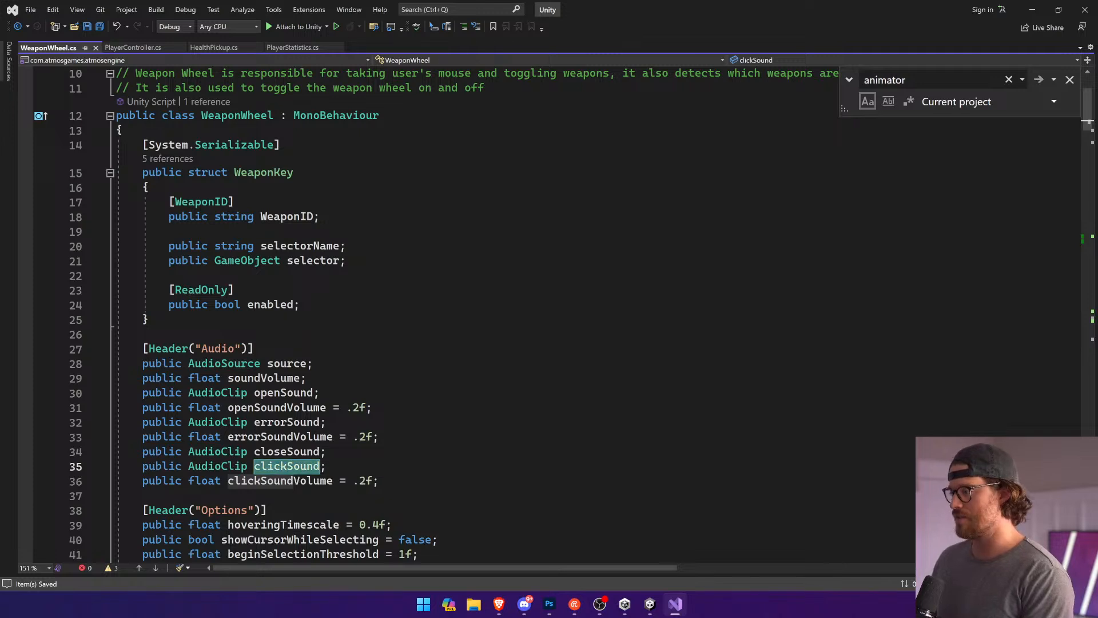
Step: Switch to Unity, search the project for "father fps con" and open the FPSController Father prefab's nested Canvas prefab for editing
key(alt+Tab)
click(768, 66)
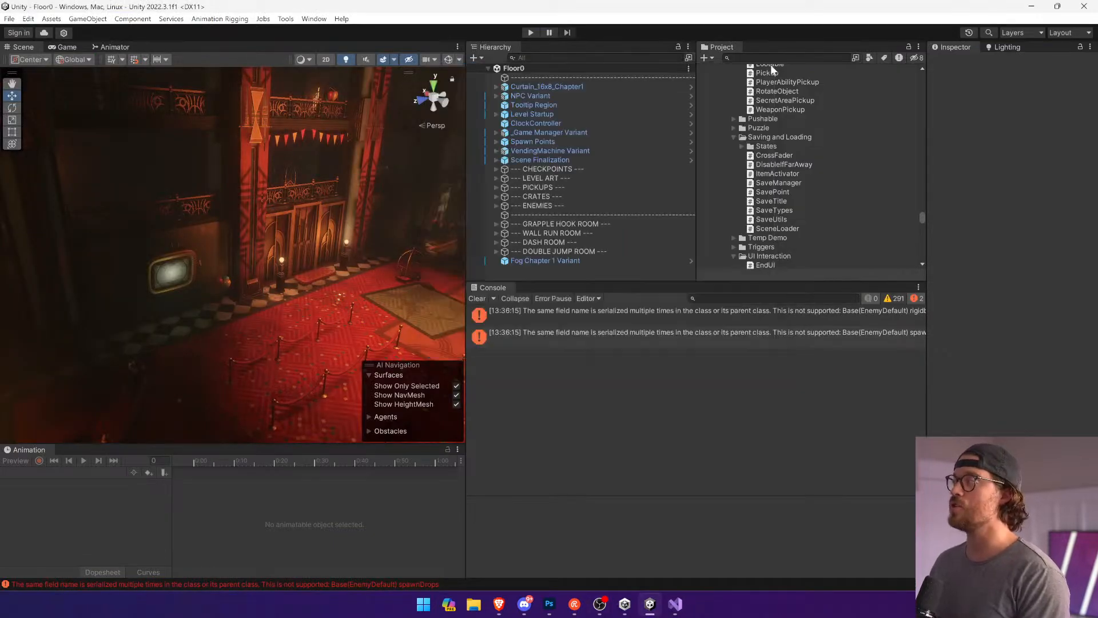
click(770, 59)
text(father fps con)
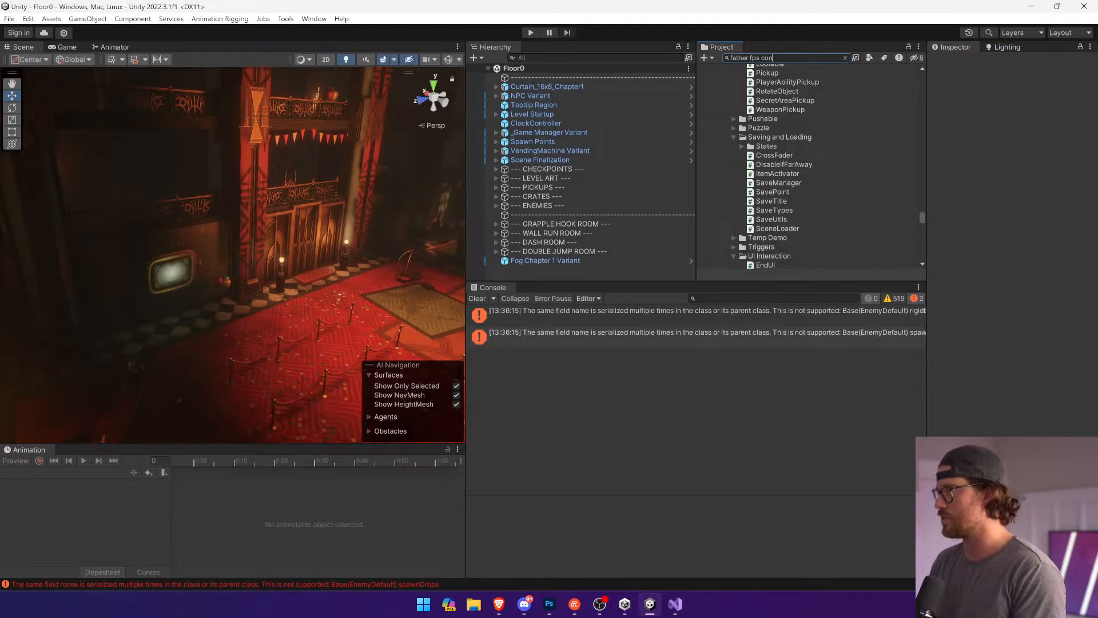
double_click(791, 81)
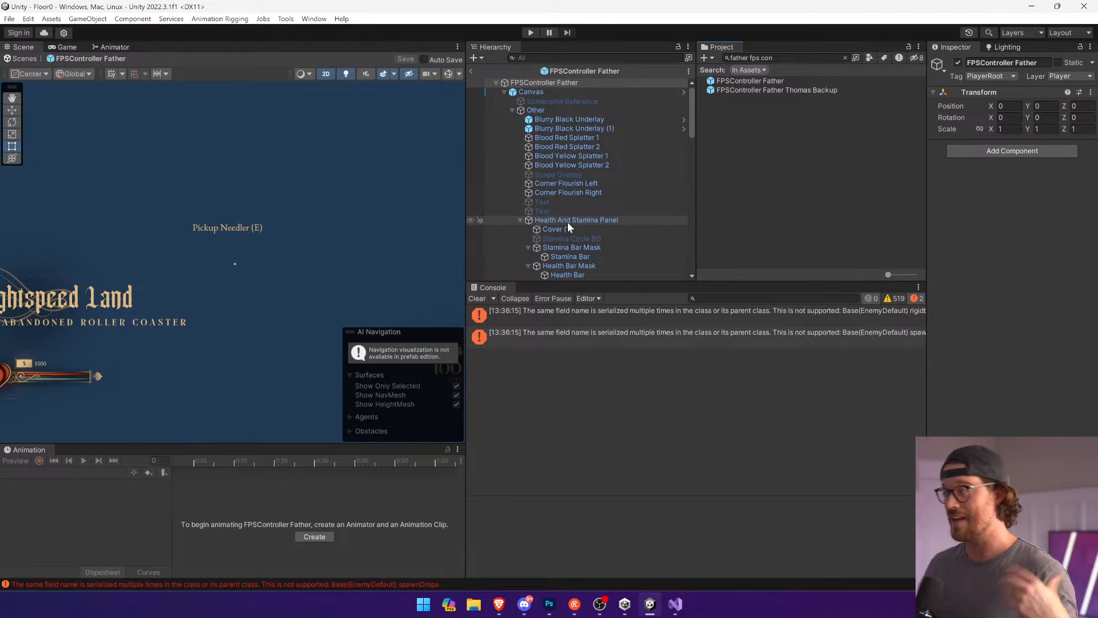
click(475, 298)
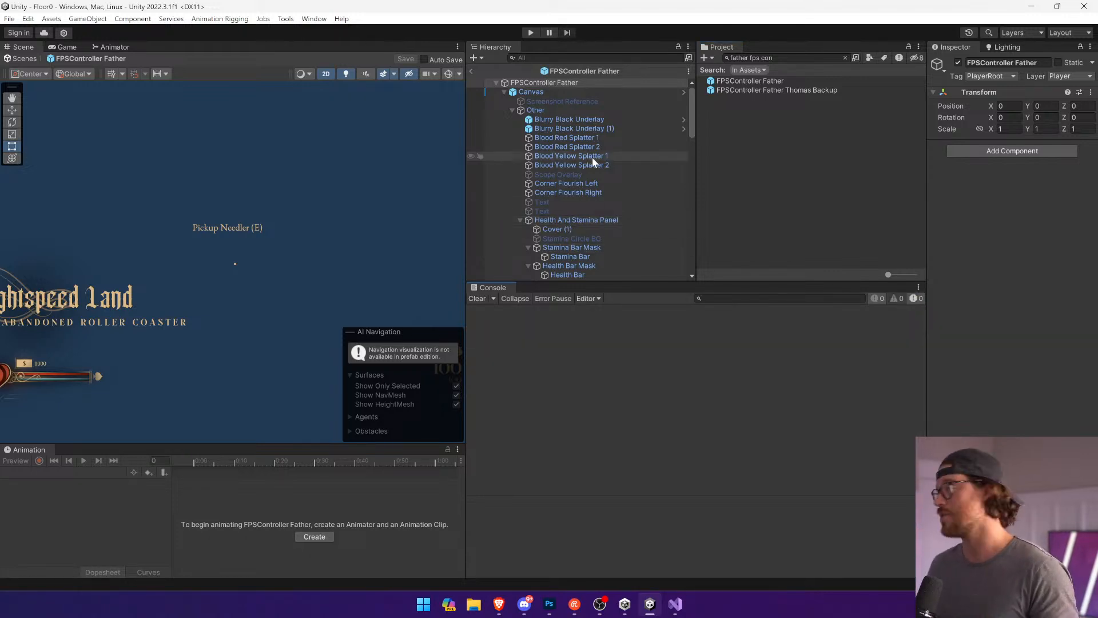
click(684, 92)
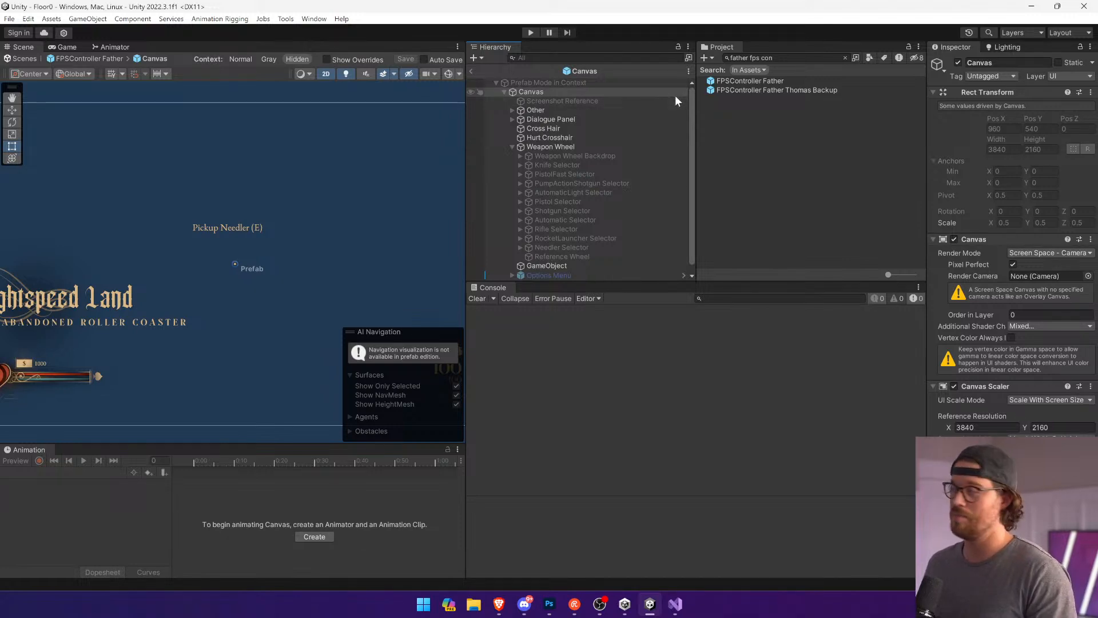
Step: Select the Weapon Wheel object in the Canvas prefab and widen the Inspector to show its script settings in full
click(670, 109)
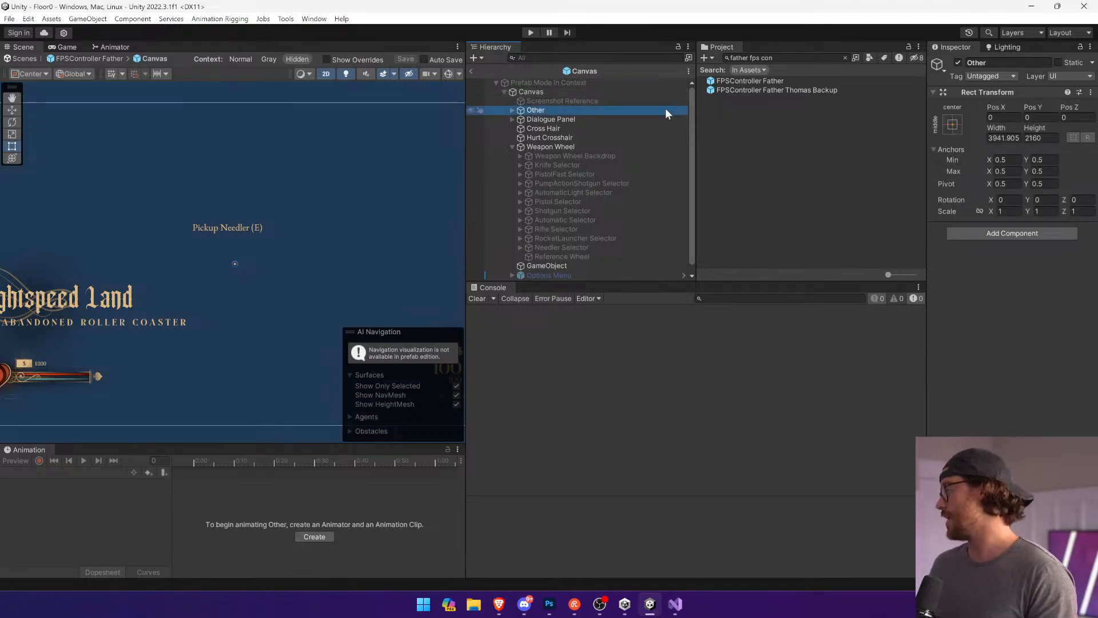
click(663, 119)
click(658, 139)
click(657, 154)
click(659, 148)
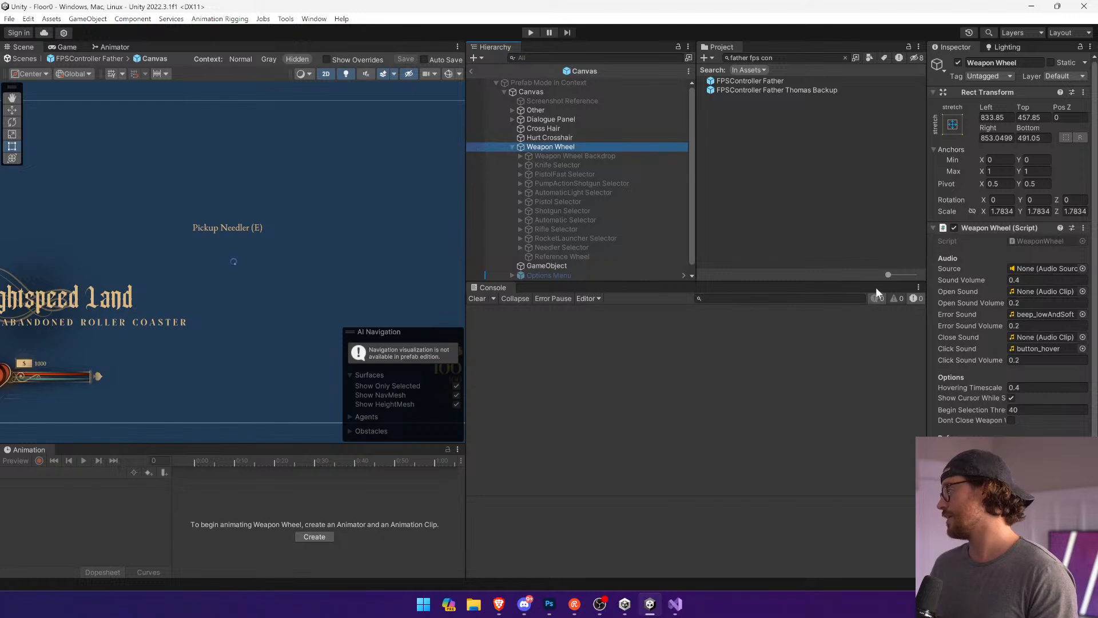
drag(928, 289, 780, 297)
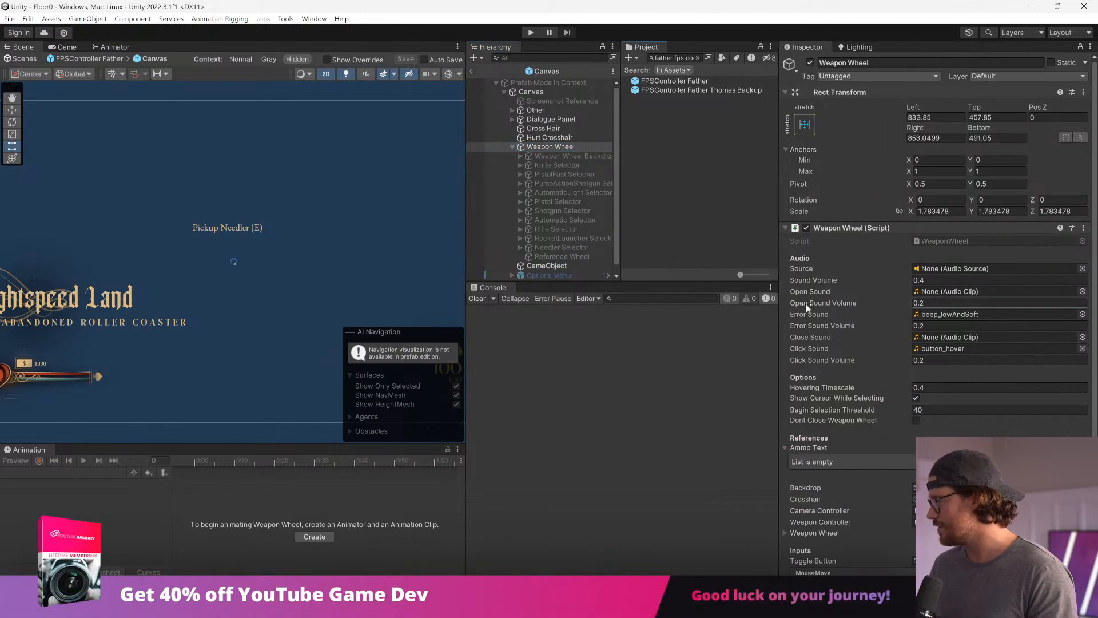
Step: Inspect the Weapon Wheel's Click Sound clip button_hover and its Error Sound clip beep_lowAndSoft, previewing the error clip
click(949, 348)
click(687, 263)
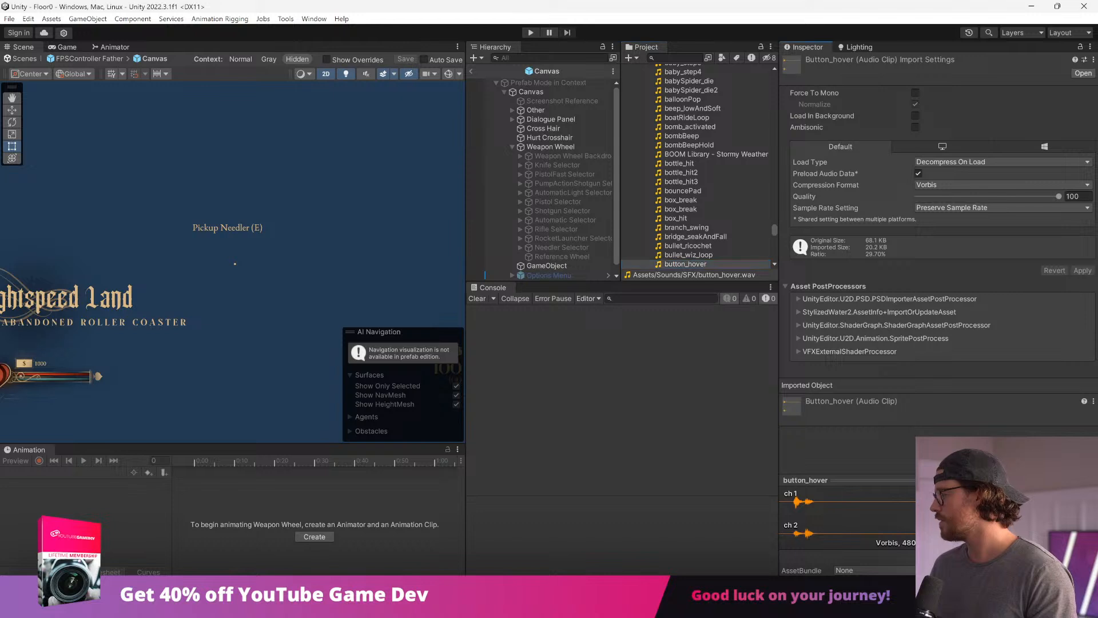
click(571, 145)
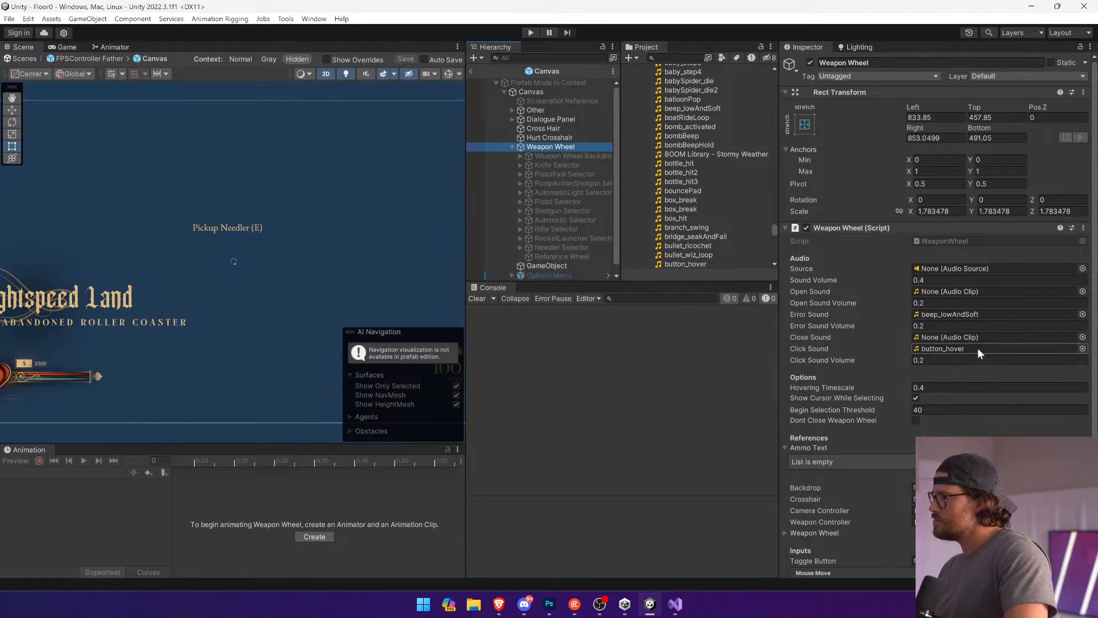
click(973, 314)
click(719, 111)
click(1078, 480)
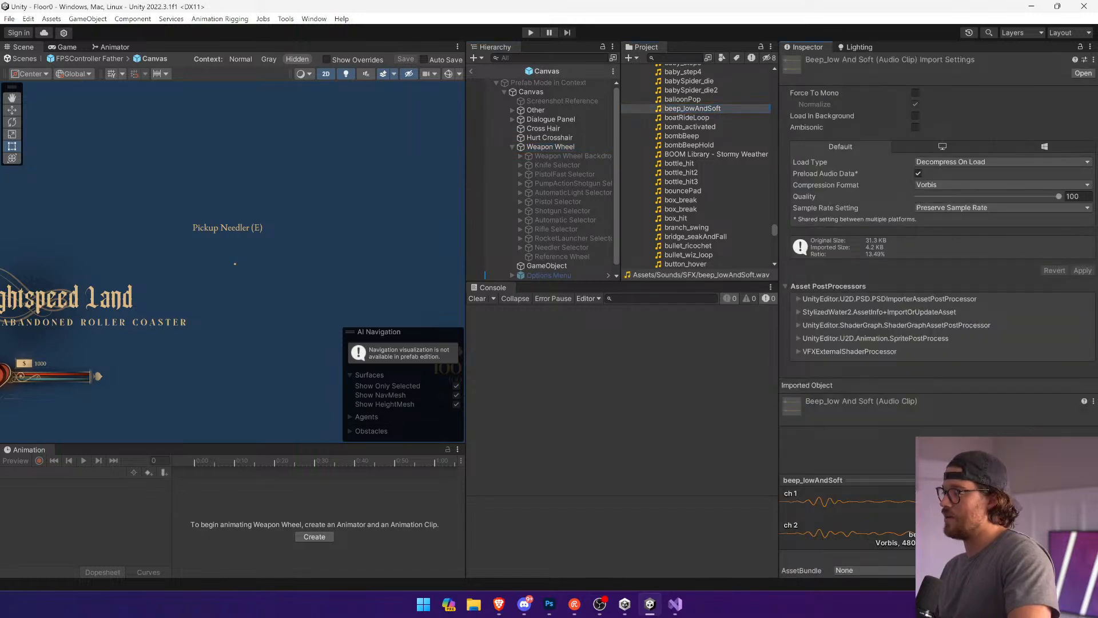
Step: Enlarge the Animation window, select the AutomaticLight Selector and expand its Animator Functions script settings
click(566, 155)
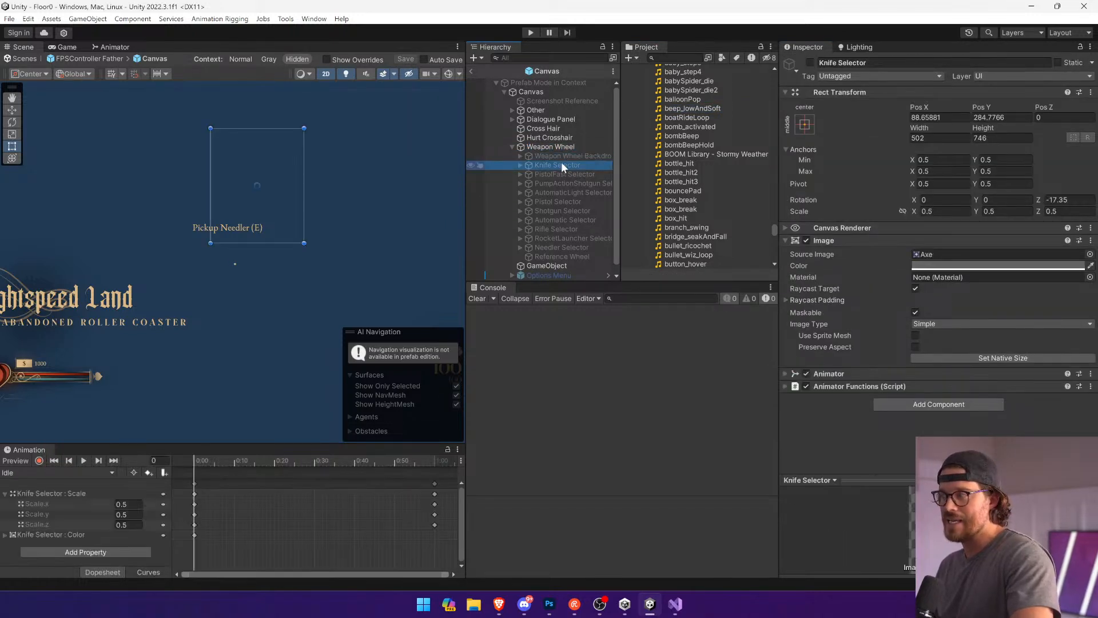
click(562, 146)
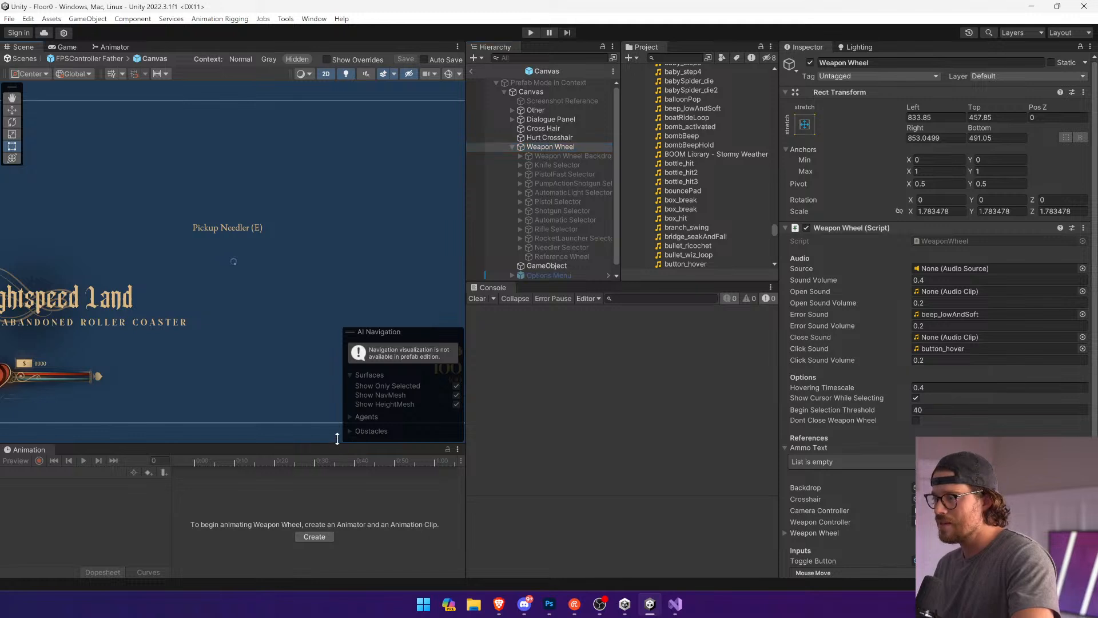
drag(337, 445, 343, 349)
click(570, 193)
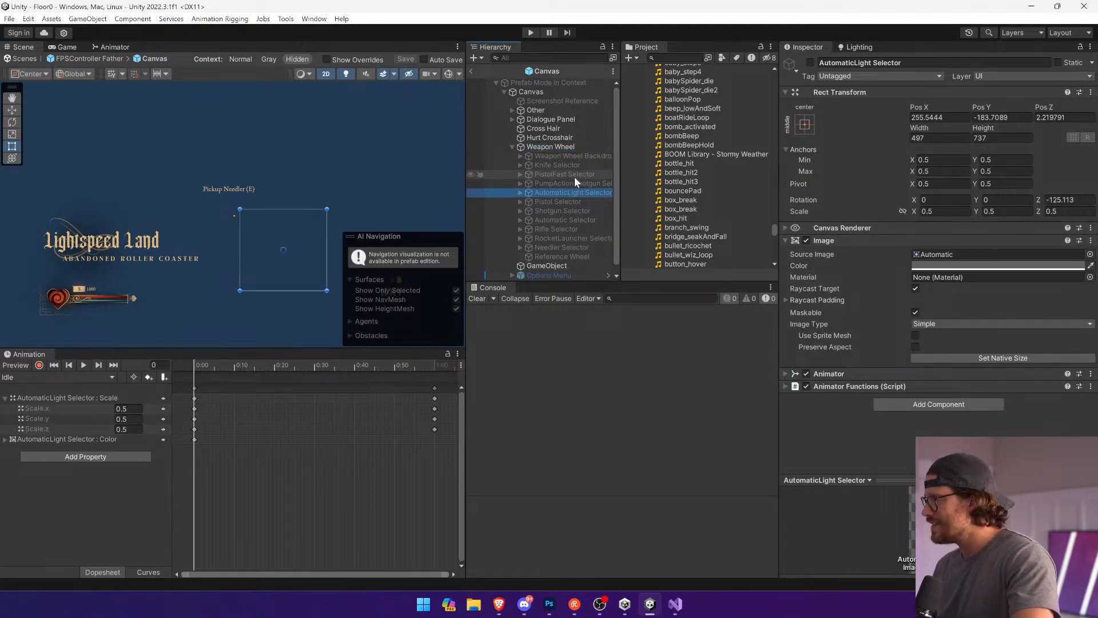
click(884, 384)
scroll(882, 383, down, 3)
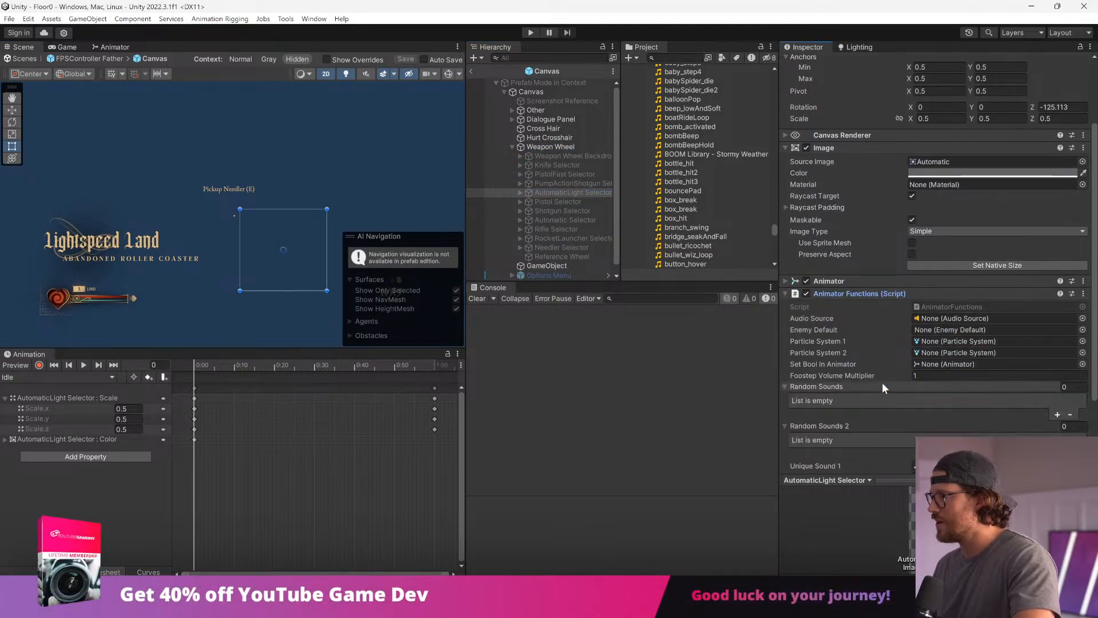
Step: Review the AutomaticLight Selector's Hover and Active animation clips and the remaining sound fields of its Animator Functions script
click(97, 378)
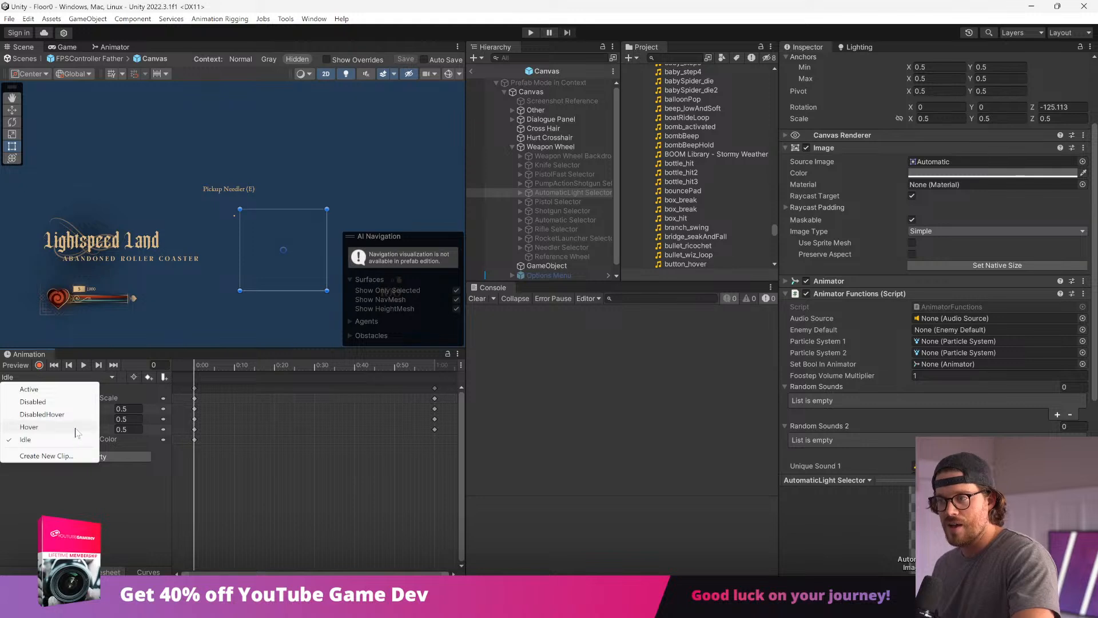
click(75, 432)
click(86, 377)
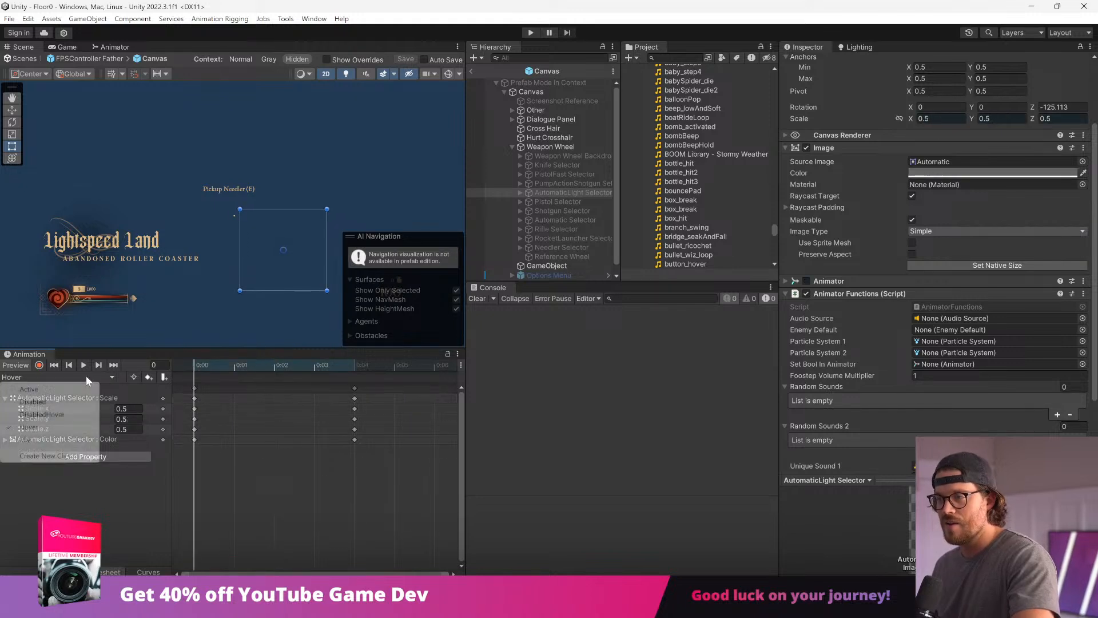
click(80, 389)
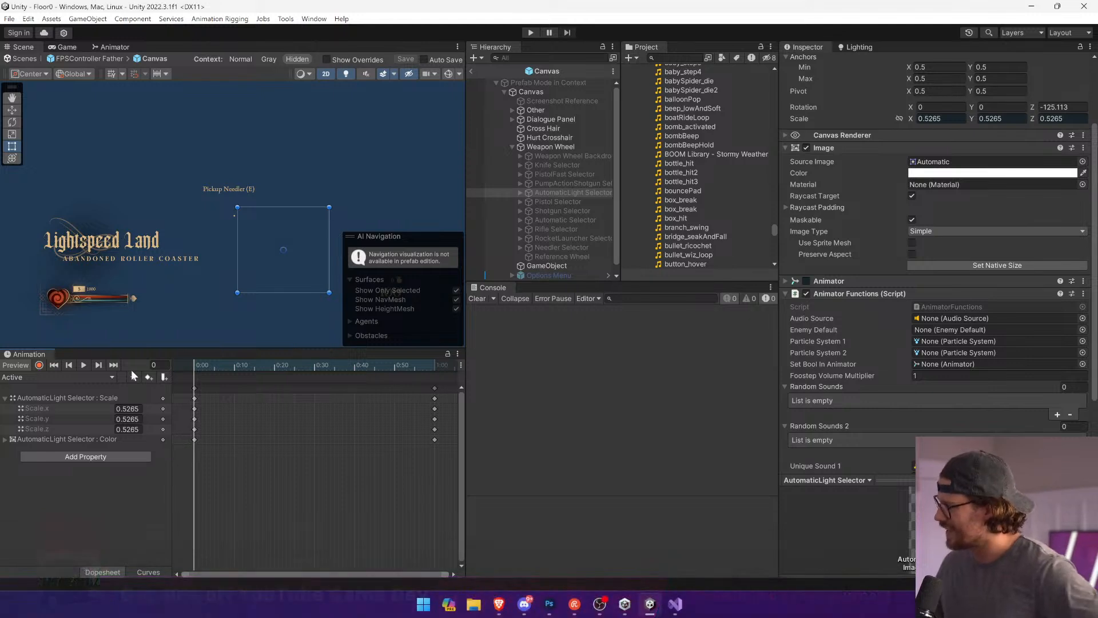
scroll(908, 377, down, 3)
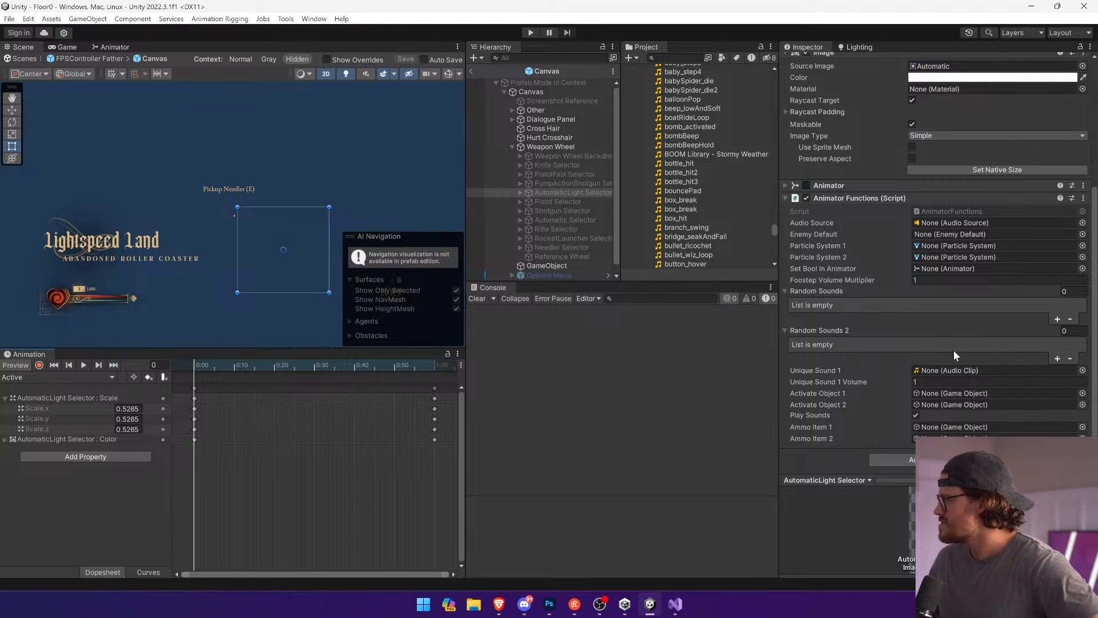
Step: Reselect the Weapon Wheel object and review its script's references, inputs and audio settings
click(585, 148)
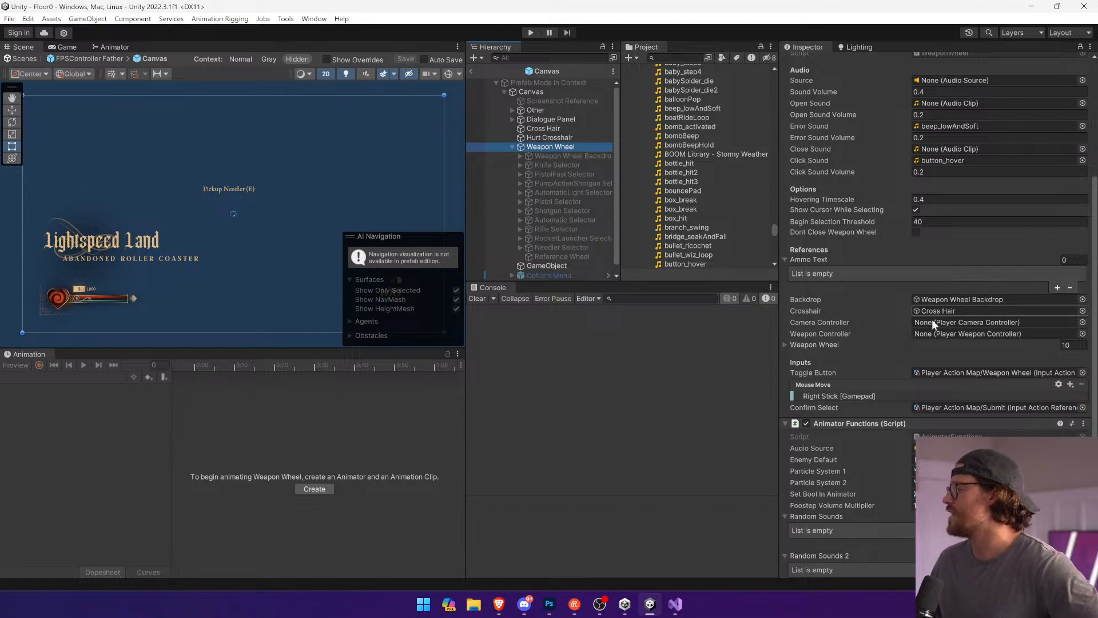
click(796, 344)
click(796, 345)
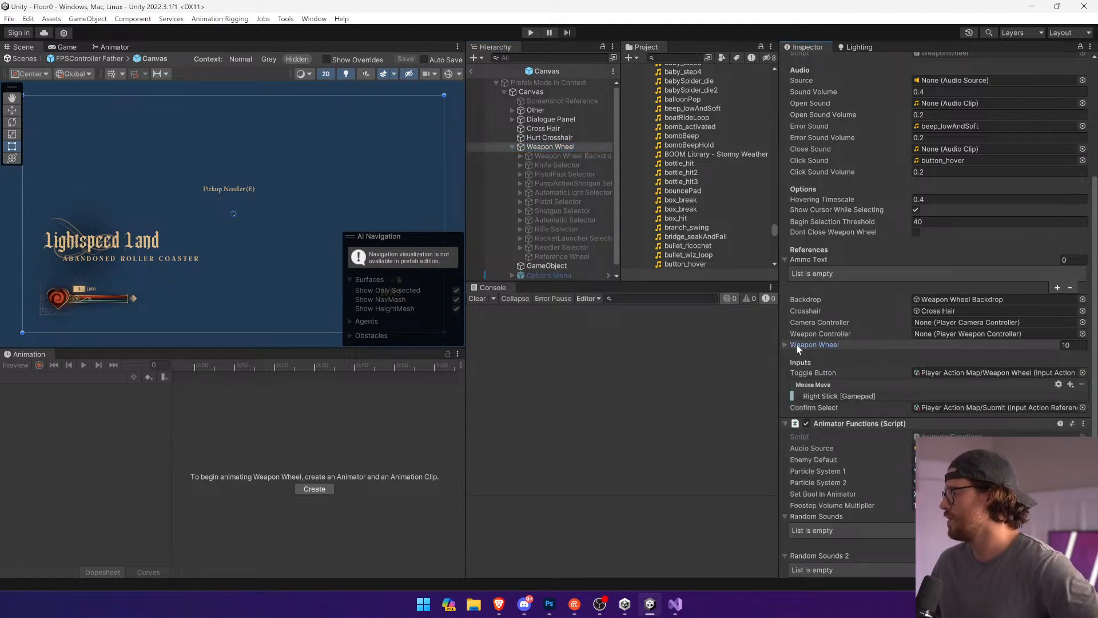
scroll(796, 344, up, 5)
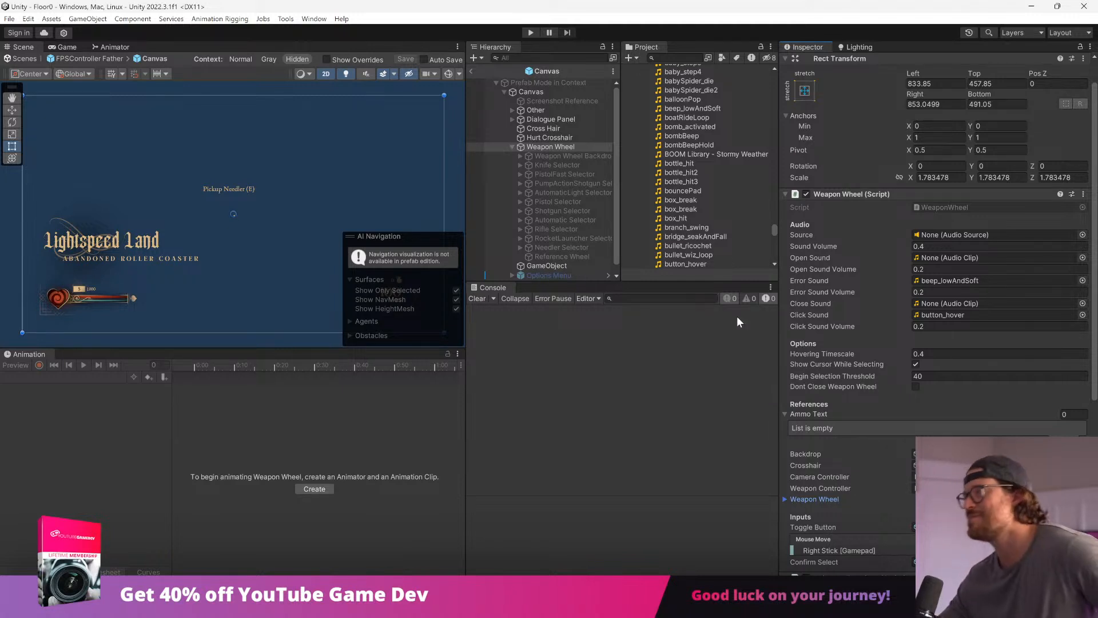
Step: Switch to Visual Studio and go from the HandleSelect call in OnMouseMovePerformed to its definition in WeaponWheel.cs
key(alt+Tab)
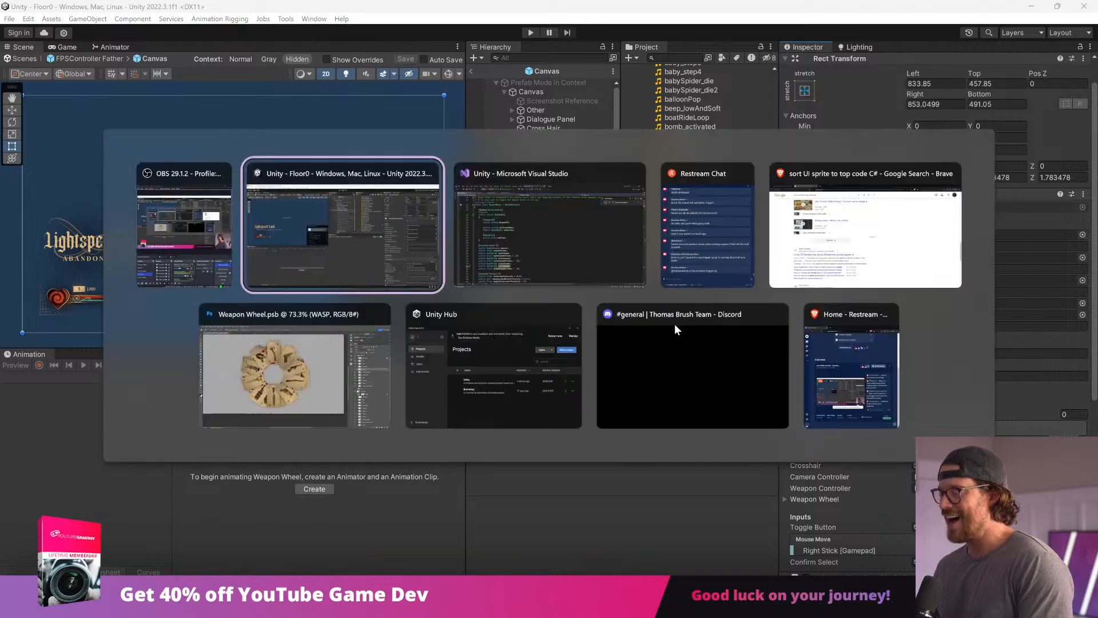
key(alt+Tab)
click(675, 323)
scroll(674, 323, down, 20)
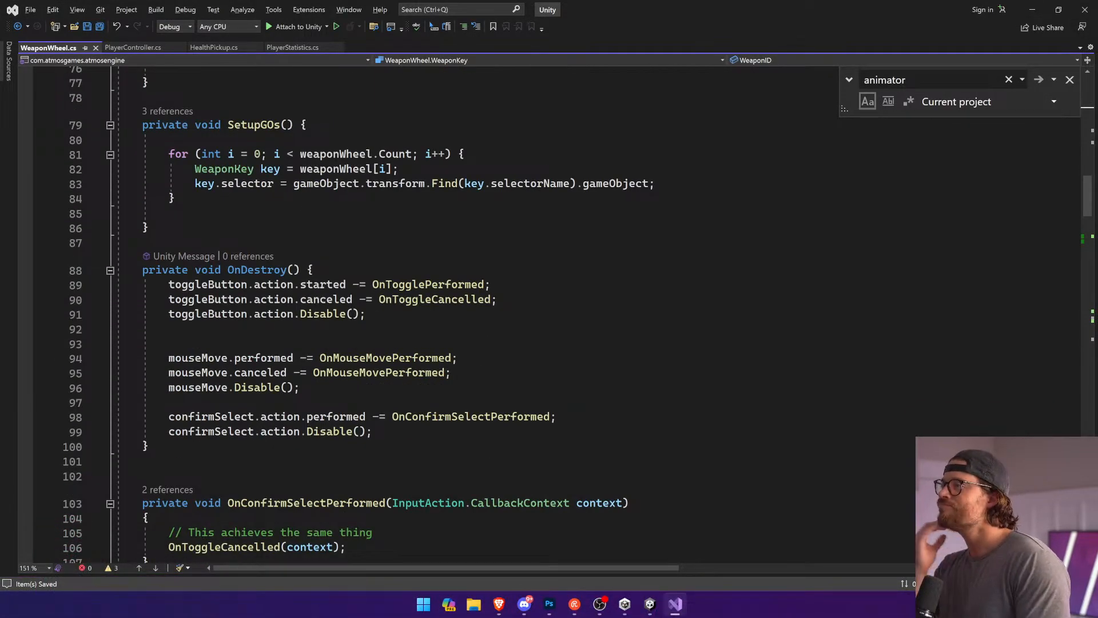
scroll(457, 314, down, 5)
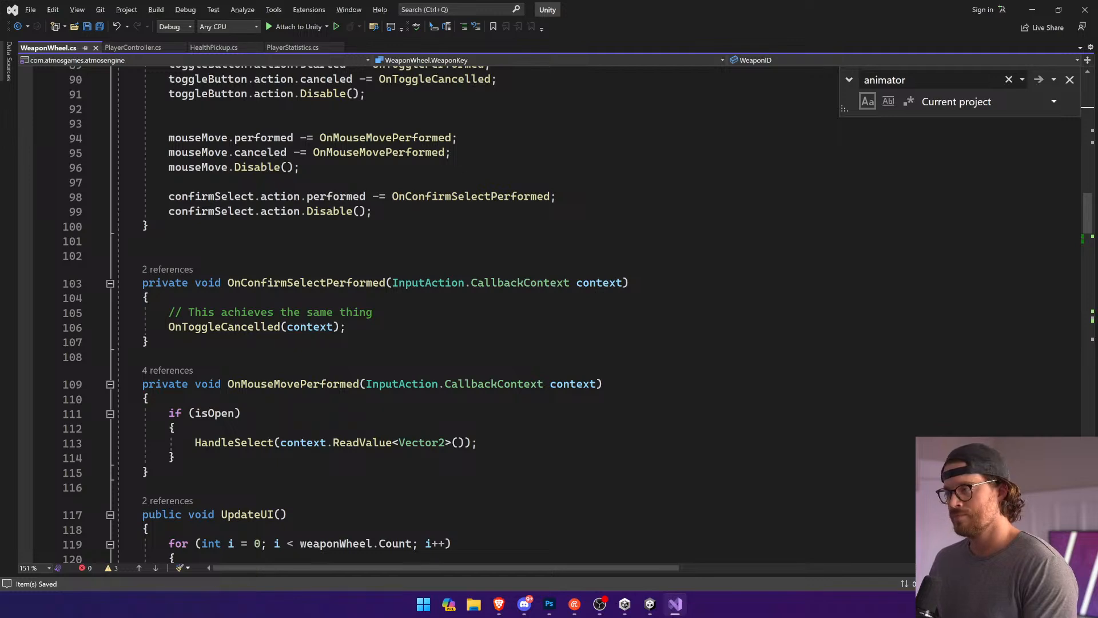
click(241, 413)
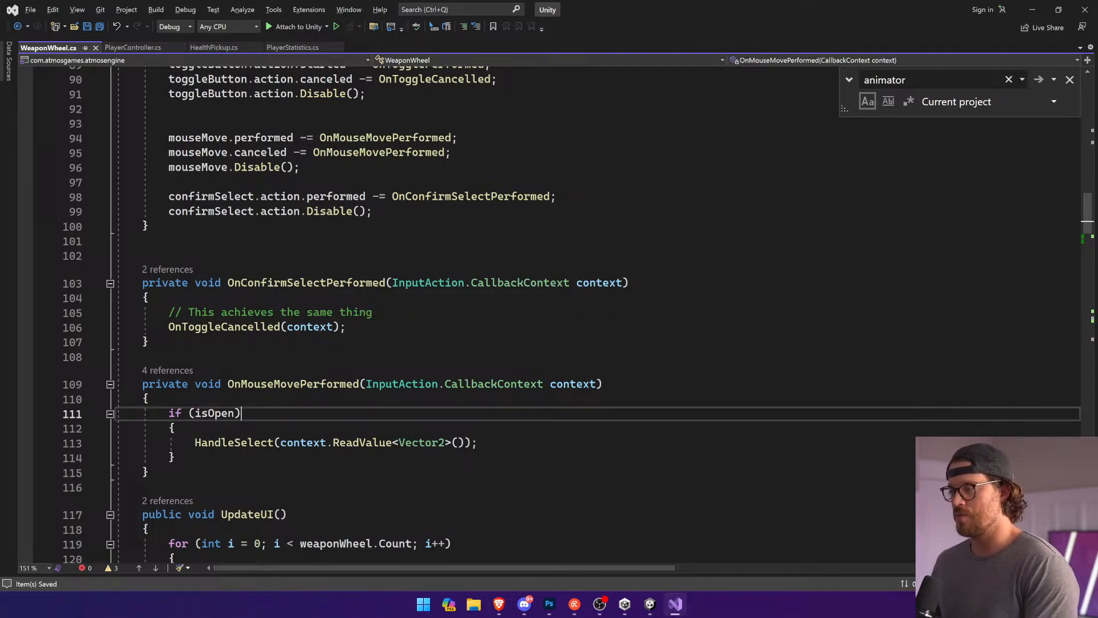
scroll(241, 413, down, 2)
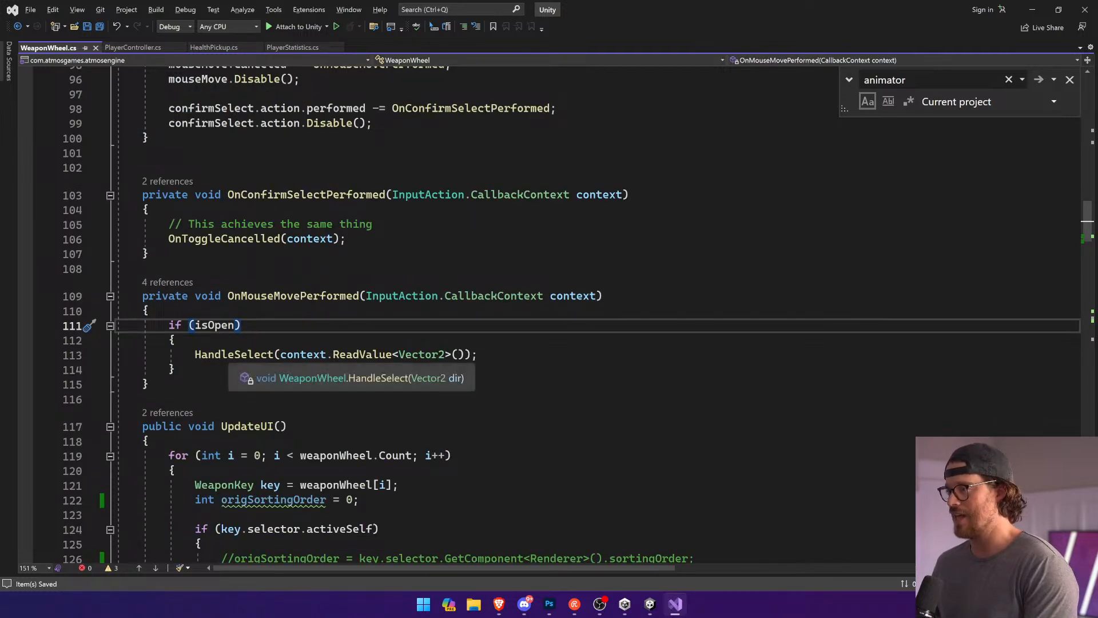
ctrl+click(234, 355)
Step: Examine HandleSelect's angle, selection and click sound logic, the Update method that calls it, and the ToggleIndexState method
scroll(549, 314, down, 6)
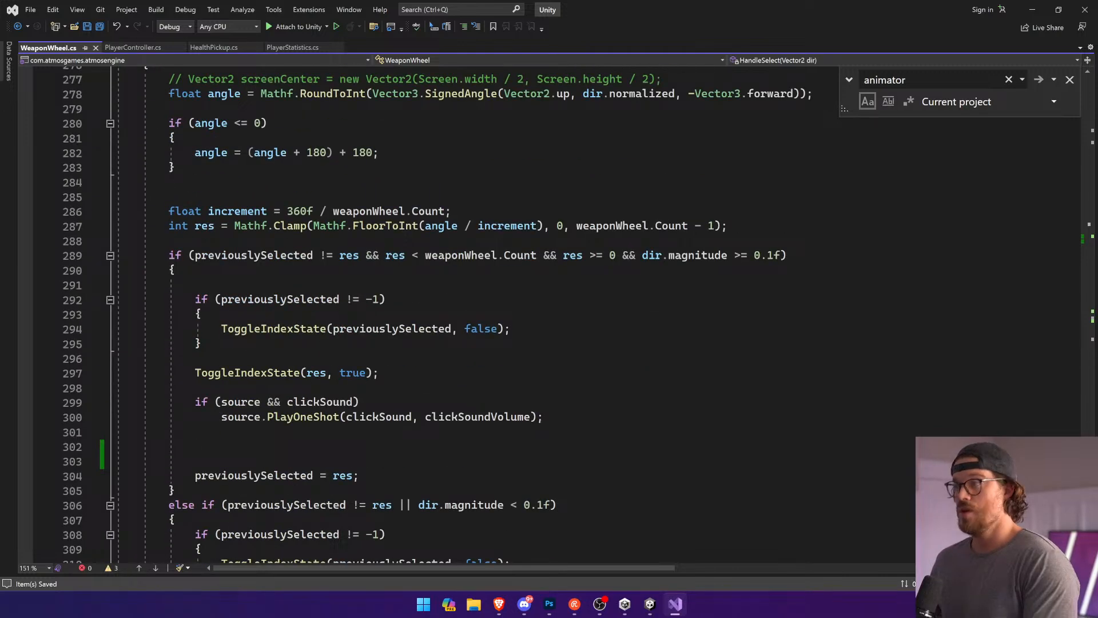
click(728, 226)
key(Down)
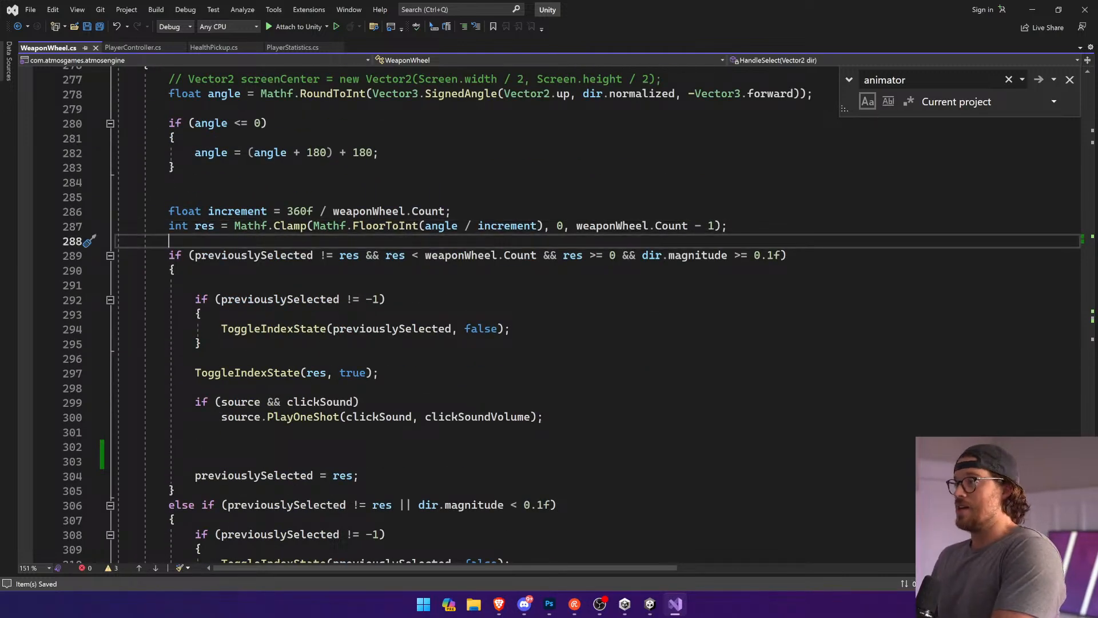
scroll(549, 315, down, 3)
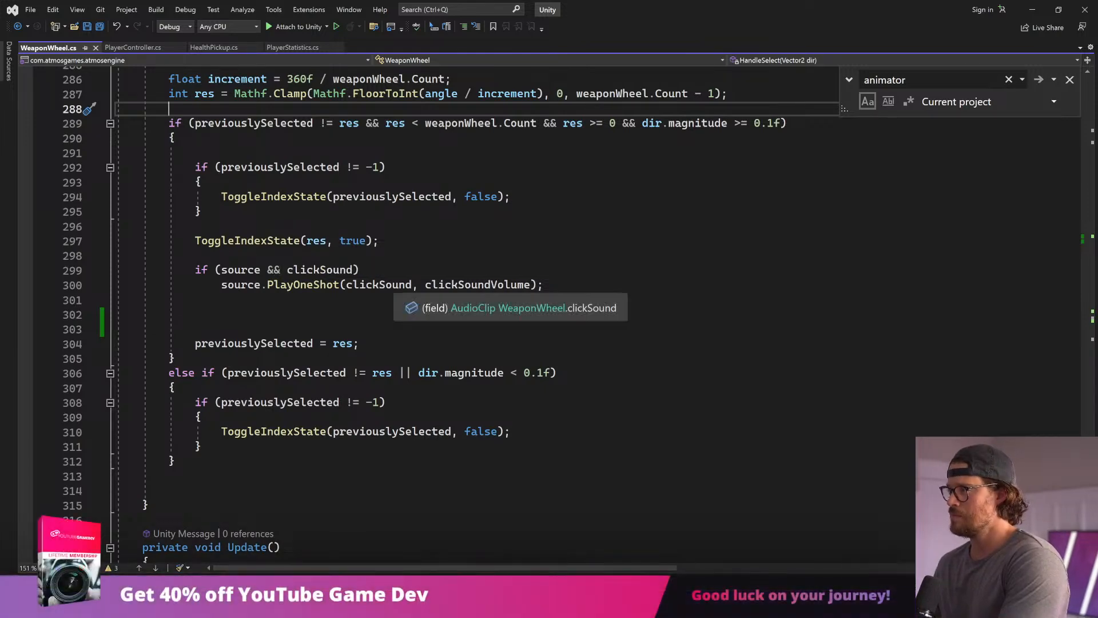
scroll(549, 315, up, 8)
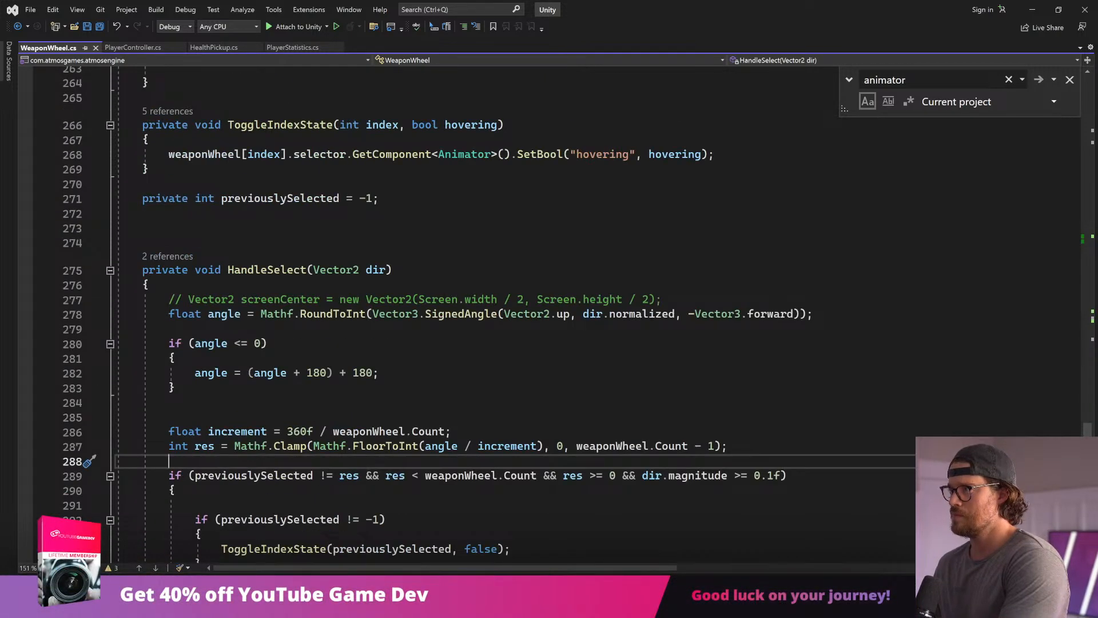
scroll(549, 315, down, 15)
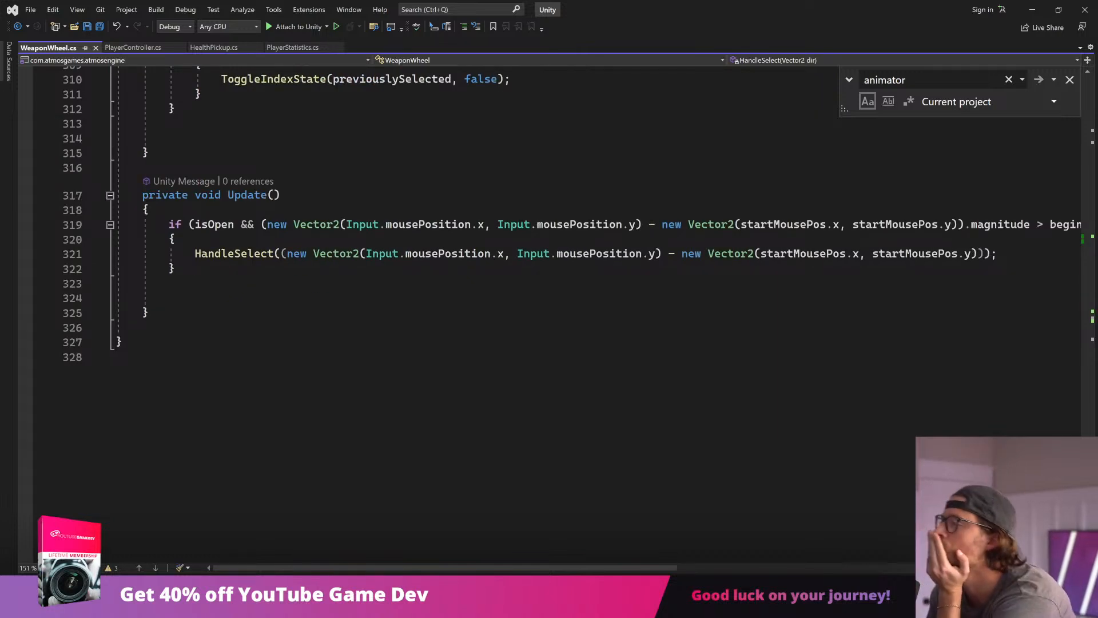
scroll(549, 315, up, 8)
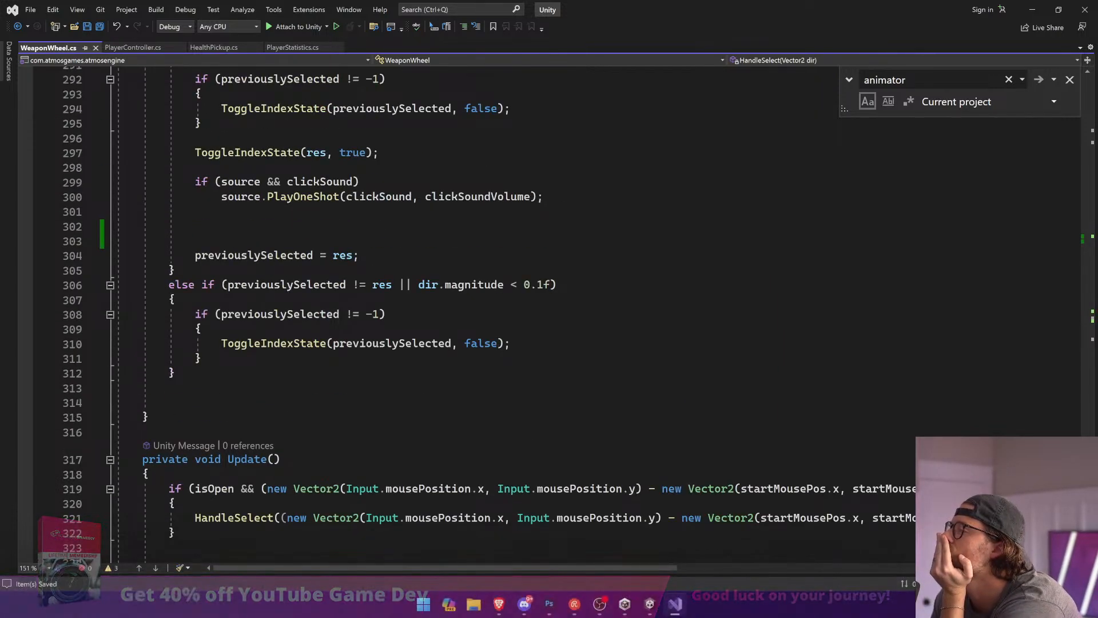
scroll(738, 258, up, 3)
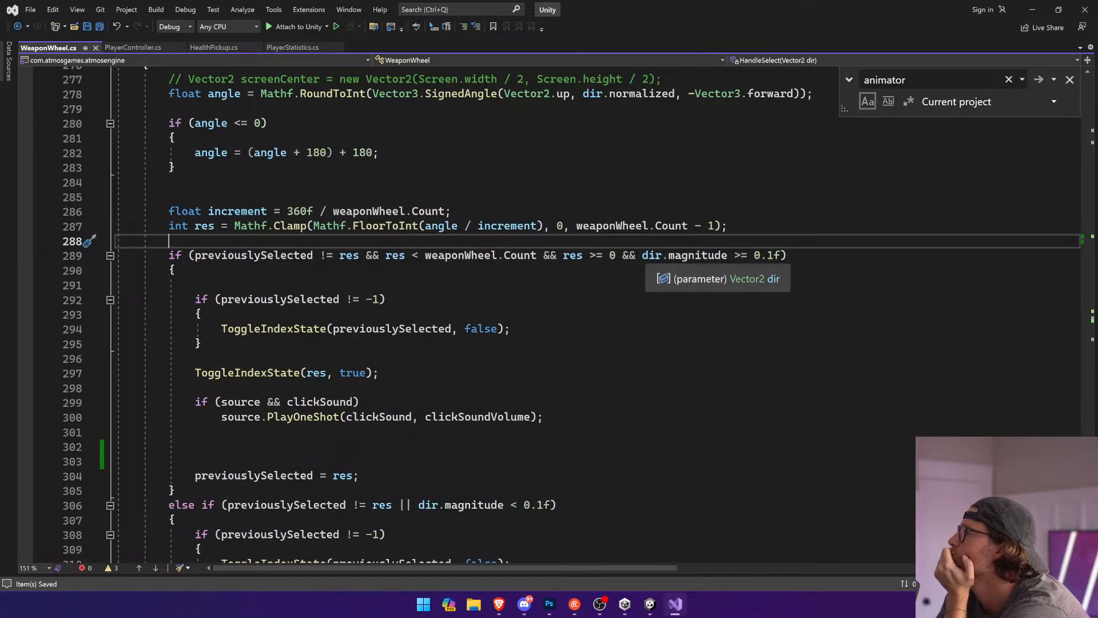
scroll(549, 315, up, 3)
key(Escape)
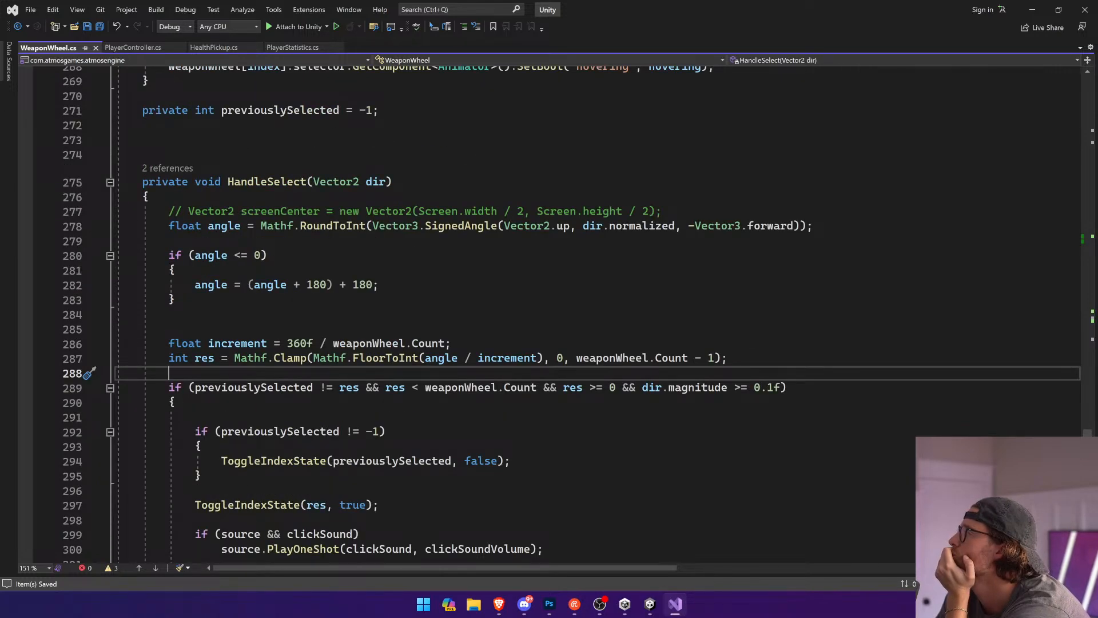
scroll(549, 314, up, 4)
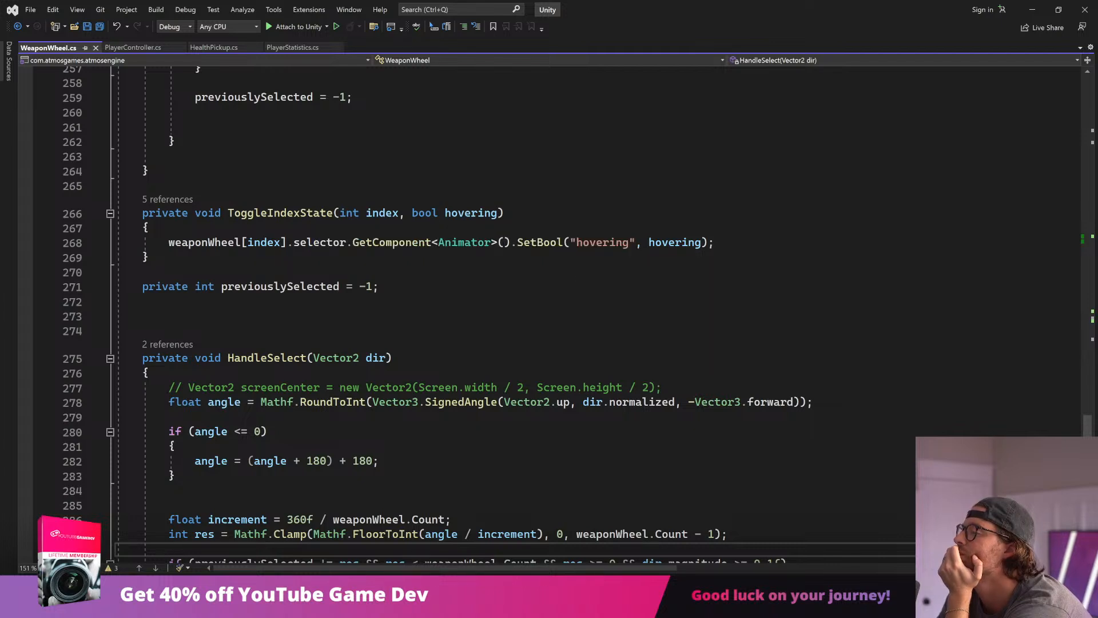
Step: Add a Debug.Log call with the text "Selected!" below the SetBool line in ToggleIndexState
click(716, 243)
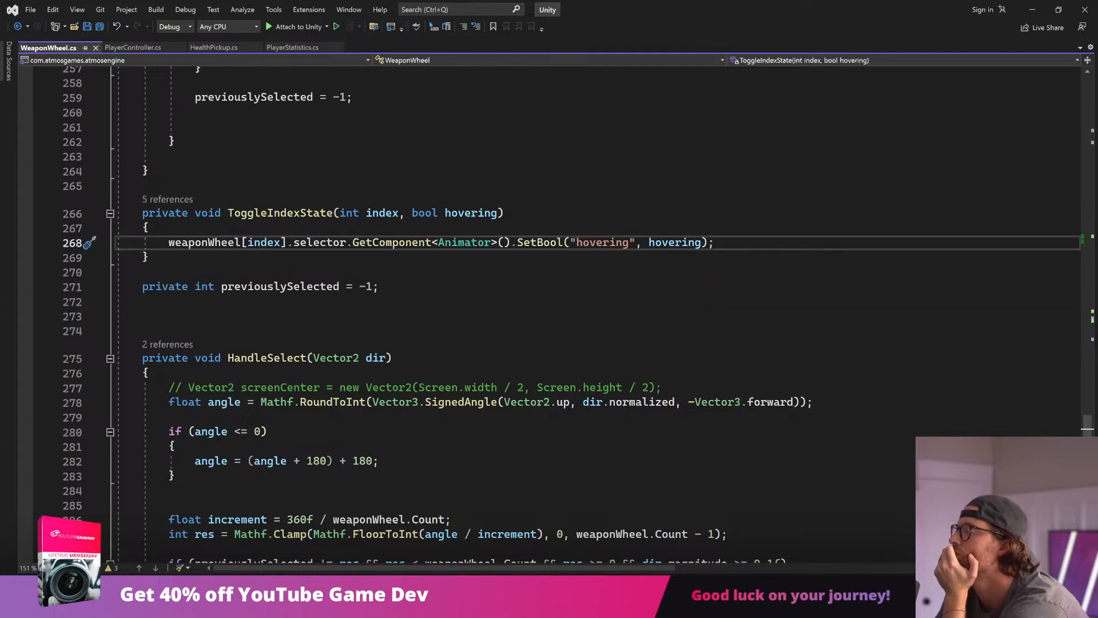
key(Return)
text(De)
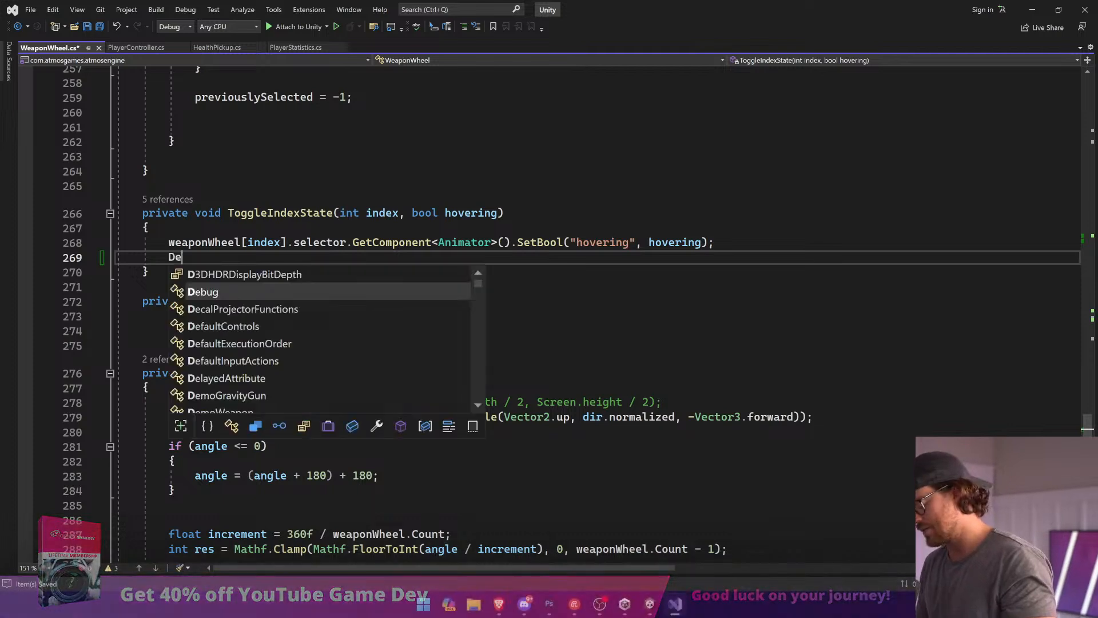
text(bug.Log9)
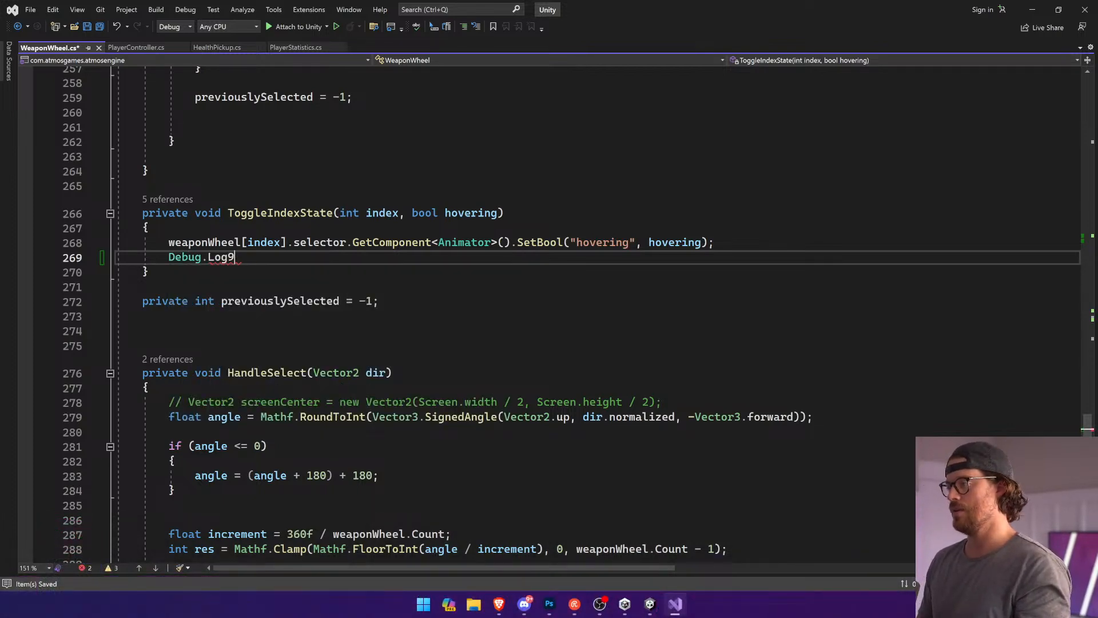
key(BackSpace)
text(("Selected!)
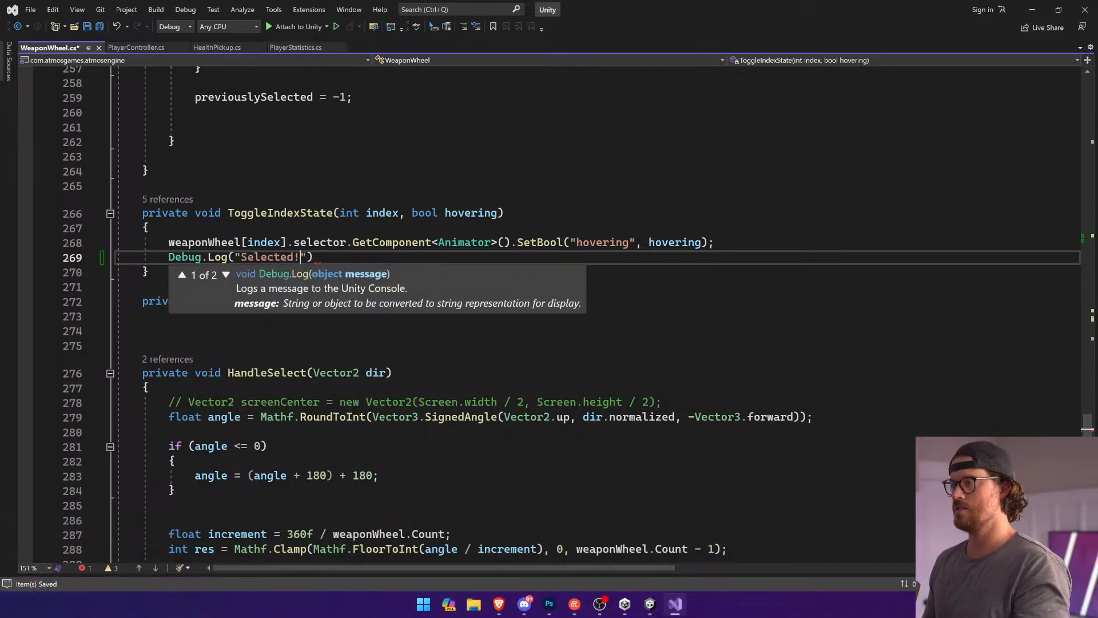
text(" )
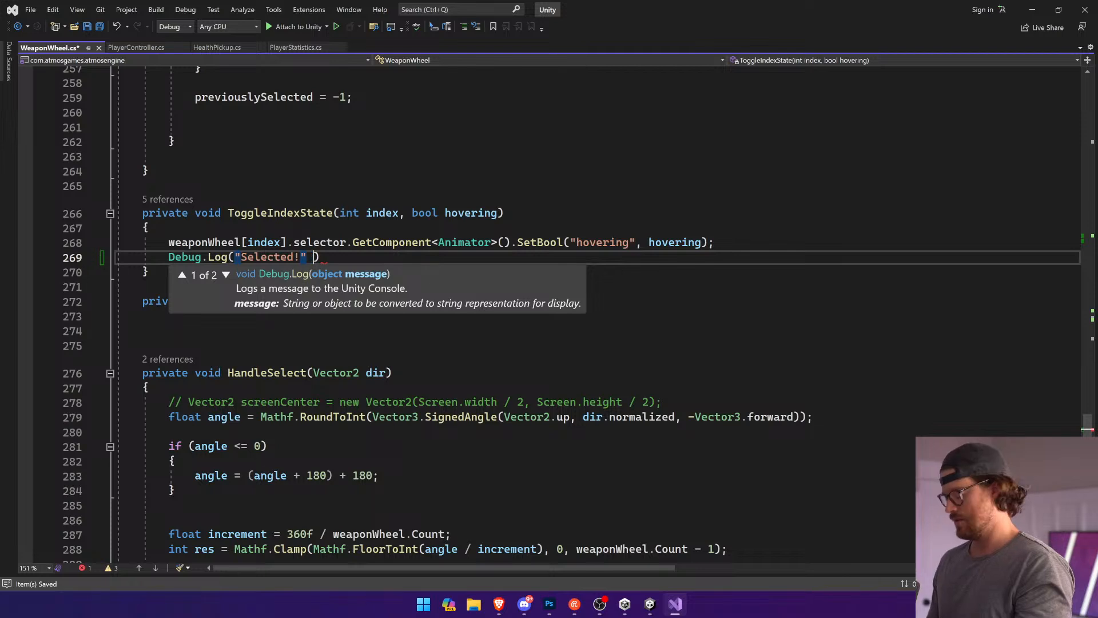
Step: Append weaponWheel[index].selector.name to the "Selected!" log message, end the statement with a semicolon and save WeaponWheel.cs
text(+  index)
drag(163, 242, 353, 242)
key(ctrl+c)
click(326, 257)
key(ctrl+v)
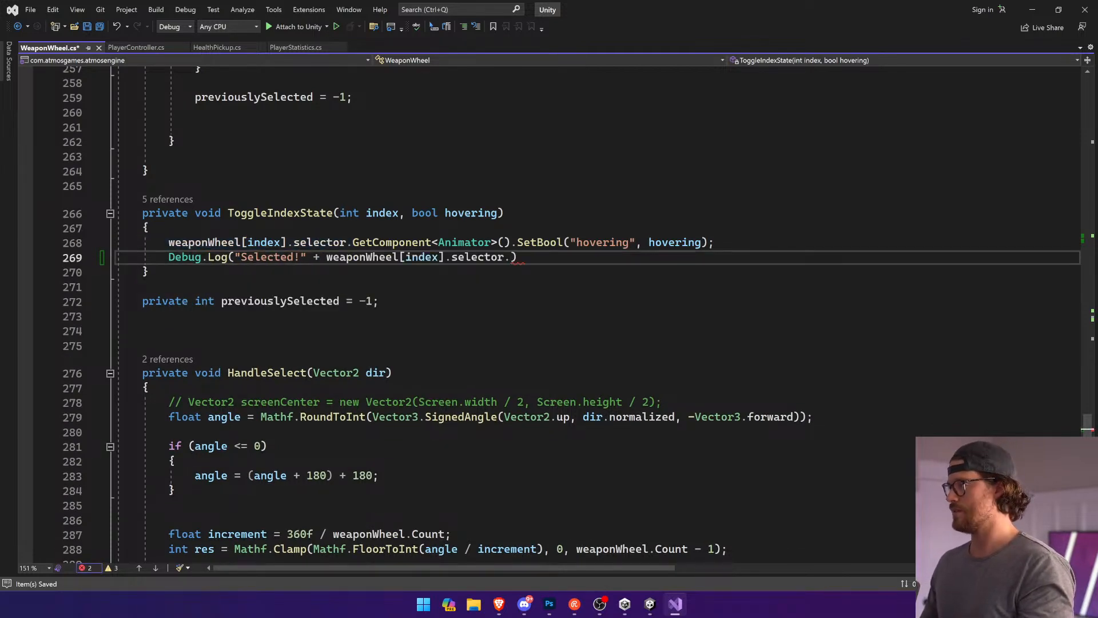
text(name))
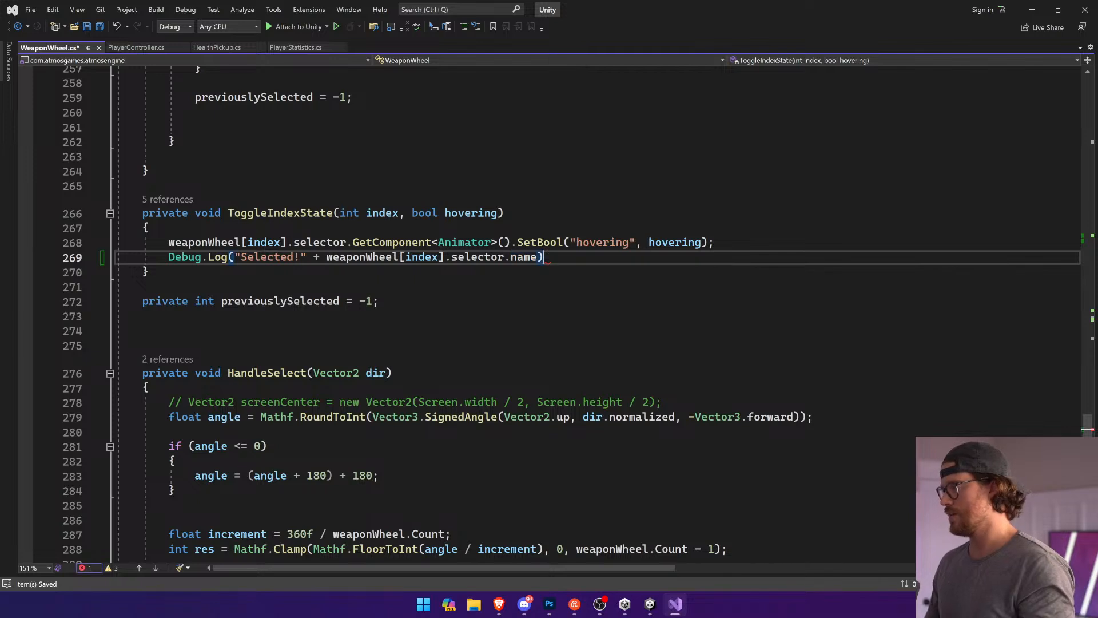
text(;)
key(ctrl+s)
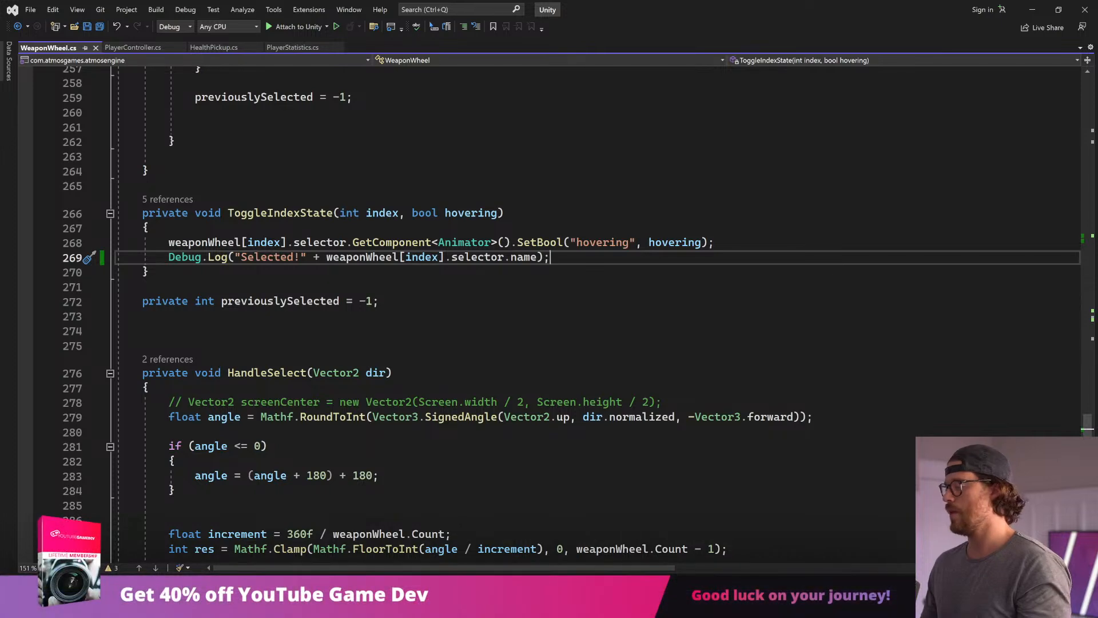
Step: Switch to Unity and start Play mode to test the weapon wheel's selection logging
click(650, 603)
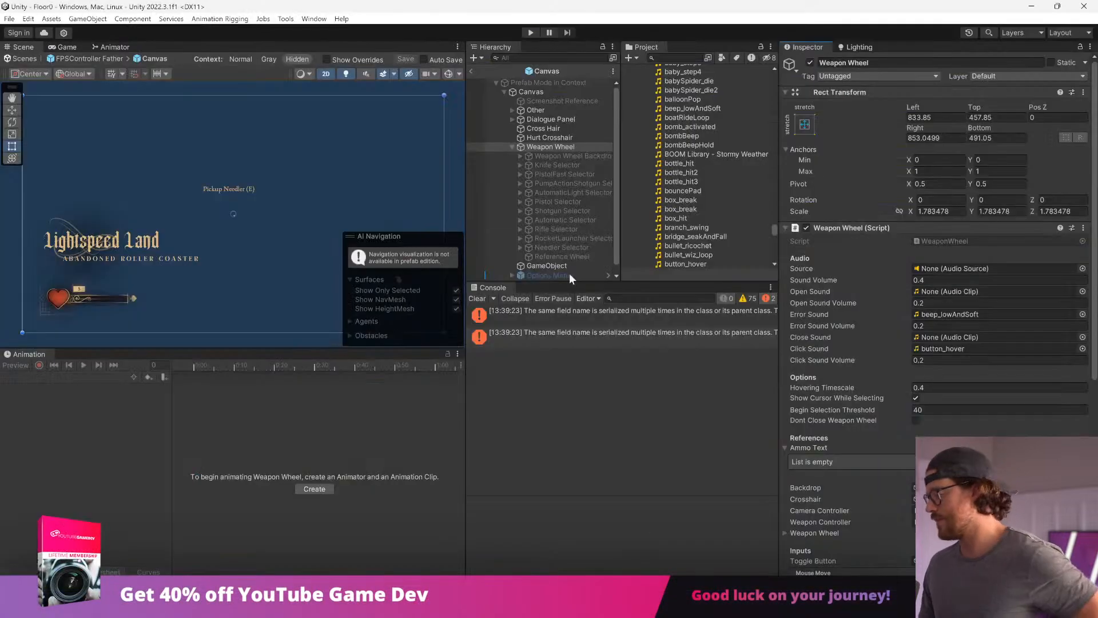
click(530, 33)
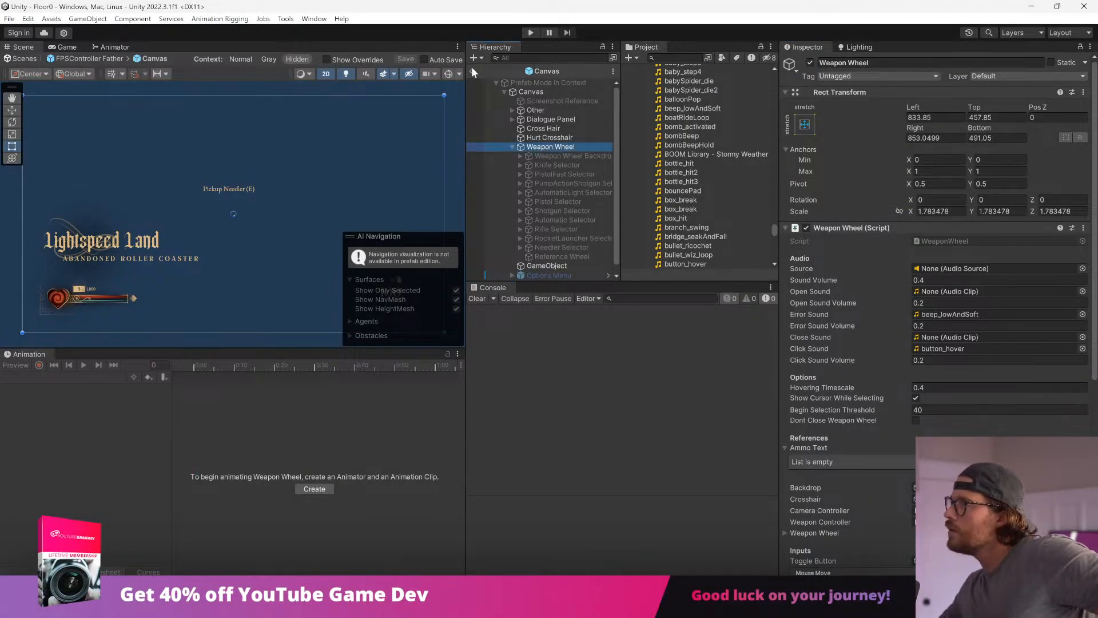